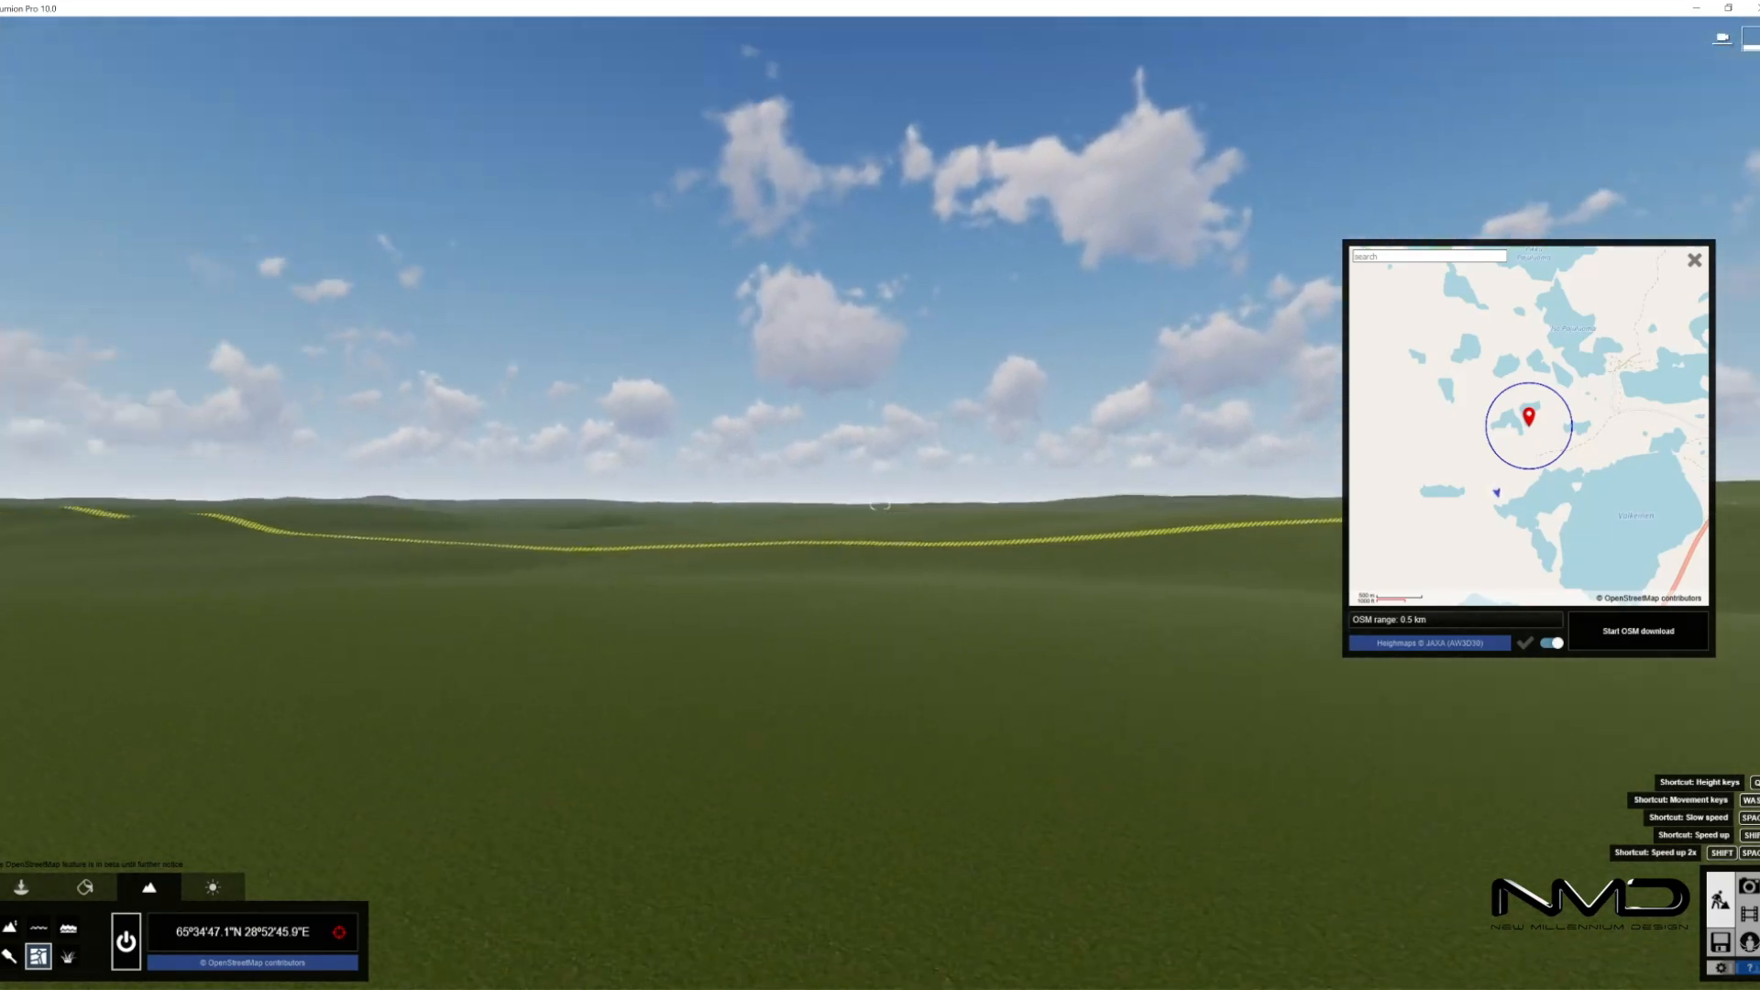
- Enable the ocean with a water height of about 237.15, a pale cyan colour and a wave intensity of 0.0
click(68, 928)
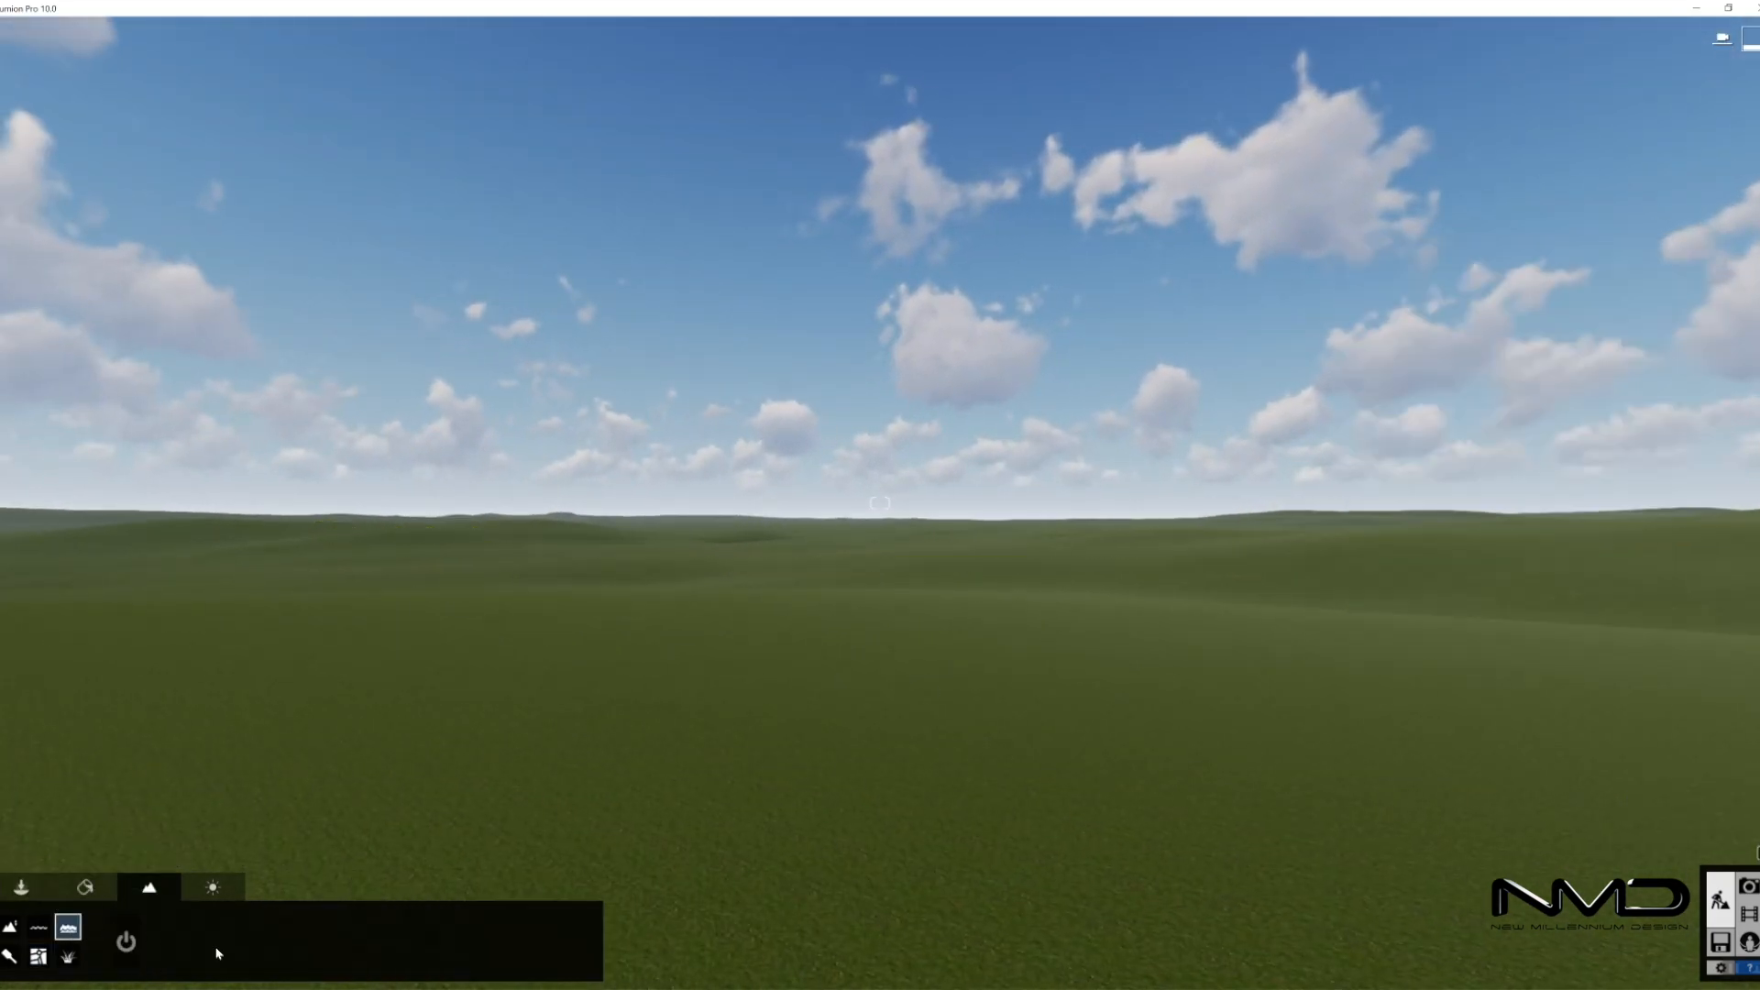
drag(349, 944, 325, 947)
shift+drag(2, 842, 41, 843)
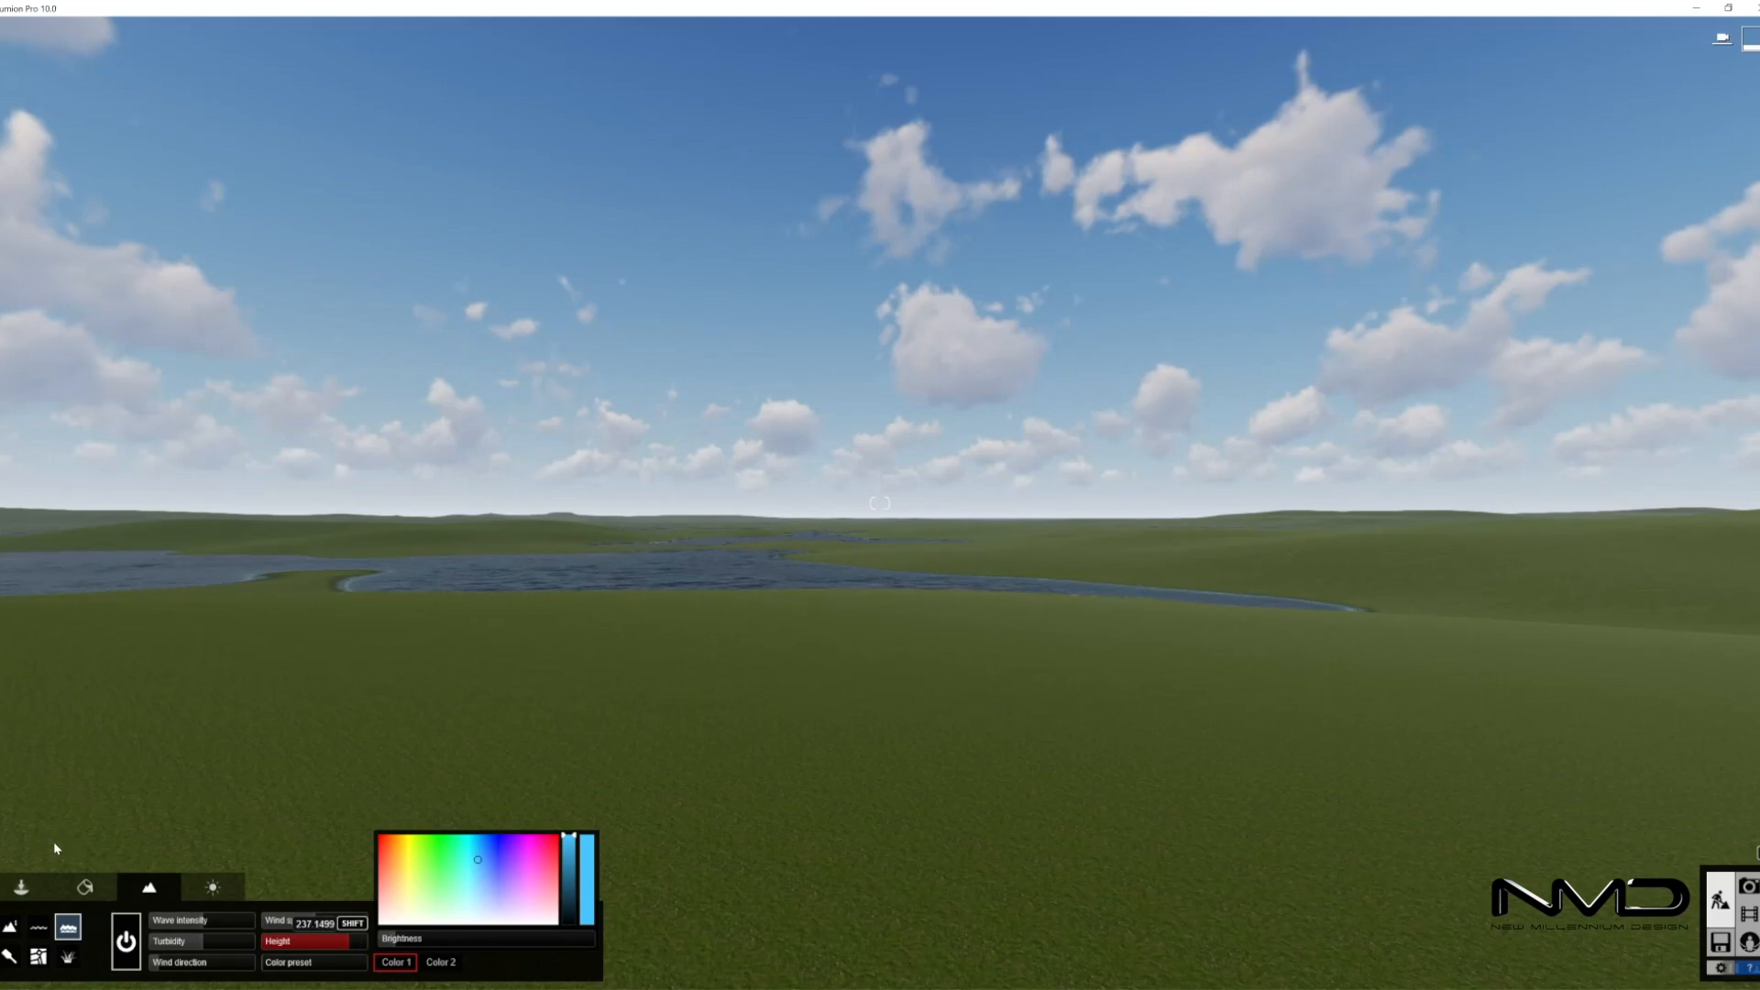
shift+drag(50, 848, 50, 848)
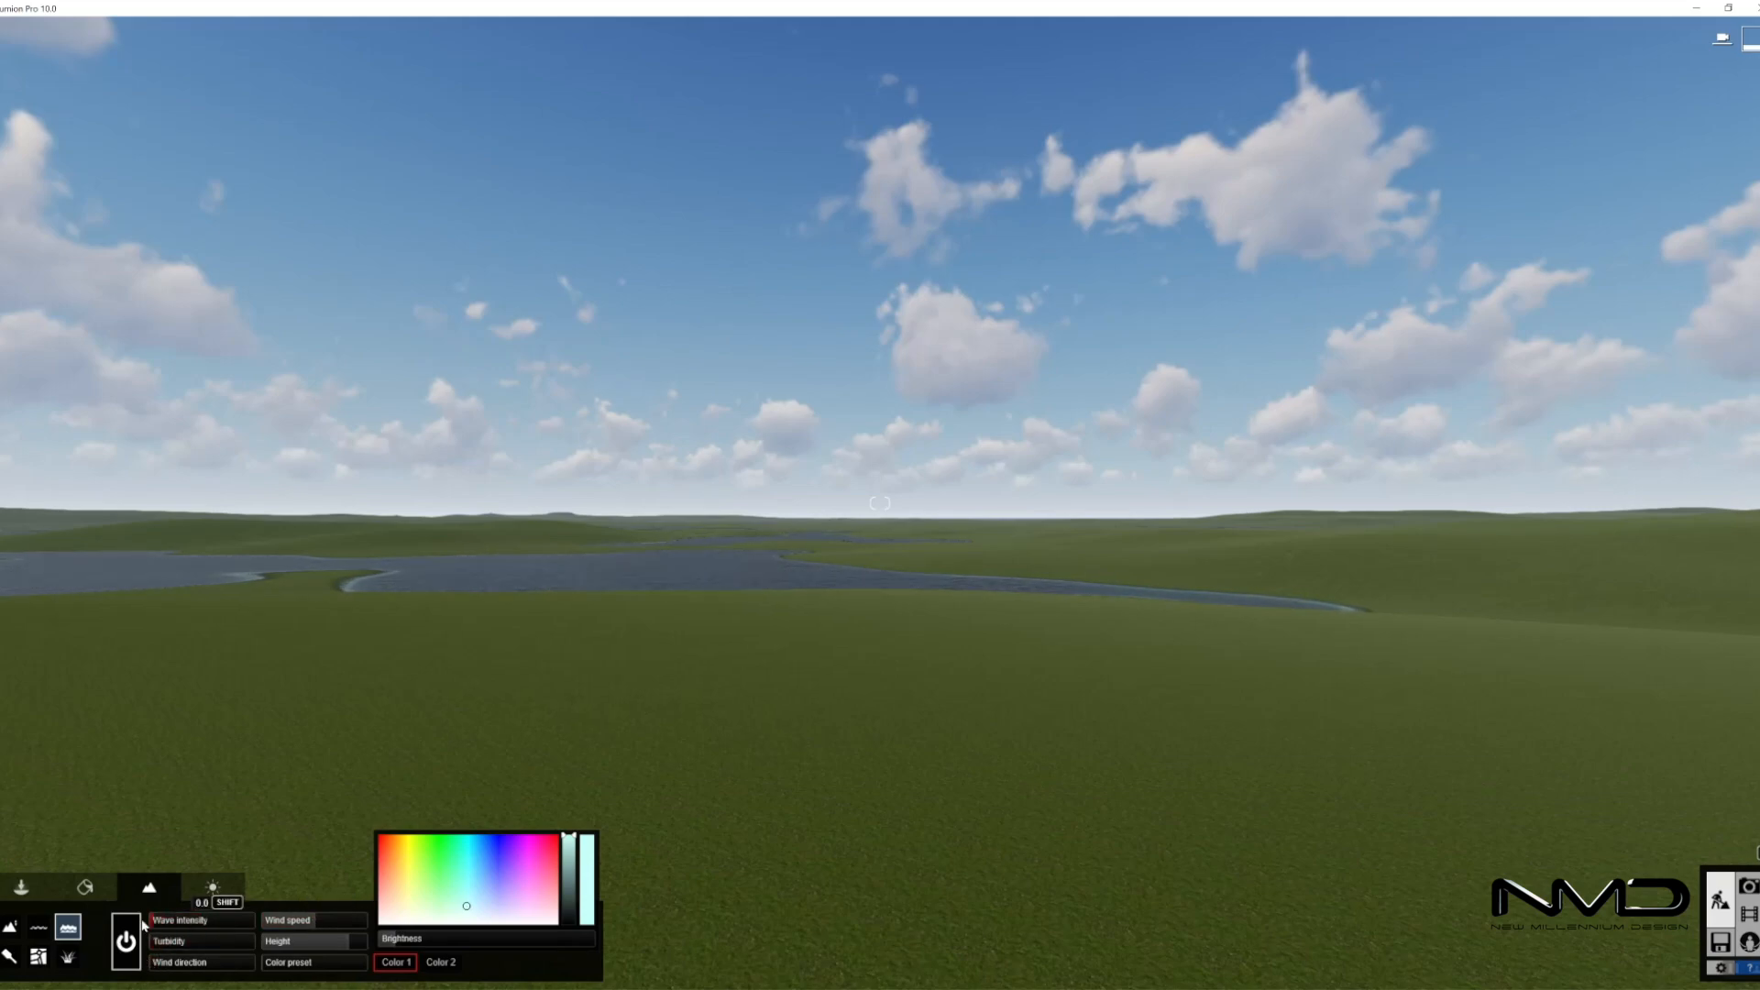
- Place the imported bungalow model on the grassland near the lake
right_drag(563, 702, 702, 779)
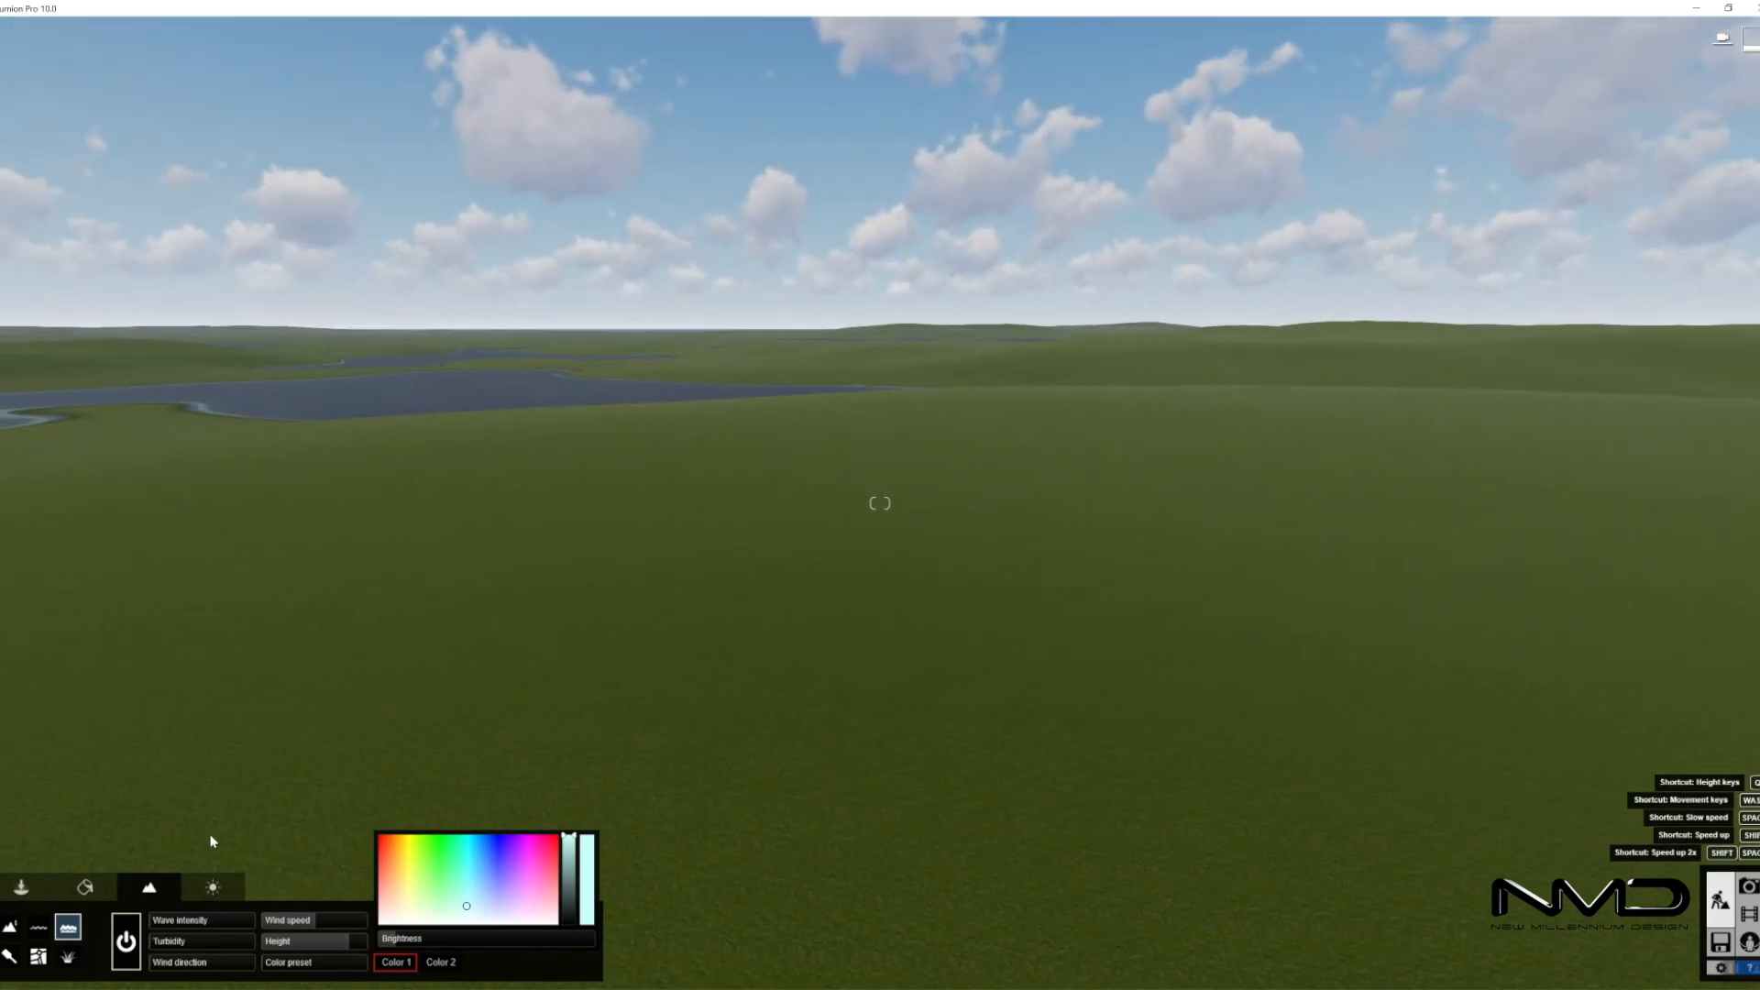
click(40, 894)
click(302, 935)
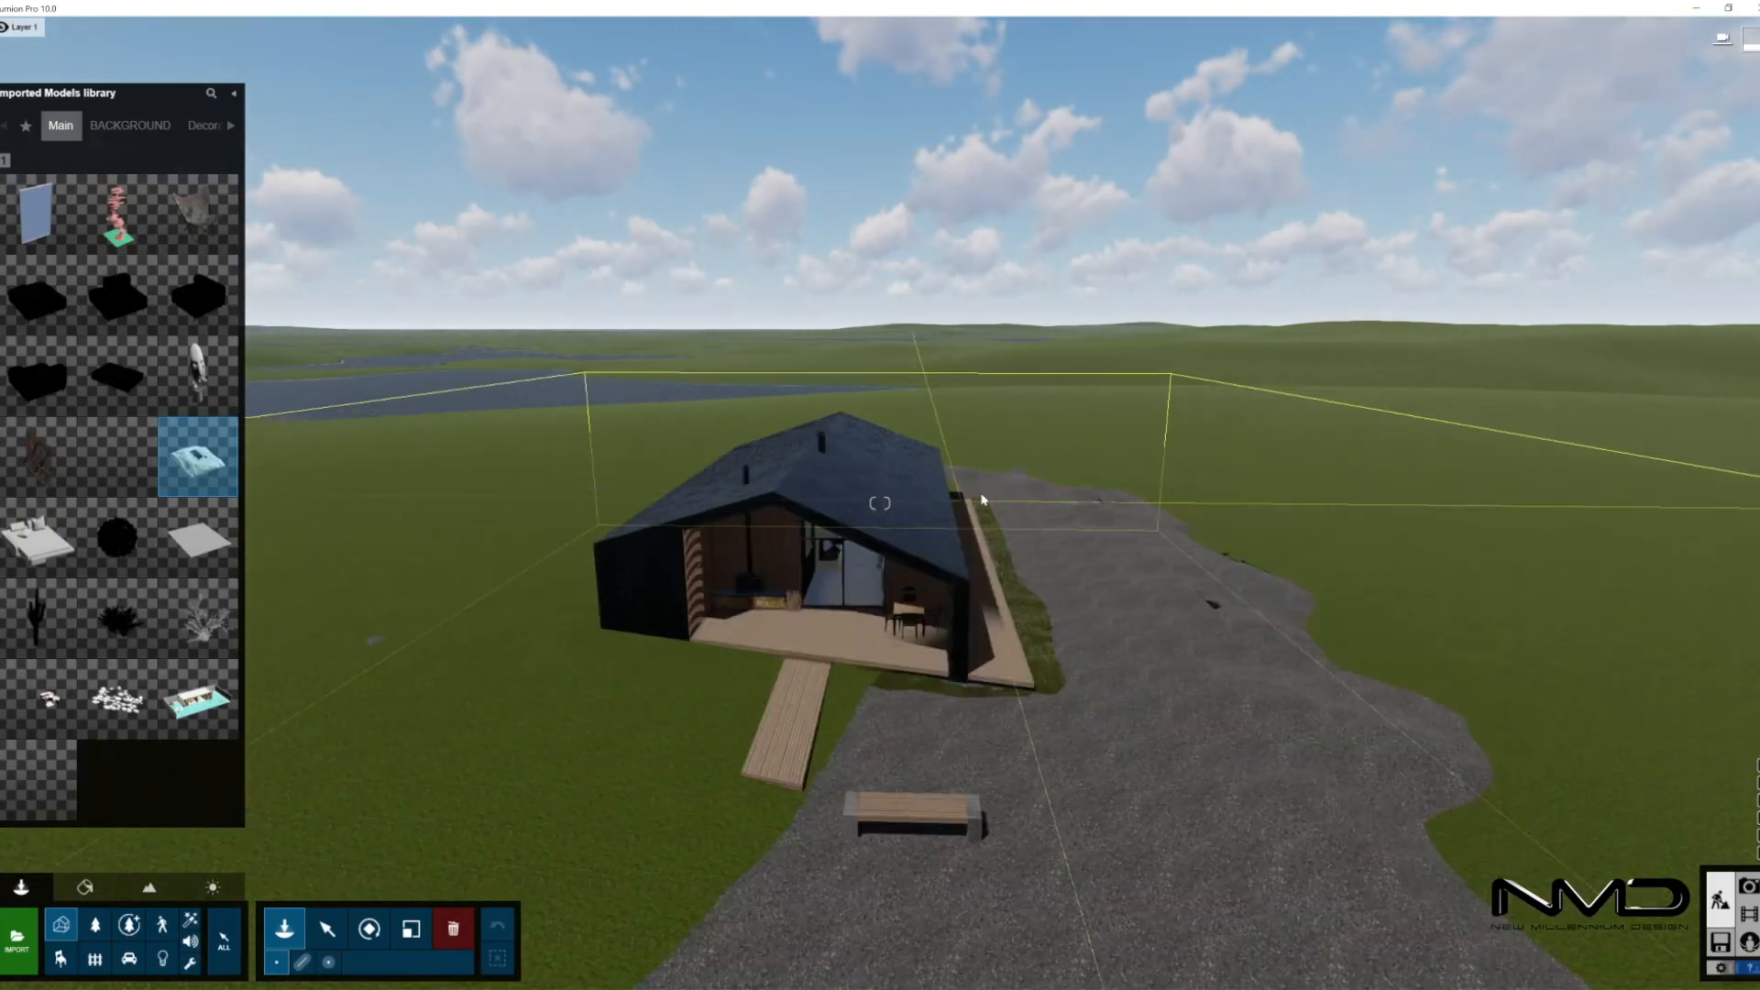
click(1031, 465)
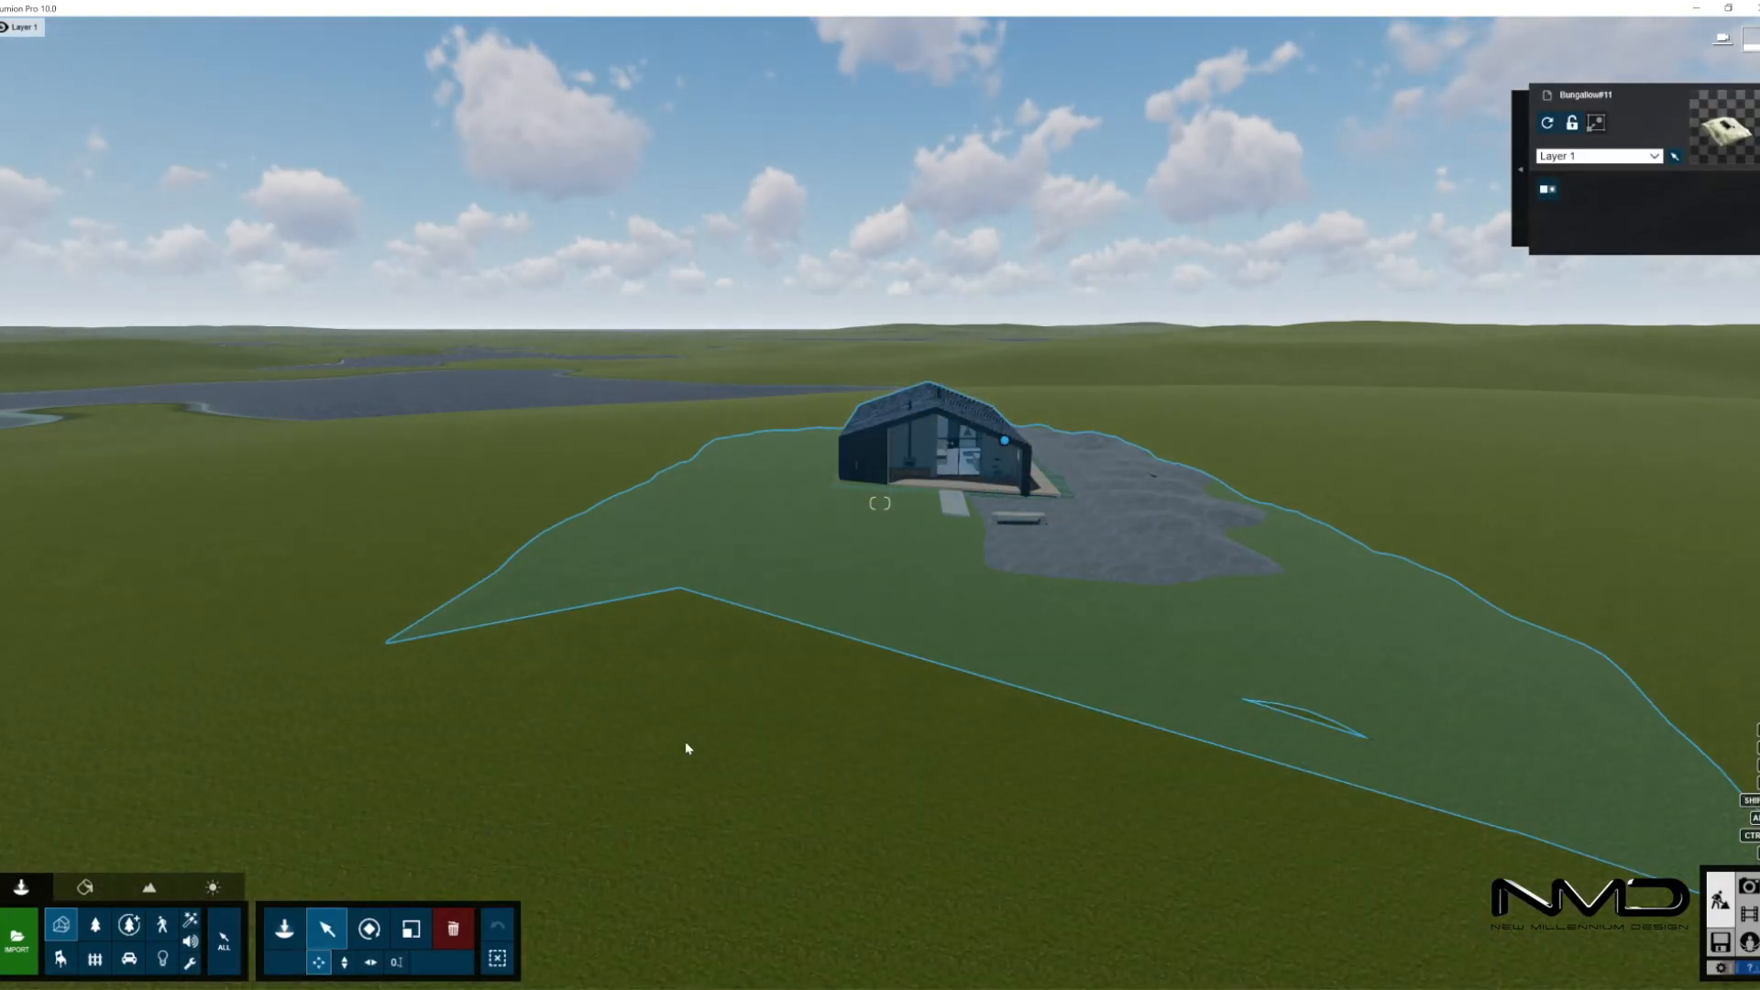
- Rotate the bungalow model on the terrain to change which way its front faces
right_drag(685, 741, 1207, 539)
mouse_move(1222, 504)
key(r)
drag(1221, 500, 1379, 386)
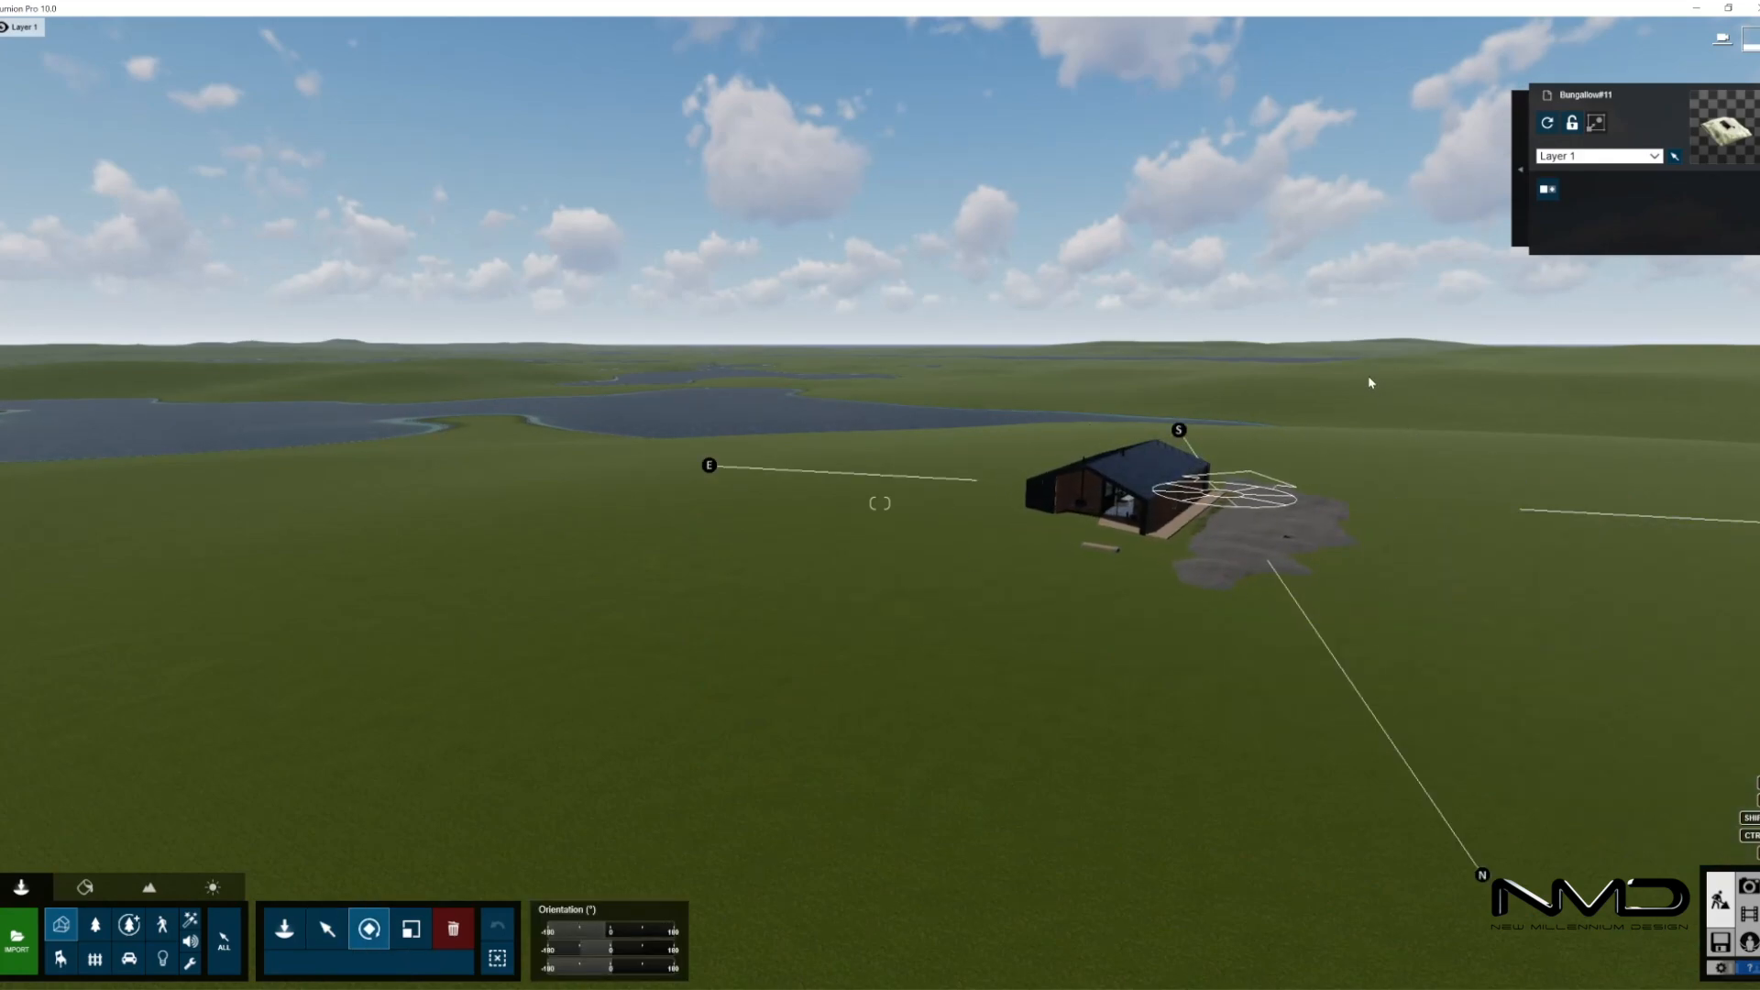
- Move the bungalow farther back on the meadow beside the lake and adjust its rotation
right_drag(1389, 392, 1421, 504)
key(w)
right_drag(692, 852, 735, 796)
key(m)
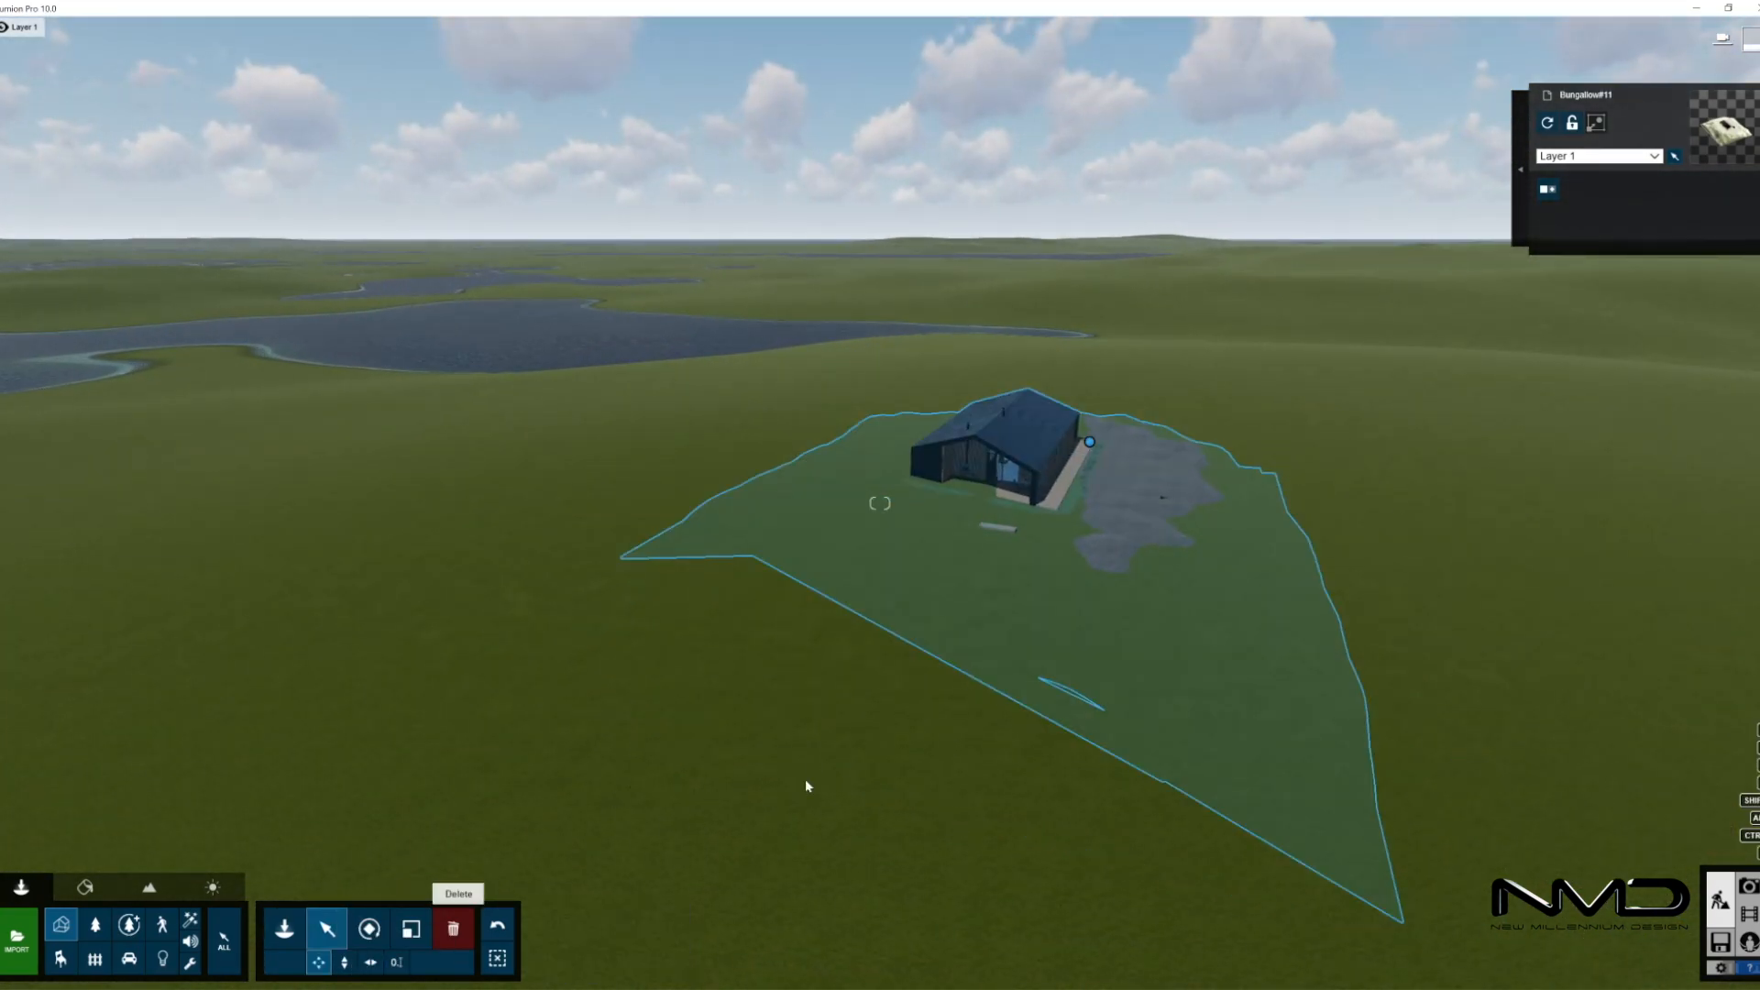
drag(1090, 441, 1363, 273)
key(r)
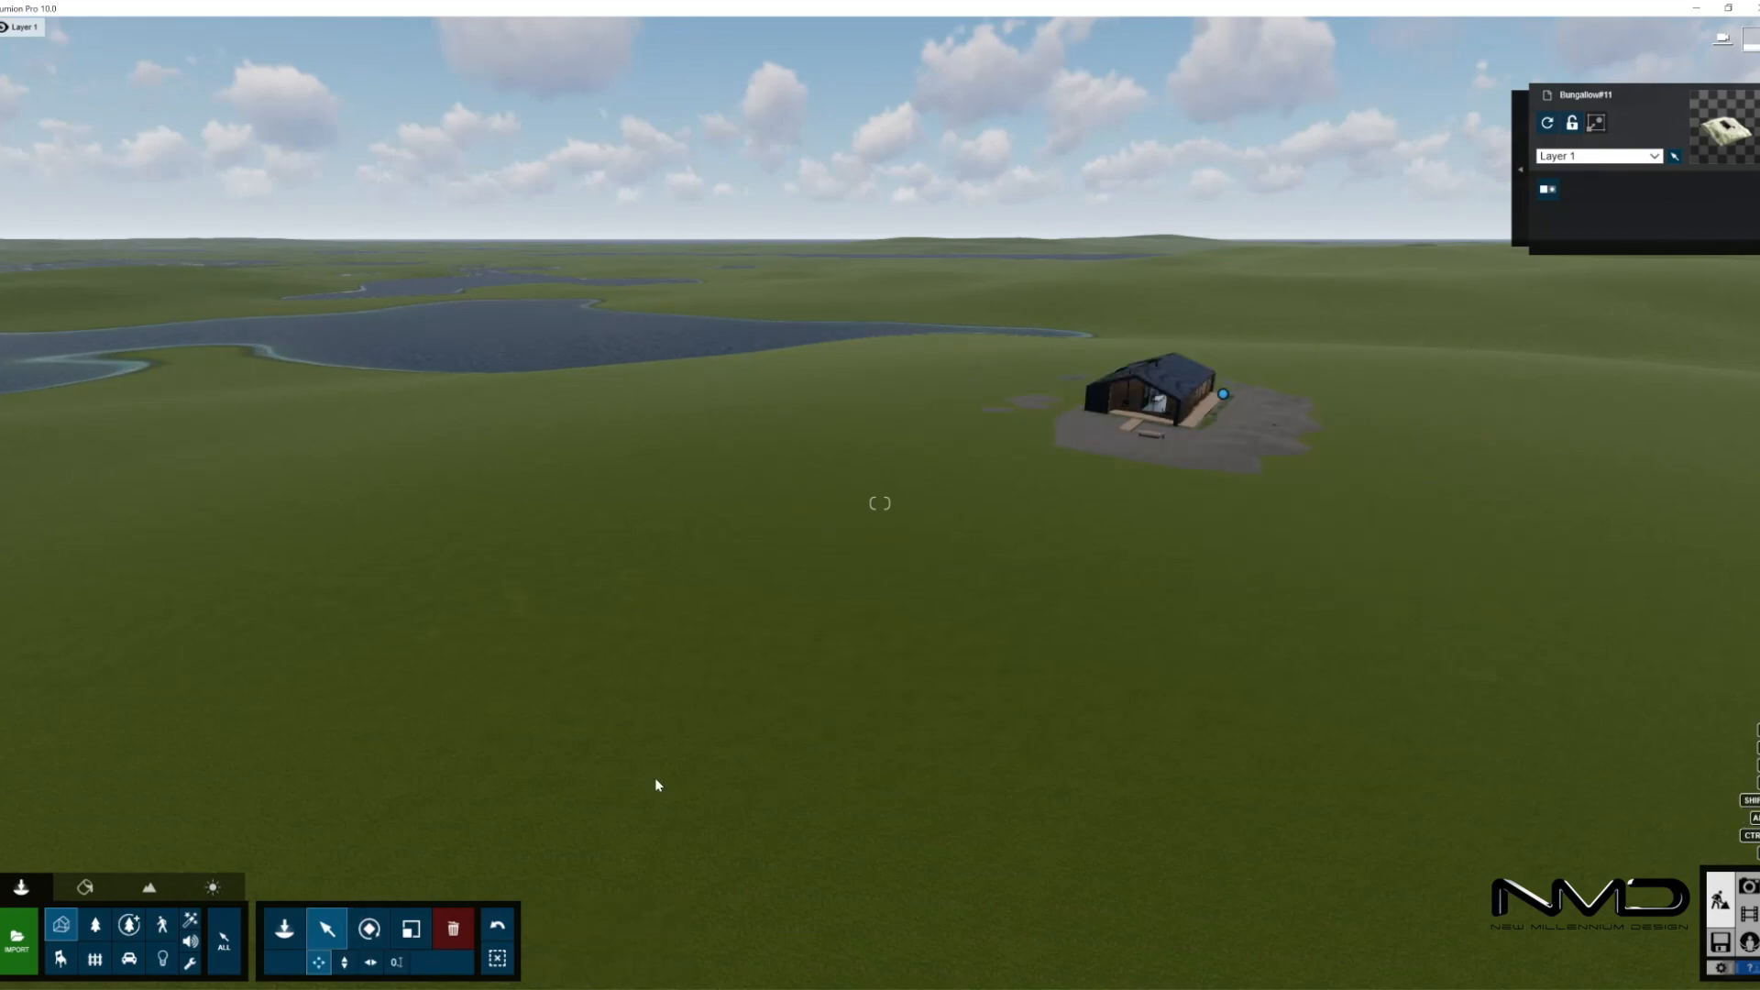
- Raise low mounds in the terrain in front of and around the bungalow and smooth them out
click(149, 887)
click(11, 930)
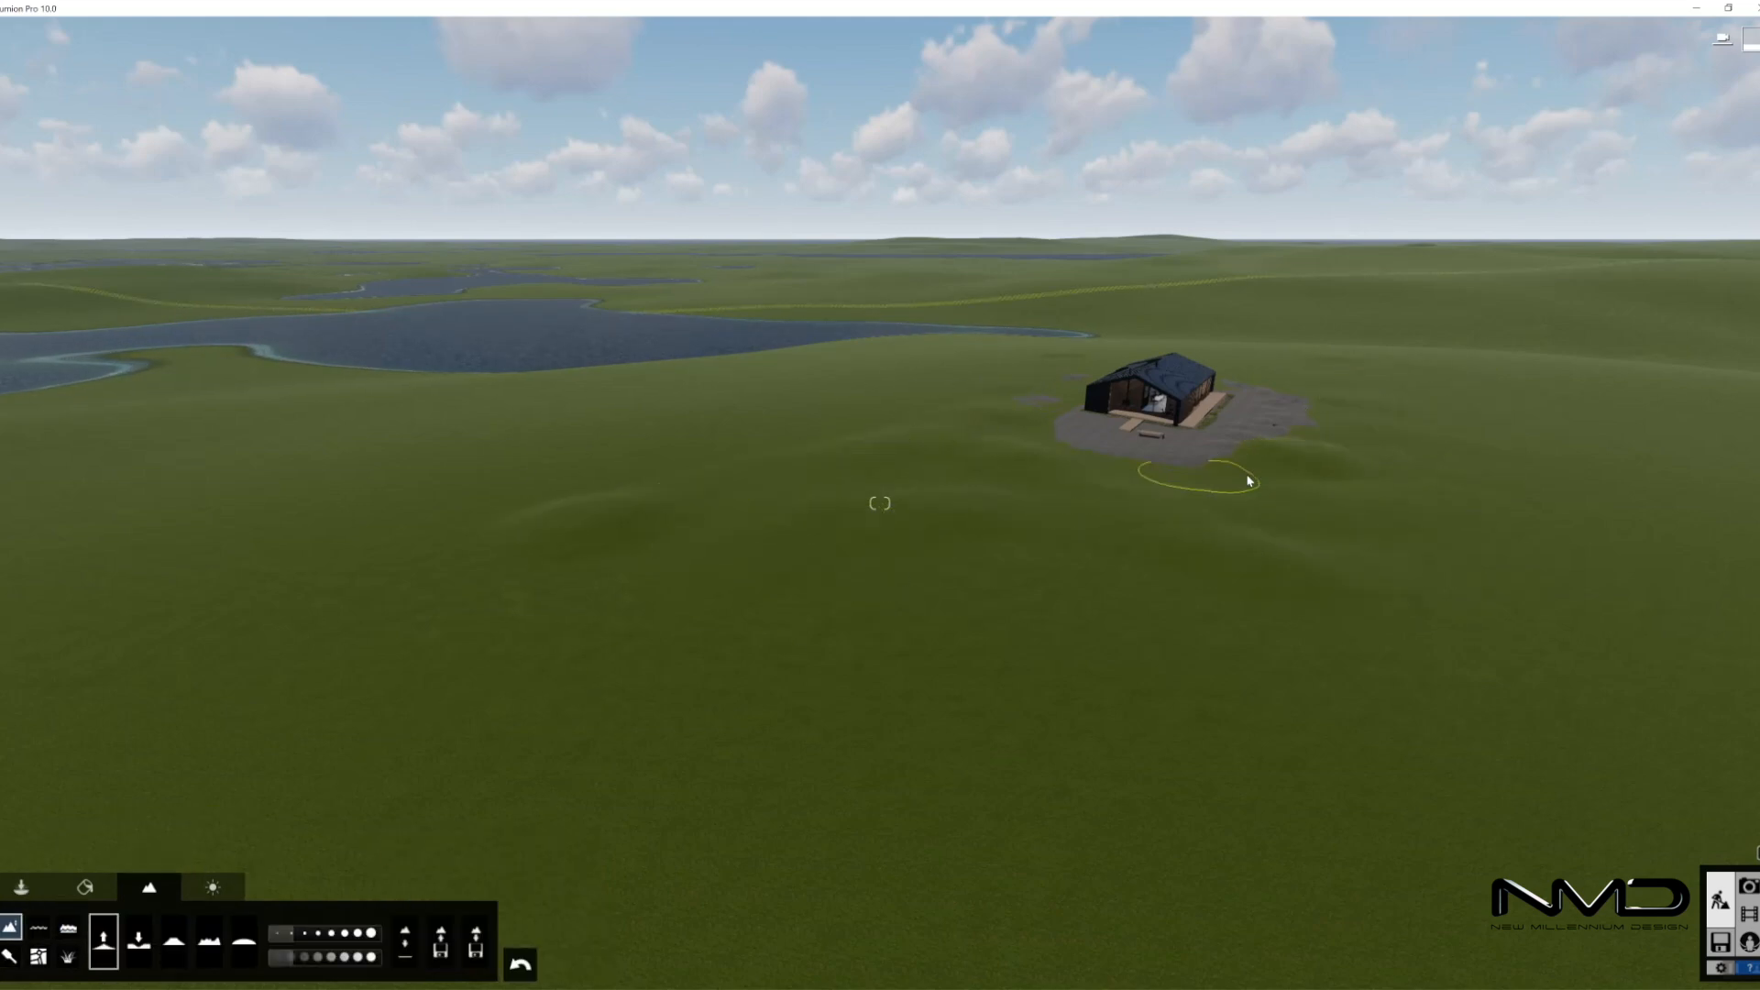
click(307, 936)
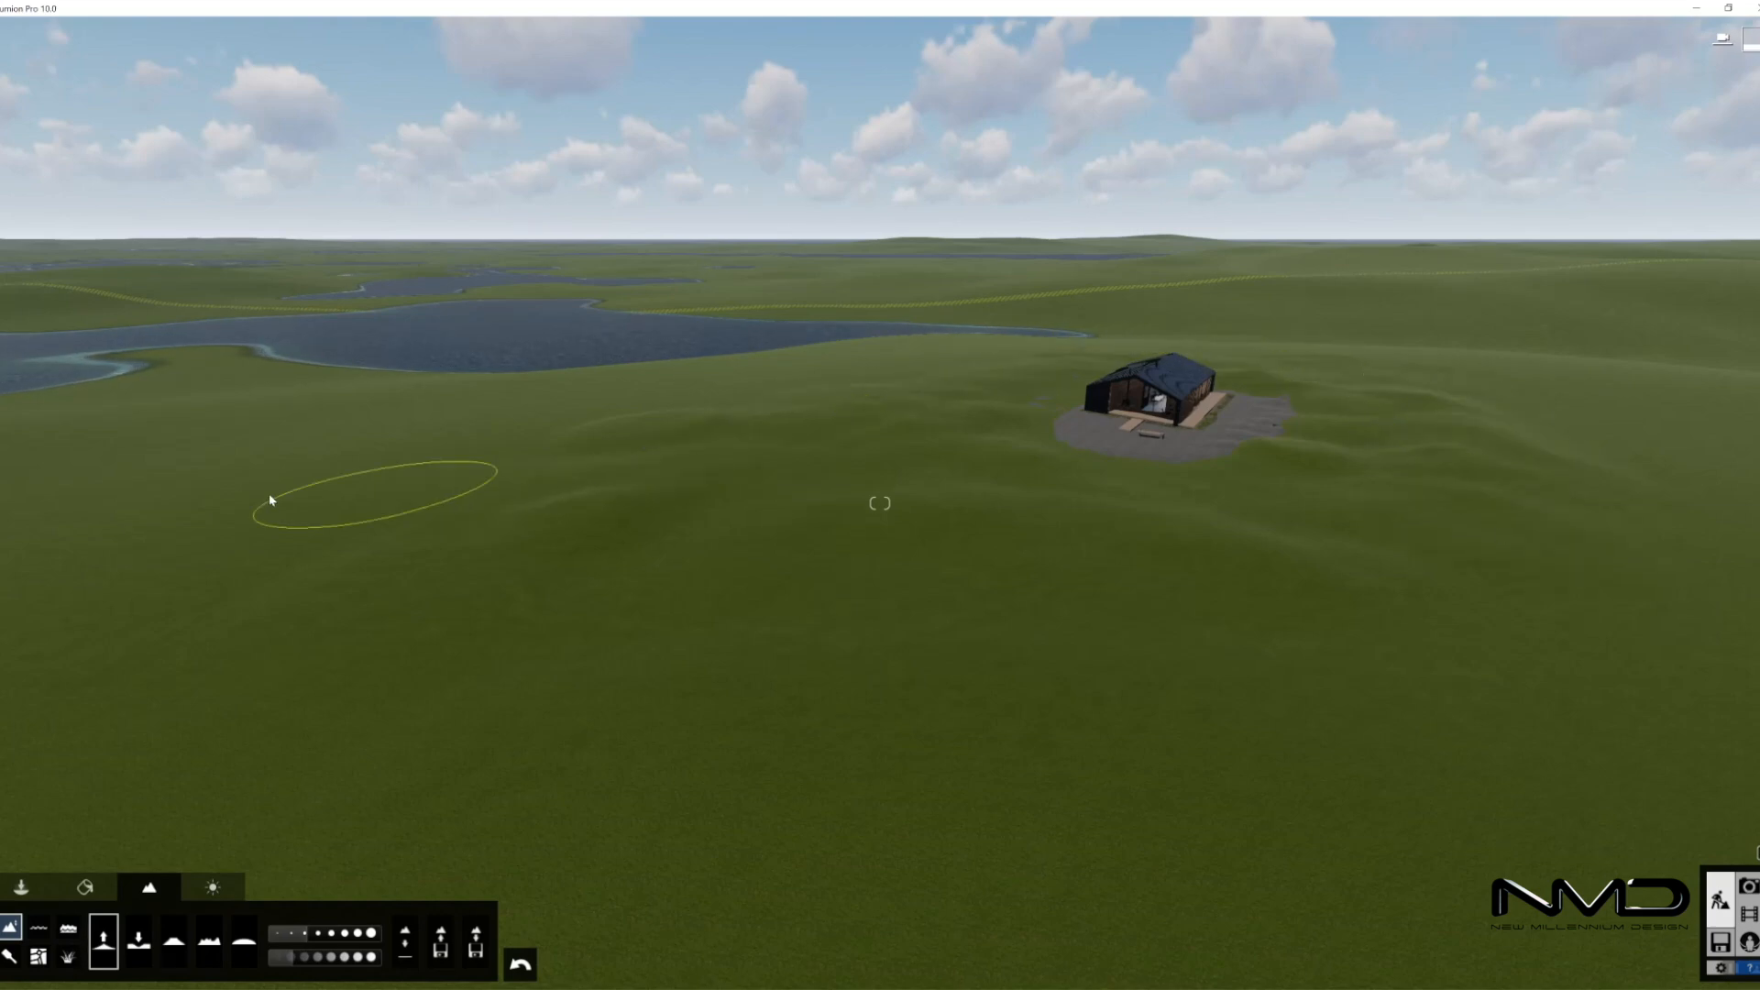
click(244, 939)
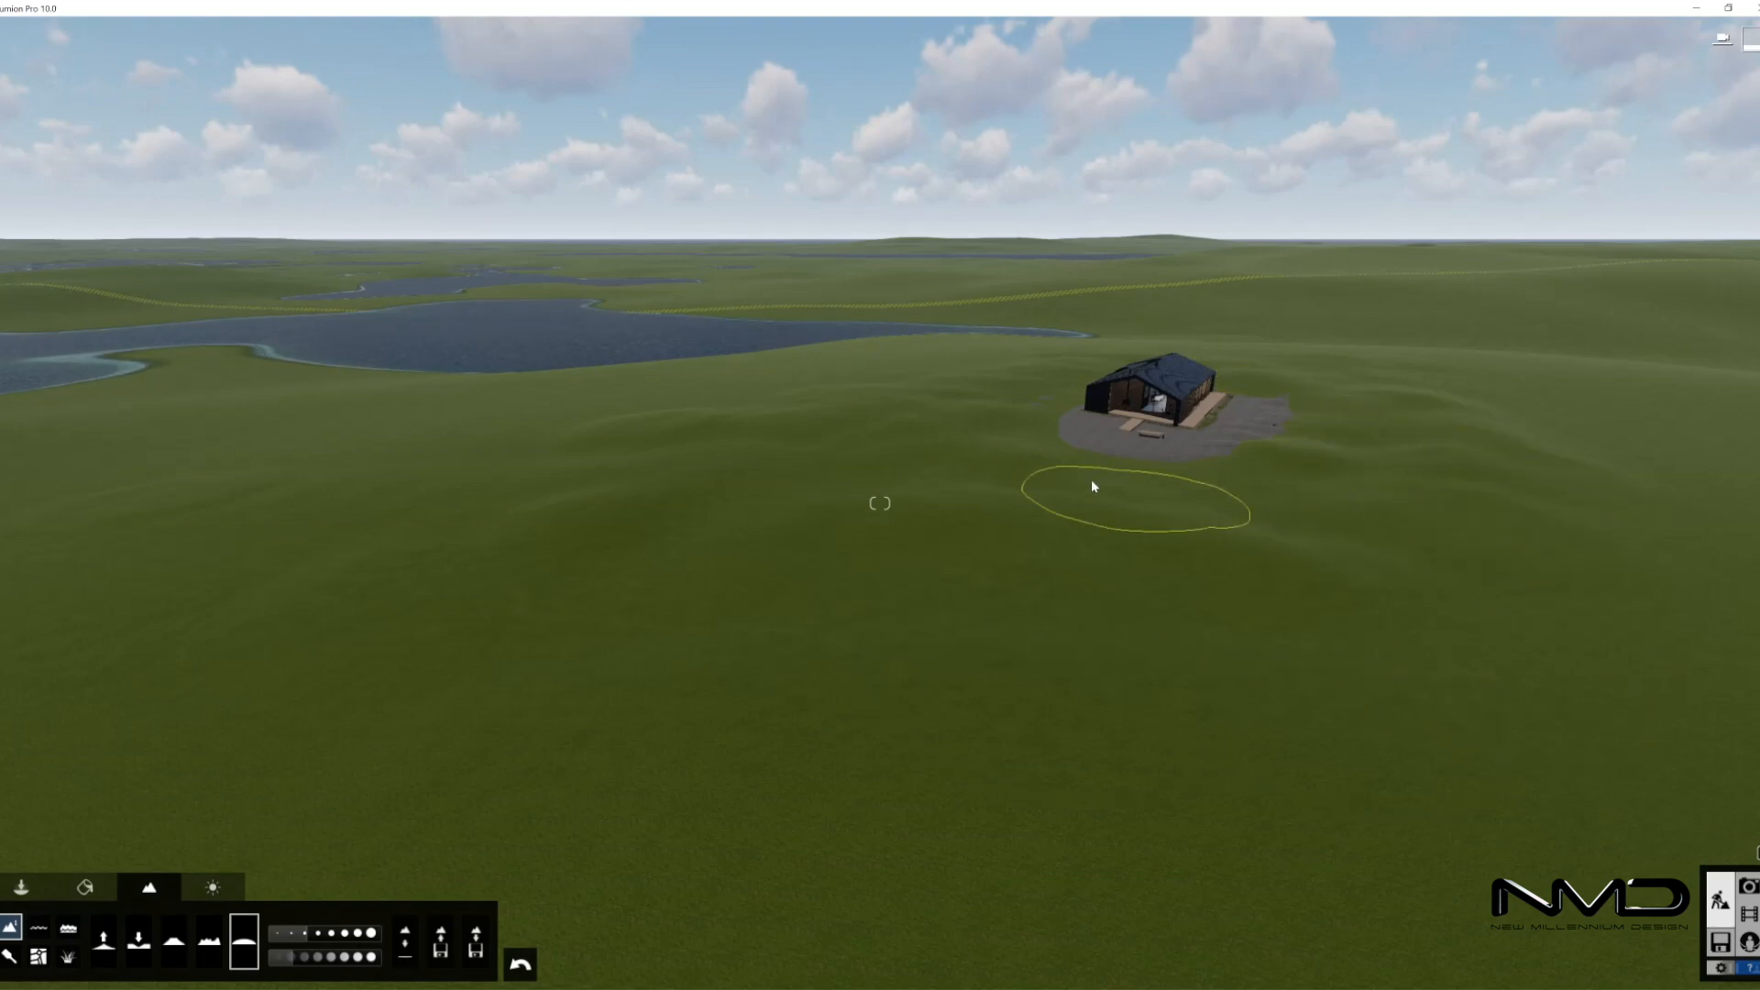
- Frame the lake and bungalow from low over the meadow in Photo mode and store the camera in slot 1
mouse_move(1091, 683)
right_down()
mouse_move(1036, 669)
mouse_move(1230, 698)
mouse_move(1095, 598)
mouse_move(1036, 649)
mouse_move(1181, 640)
mouse_move(999, 609)
mouse_move(1080, 572)
right_up()
key(w)
key(w)
key(s)
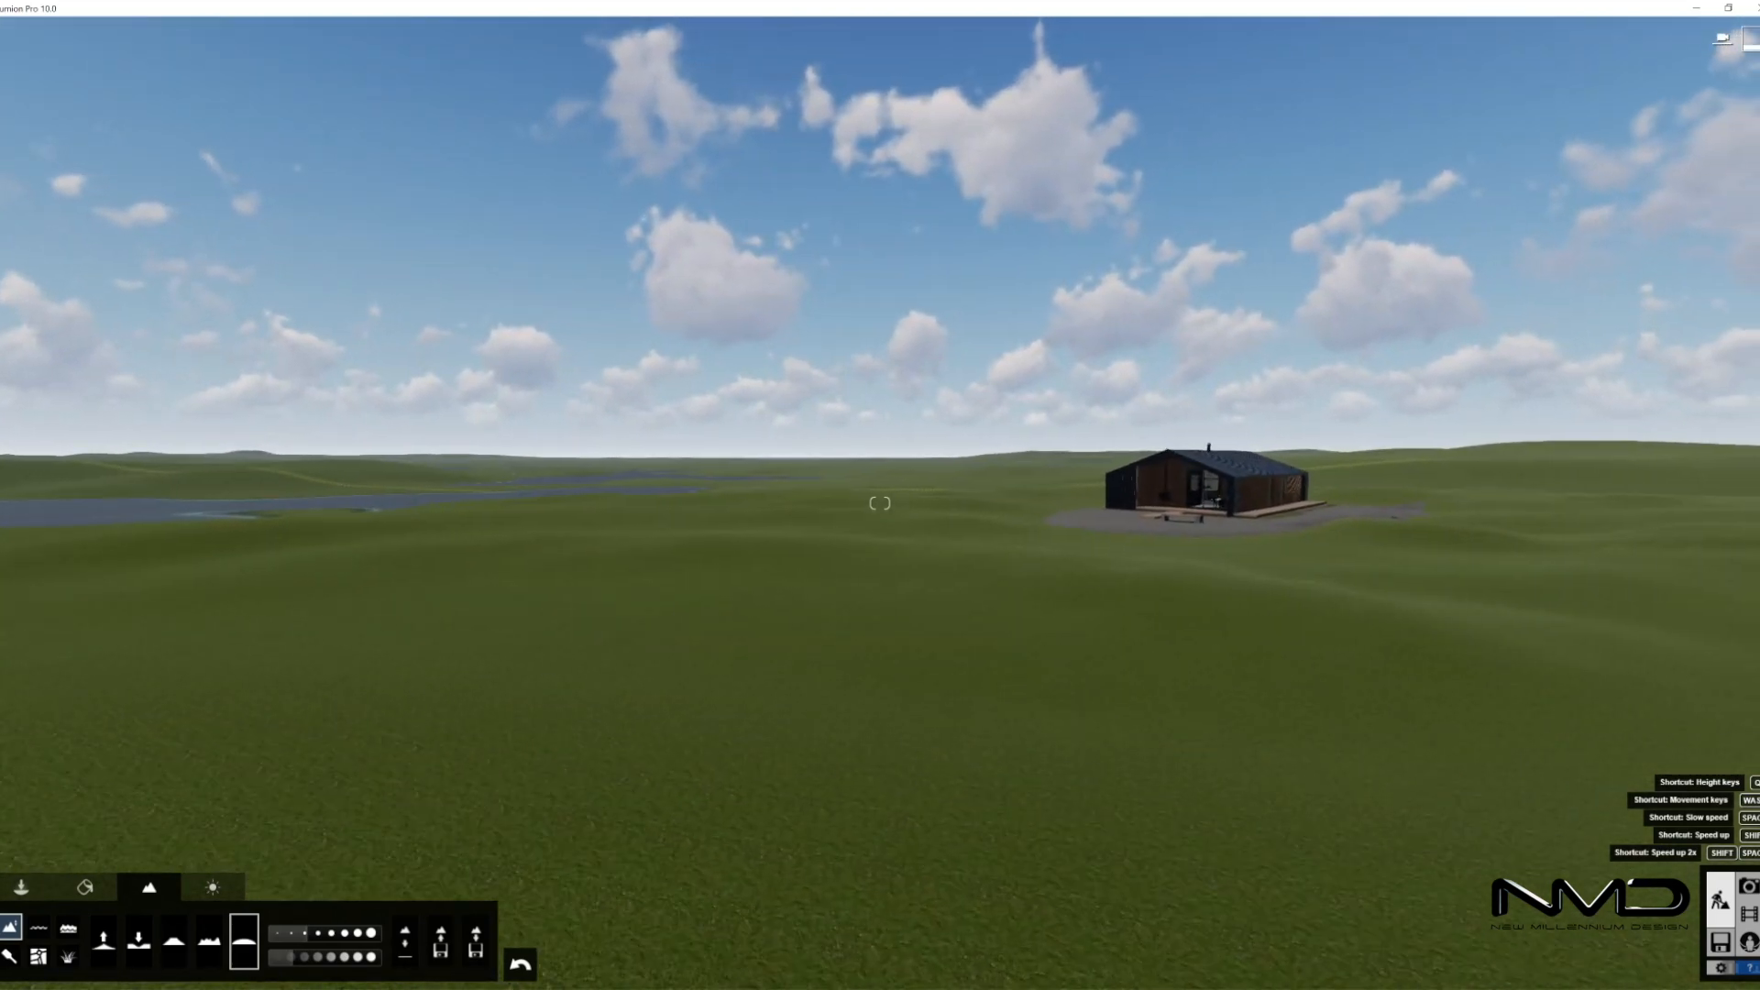
click(1752, 894)
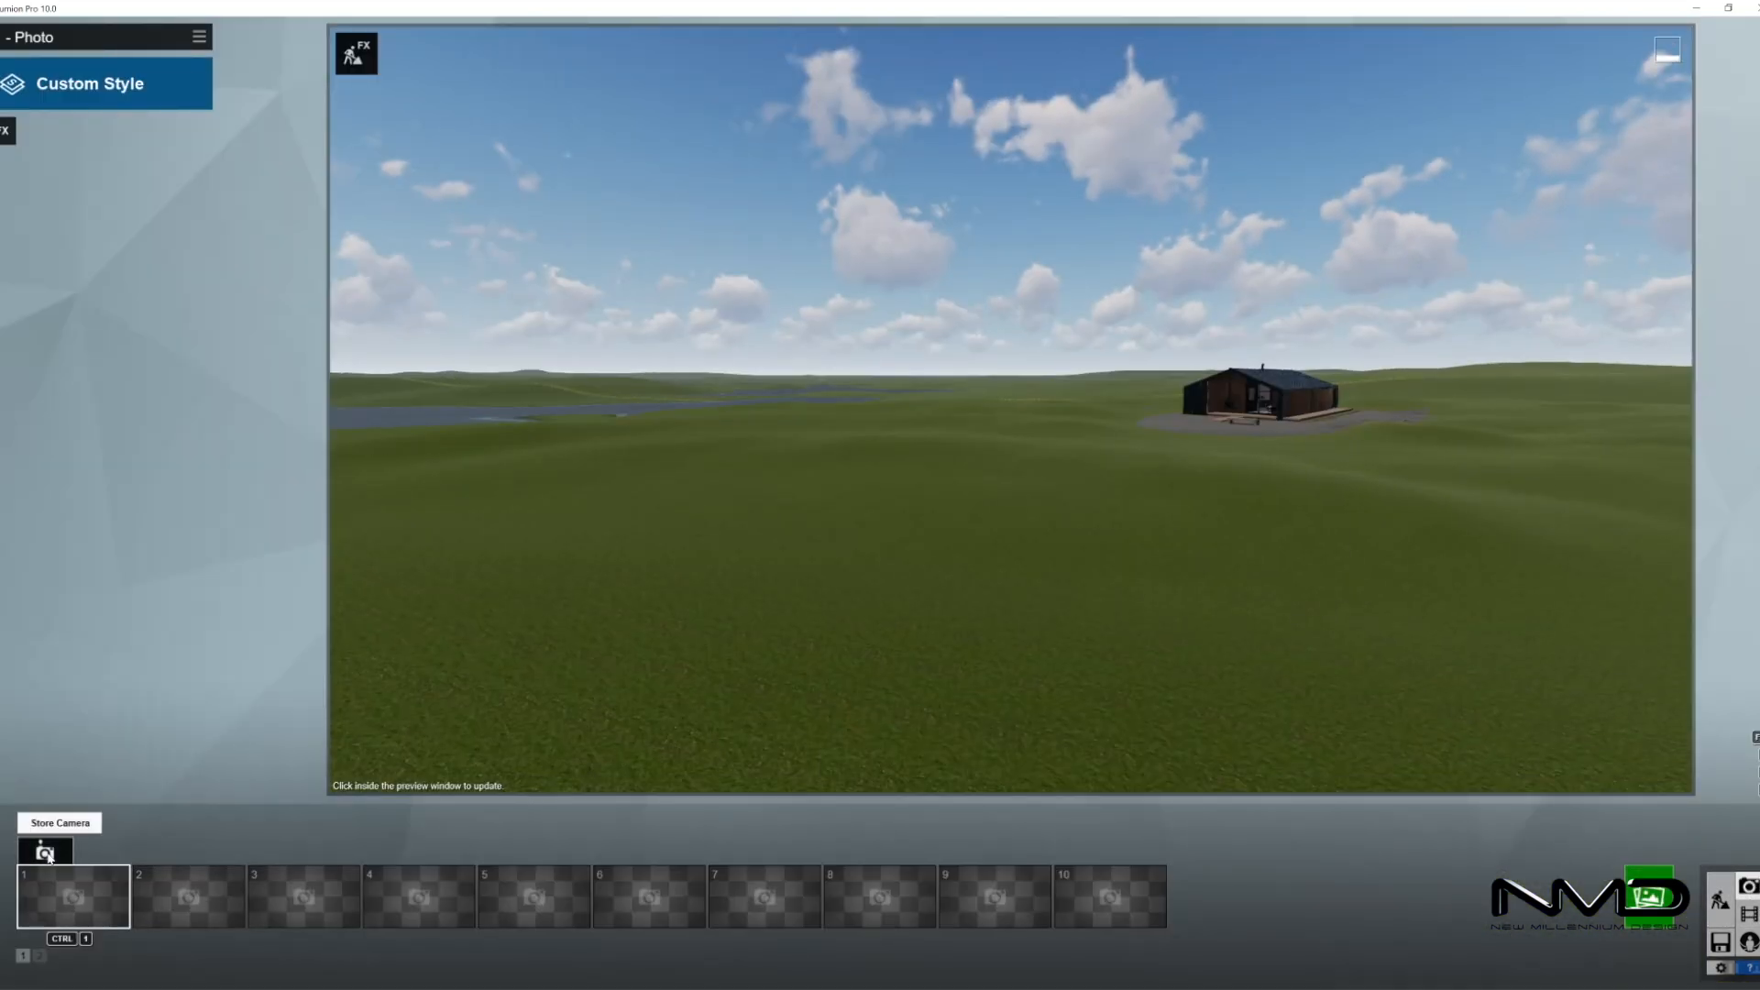
click(44, 851)
key(s)
right_drag(1011, 410, 1005, 327)
key(w)
click(44, 851)
- Add the 2-Point Perspective effect to photo 1 and reframe its view closer to the bungalow
click(6, 131)
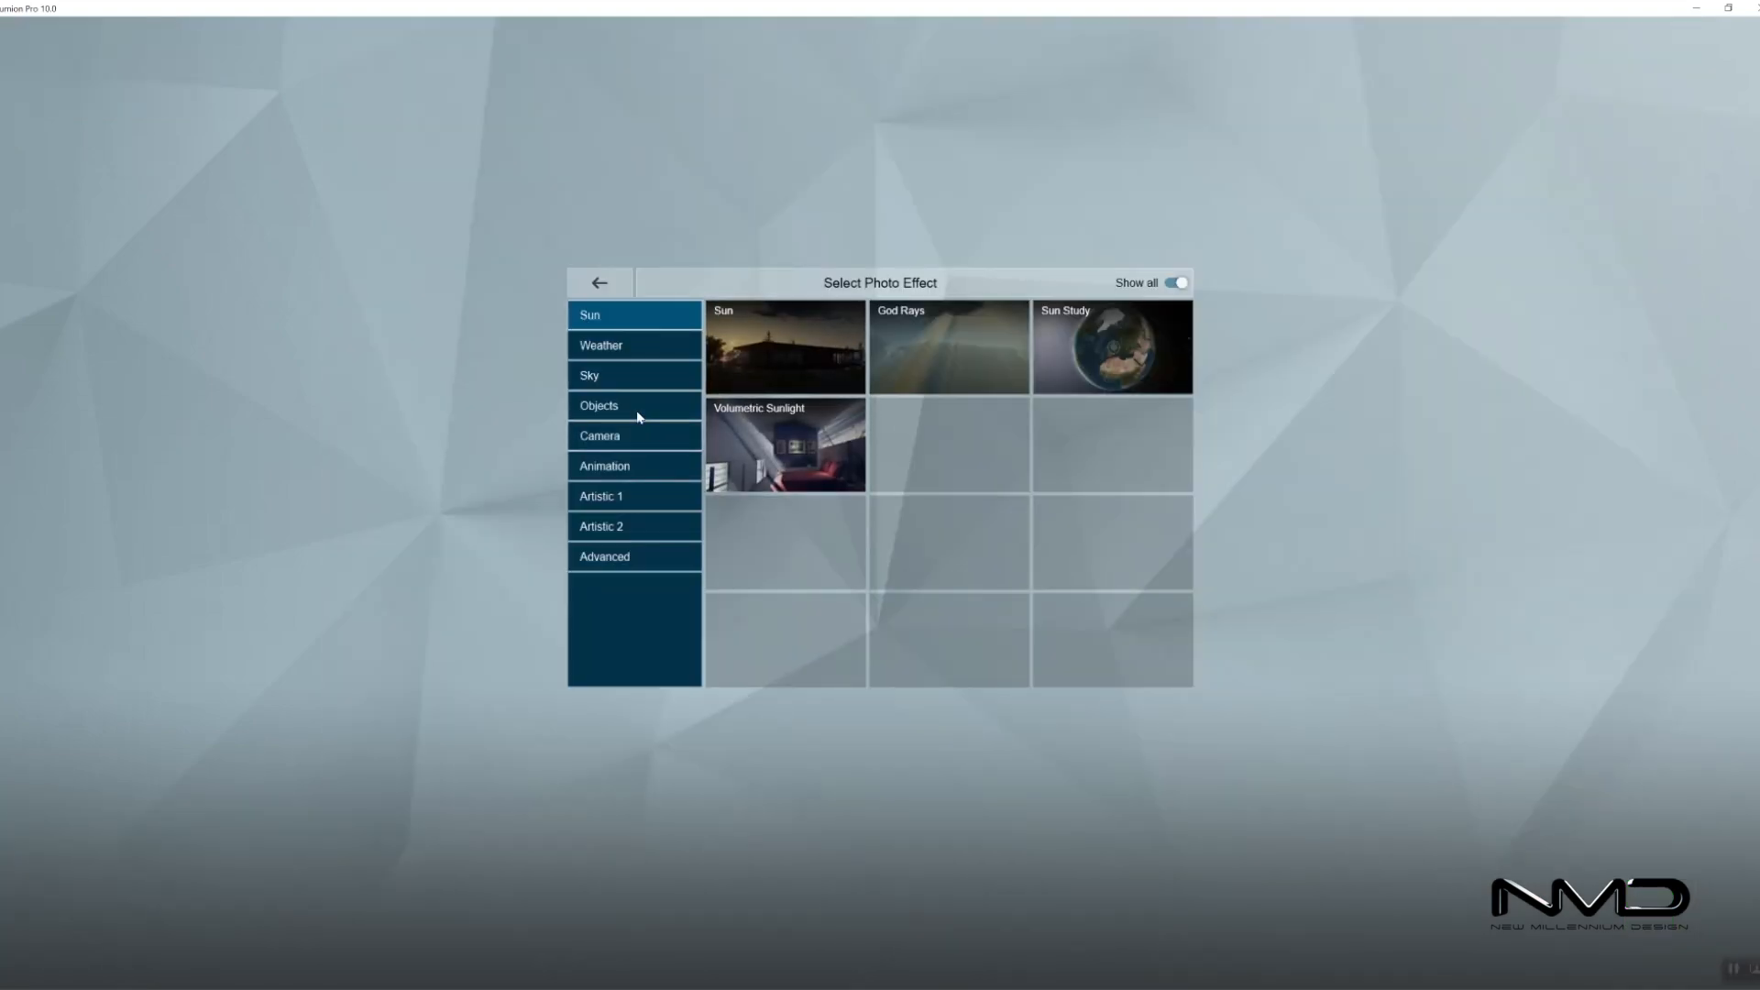
click(629, 438)
click(786, 445)
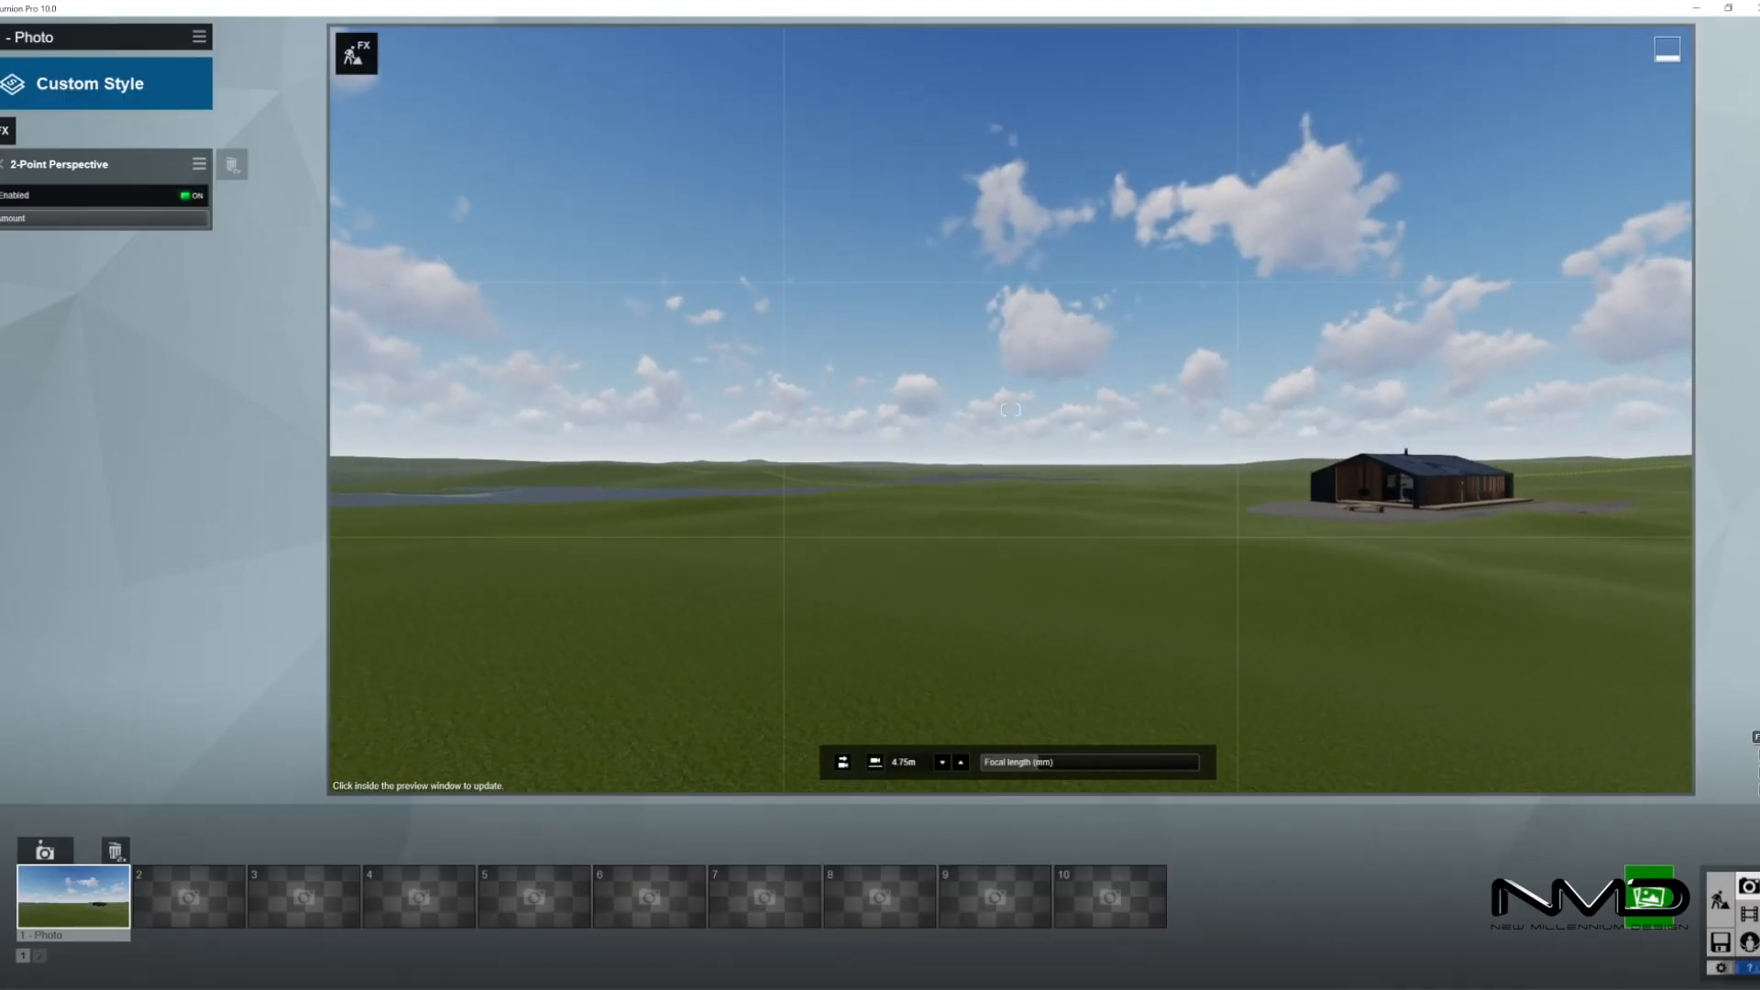
key(w)
mouse_move(1011, 410)
right_down()
mouse_move(1025, 444)
mouse_move(1037, 383)
mouse_move(1015, 394)
right_up()
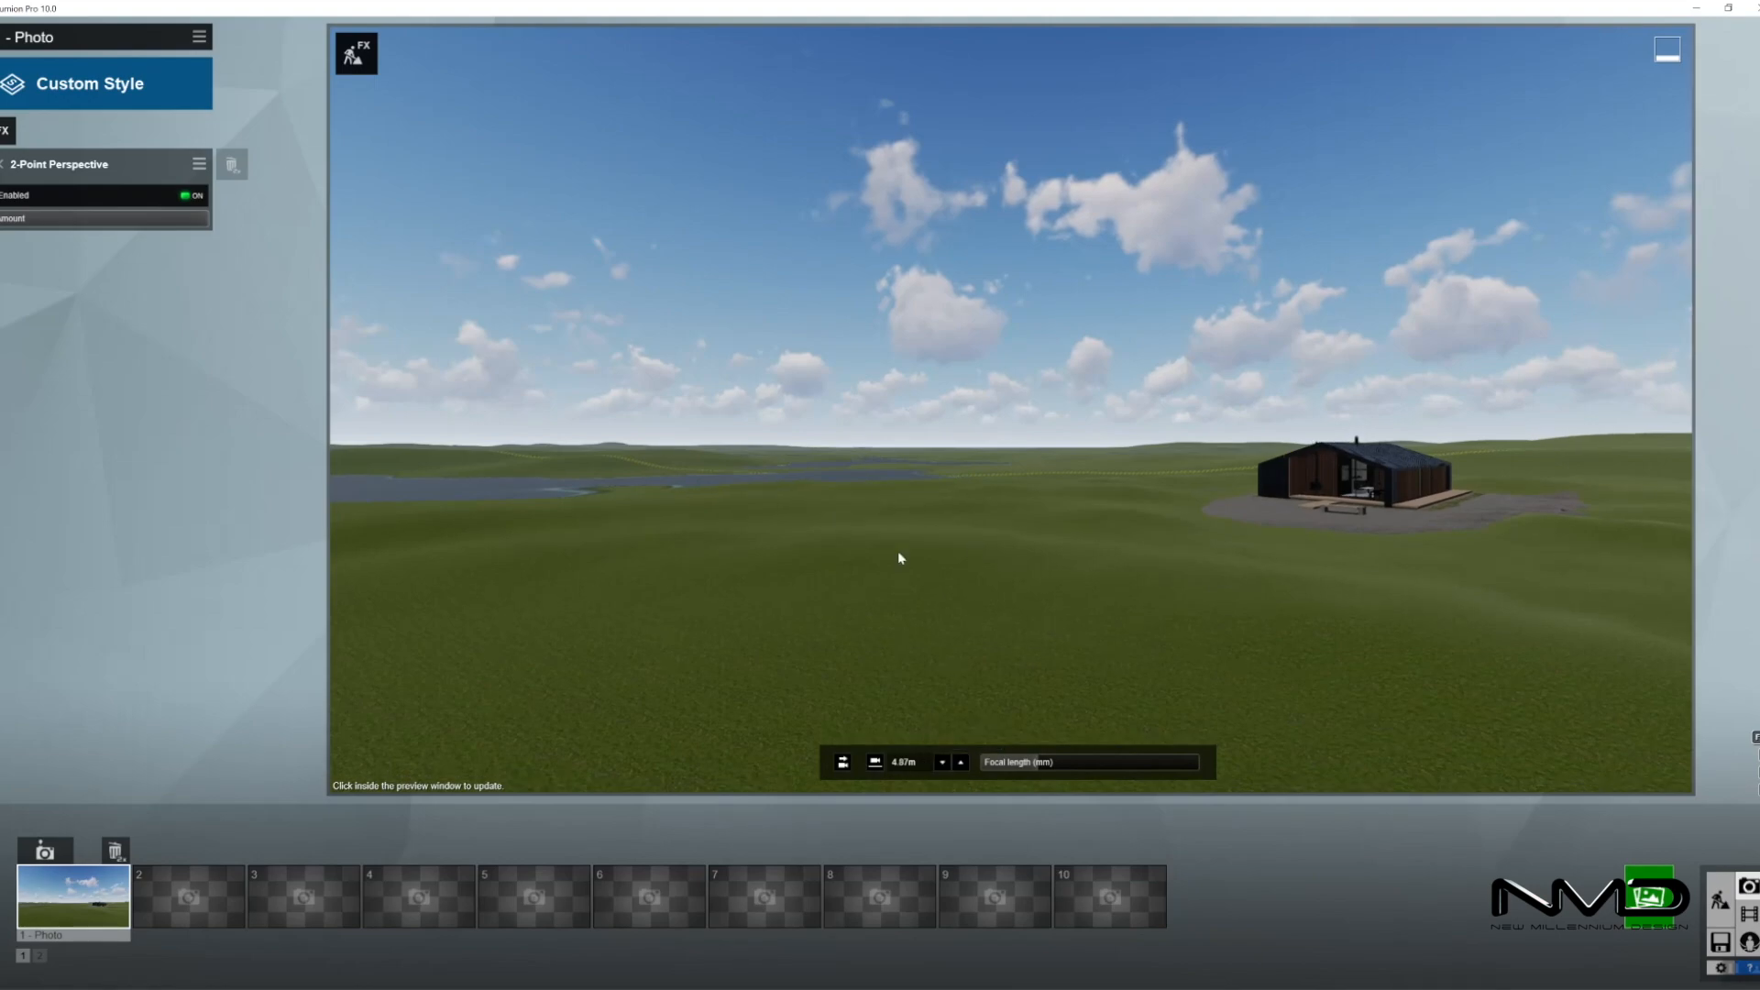
right_drag(834, 524, 834, 508)
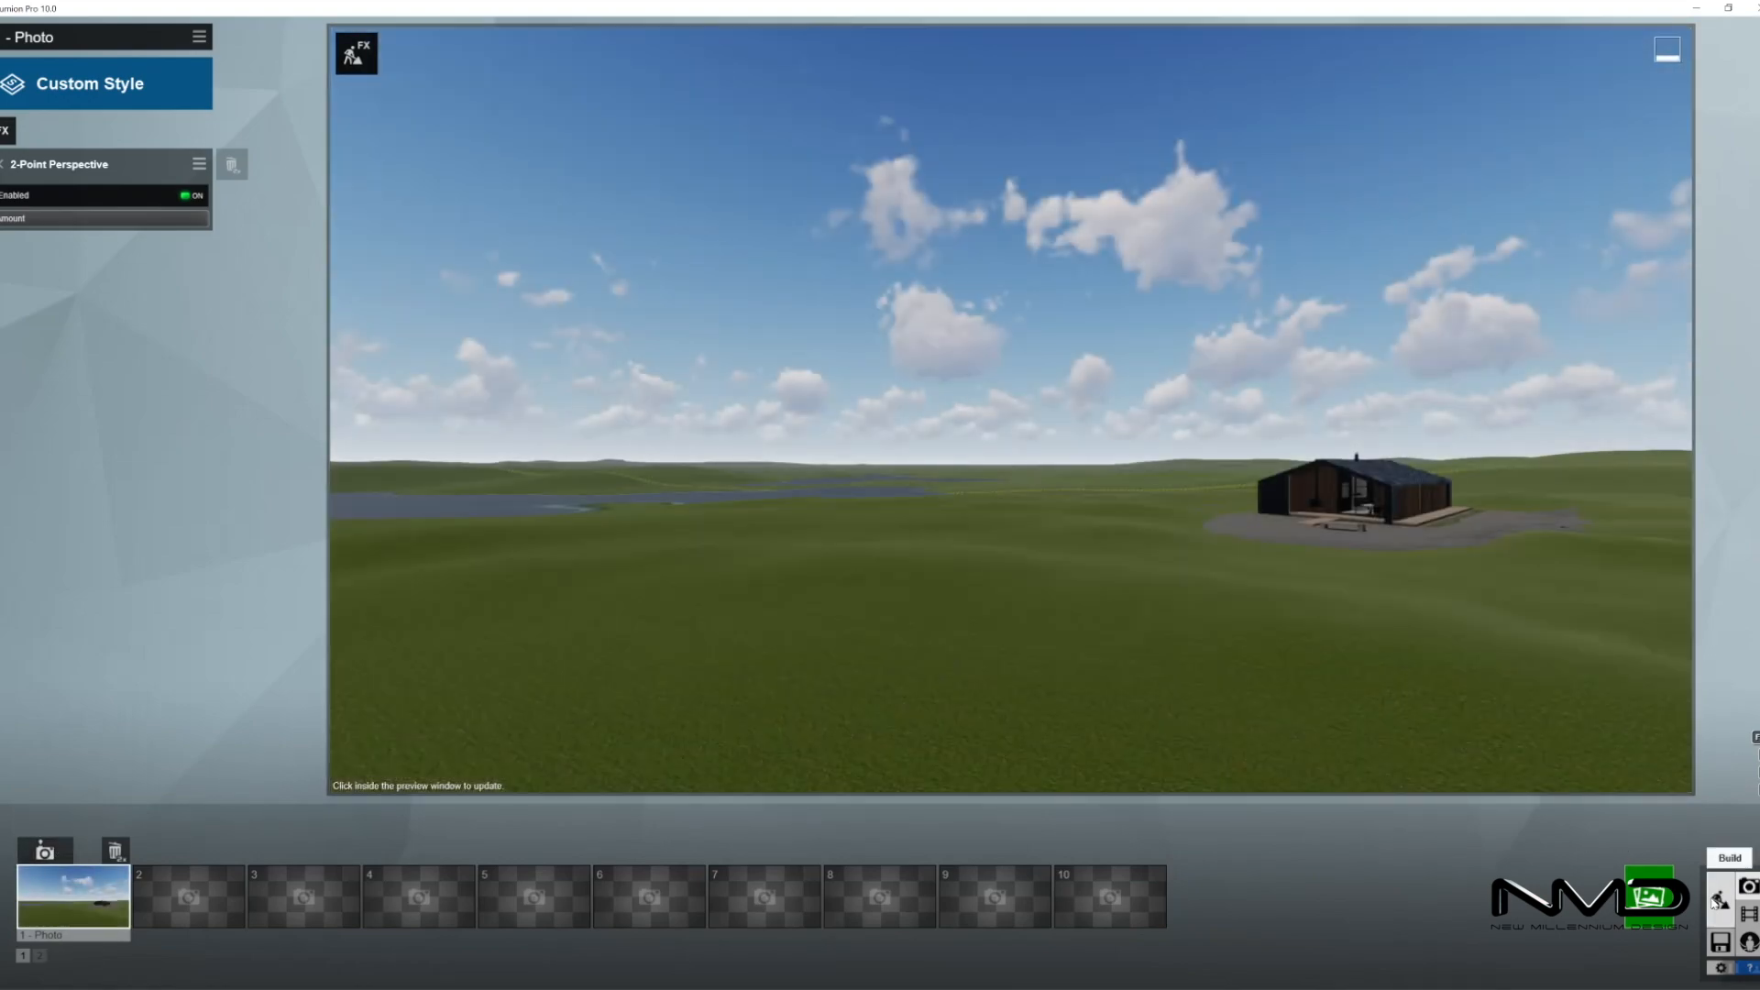
- Scatter Leafless Tree 003 birches at low density around the bungalow and along the lakeshores using cluster placement
click(1720, 901)
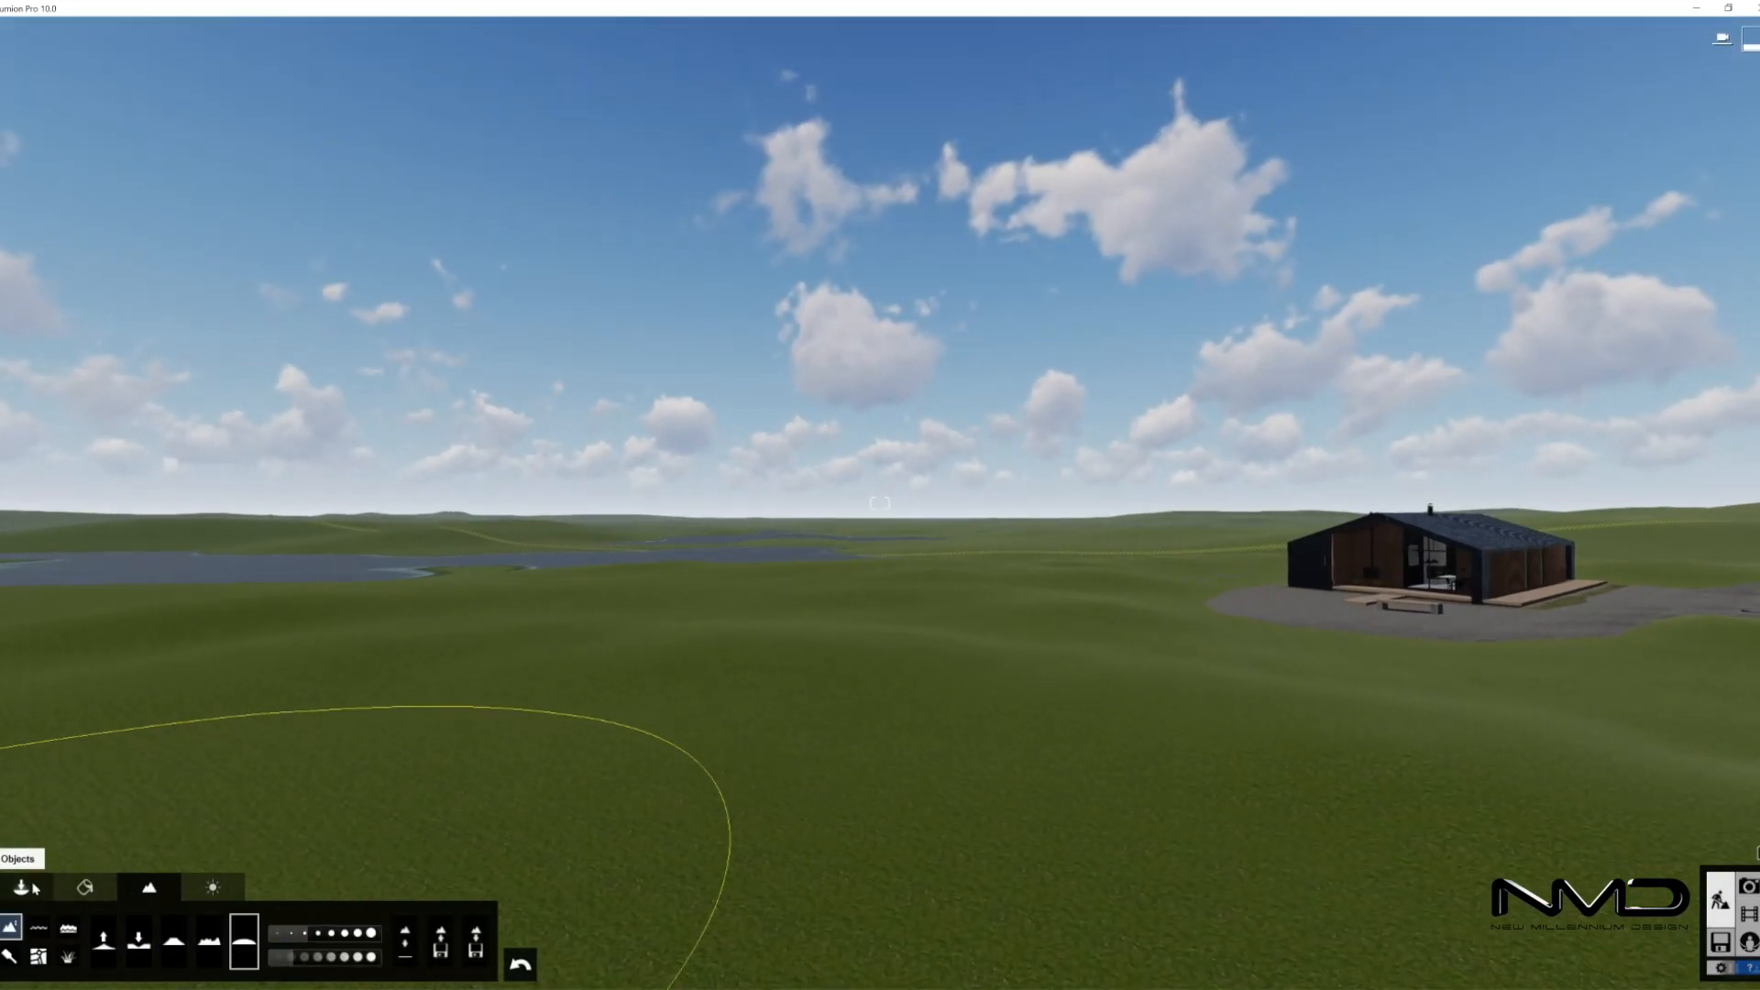
click(43, 887)
click(95, 924)
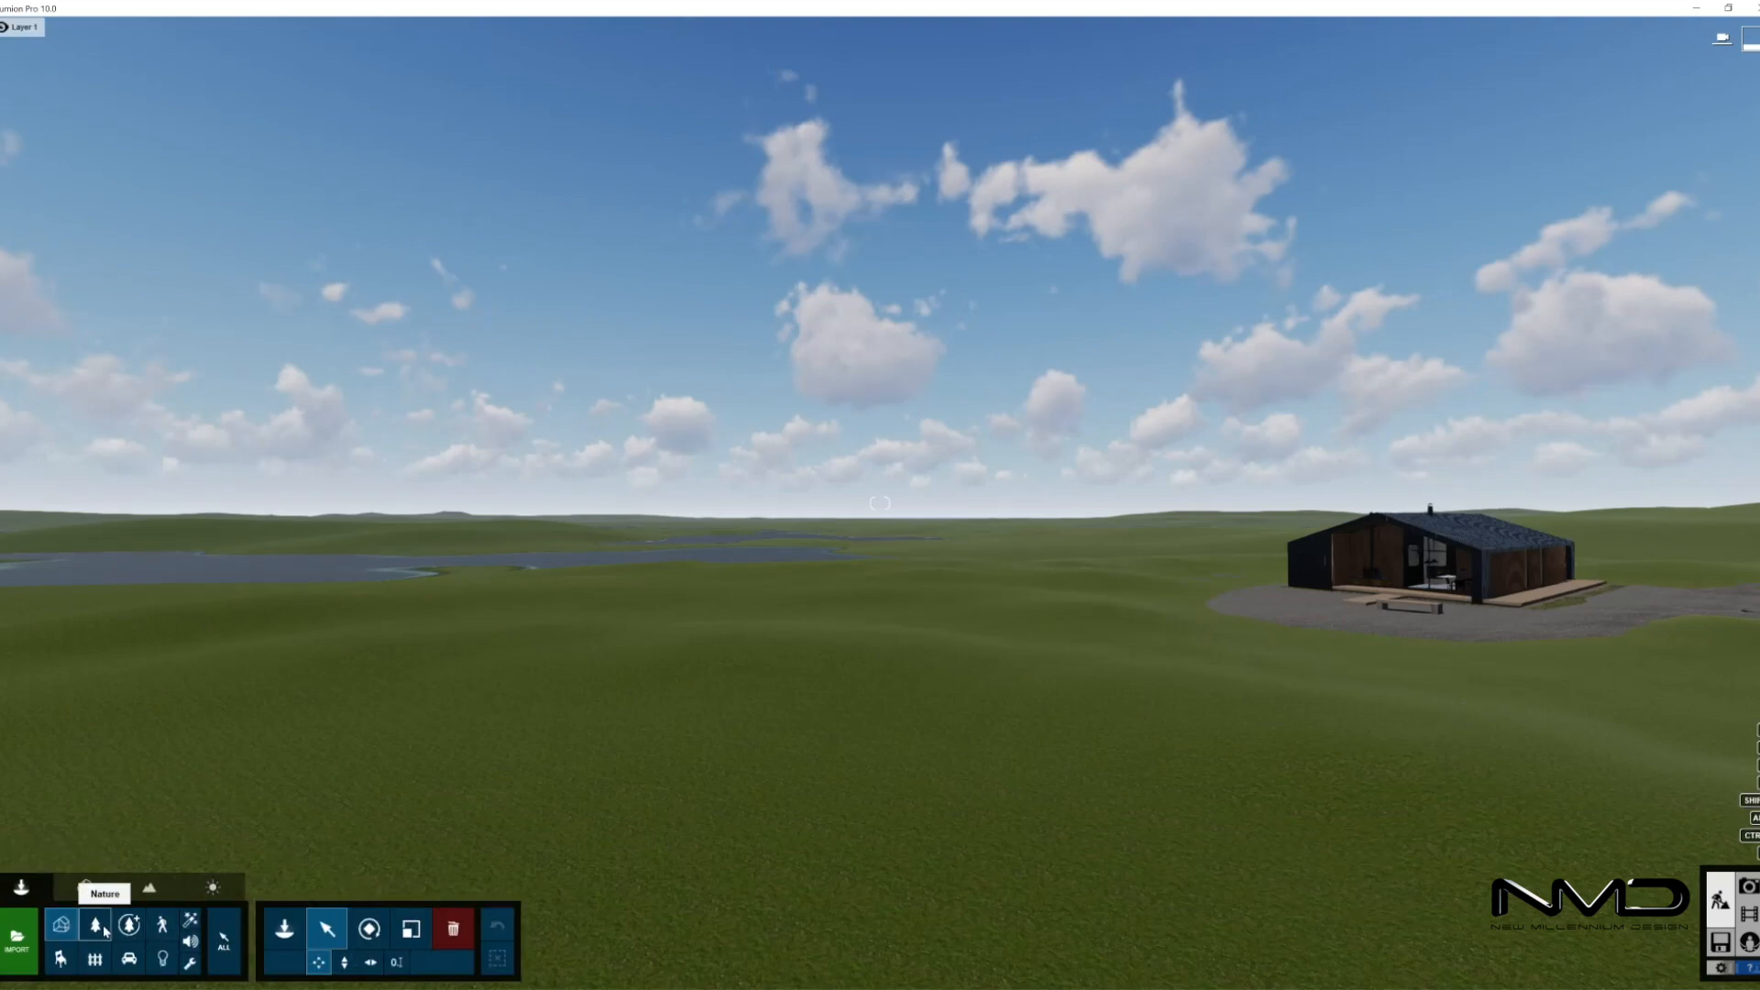
click(379, 956)
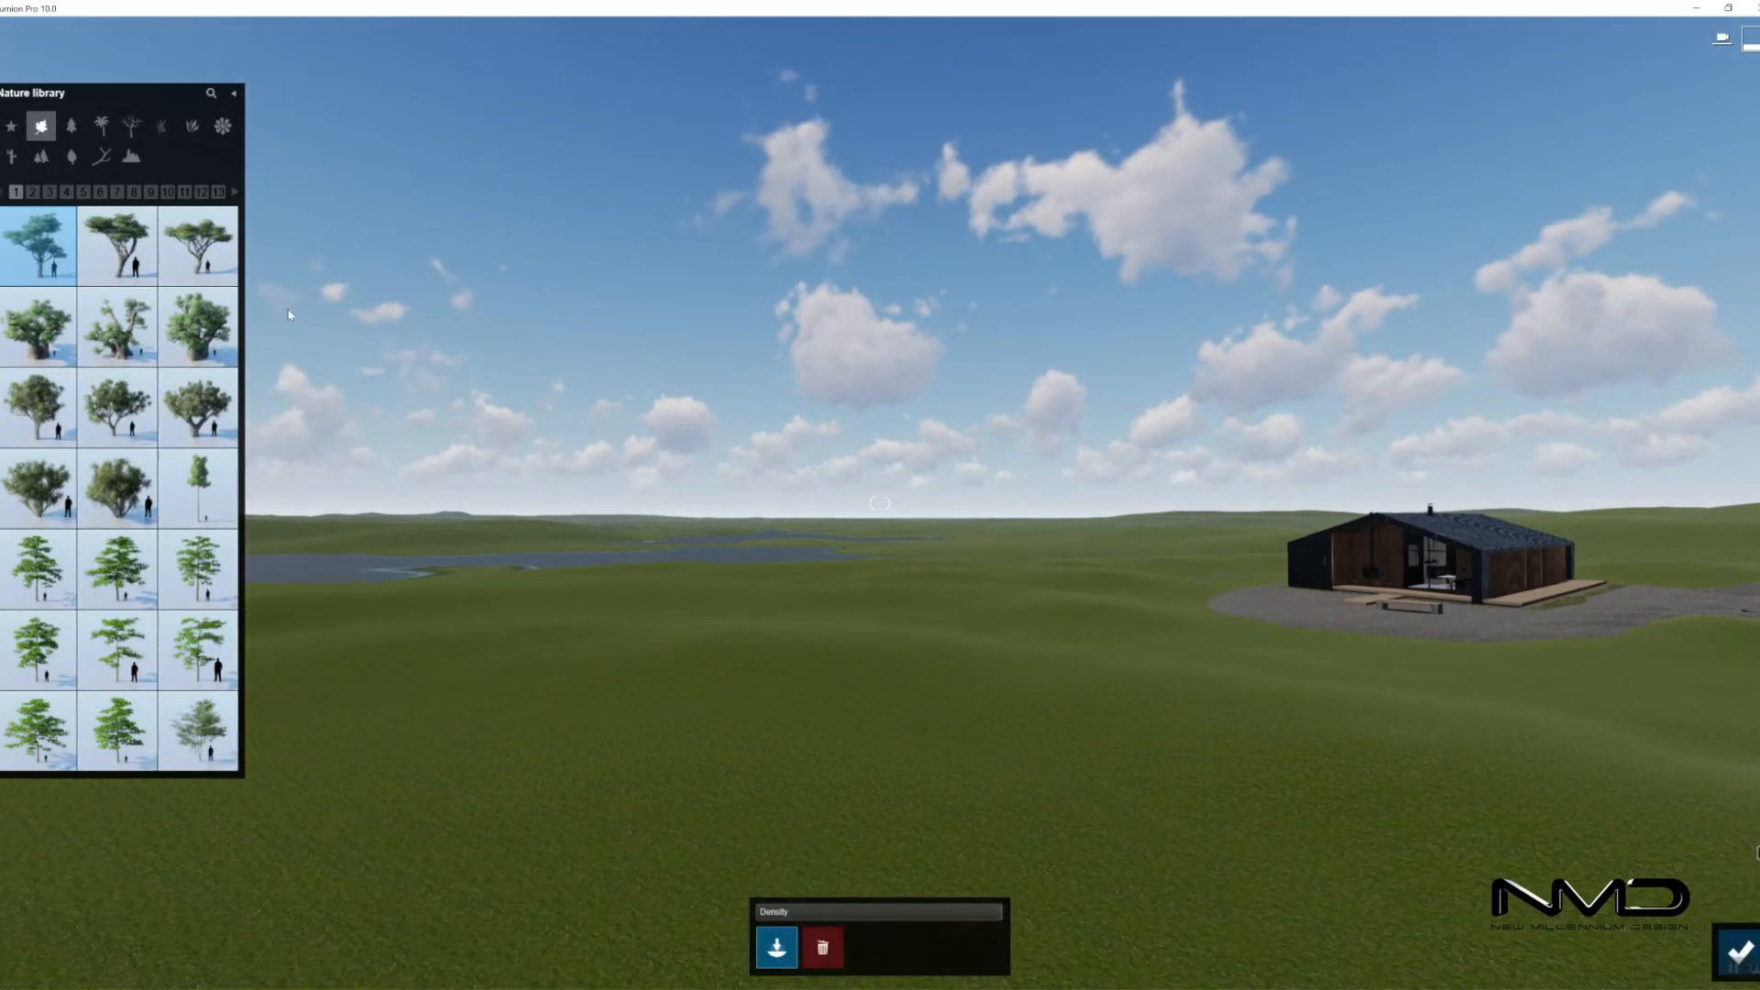
click(137, 135)
click(200, 328)
right_drag(886, 655, 944, 394)
mouse_move(880, 503)
right_down()
mouse_move(894, 871)
mouse_move(881, 642)
mouse_move(1022, 684)
right_up()
key(s)
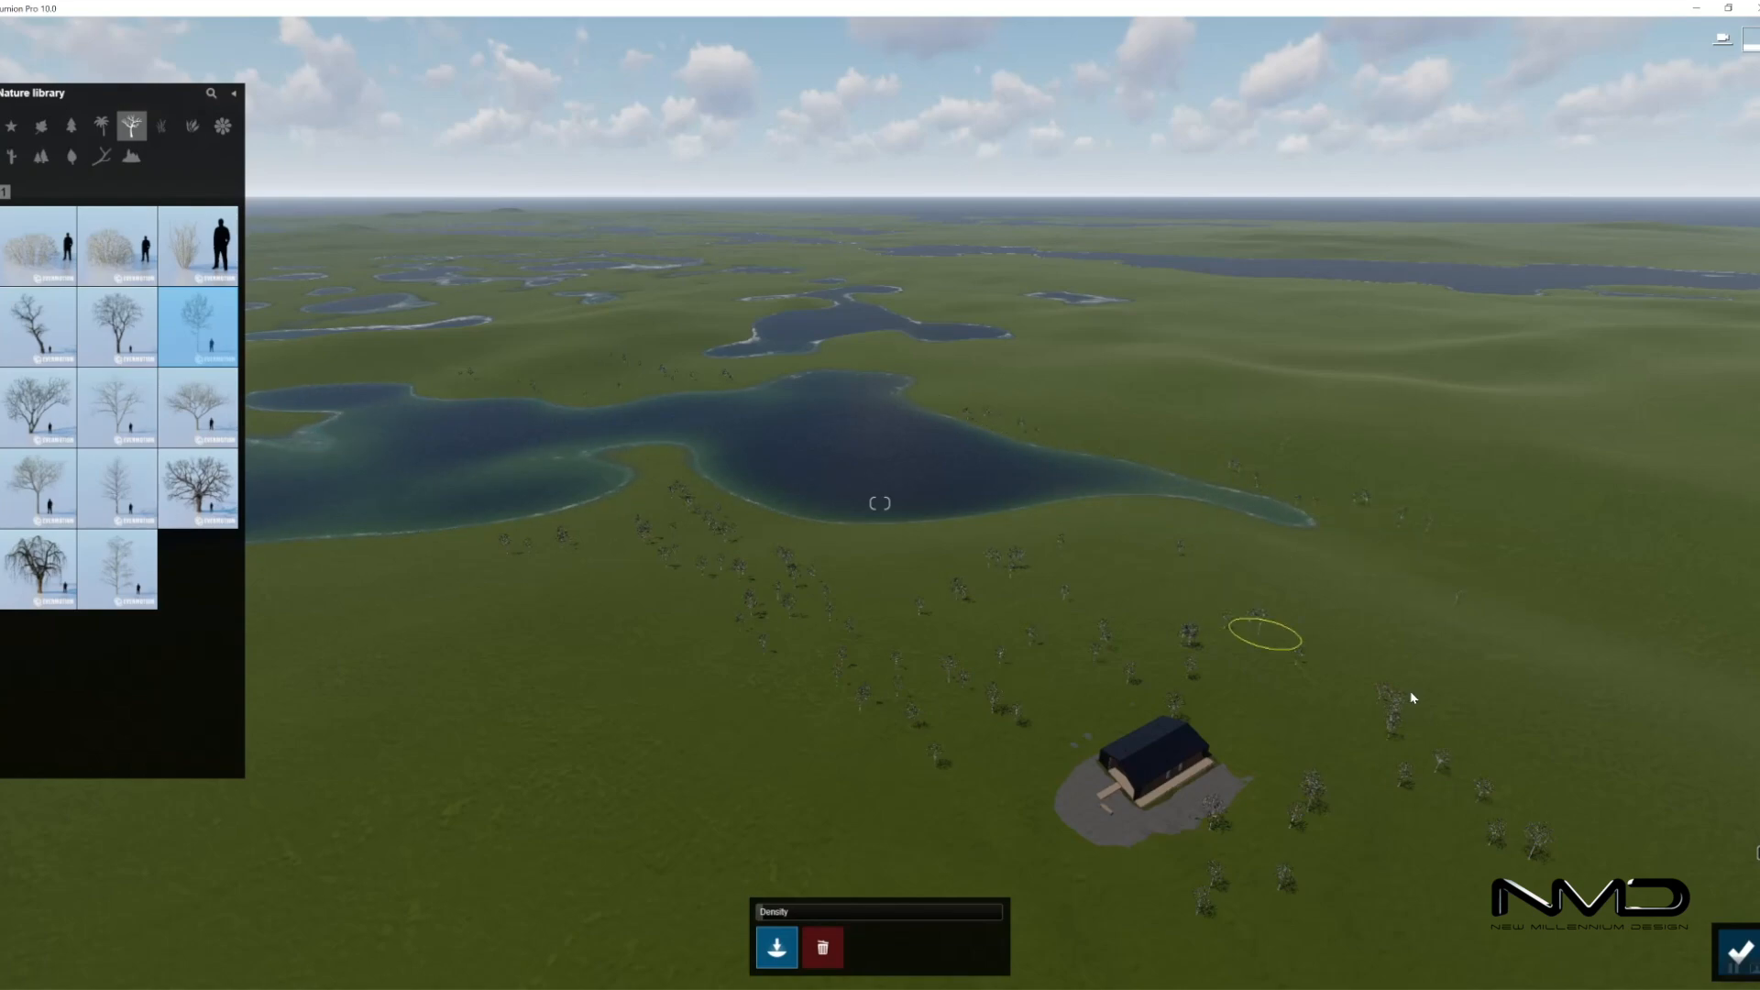
right_drag(963, 920, 678, 587)
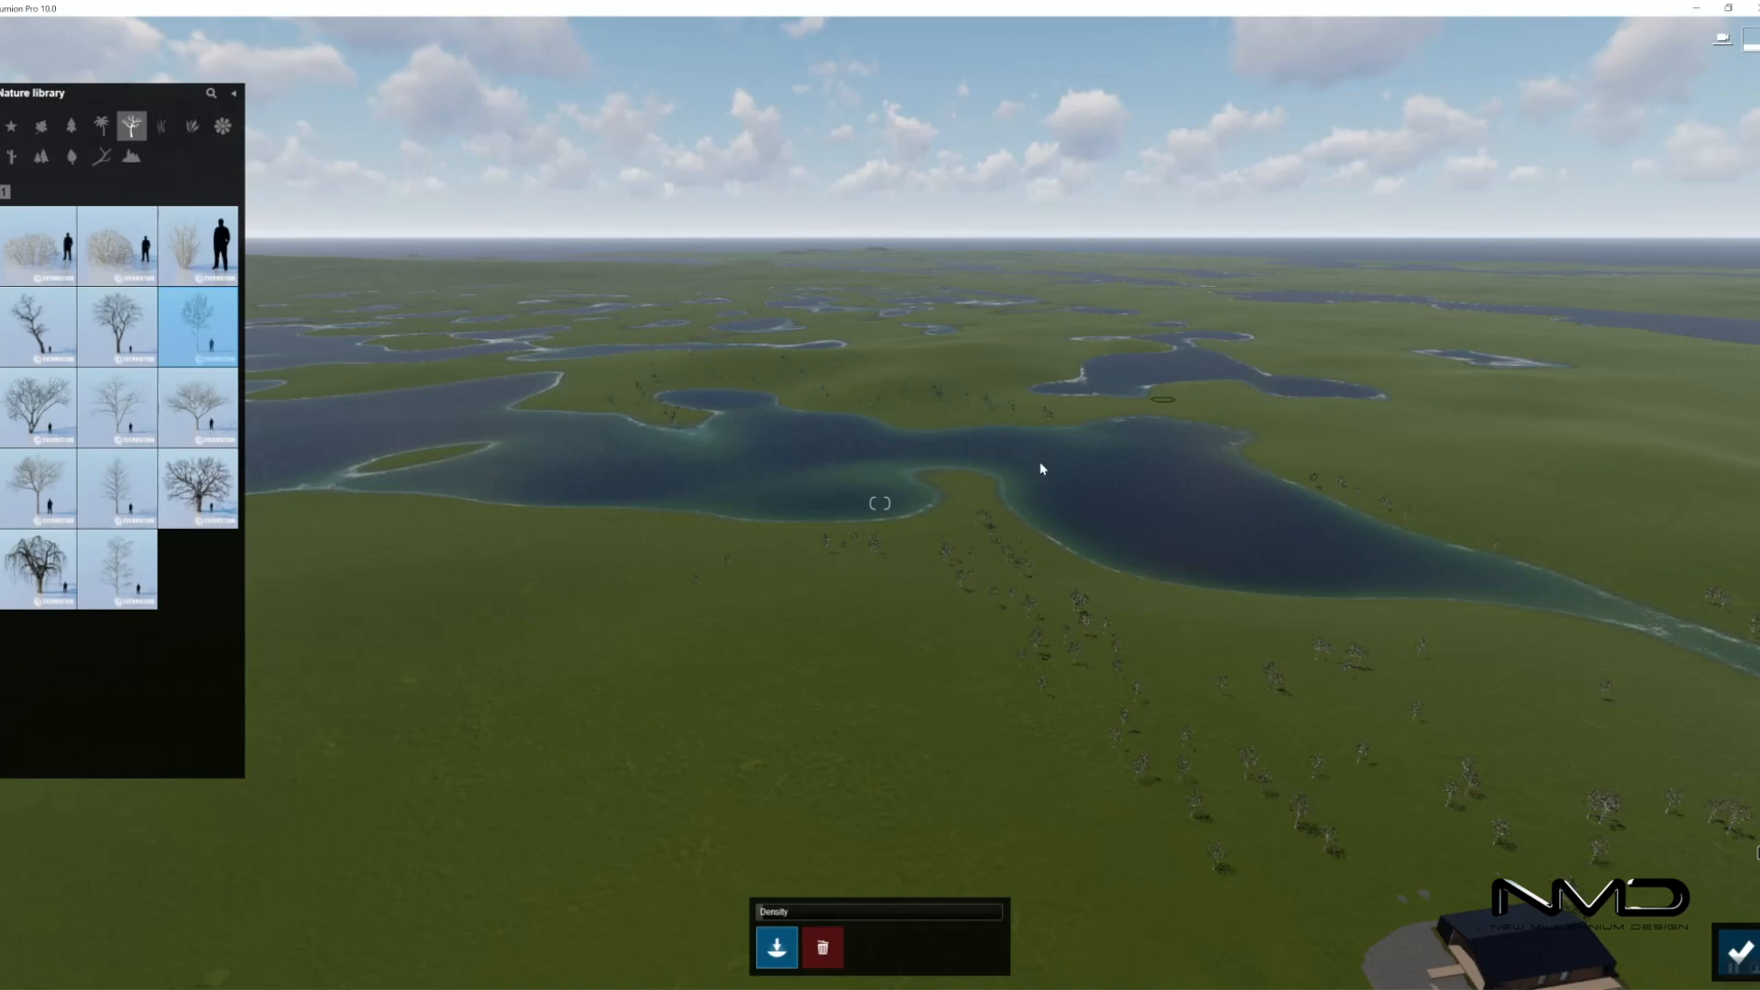
right_drag(754, 812, 593, 600)
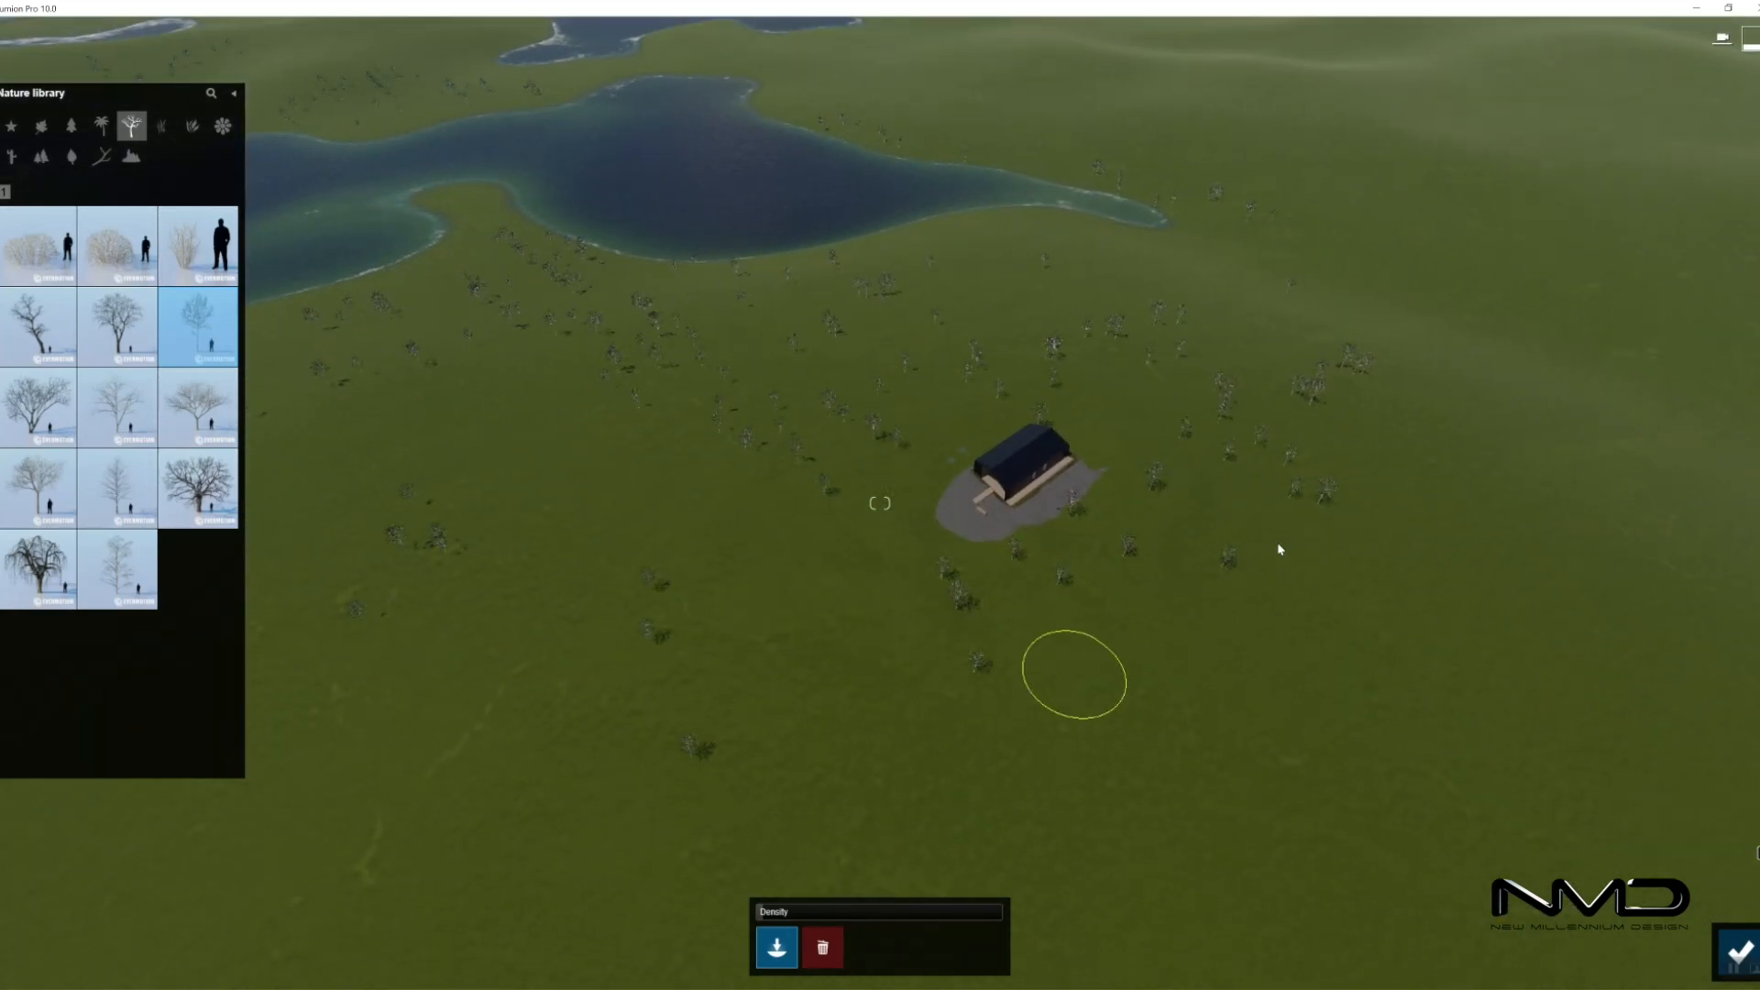
click(1739, 954)
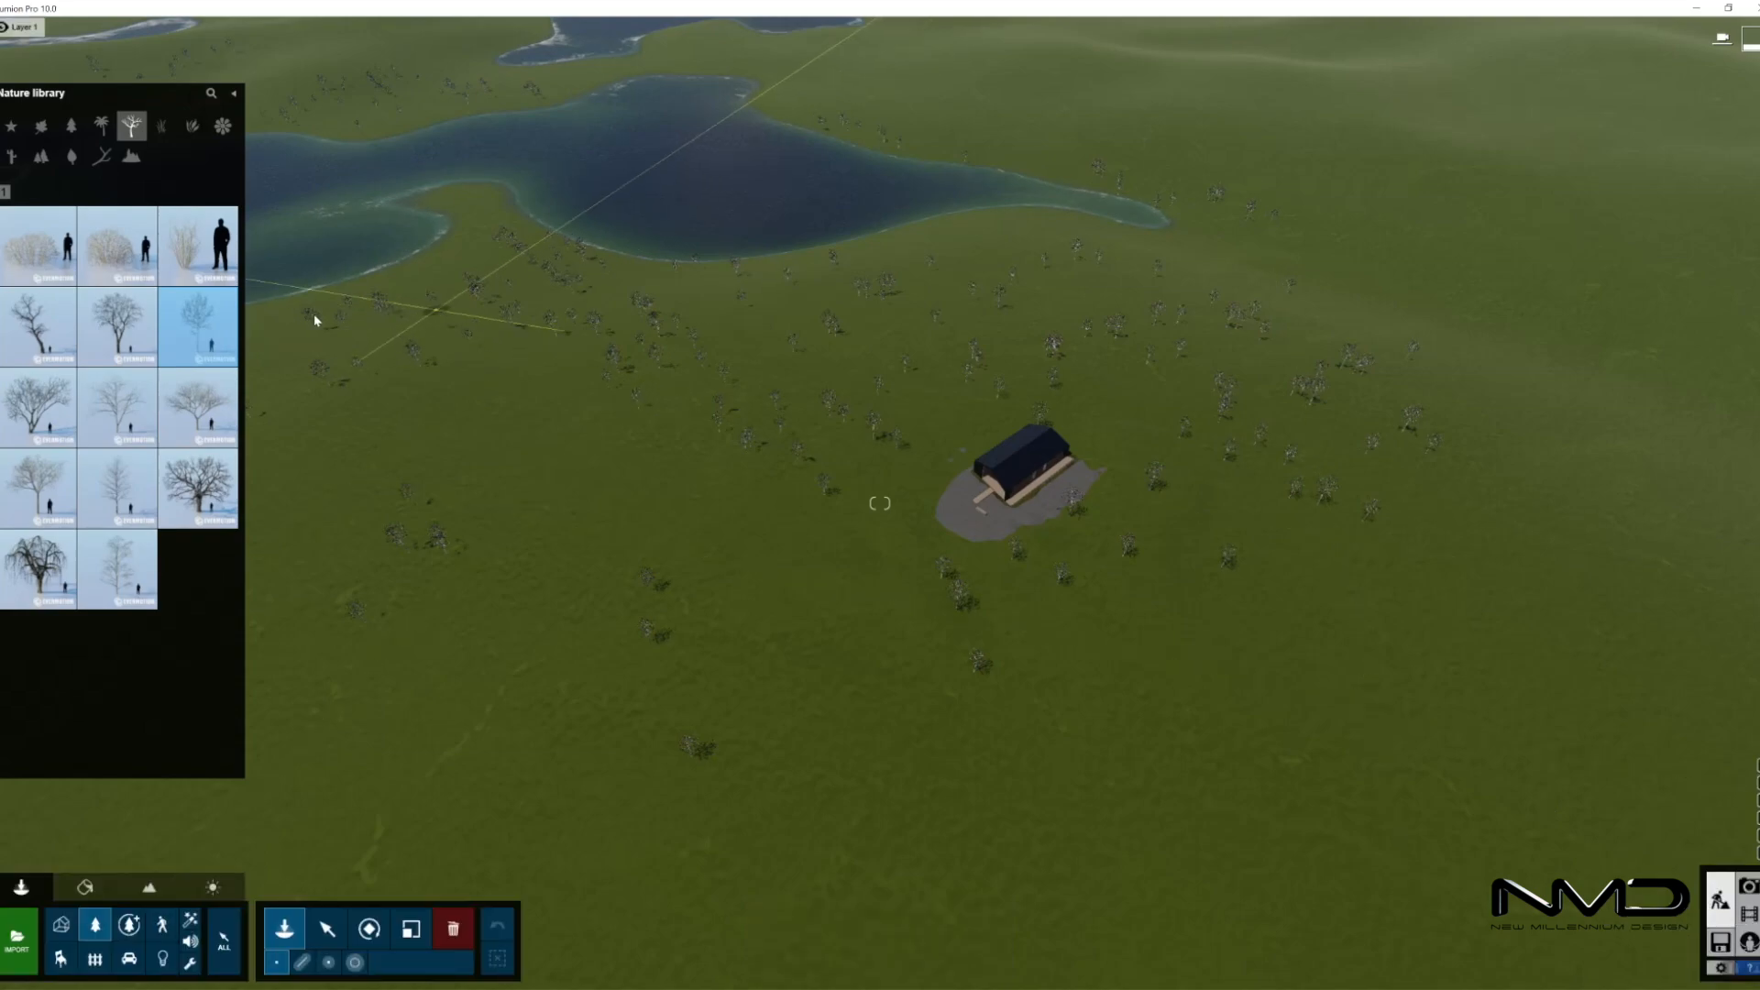
- Scatter the first leafless bush type in clusters among the trees around the bungalow and toward the lake
click(355, 962)
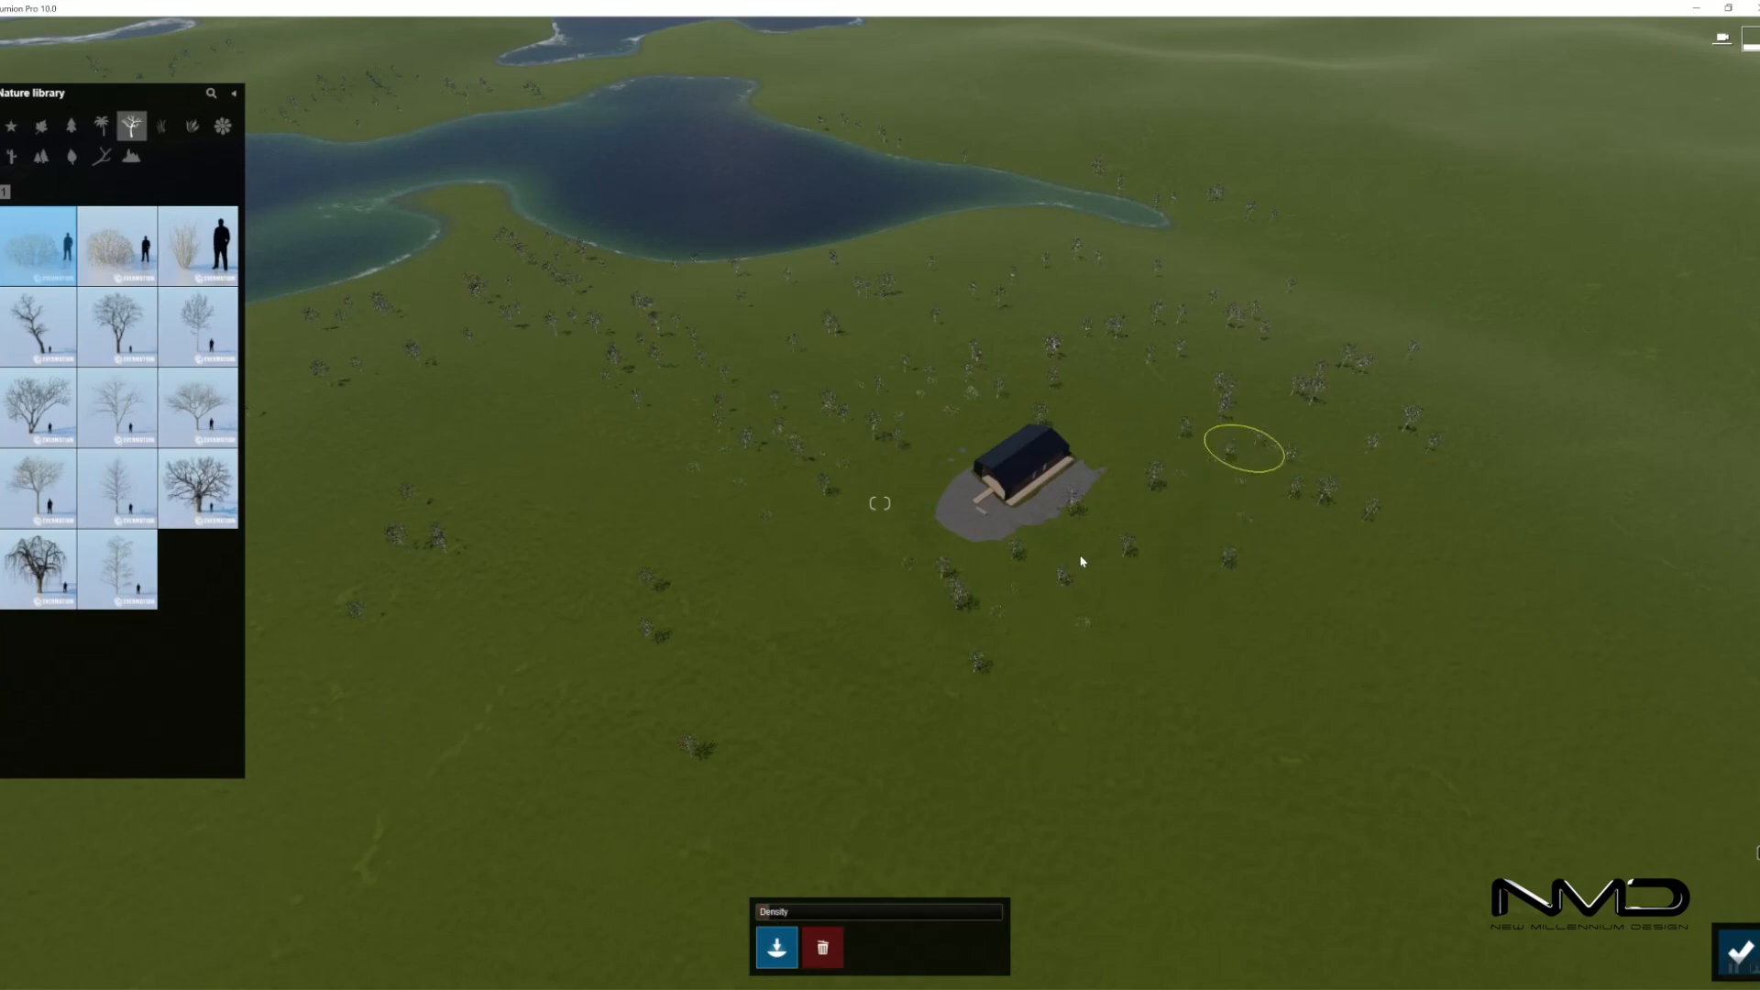
drag(796, 583, 733, 688)
mouse_move(658, 522)
right_down()
mouse_move(655, 431)
mouse_move(651, 510)
right_up()
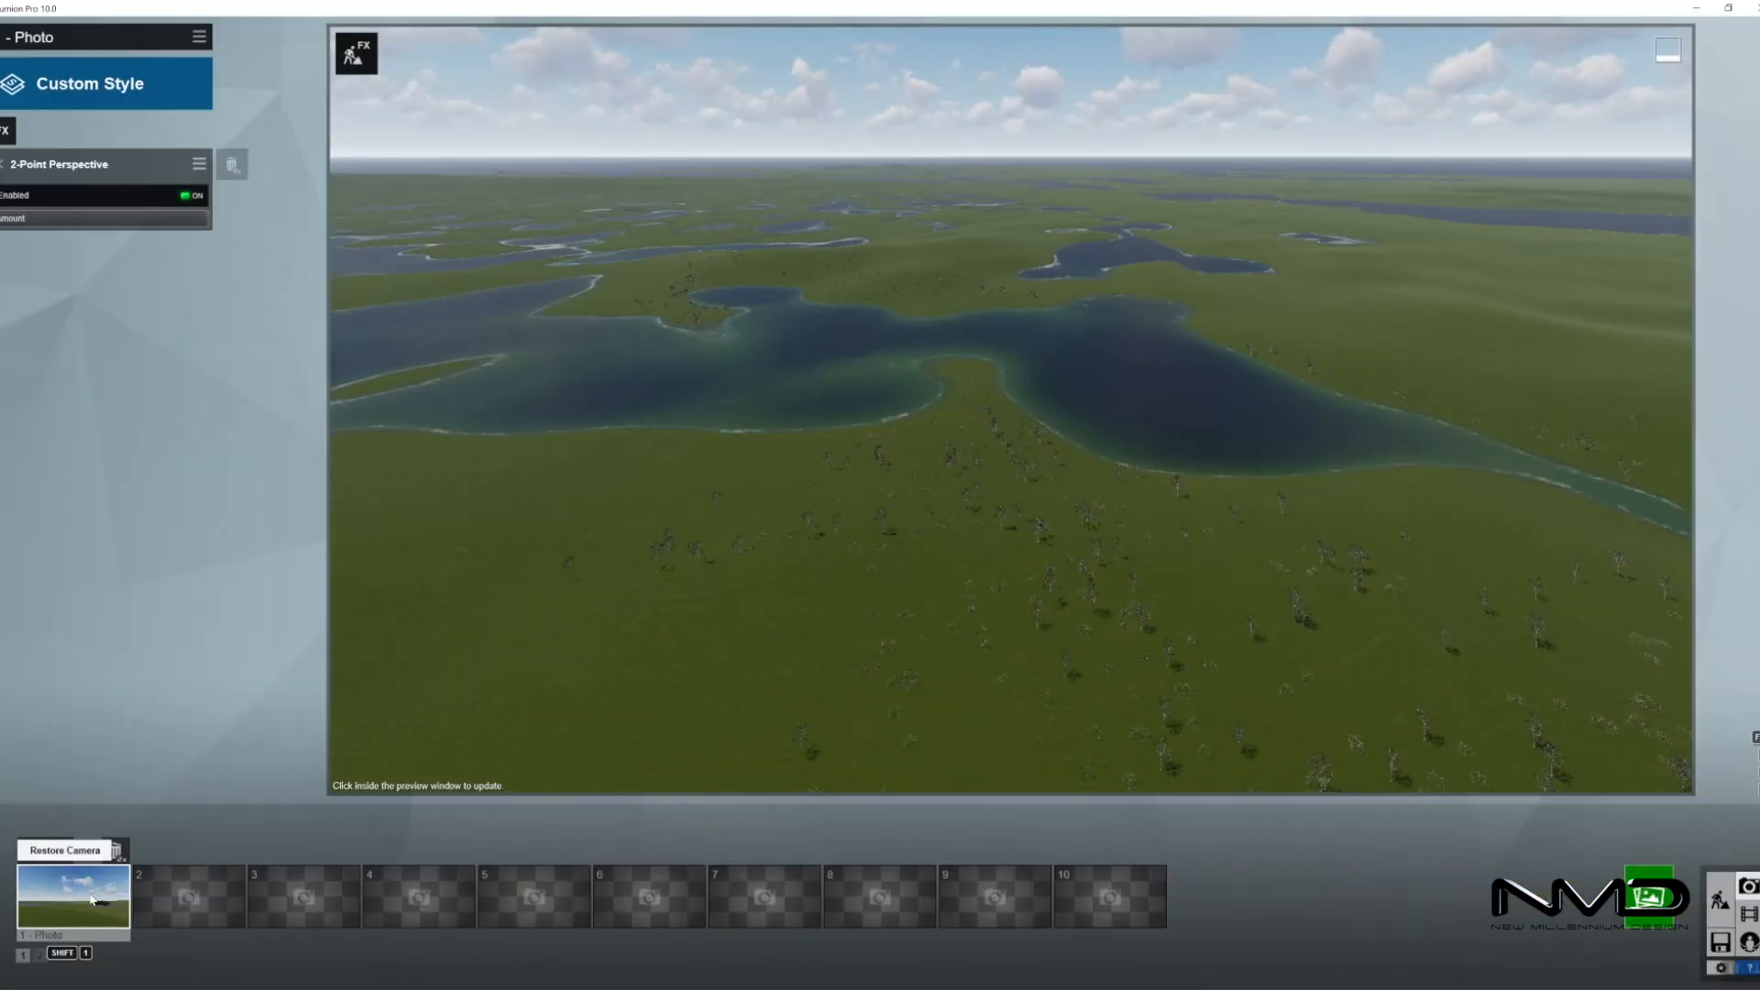
- Restore the photo 1 camera view, then move the foreground birch farther back and shift the birch blocking the bungalow aside
click(91, 896)
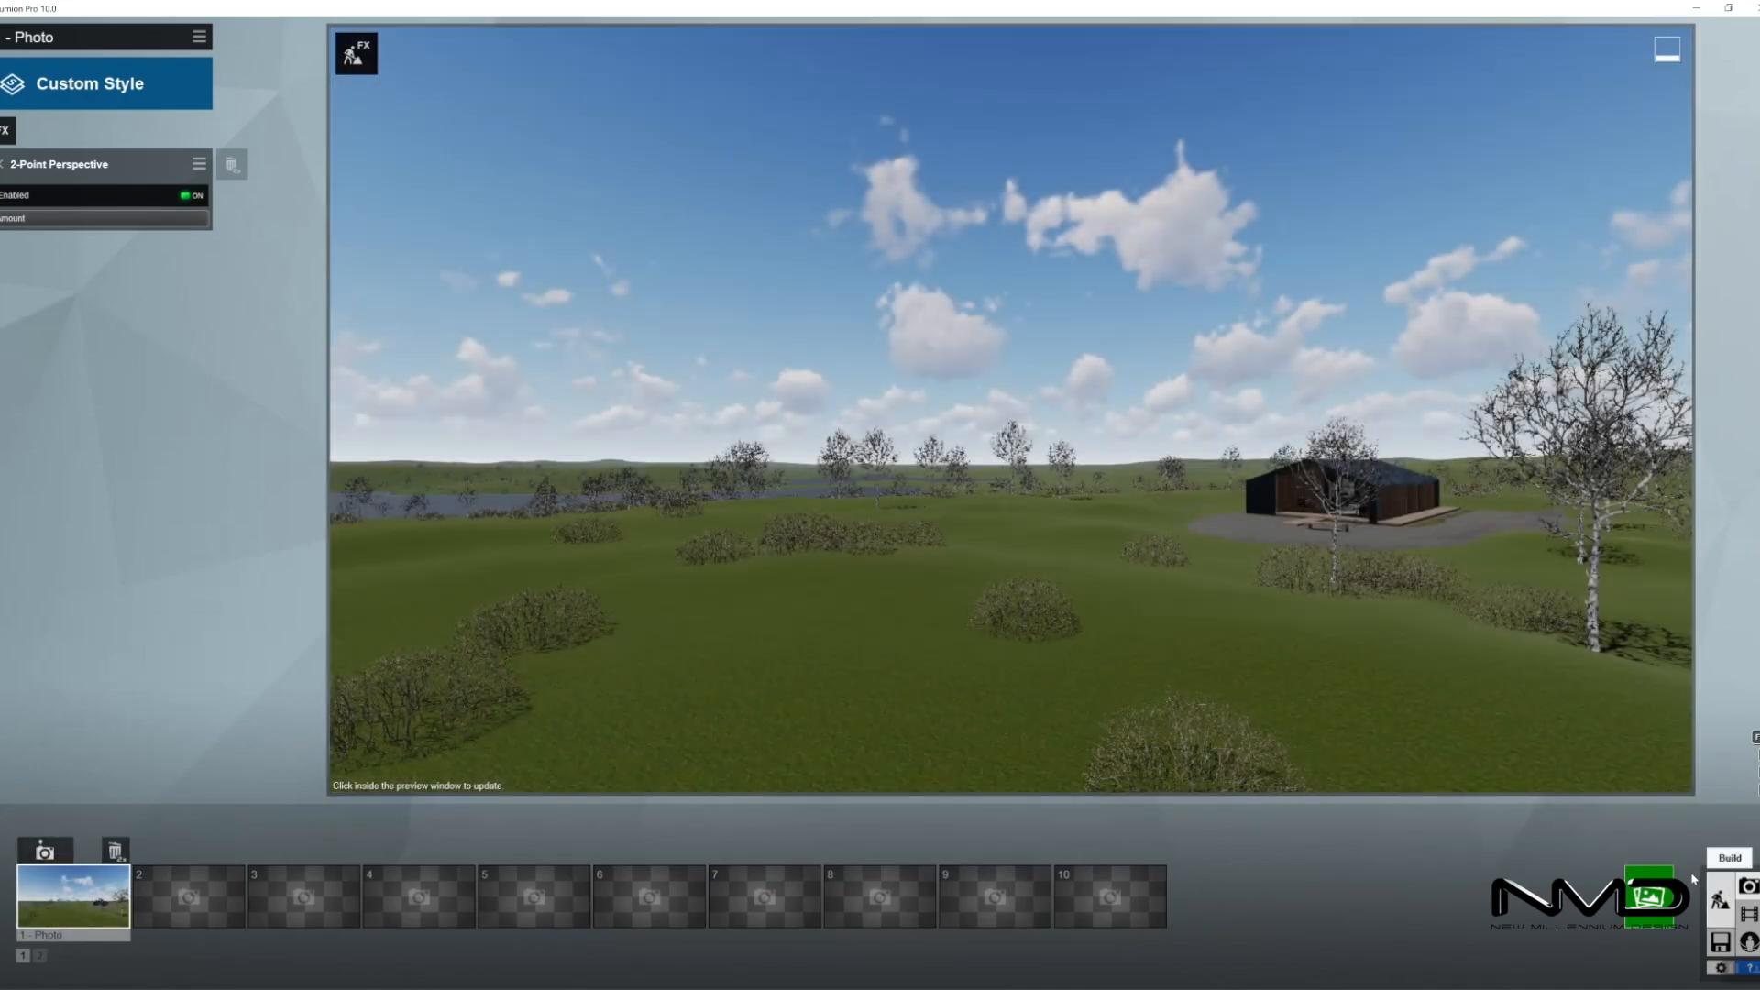
click(1729, 858)
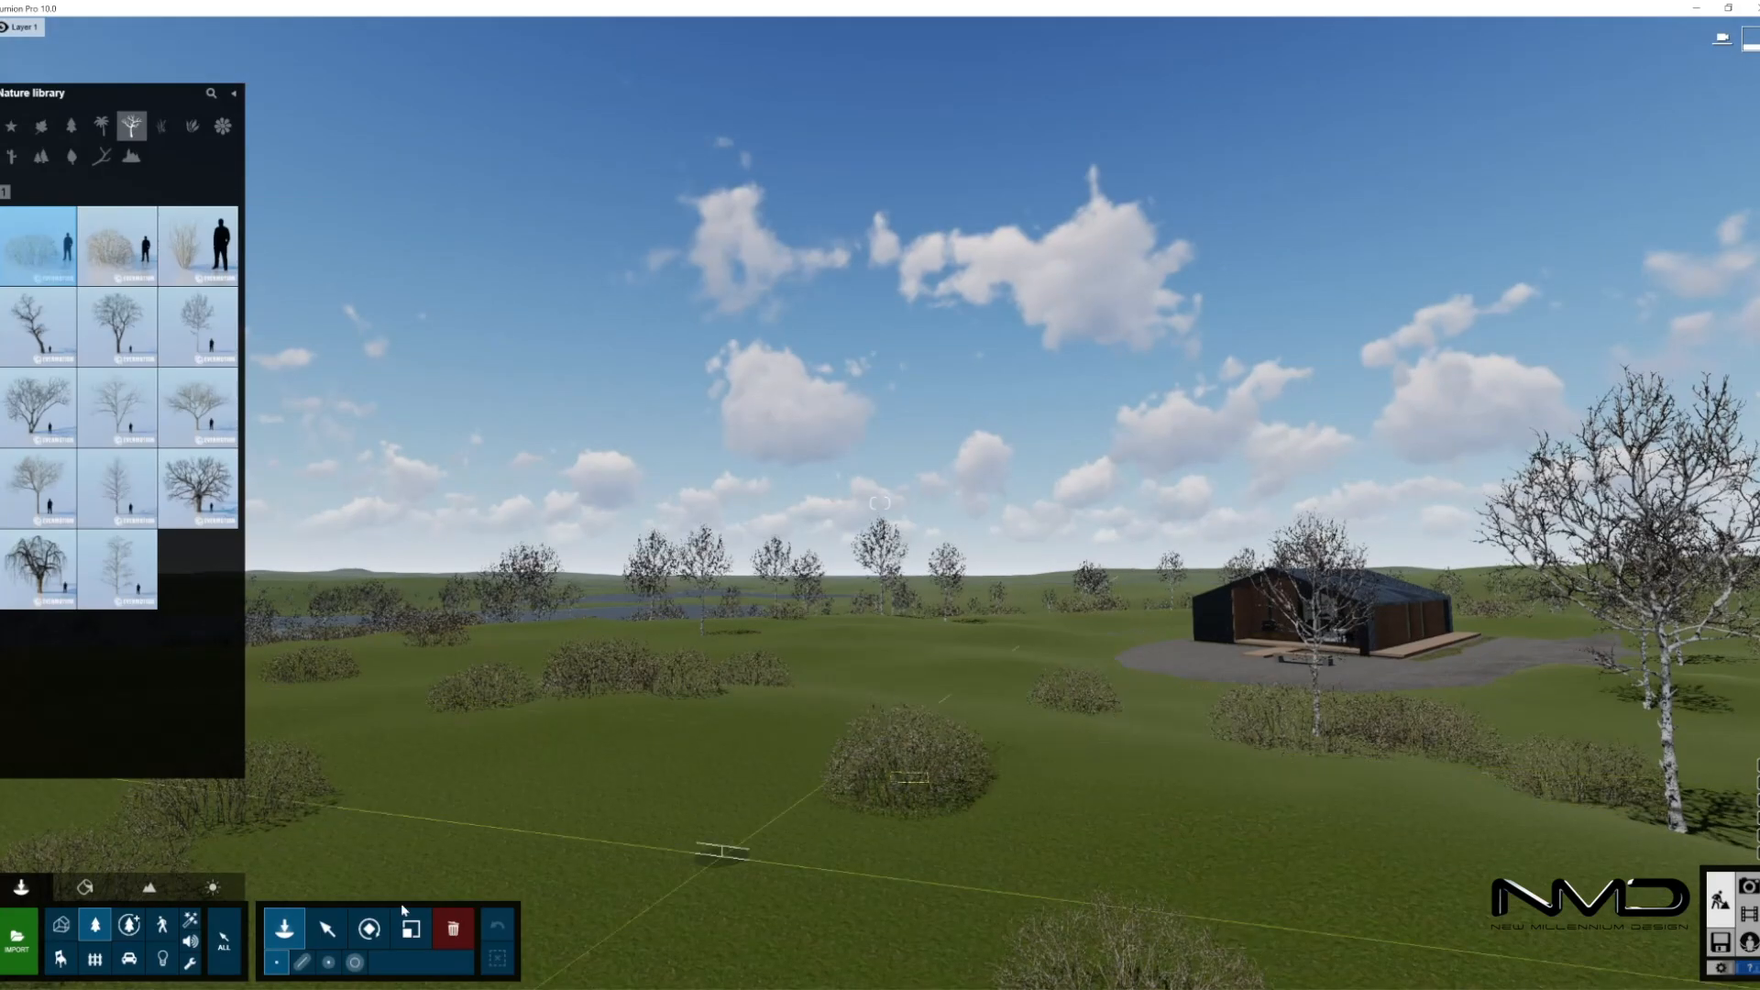
click(325, 928)
click(1557, 684)
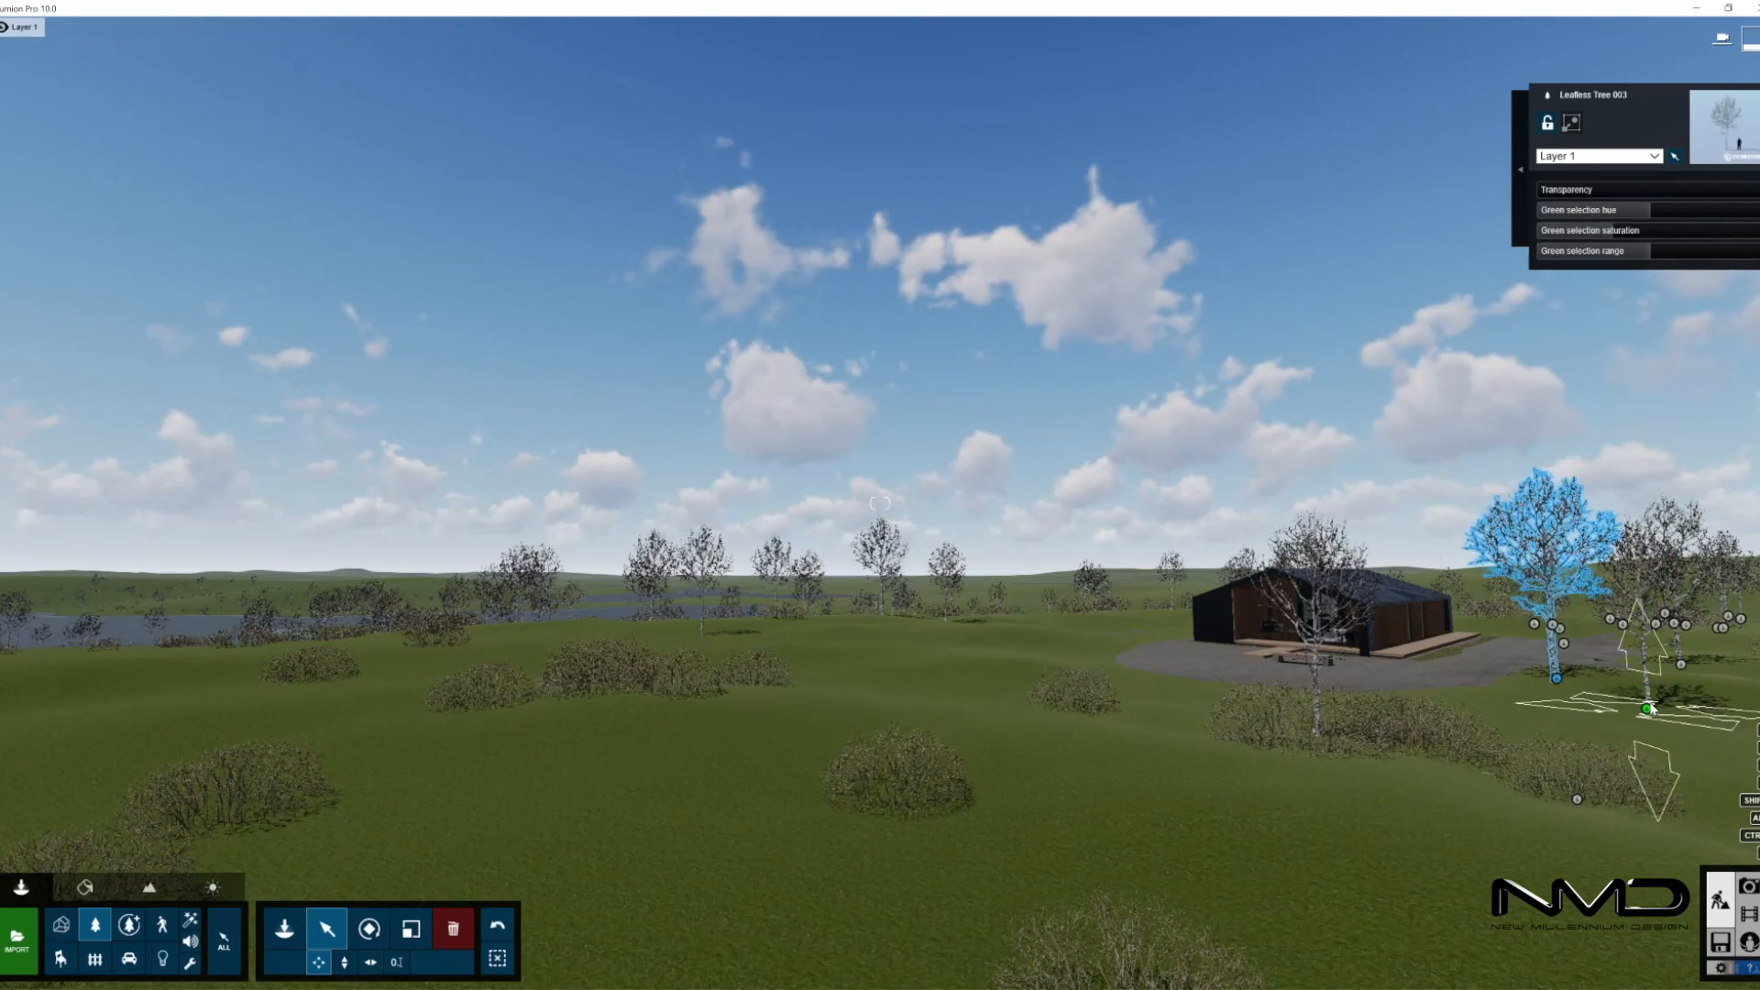
click(1317, 736)
drag(1317, 736, 1442, 704)
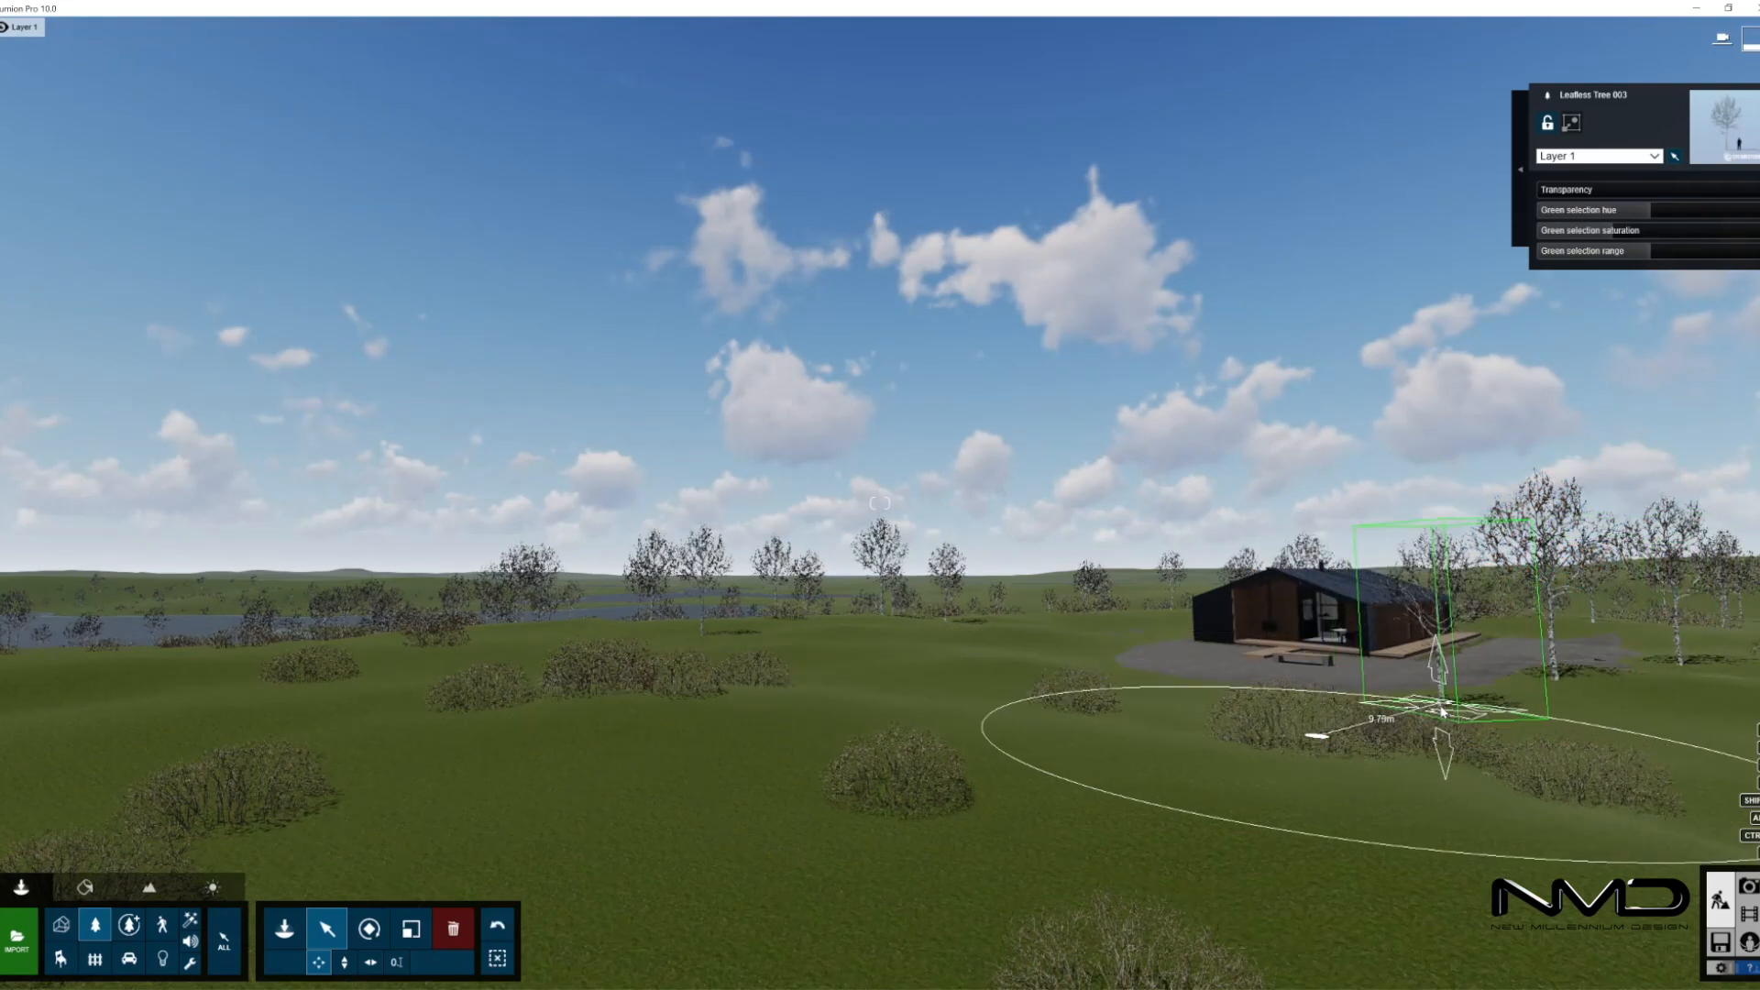
- Place one gnarled leafless tree on the lake side of the meadow and two pale spreading leafless trees in the distance beside the bungalow
right_drag(935, 632, 981, 667)
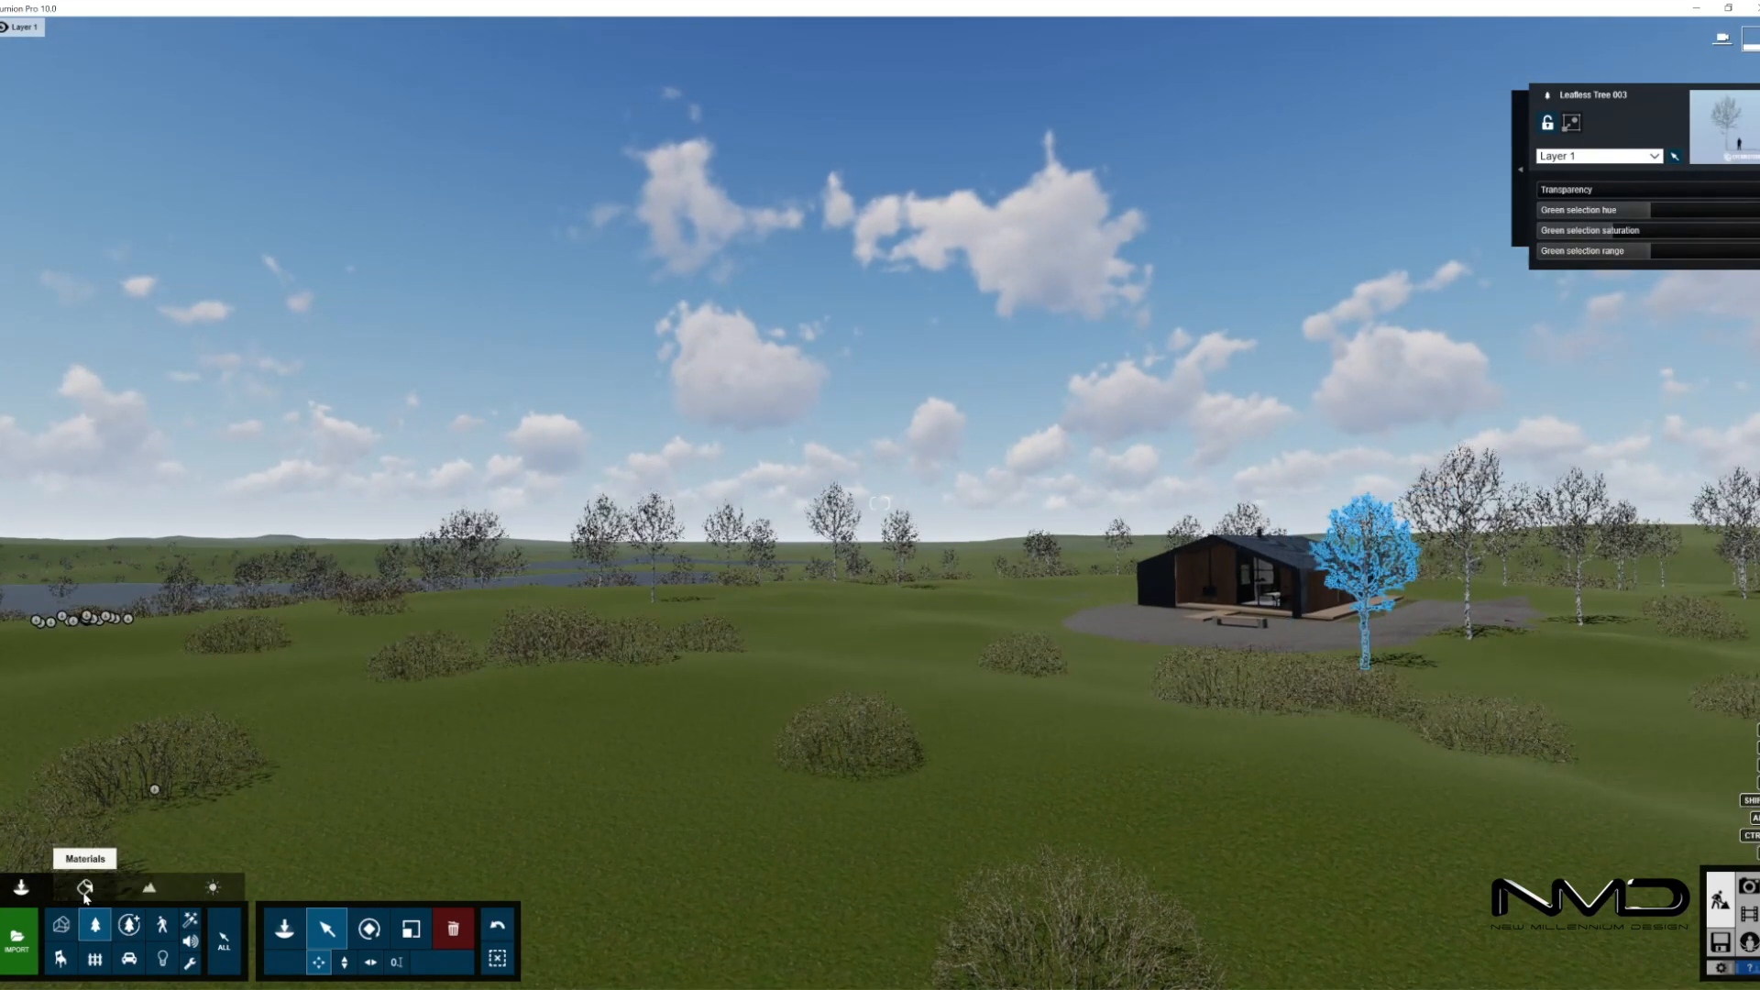
click(284, 929)
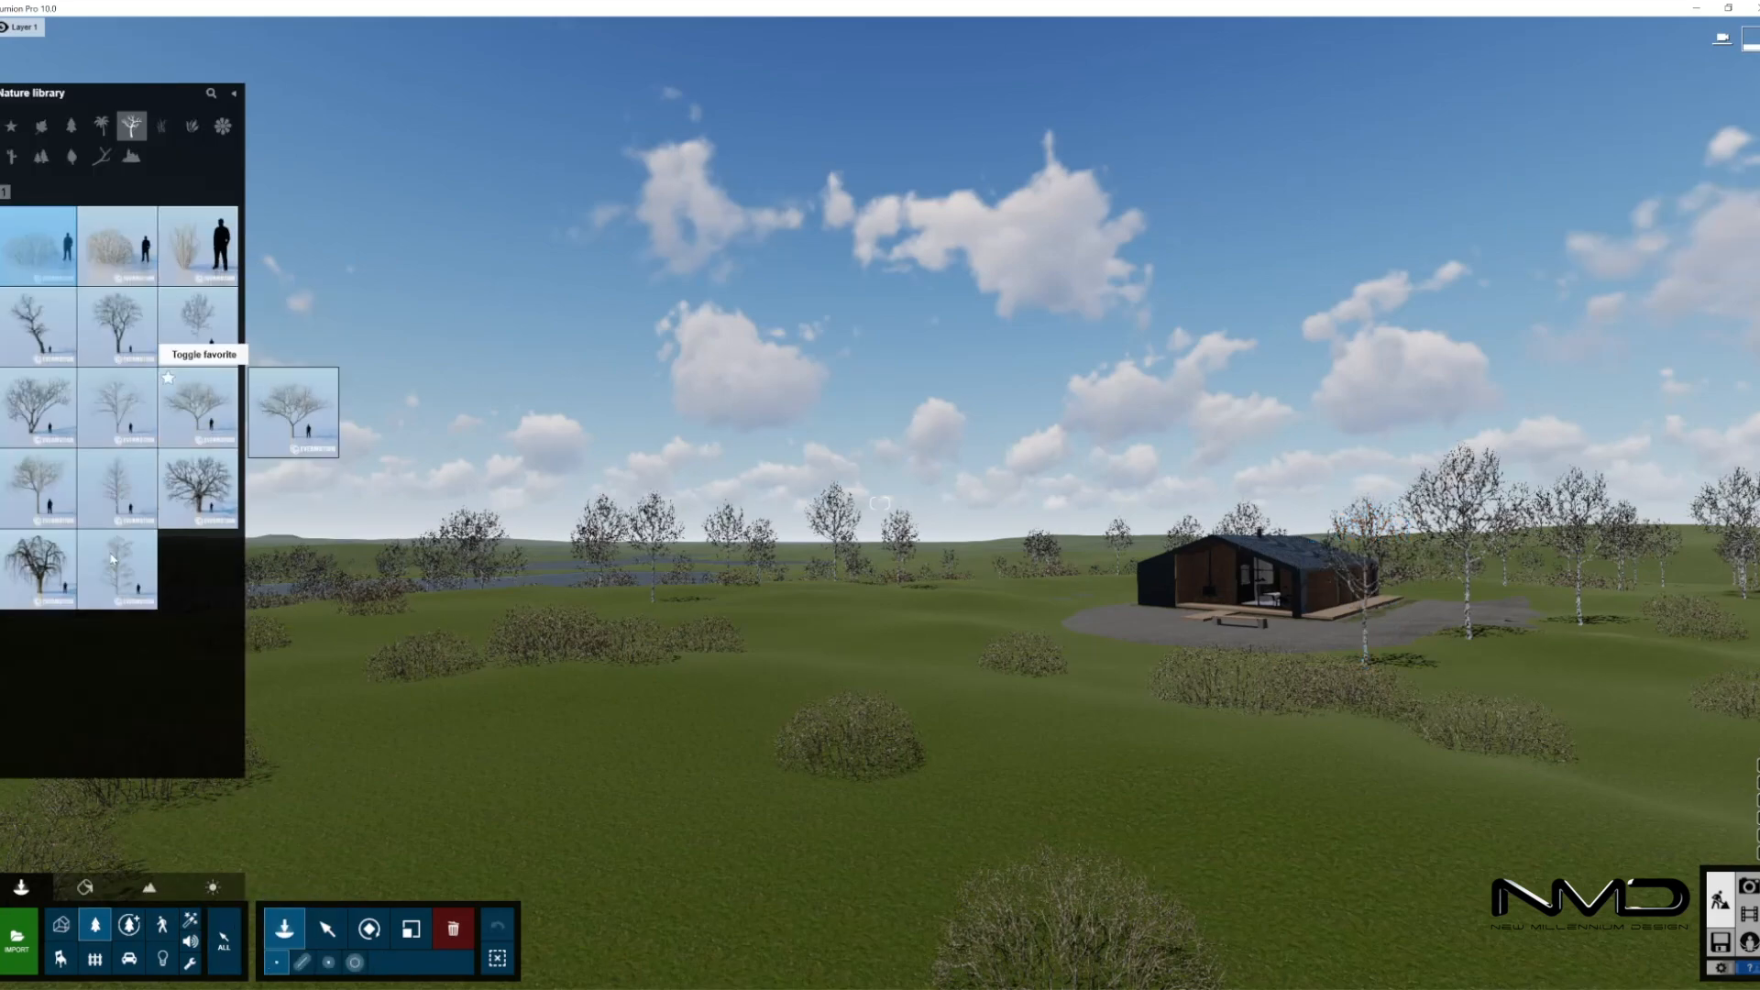
click(38, 325)
click(338, 624)
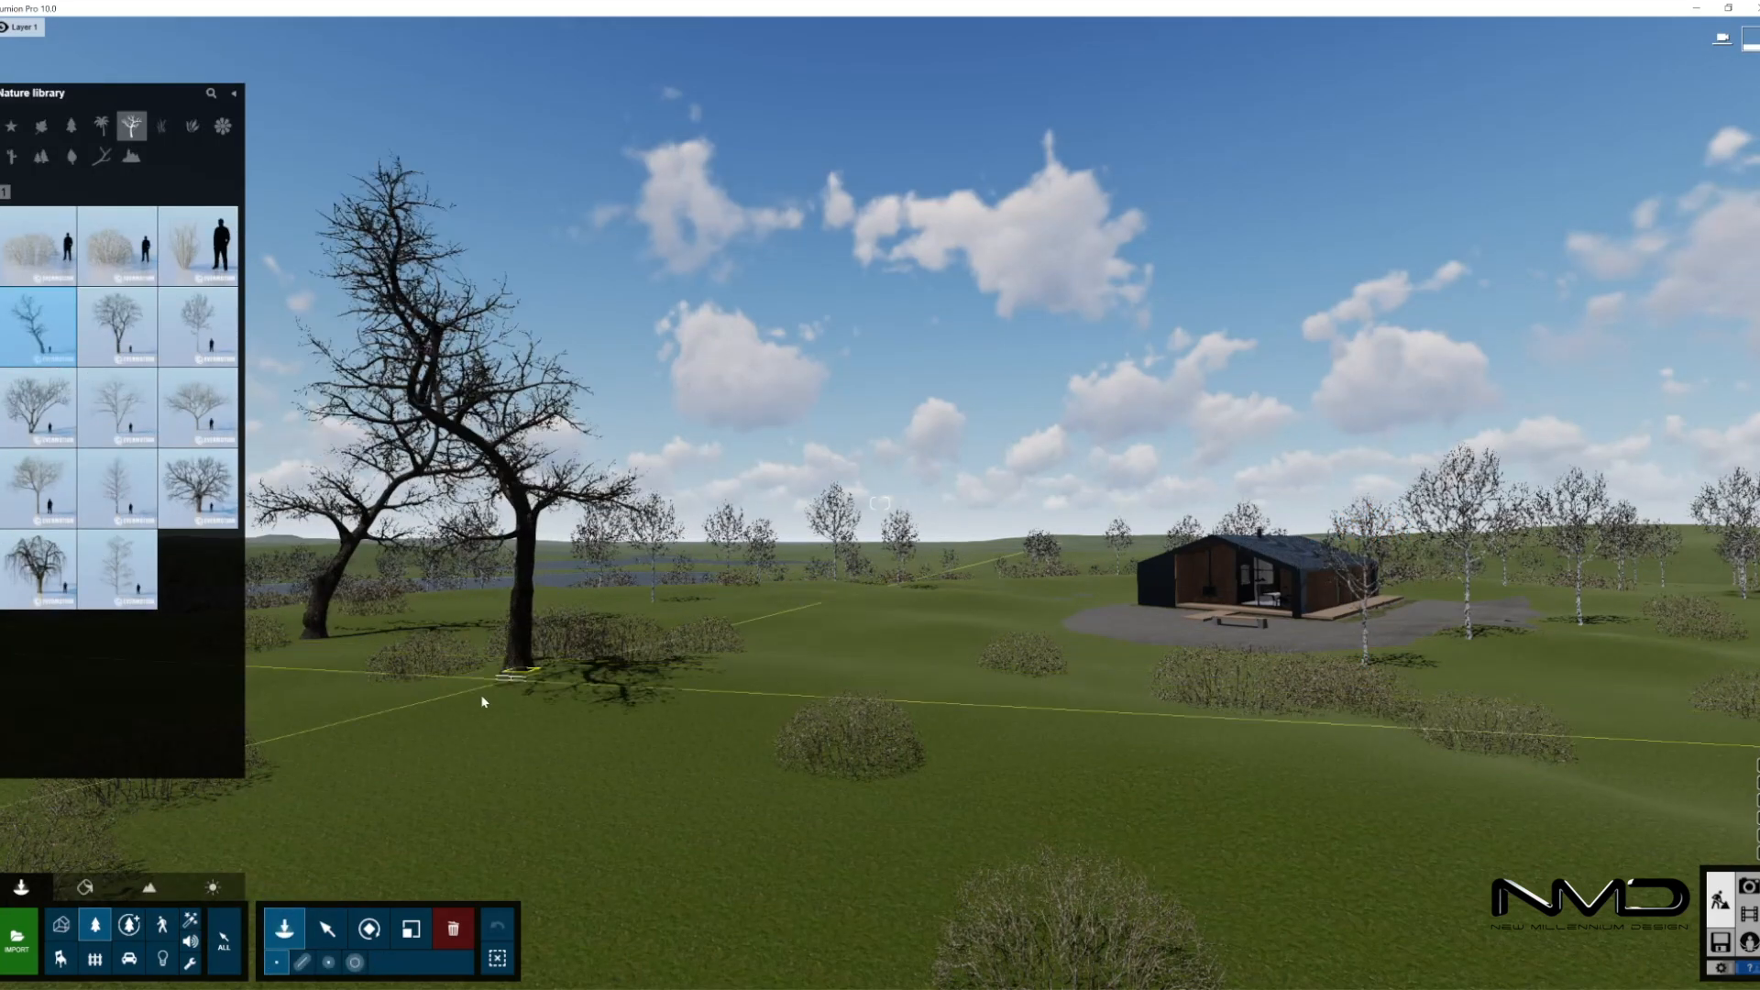
click(118, 407)
click(979, 583)
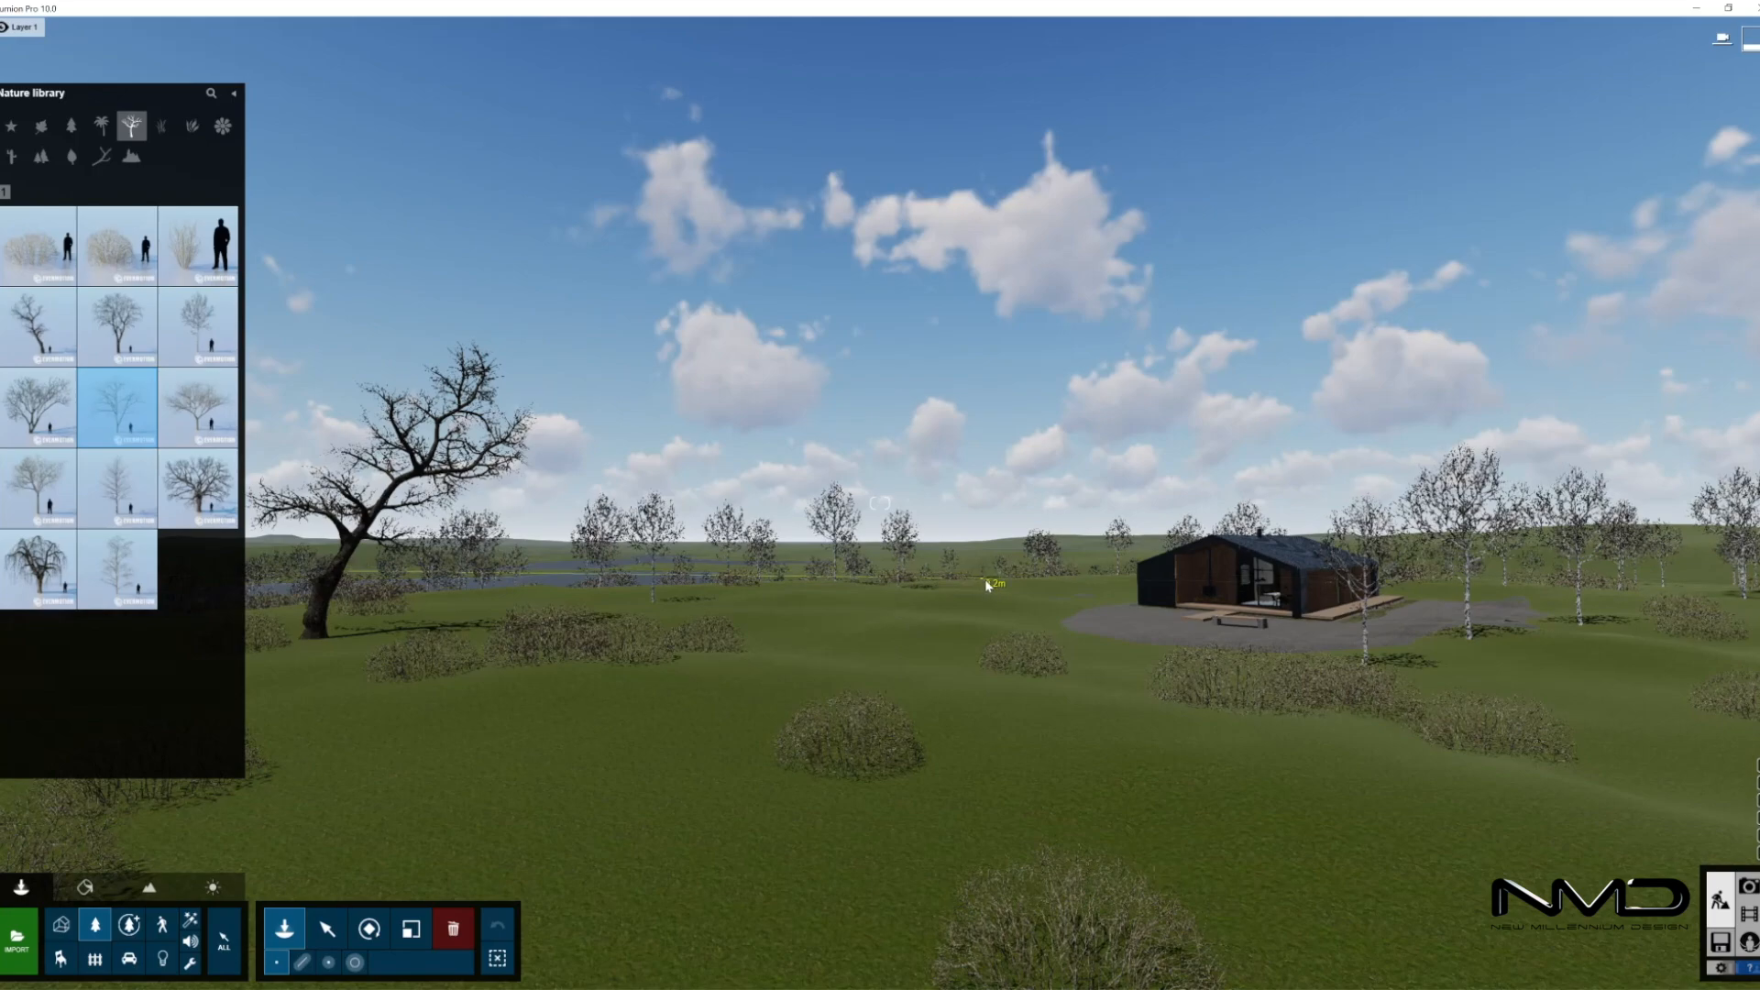
click(1080, 580)
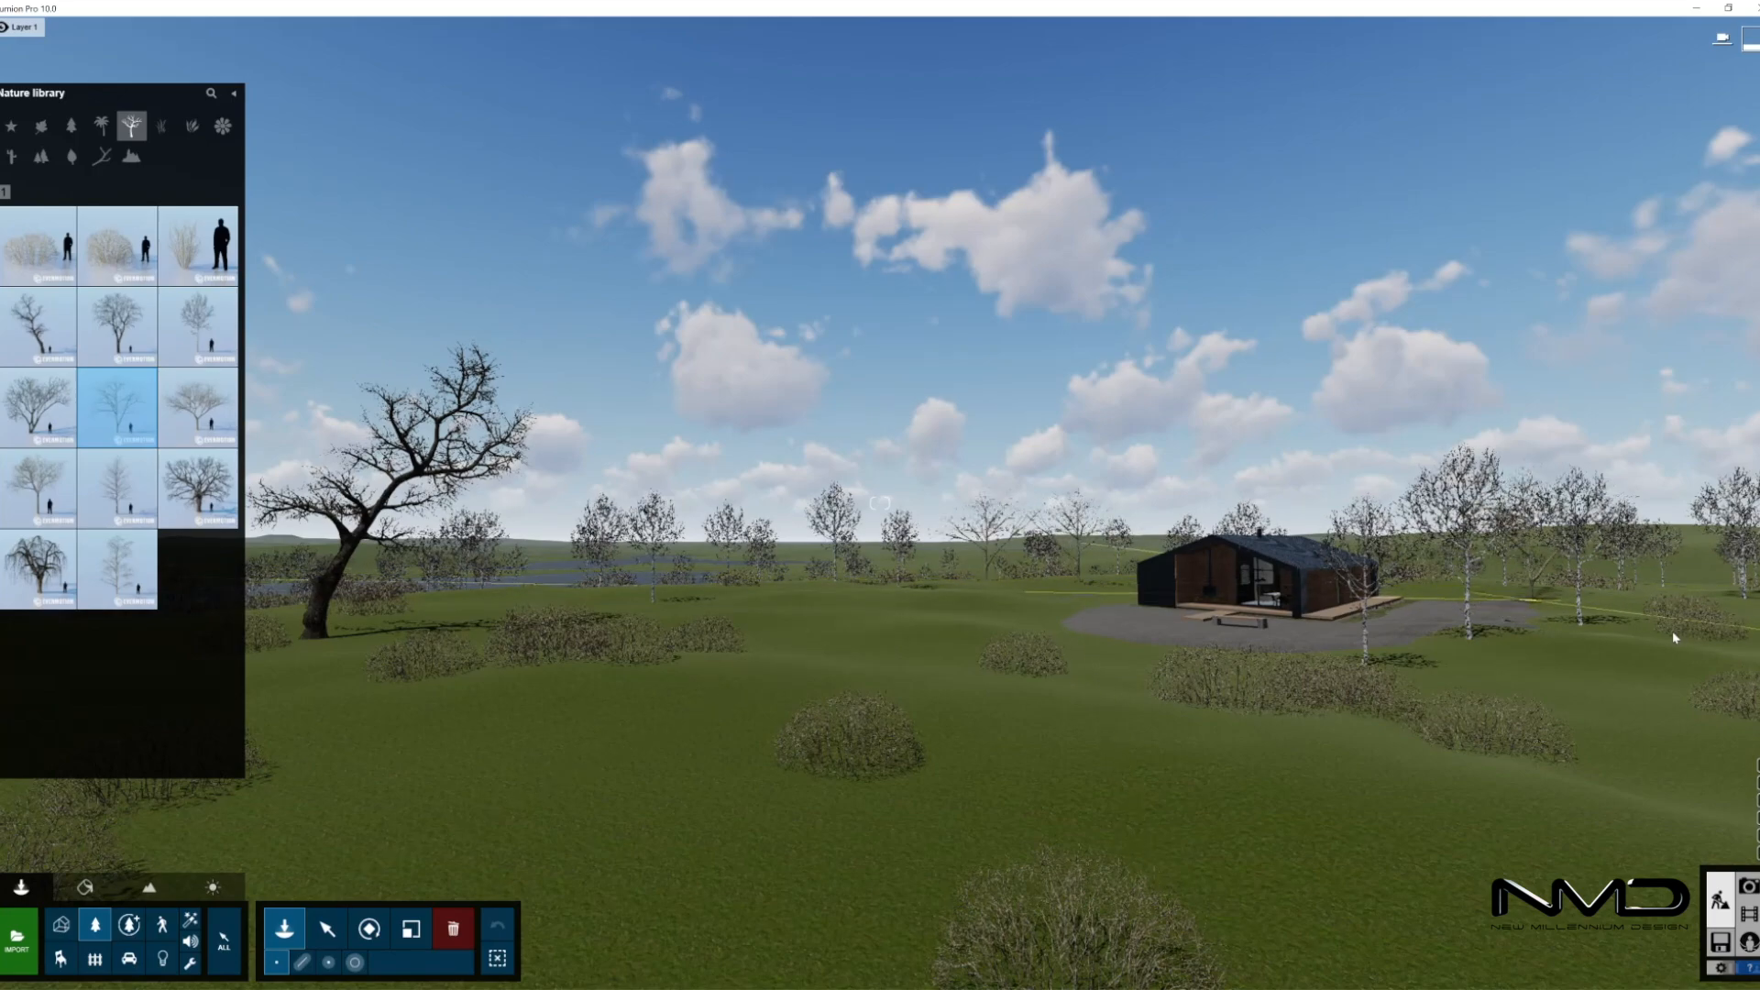
- Place single bushes of the second leafless type in the foreground, across the meadow and along the edge of the bungalow's gravel area
right_drag(853, 661, 613, 616)
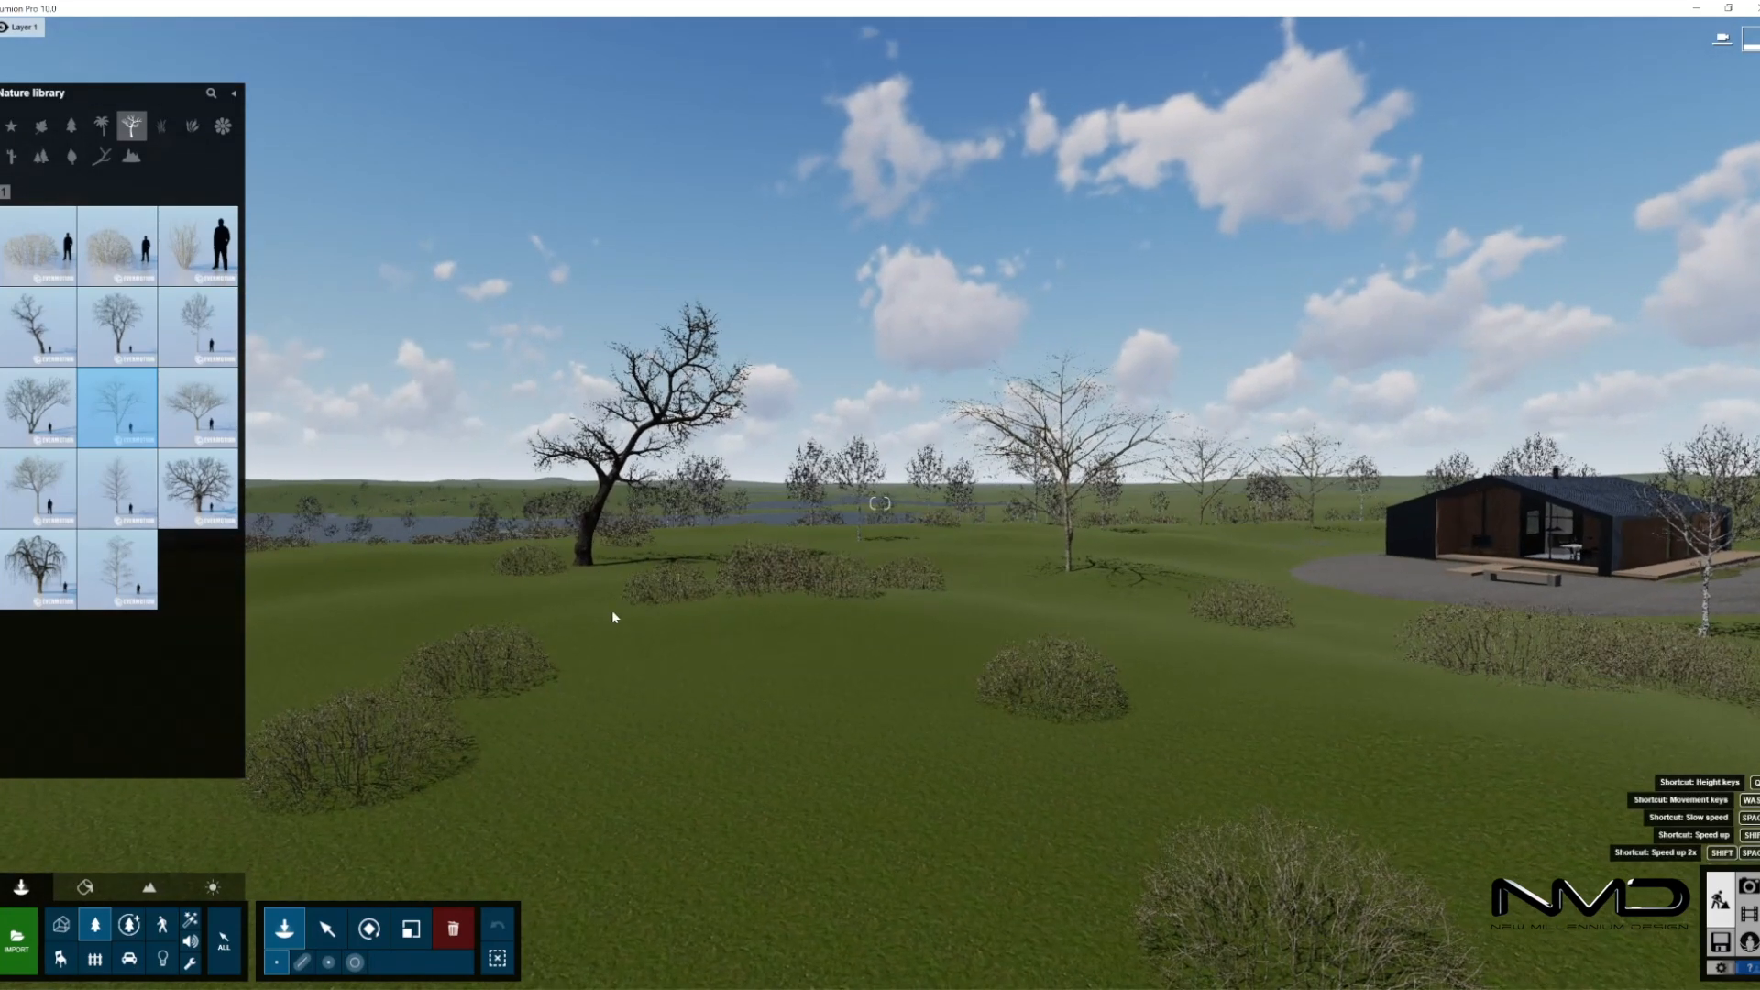
click(118, 241)
click(607, 746)
click(746, 686)
click(1034, 571)
click(1260, 555)
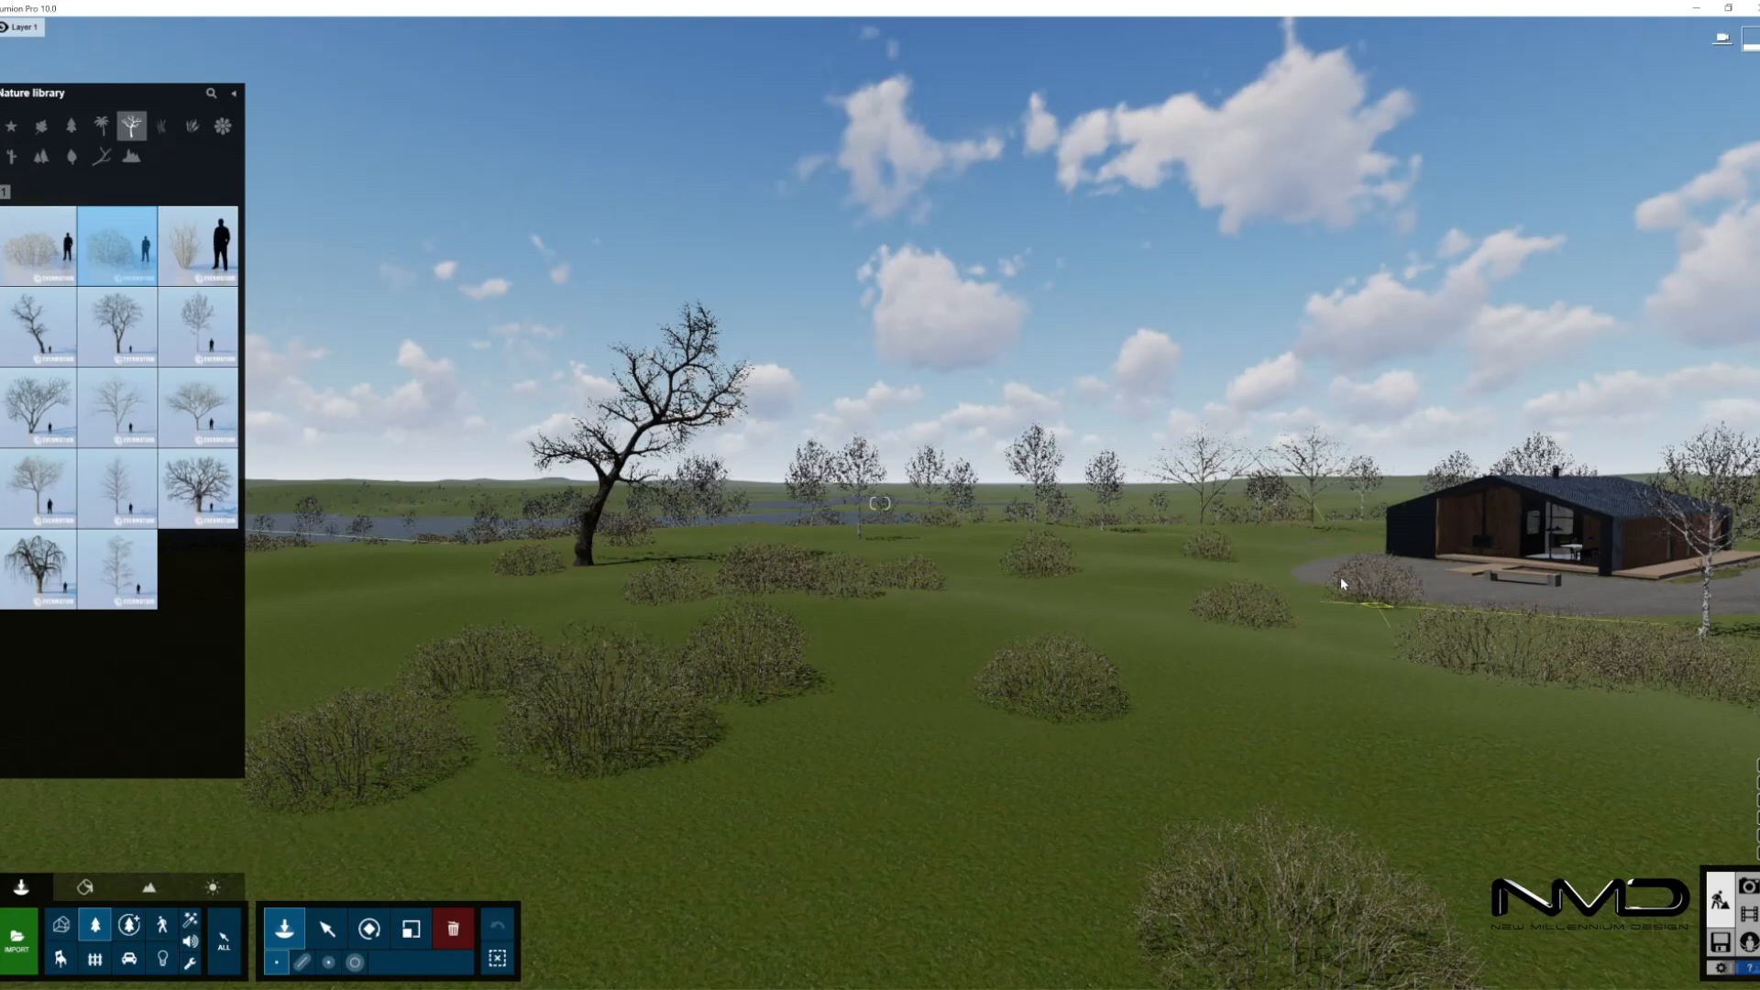
click(1270, 566)
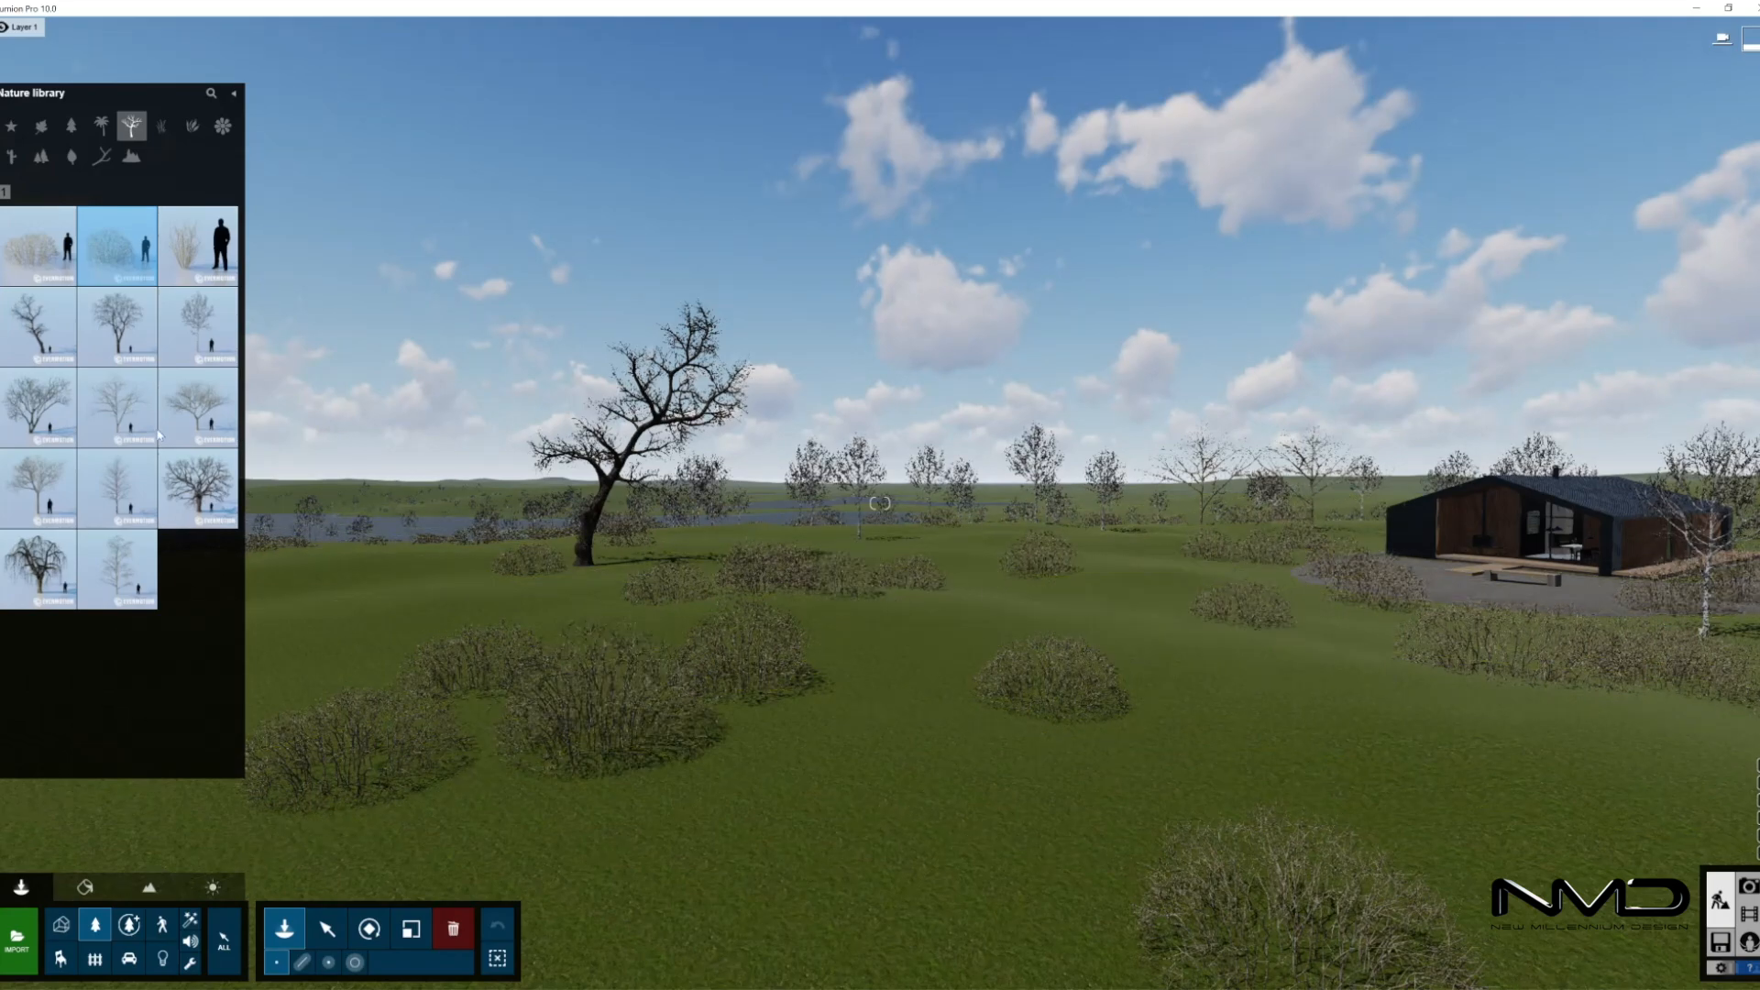
- Place Leafless Tree 004 at several spots in the foreground and in the meadow on the lake side of the bungalow
click(46, 417)
click(1012, 739)
key(s)
right_drag(927, 802, 996, 807)
key(q)
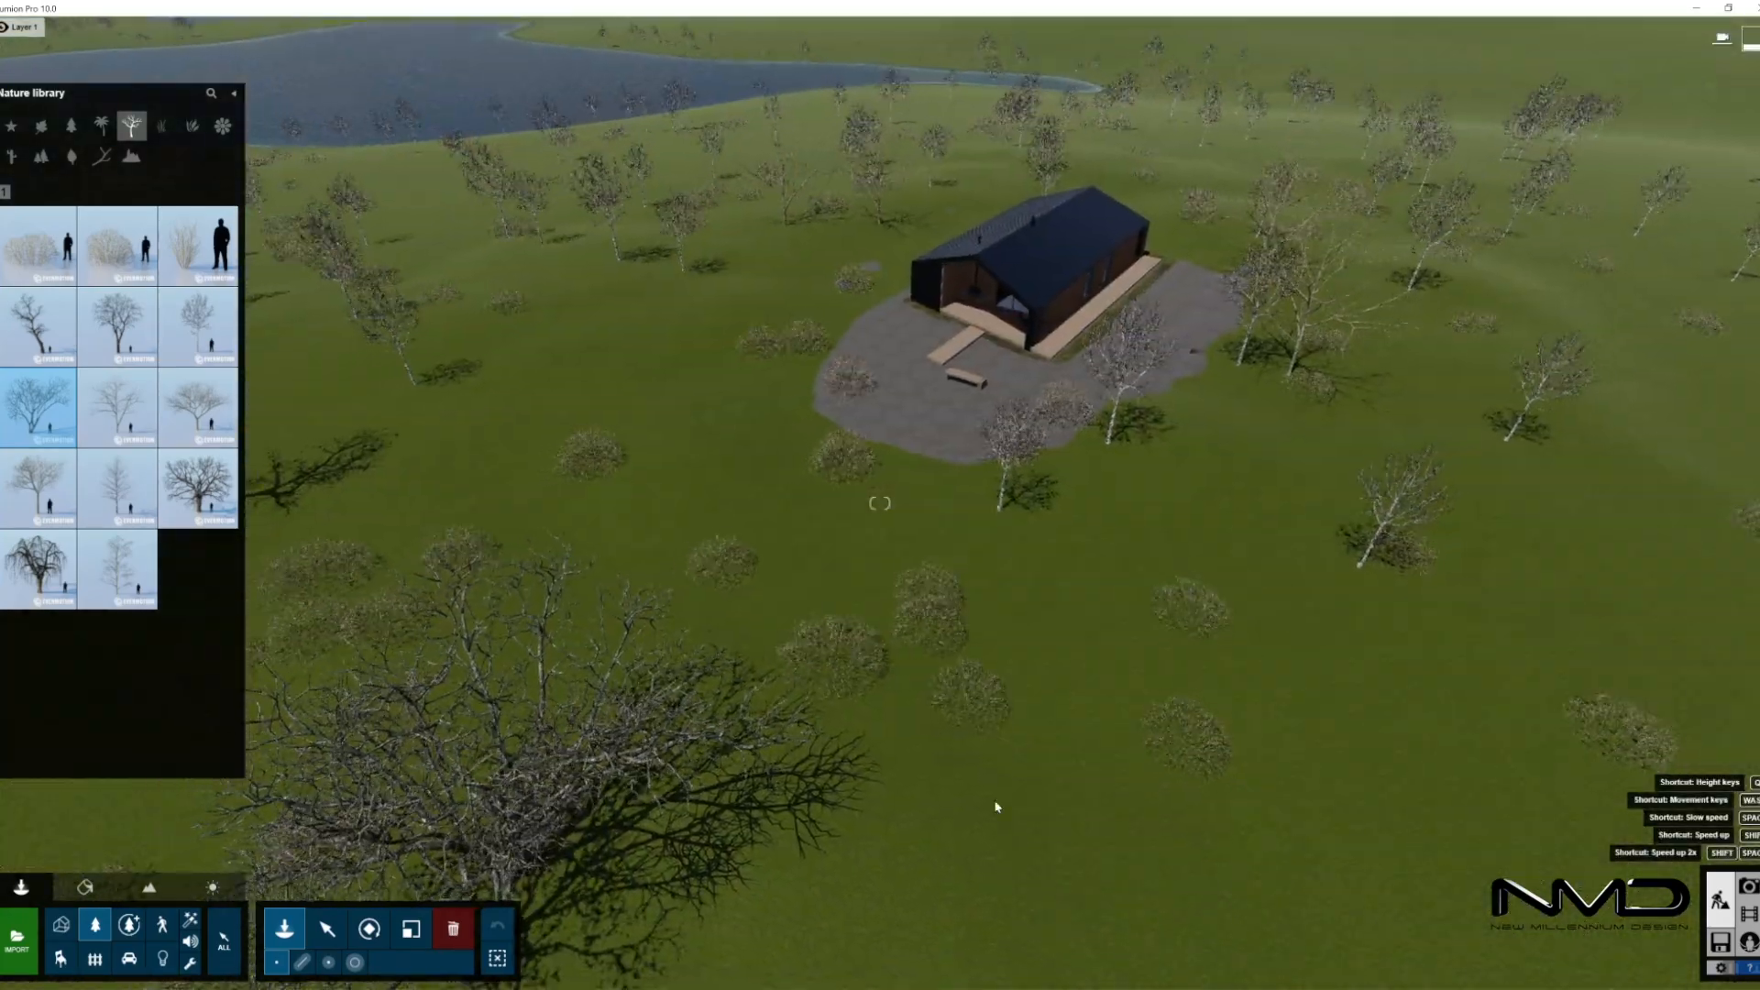
click(1023, 653)
click(693, 348)
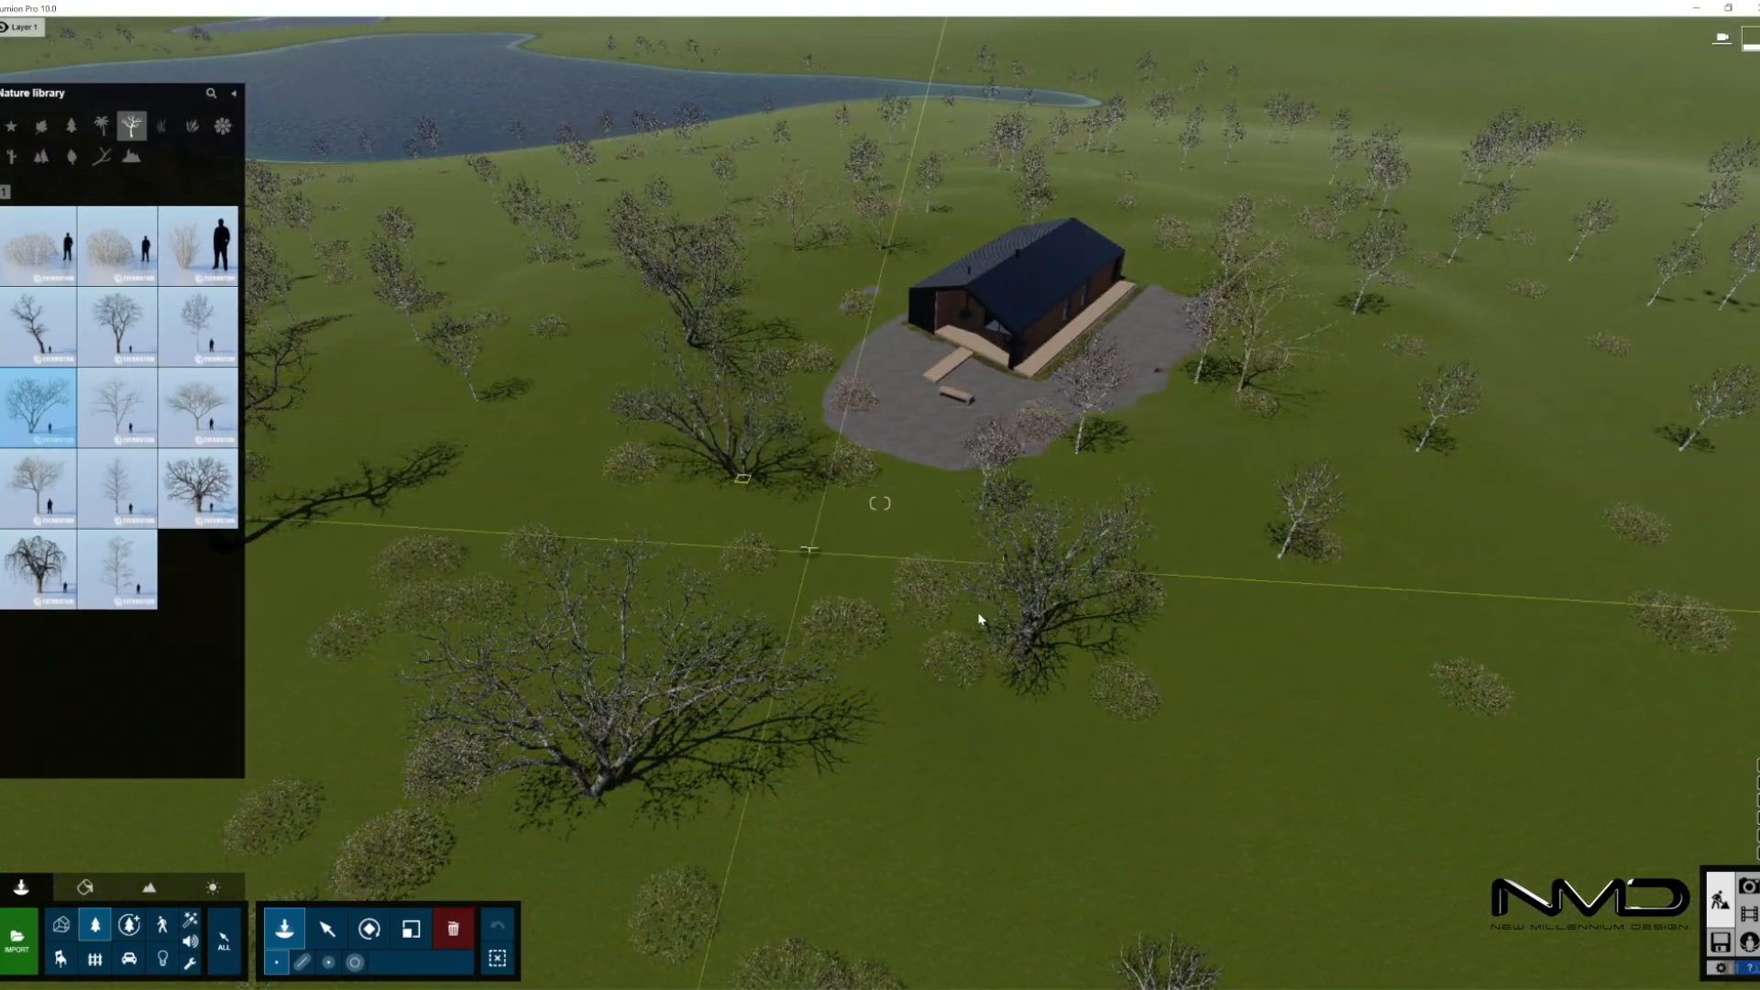
- Select all Leafless Tree 004 trees, scale them down together and randomize their rotation and size
key(Escape)
click(1022, 657)
click(1520, 169)
click(1477, 143)
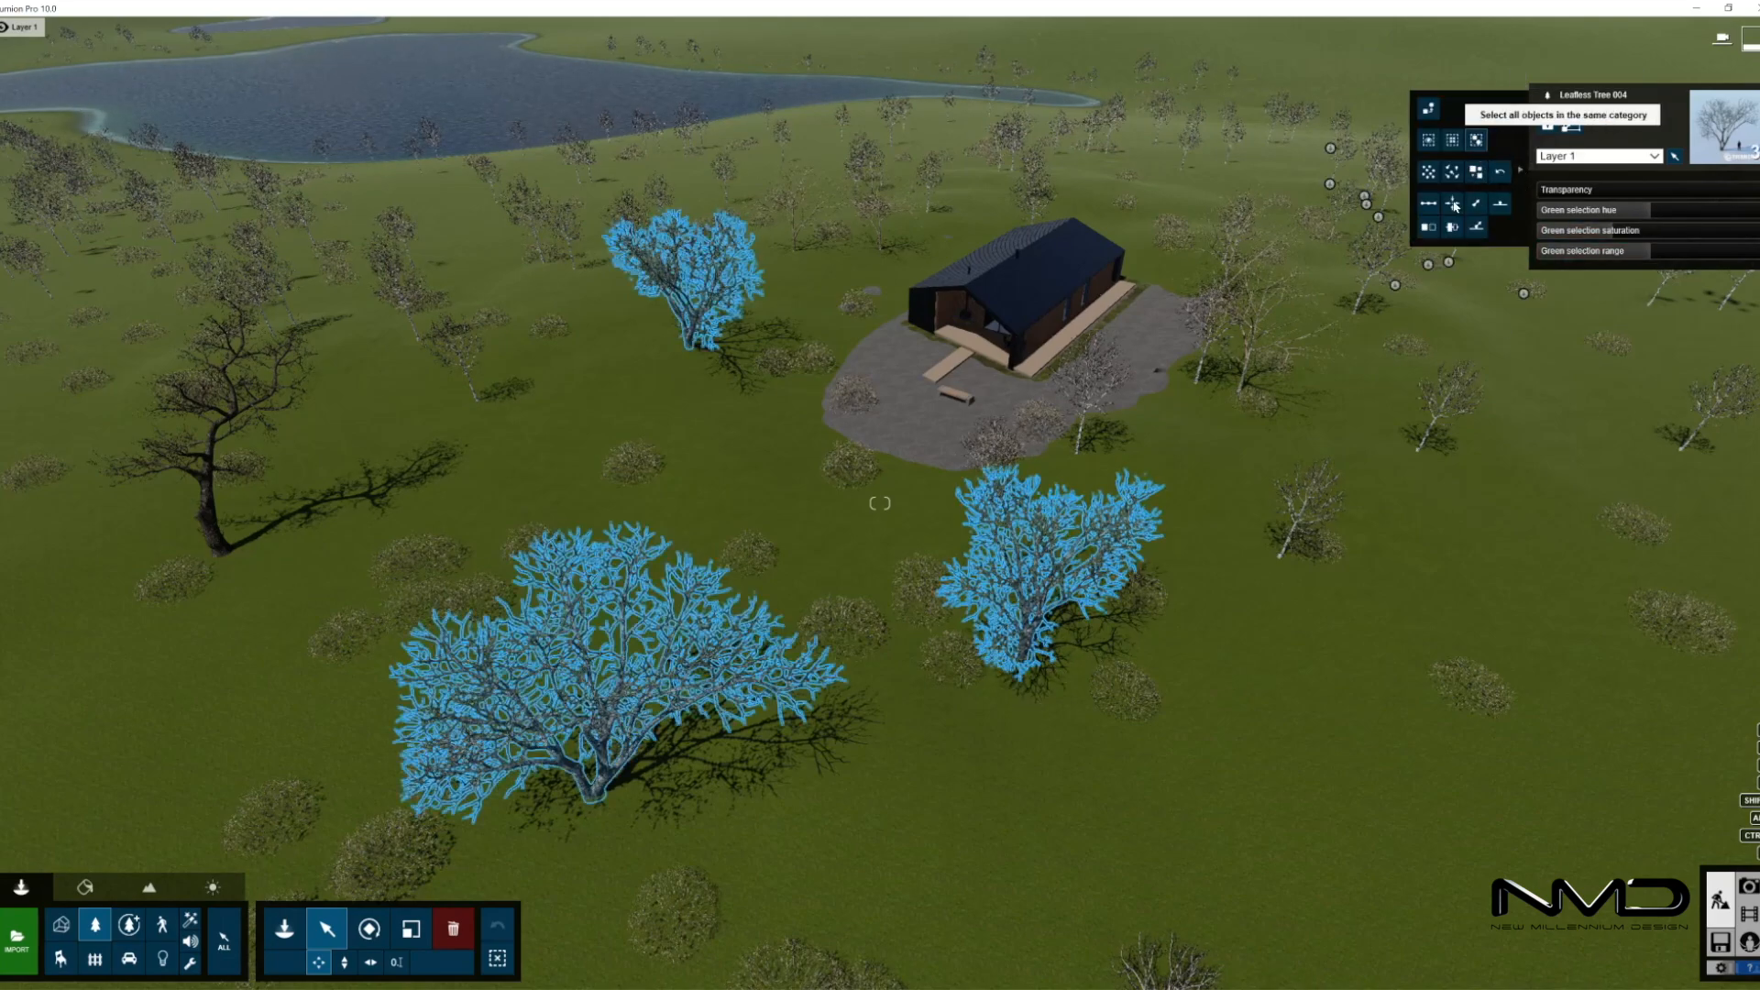
key(l)
drag(1014, 687, 1144, 589)
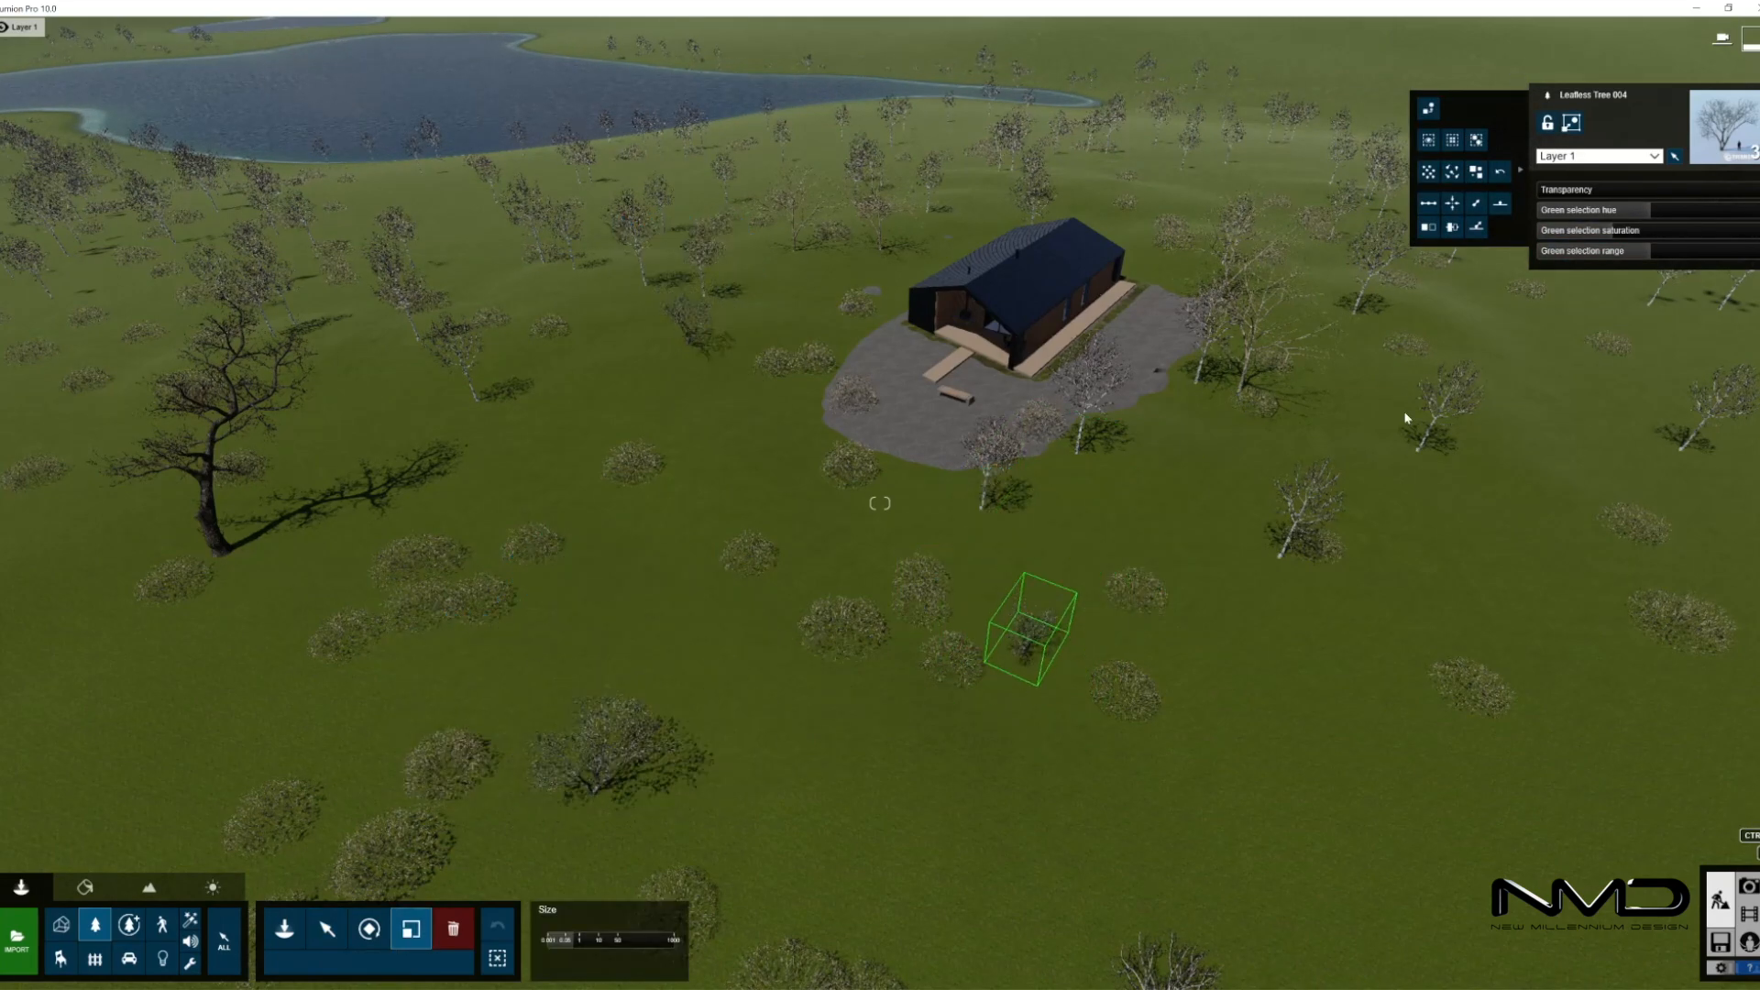
click(1453, 173)
click(1476, 172)
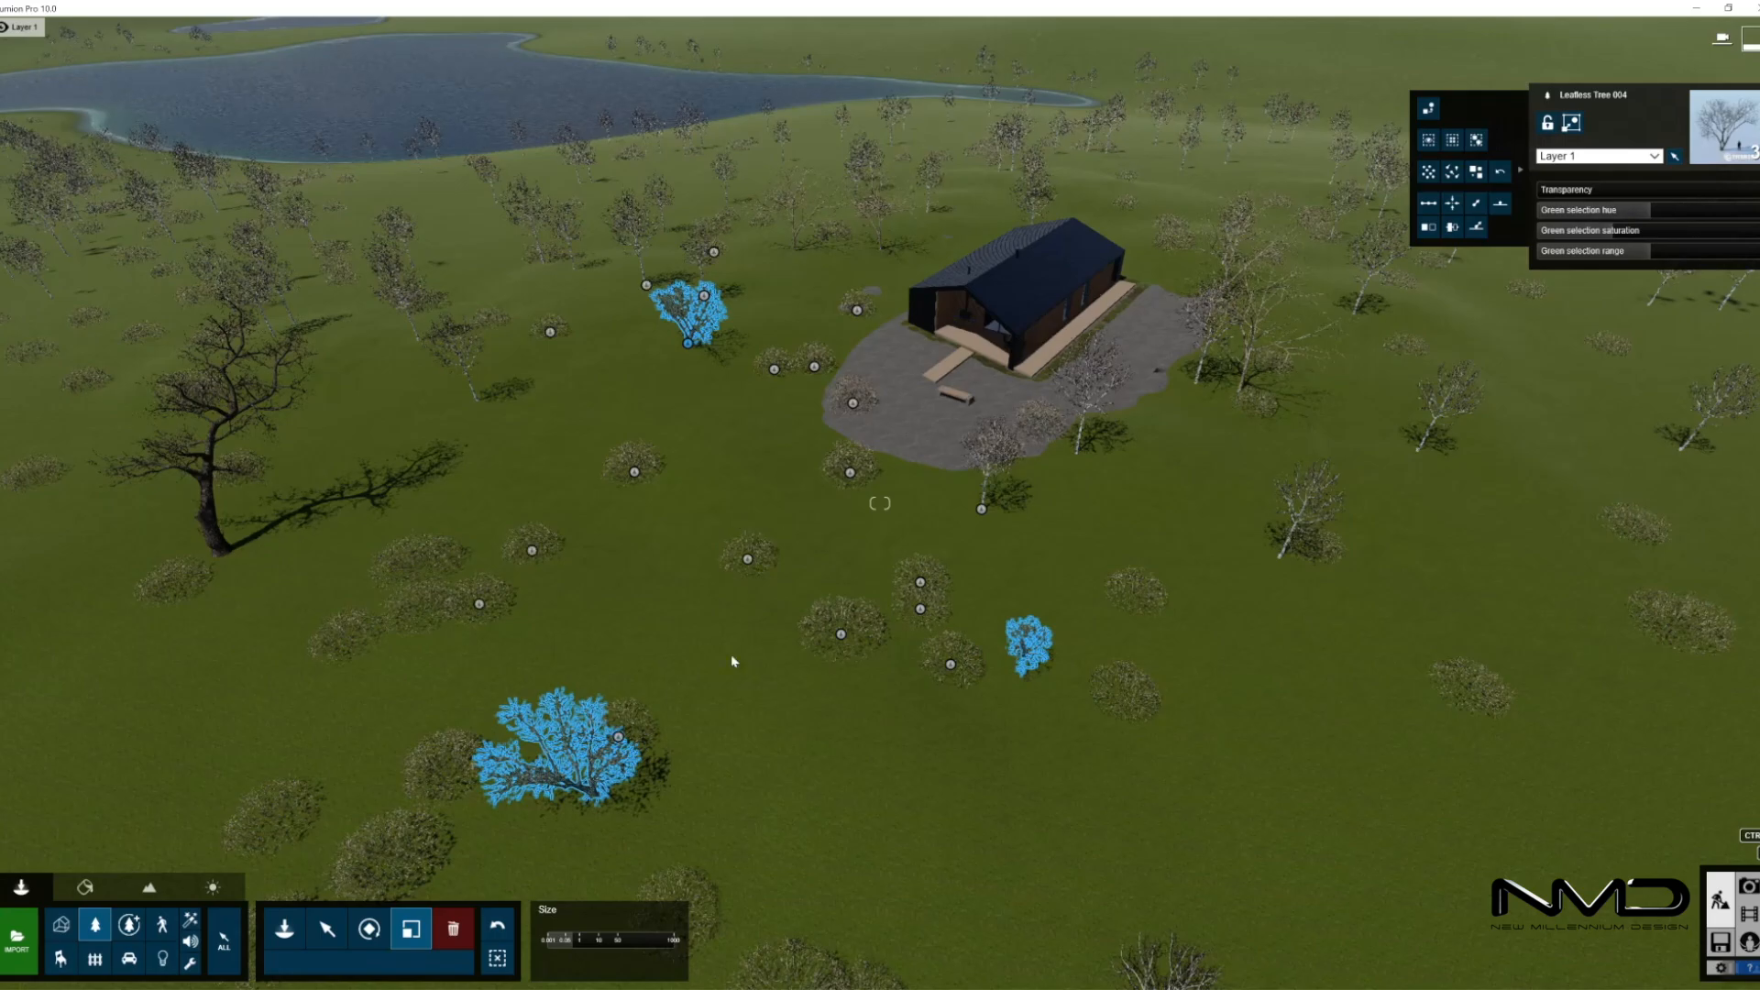
- Restore the photo 1 camera, move it slightly forward and save the new view
click(1749, 887)
click(74, 895)
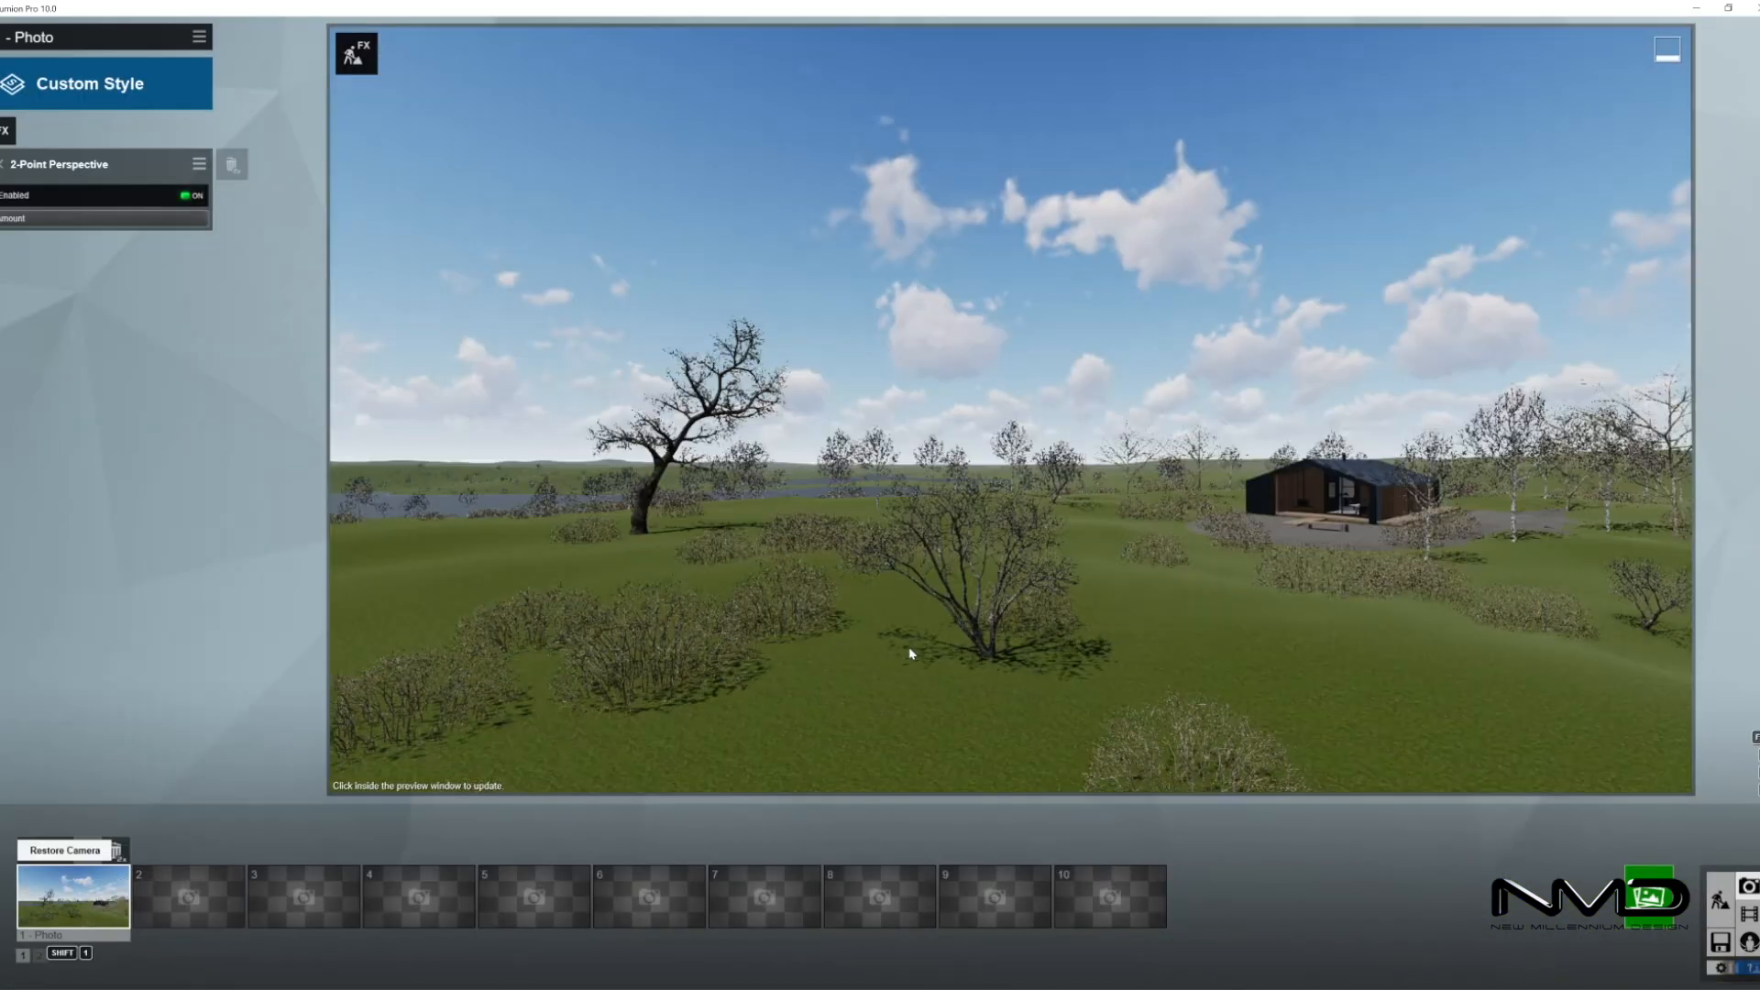
mouse_move(1191, 658)
right_down()
mouse_move(1211, 690)
mouse_move(1188, 661)
right_up()
key(w)
click(44, 852)
click(1720, 900)
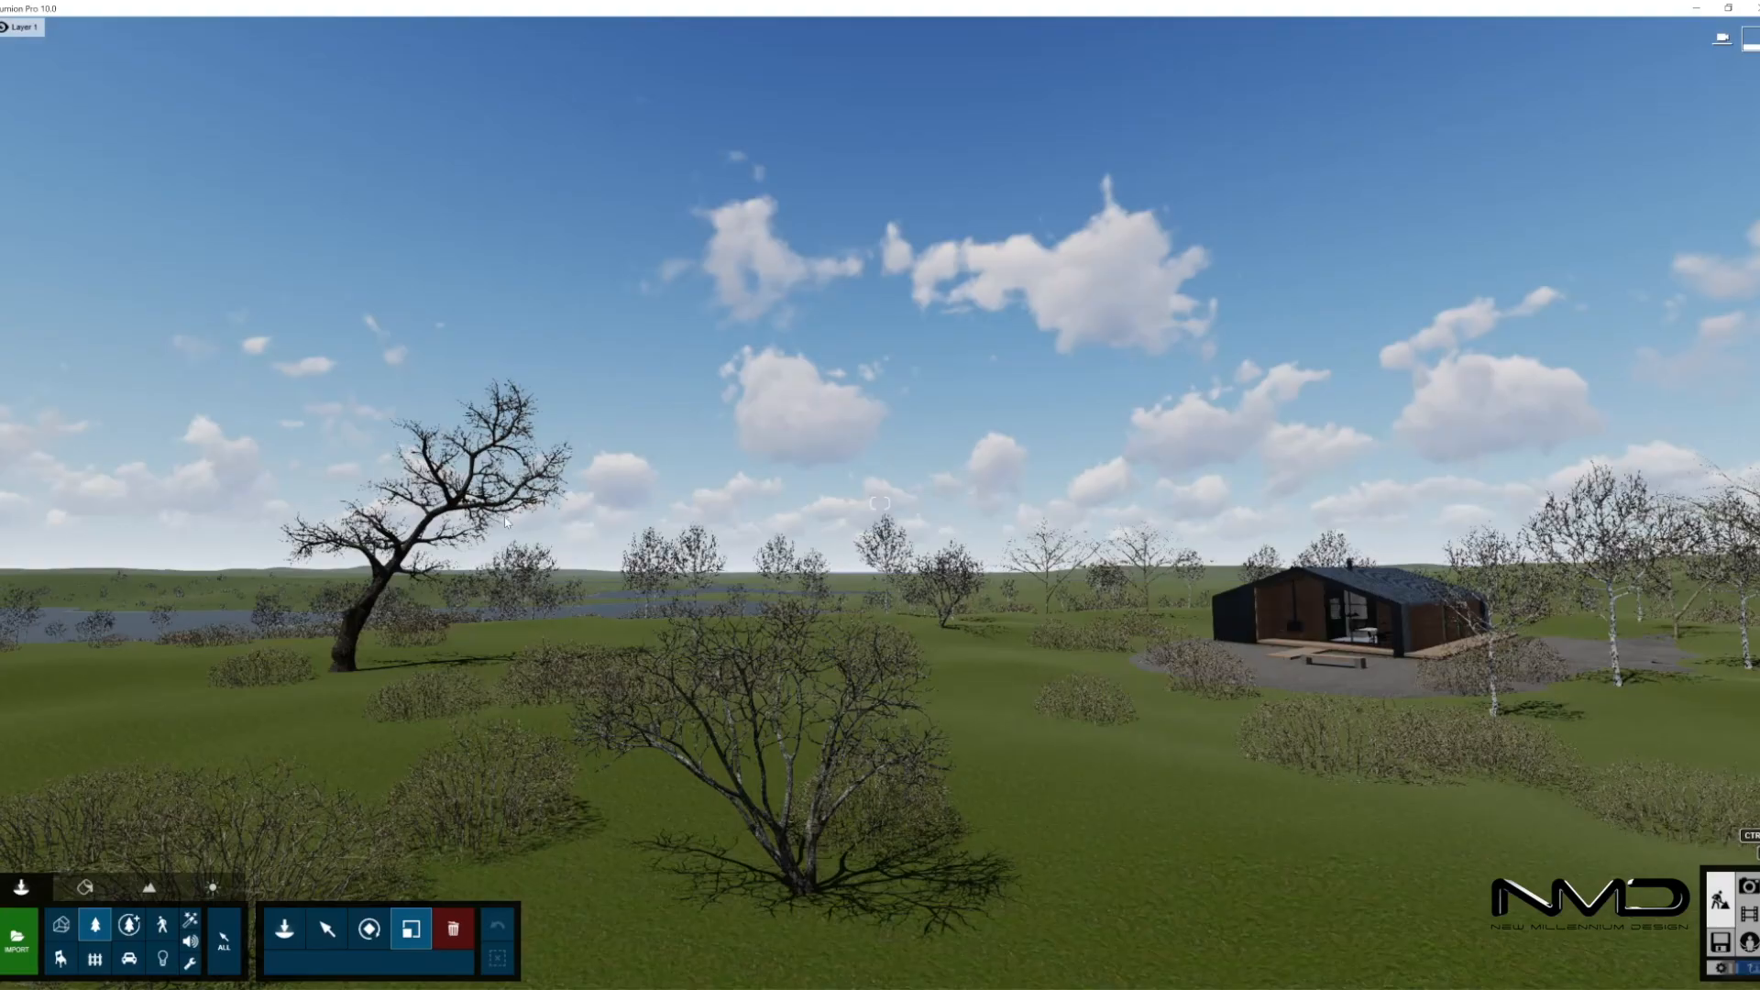
- Shift the gnarled tree farther away from the bungalow, and push the foreground Leafless Tree 004 back and rotate it
drag(339, 676, 201, 663)
drag(805, 907, 828, 708)
key(r)
- Move the Leafless Tree 003 birch in front of the bungalow's side wall aside to uncover the facade
click(1539, 719)
key(m)
drag(1494, 725, 1586, 728)
- Enlarge and rotate the small Leafless Tree 004 near the gravel area and reposition it to frame the bungalow's far side
right_drag(1384, 768, 1420, 738)
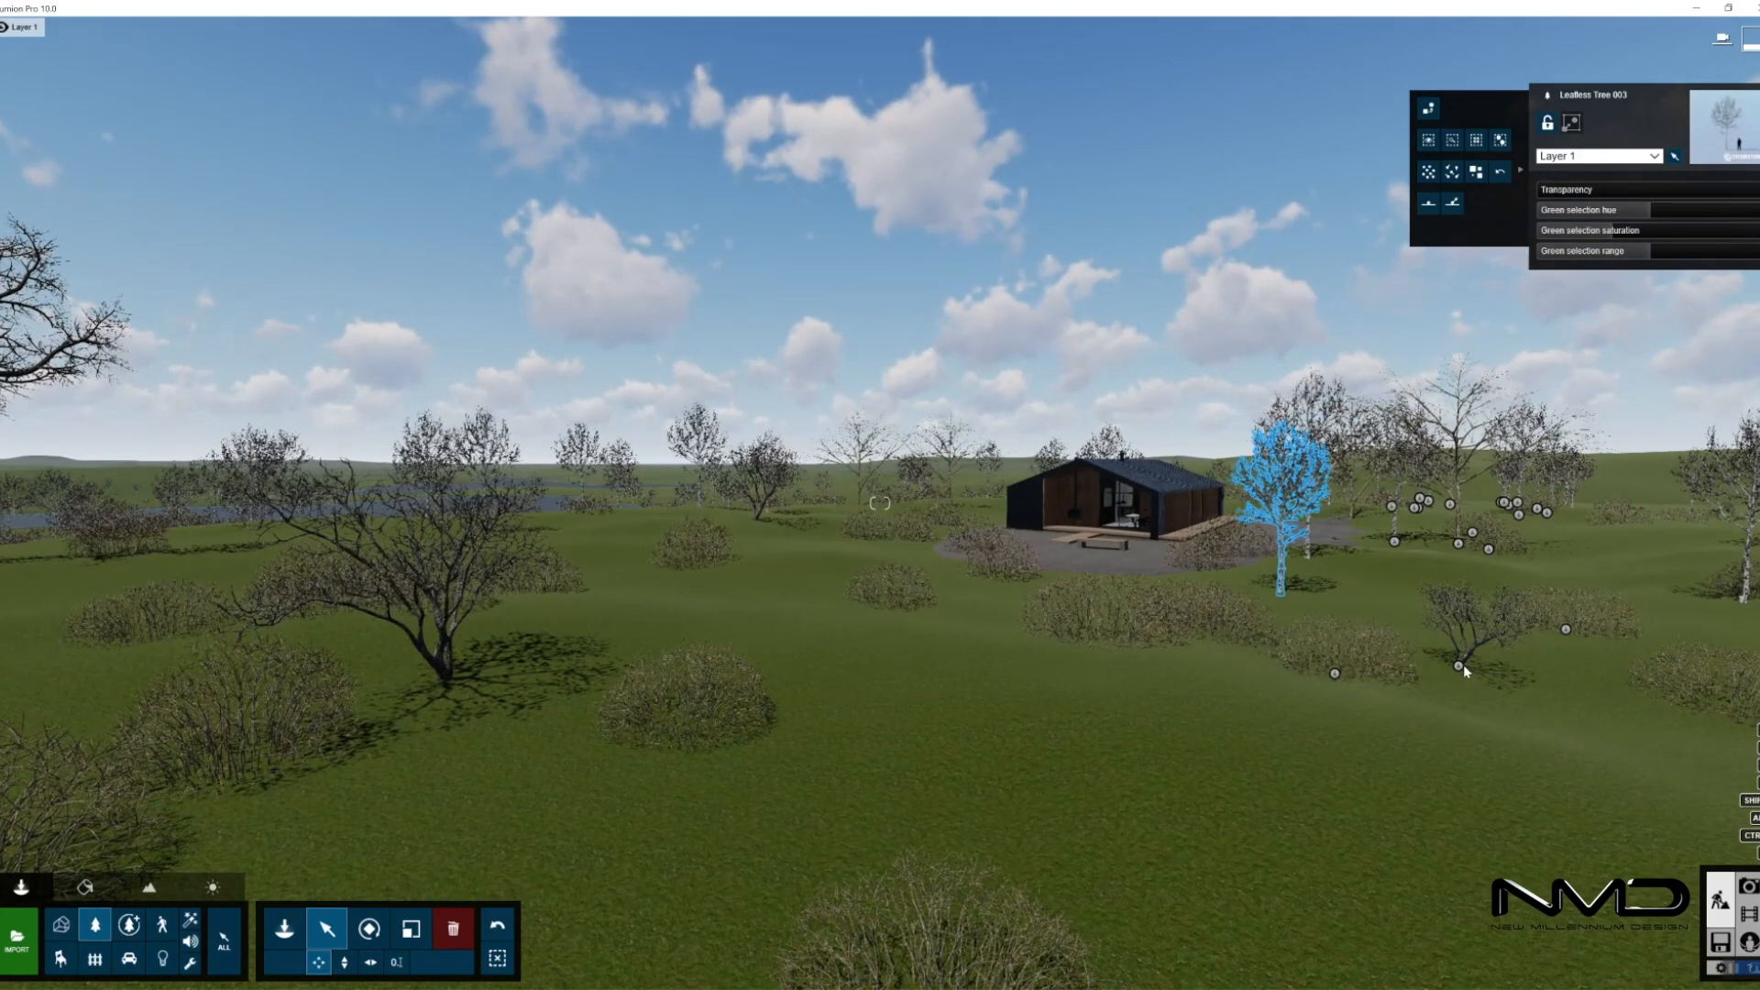
drag(1463, 672, 1179, 472)
key(l)
key(r)
drag(1177, 653, 810, 674)
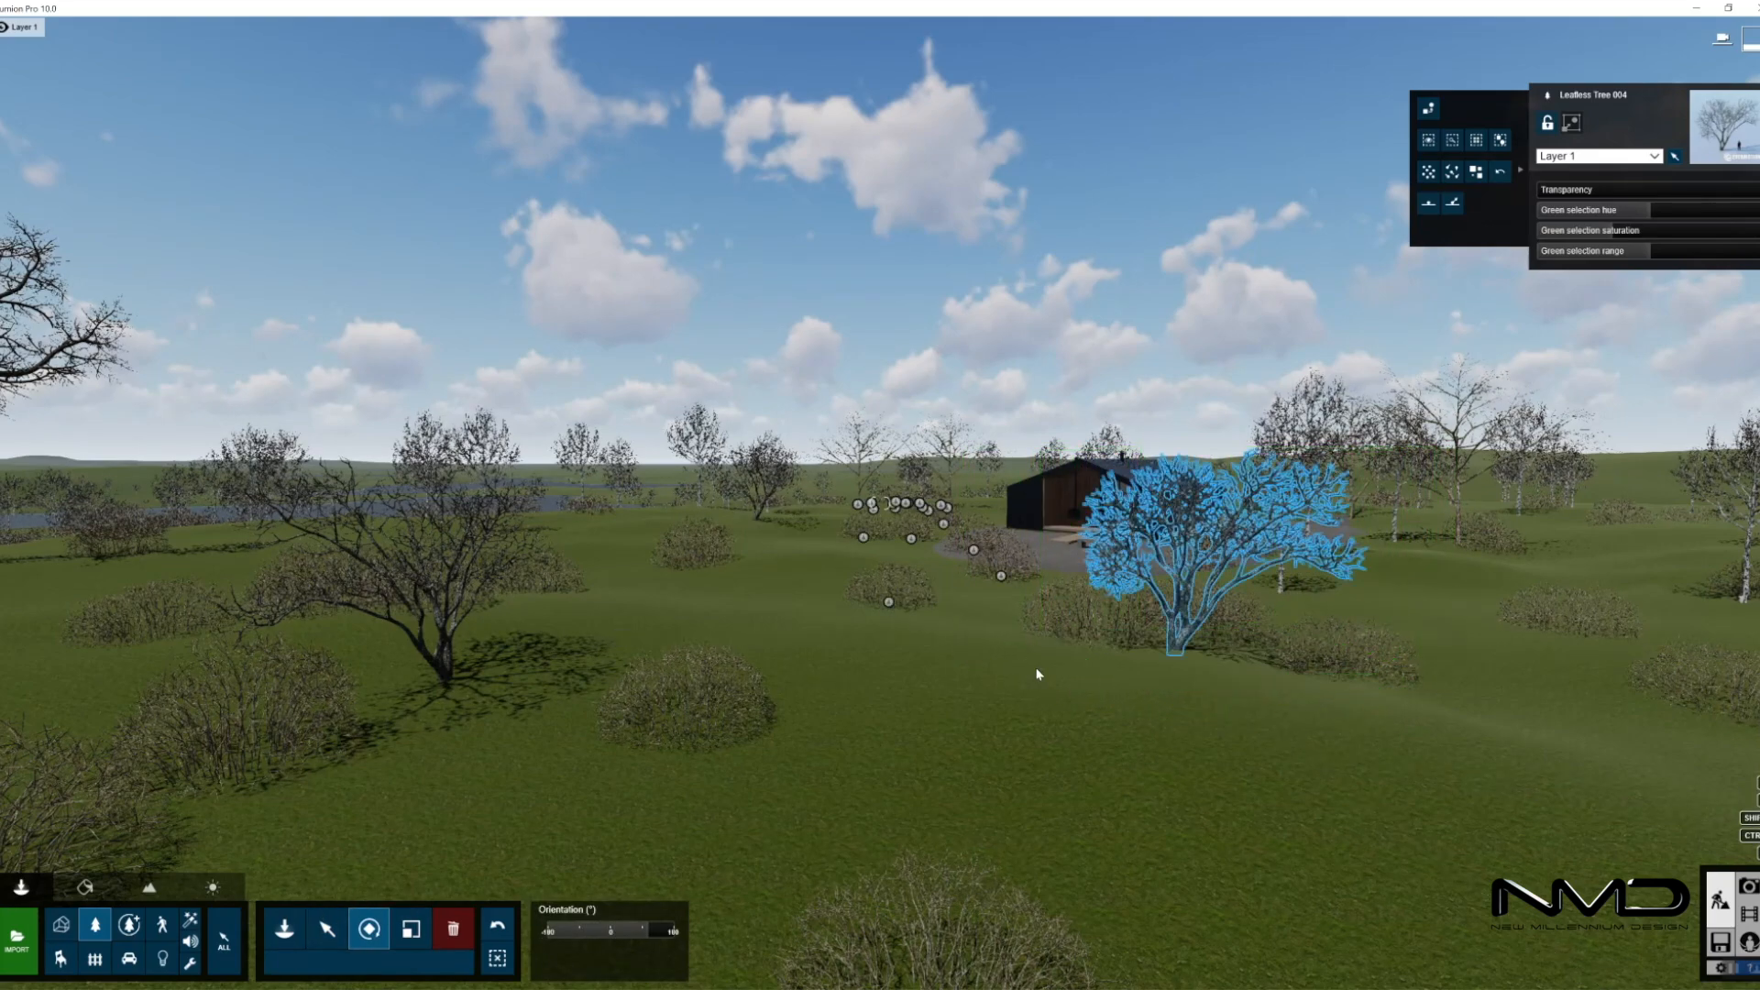
key(m)
drag(1178, 657, 1284, 630)
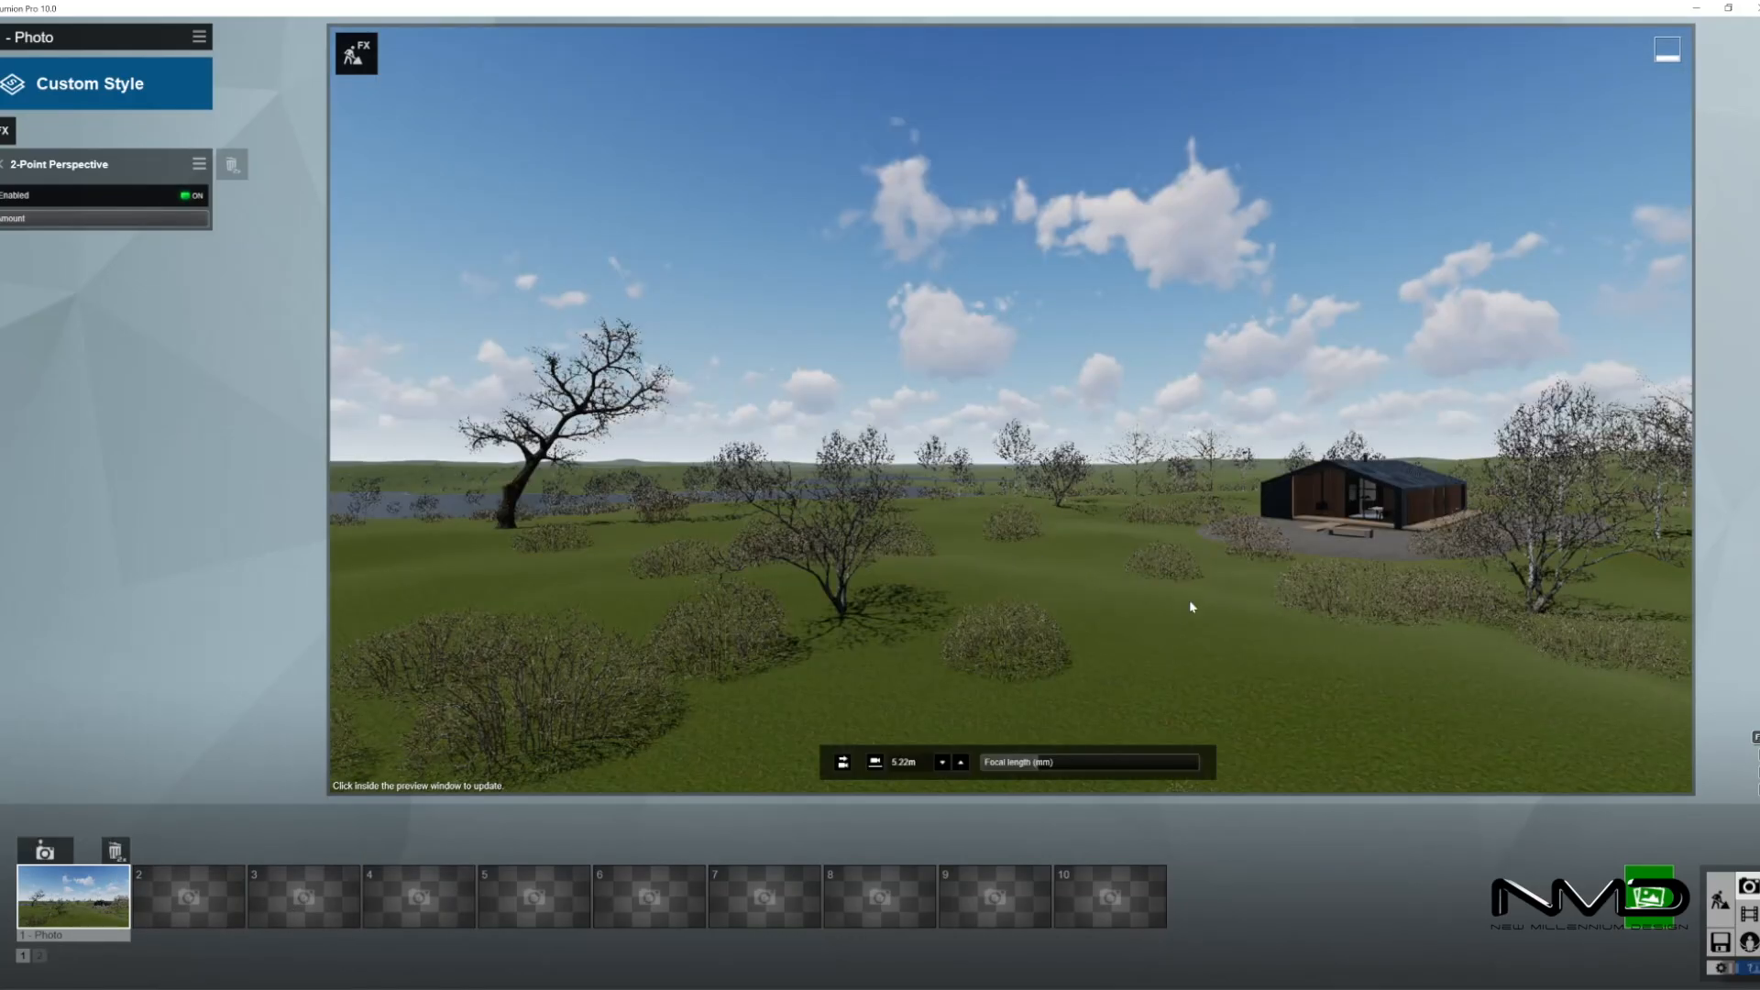
- Scatter the third, thin leafless bush type around the bungalow with cluster placement at a slightly higher density
click(1720, 901)
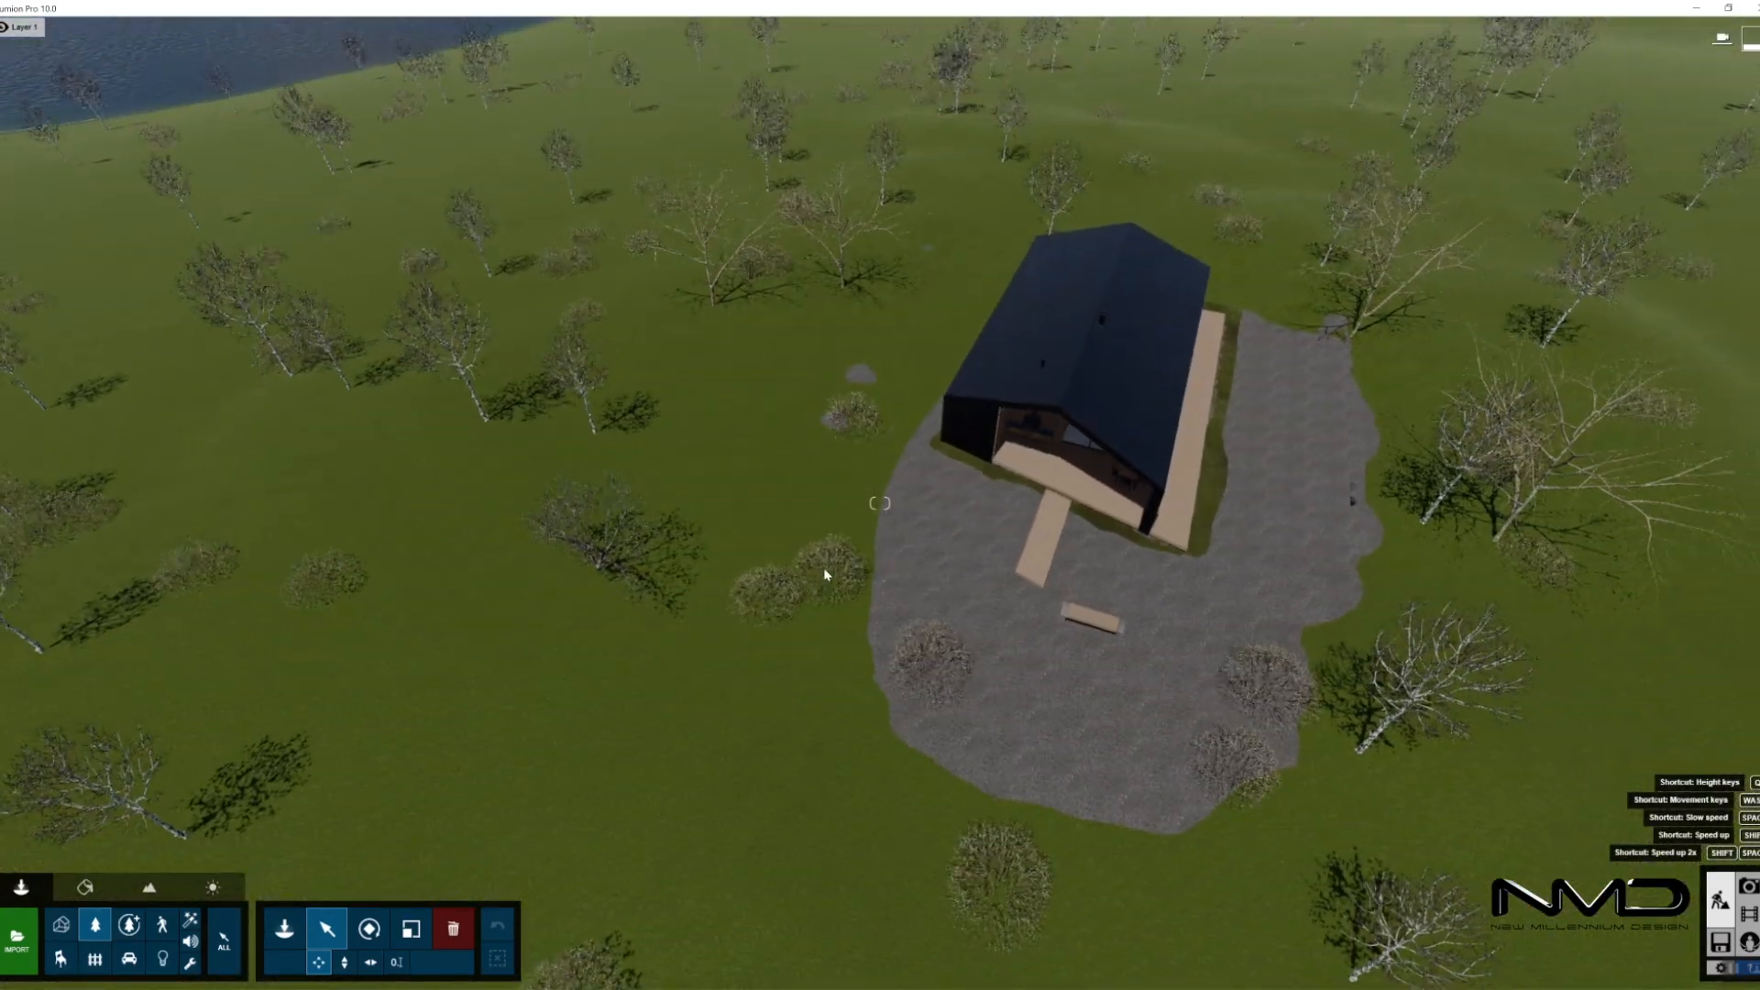
click(283, 937)
click(356, 963)
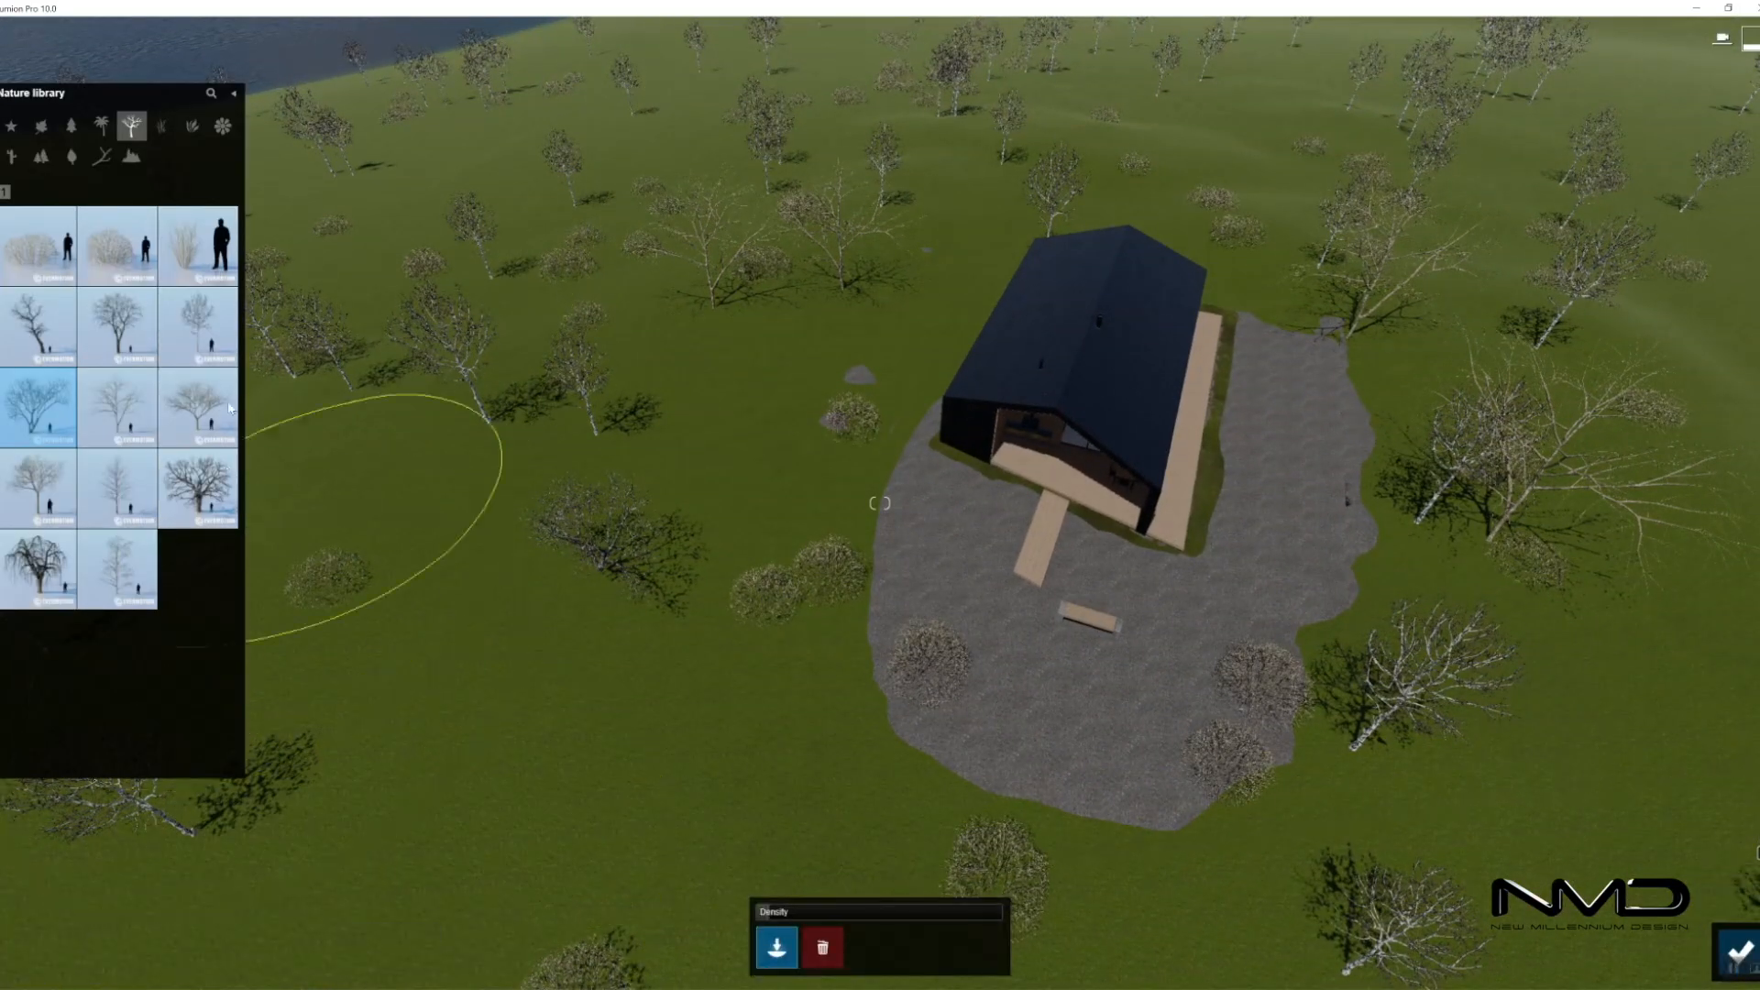
click(185, 260)
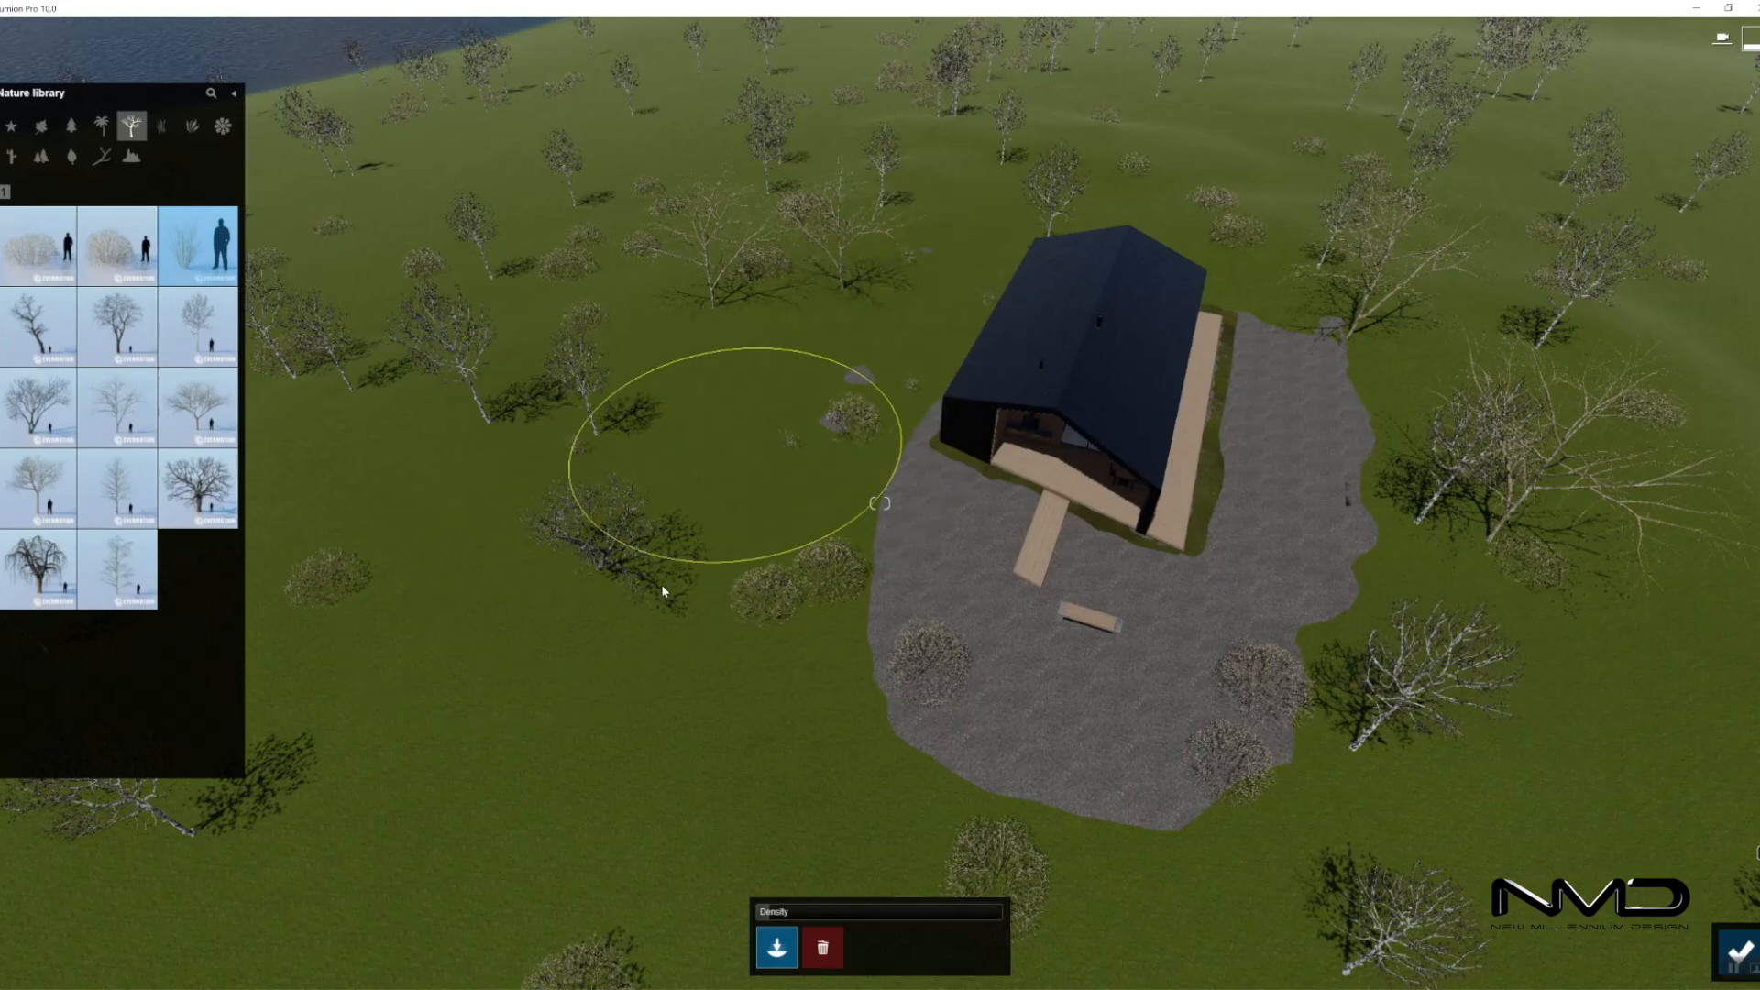
click(774, 912)
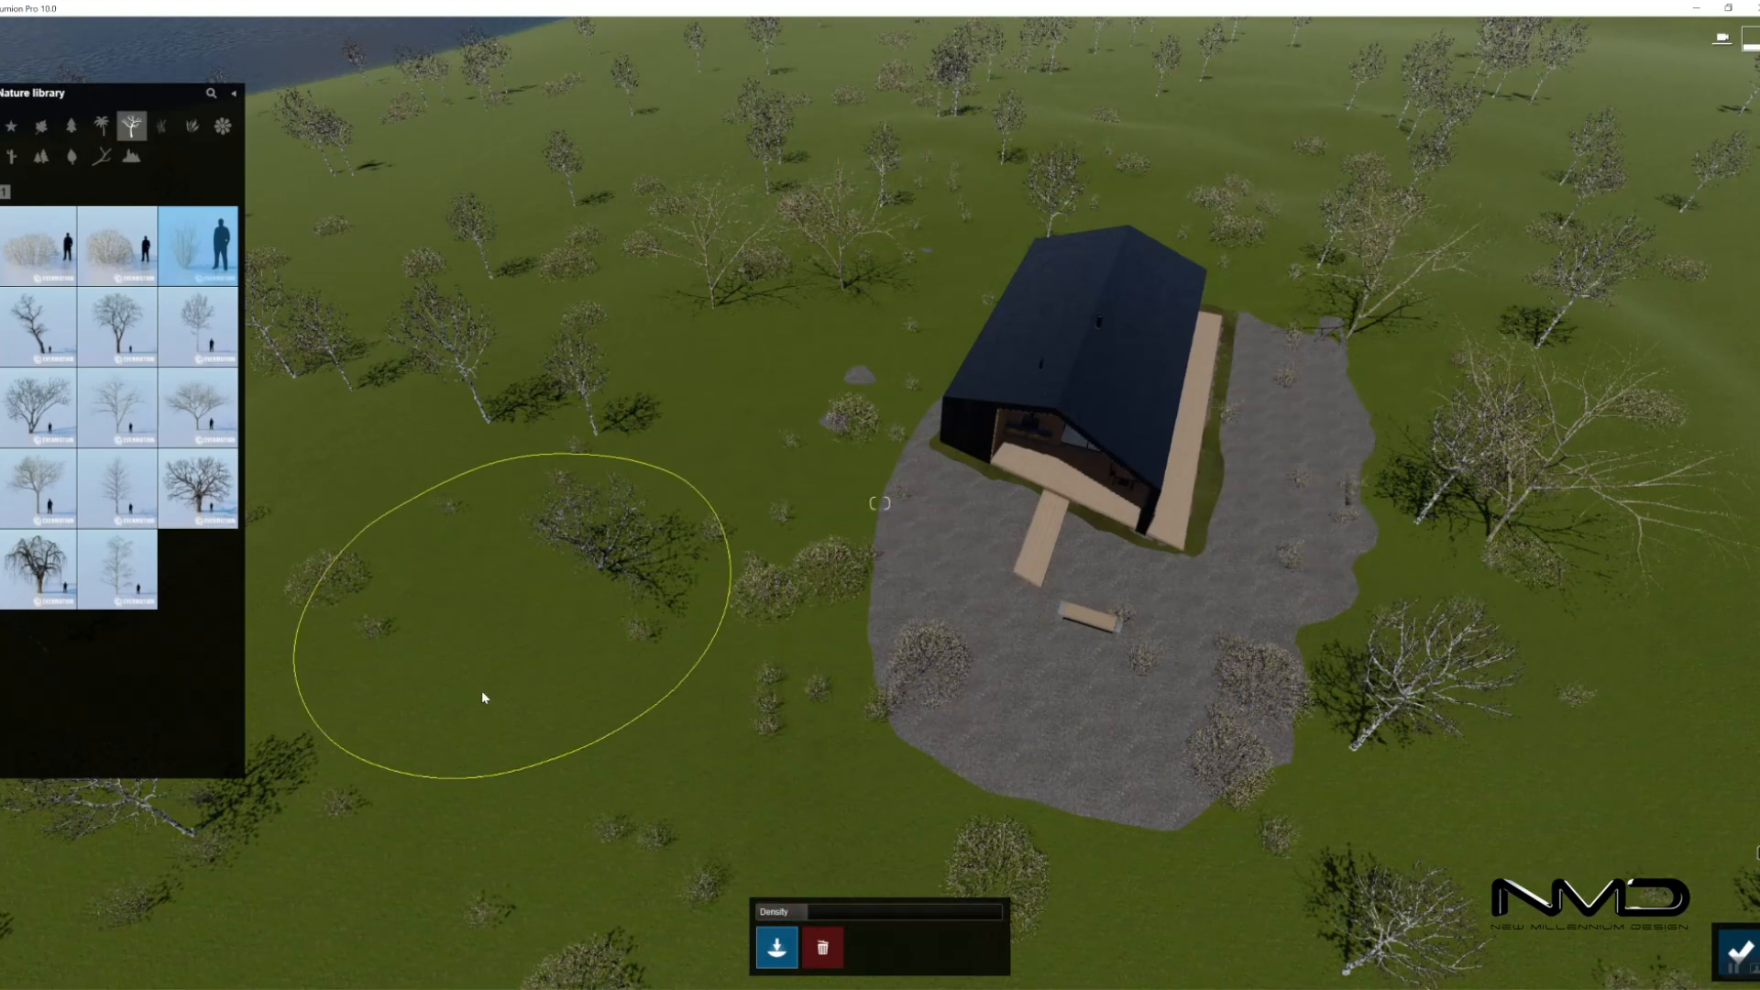
- Scatter the second leafless bush type in clusters on both sides of the bungalow and finish the cluster placement
click(119, 248)
mouse_move(547, 649)
mouse_down()
mouse_move(633, 414)
mouse_move(883, 246)
mouse_up()
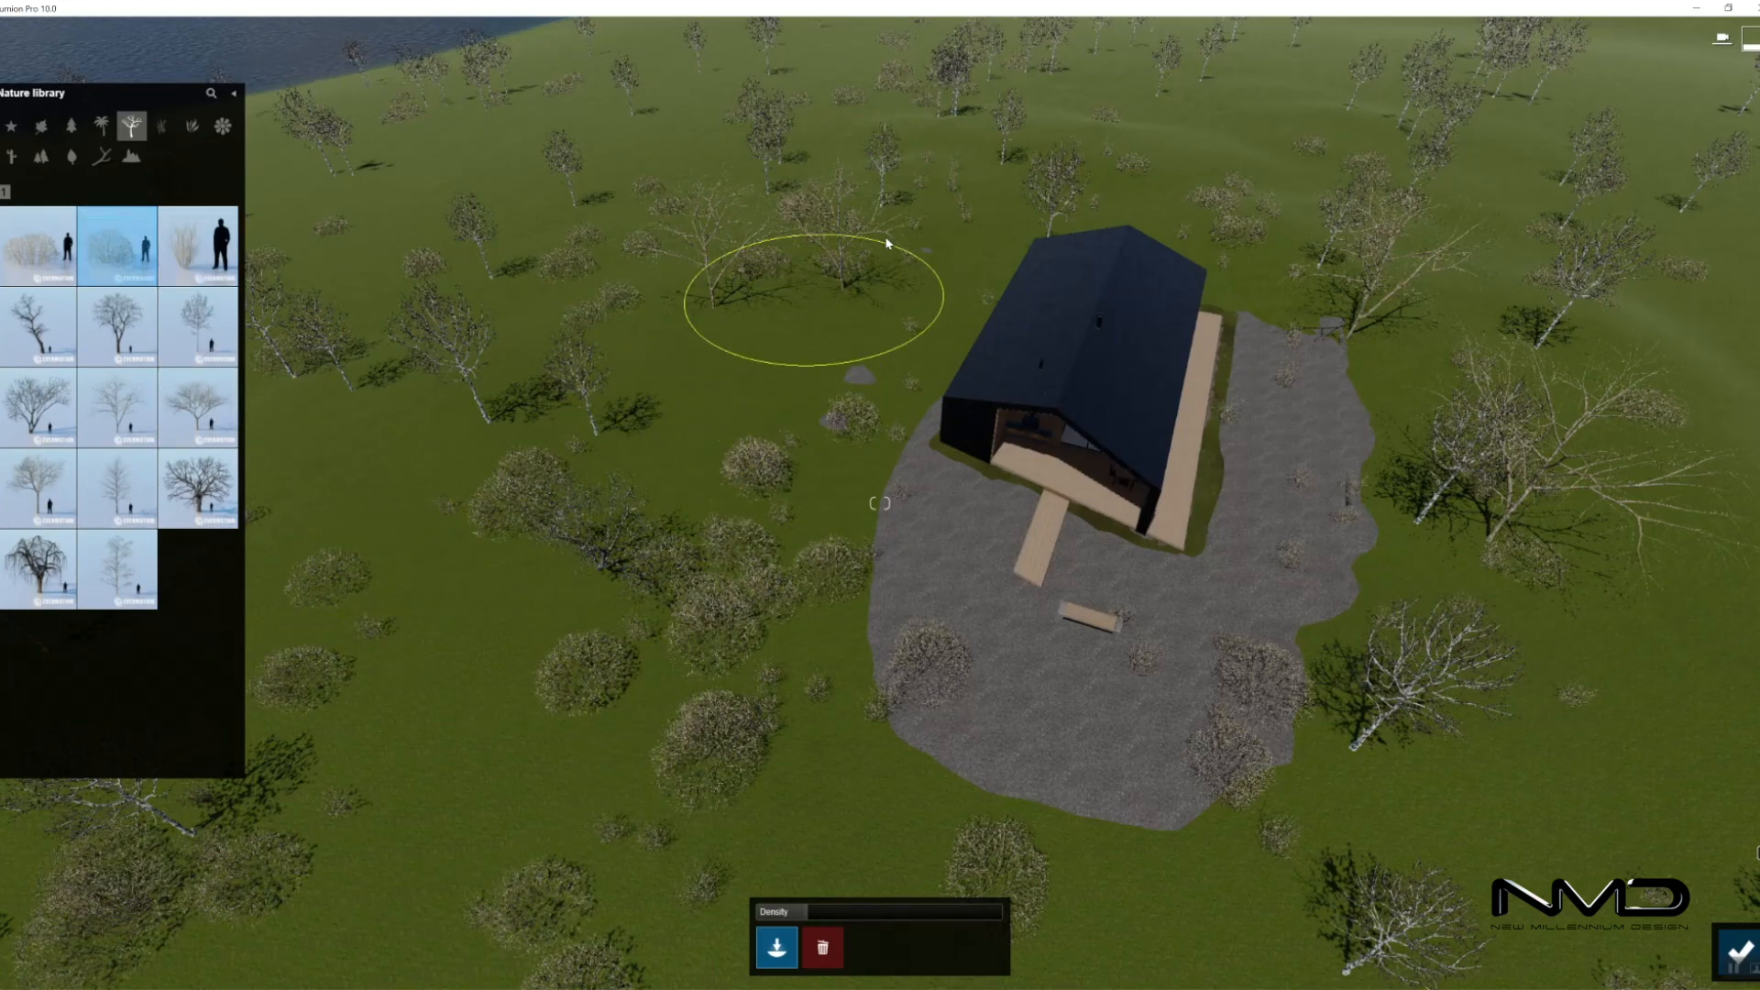
drag(1470, 588, 1625, 735)
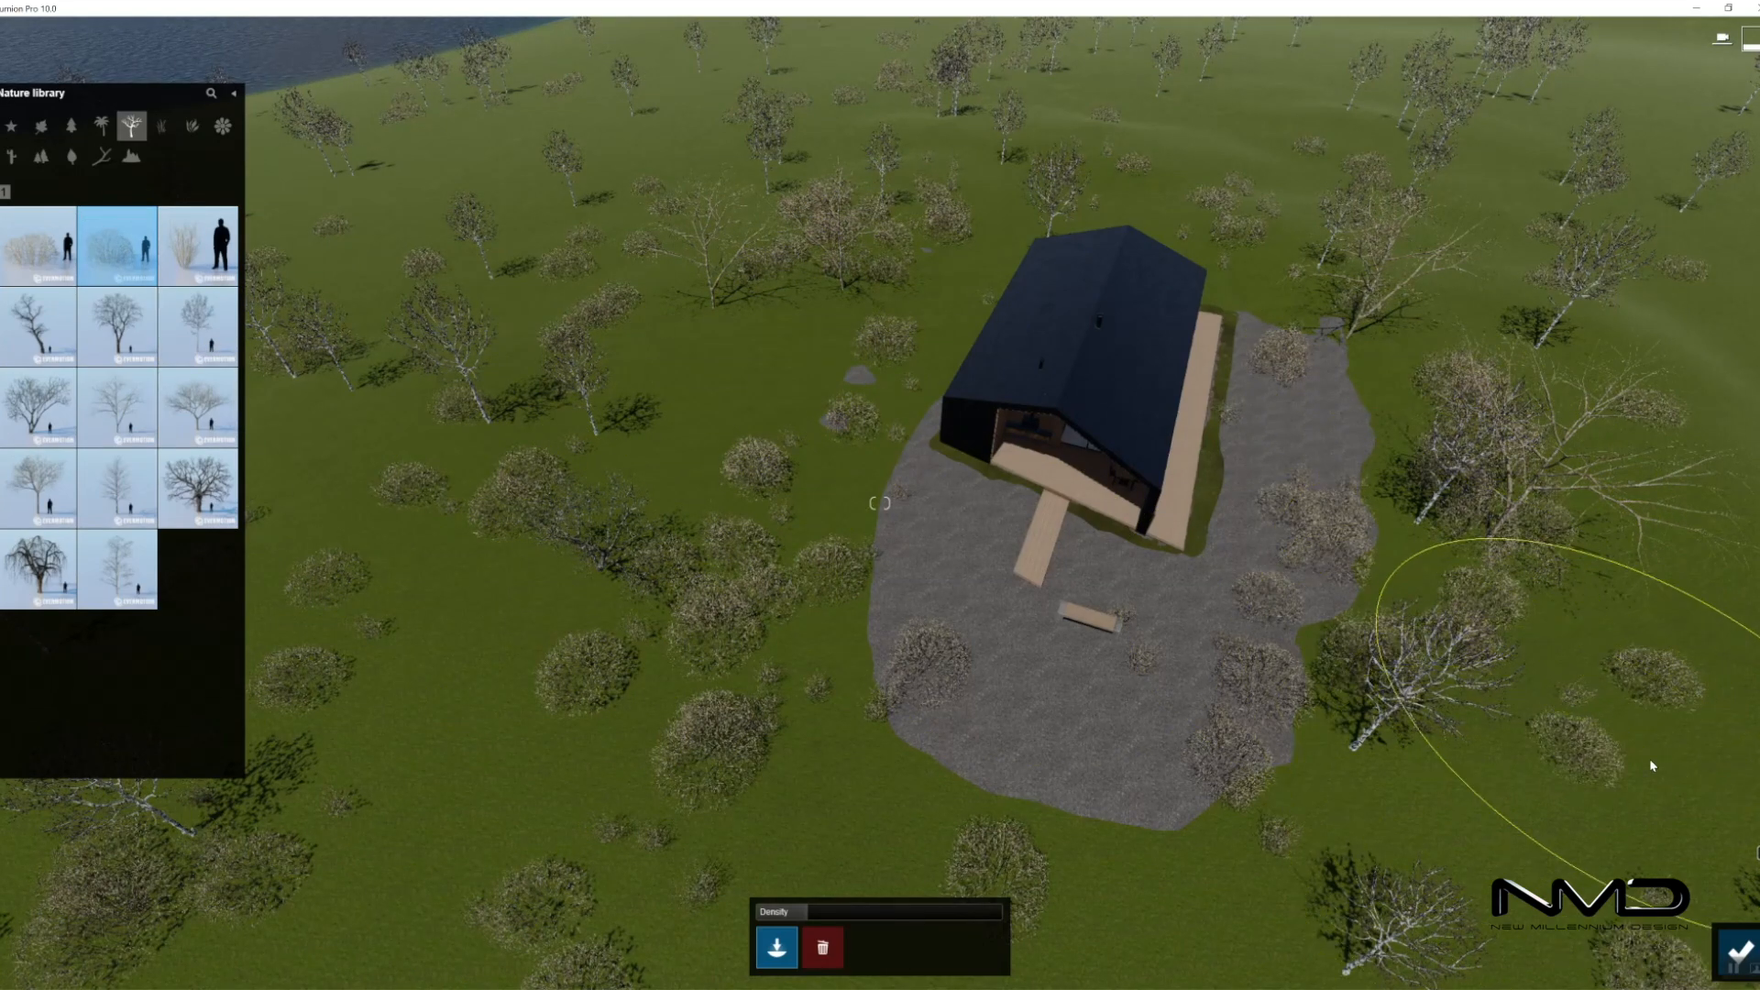
click(197, 325)
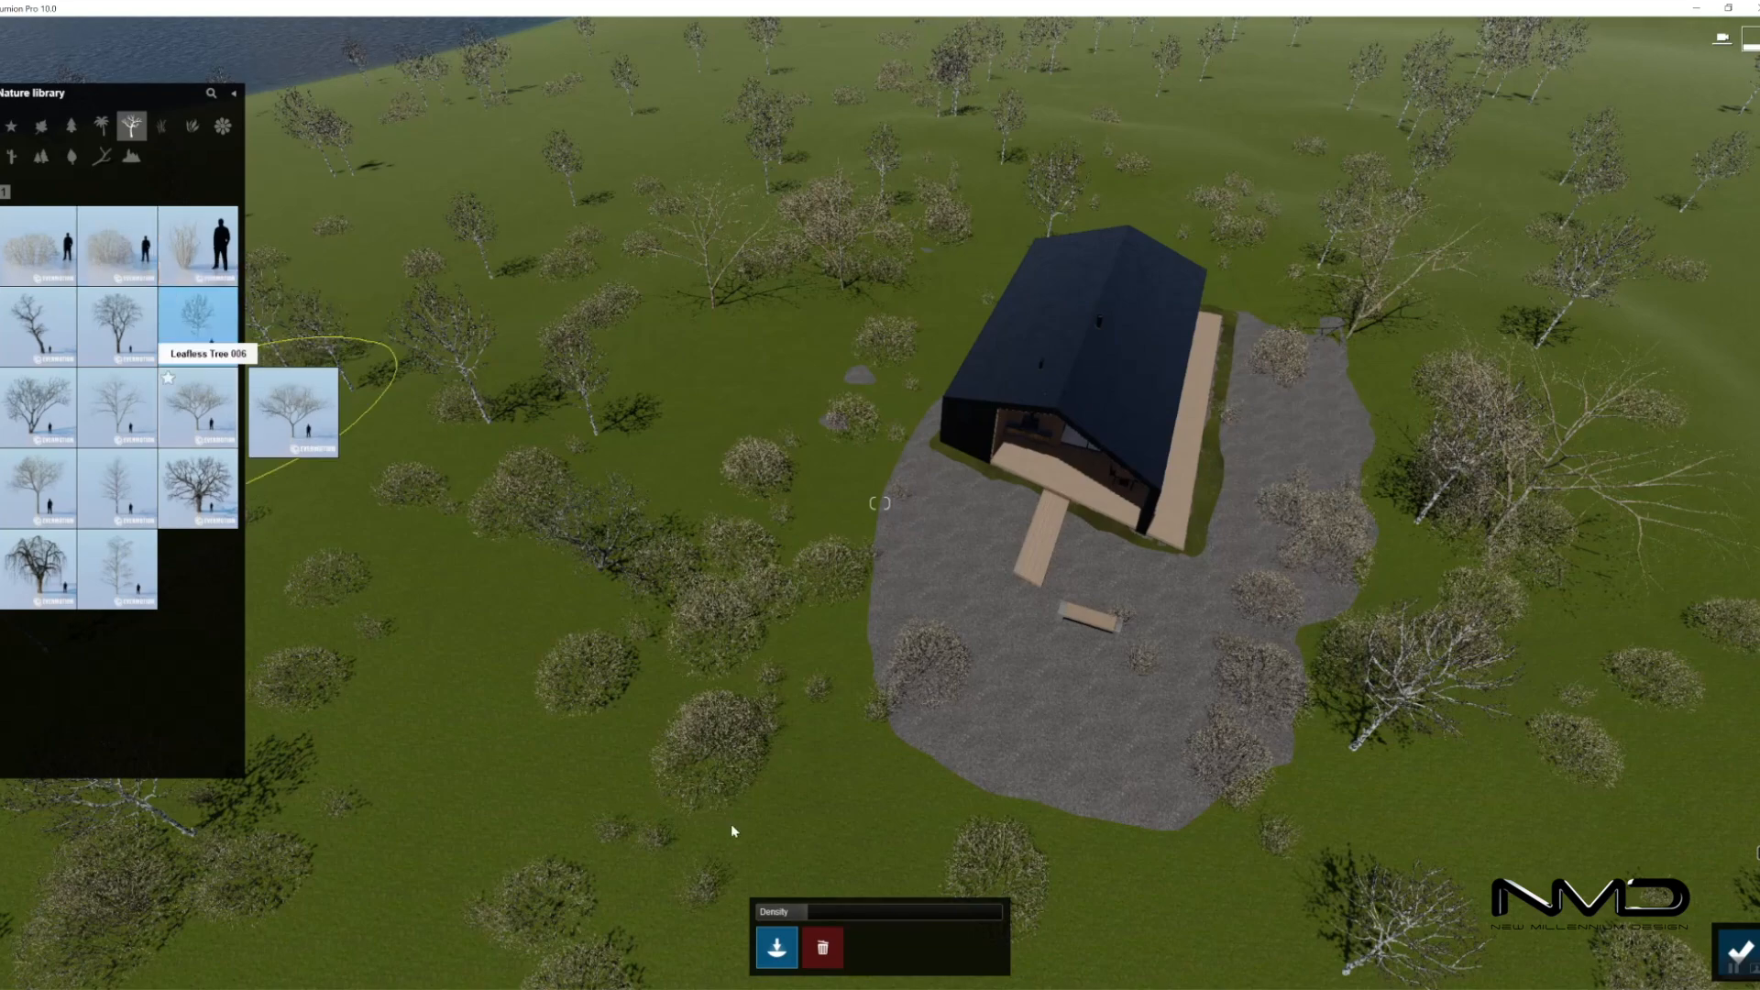
click(1739, 950)
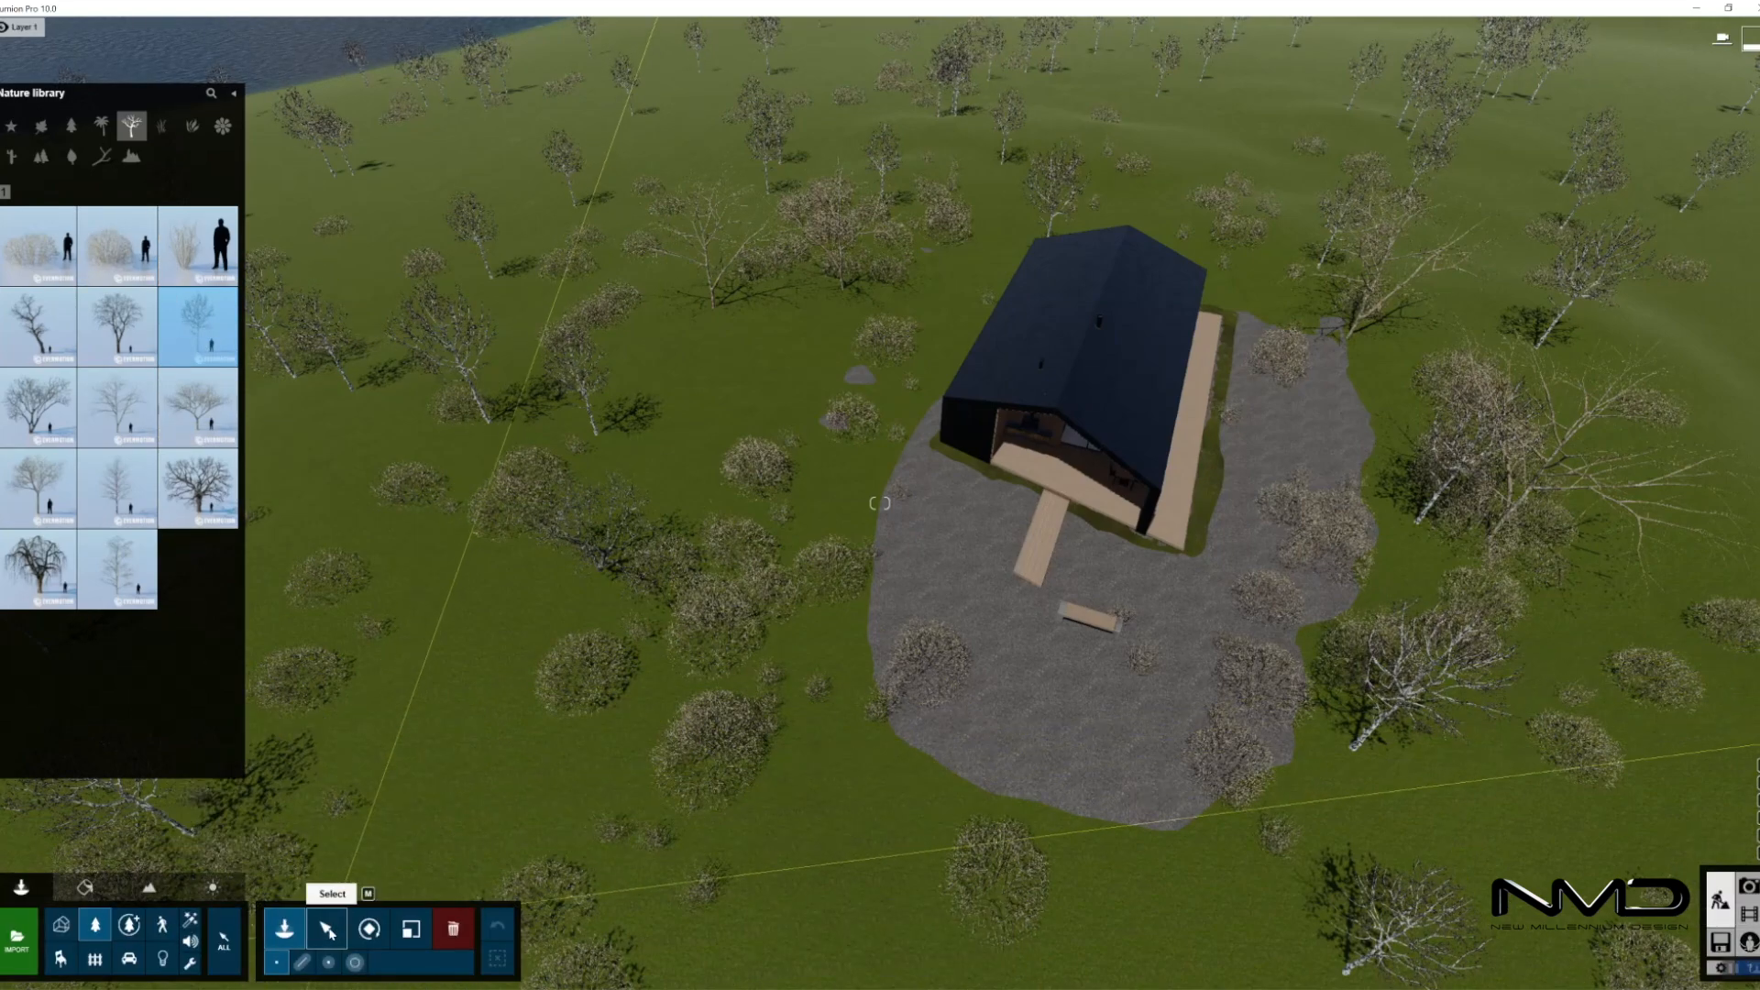
- Place fine-detail spruce 002 trees behind the bungalow and scale one of them up
click(284, 929)
click(197, 376)
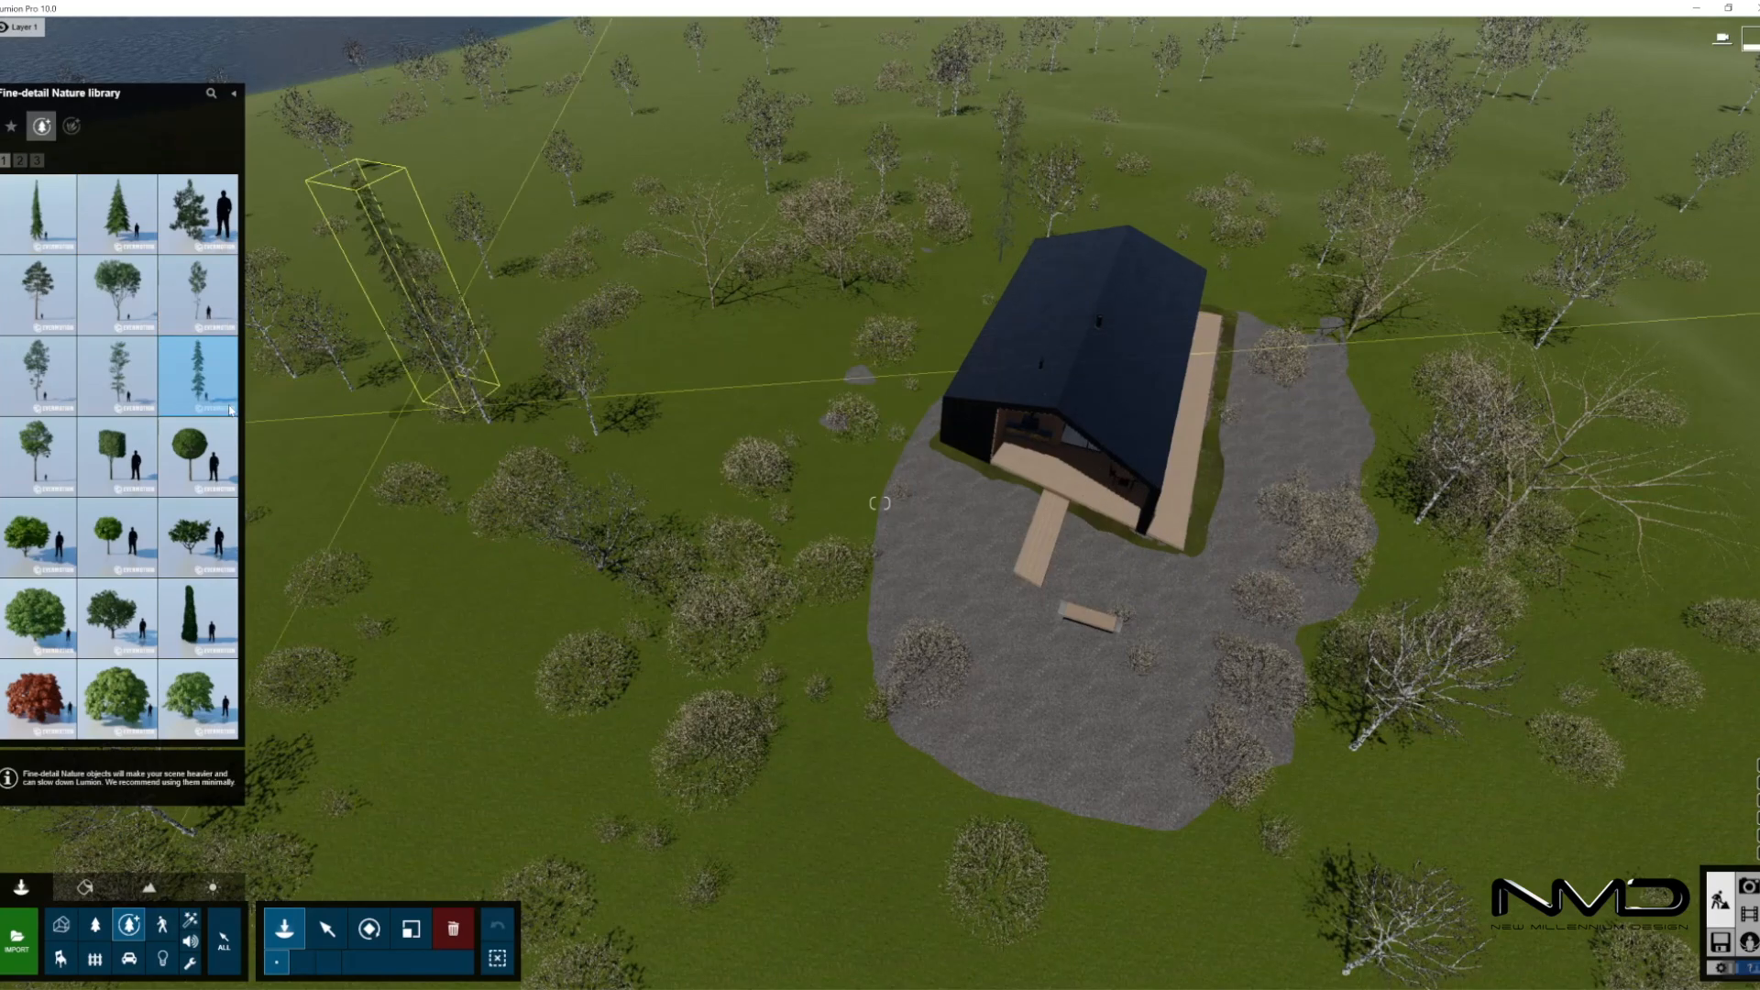
click(972, 295)
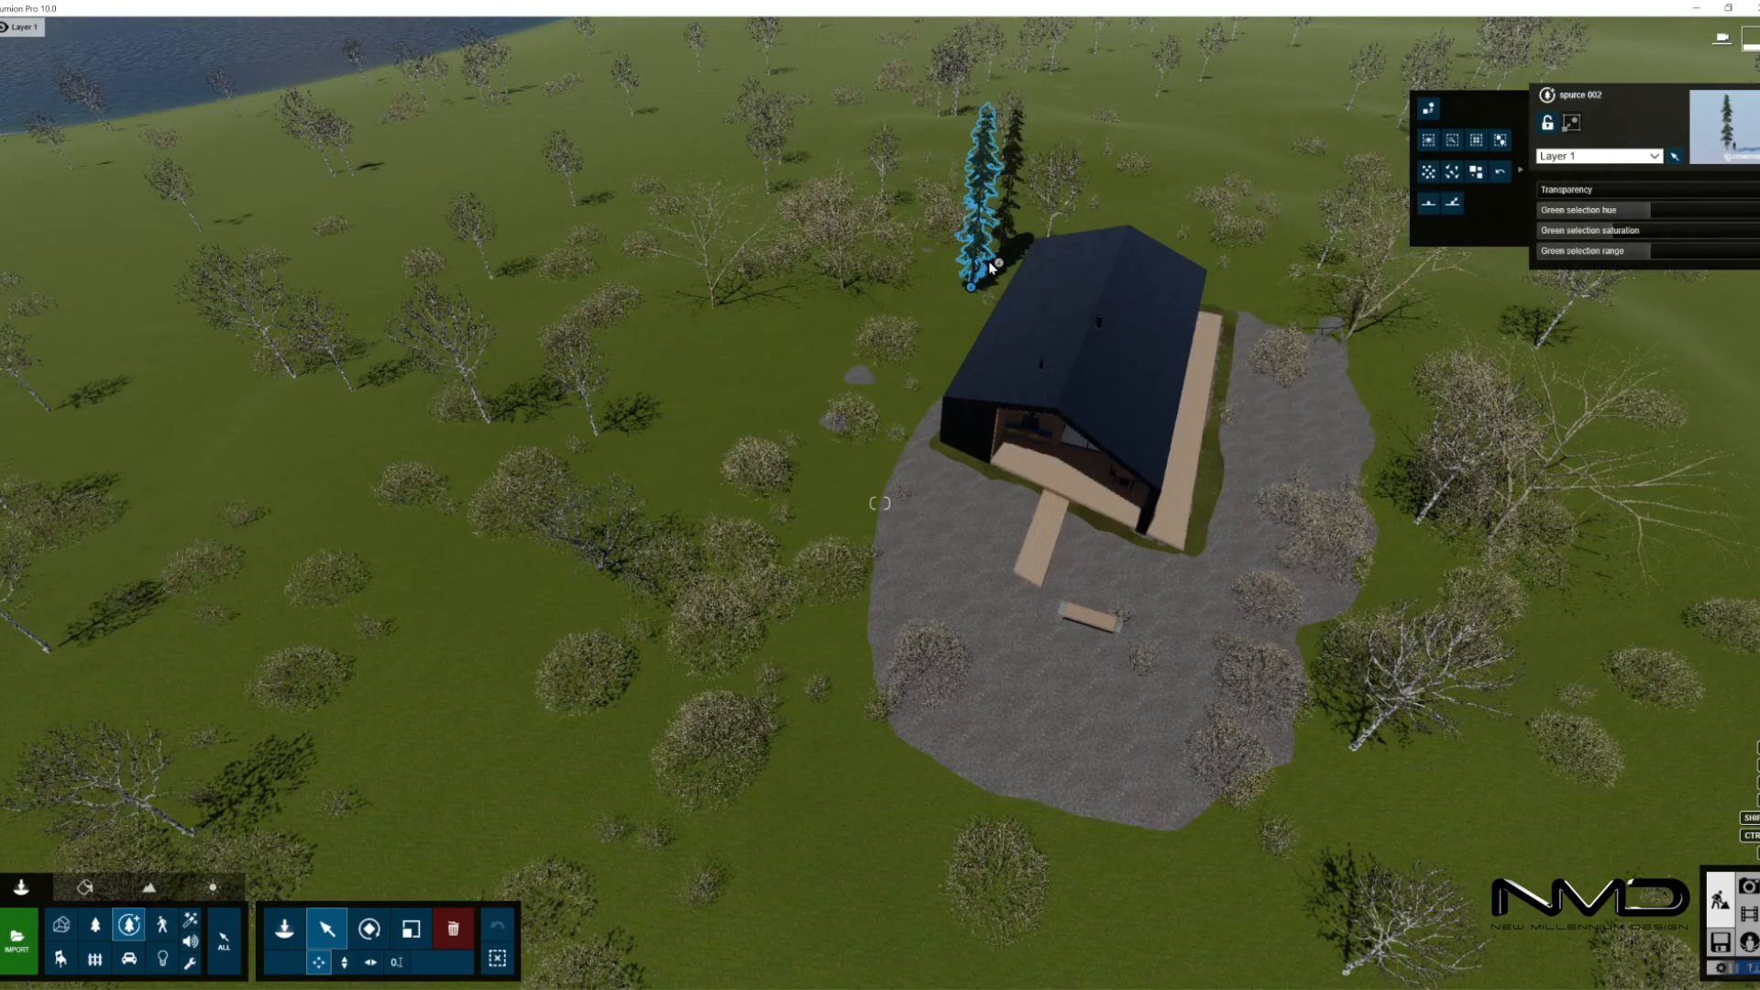
click(411, 929)
drag(1000, 263, 1008, 240)
- Place a fine-detail birch 001 at the gravel edge beside the bungalow's front corner and scale it up
click(285, 929)
click(197, 294)
click(862, 537)
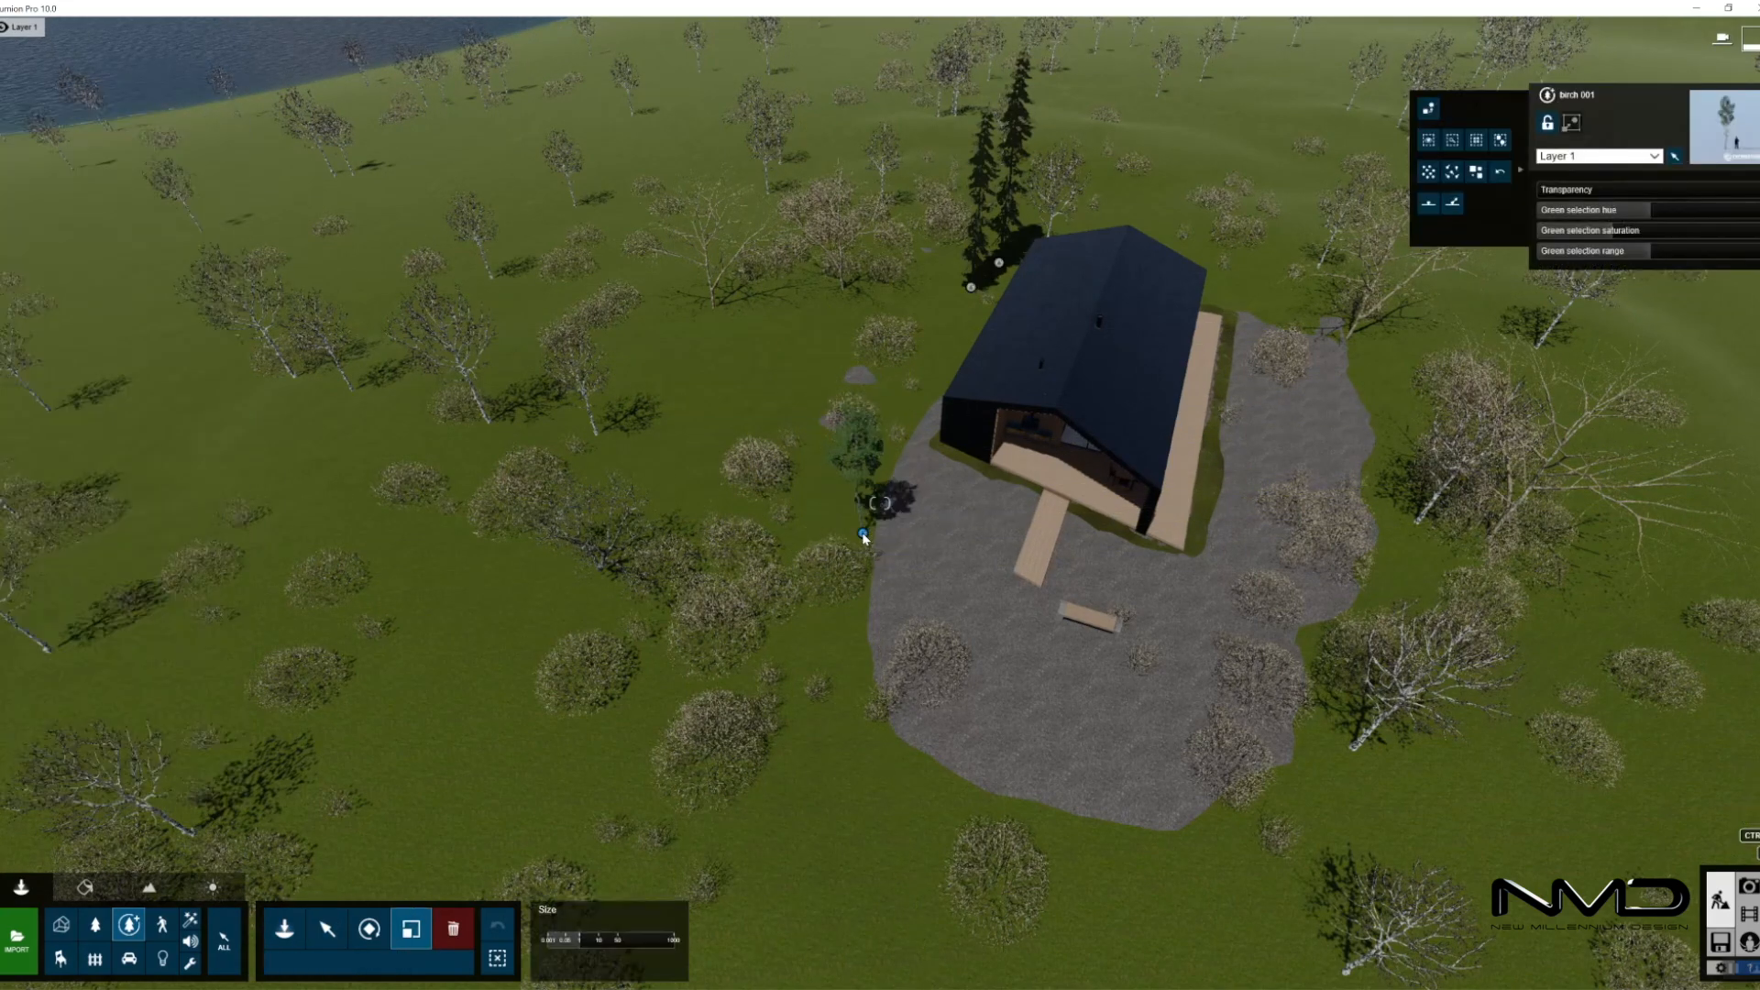
drag(874, 518, 877, 508)
- Scatter Korean Barrenwort ground cover in groups along the gravel area beside the bungalow and around the fine-detail birch
right_drag(878, 507, 825, 468)
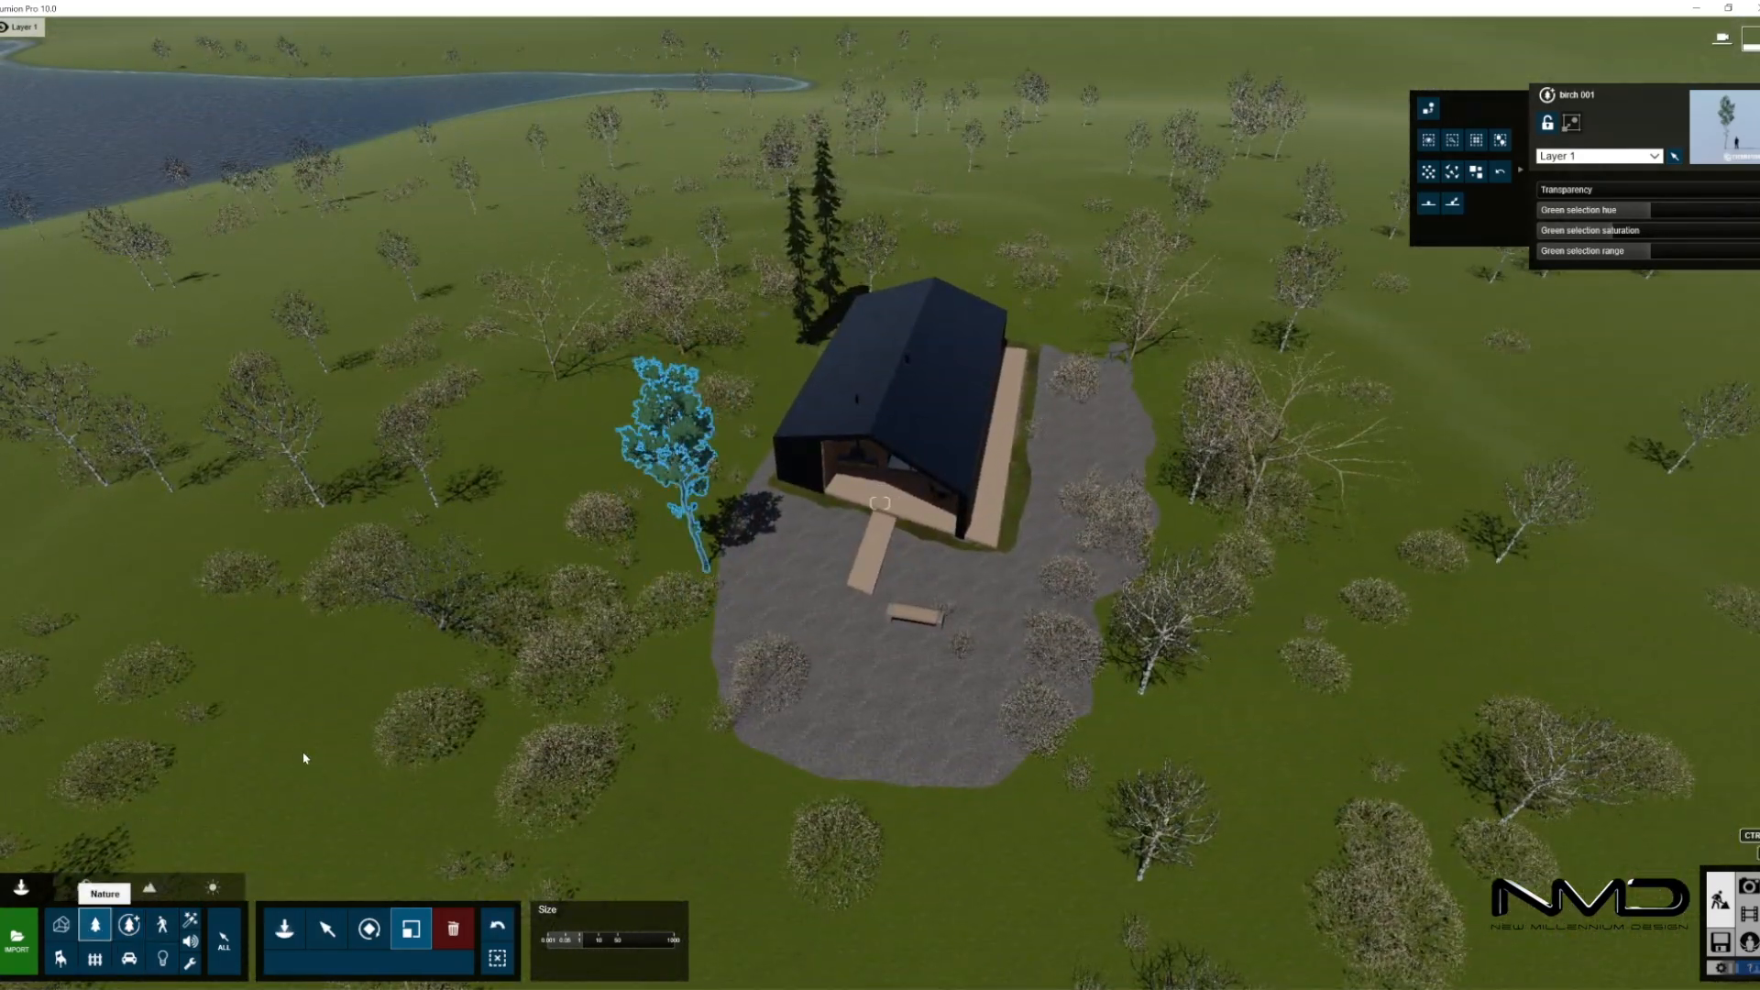
click(282, 928)
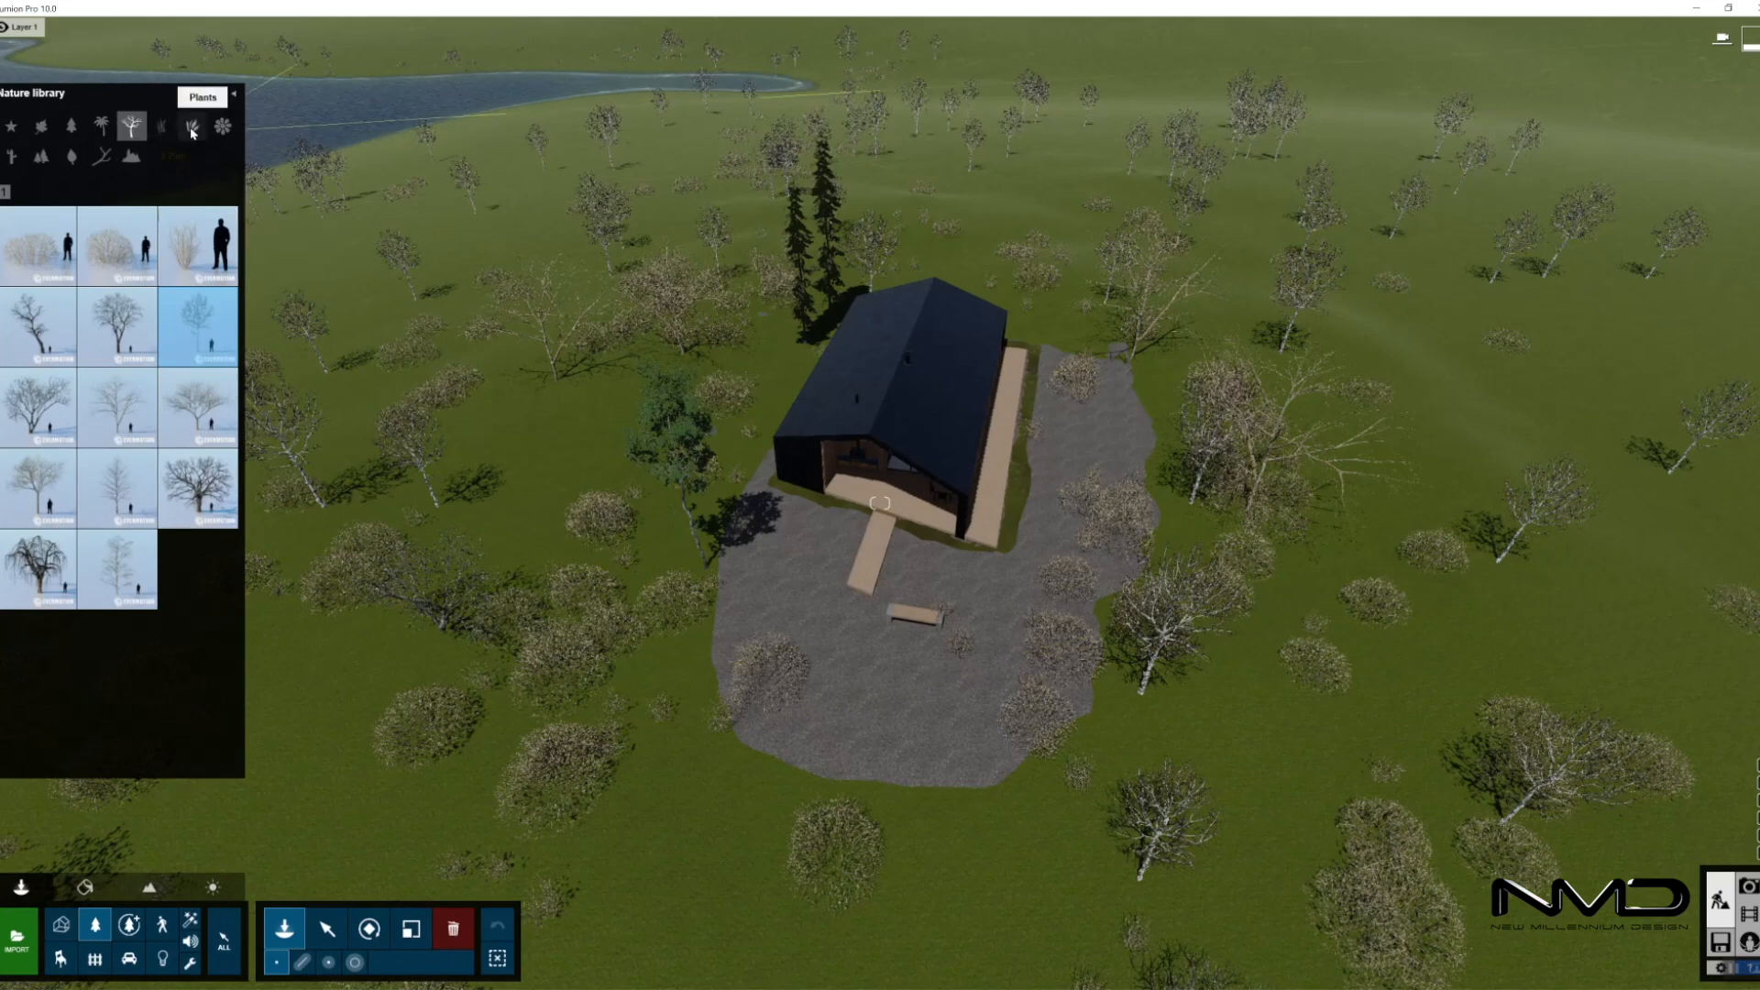
click(192, 126)
click(137, 192)
click(122, 193)
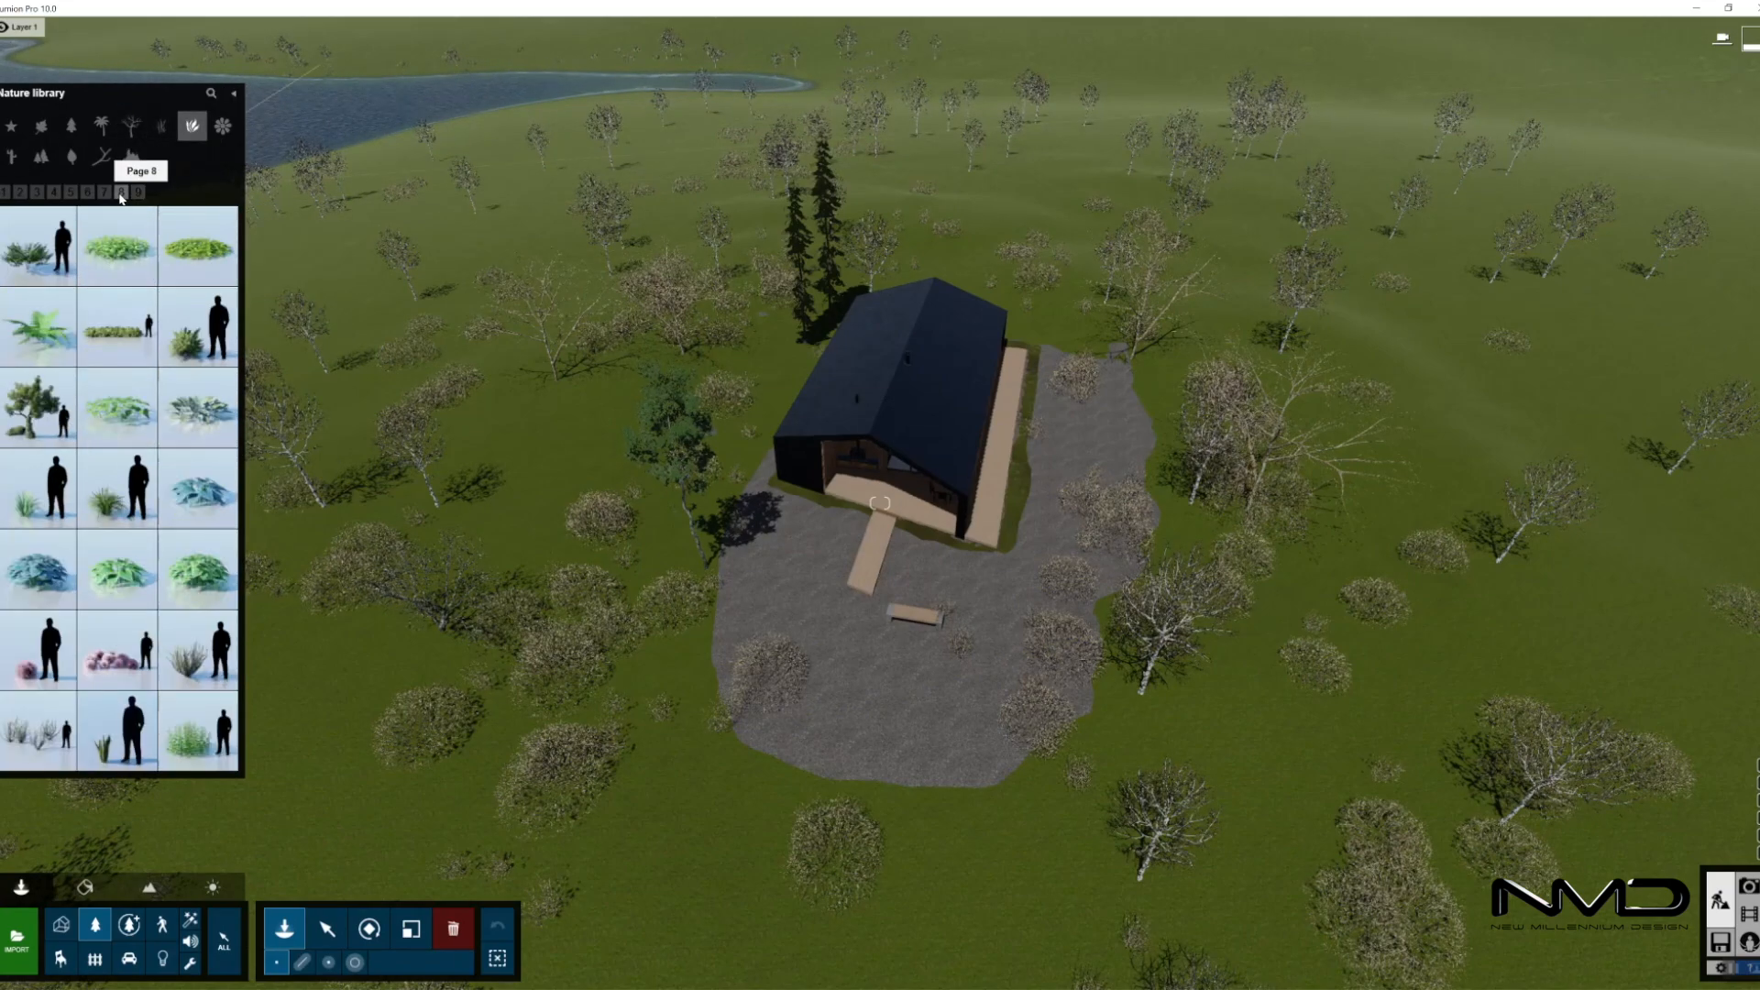
click(122, 417)
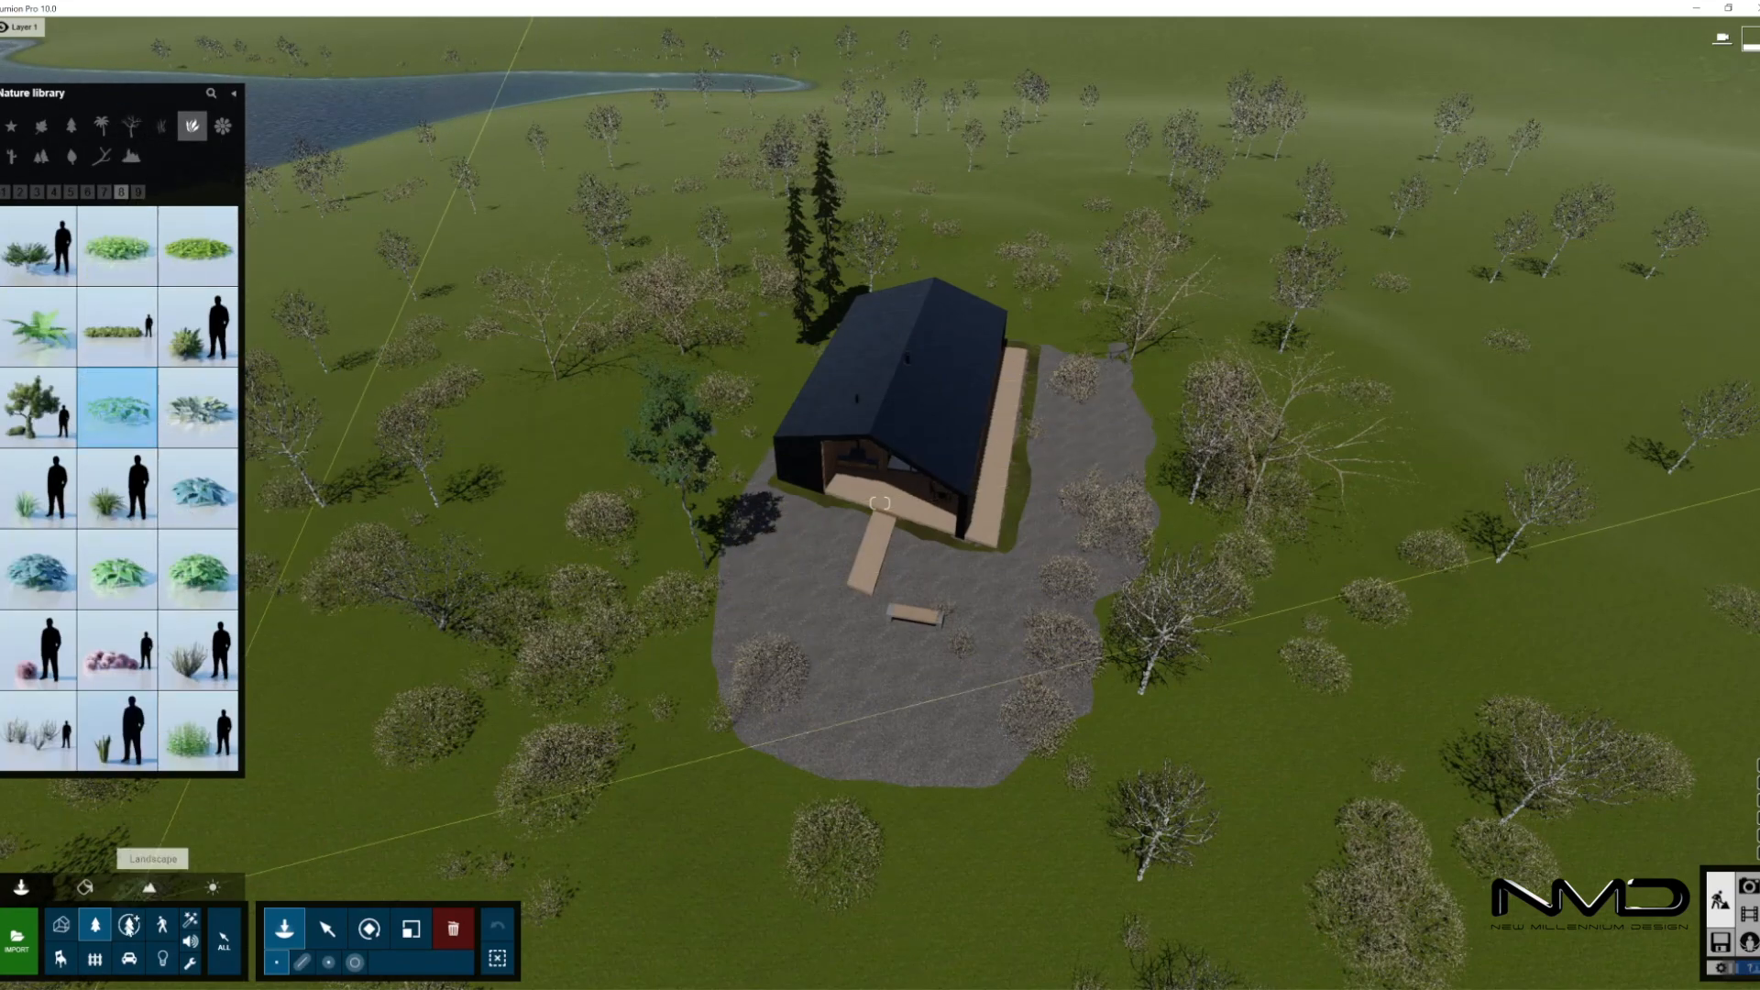
click(329, 962)
click(1126, 562)
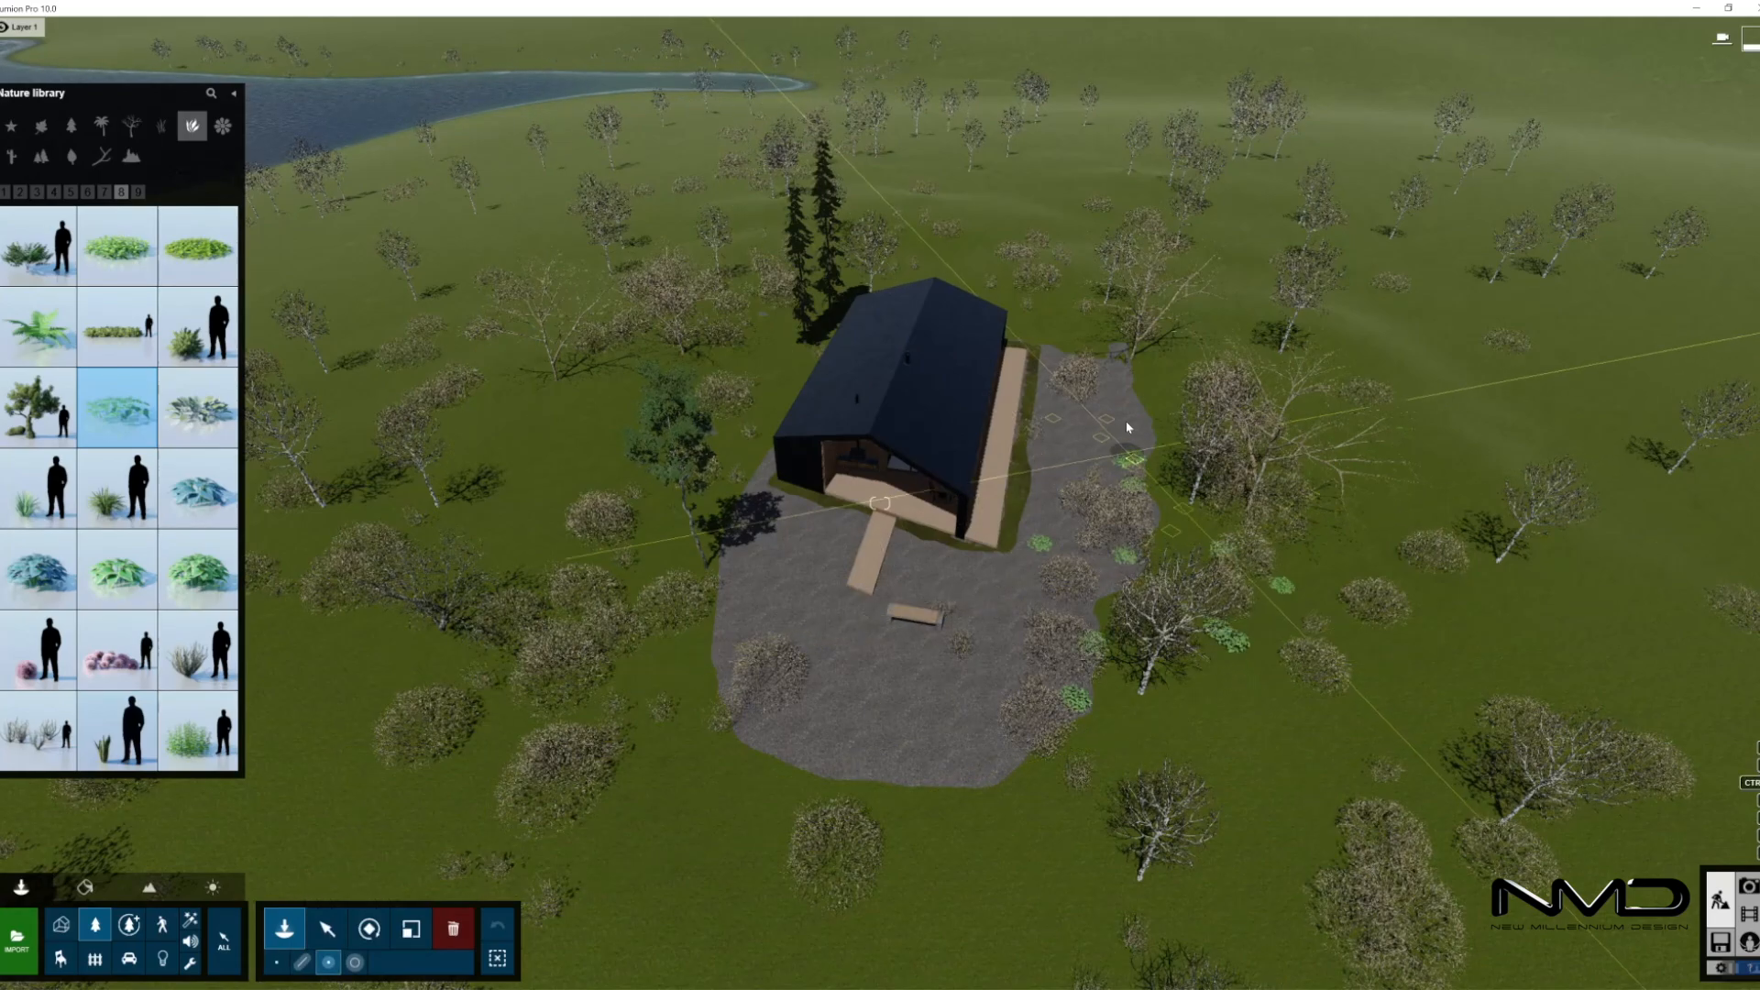
click(642, 542)
click(658, 458)
- Select all the Korean Barrenwort plants around the bungalow and scale them up together
click(326, 928)
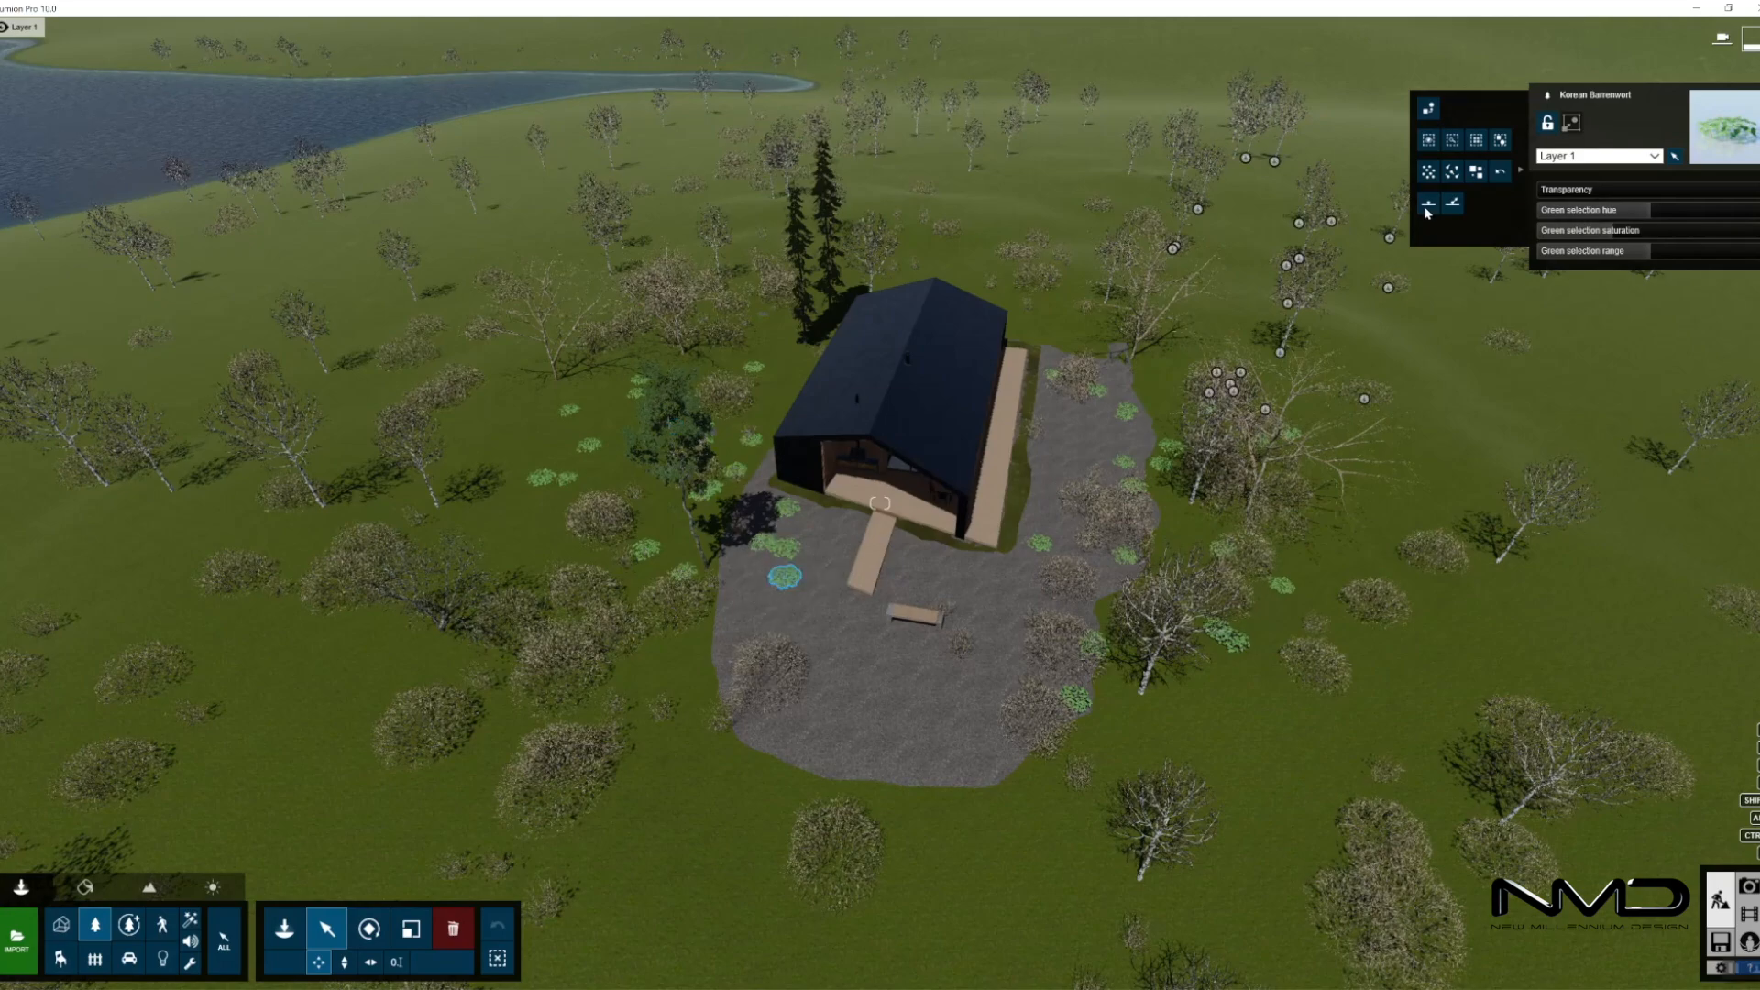
click(1452, 140)
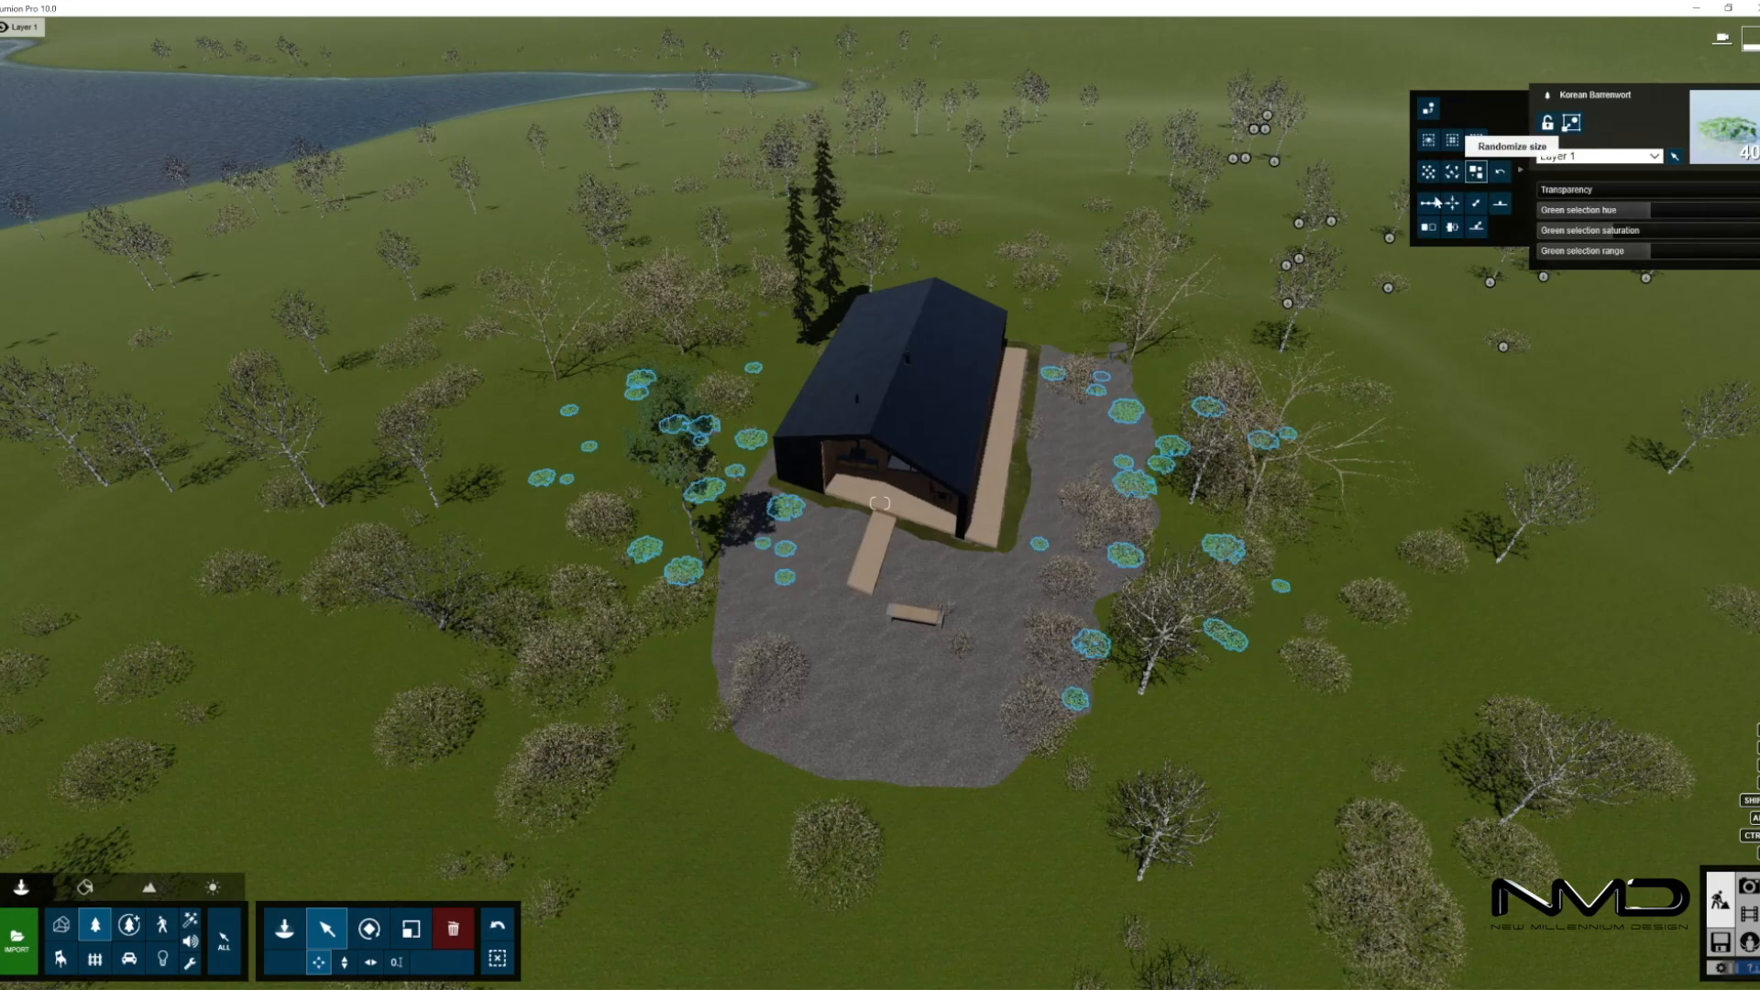
key(l)
mouse_move(1127, 557)
mouse_down()
mouse_move(1146, 520)
mouse_move(1143, 537)
mouse_up()
click(326, 929)
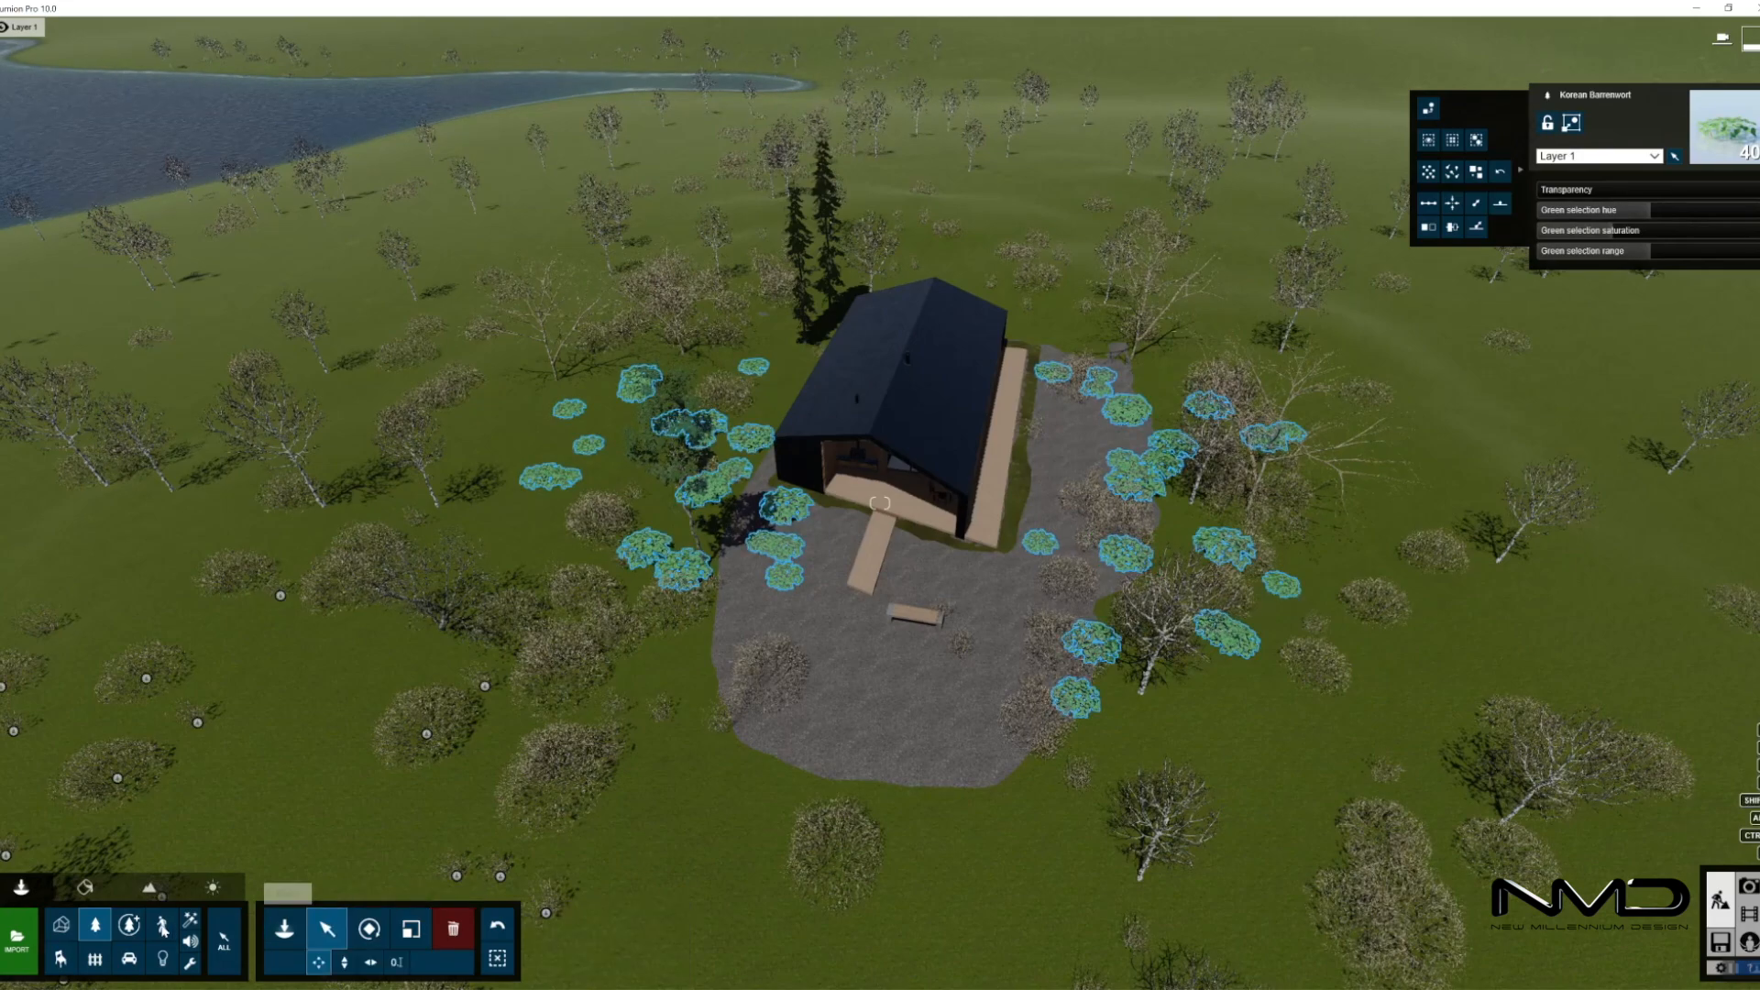
- Place CinnamonFern Cluster plants on both sides of the bungalow, then individually along its front terrace beside the wooden walkway
click(95, 925)
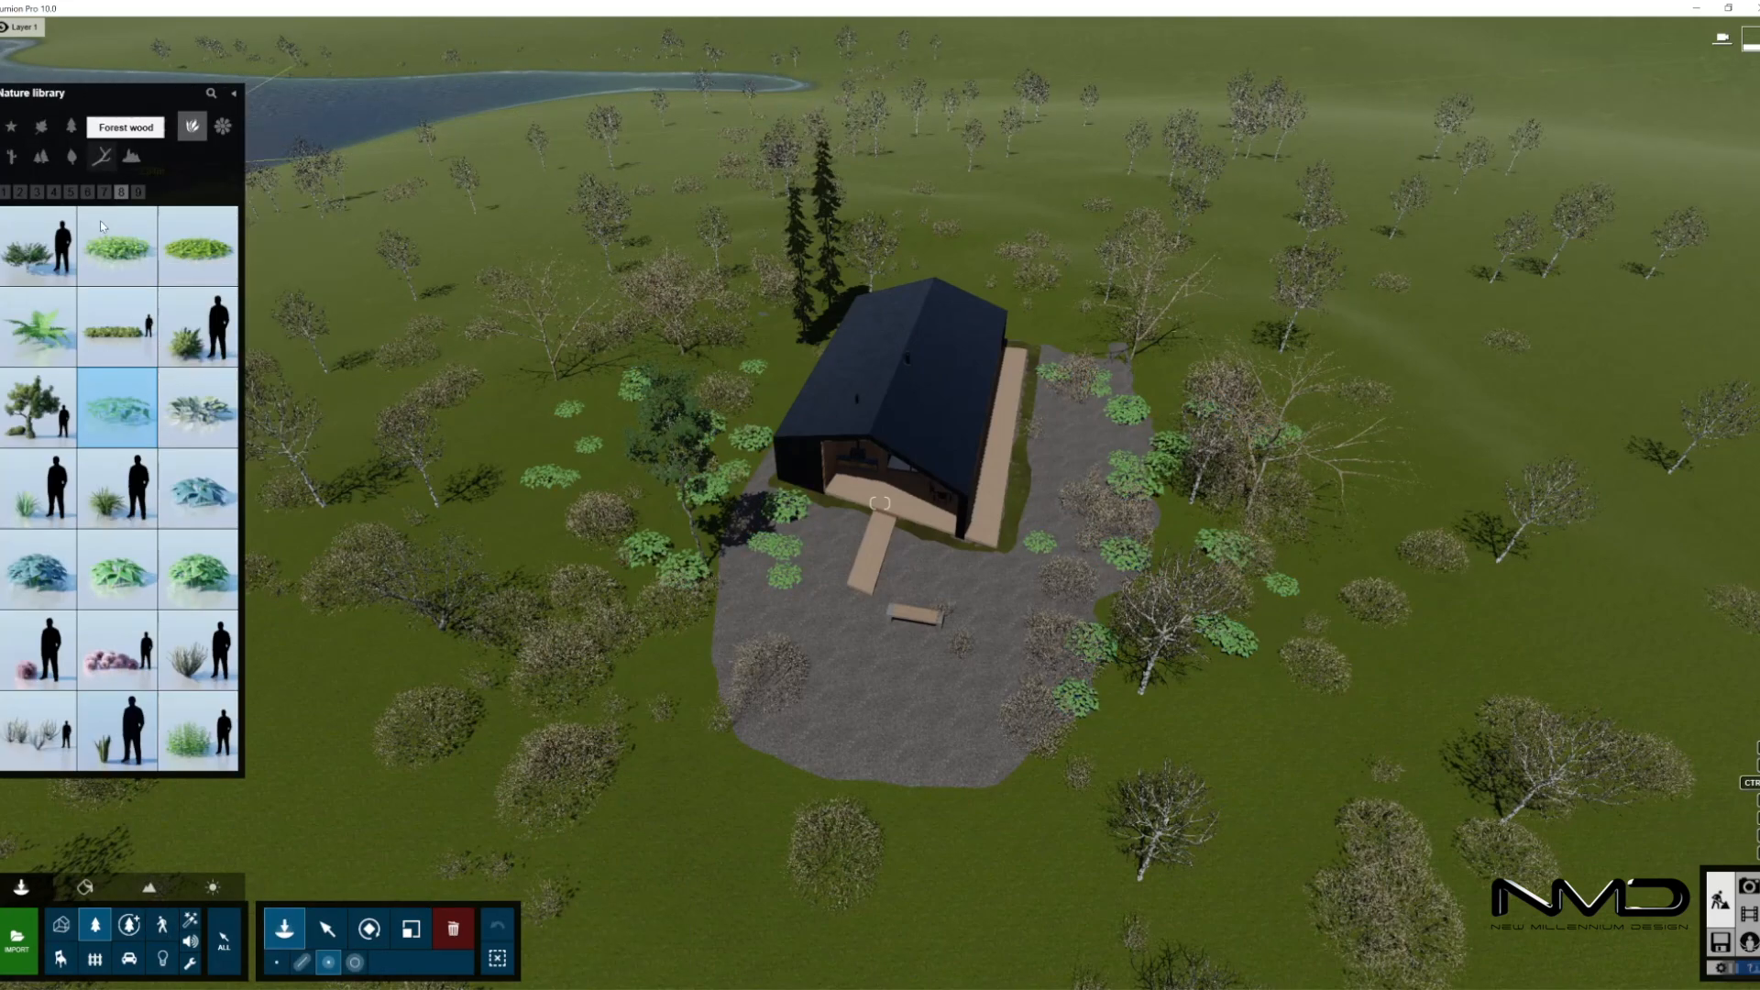
click(87, 192)
click(72, 192)
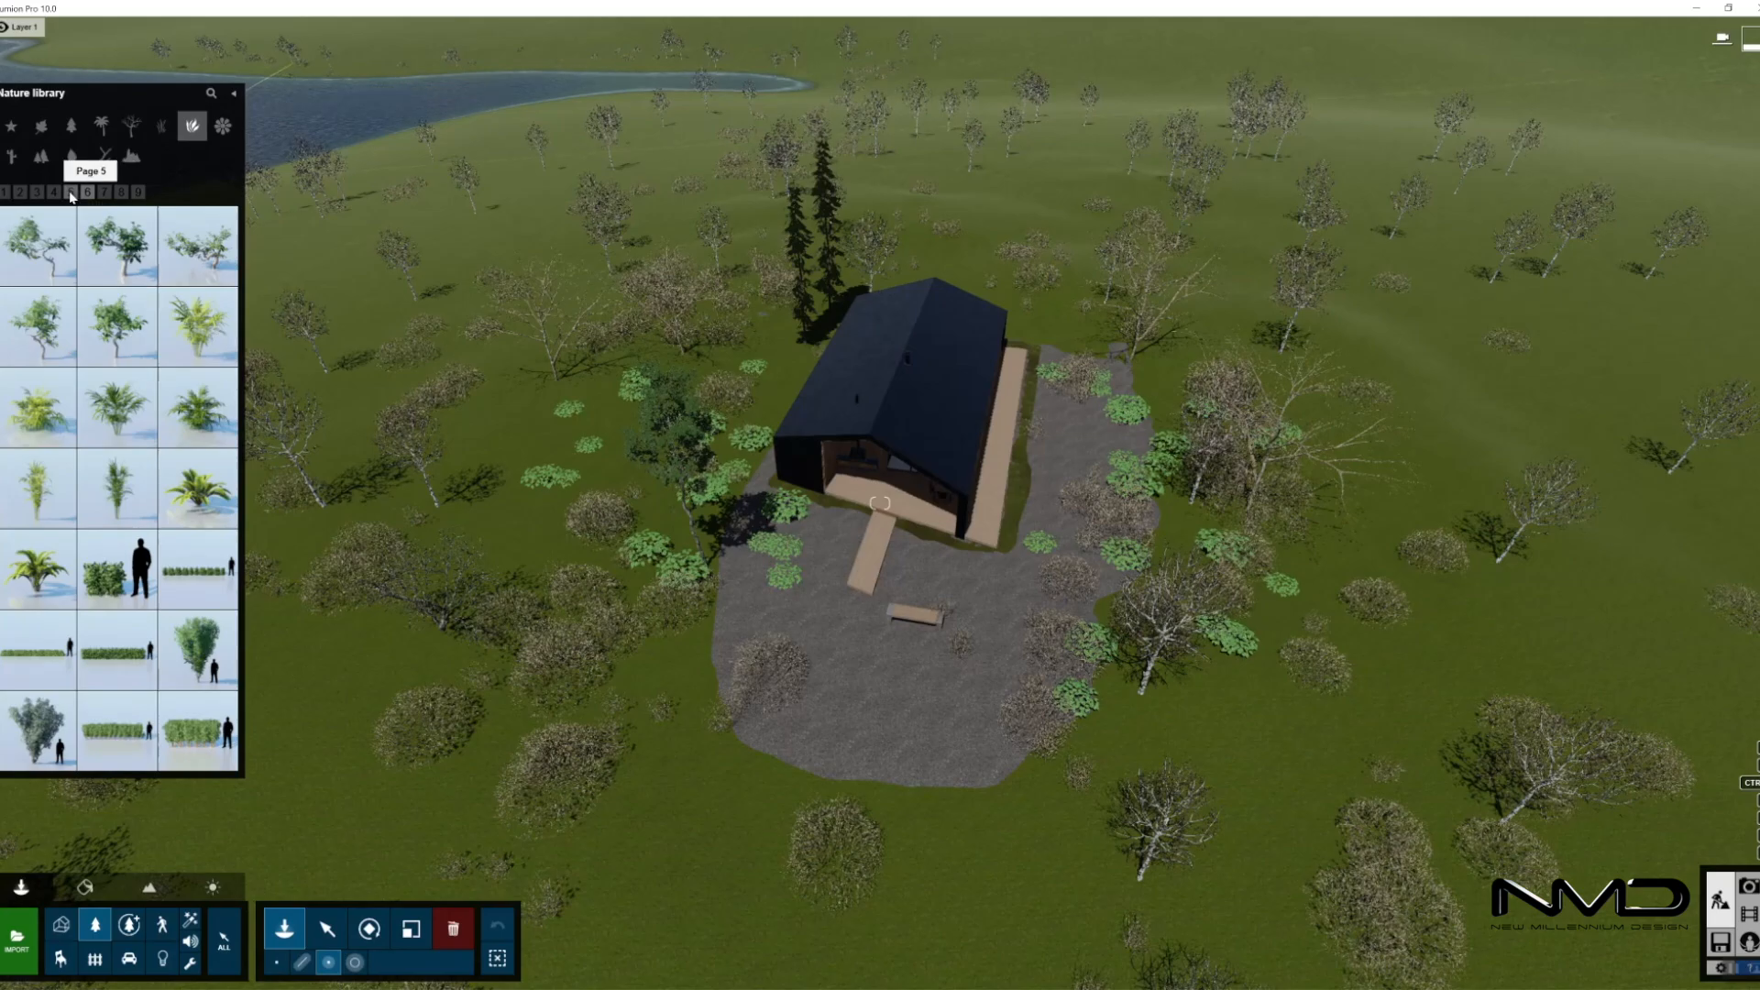
click(53, 192)
click(36, 192)
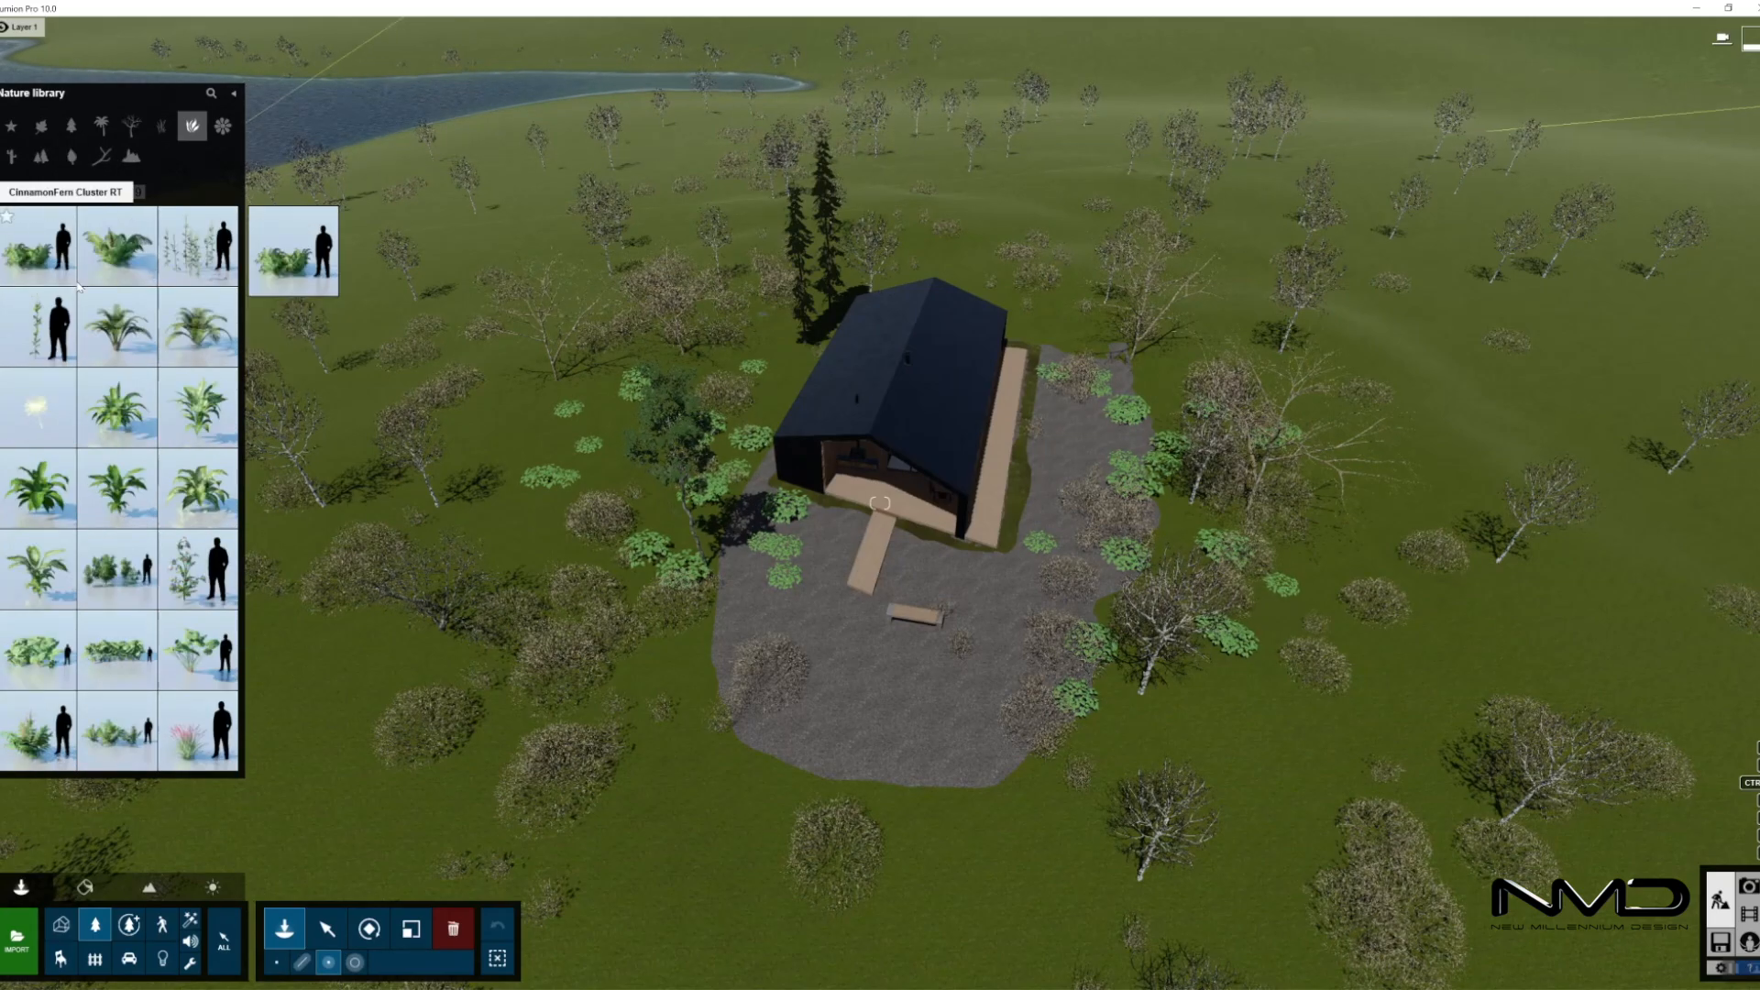
click(1133, 471)
click(652, 602)
click(277, 961)
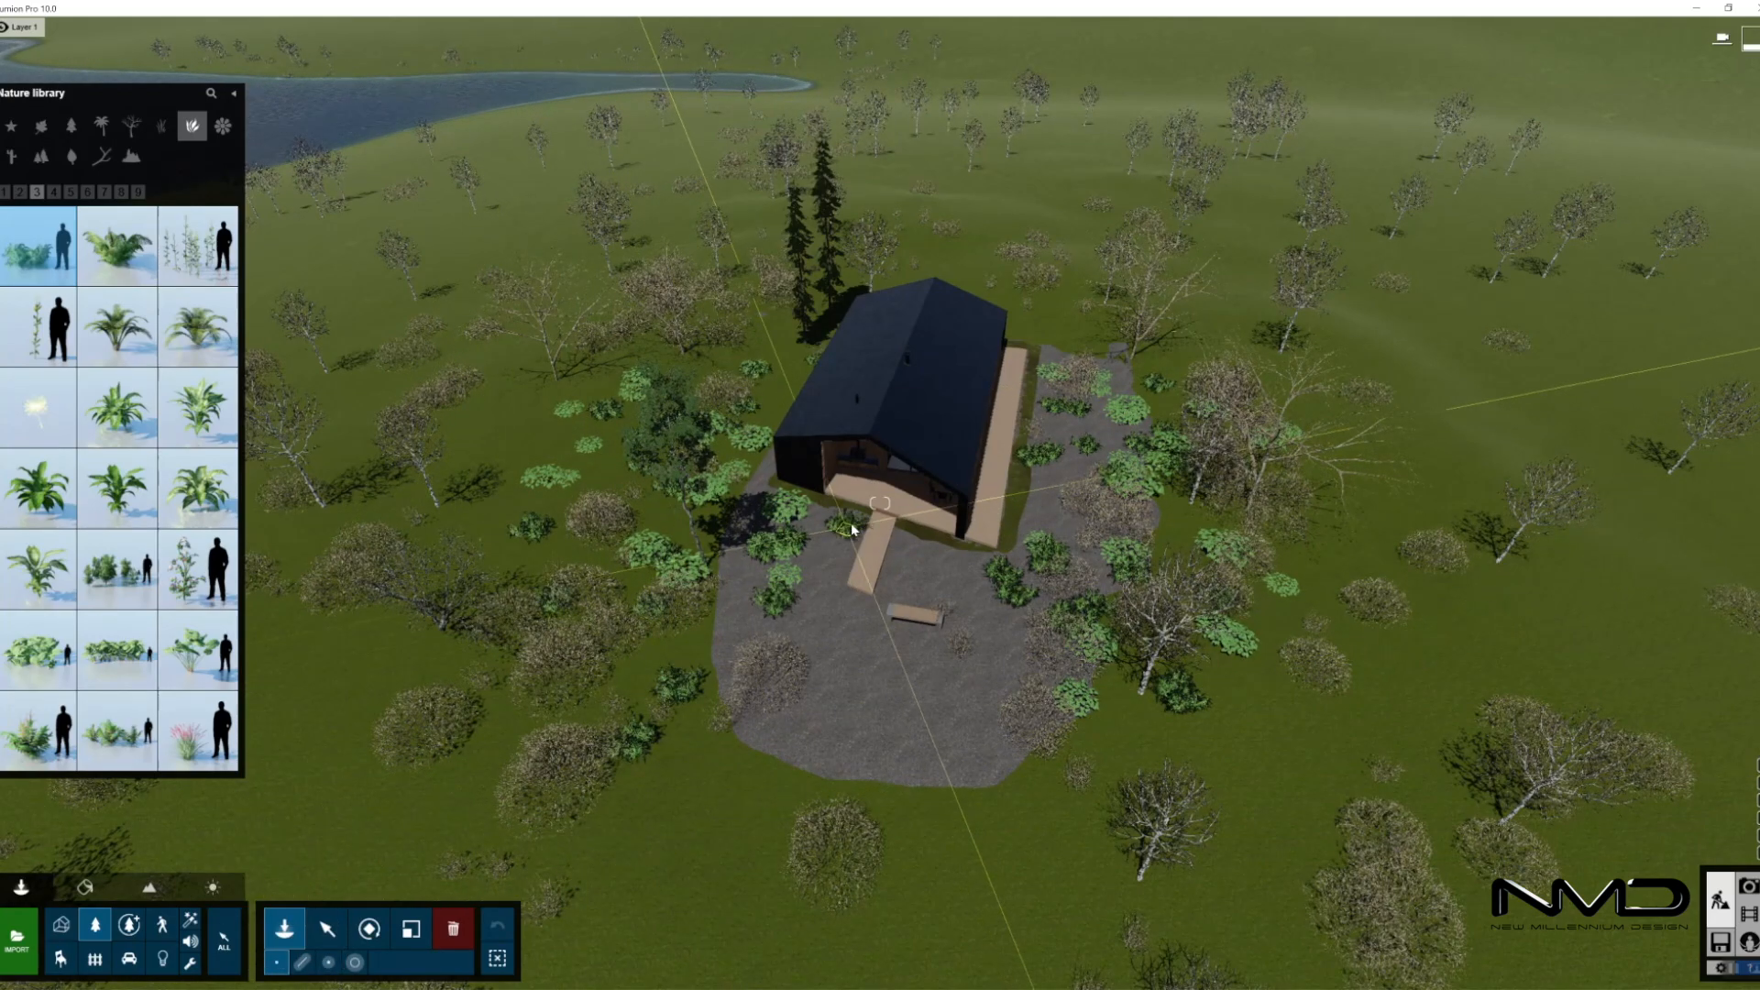
click(903, 543)
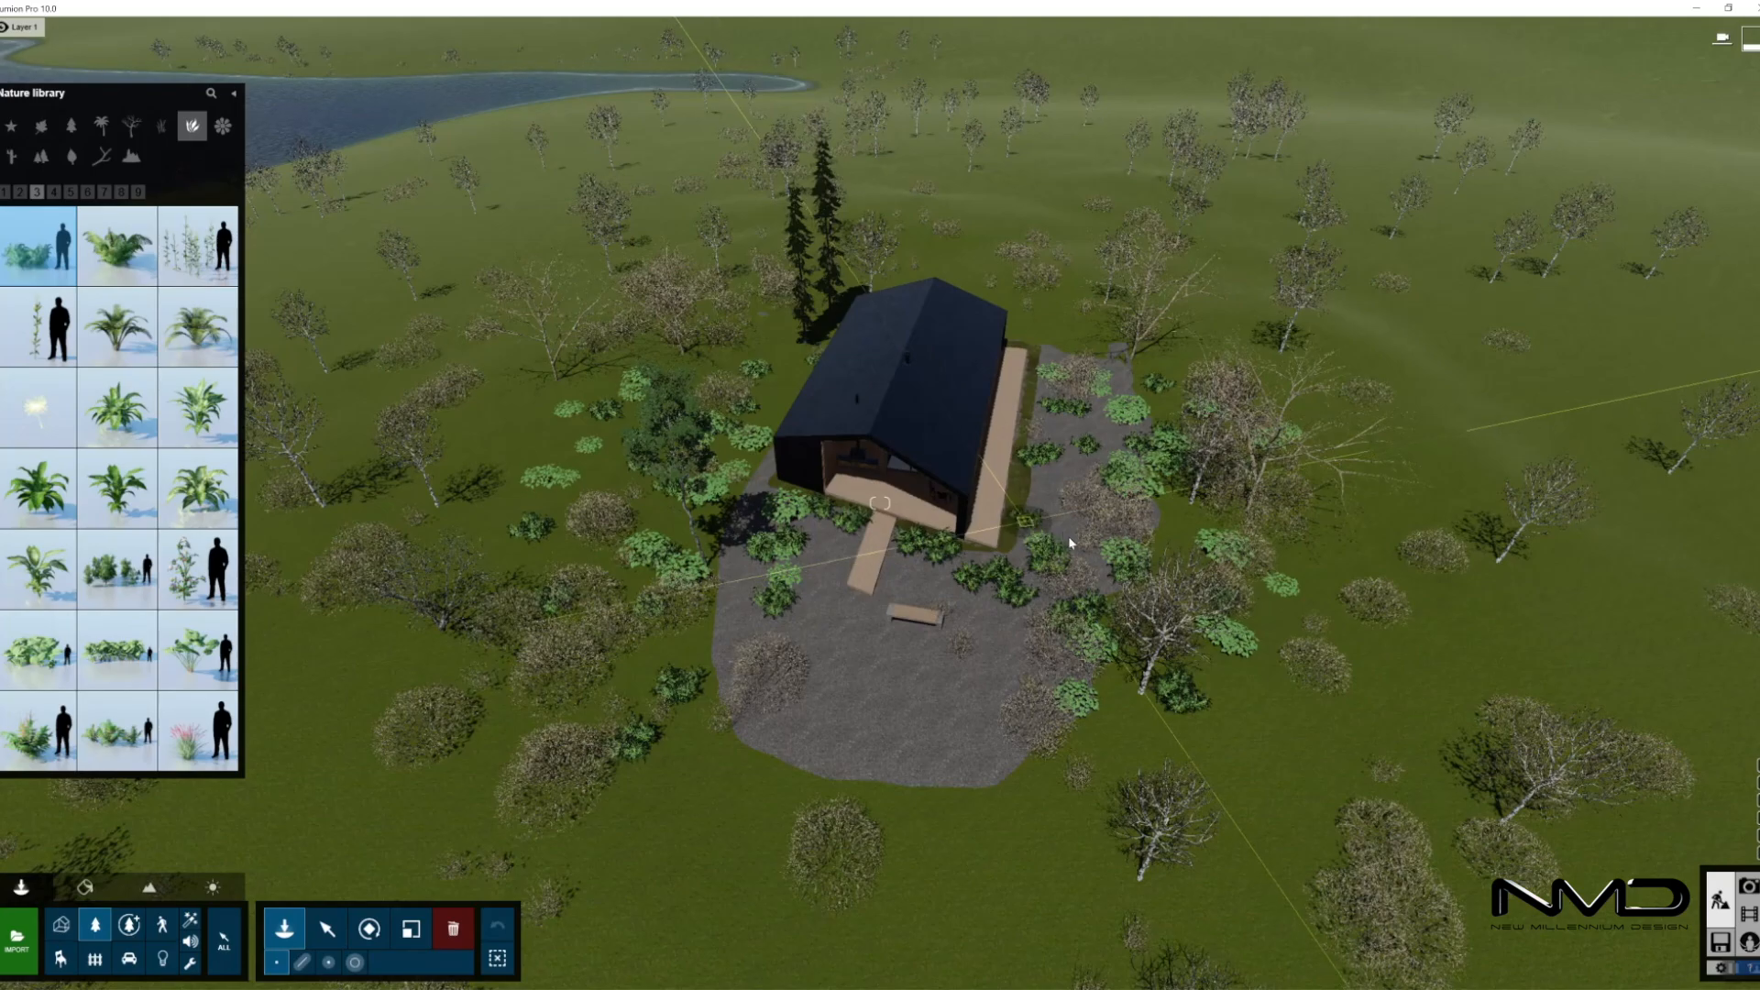
- Scatter Stone 016 boulders in clusters on the grass and gravel edges on both sides of the gravel area
click(131, 155)
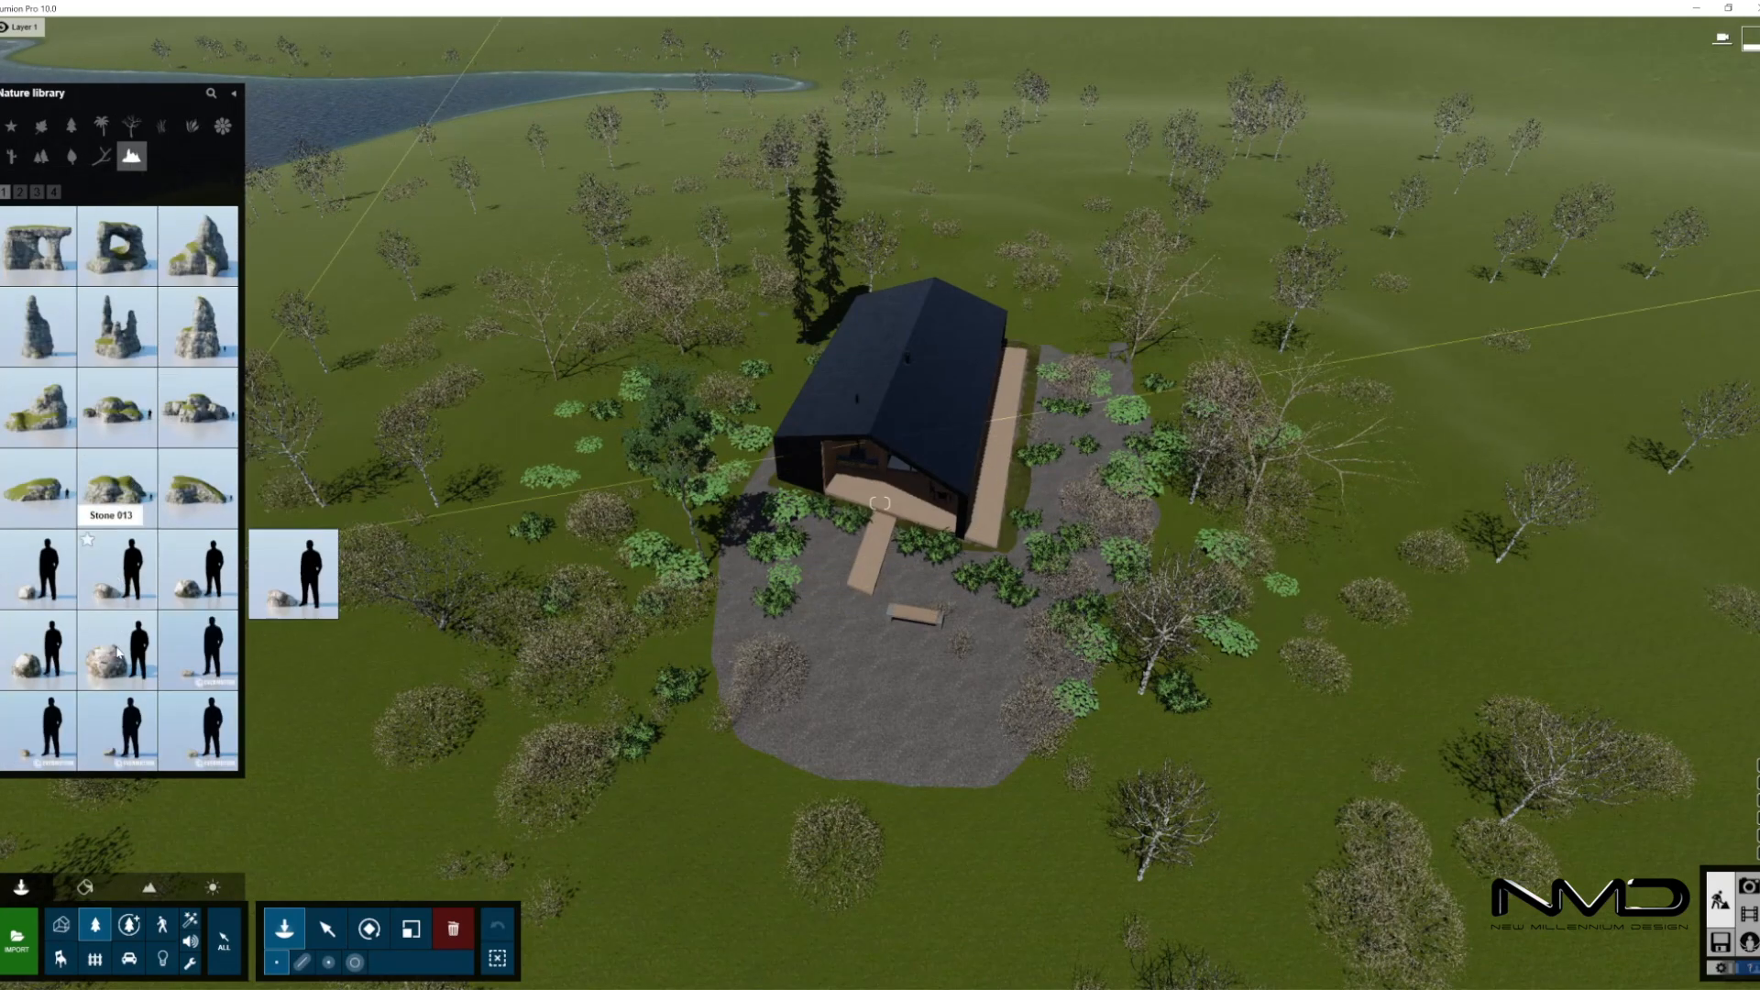
click(110, 681)
click(328, 962)
click(582, 573)
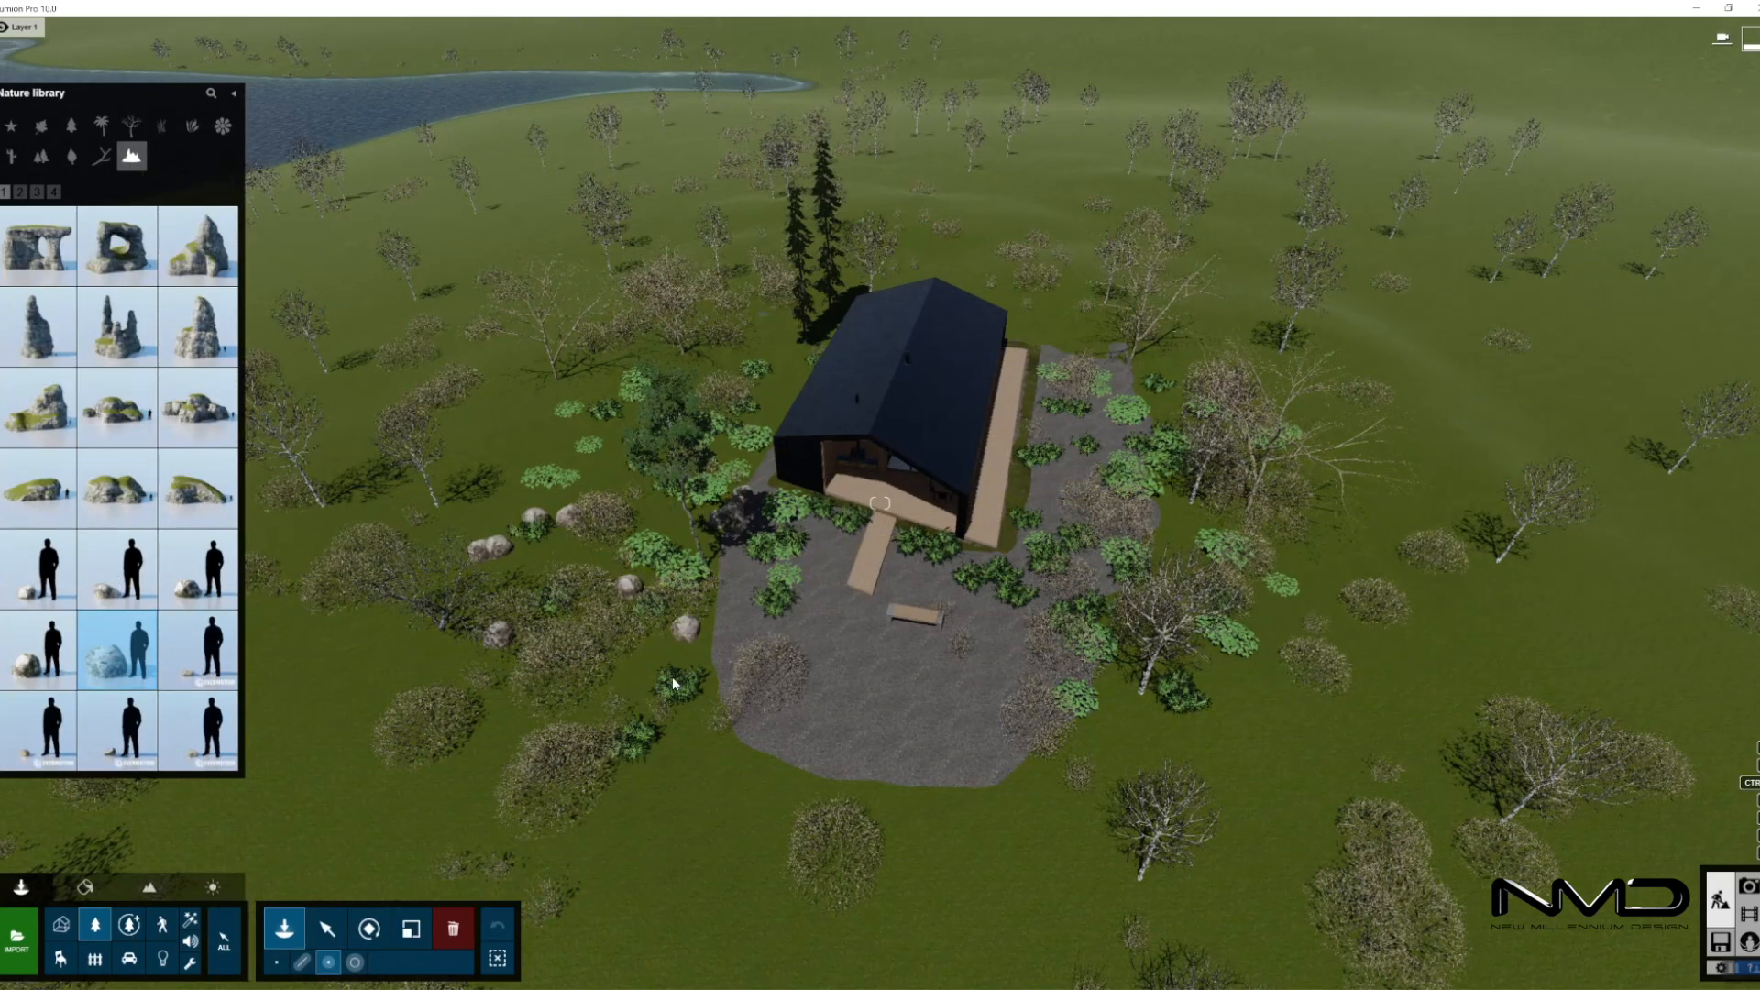
click(1105, 704)
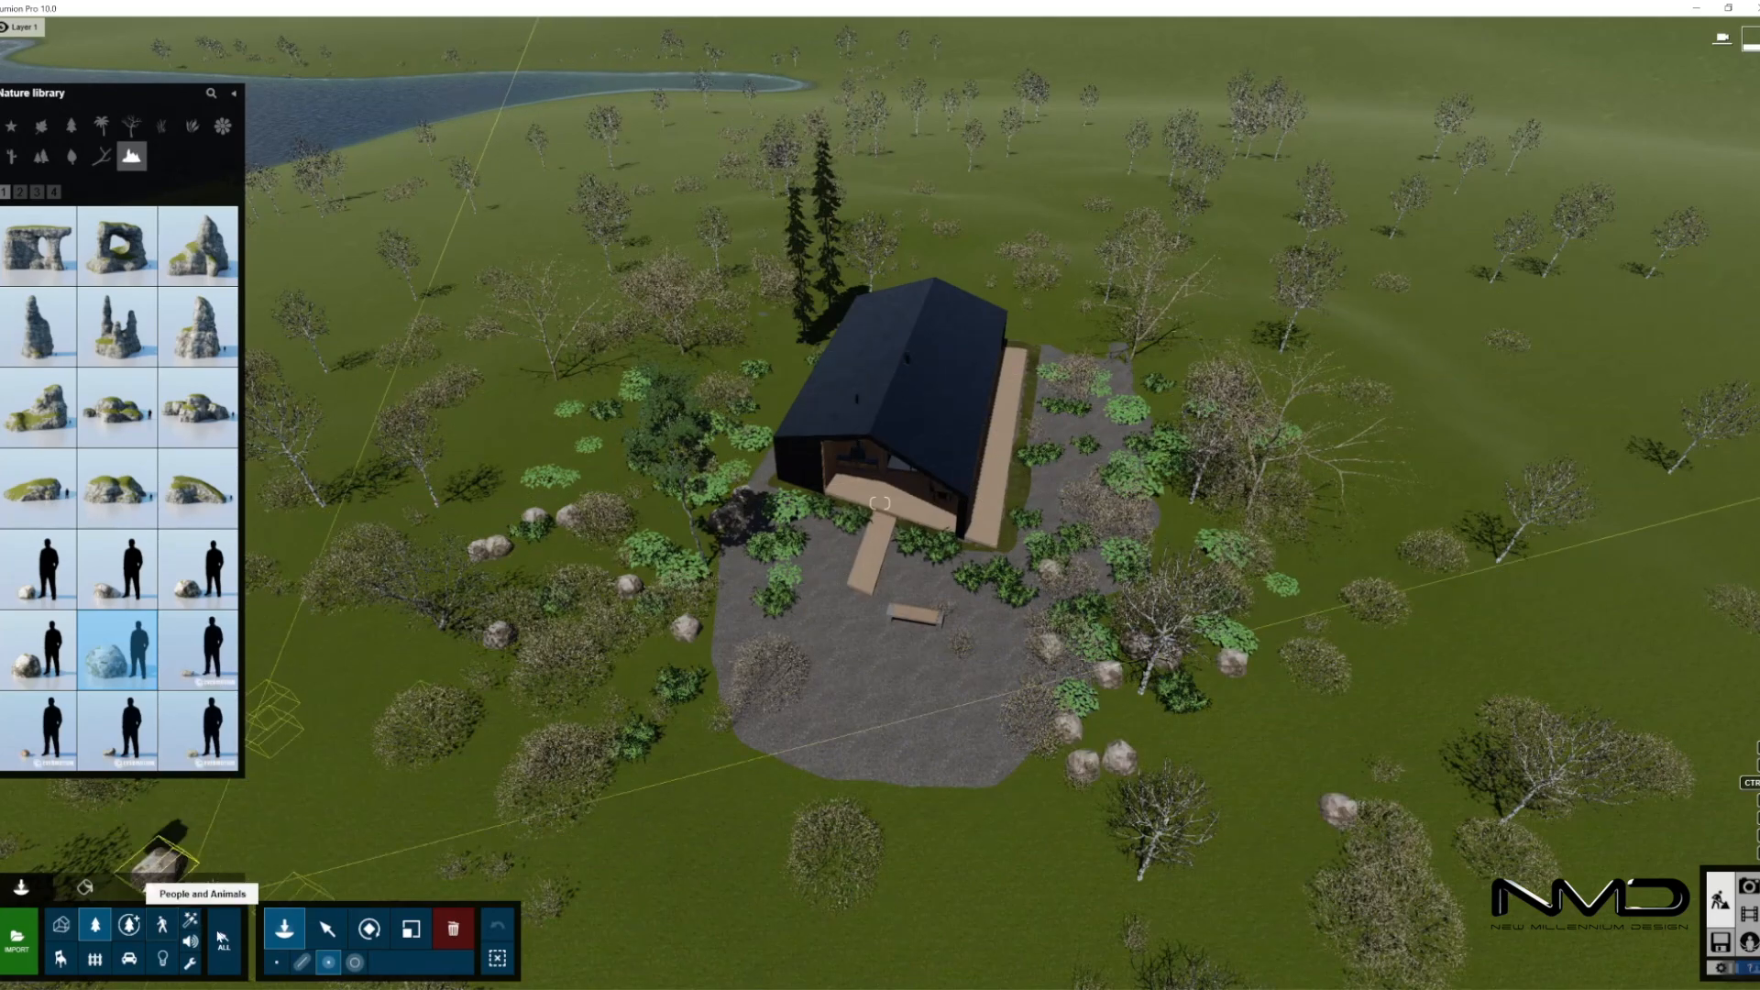
- Move several Stone 016 boulders to better spots nearer the bungalow and vary the sizes of all of them
click(329, 929)
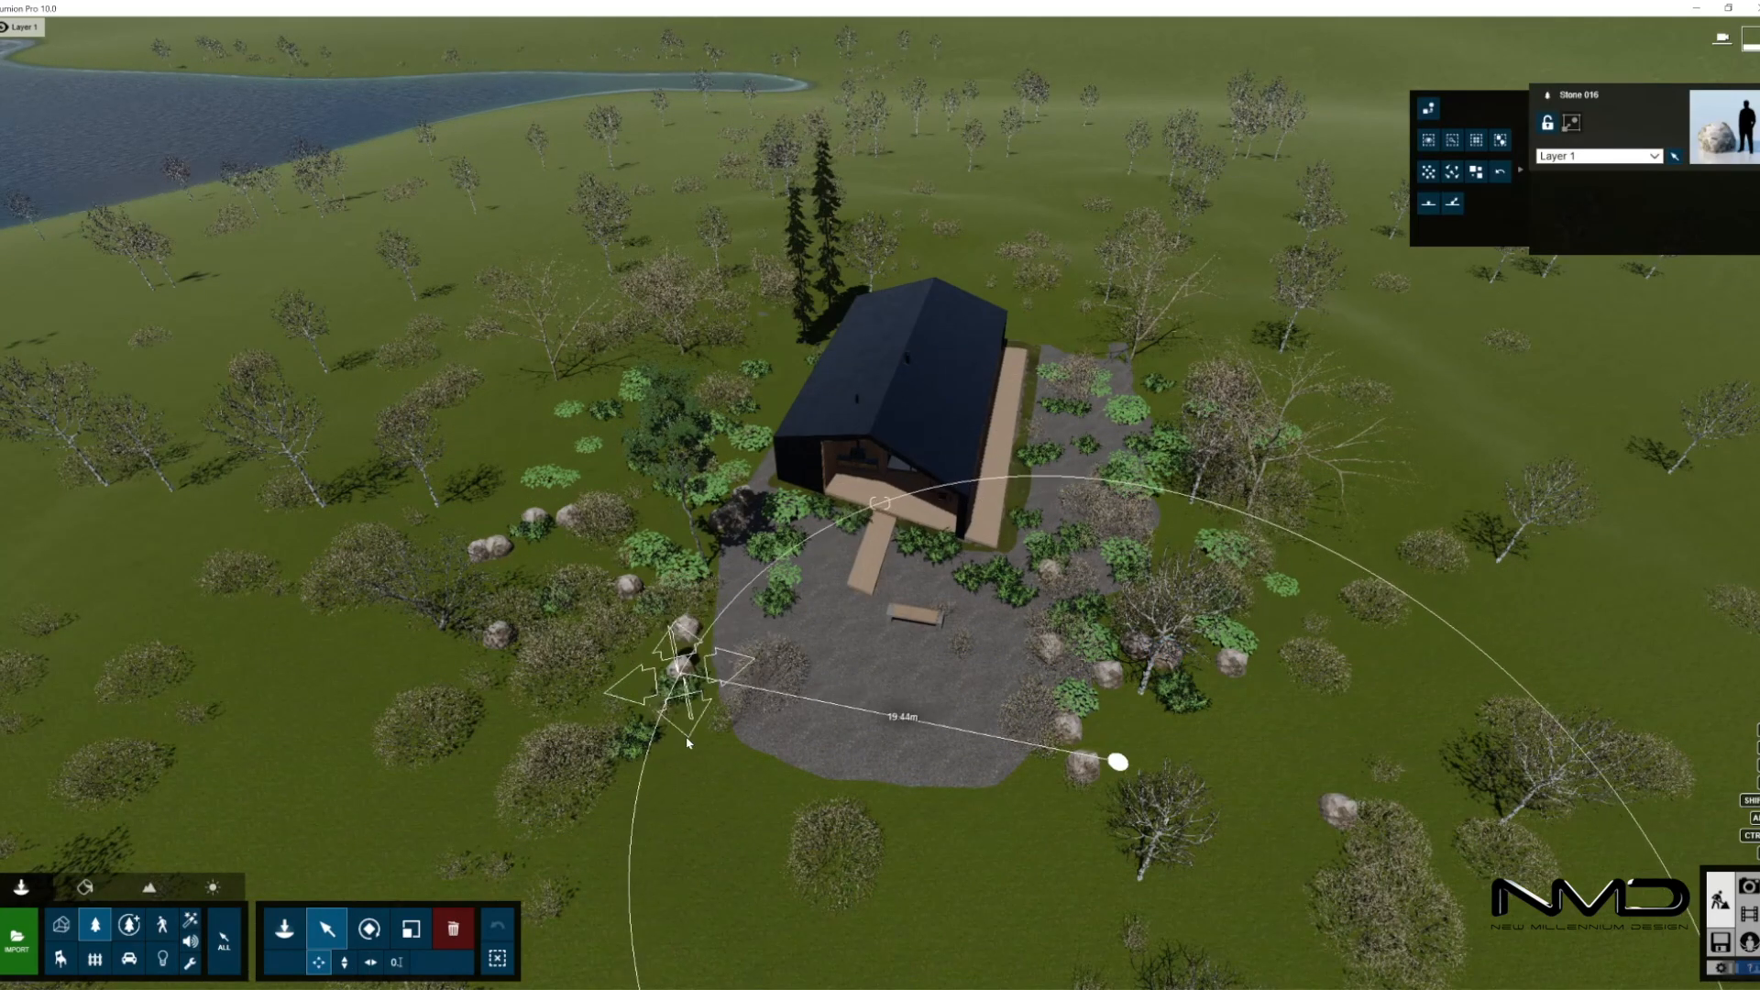
drag(1065, 731, 1049, 495)
drag(1166, 658, 1175, 539)
drag(1230, 665, 1117, 603)
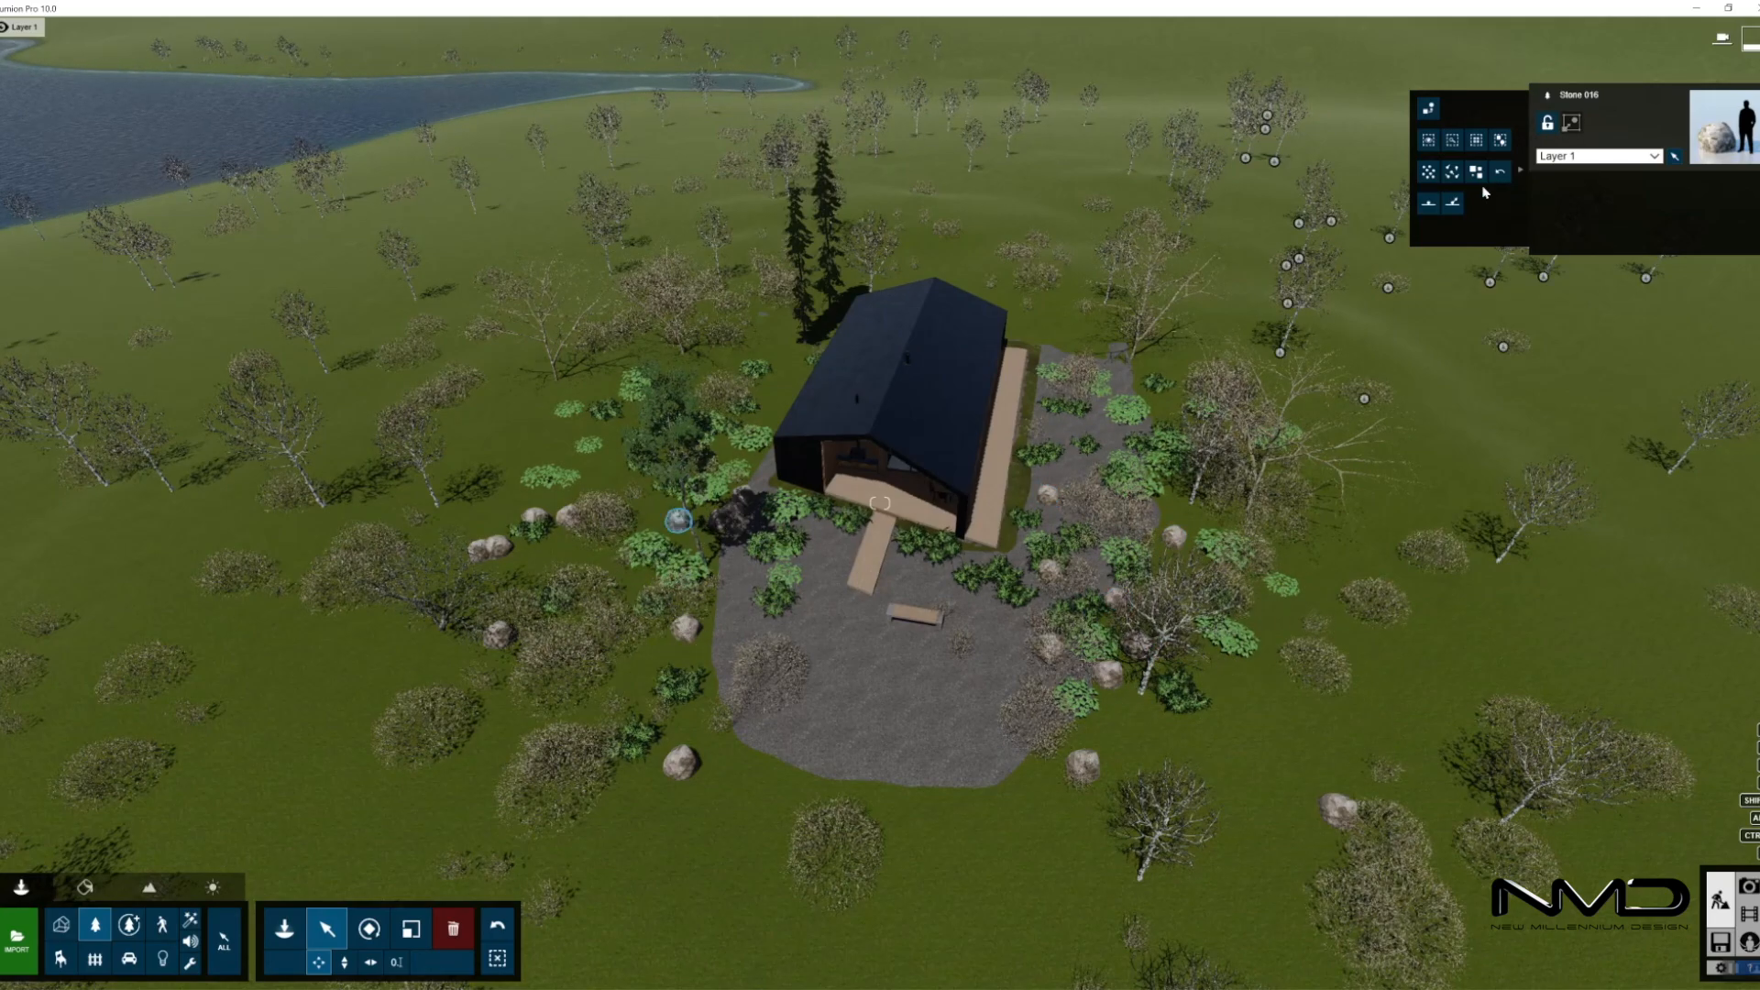
click(1476, 141)
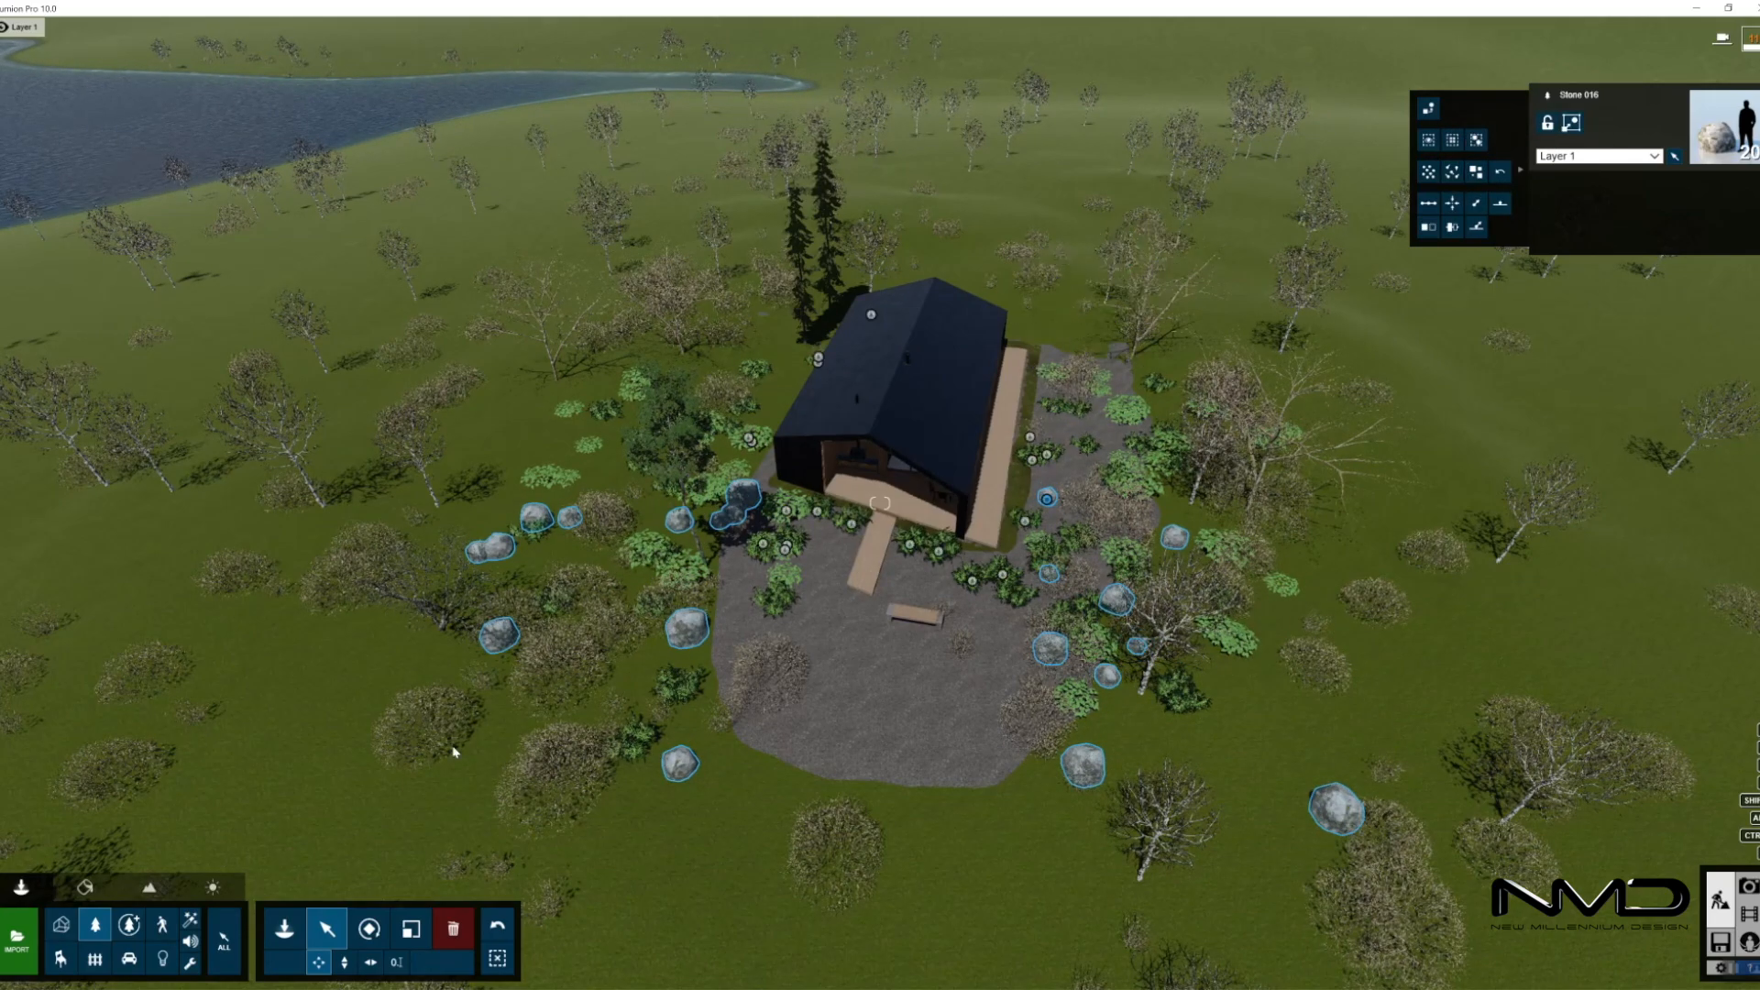
- Place rounded stones one by one in a ring on the gravel in front of the bench as a fire pit
click(284, 929)
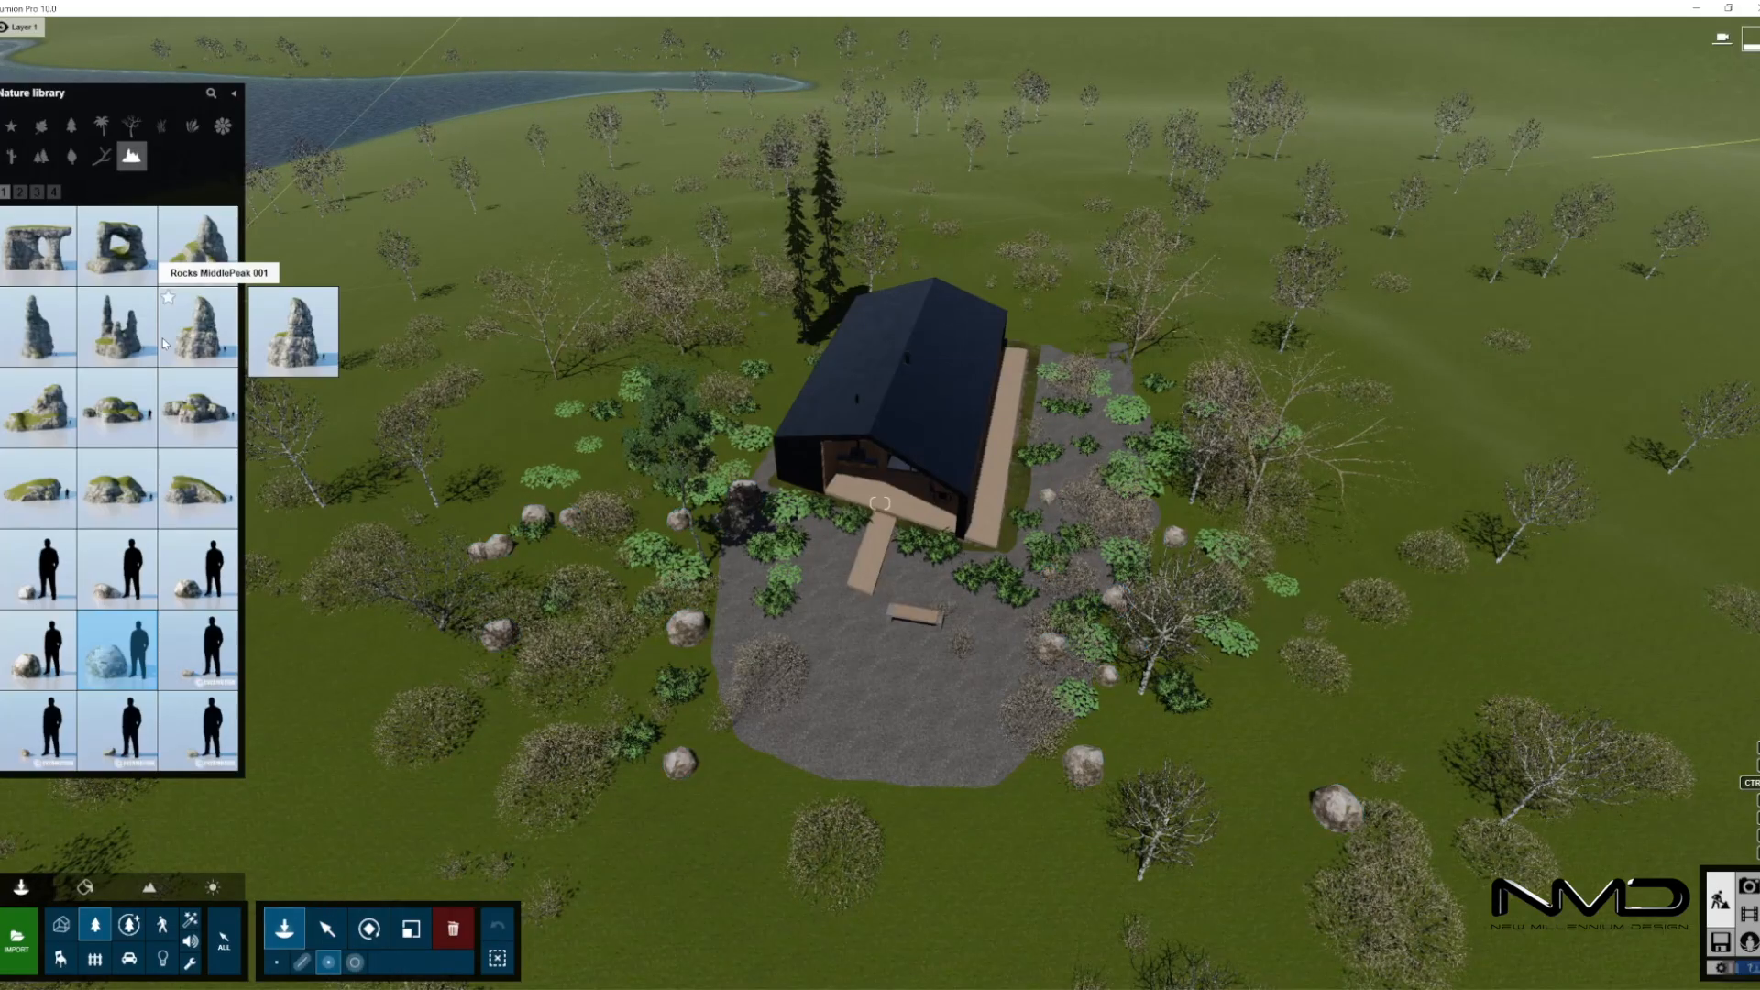
click(44, 573)
right_drag(864, 785, 899, 802)
key(w)
key(s)
click(275, 962)
click(789, 825)
click(912, 885)
click(834, 937)
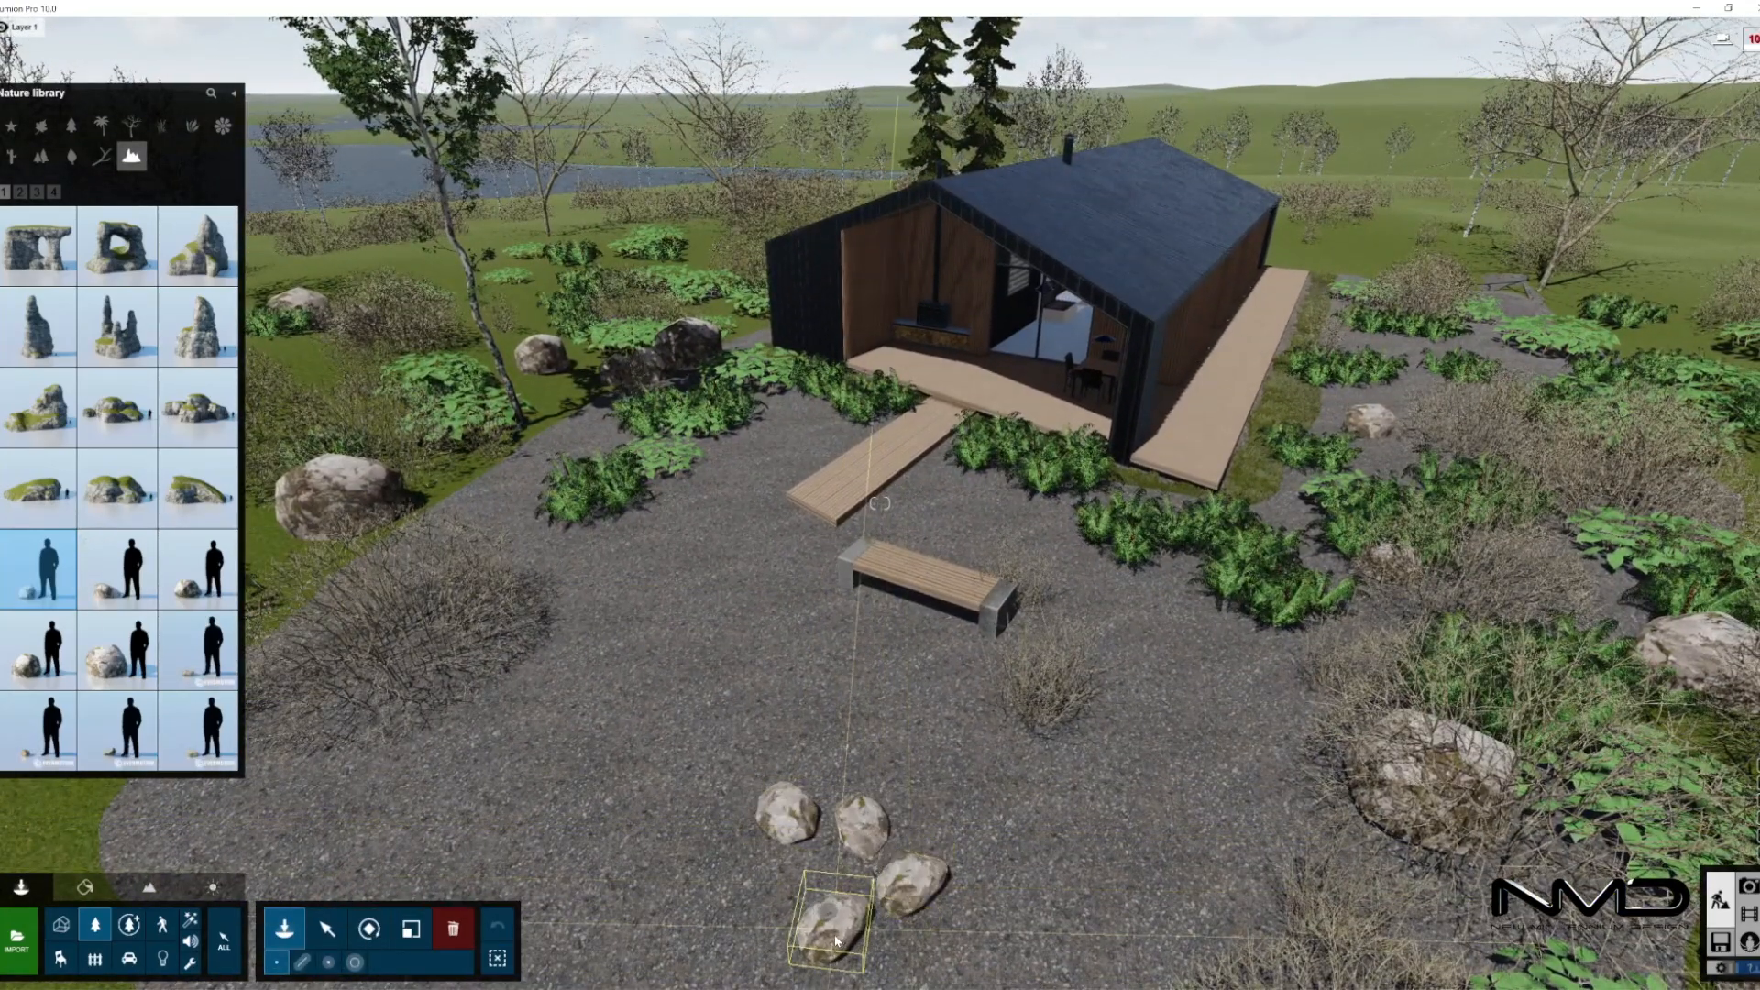
- Fill the gaps in the fire-pit ring with smaller stones, including Stone 017
click(184, 680)
click(734, 862)
click(827, 823)
click(902, 855)
click(773, 928)
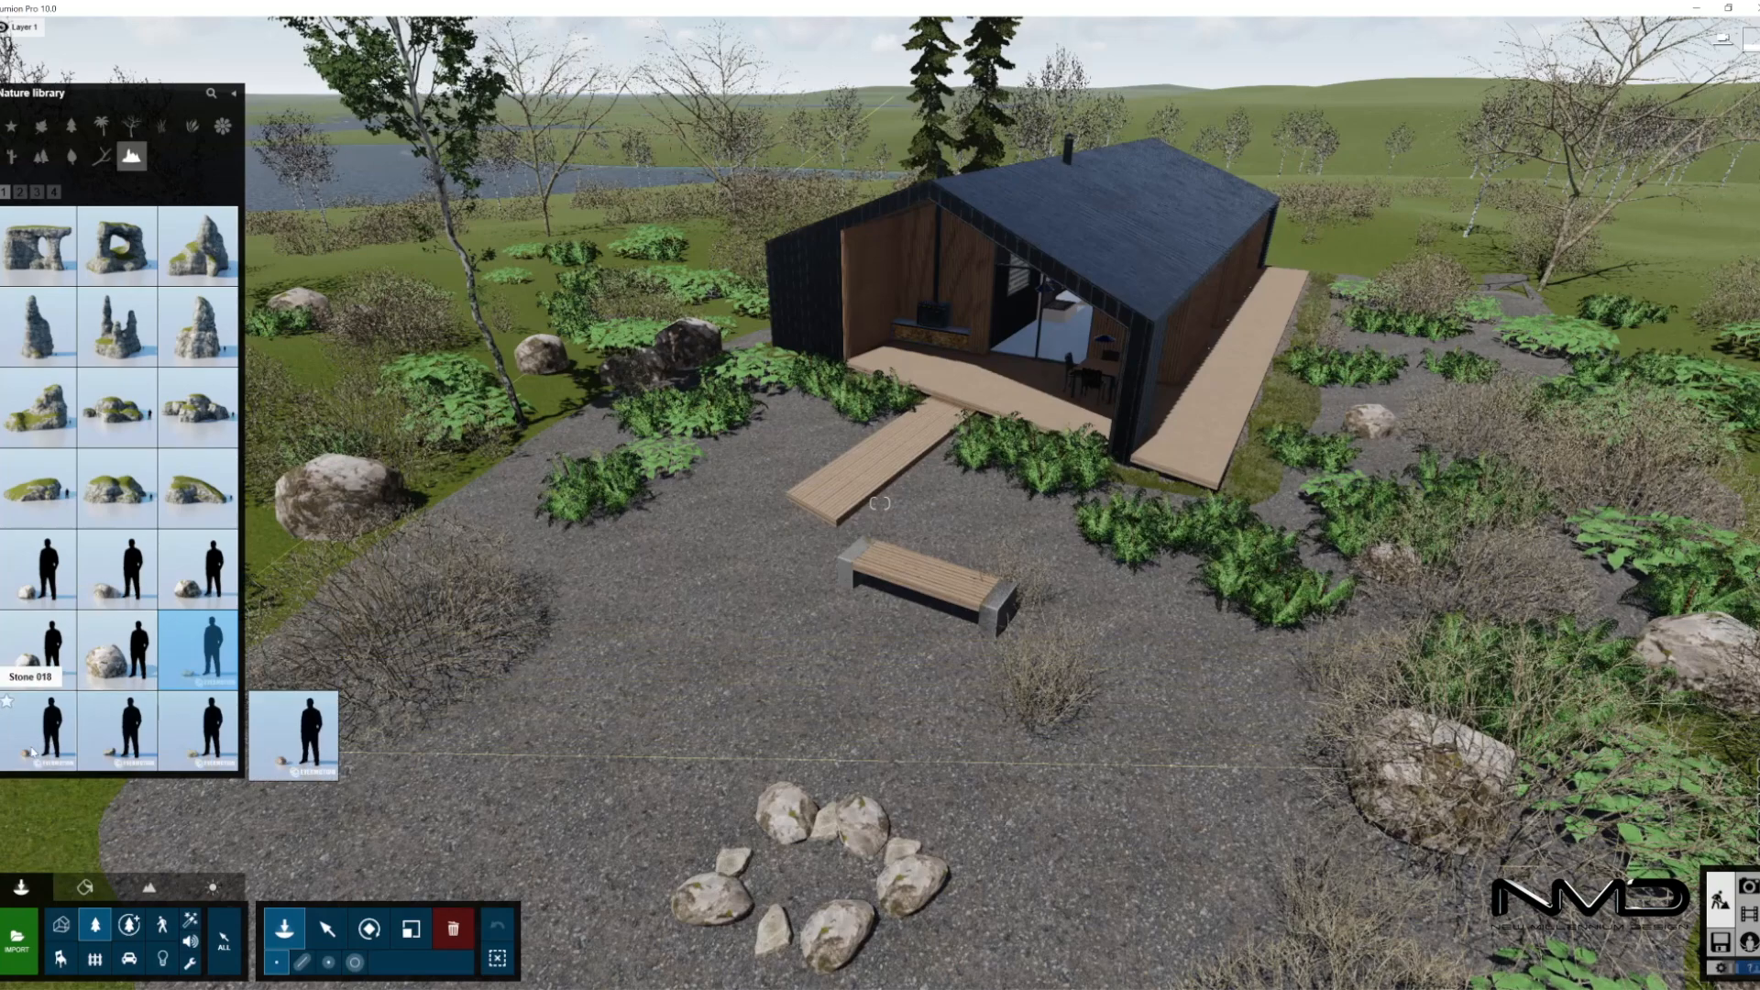
click(197, 730)
click(874, 862)
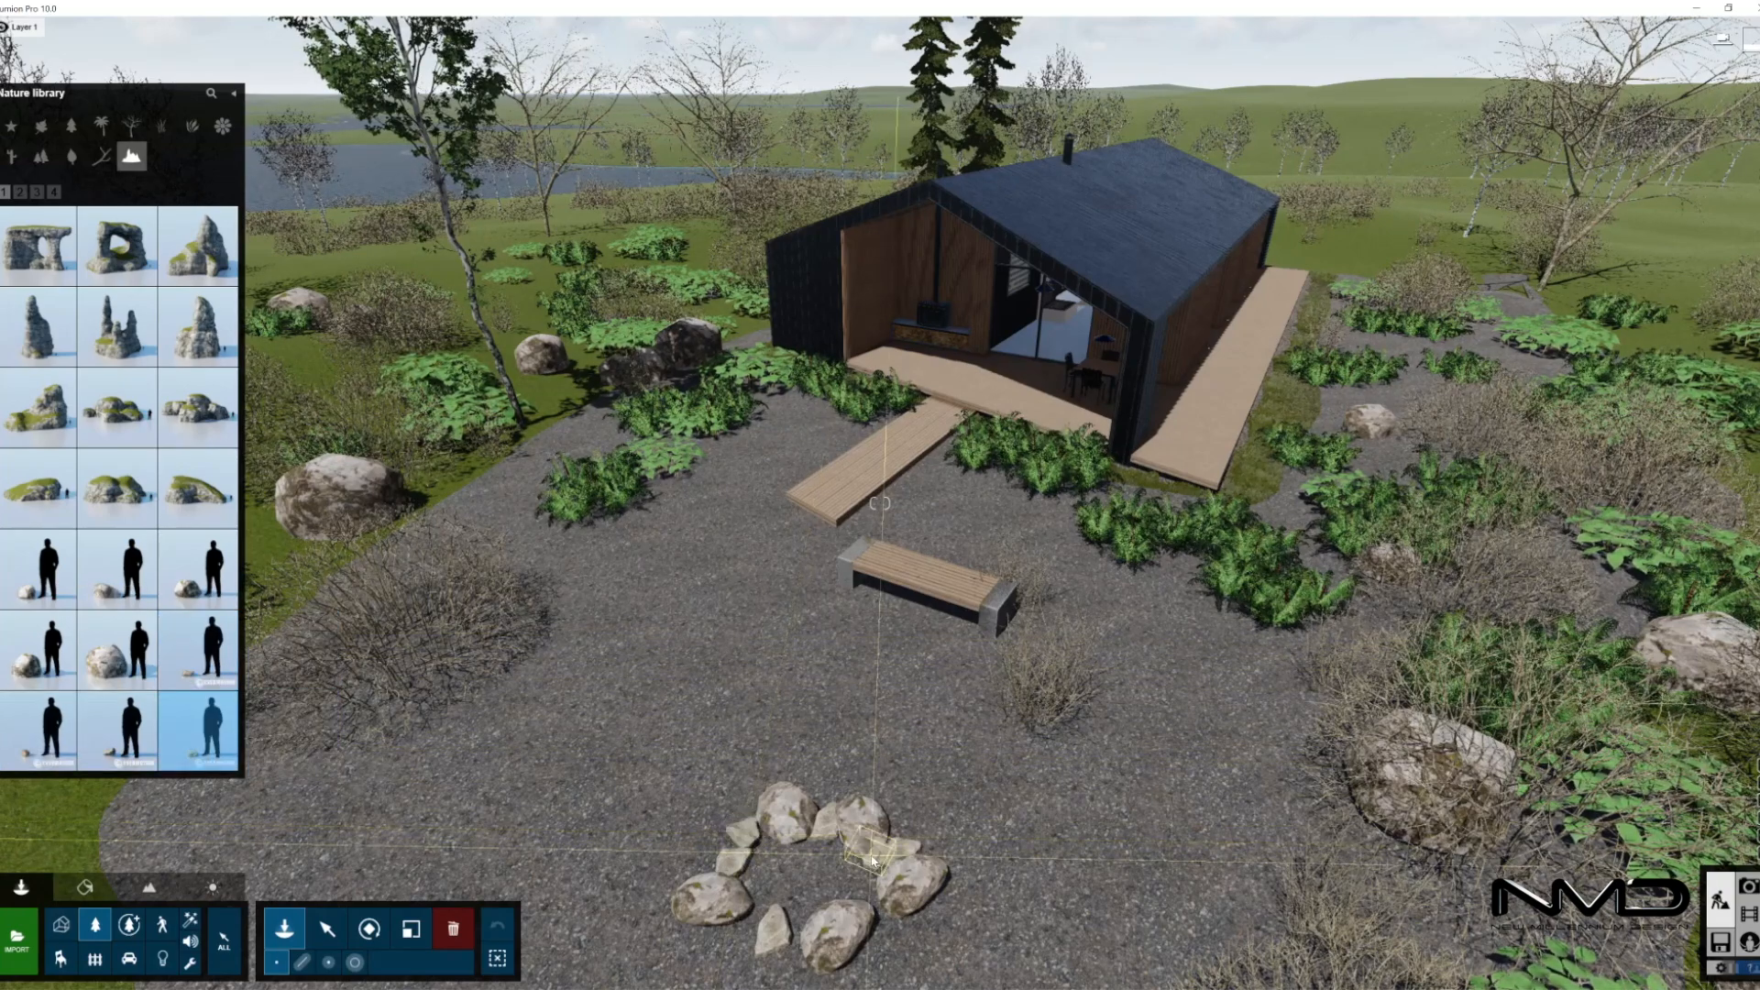
- Select all the Stone 017 pieces in the fire-pit ring, scale them up and randomize their rotation
key(m)
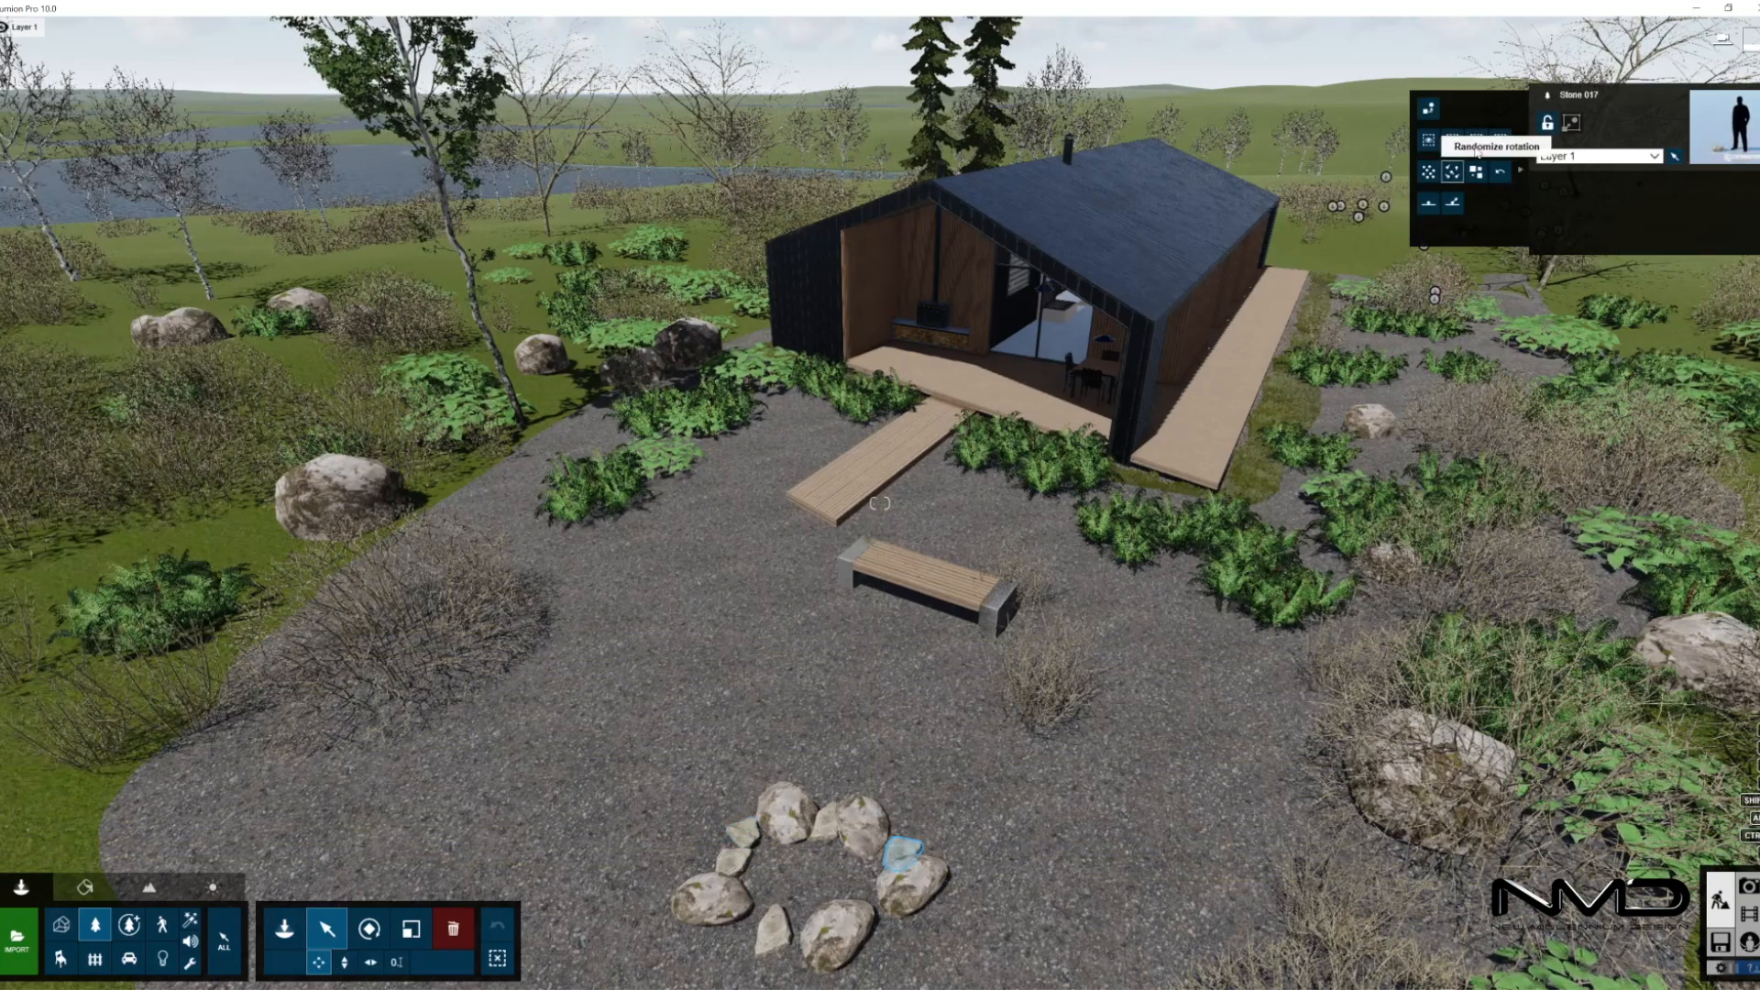
click(1477, 142)
key(l)
drag(902, 862, 918, 835)
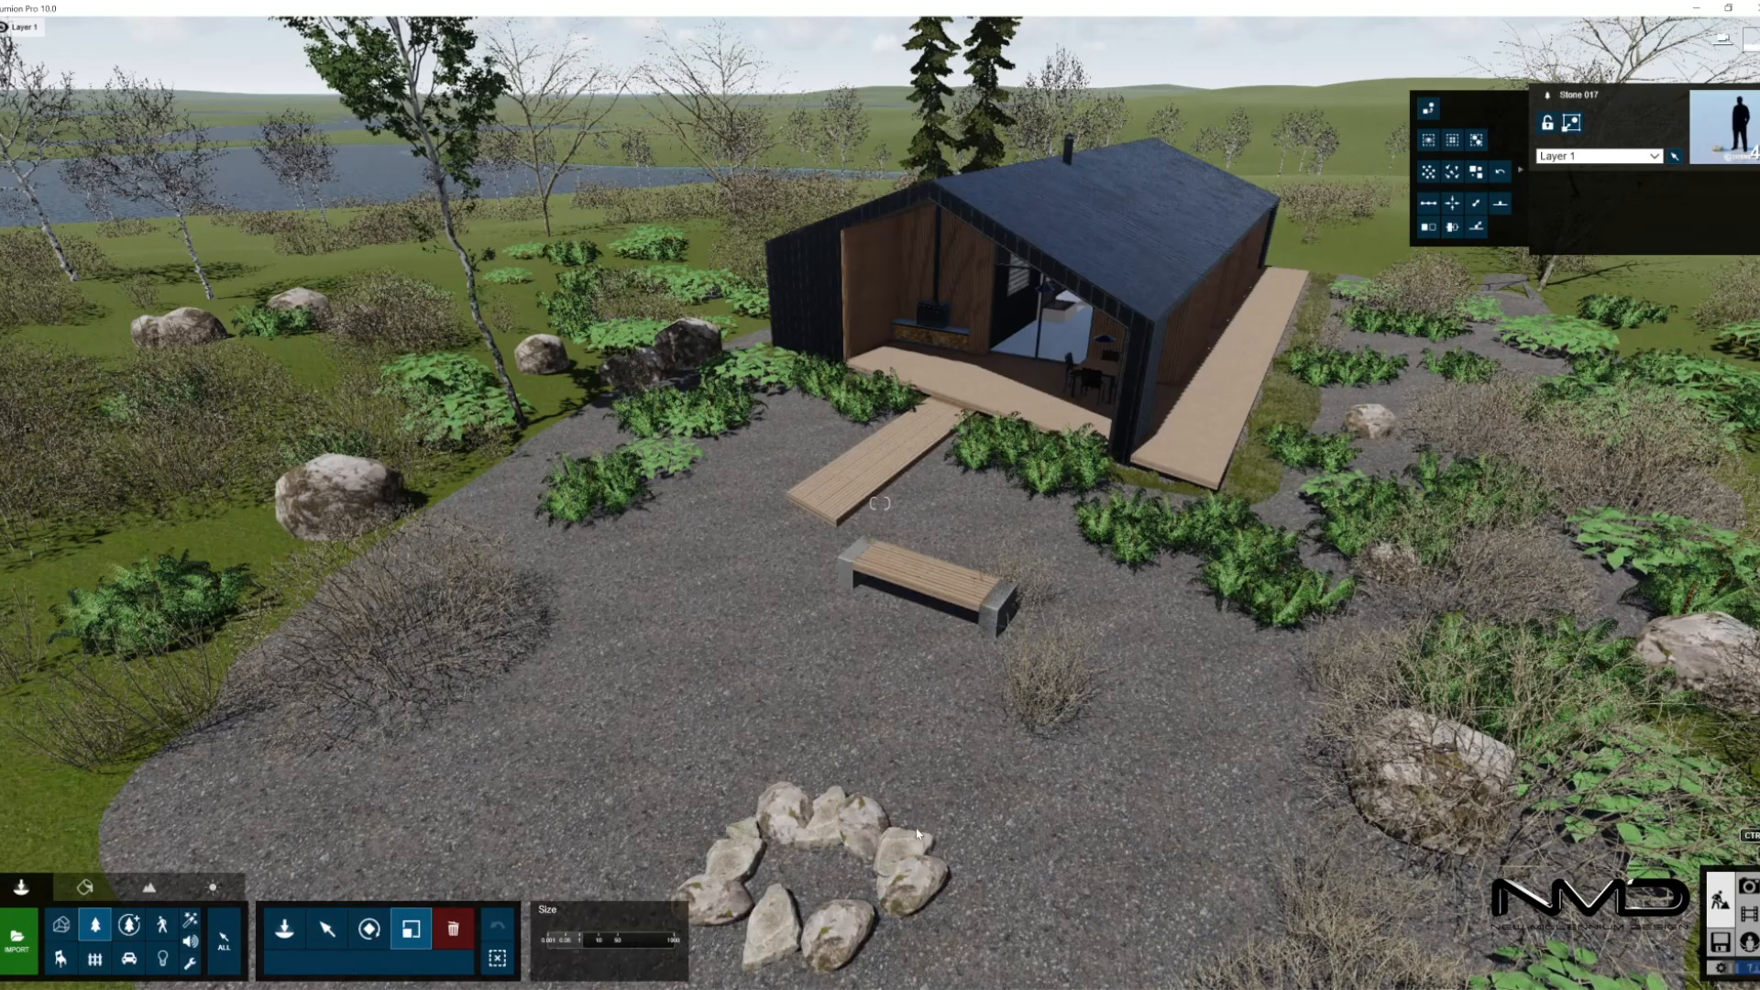
click(1454, 174)
- Place a fire effect in the centre of the fire-pit stone ring
right_drag(1043, 616, 1118, 616)
key(s)
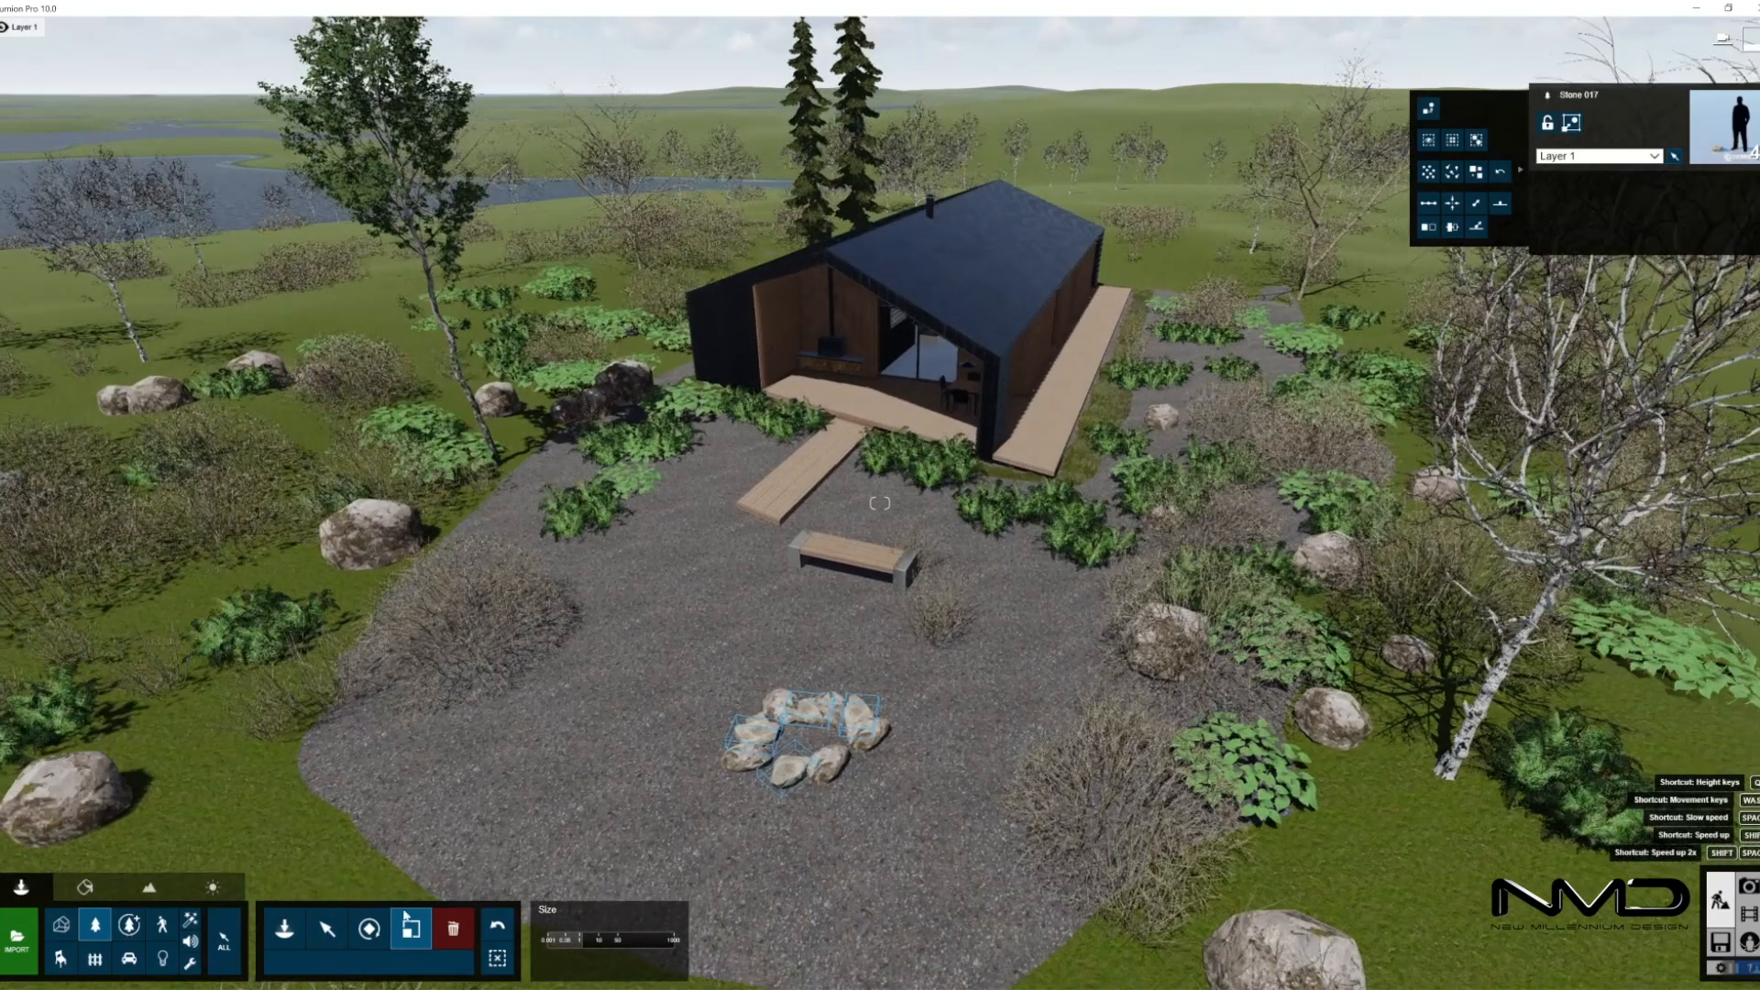
click(287, 924)
click(195, 912)
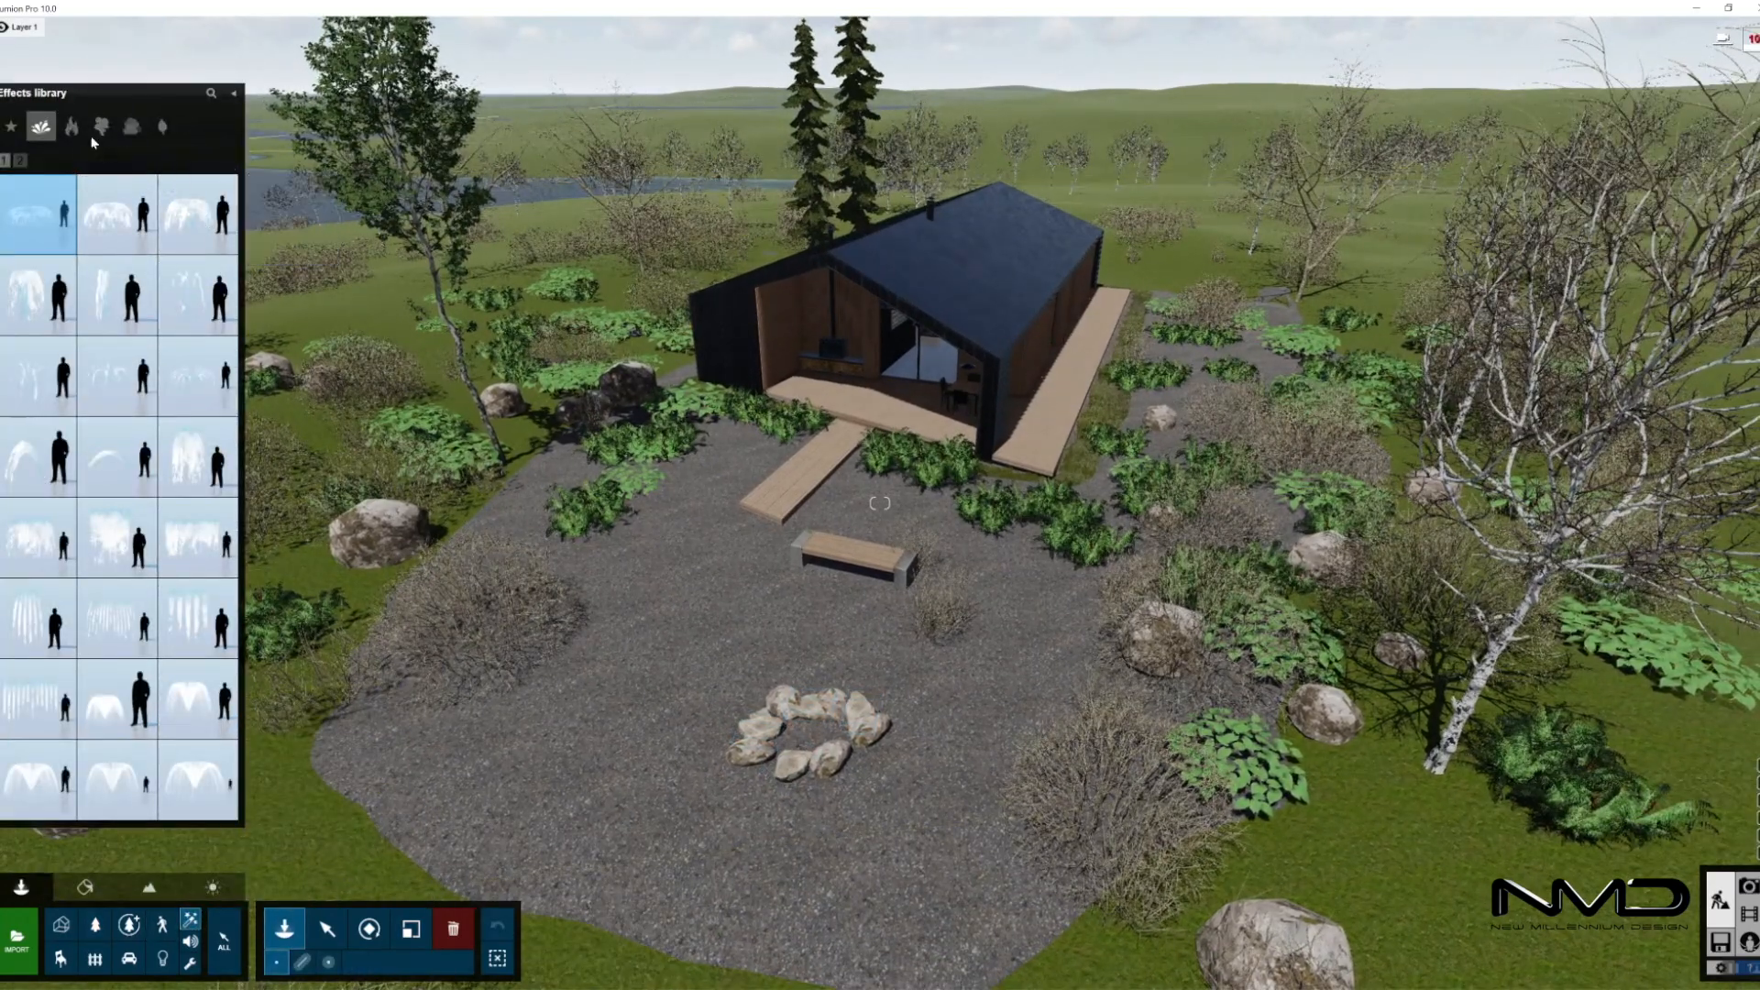
click(70, 128)
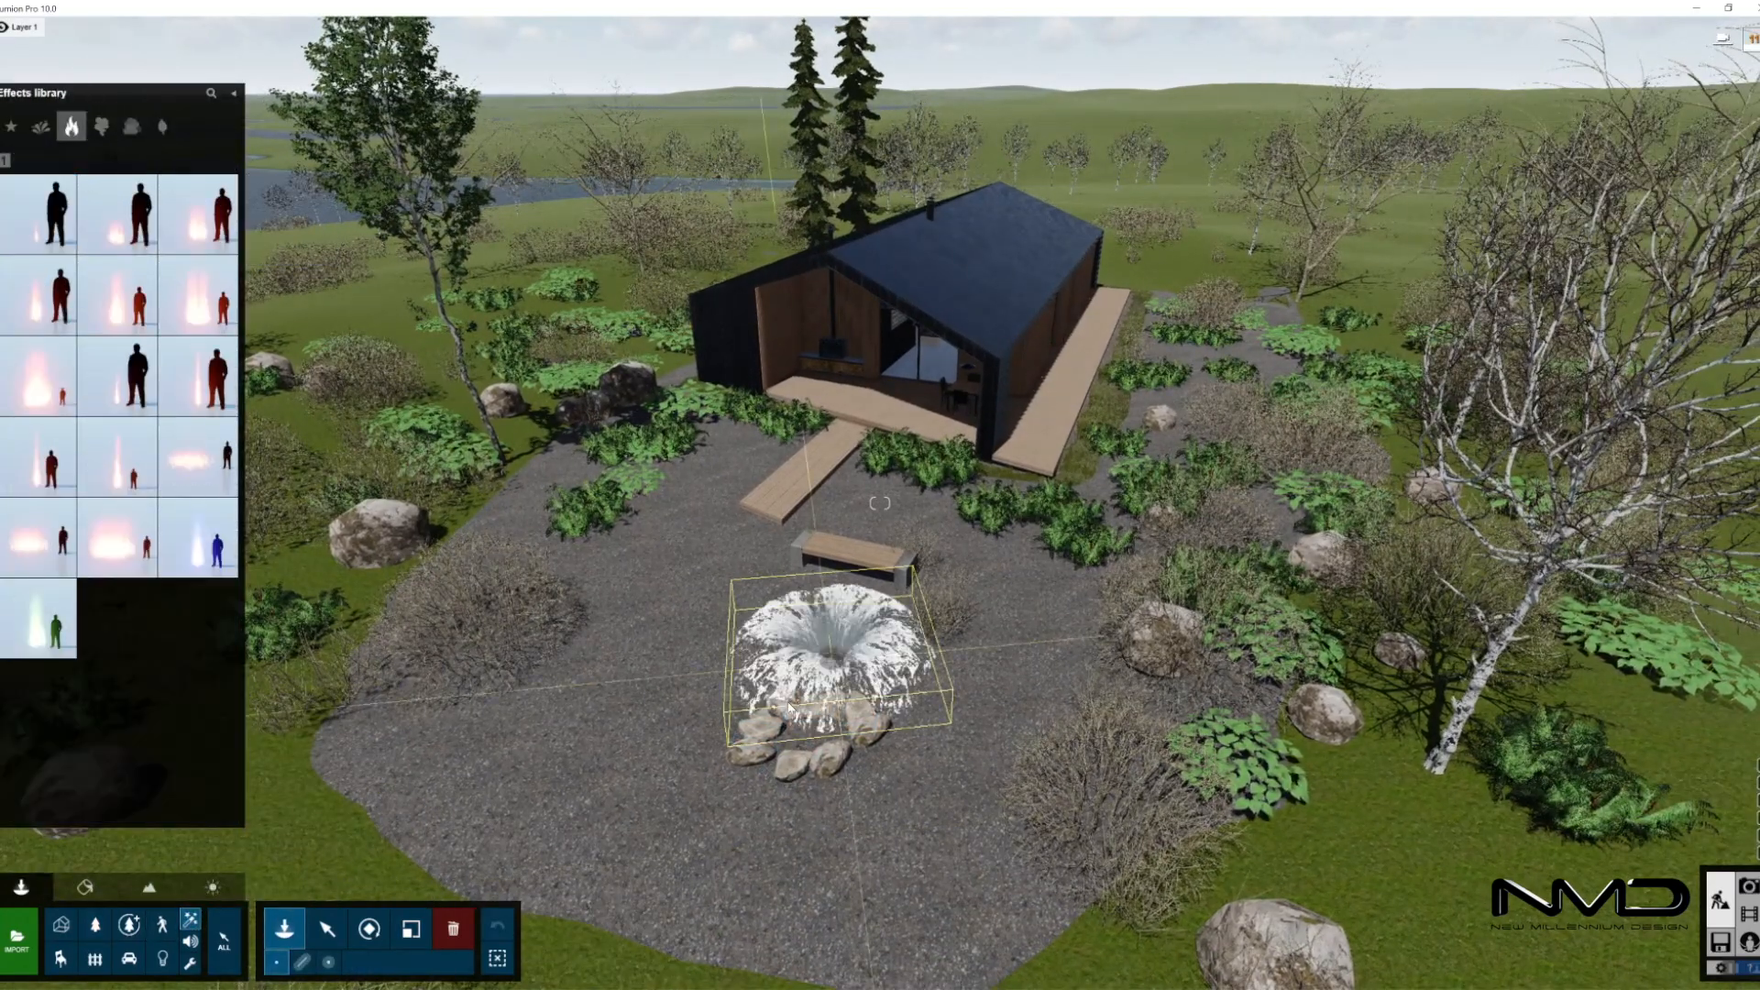
click(197, 212)
click(836, 733)
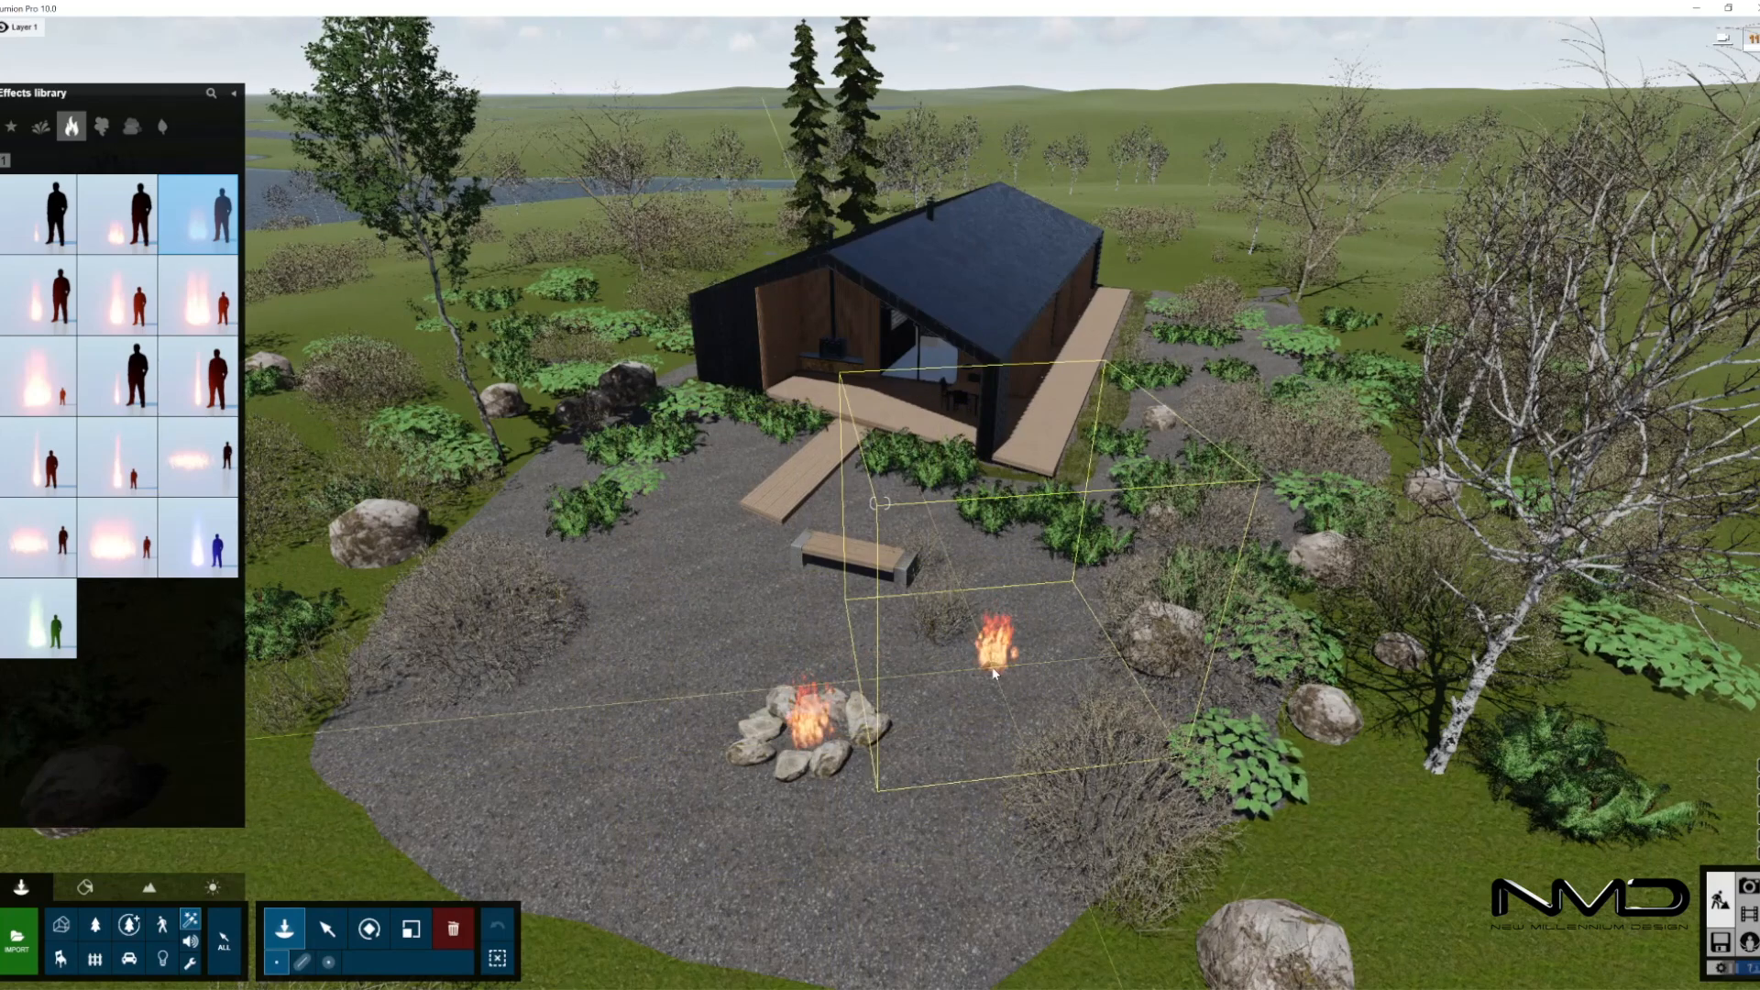
key(Escape)
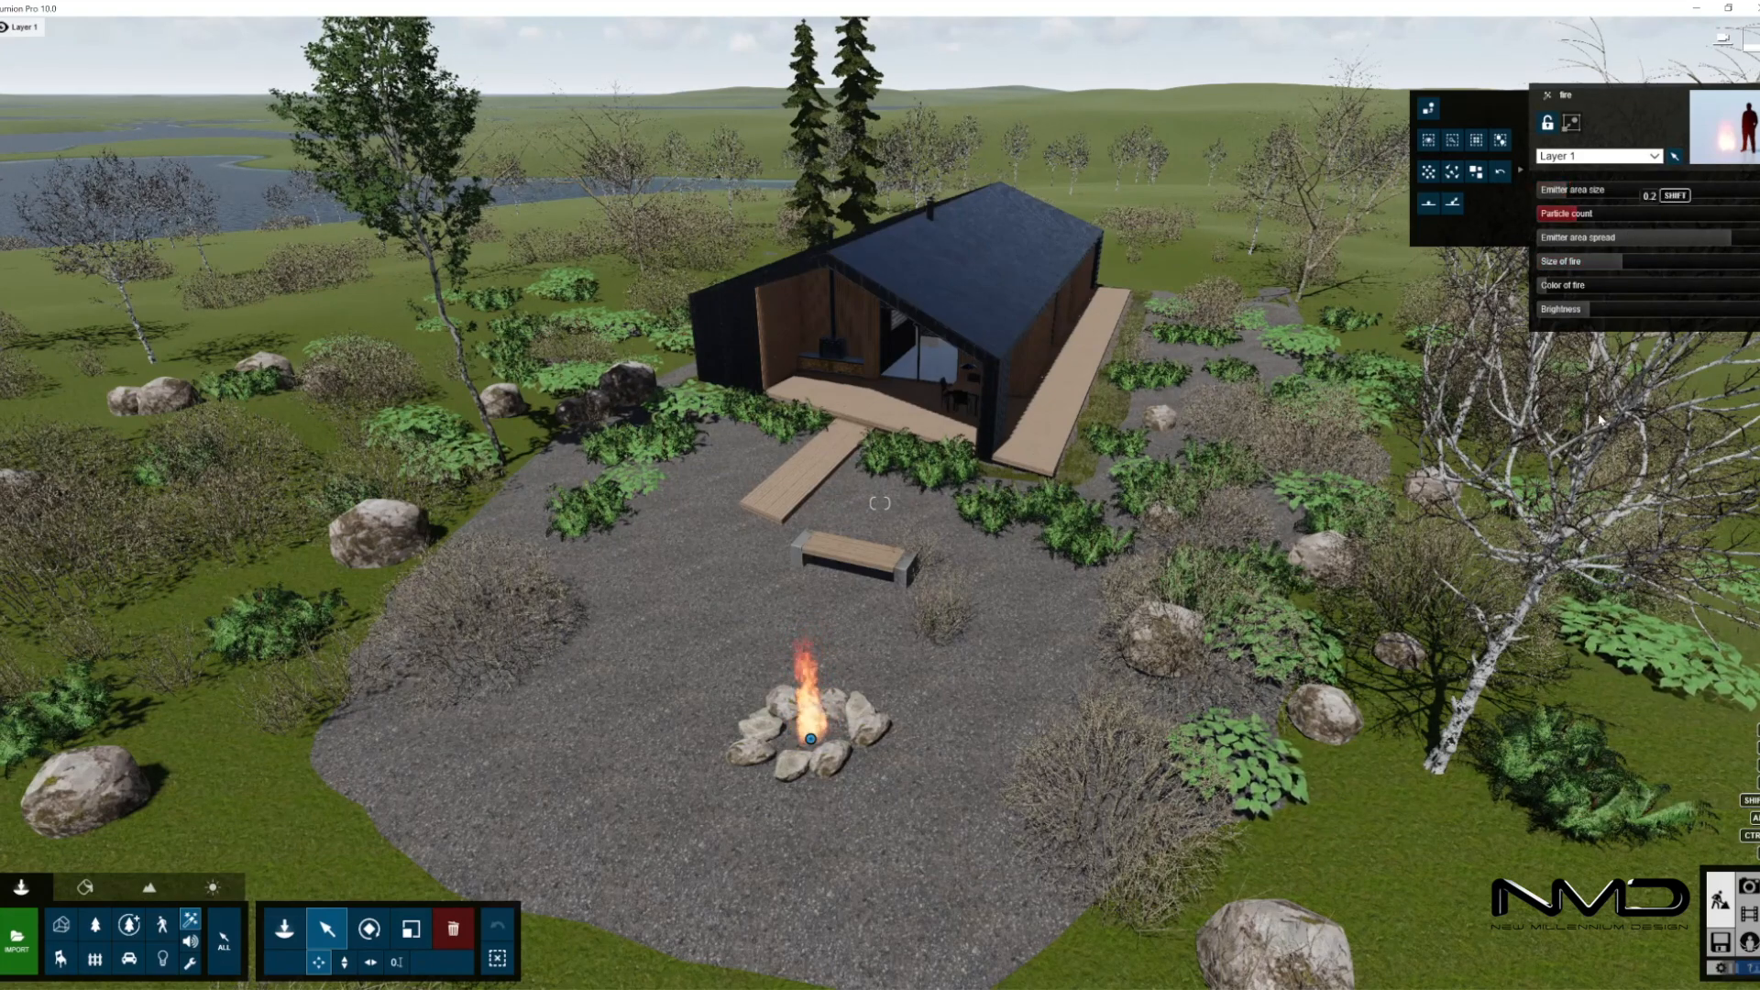
- Place a small pile of different forest wood pieces on the gravel beside the fire pit
click(280, 926)
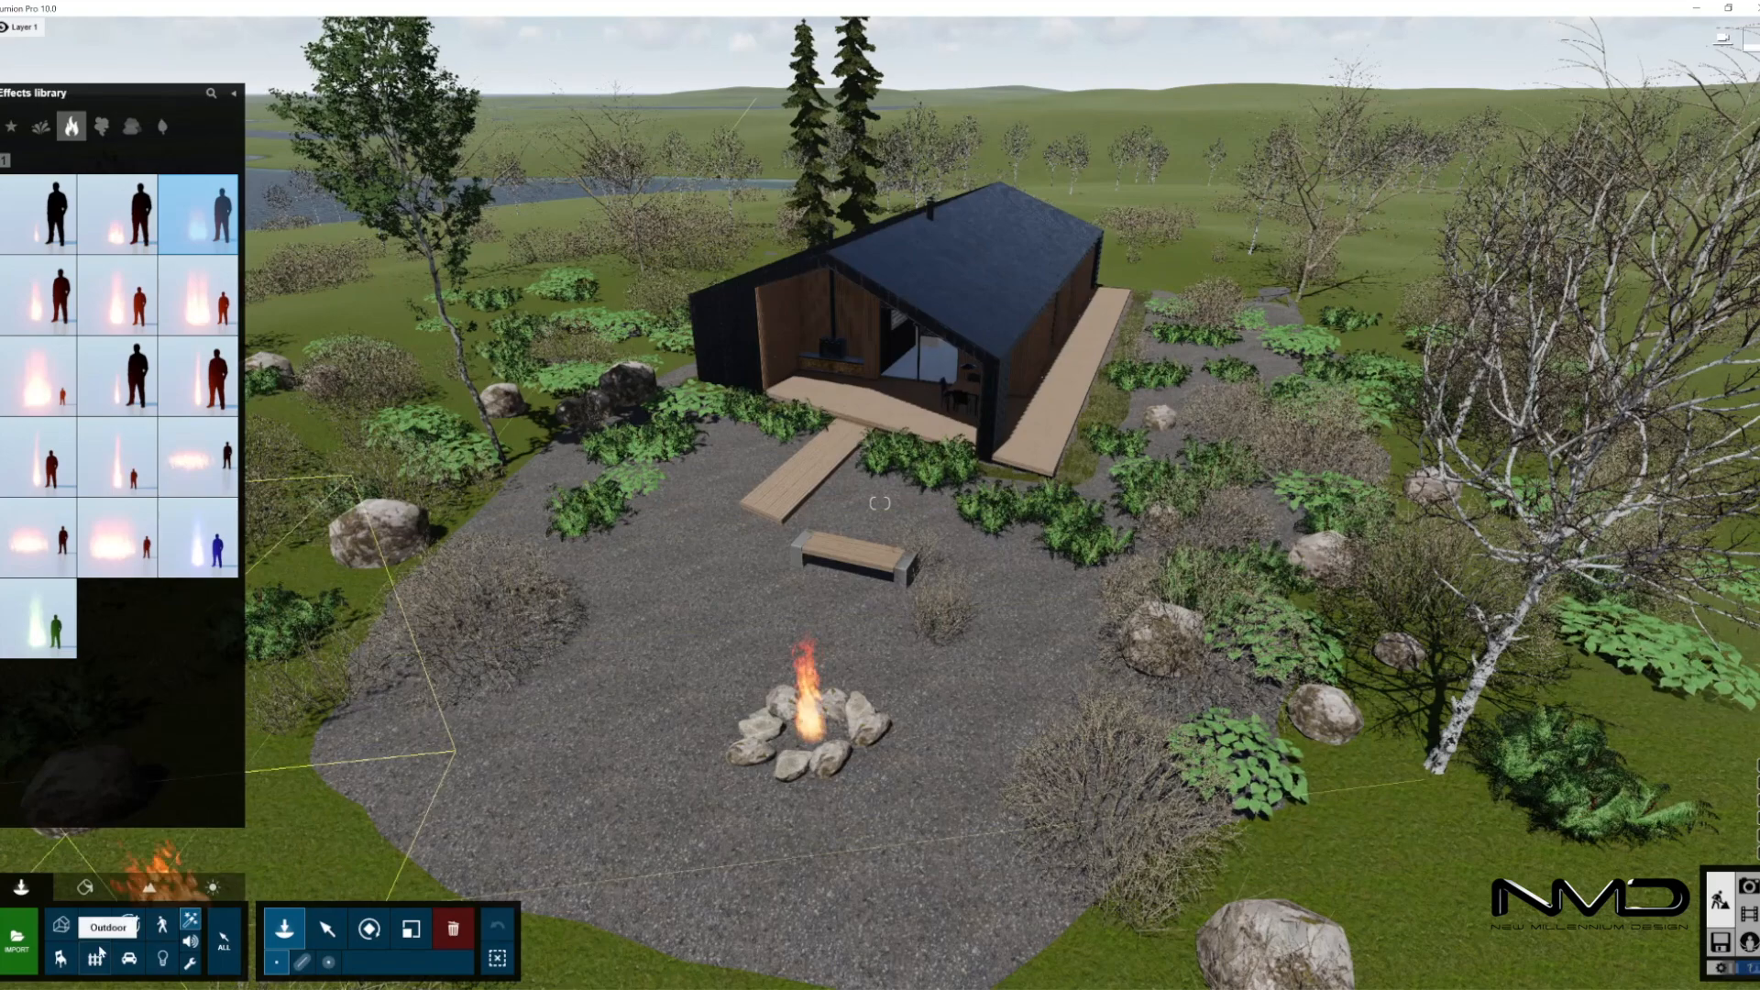
click(123, 163)
click(103, 159)
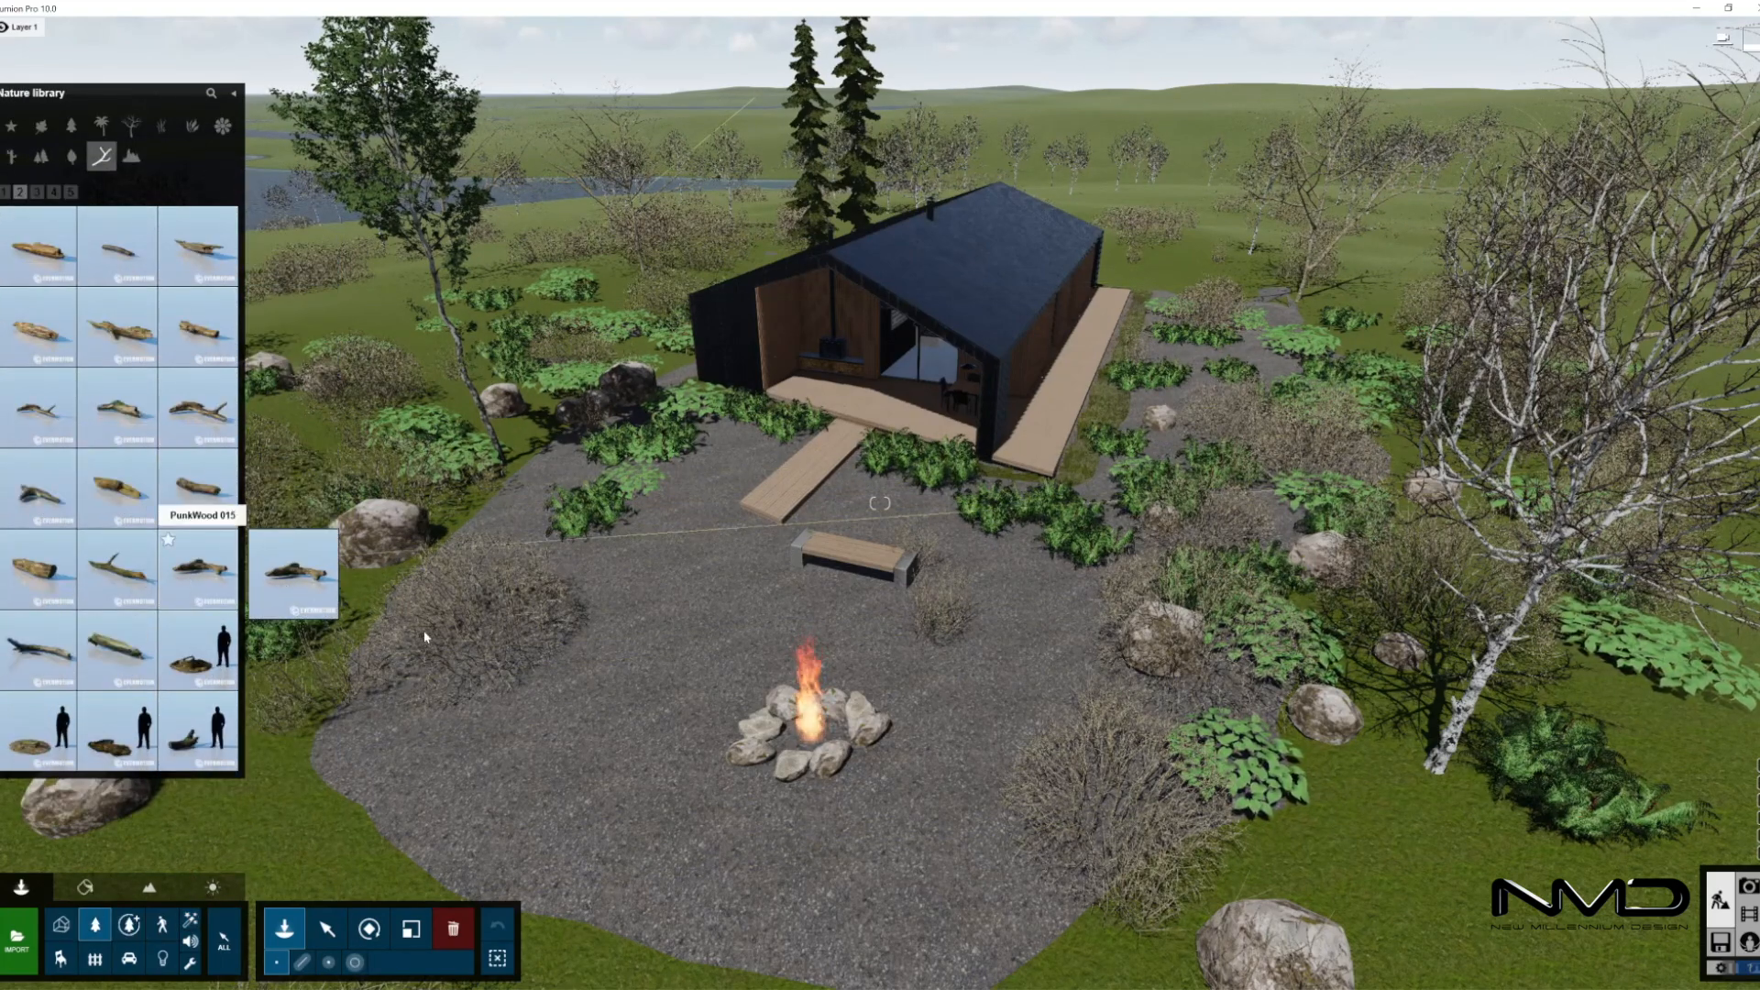
click(198, 568)
click(210, 510)
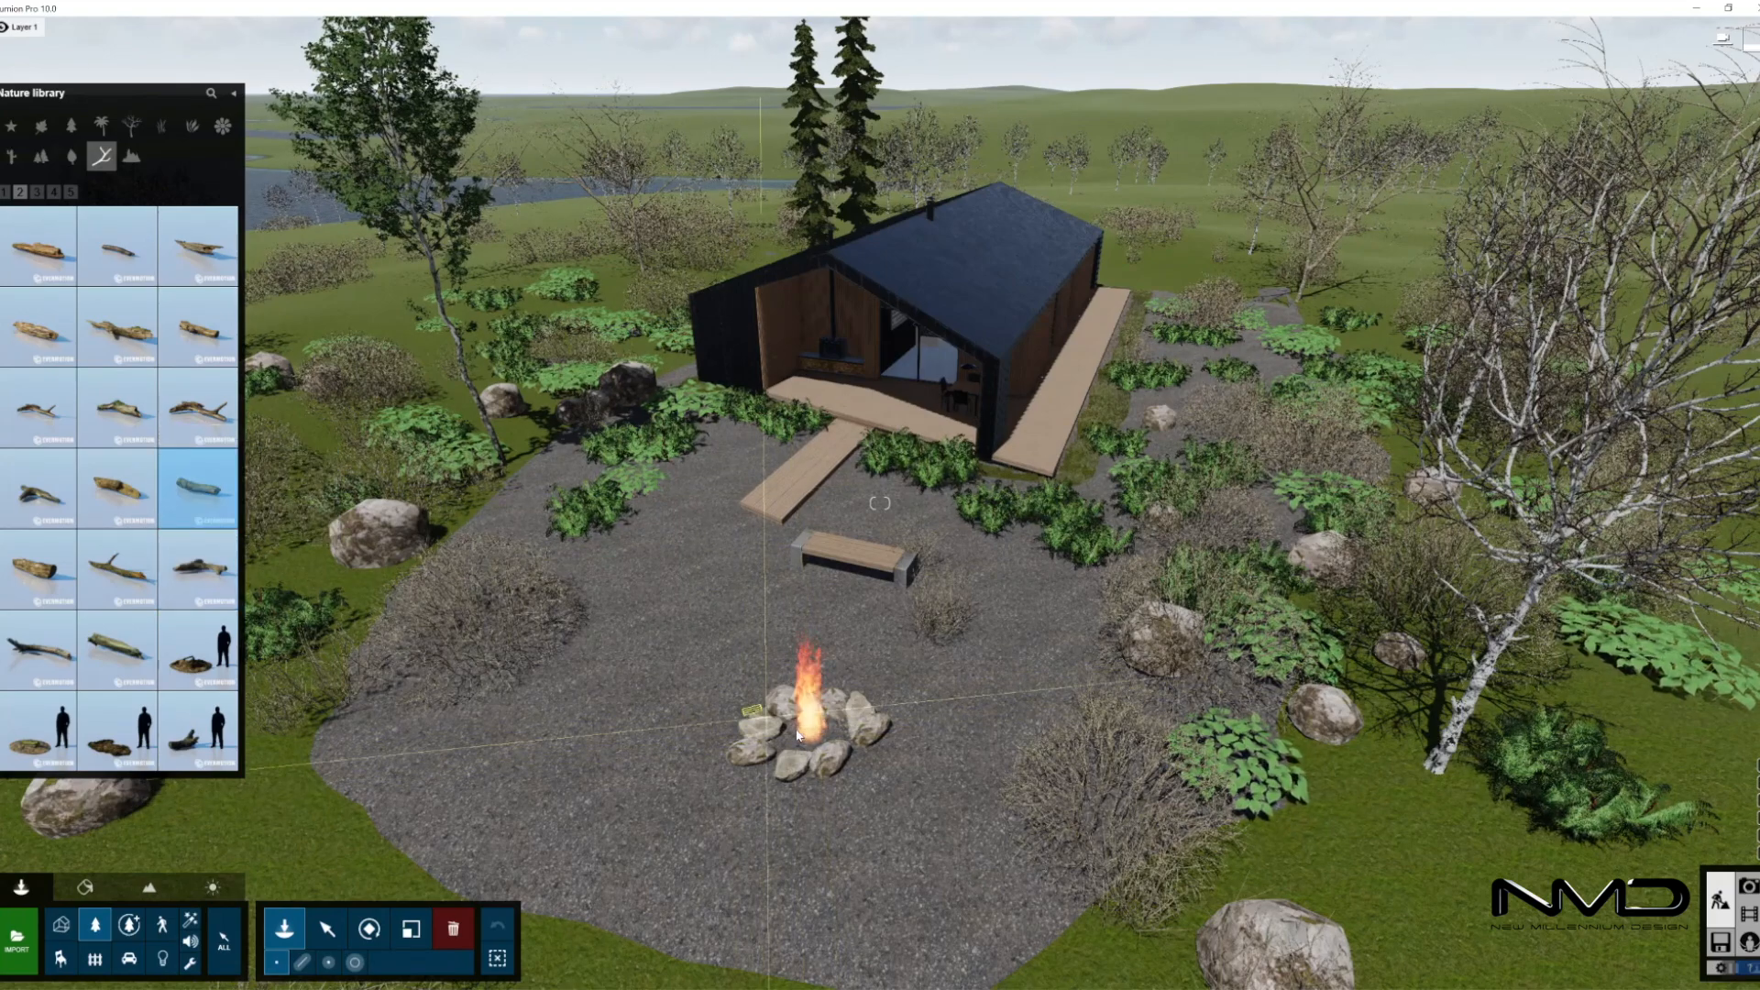
click(117, 326)
click(963, 775)
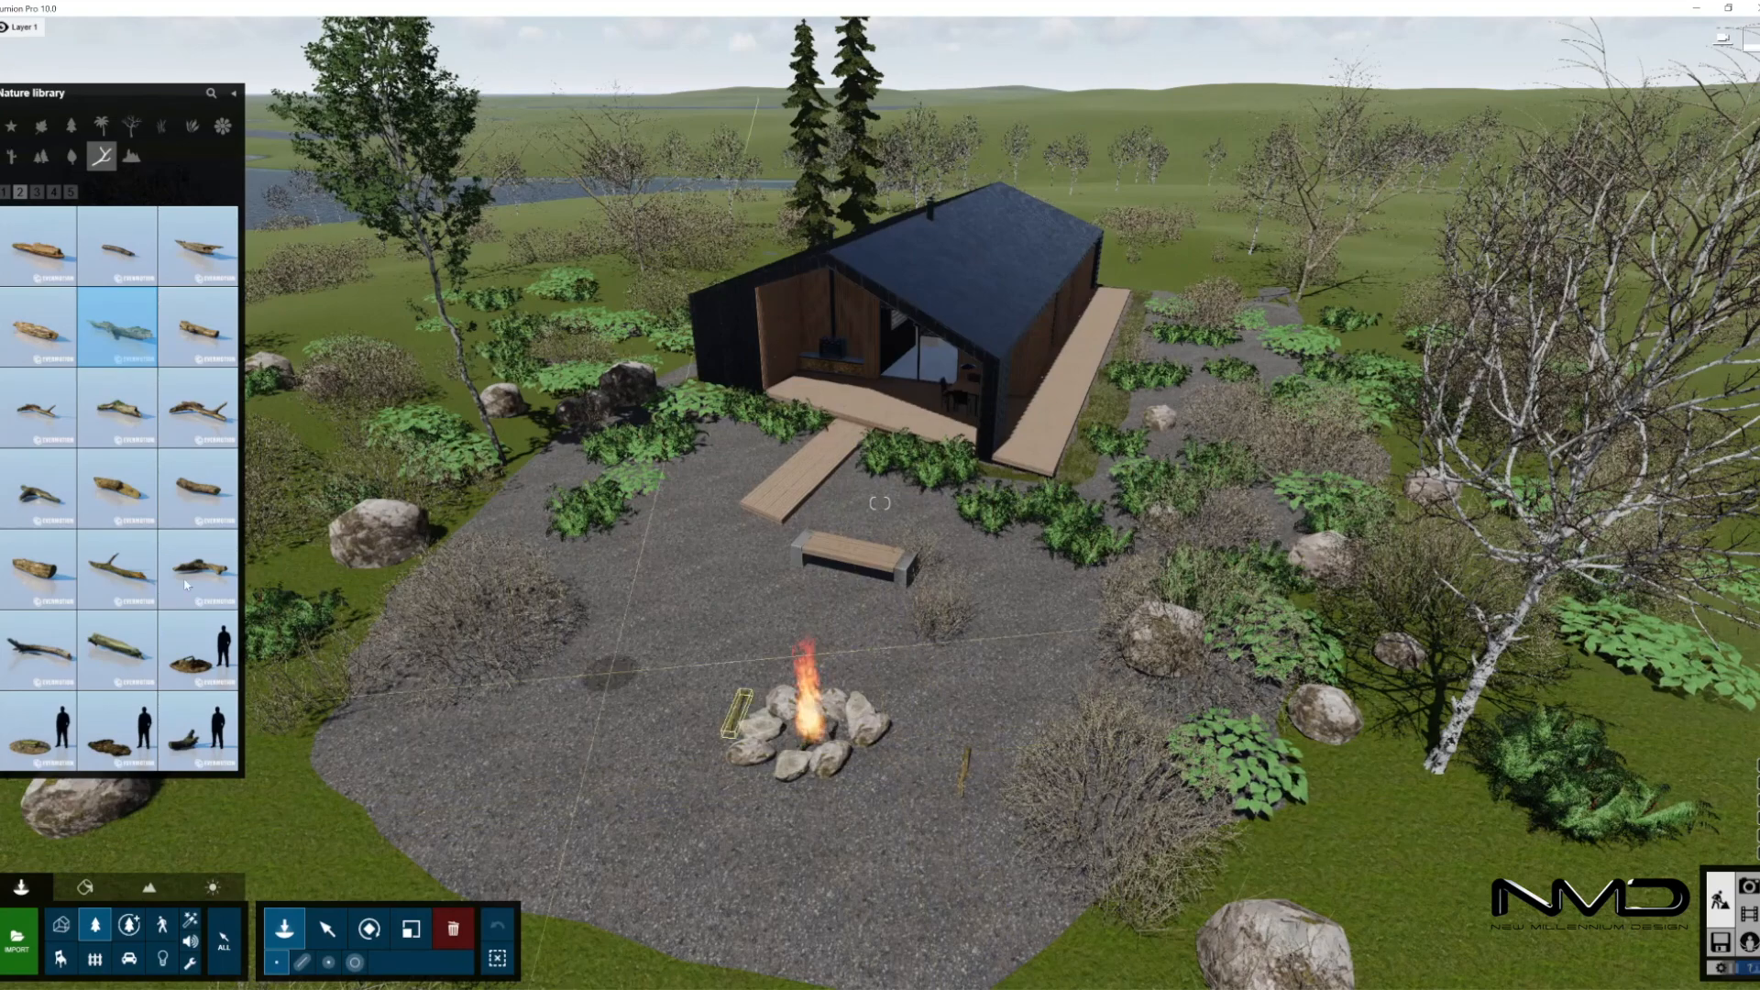
click(117, 649)
click(117, 568)
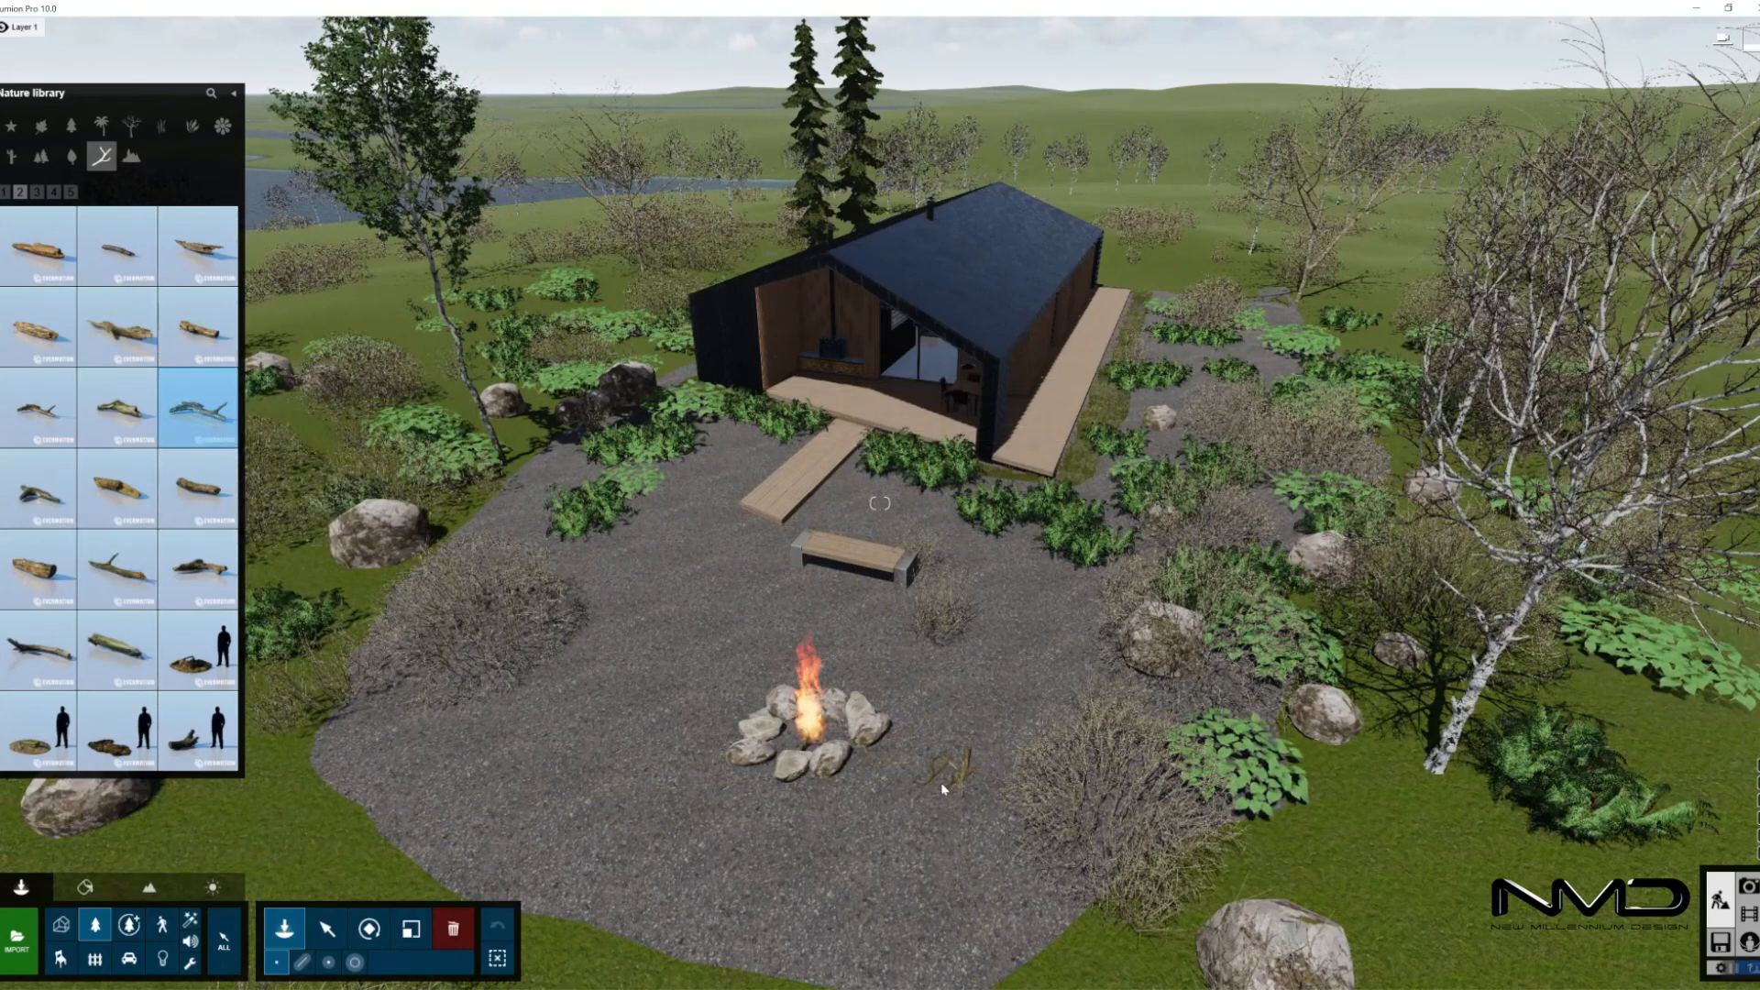
click(118, 326)
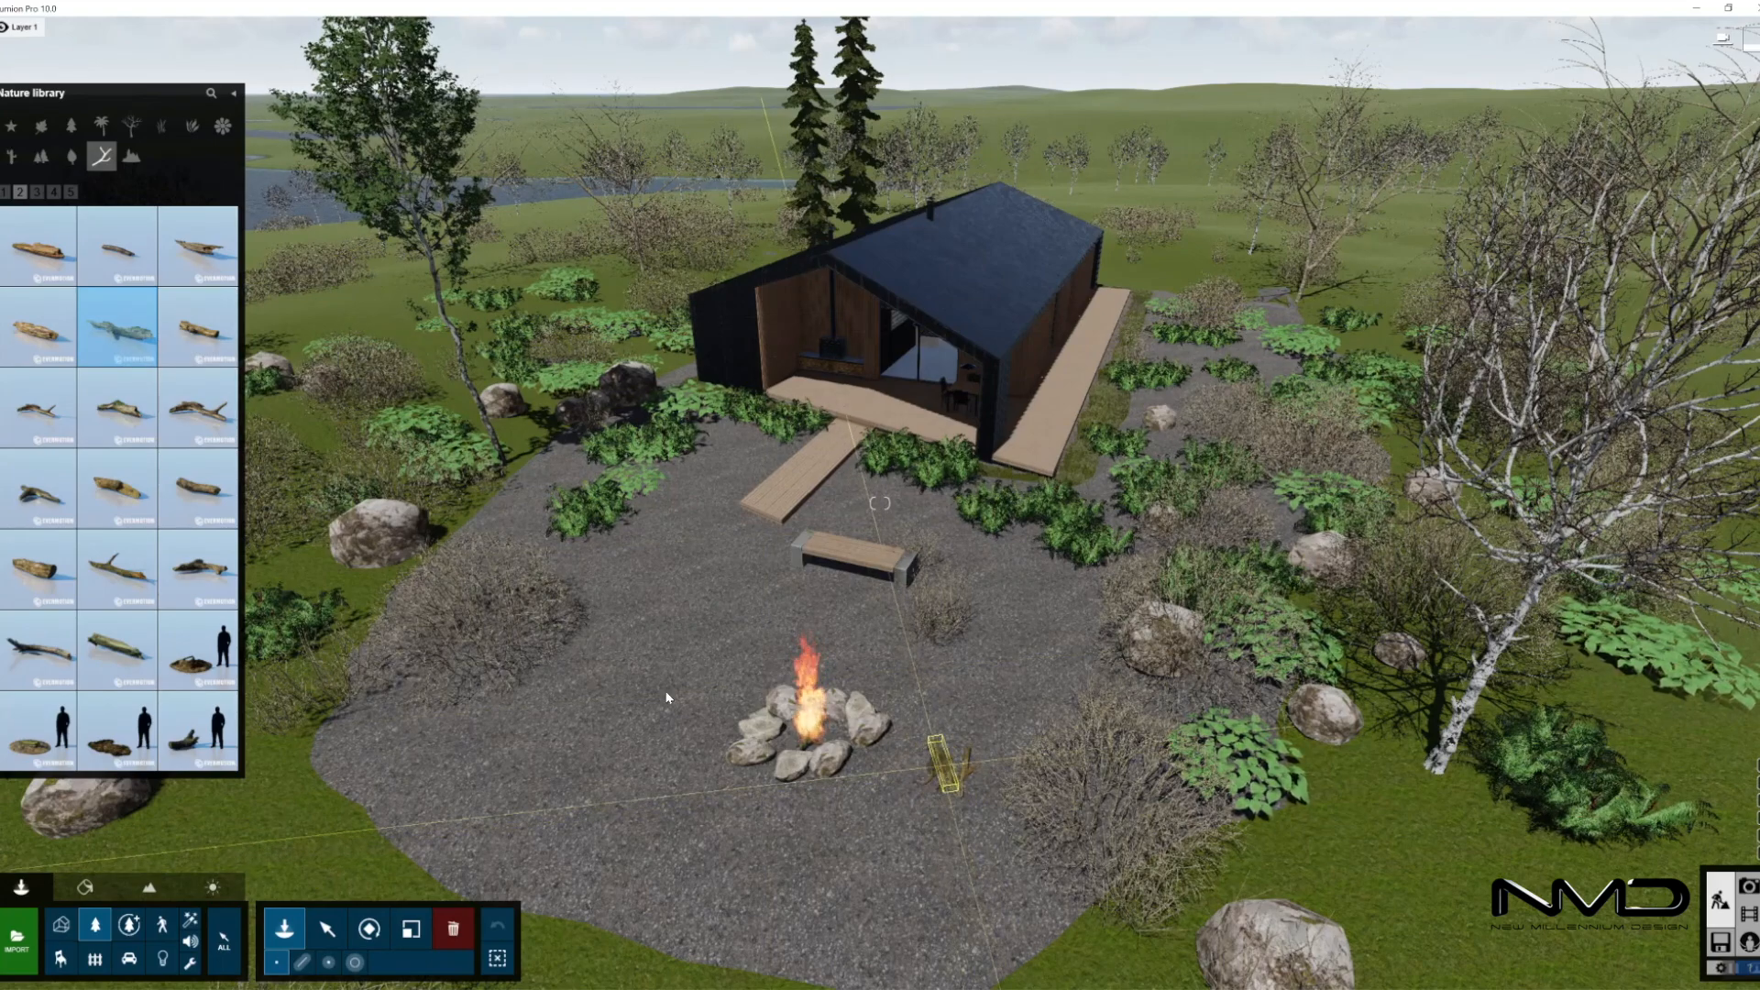
- Scatter small forest wood pieces and branches in clusters around the edges of the gravel area
click(204, 325)
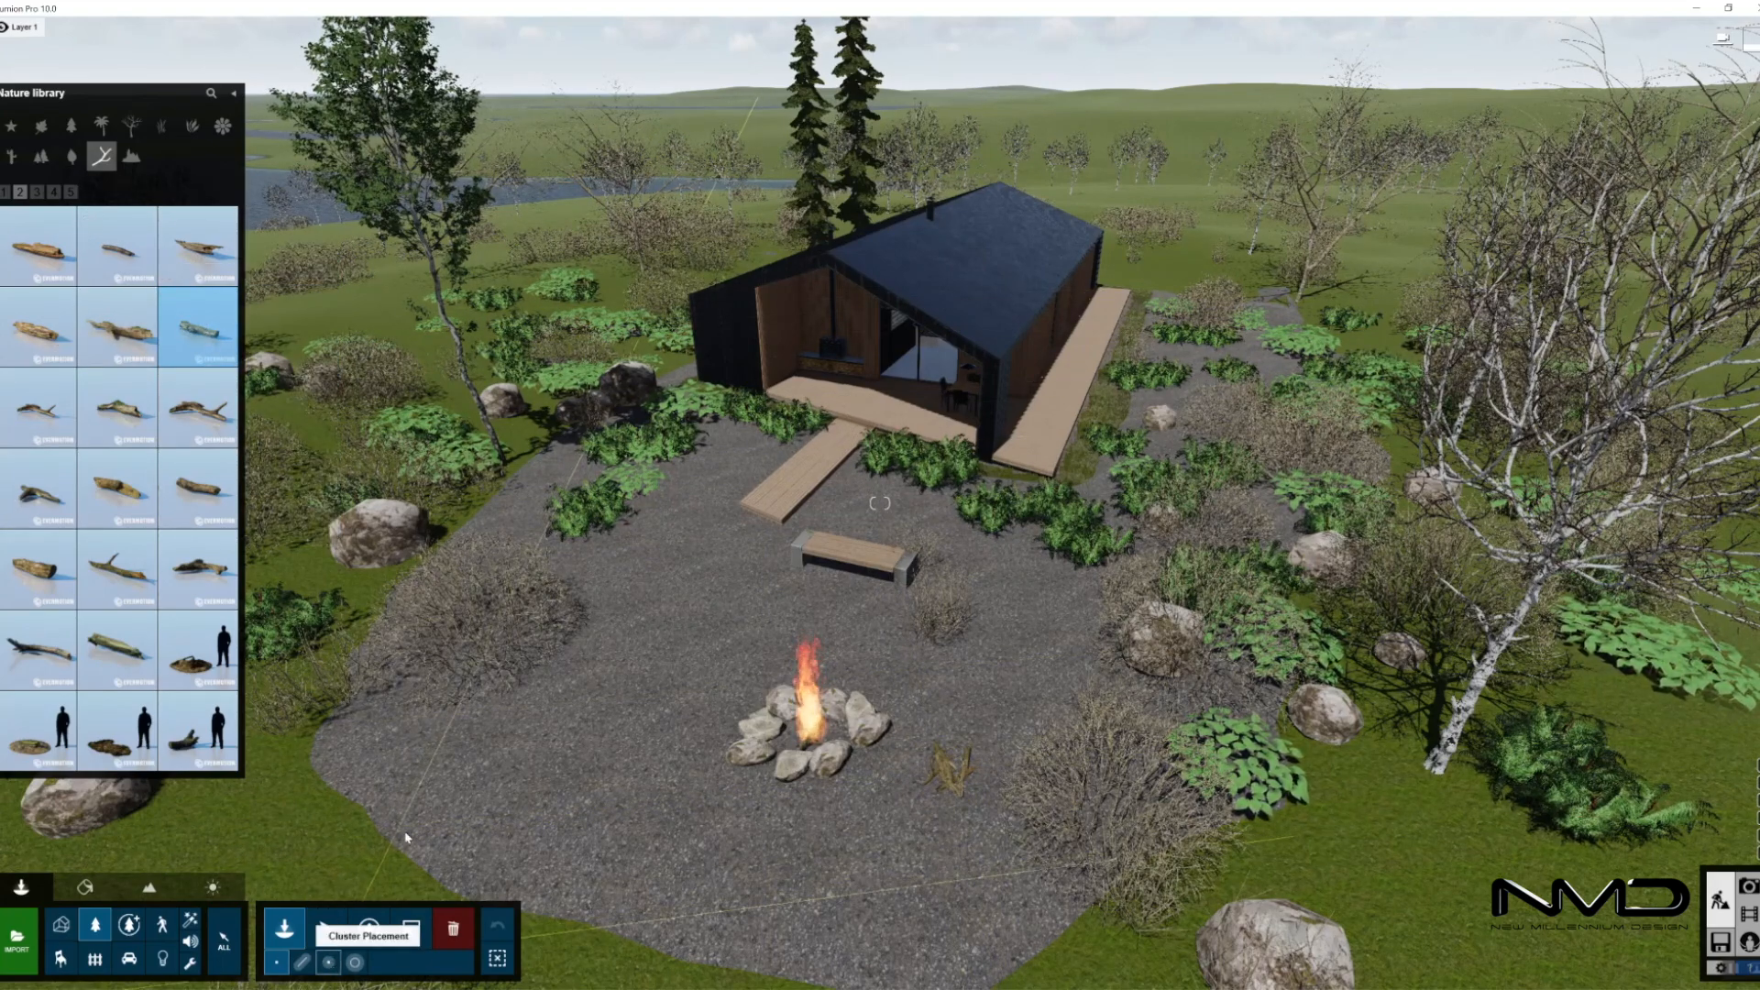
click(328, 961)
click(198, 407)
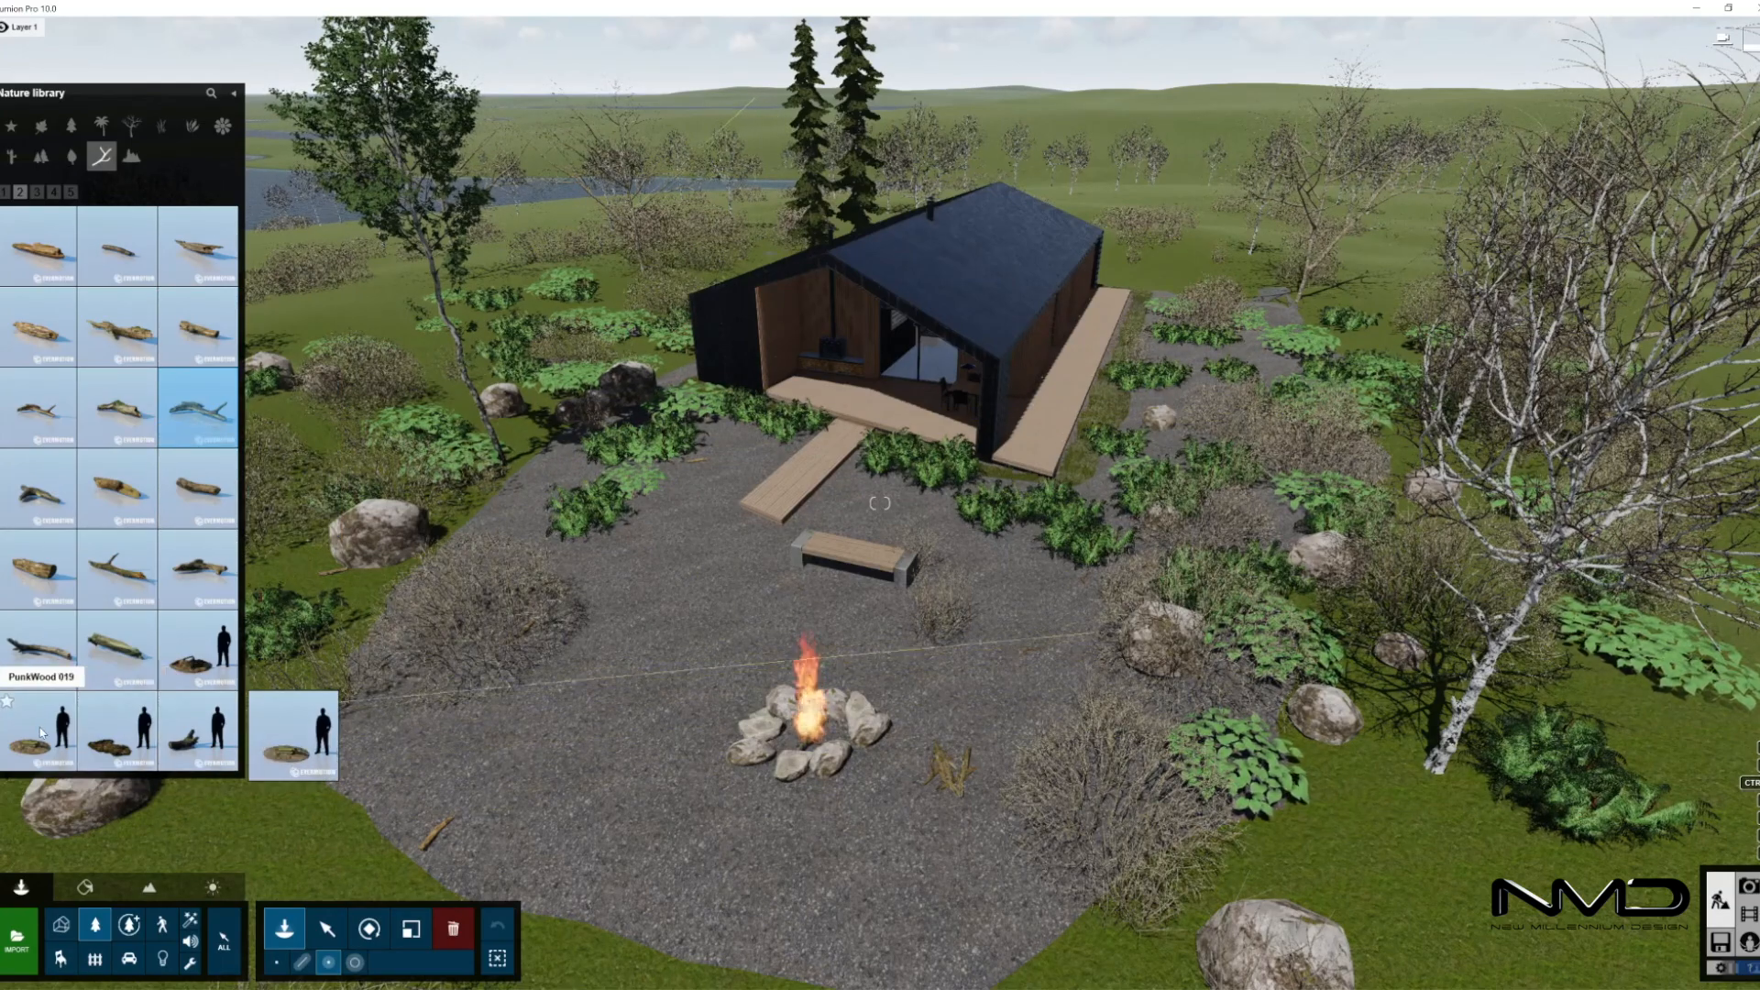
- Place single mossy dead-wood logs on the grass and among the rocks around the edges of the gravel area
click(183, 745)
right_drag(633, 587, 504, 646)
click(277, 962)
click(1171, 789)
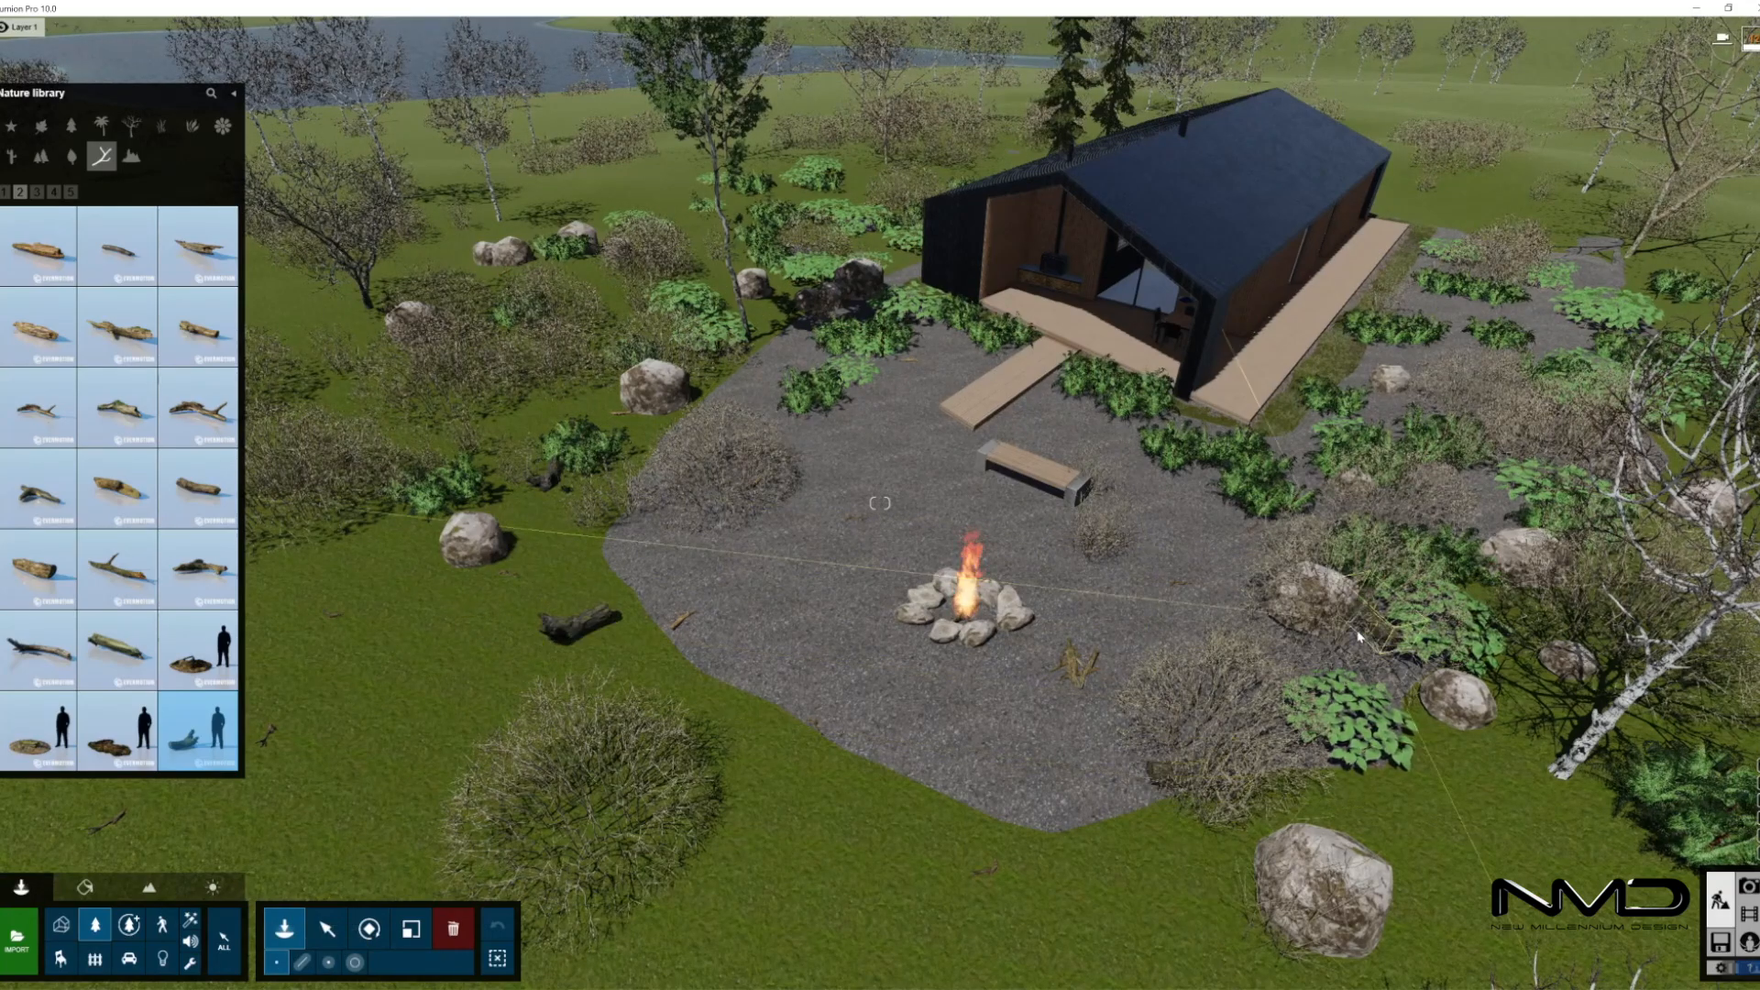
- Add rough dead-wood pieces beside the boulder and at the gravel edge, and pick thin branches for the area near the fire pit
click(40, 192)
click(197, 486)
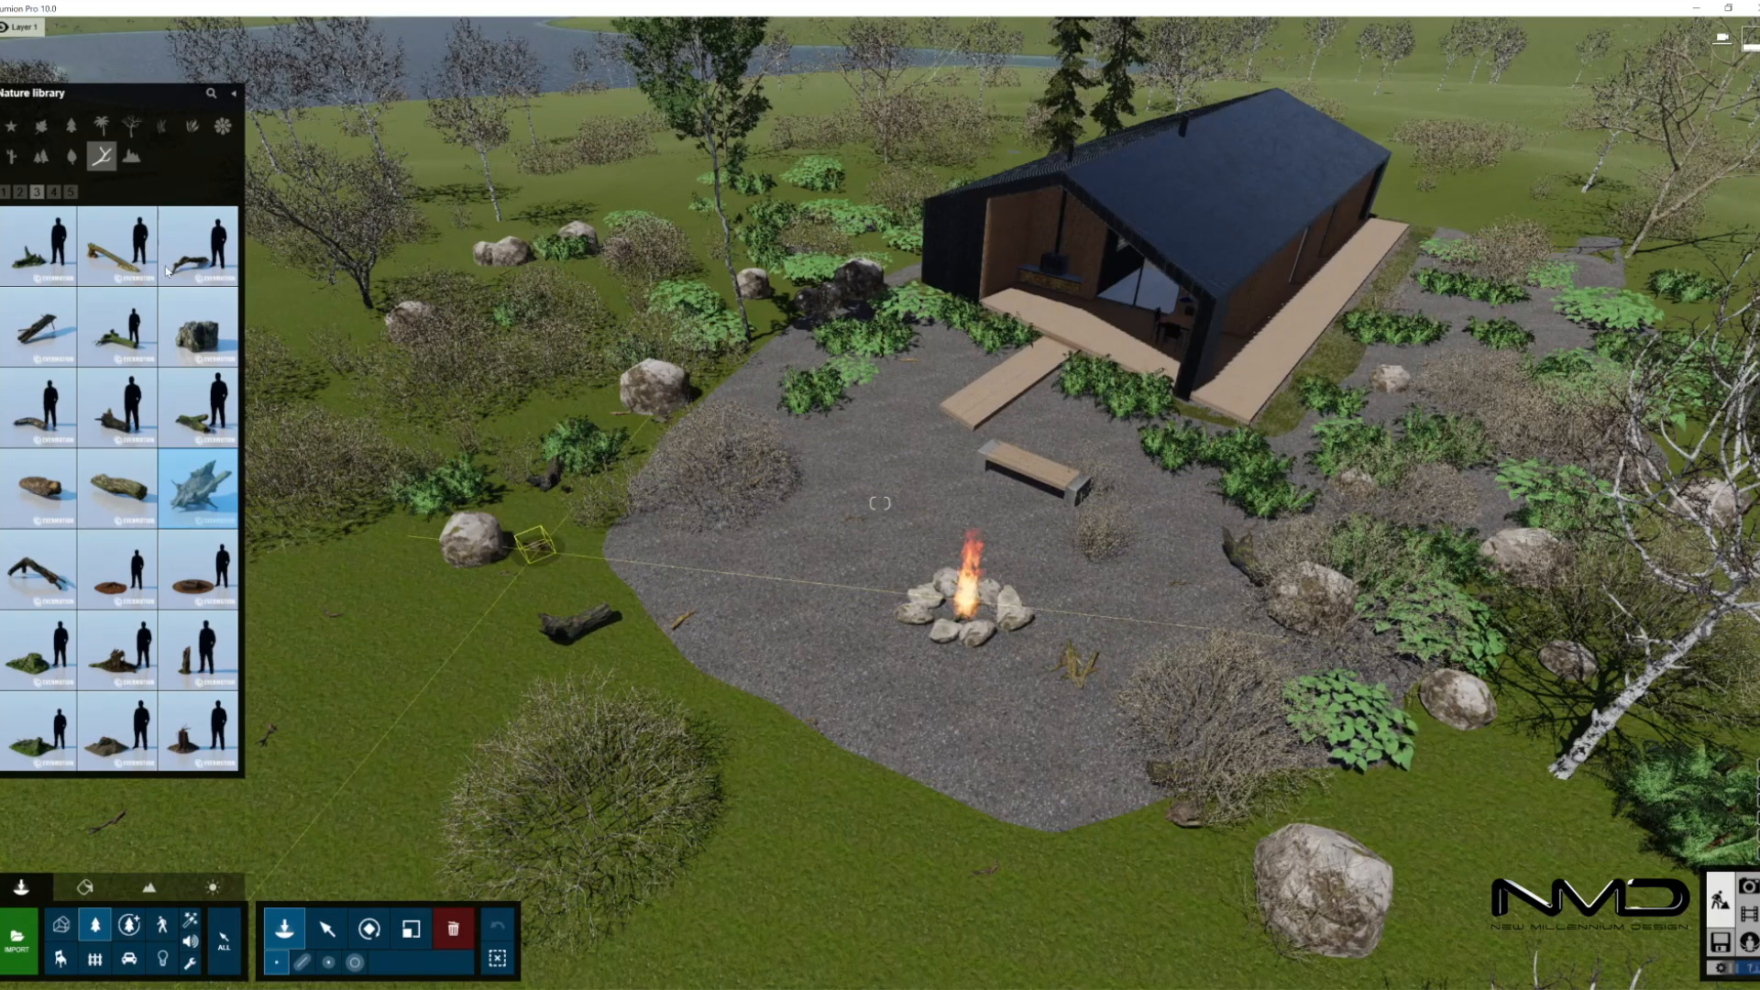
click(53, 191)
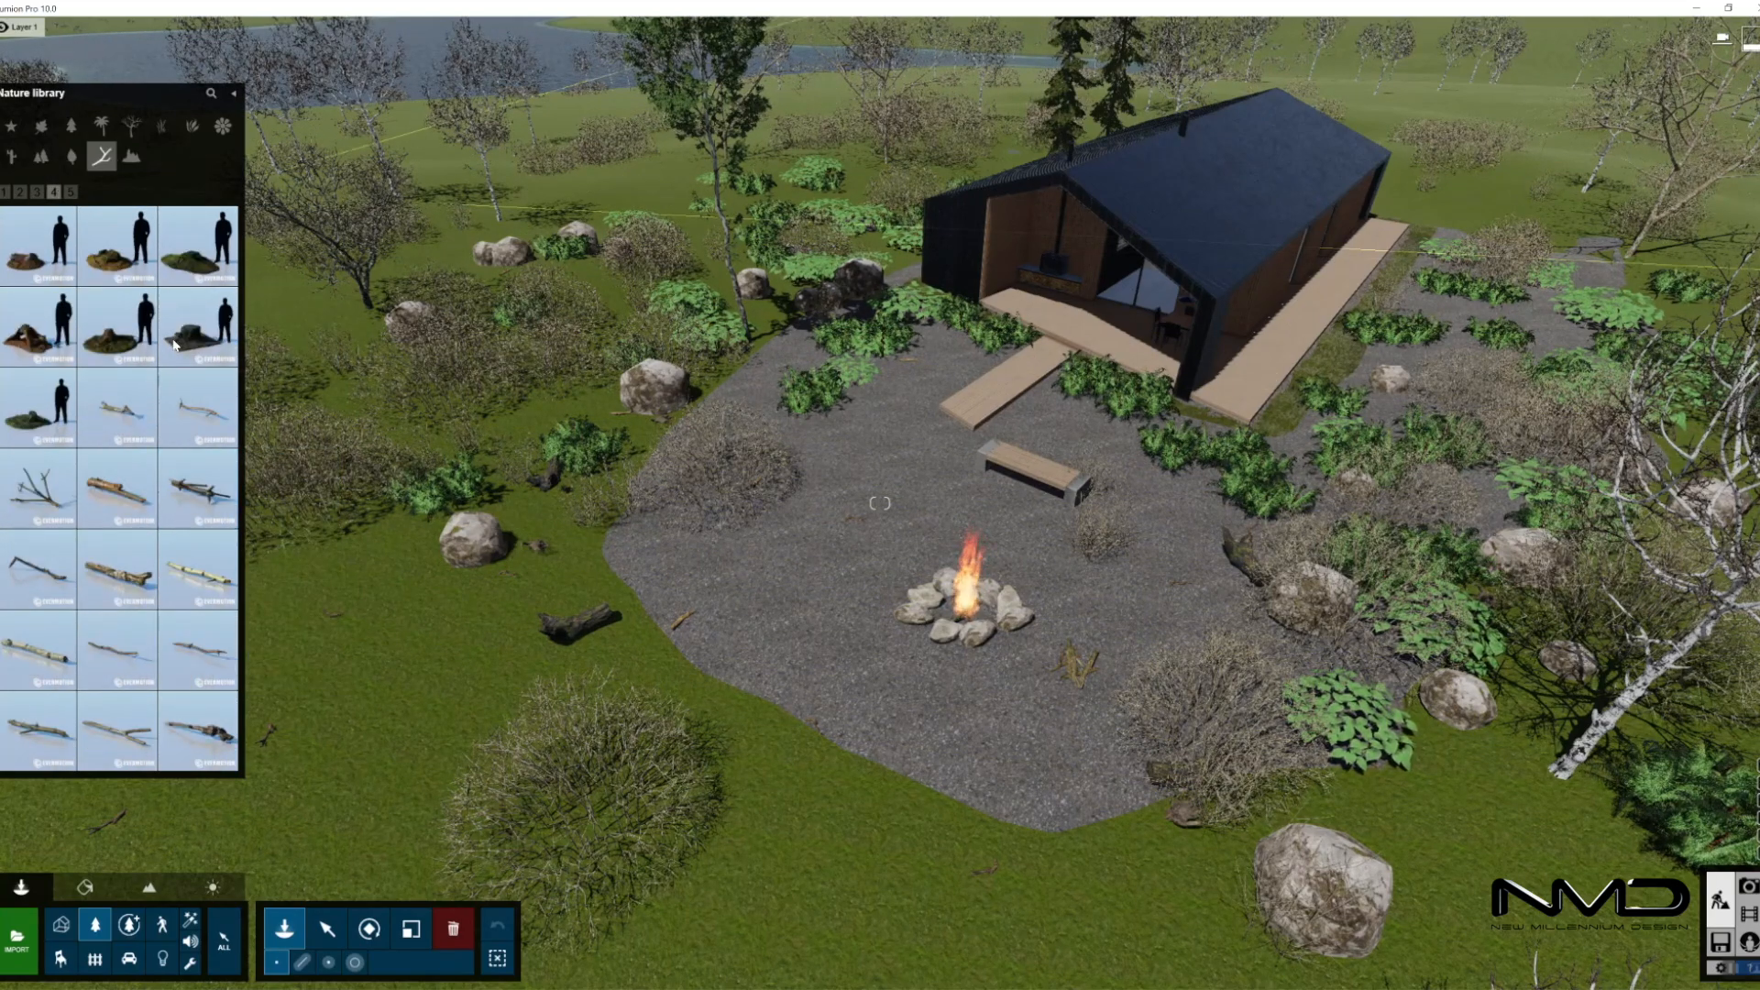
click(38, 484)
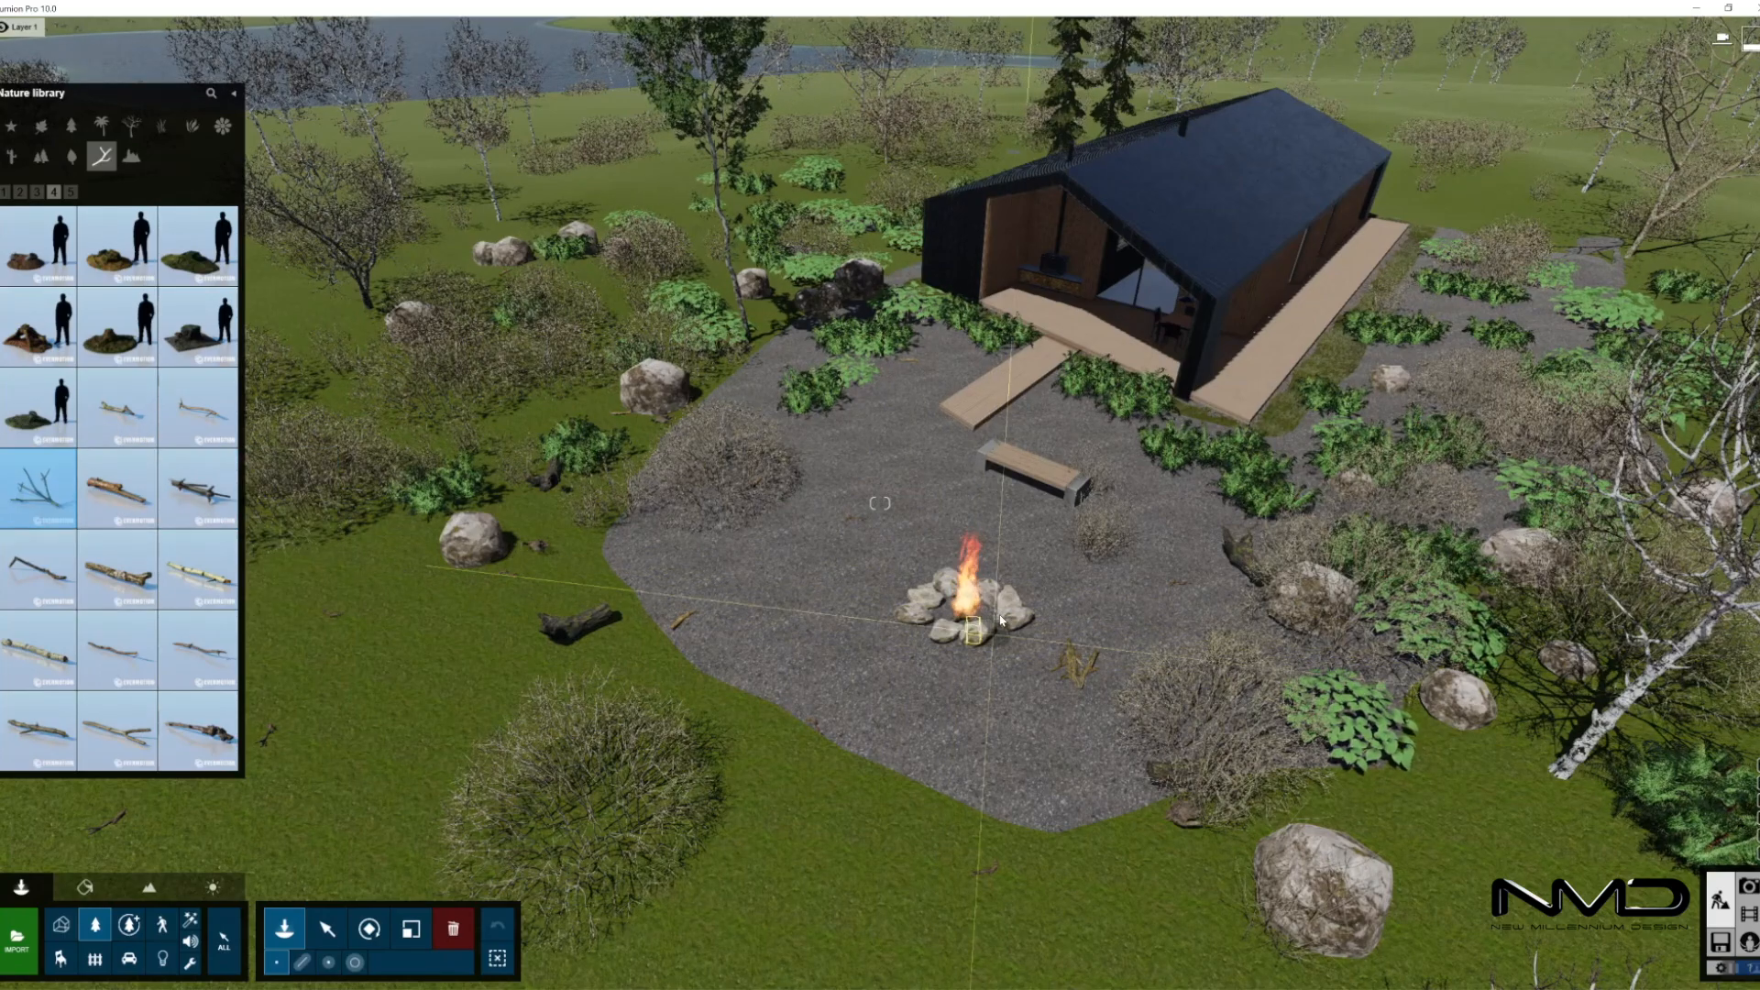
click(198, 568)
key(w)
right_drag(1091, 671, 462, 657)
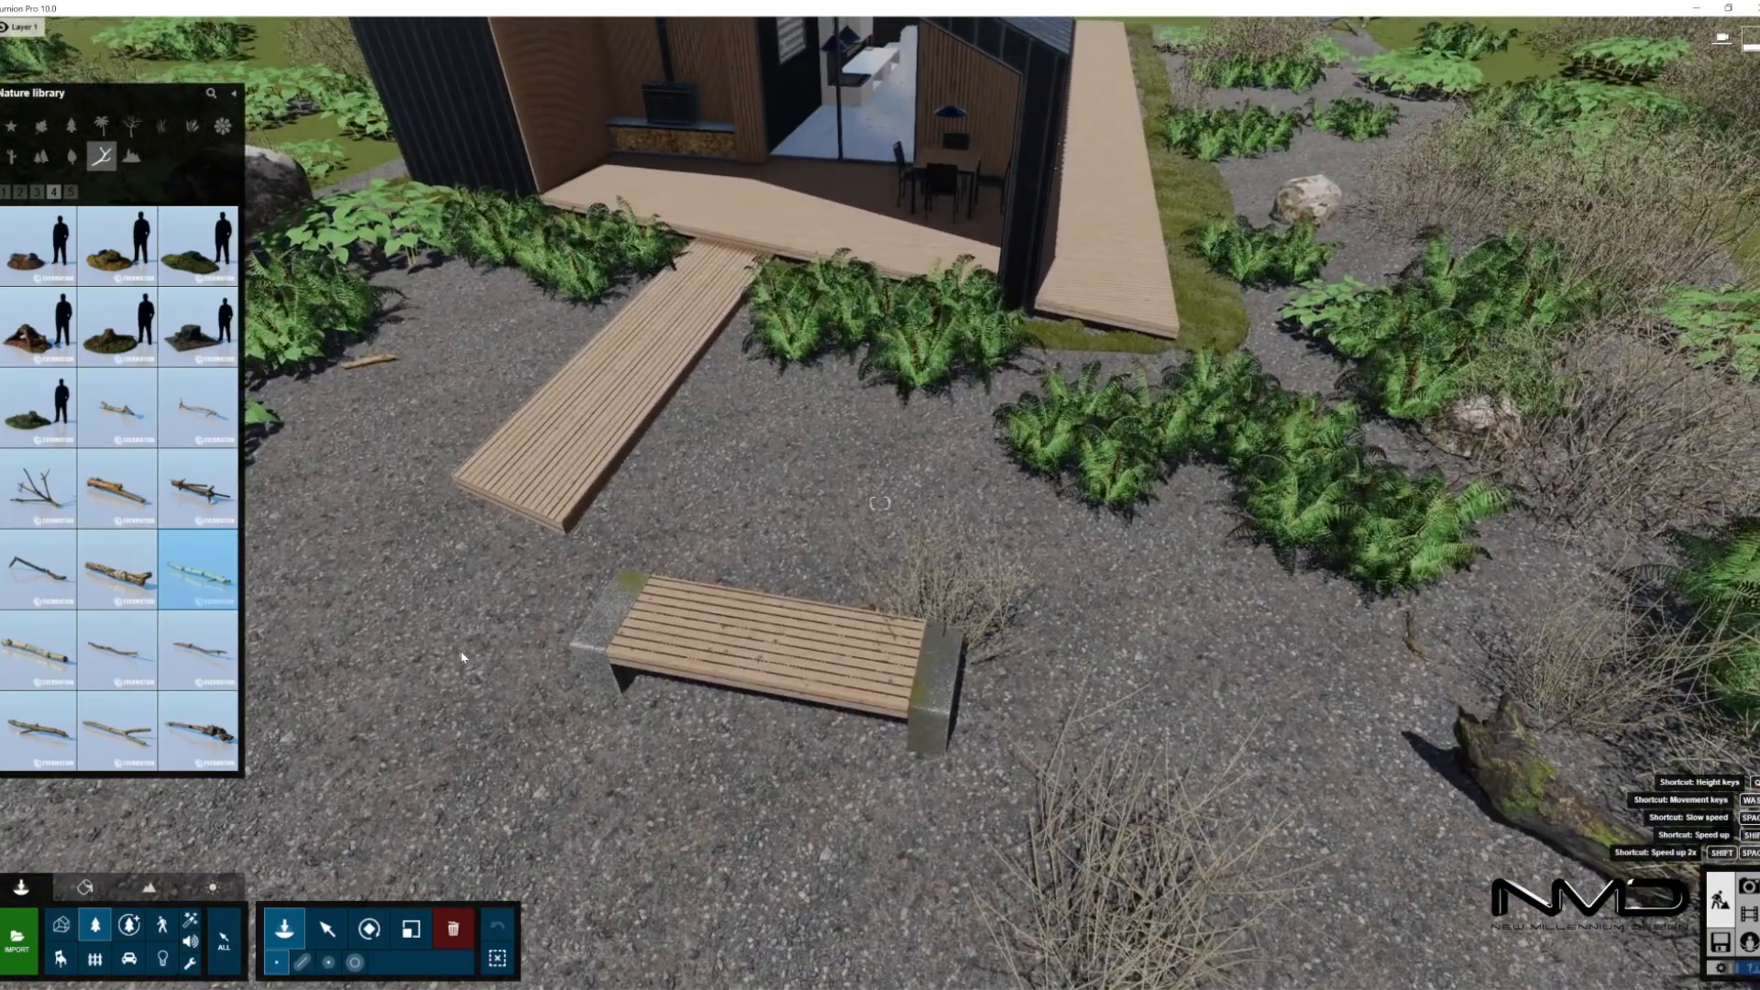
- Place a Stone 038 against the ferns beside the entrance ramp, scale it up and rotate it
click(129, 160)
click(20, 193)
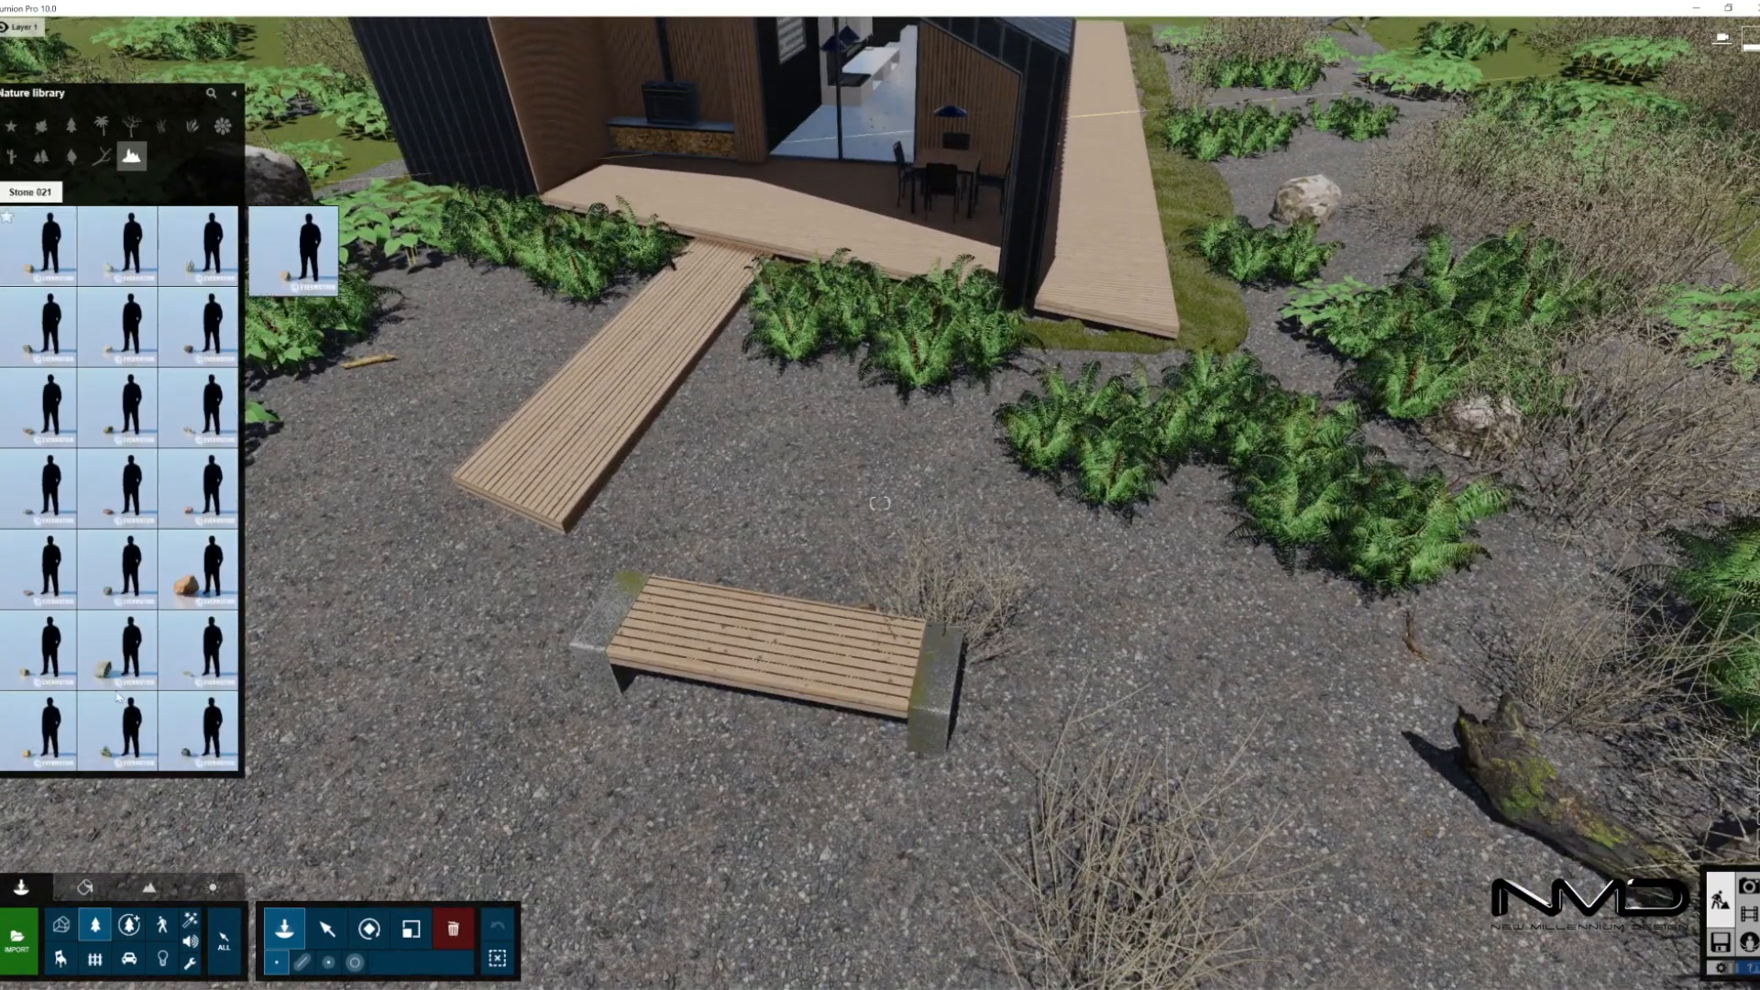
click(117, 646)
click(805, 401)
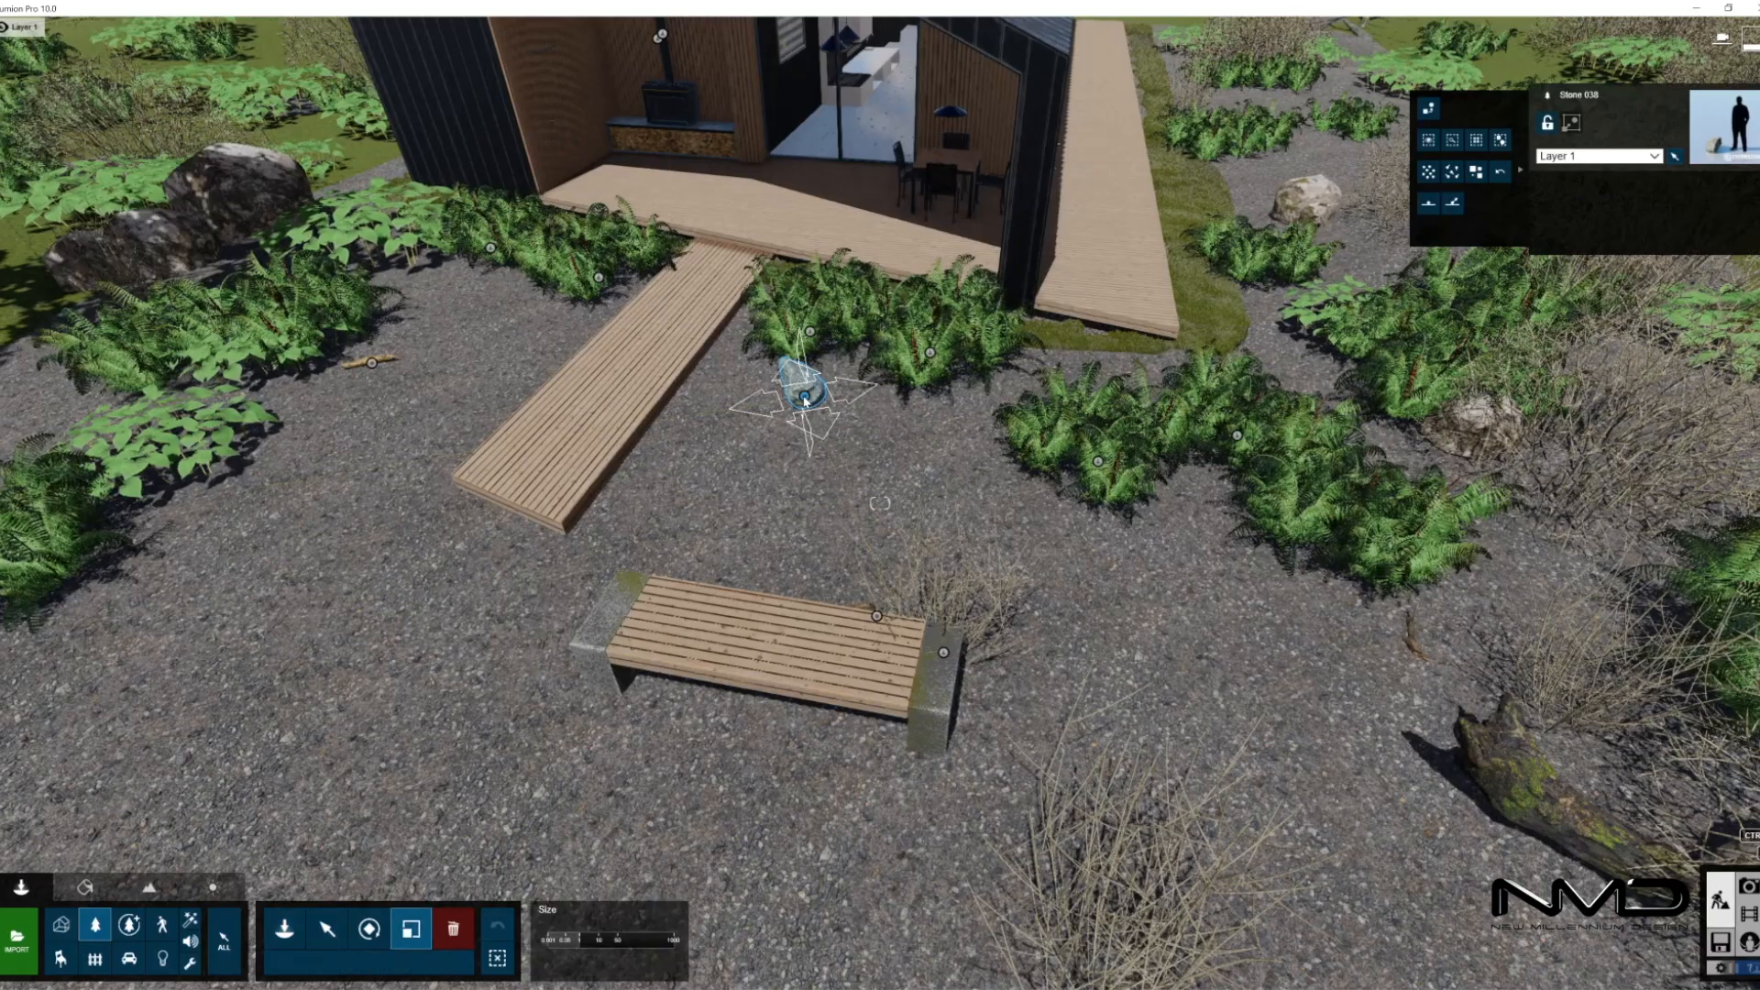
key(r)
mouse_move(803, 399)
mouse_down()
mouse_move(816, 408)
mouse_move(798, 413)
mouse_up()
right_drag(798, 412, 926, 550)
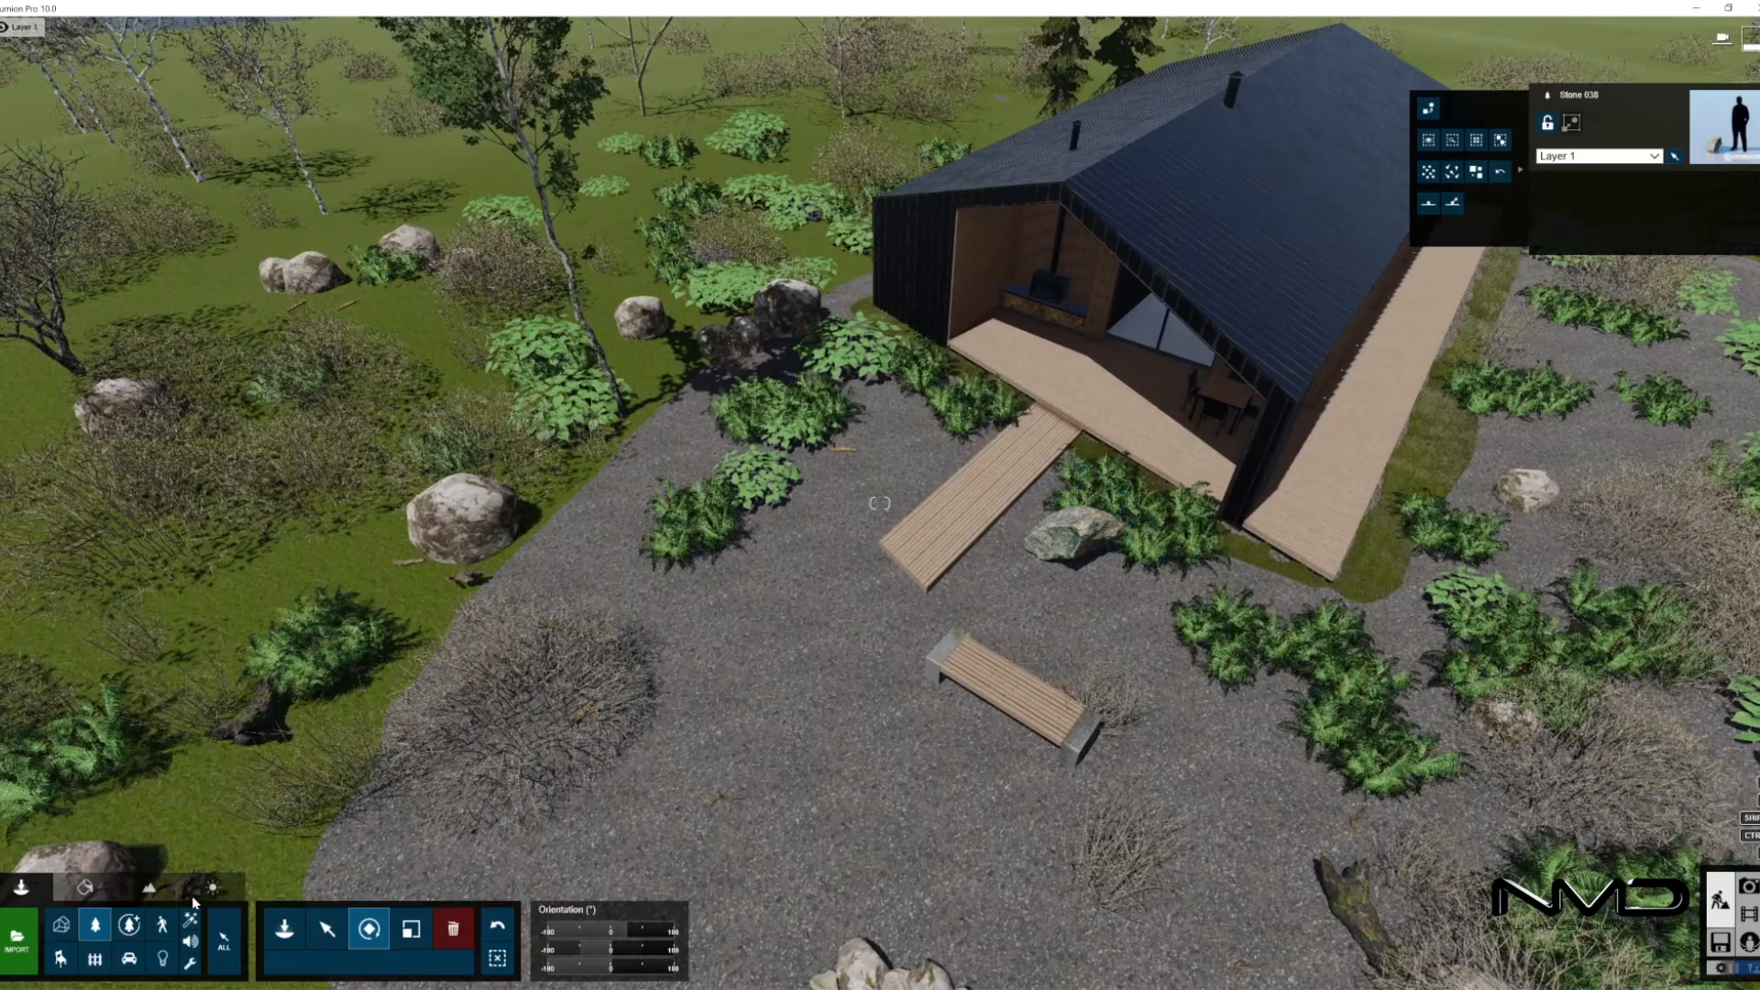
- Scatter Stone Grey 003 and Stone Grey 005 boulders across the open meadow and around the gravel area
click(284, 928)
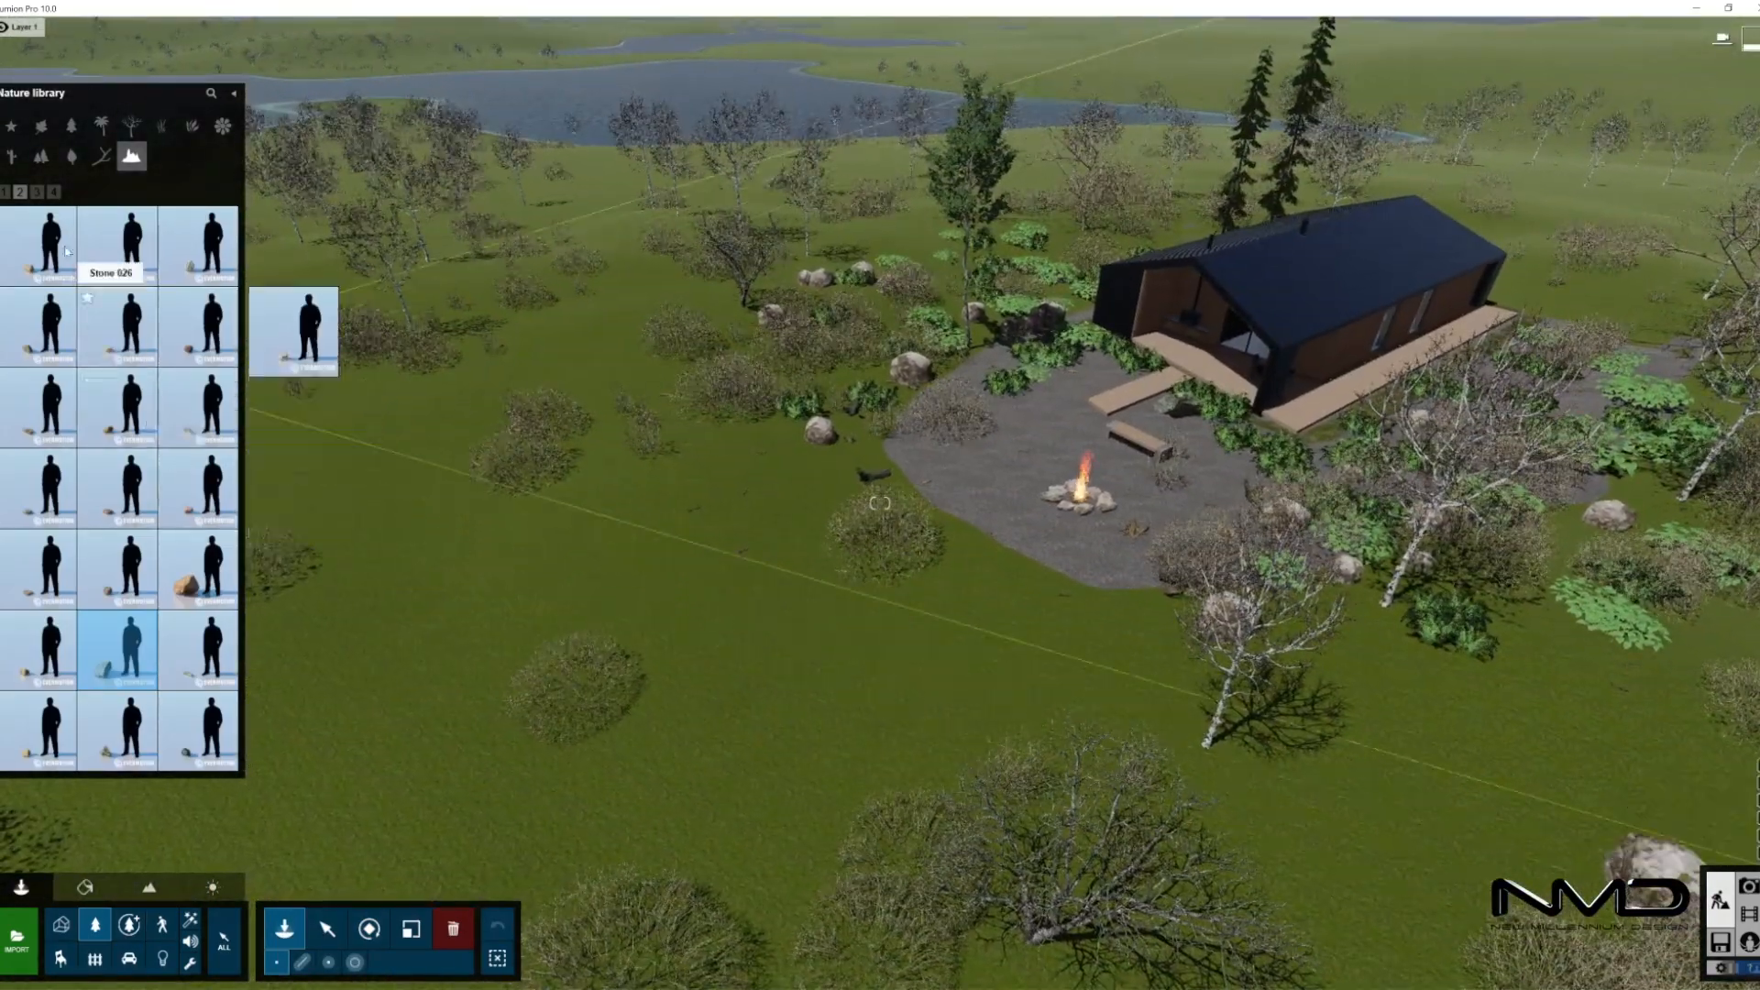
click(53, 191)
click(197, 326)
scroll(630, 667, down, 3)
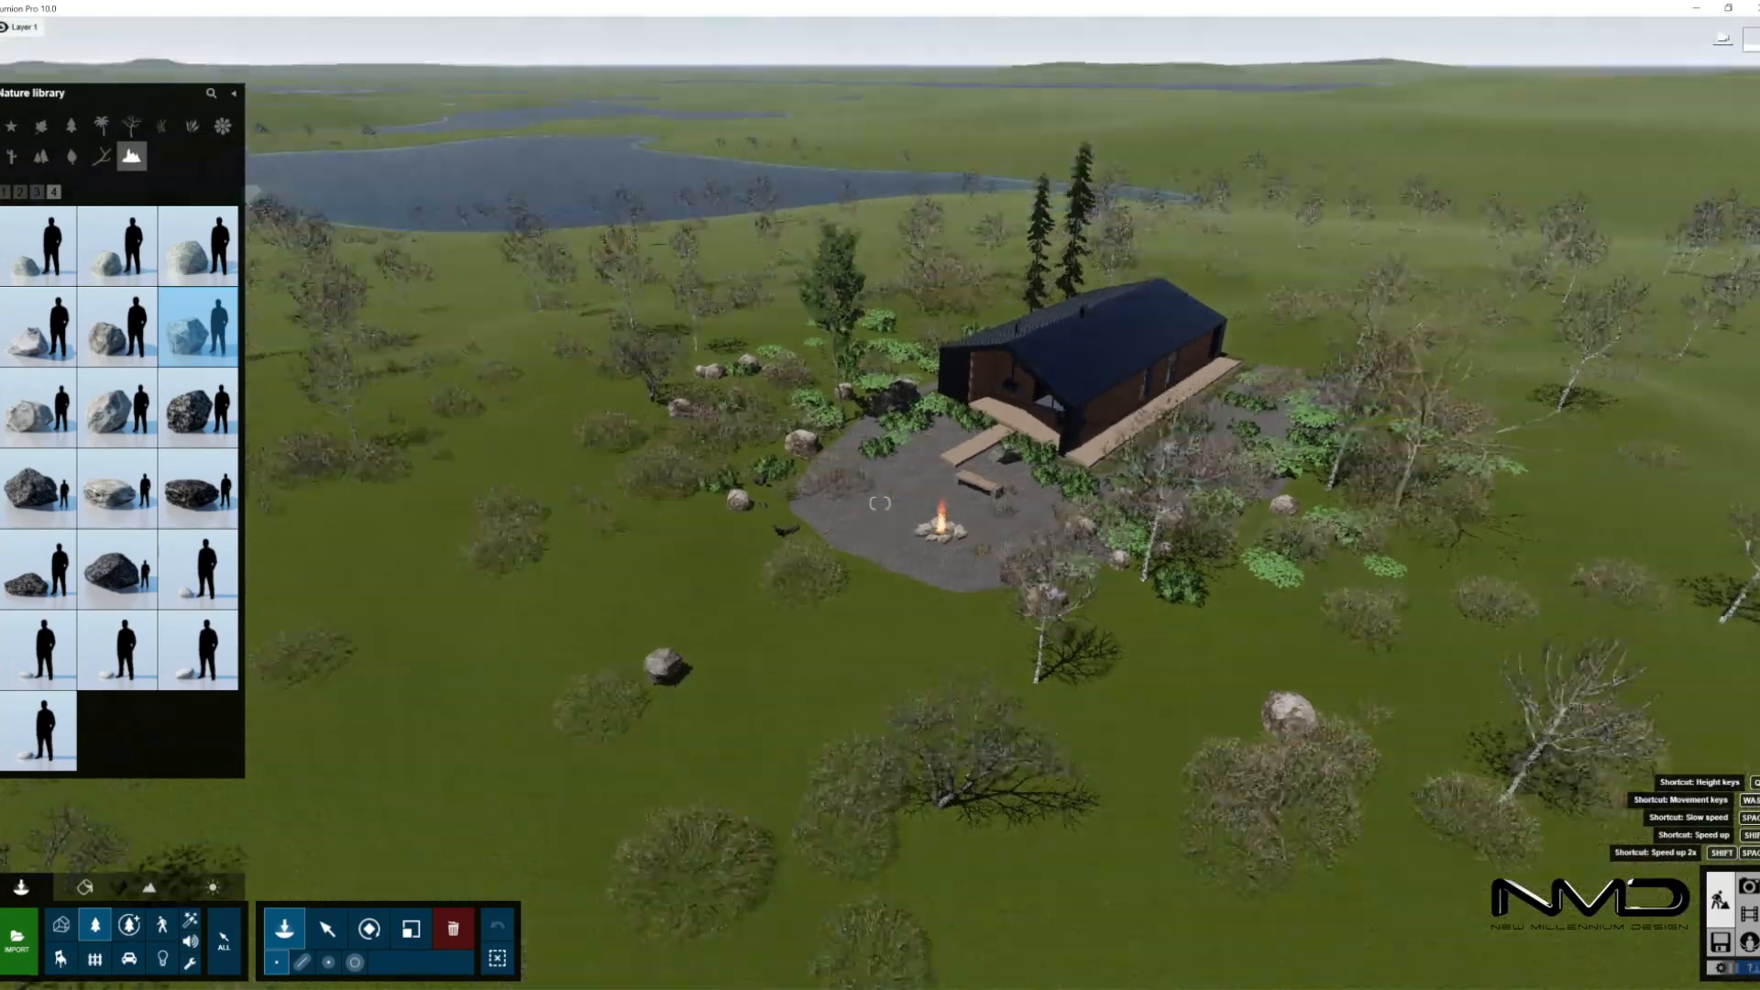
click(528, 694)
click(892, 522)
click(119, 410)
click(535, 647)
click(938, 691)
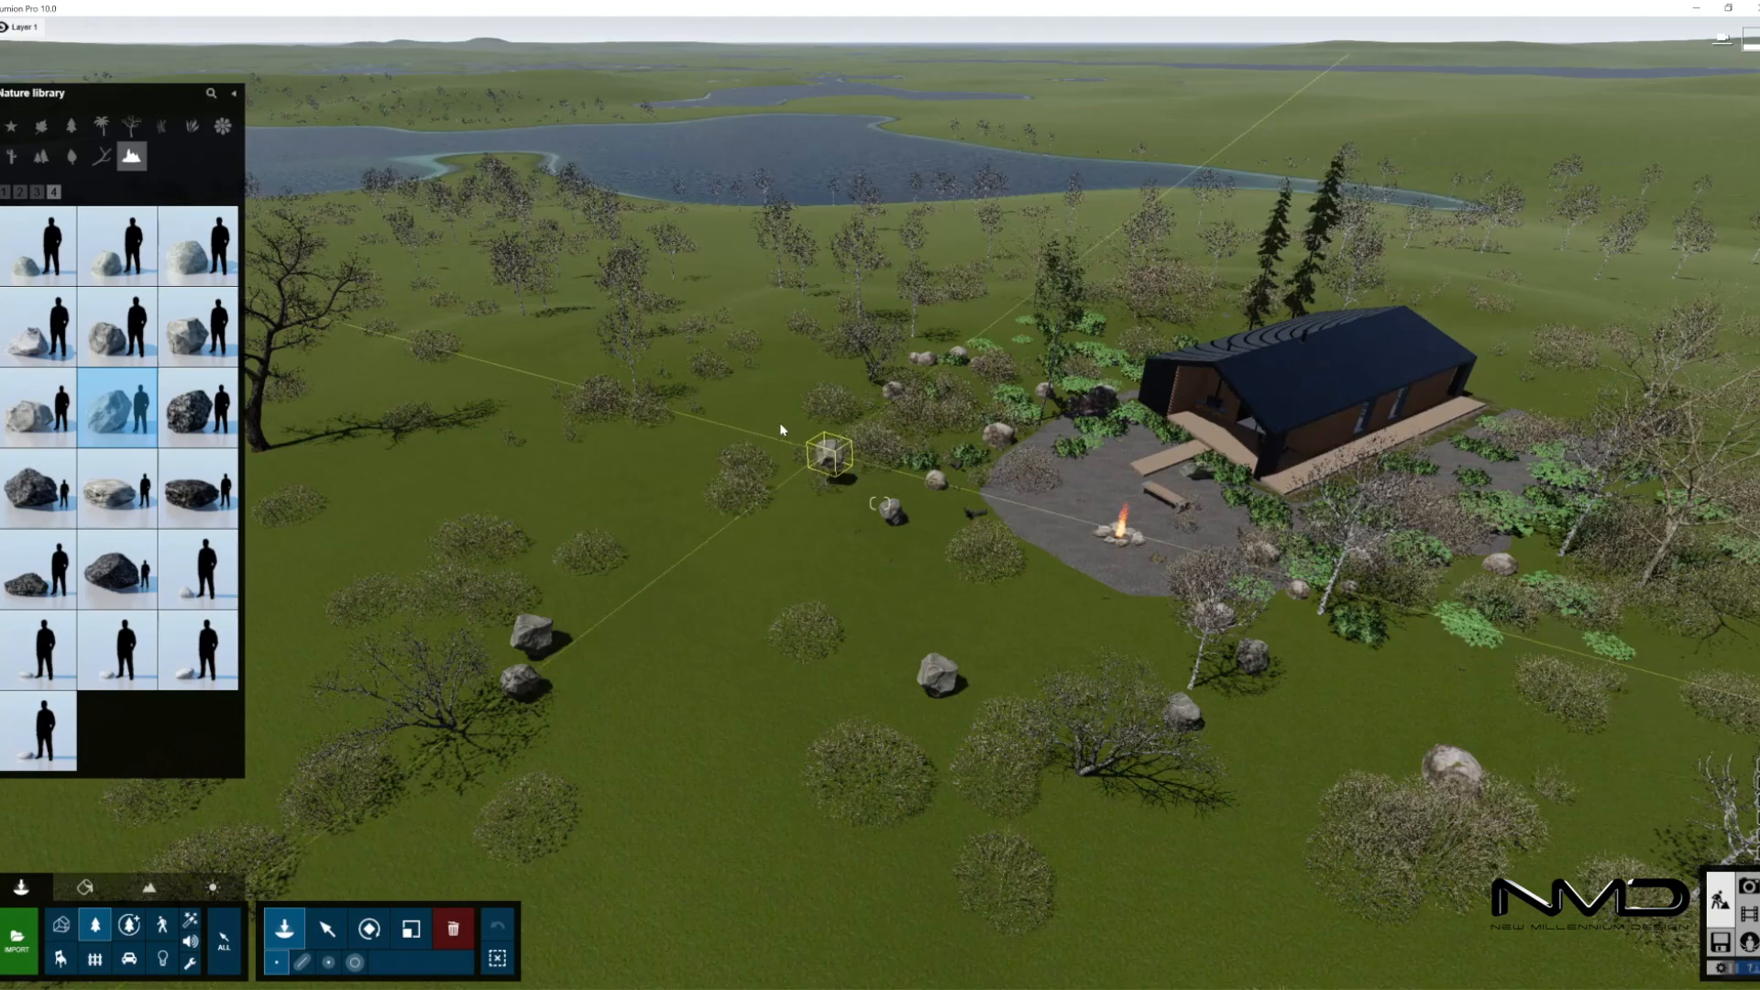
- Enlarge the grey boulders by the bare shrub tree, group them into one rock formation and sink the meadow stones into the ground
click(328, 929)
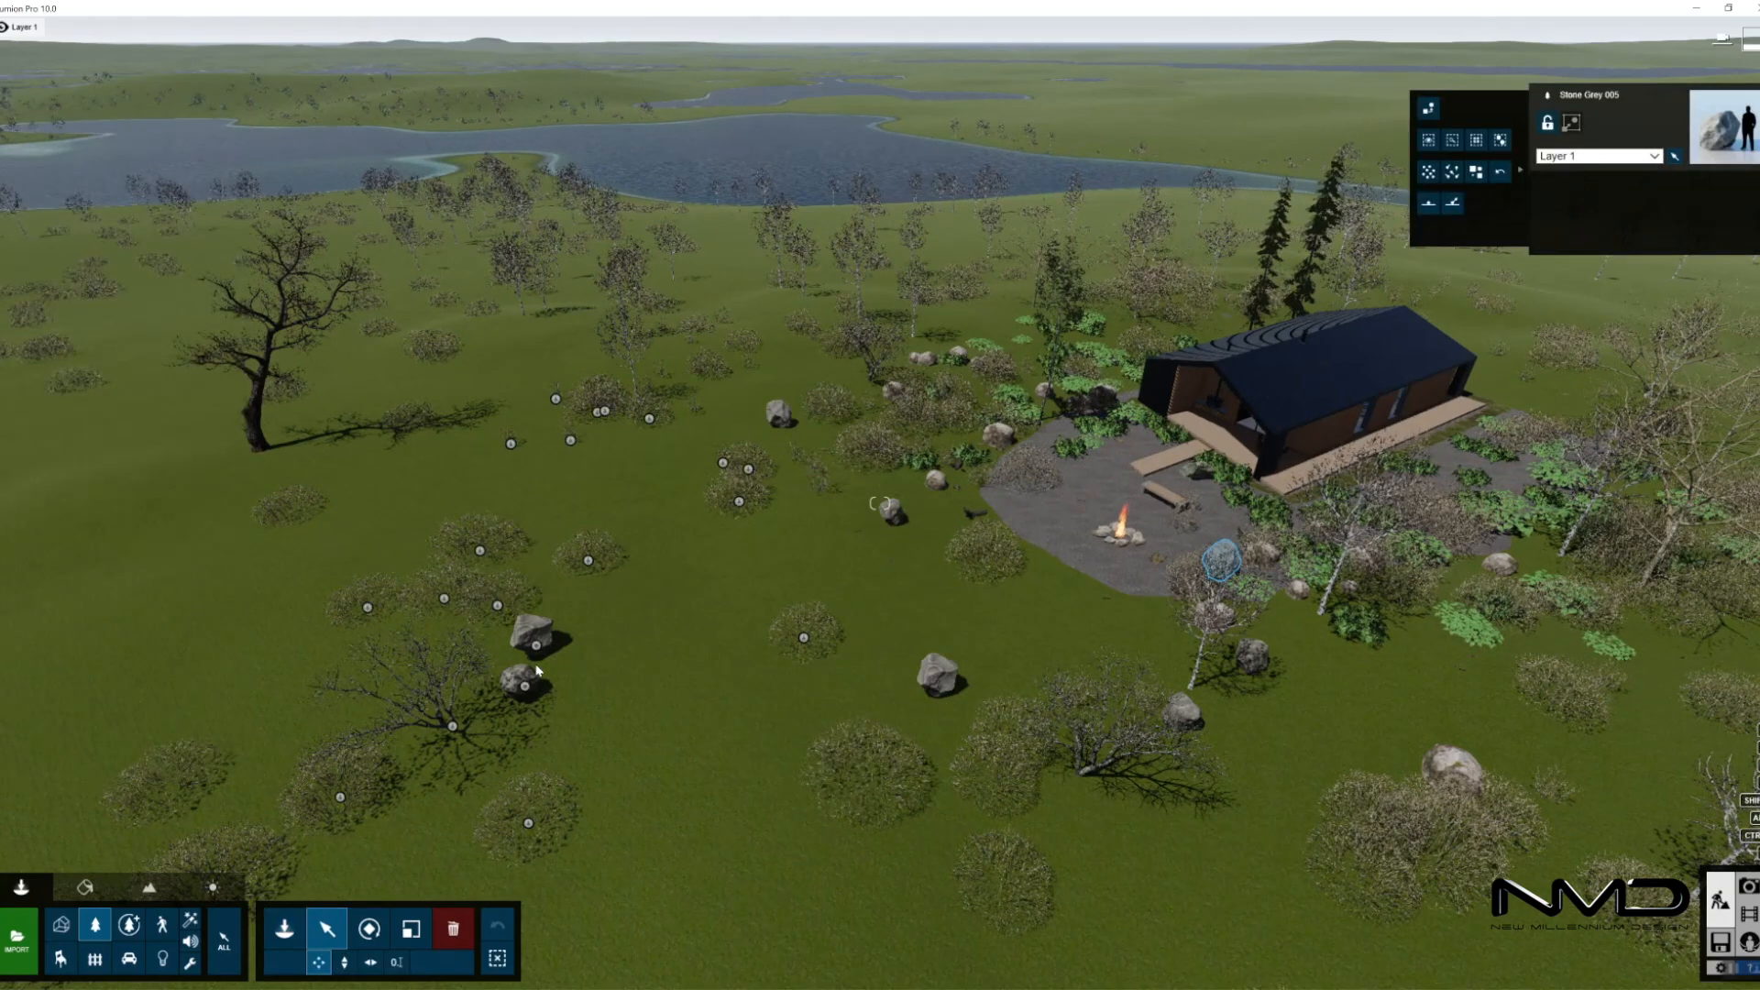
key(l)
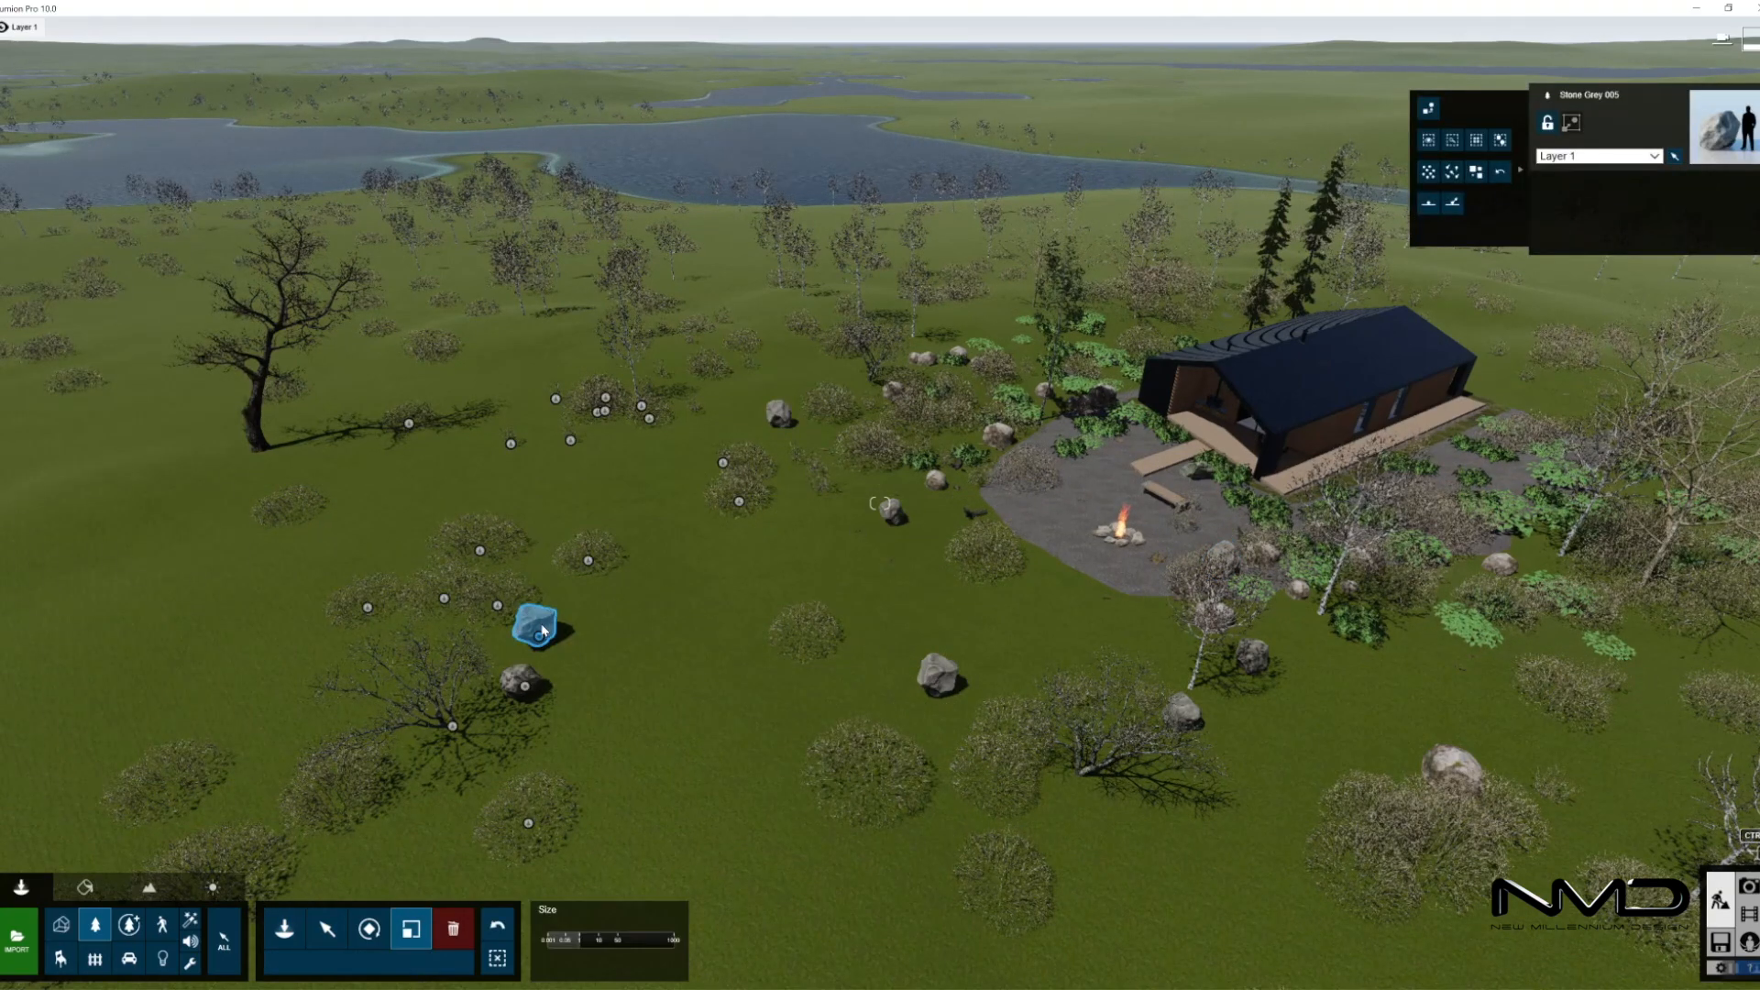
key(m)
click(526, 686)
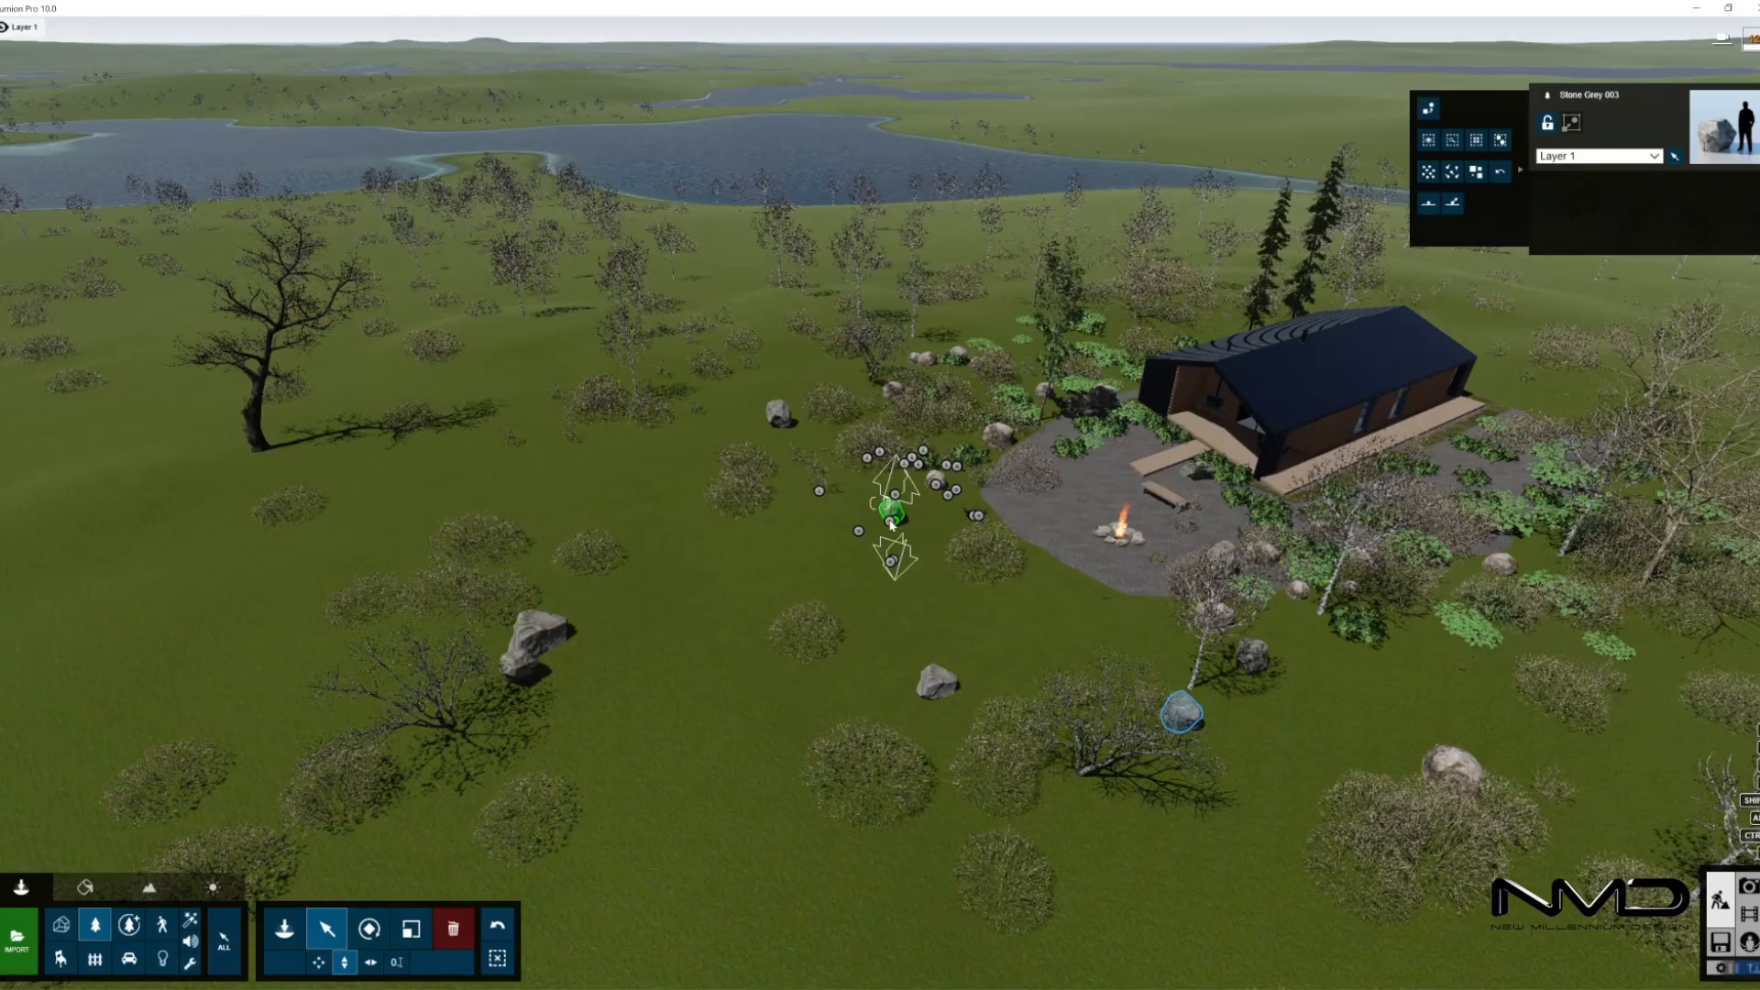
- Move the Leafless Shrub 003 from behind the bench to the open gravel beside it
right_drag(886, 541, 975, 596)
key(w)
key(w)
right_drag(988, 825, 999, 729)
key(s)
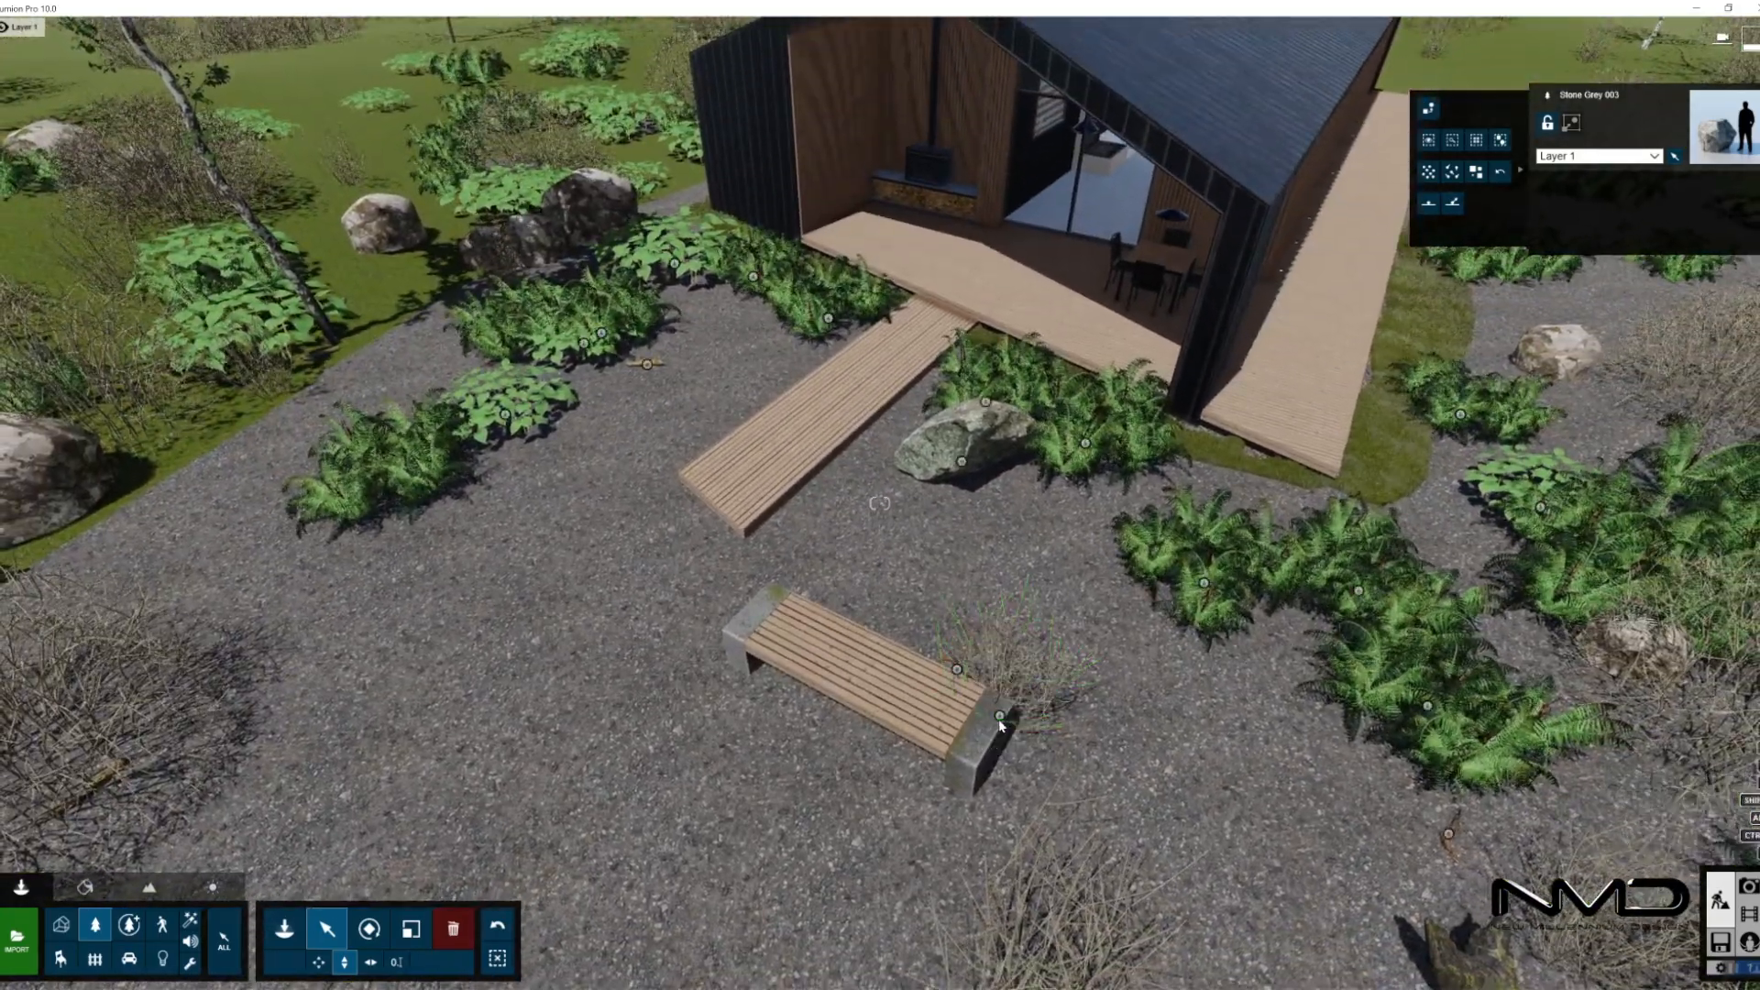
key(m)
drag(1002, 720, 1131, 763)
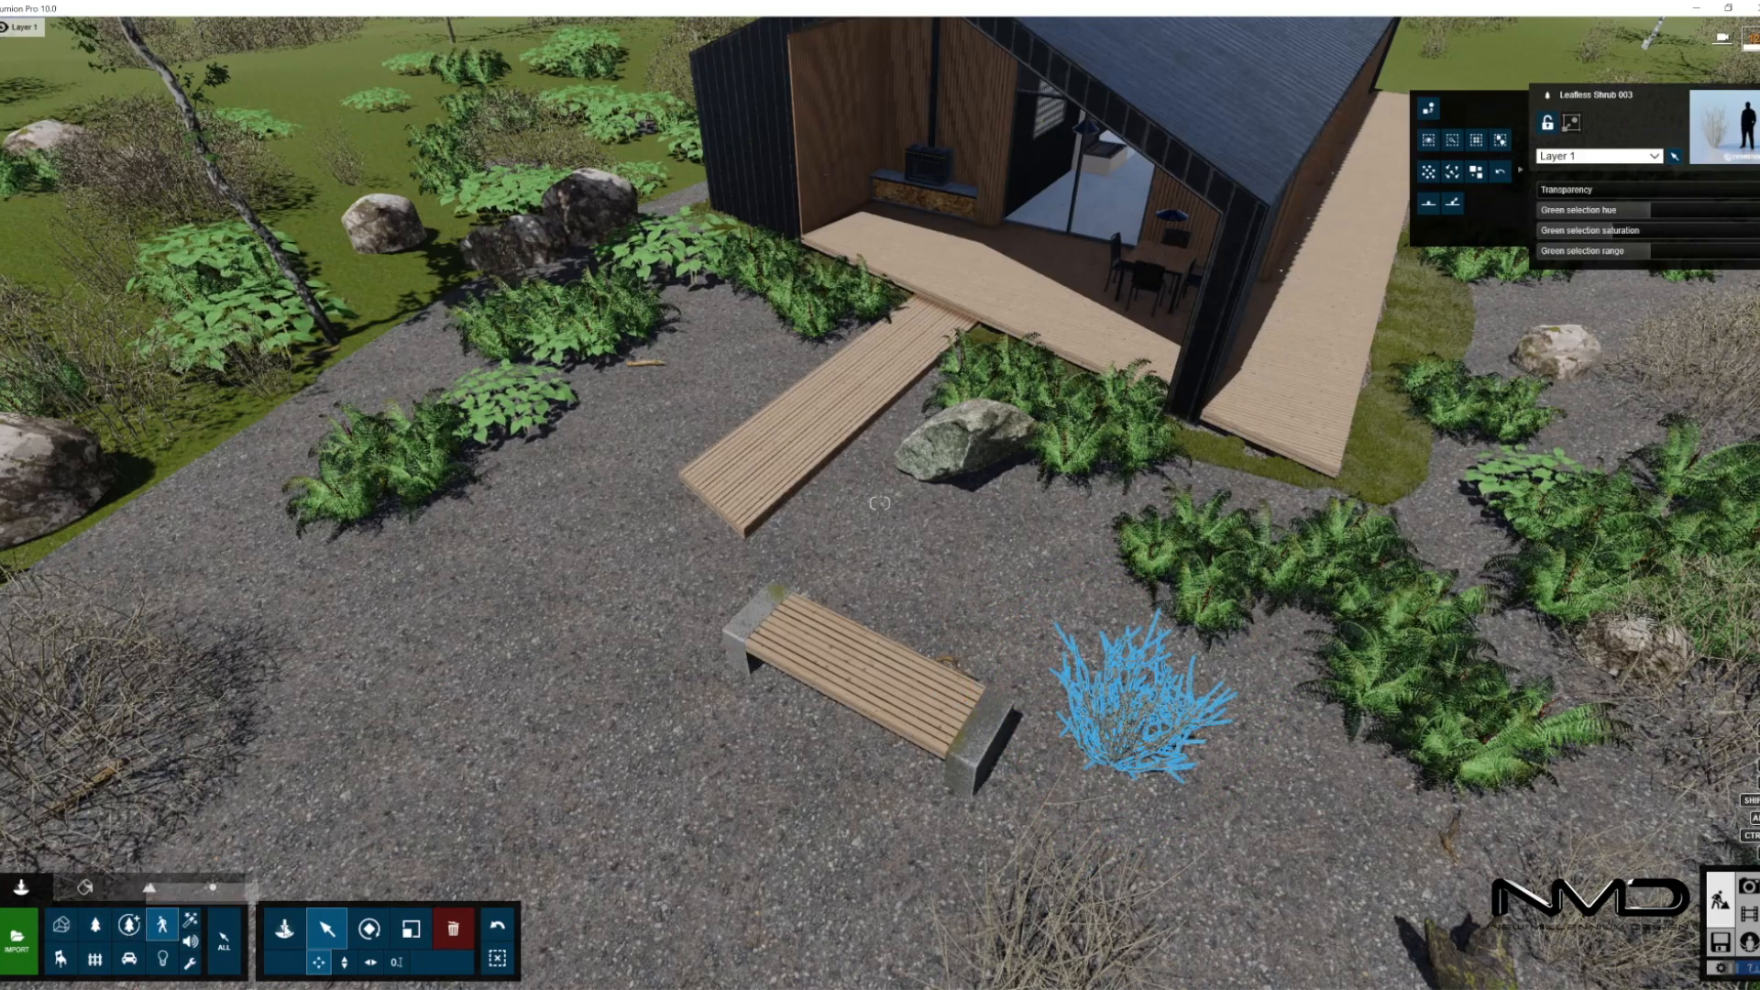
- Search the character library for "new", seat a man on one end of the bench and turn him to face the fire pit
click(284, 929)
click(212, 95)
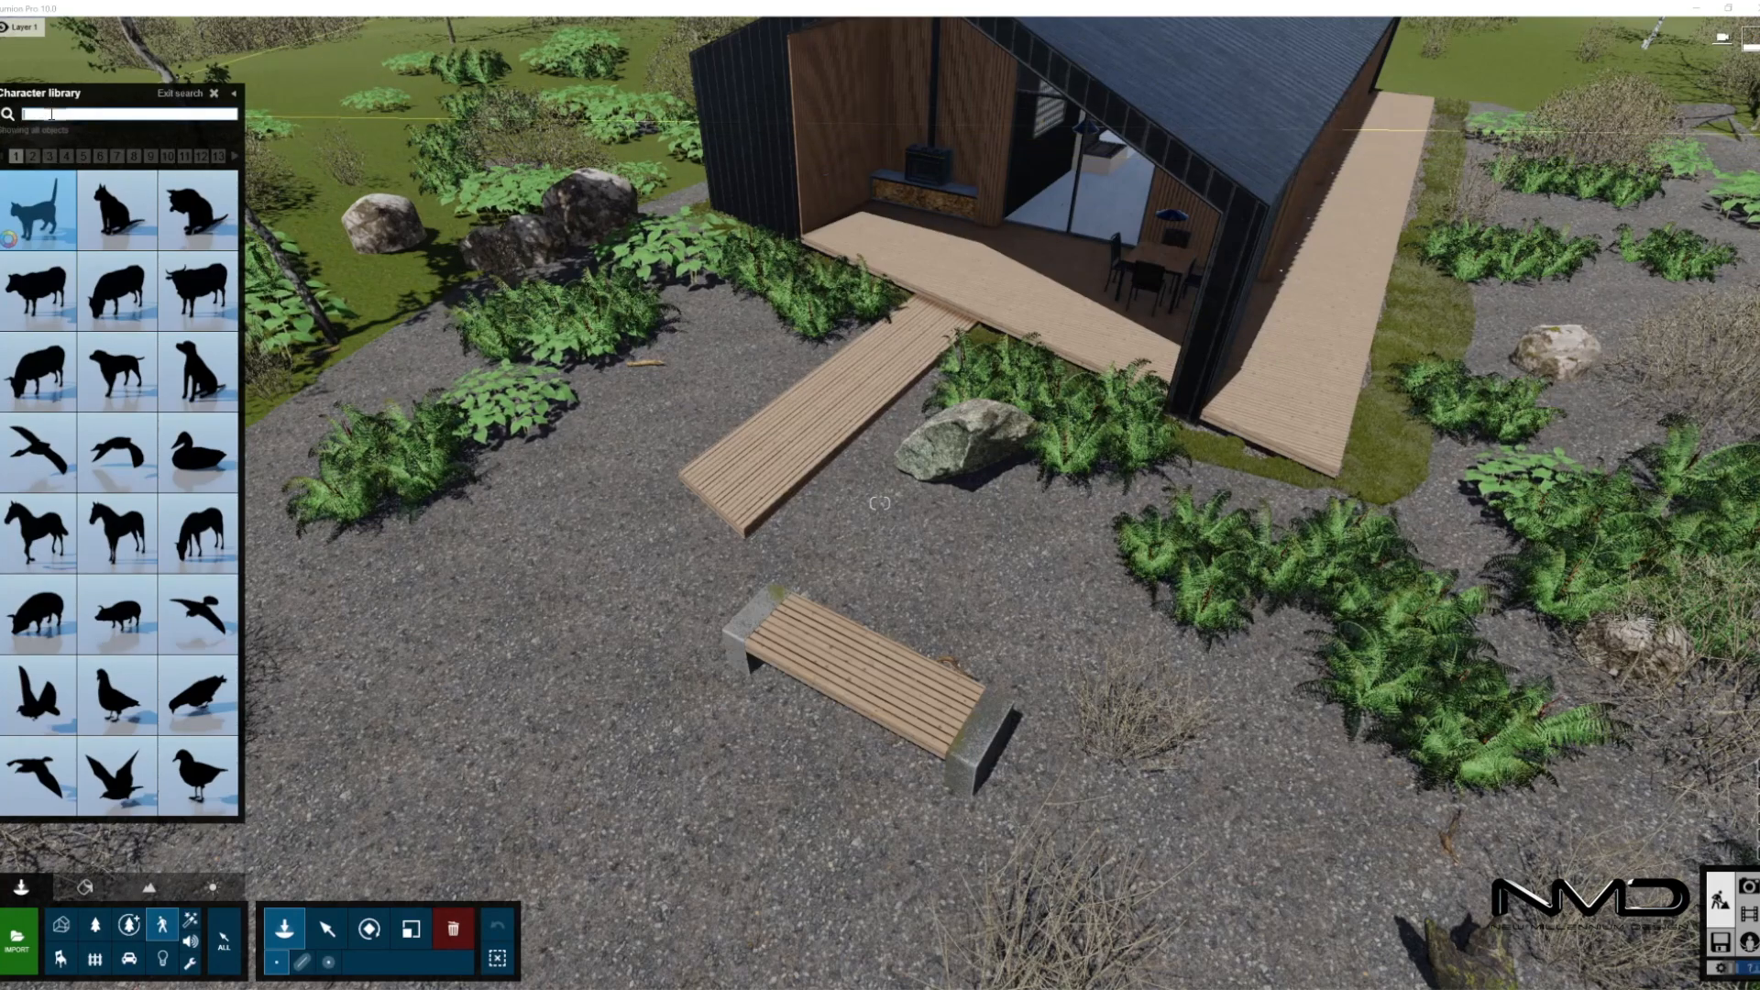
text("new")
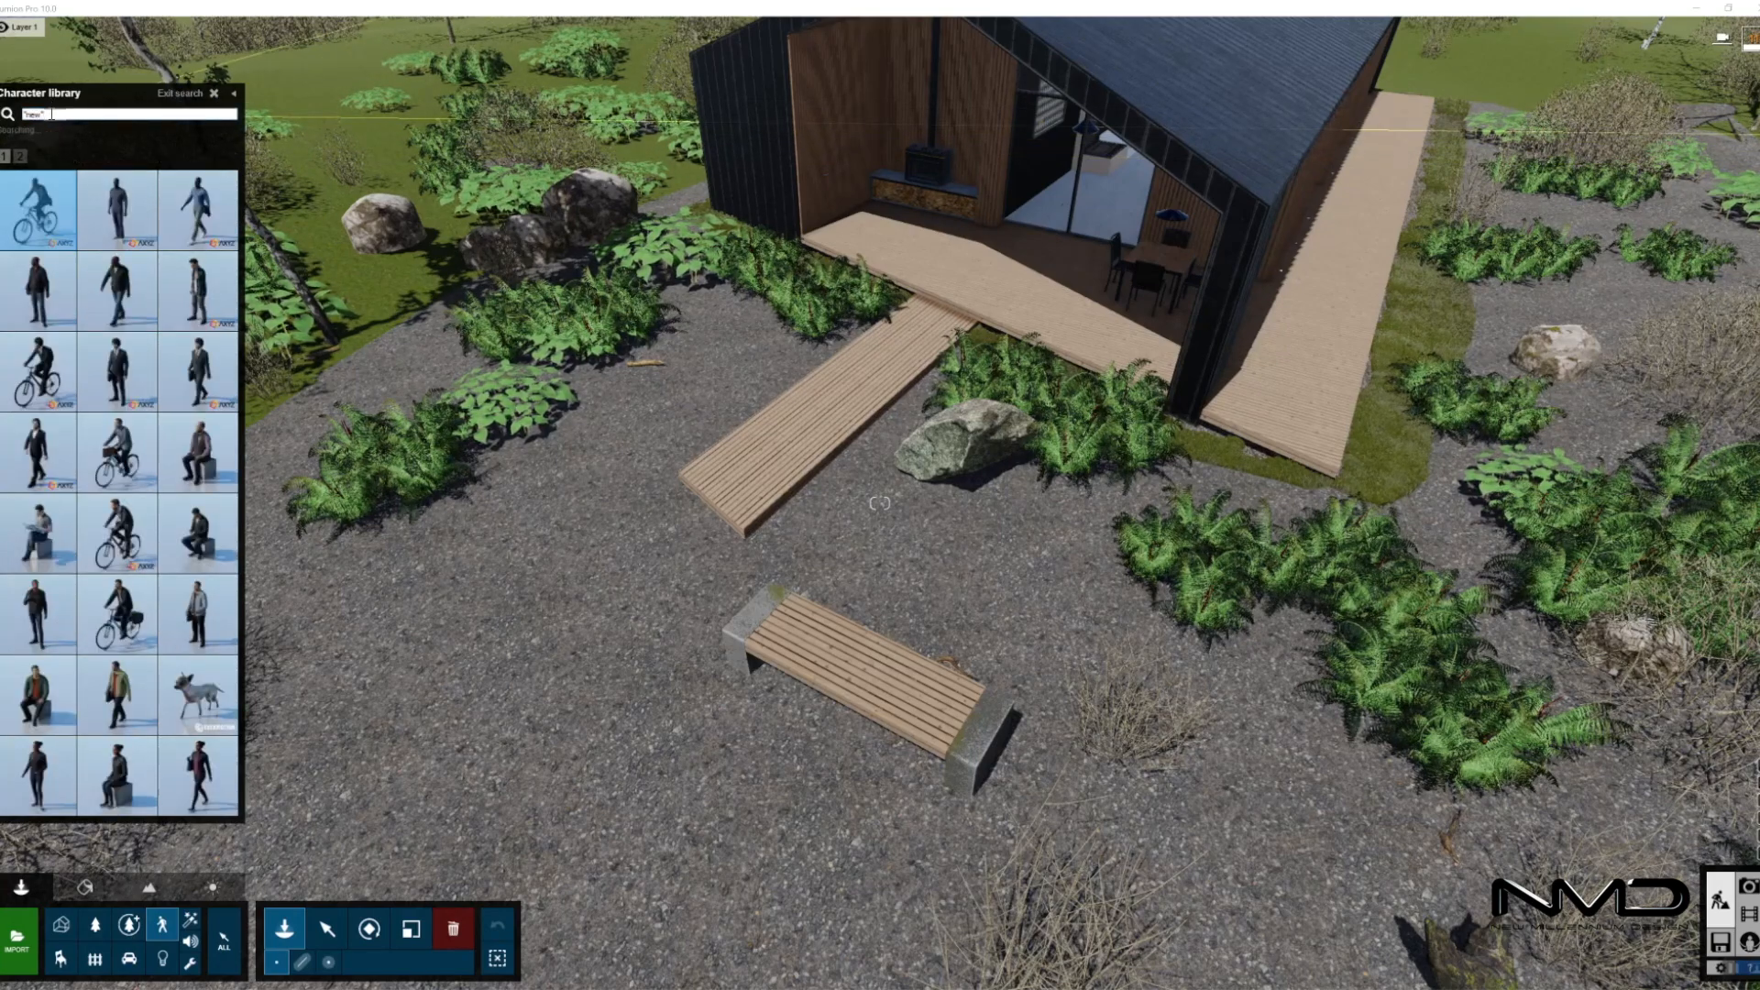
click(198, 613)
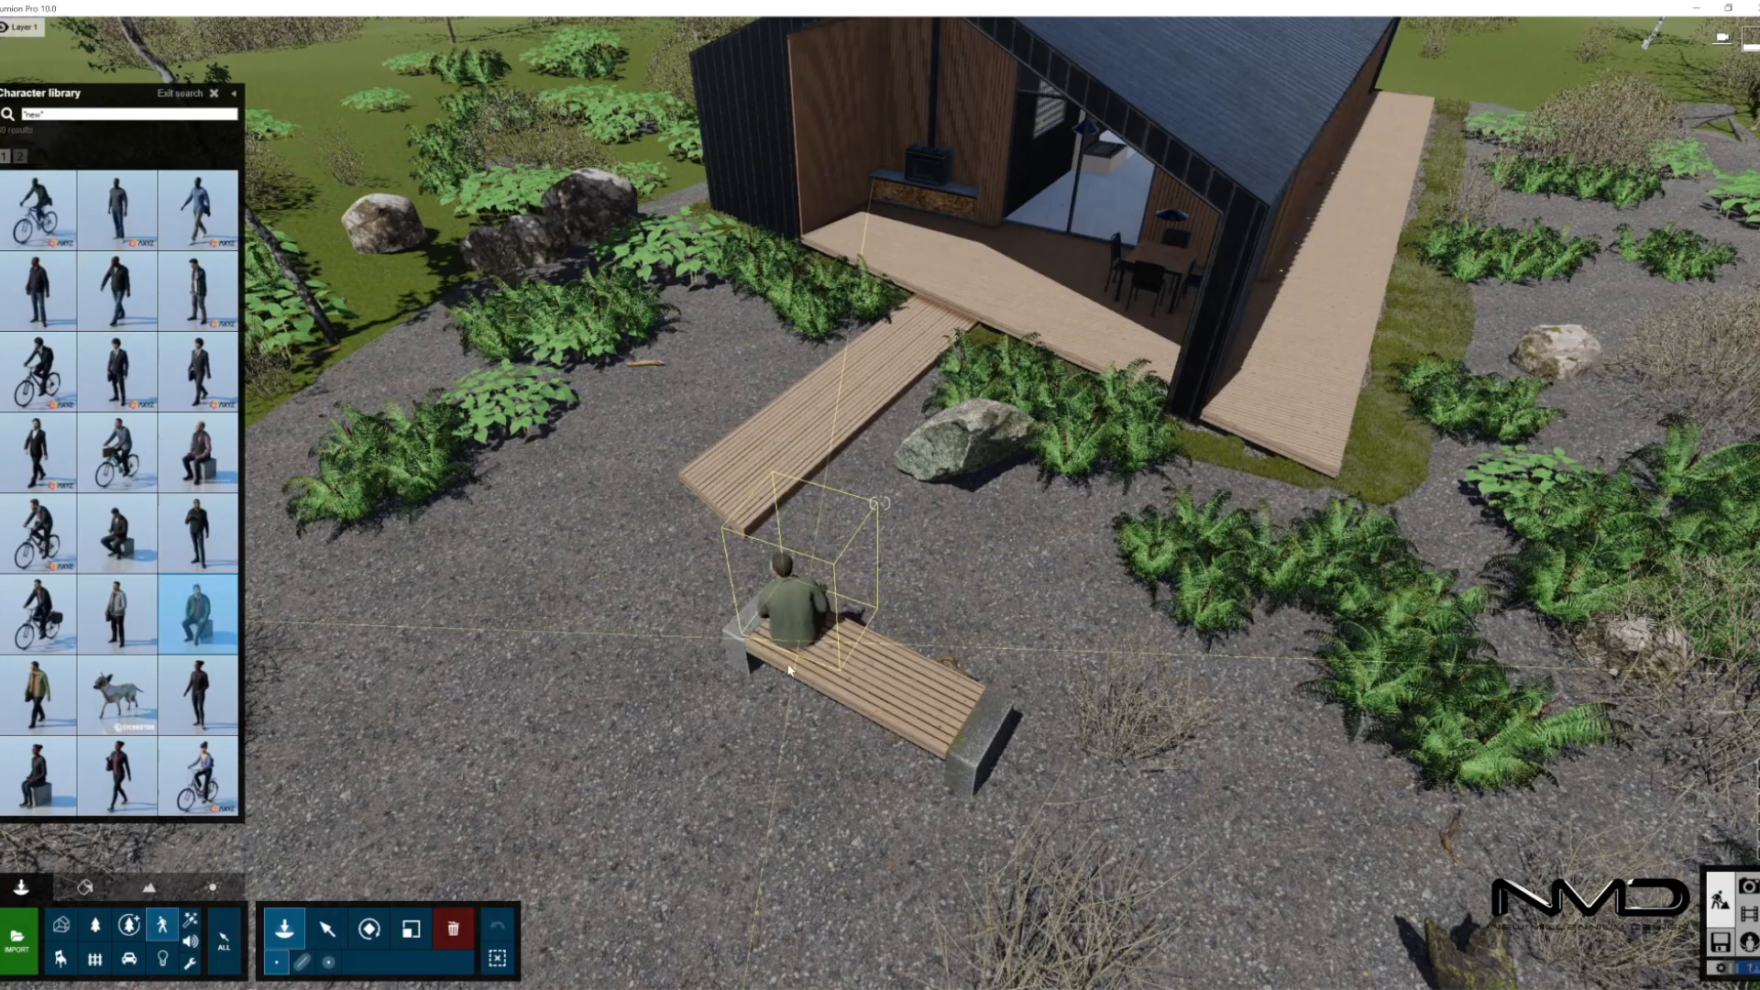
key(r)
mouse_move(795, 658)
mouse_down()
mouse_move(830, 720)
mouse_move(724, 711)
mouse_move(780, 675)
mouse_up()
key(l)
- Seat the woman caucasian 0025 character on the free end of the bench and rotate her to sit naturally beside the man
click(284, 929)
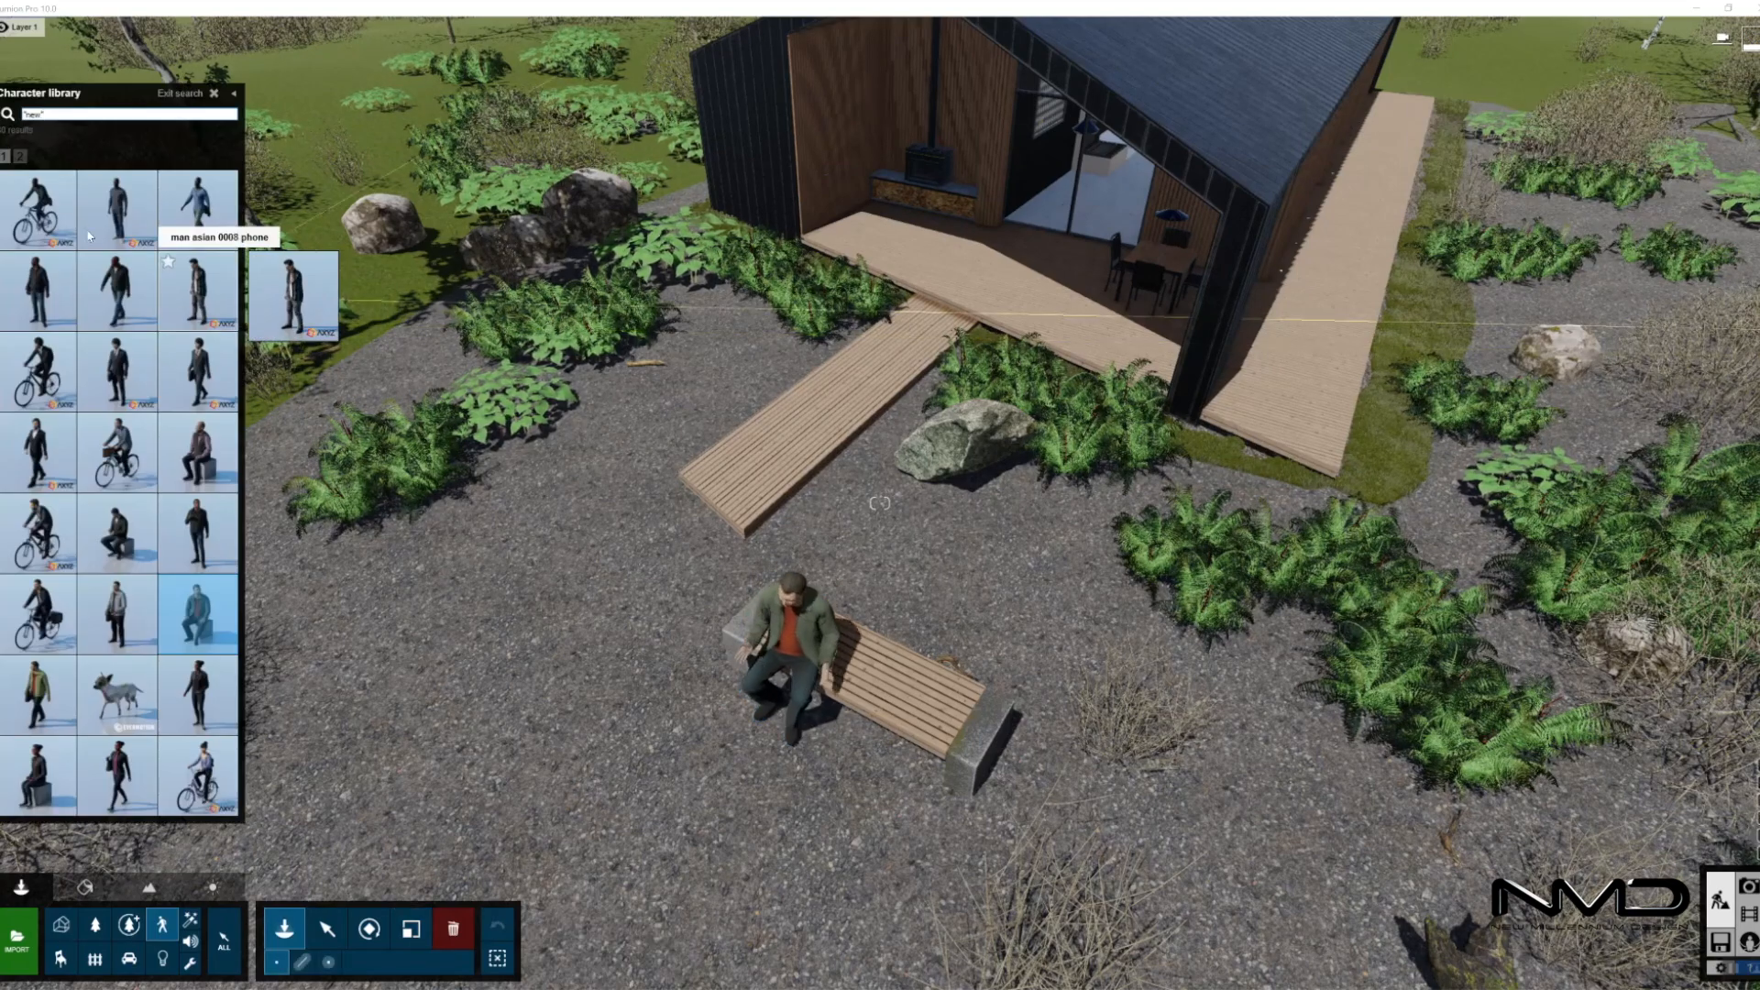
click(20, 157)
click(197, 288)
click(937, 734)
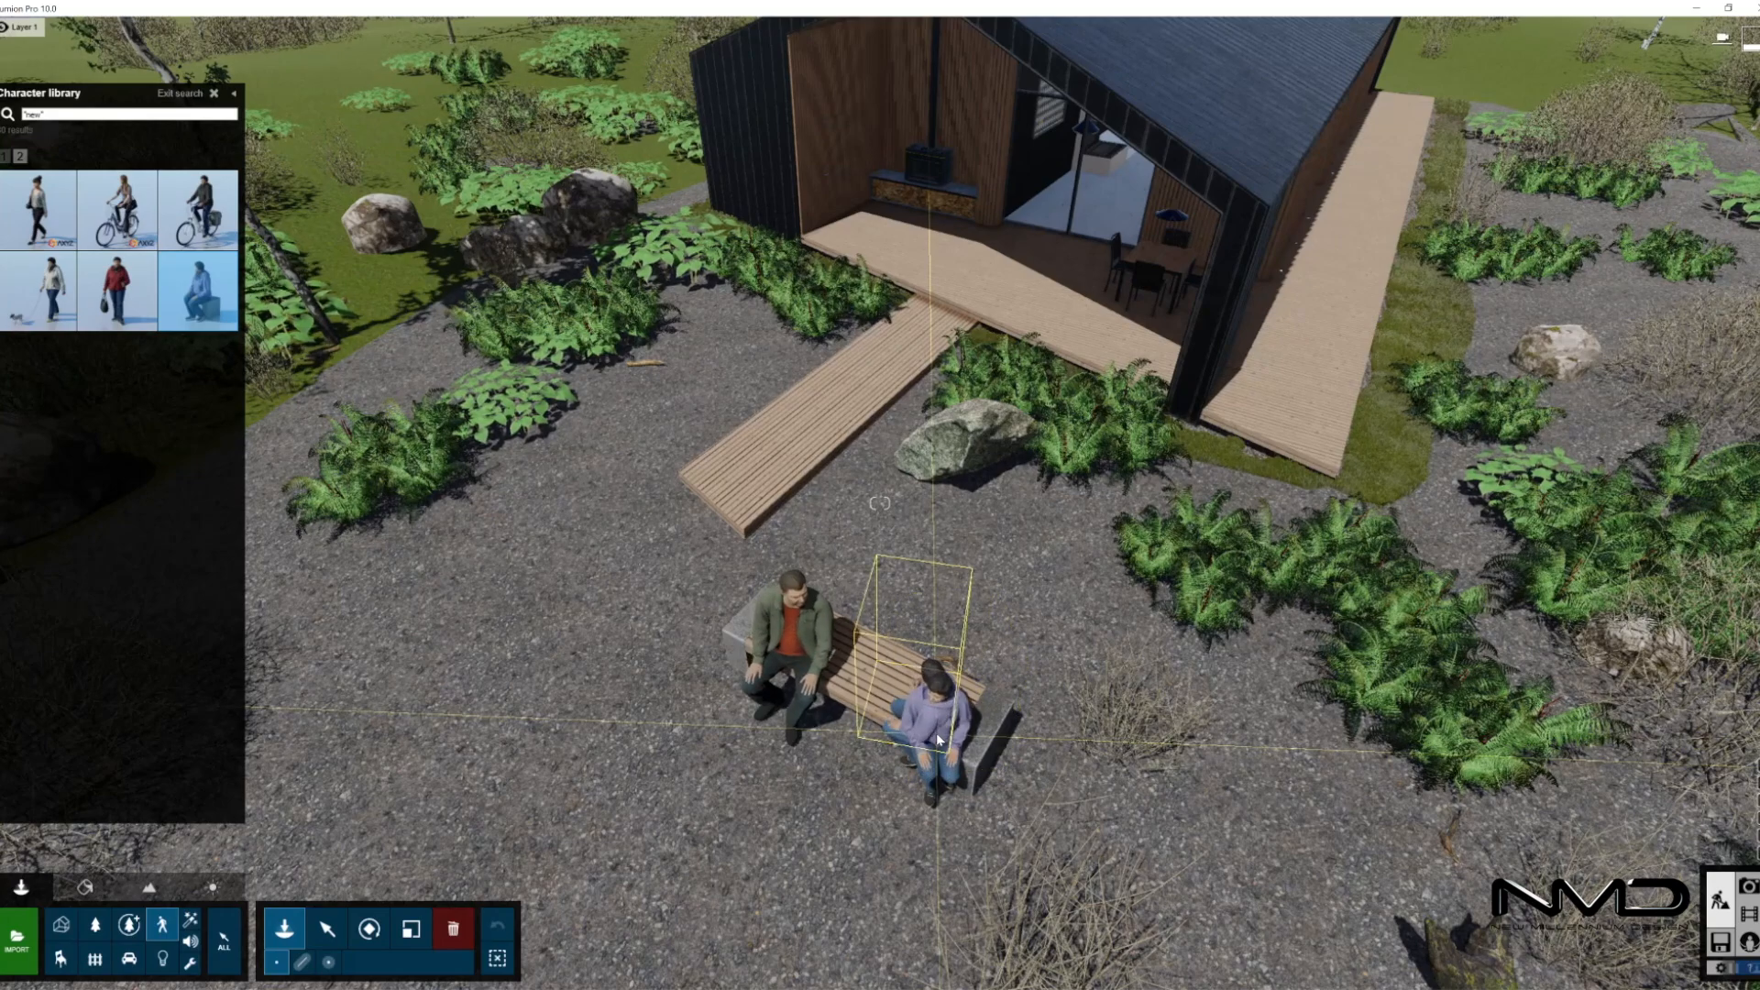
key(r)
drag(937, 734, 886, 755)
key(l)
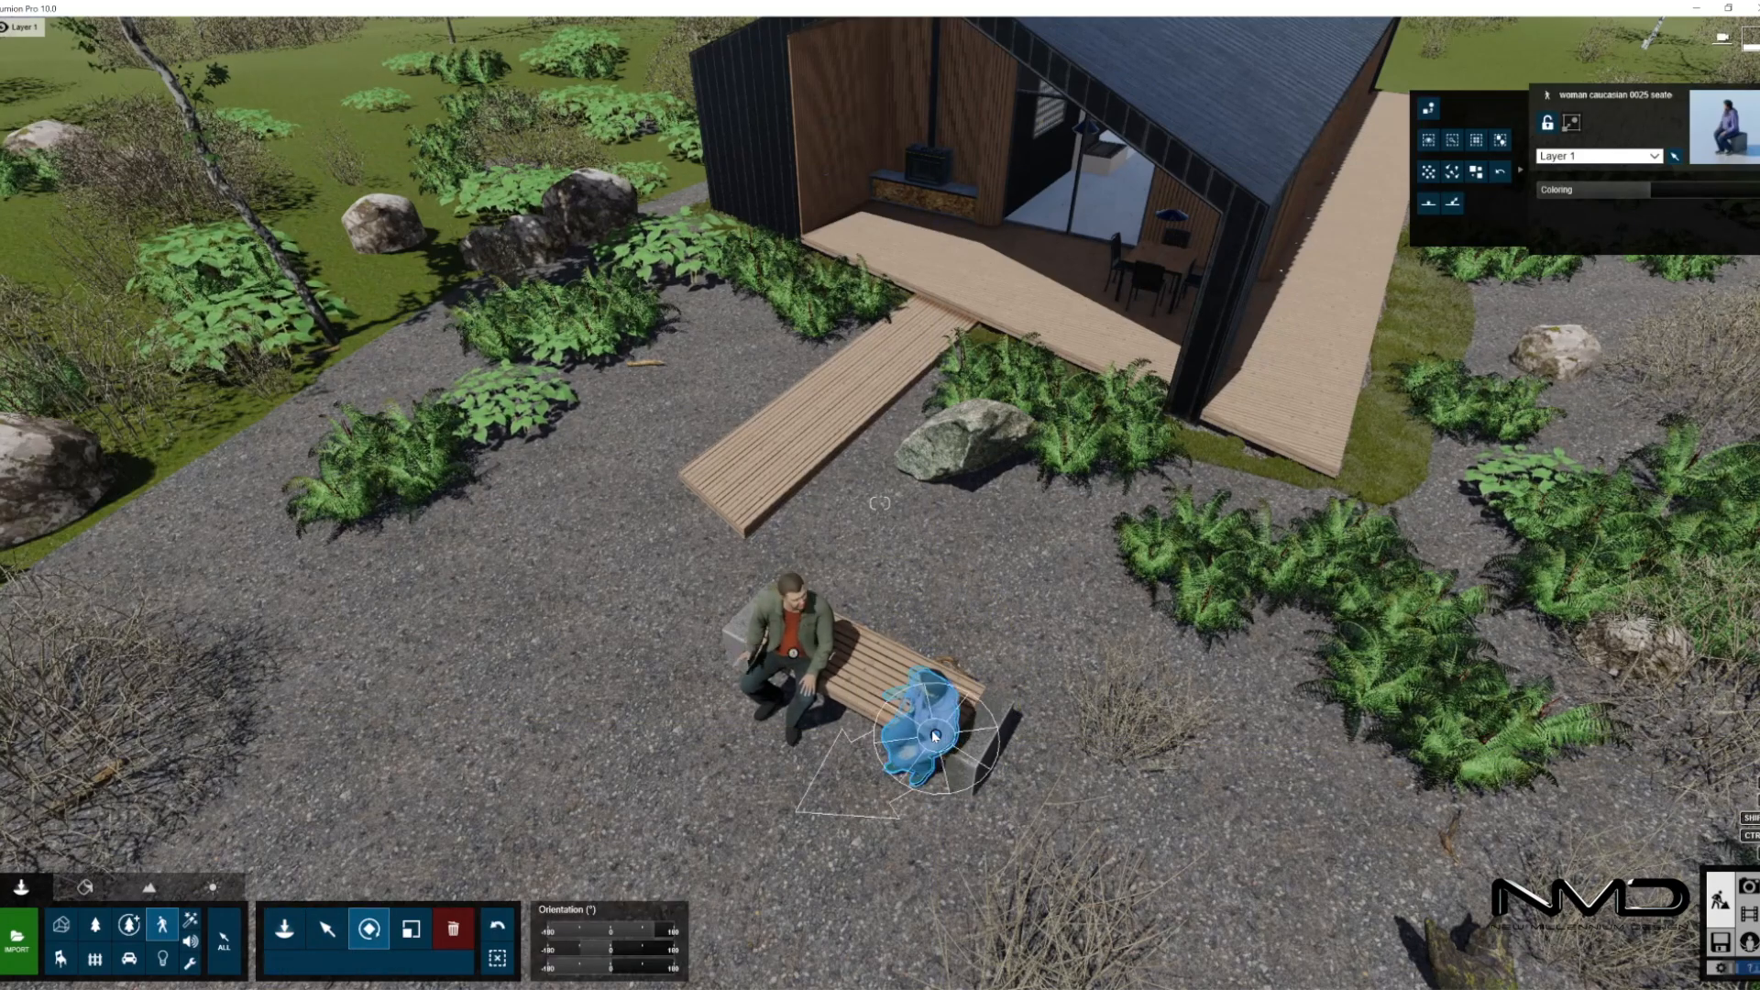
- Choose a wide wild-grass cluster from the nature library's grass category and set it to cluster placement for the open meadow
right_drag(944, 728, 652, 749)
key(s)
click(161, 928)
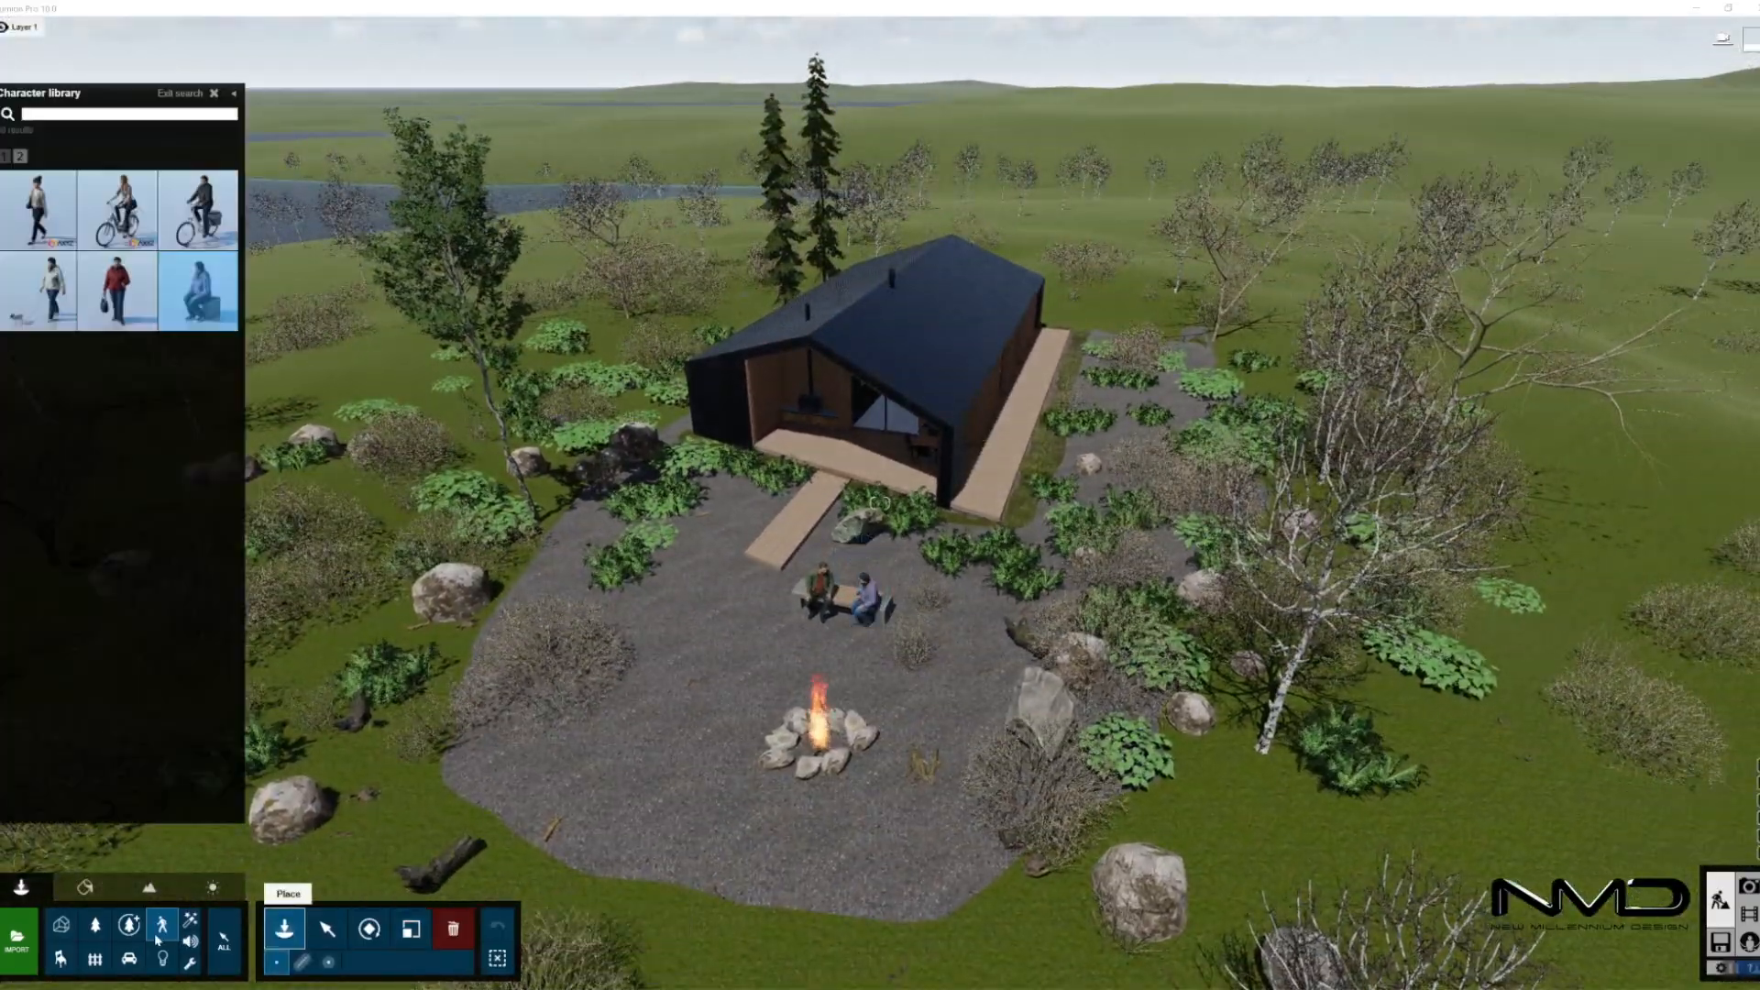
right_drag(363, 801, 588, 662)
key(s)
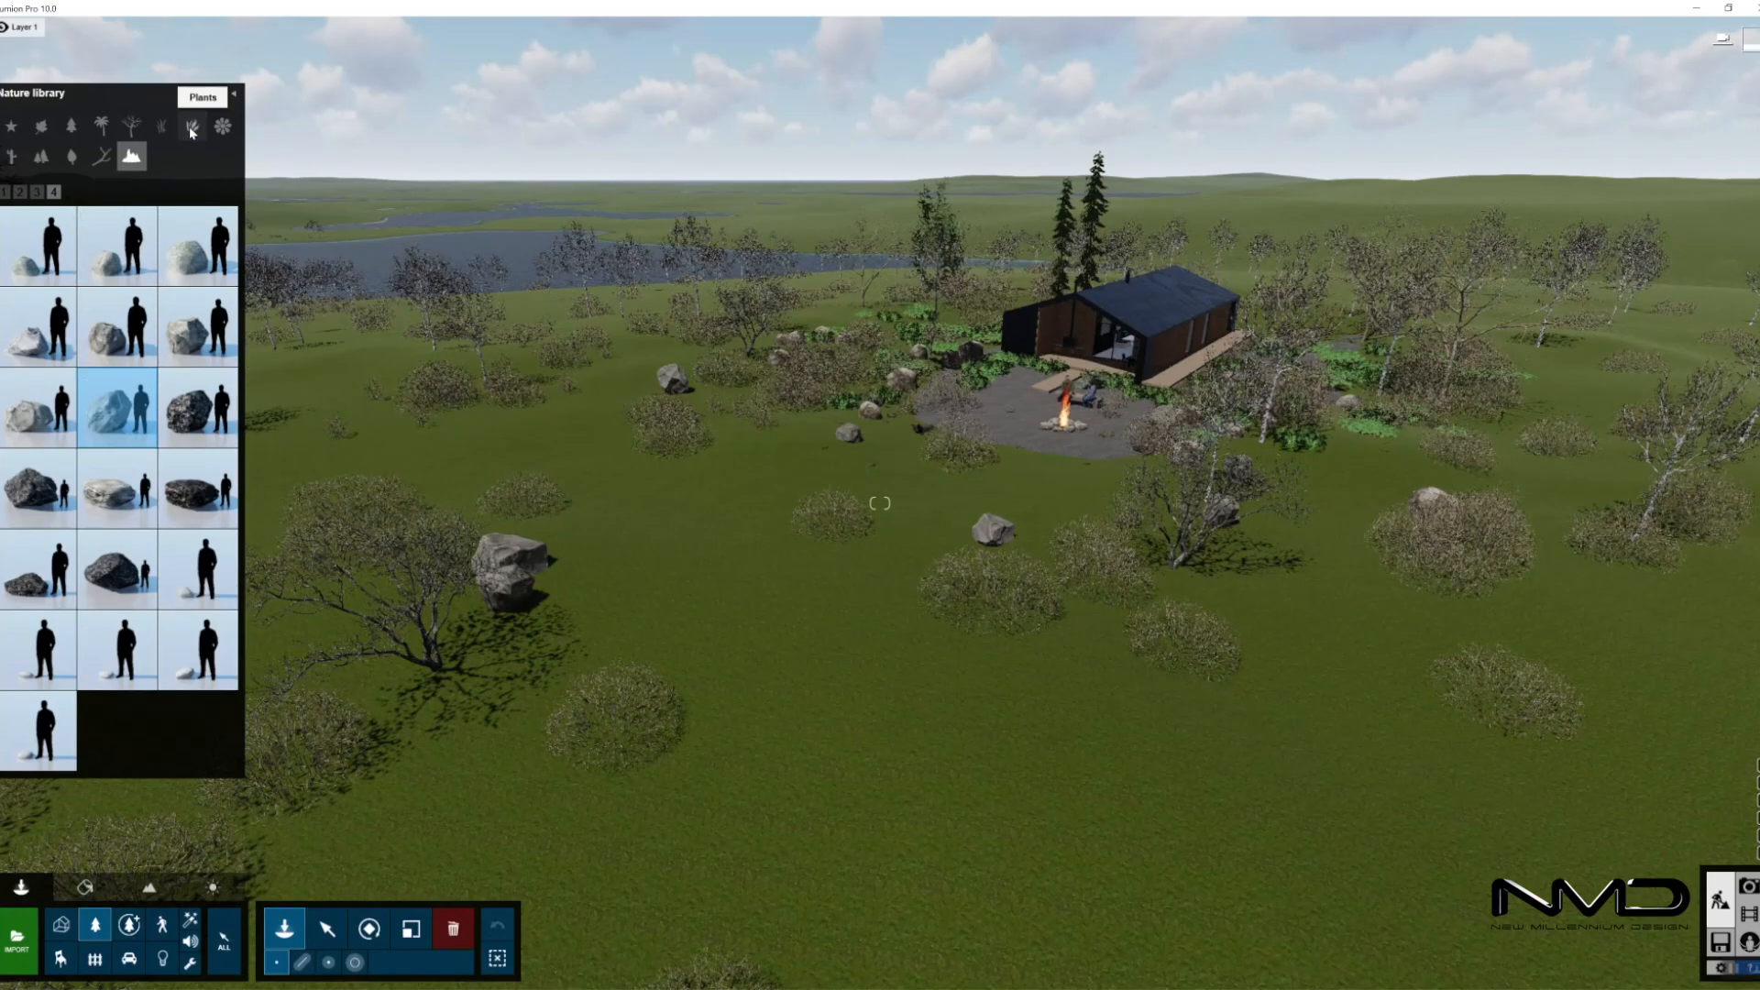
click(192, 126)
click(163, 126)
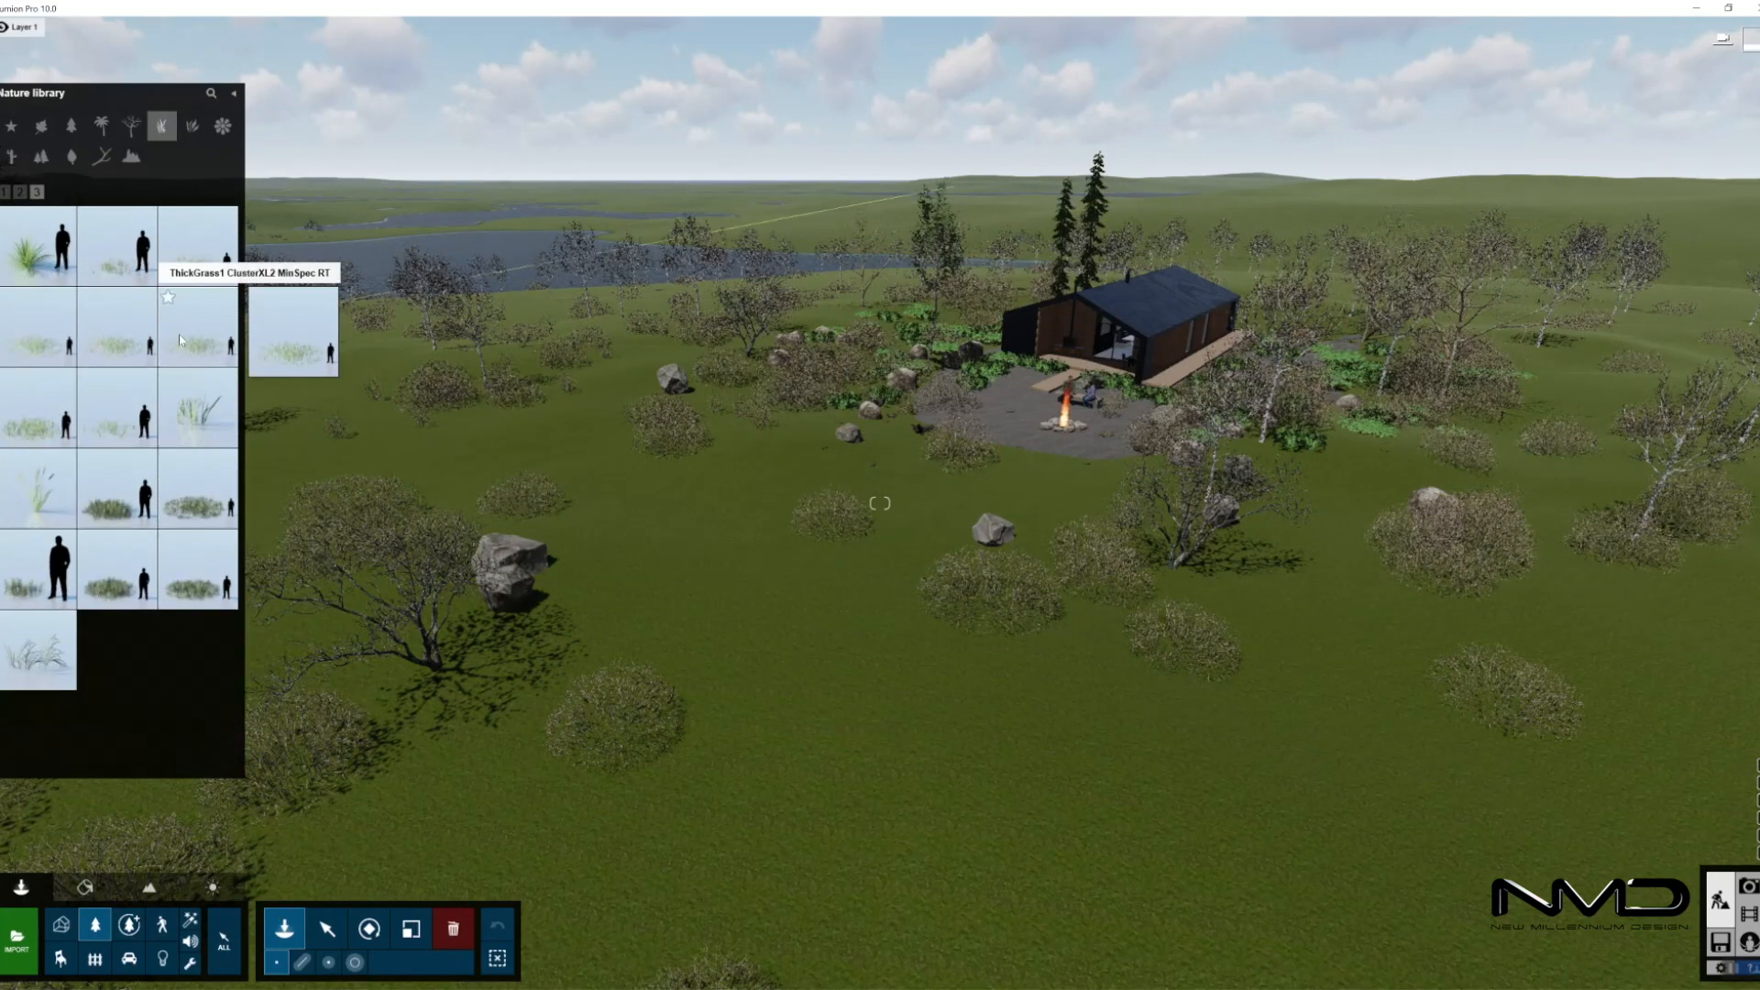
click(197, 488)
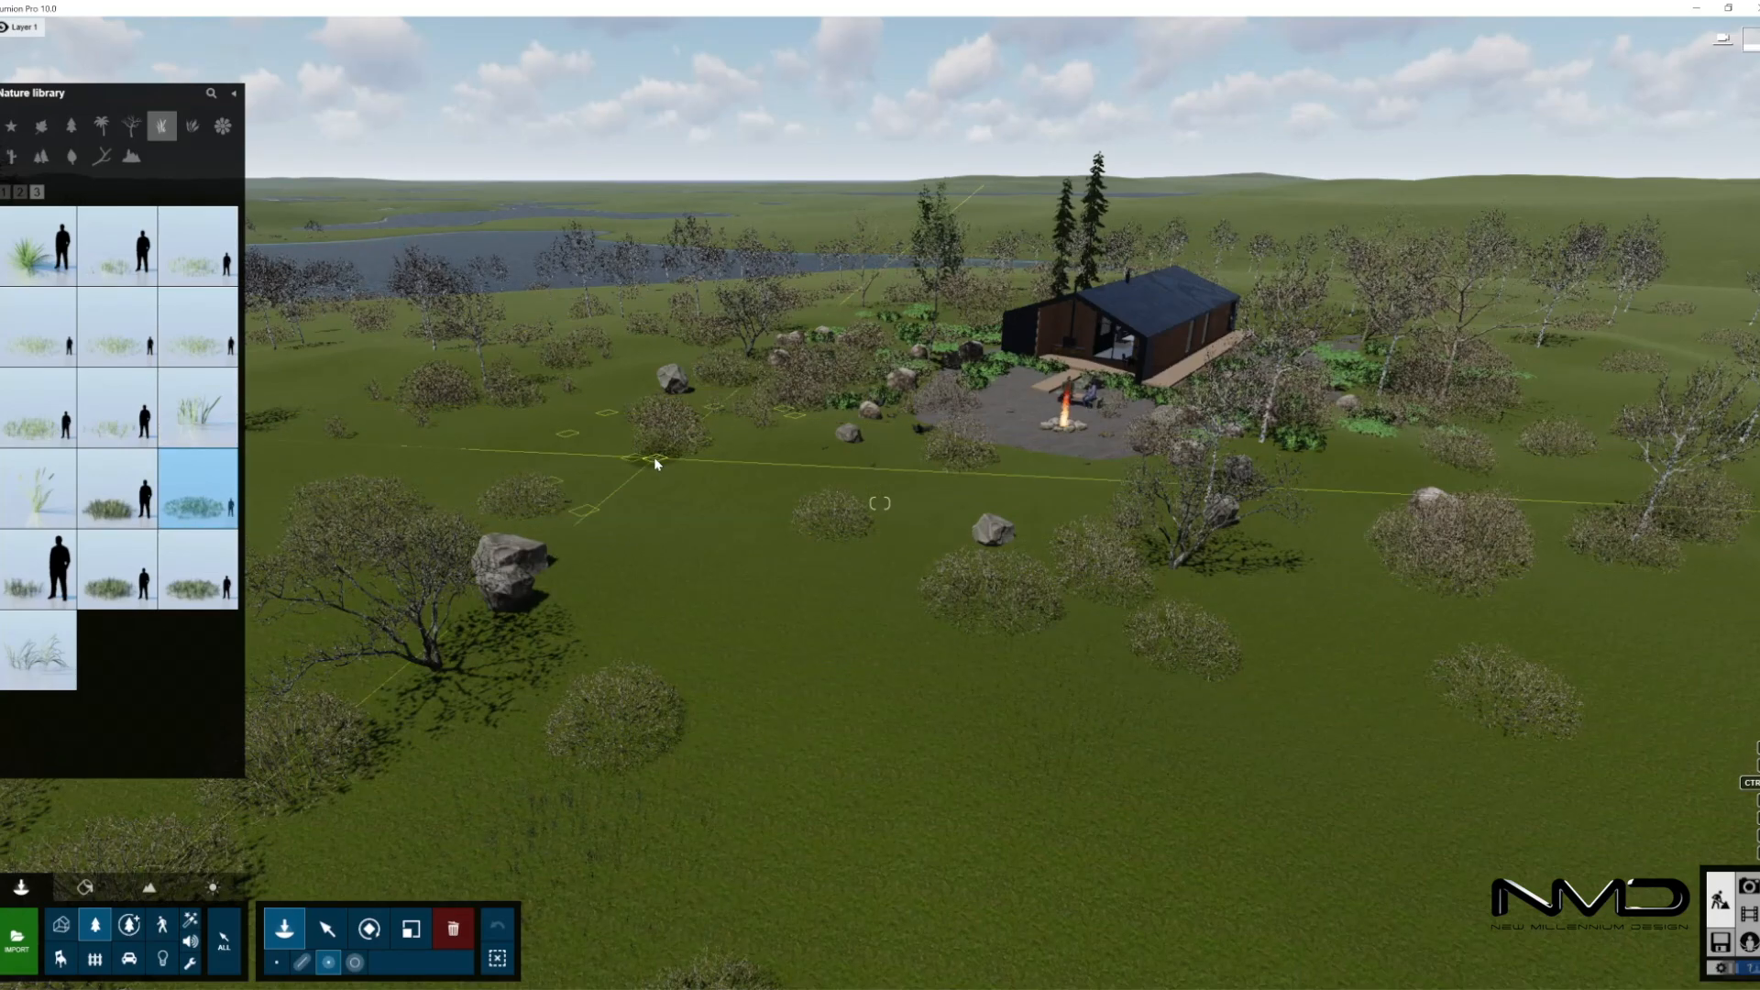
- Try the area-brush placement with other wild-grass clusters on the foreground meadow
key(s)
right_drag(1029, 699, 991, 687)
click(128, 605)
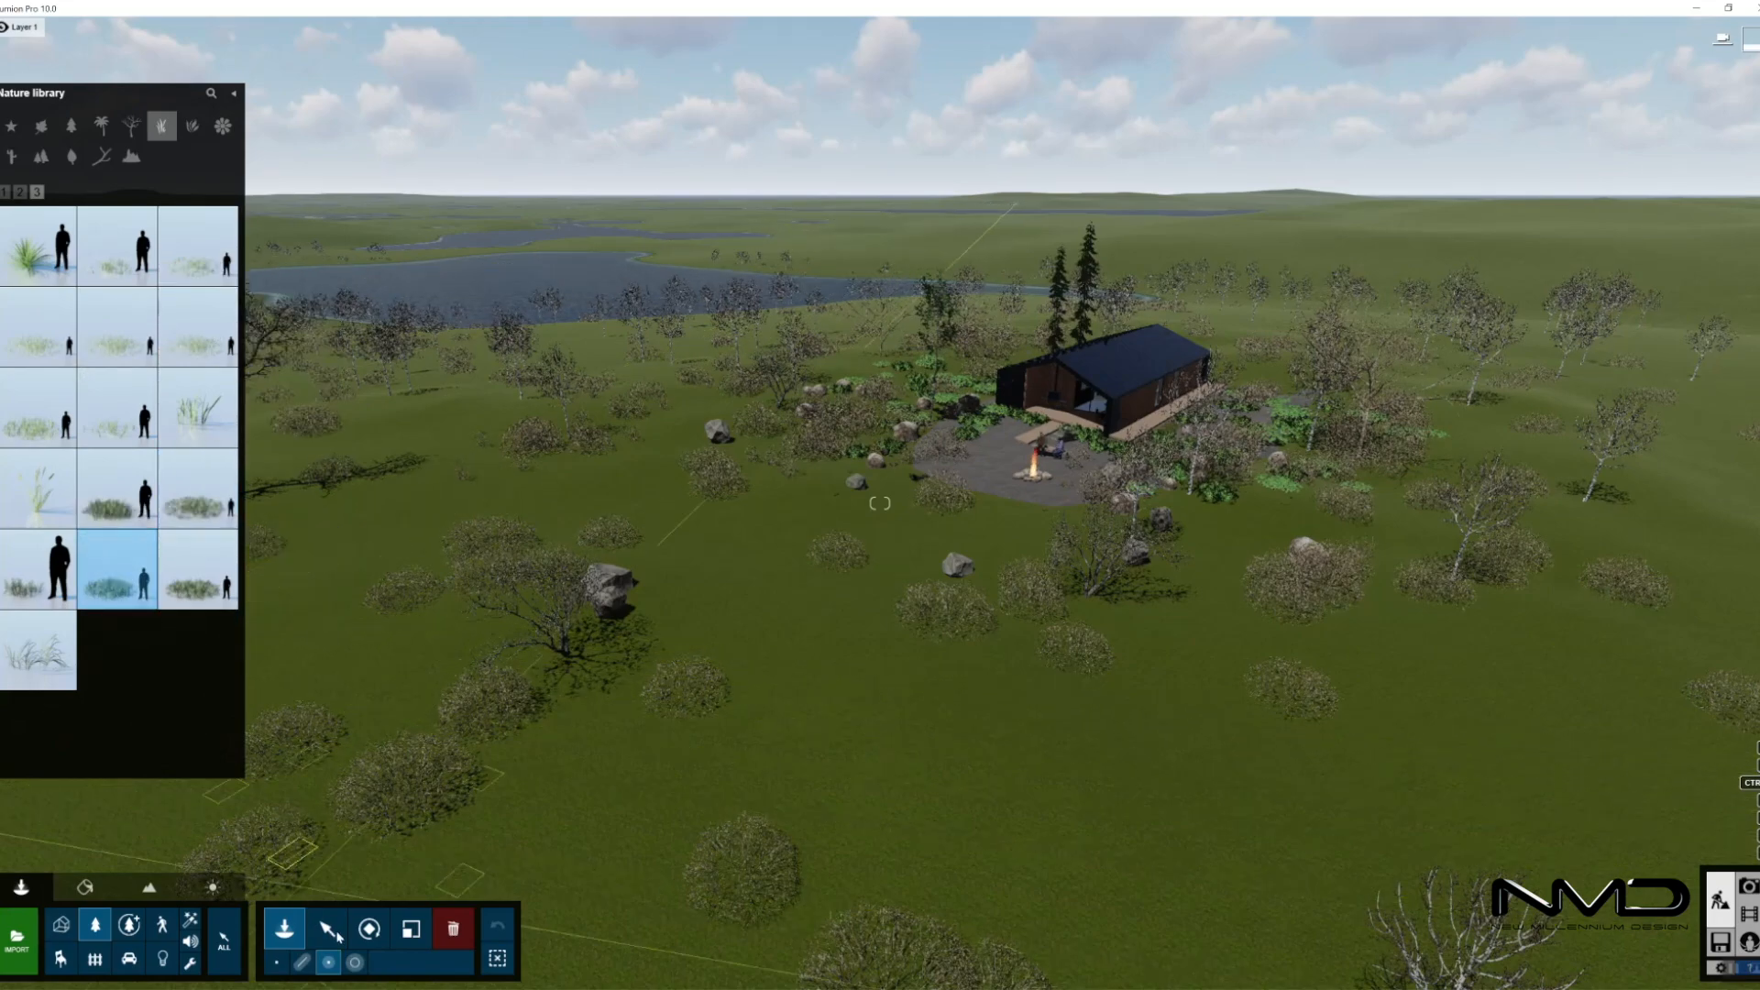
click(355, 962)
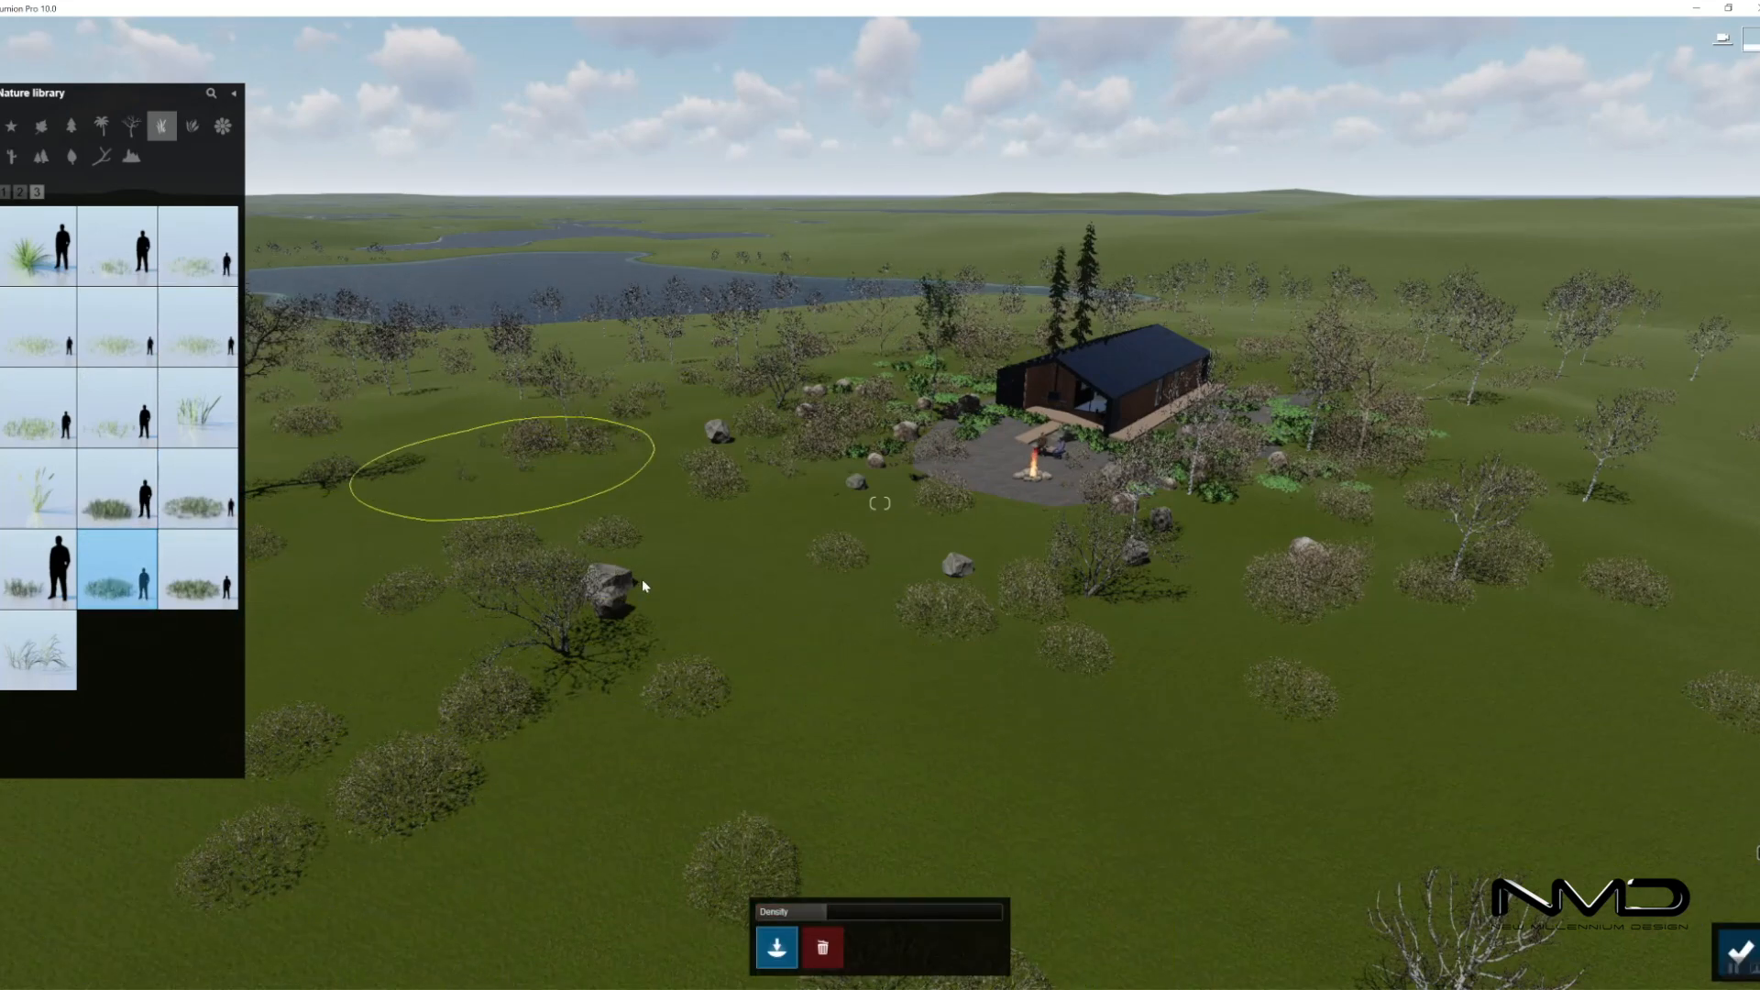
click(117, 486)
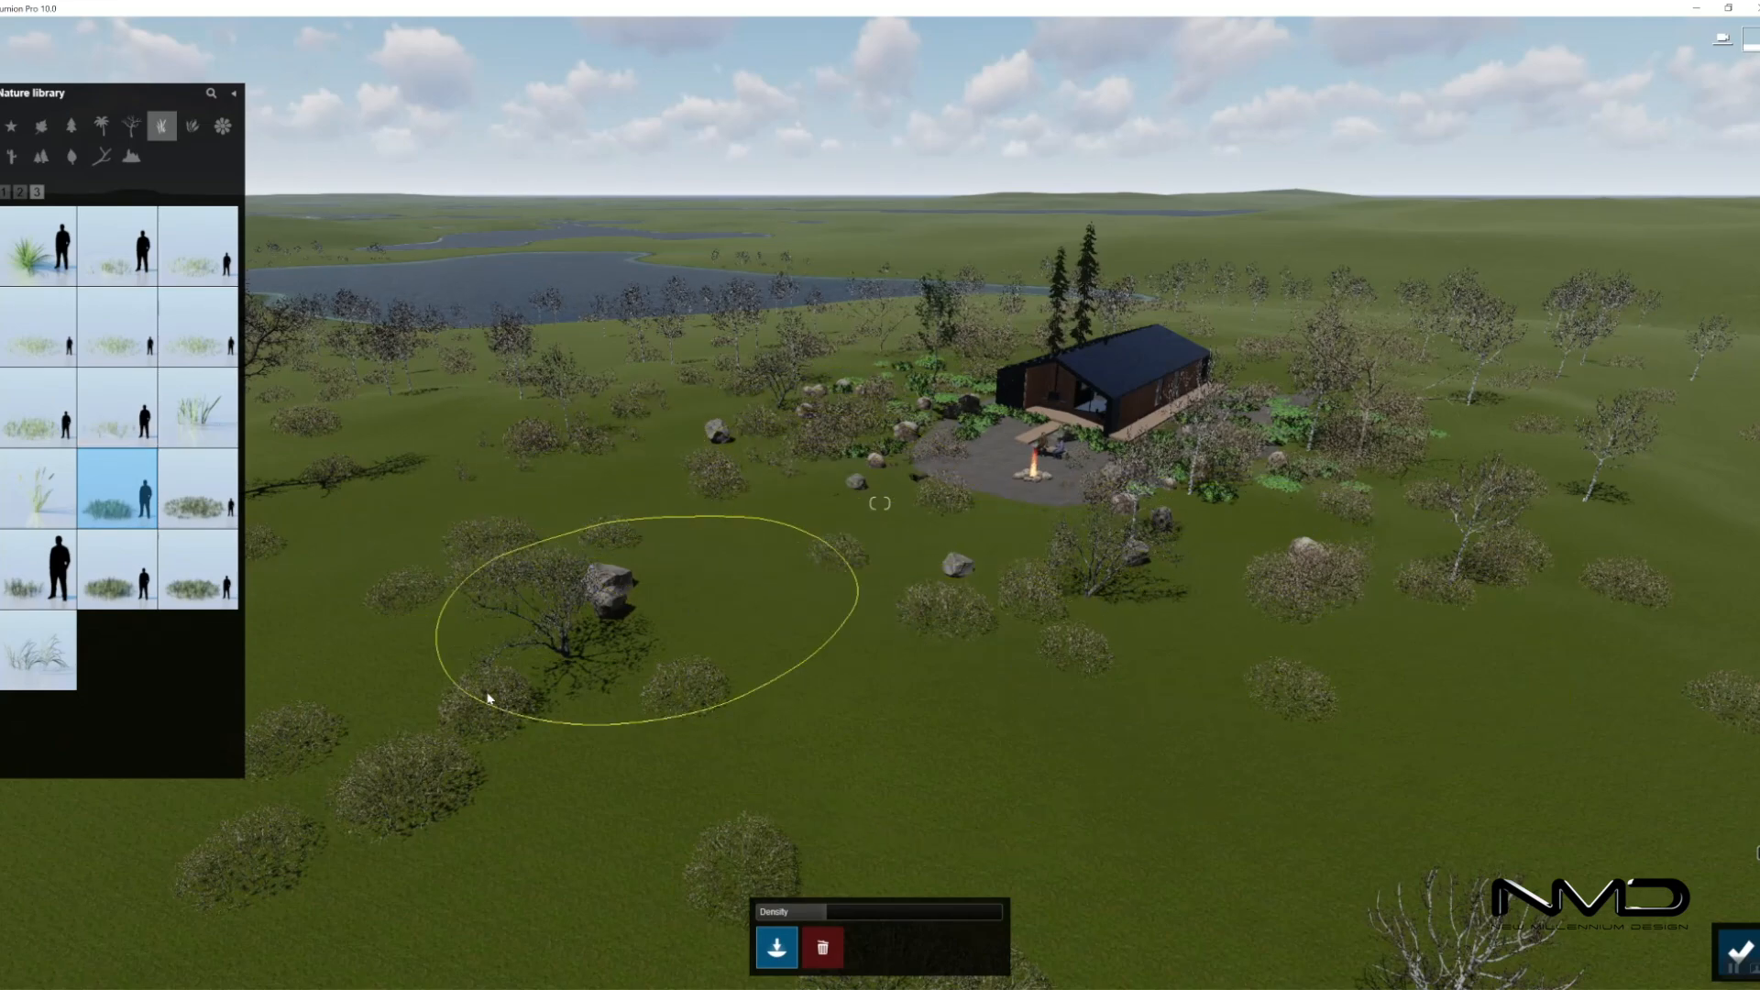
click(1697, 935)
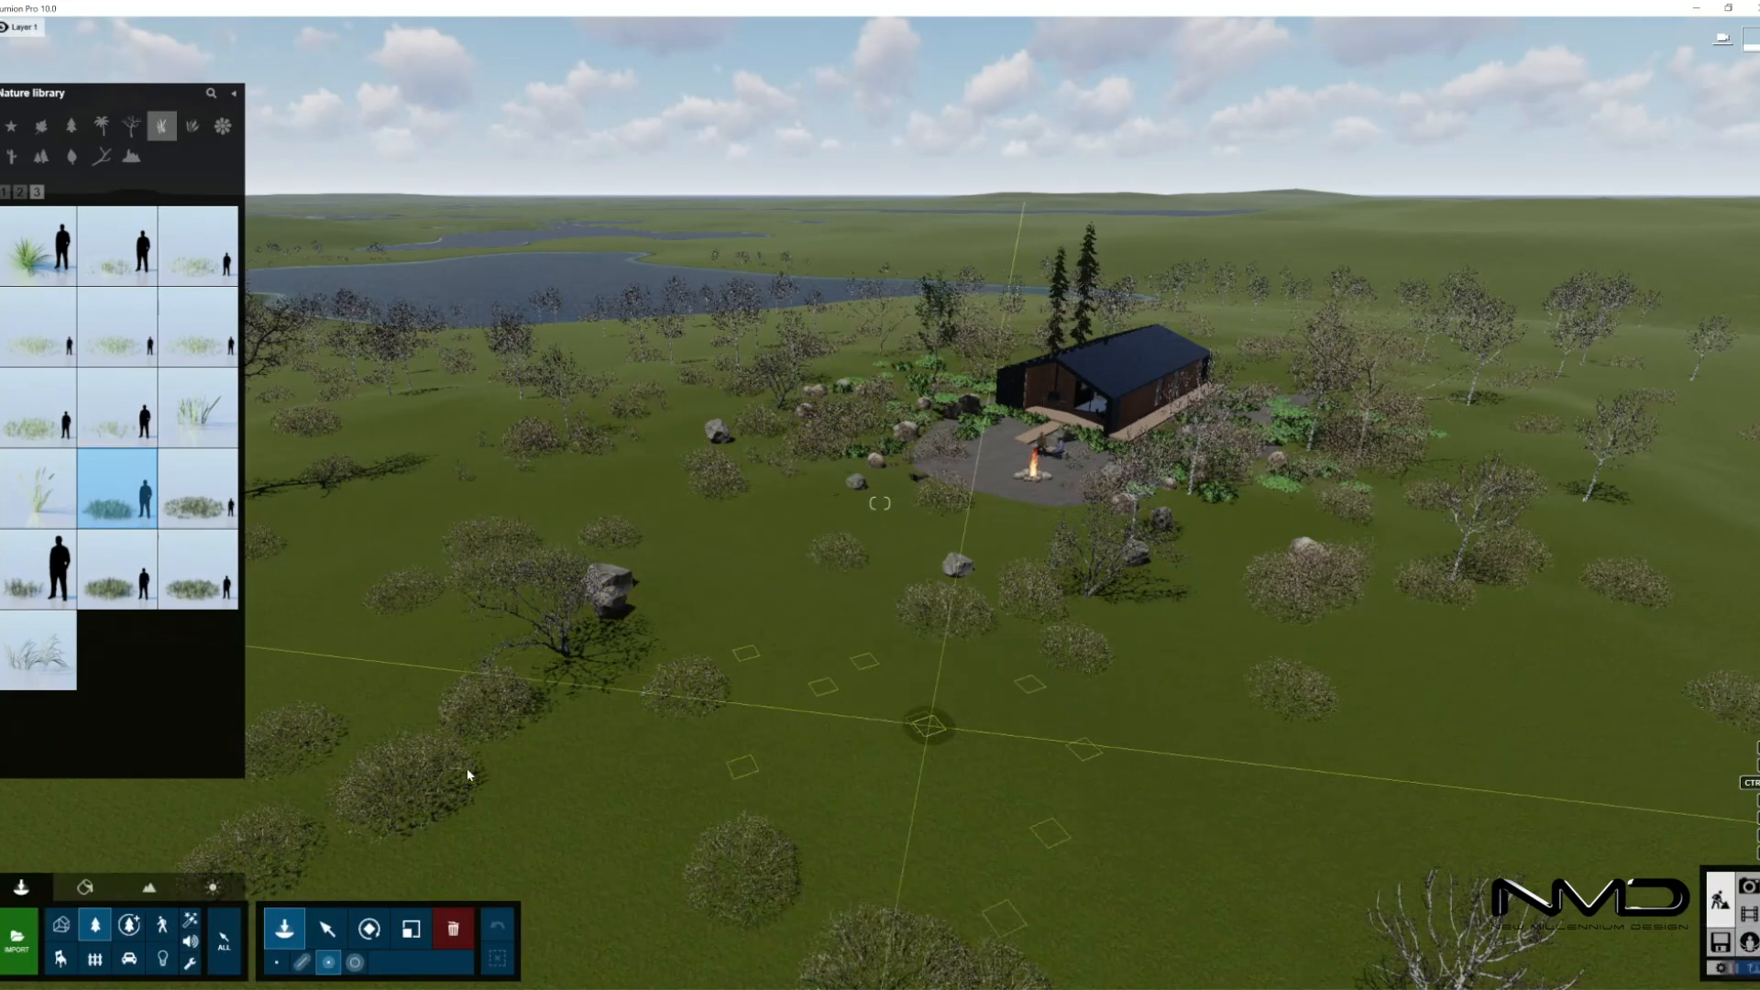
- Scatter wild-grass clusters over the foreground meadow of the photo view, around the shrubs and bare tree
click(1749, 888)
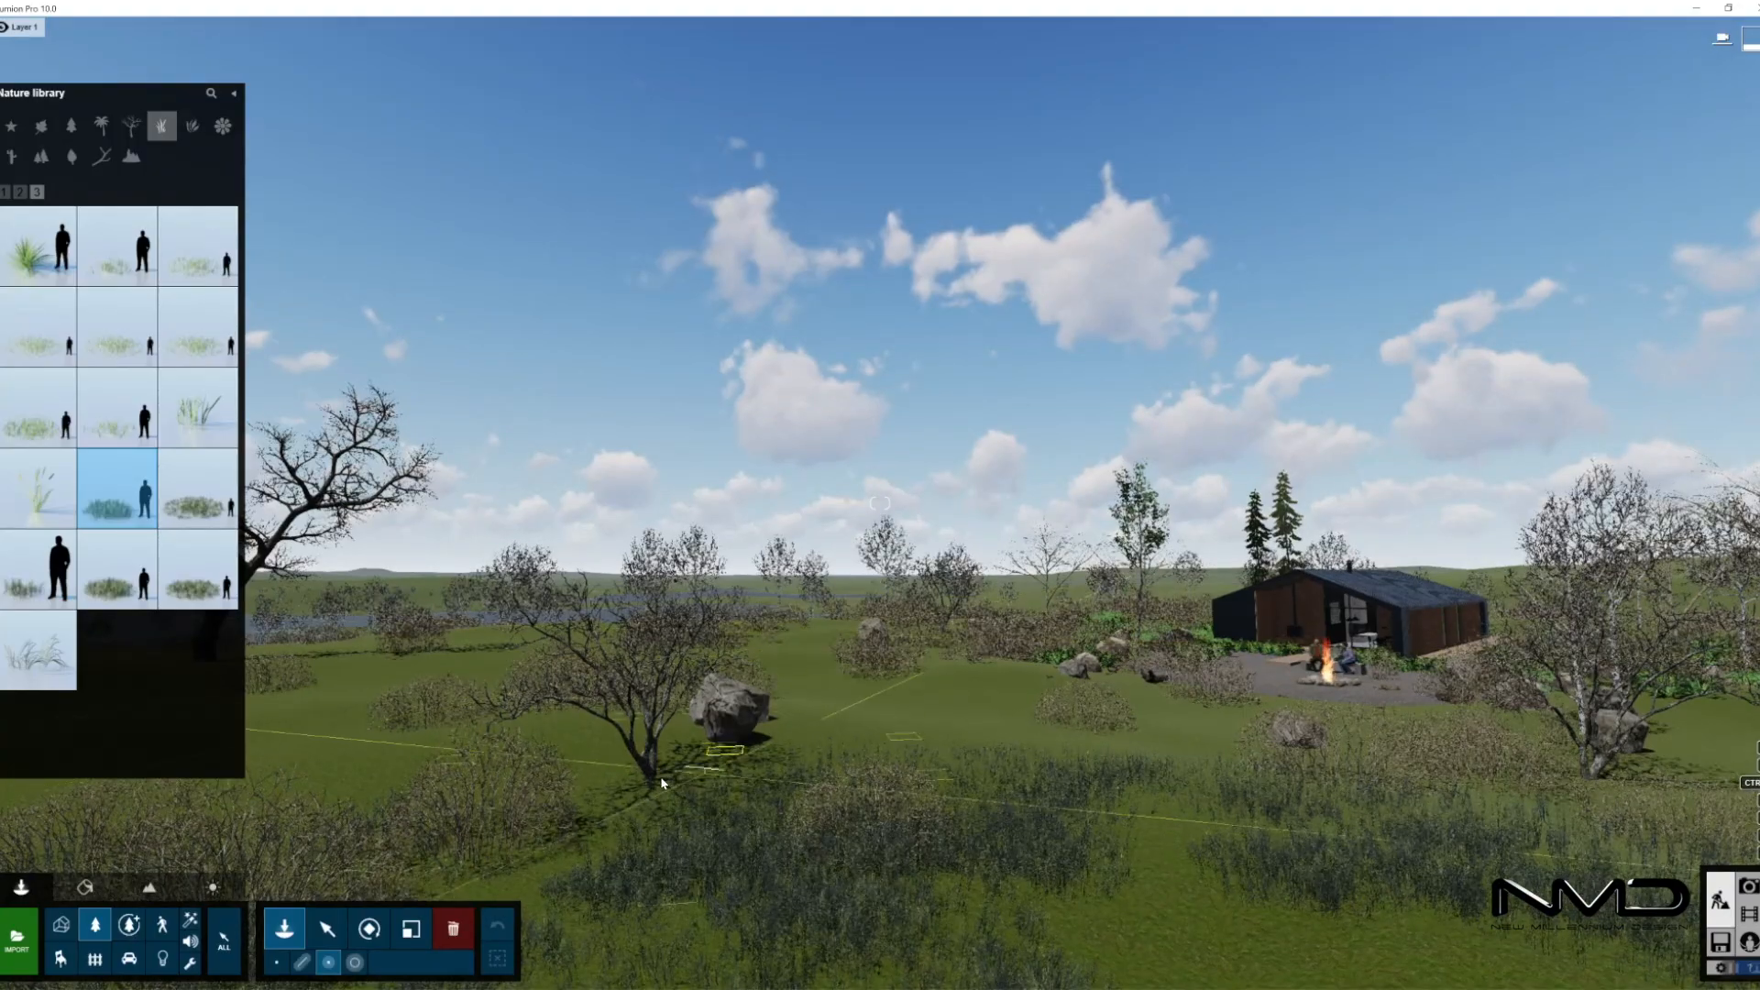
right_drag(1101, 679, 875, 722)
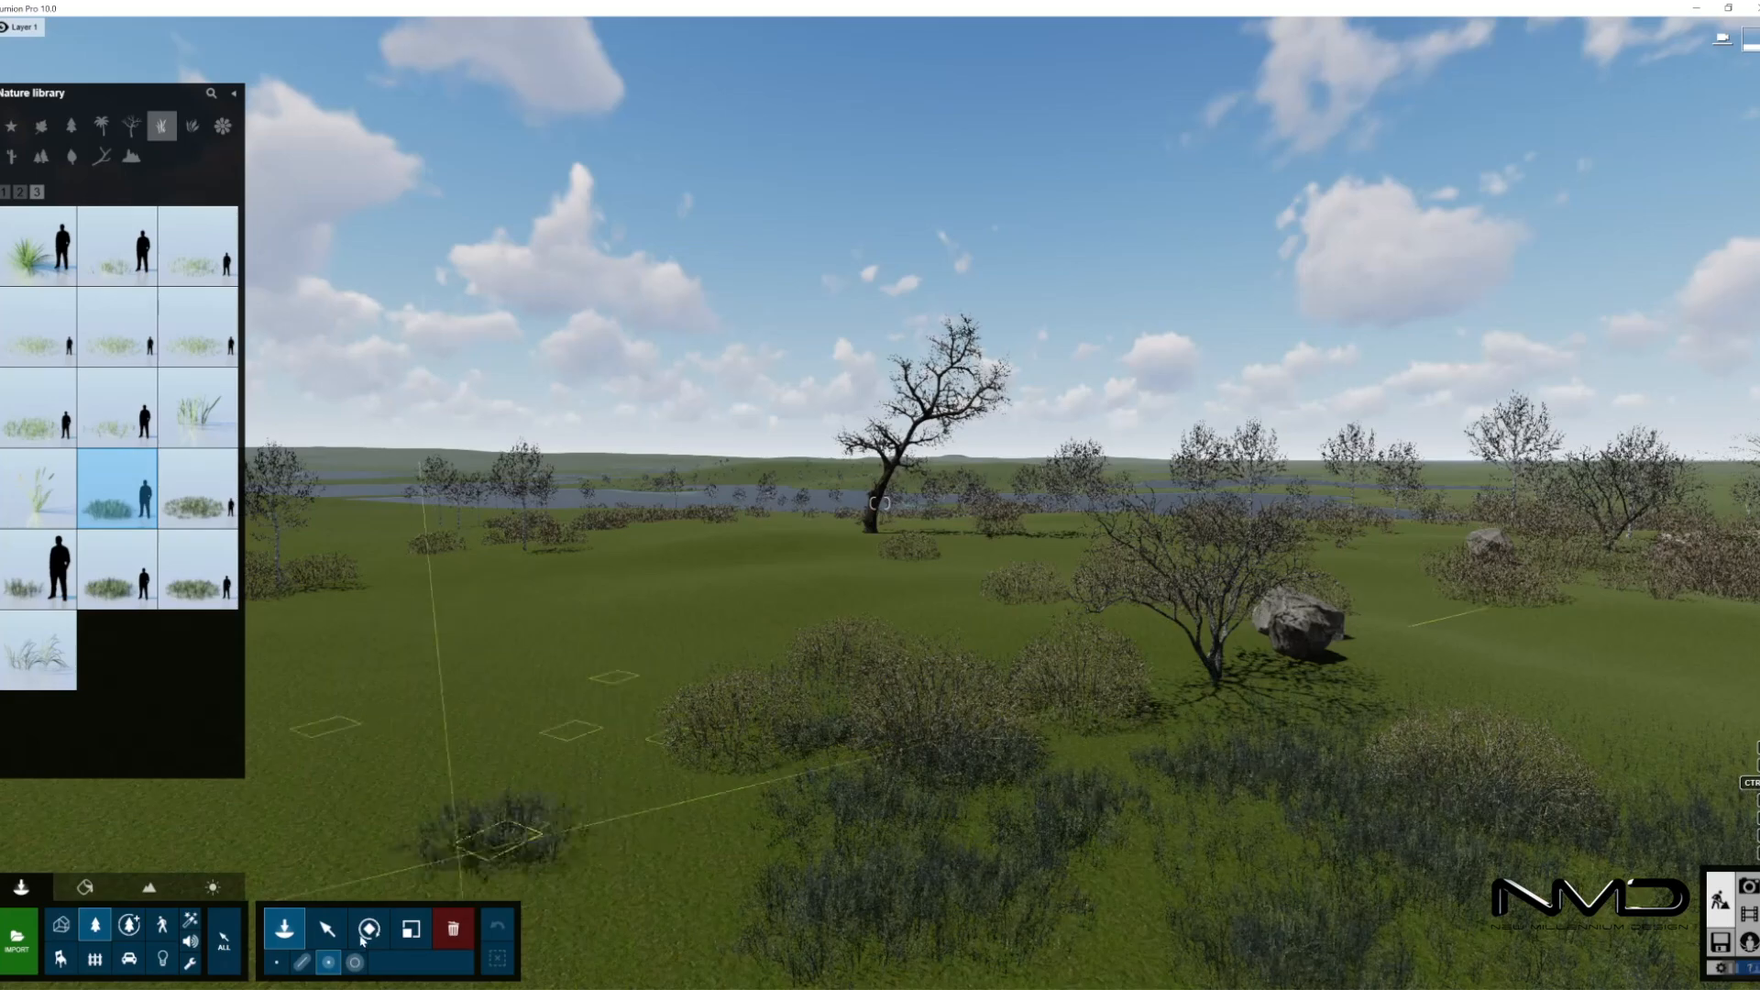
click(197, 486)
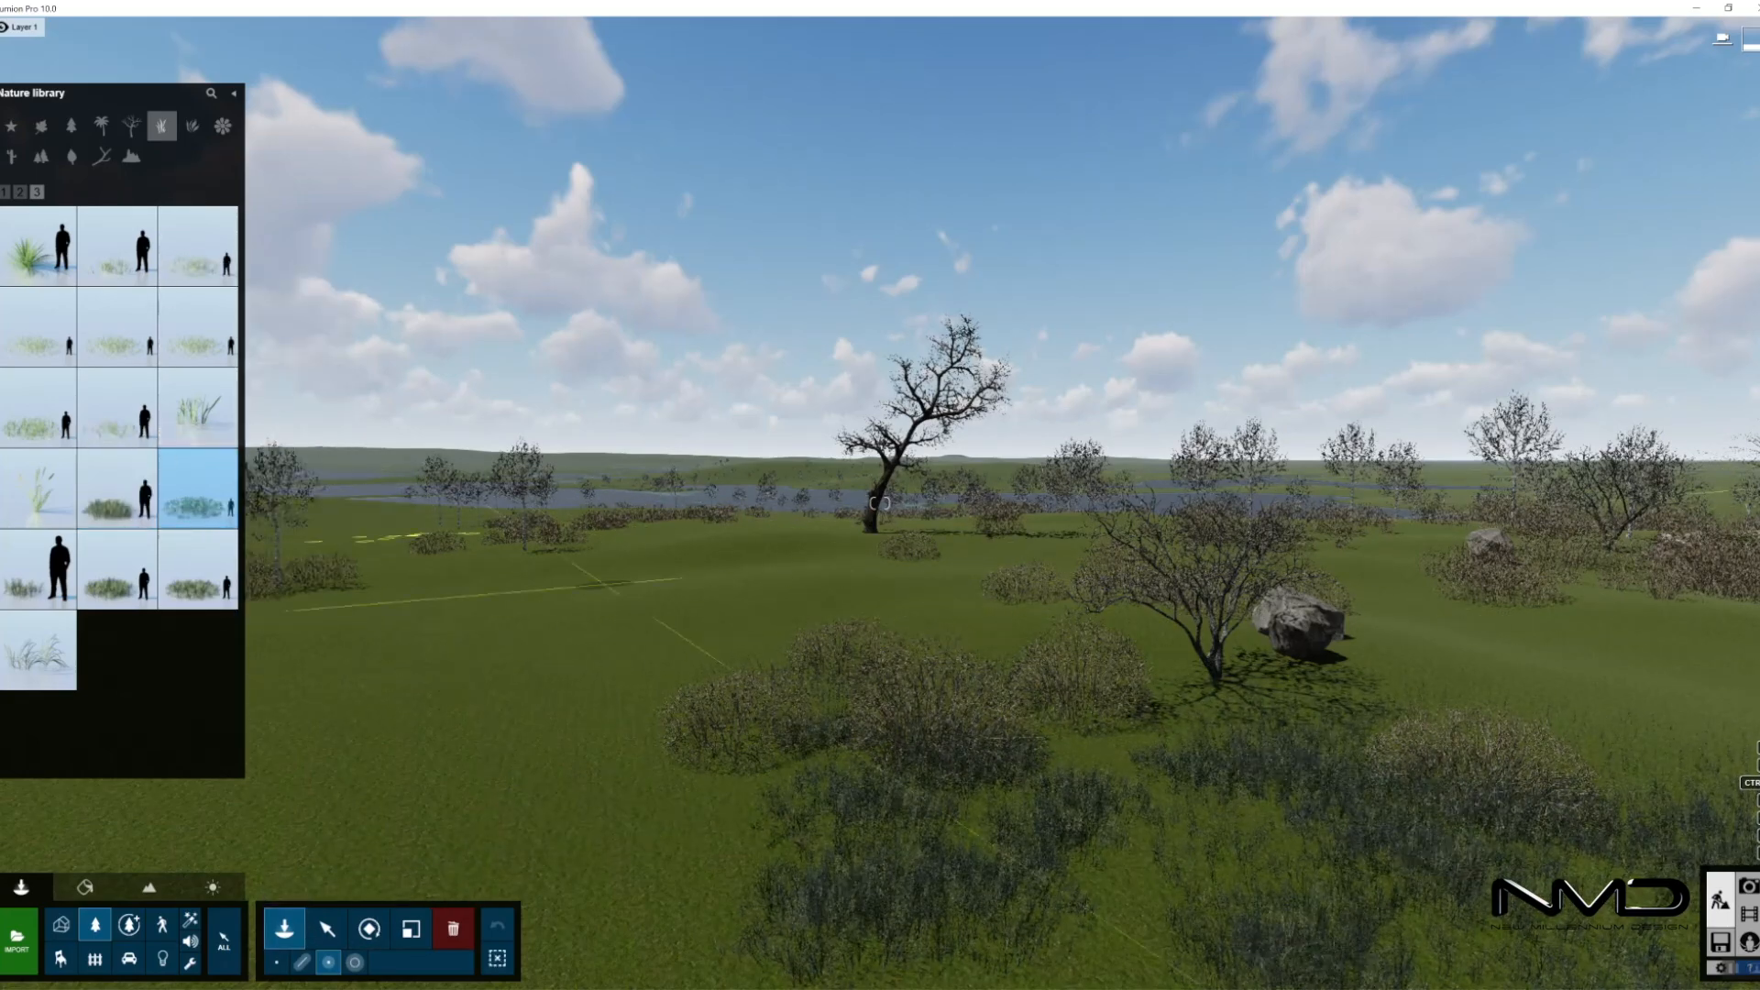
- Select the group of shrubs and the tree on the far meadow and move it toward the large bare tree
right_drag(679, 636, 620, 609)
click(327, 930)
ctrl+drag(291, 411, 757, 601)
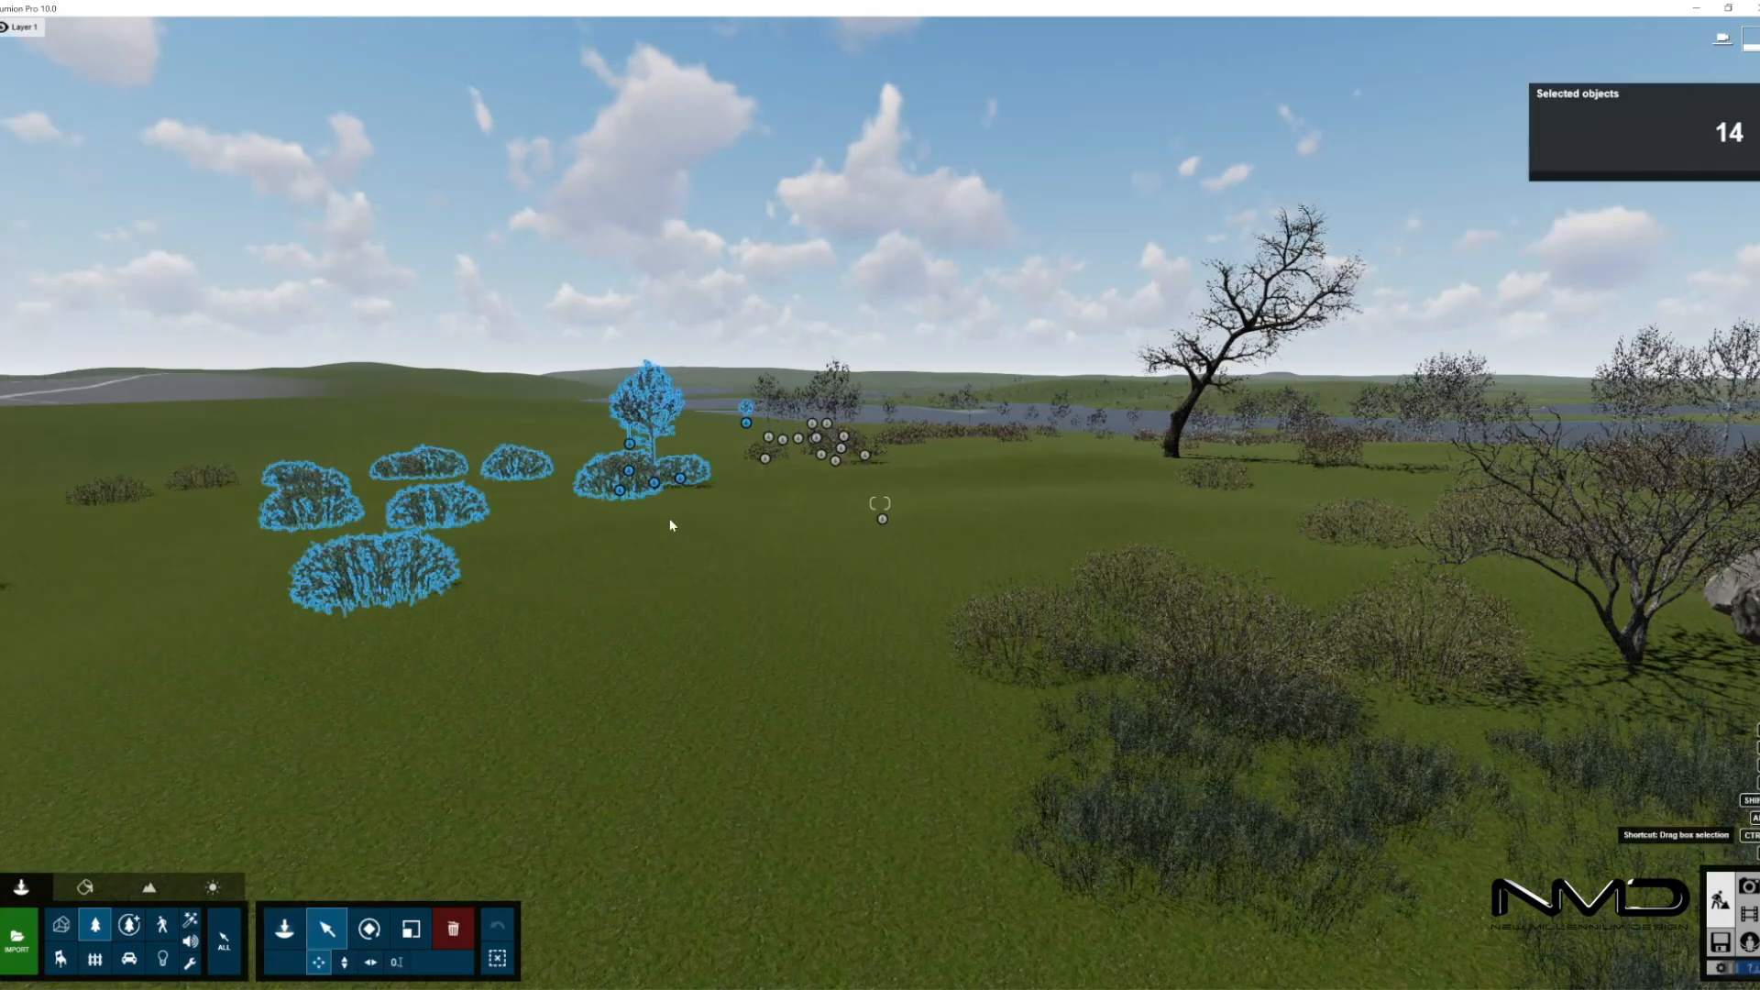
drag(658, 485, 1215, 496)
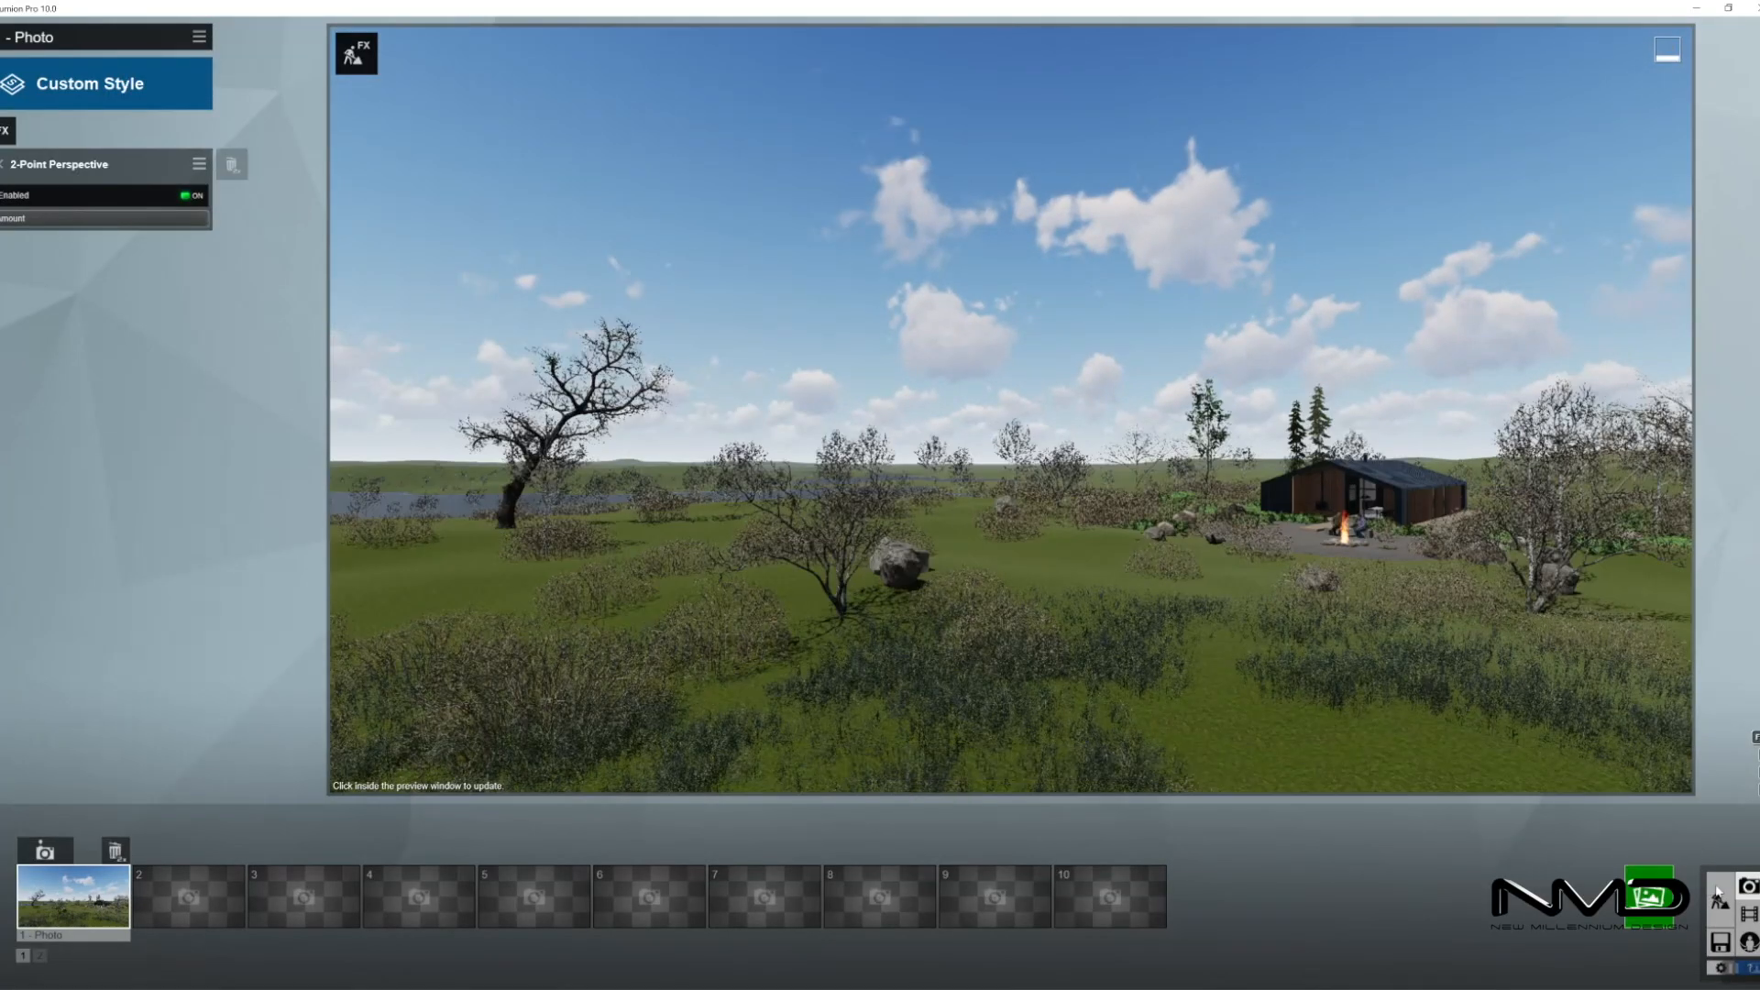
- Move the large leafless tree on the lakeside meadow a little farther away from the bungalow
click(1720, 898)
click(158, 677)
drag(158, 677, 104, 670)
- Delete the small birch standing in front of the large leafless tree
right_drag(303, 652, 391, 759)
key(w)
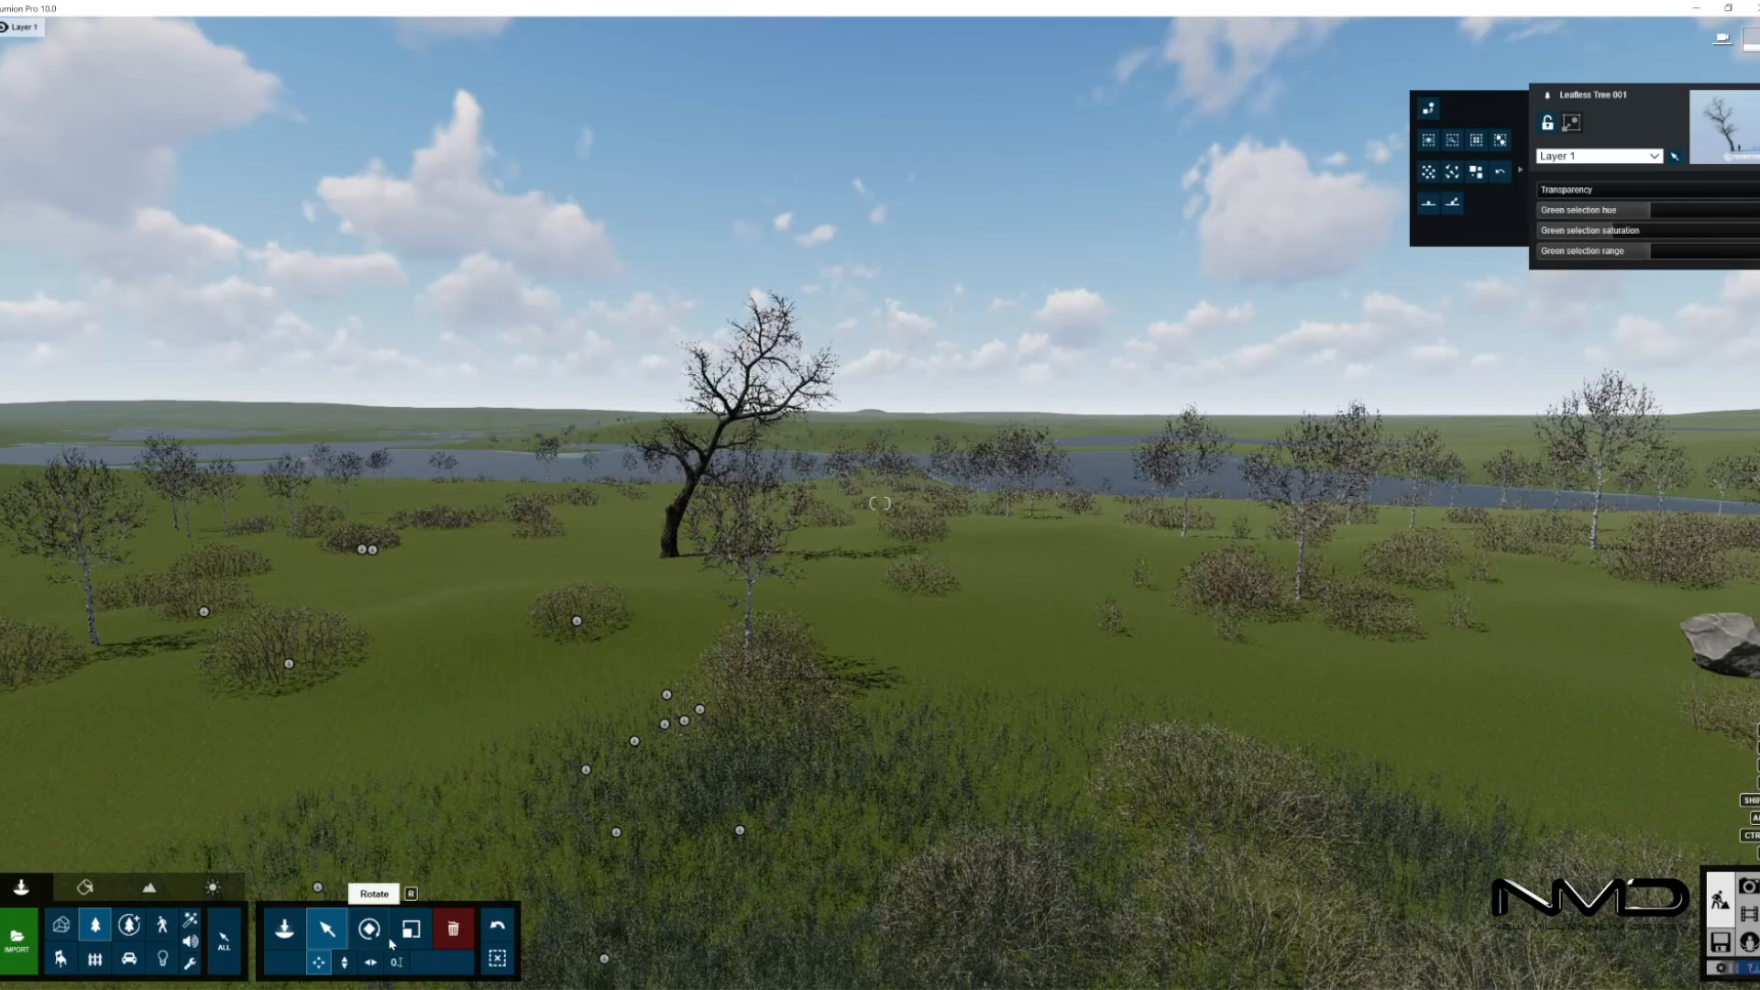
click(453, 929)
click(754, 688)
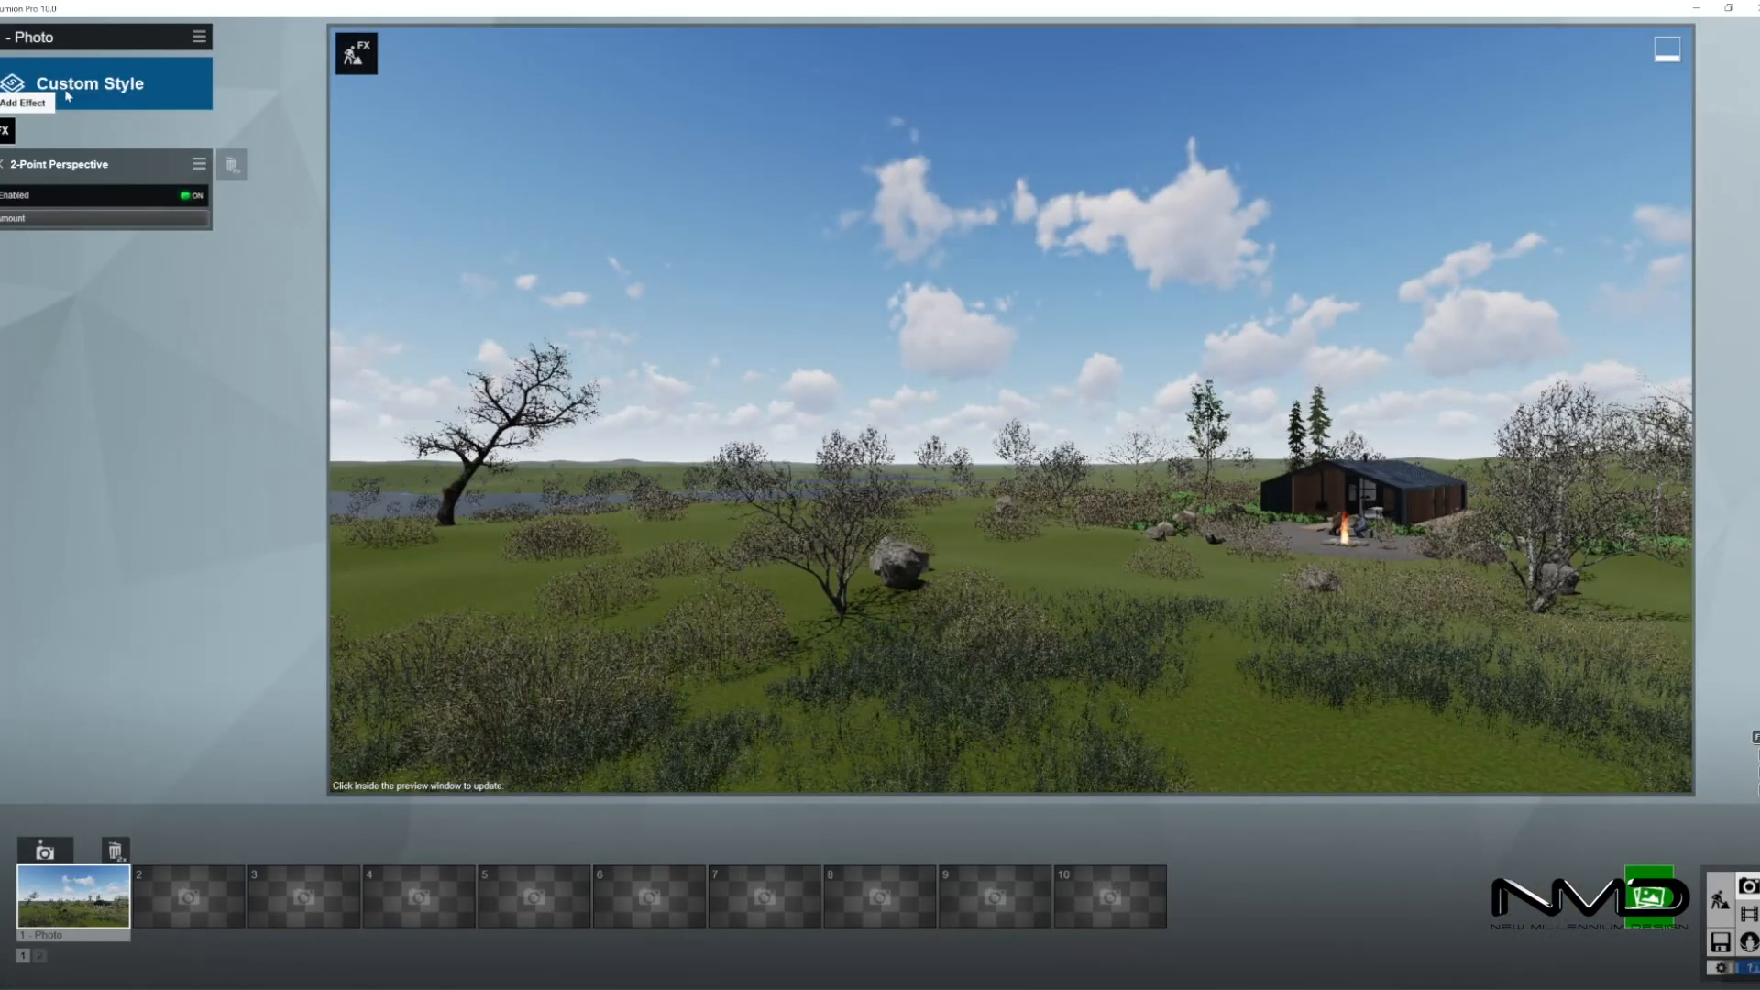
- Apply the Night style to the photo and add the Real Skies effect
click(67, 95)
click(1056, 486)
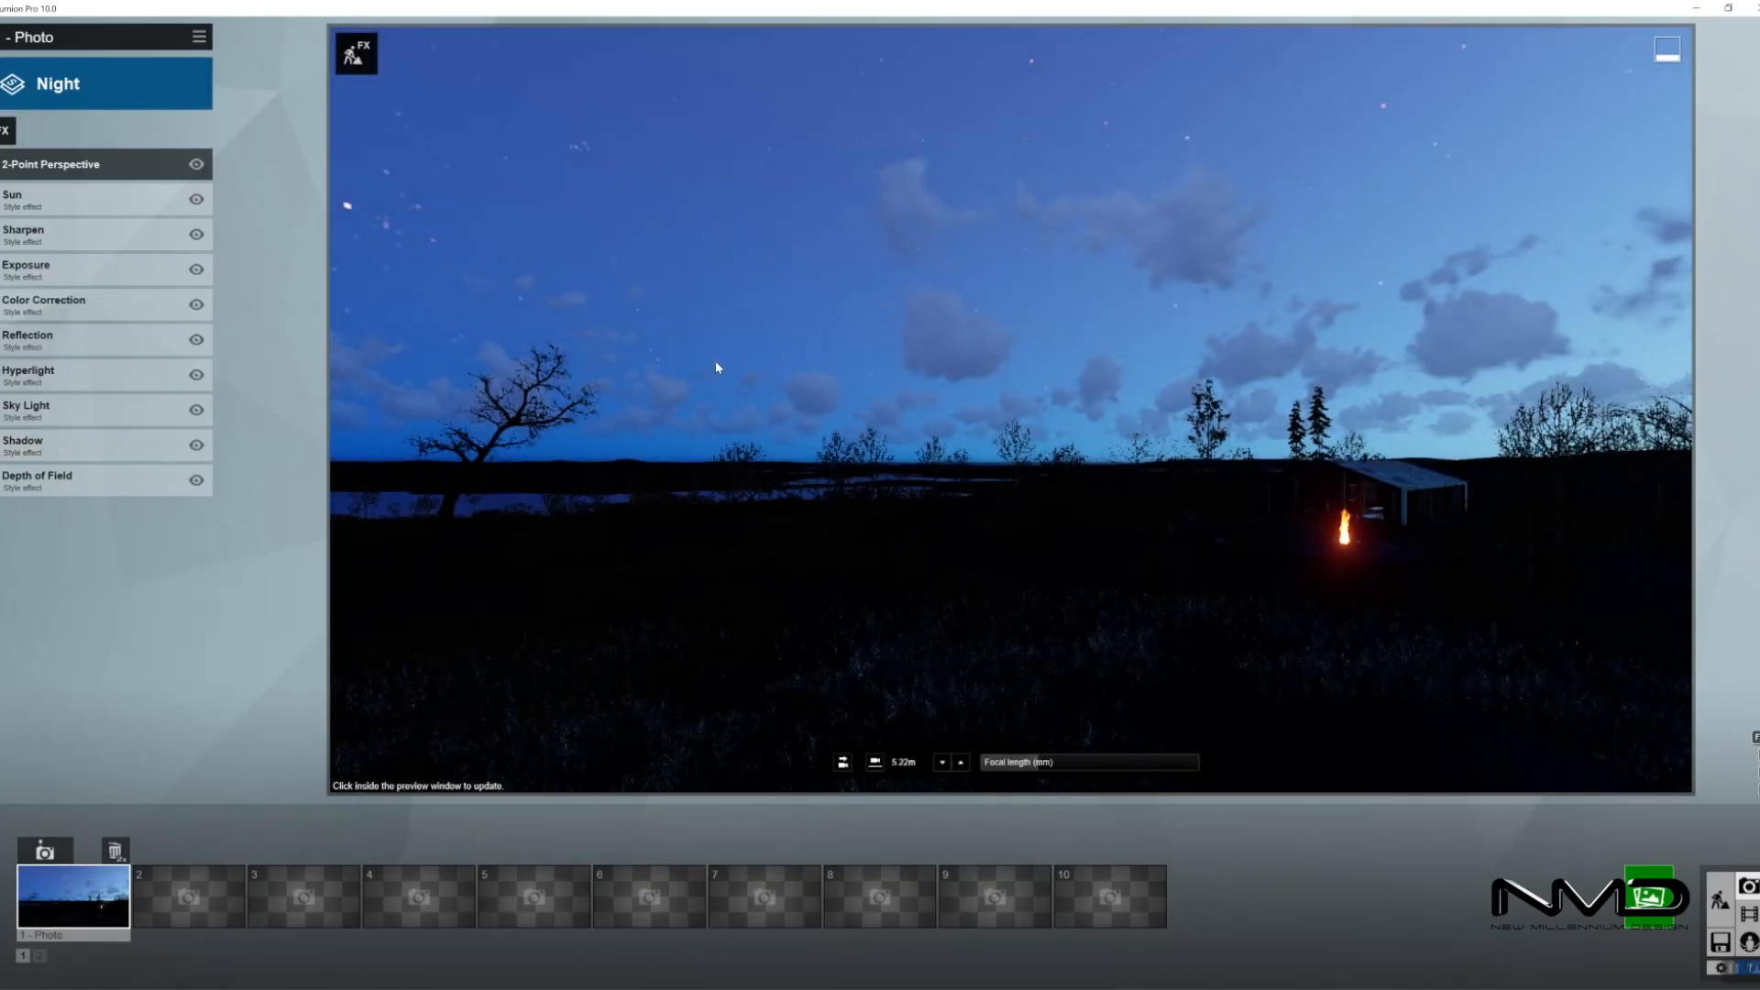
click(68, 135)
click(622, 385)
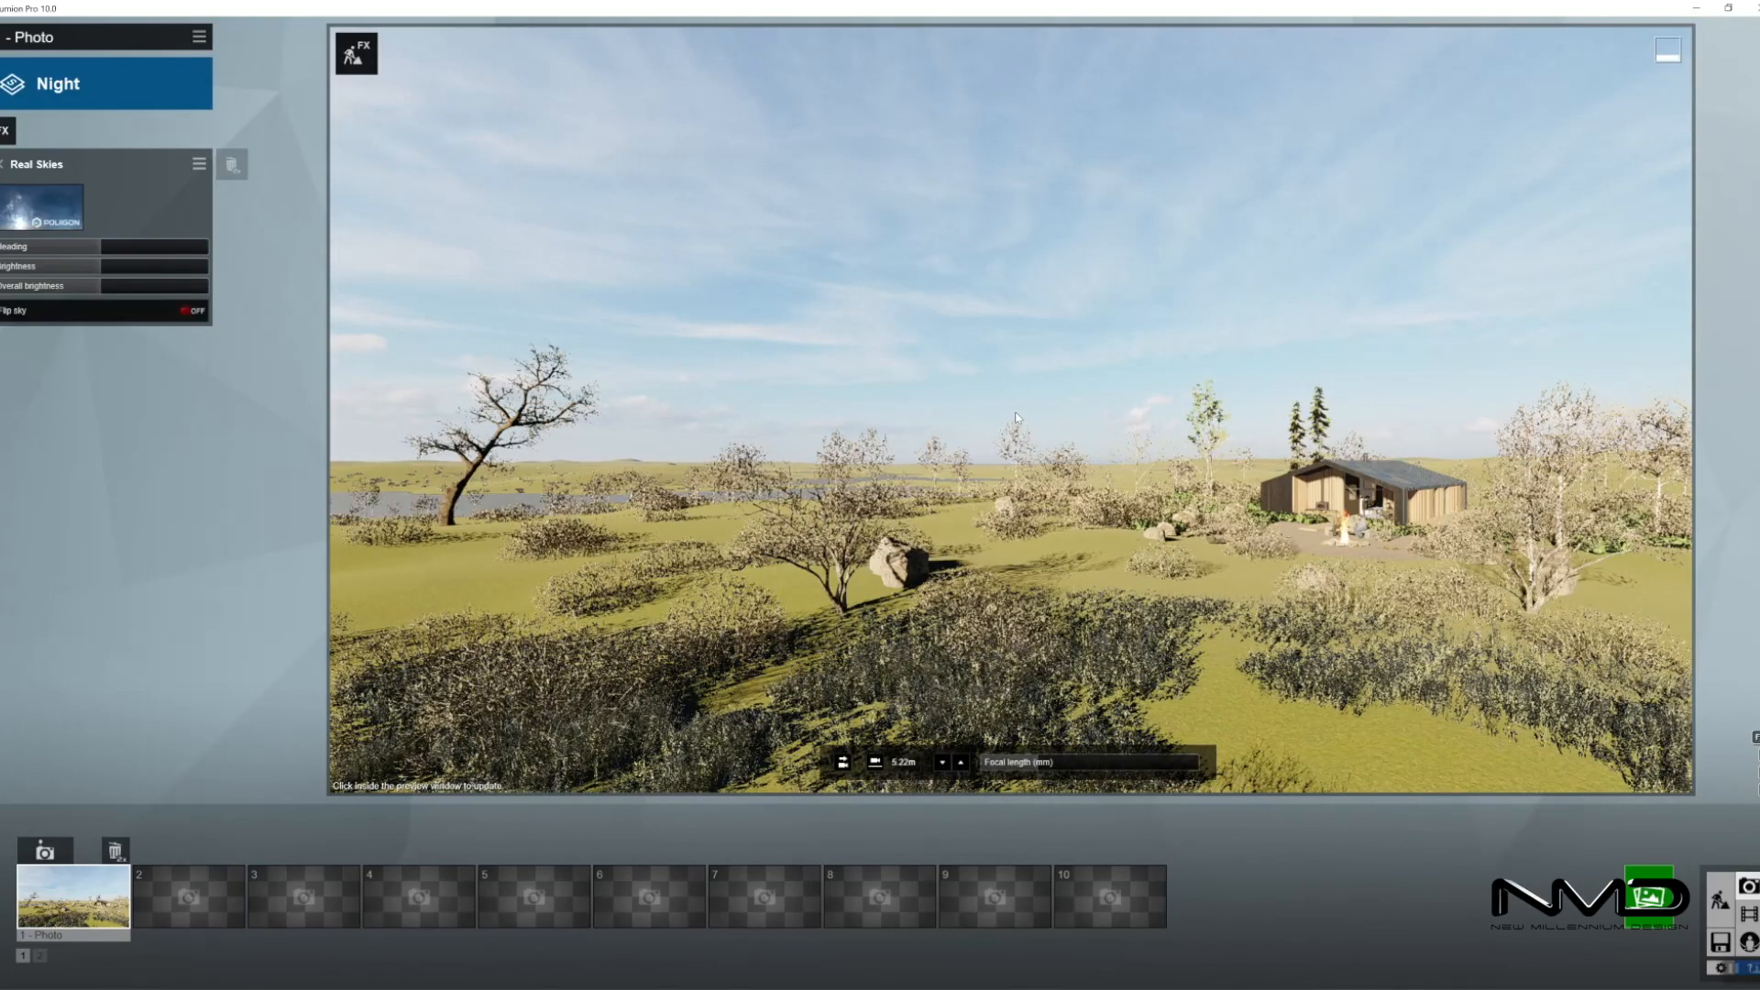
- Choose the purple Milky Way night sky for Real Skies, adjust its heading, reduce its brightness and set the overall brightness to 0.6
click(41, 207)
click(1181, 271)
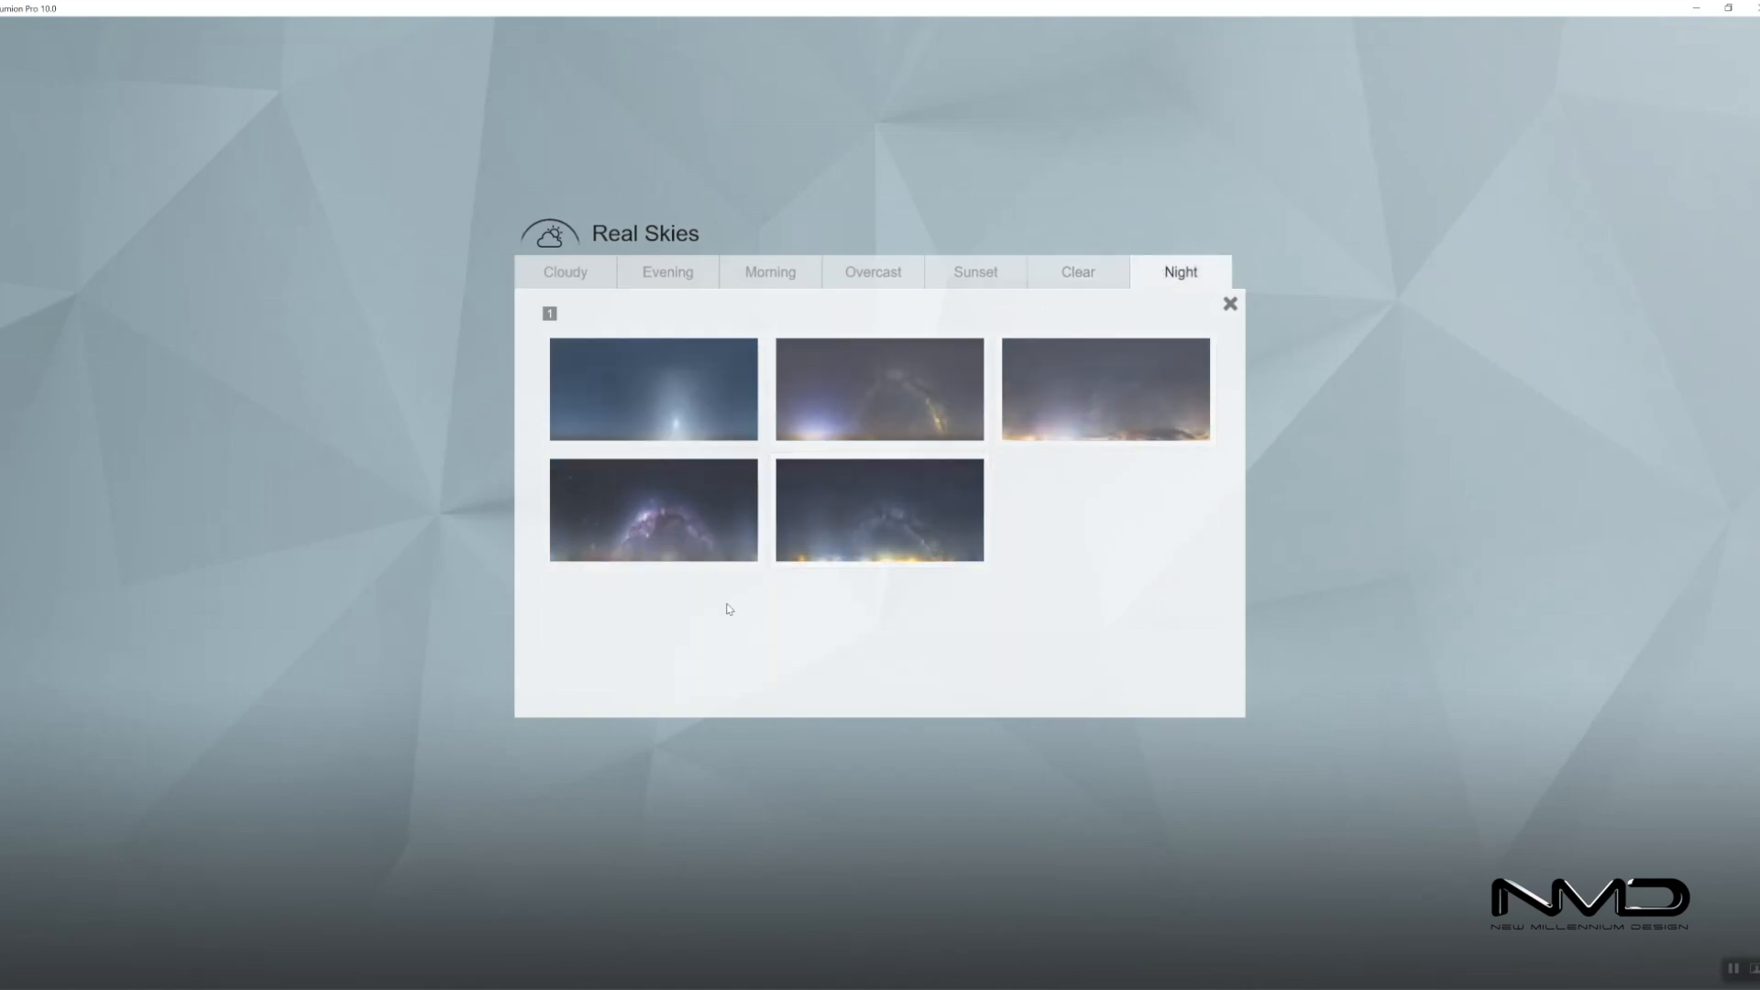
click(660, 514)
drag(90, 251, 66, 268)
click(55, 287)
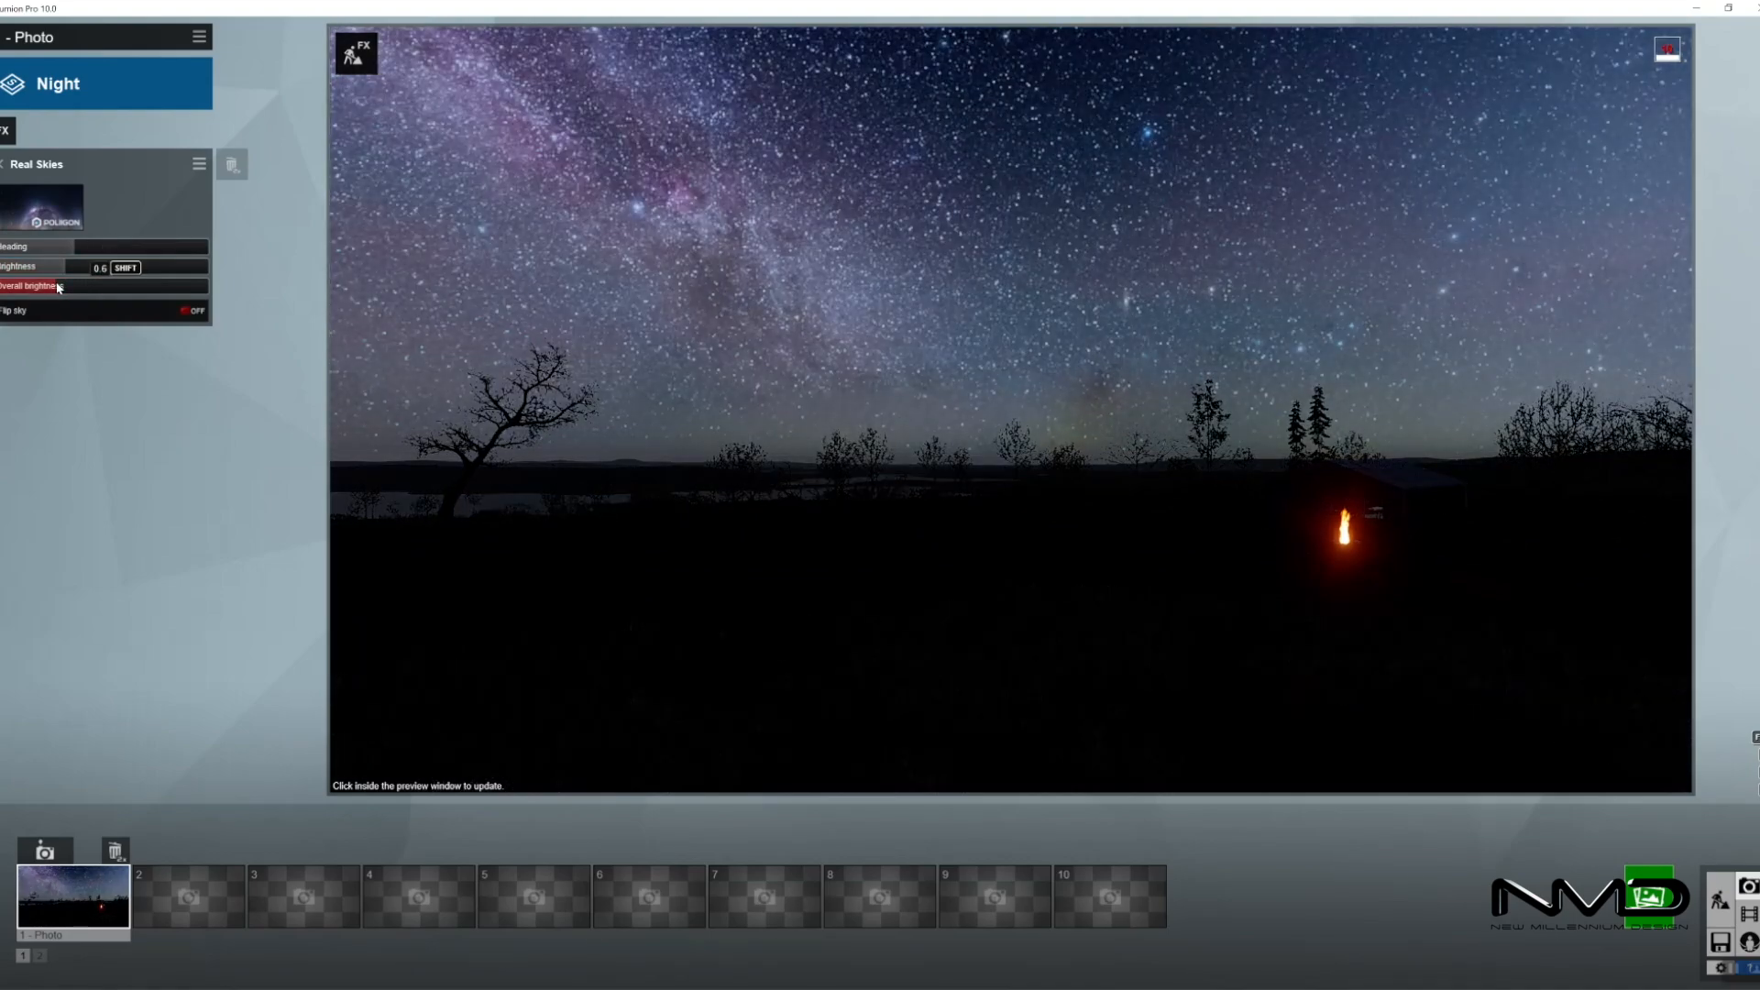
click(5, 165)
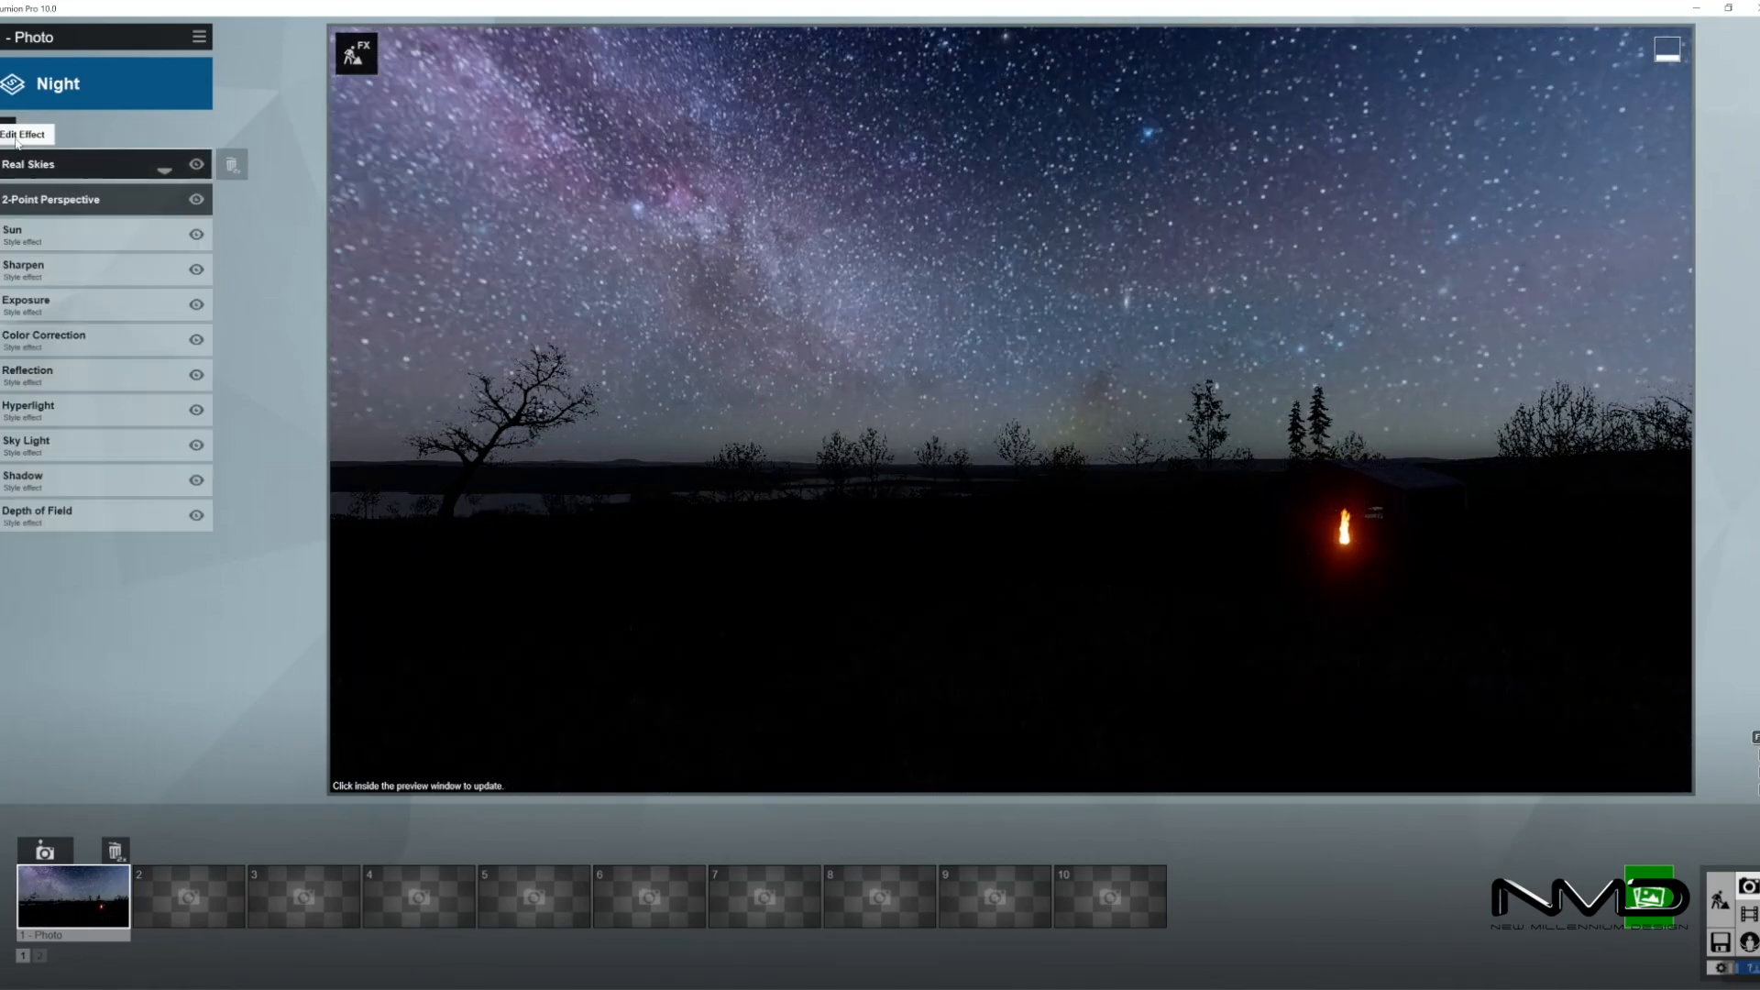
- Add the Aurora Borealis effect, adjust its color shift, reduce its scale and brightness, and set the heading to about 146°
click(8, 134)
click(760, 370)
drag(47, 207, 147, 233)
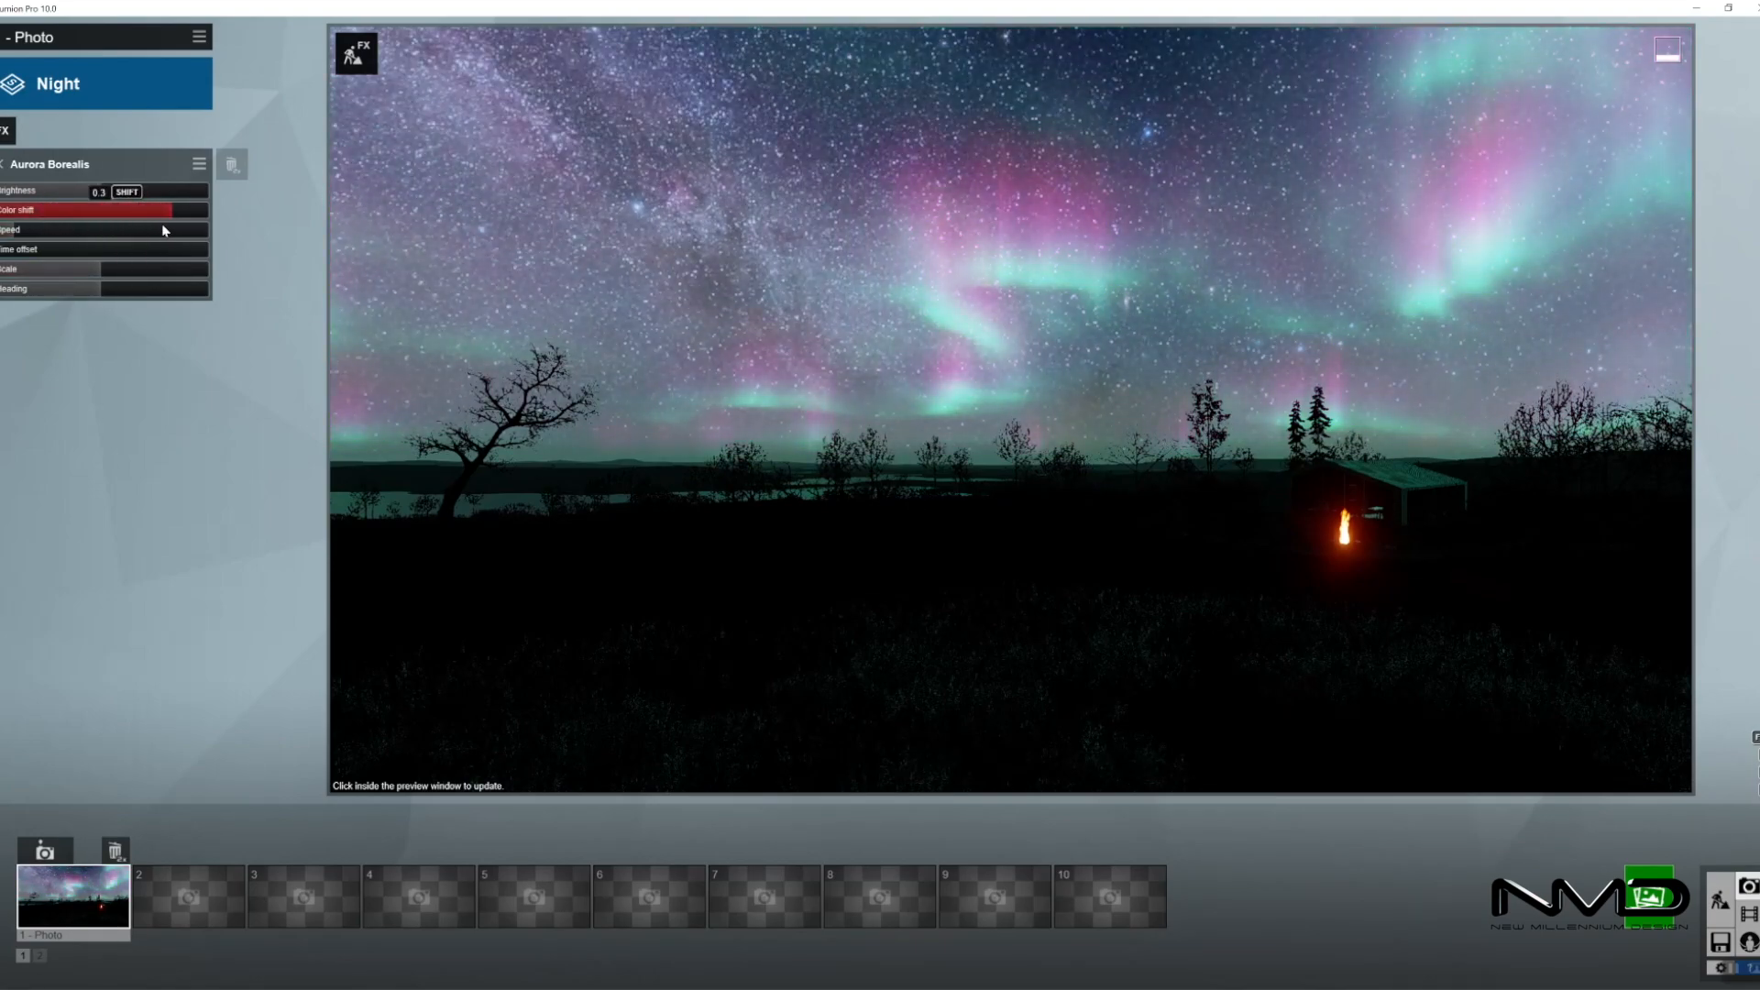
click(44, 271)
drag(43, 275, 215, 292)
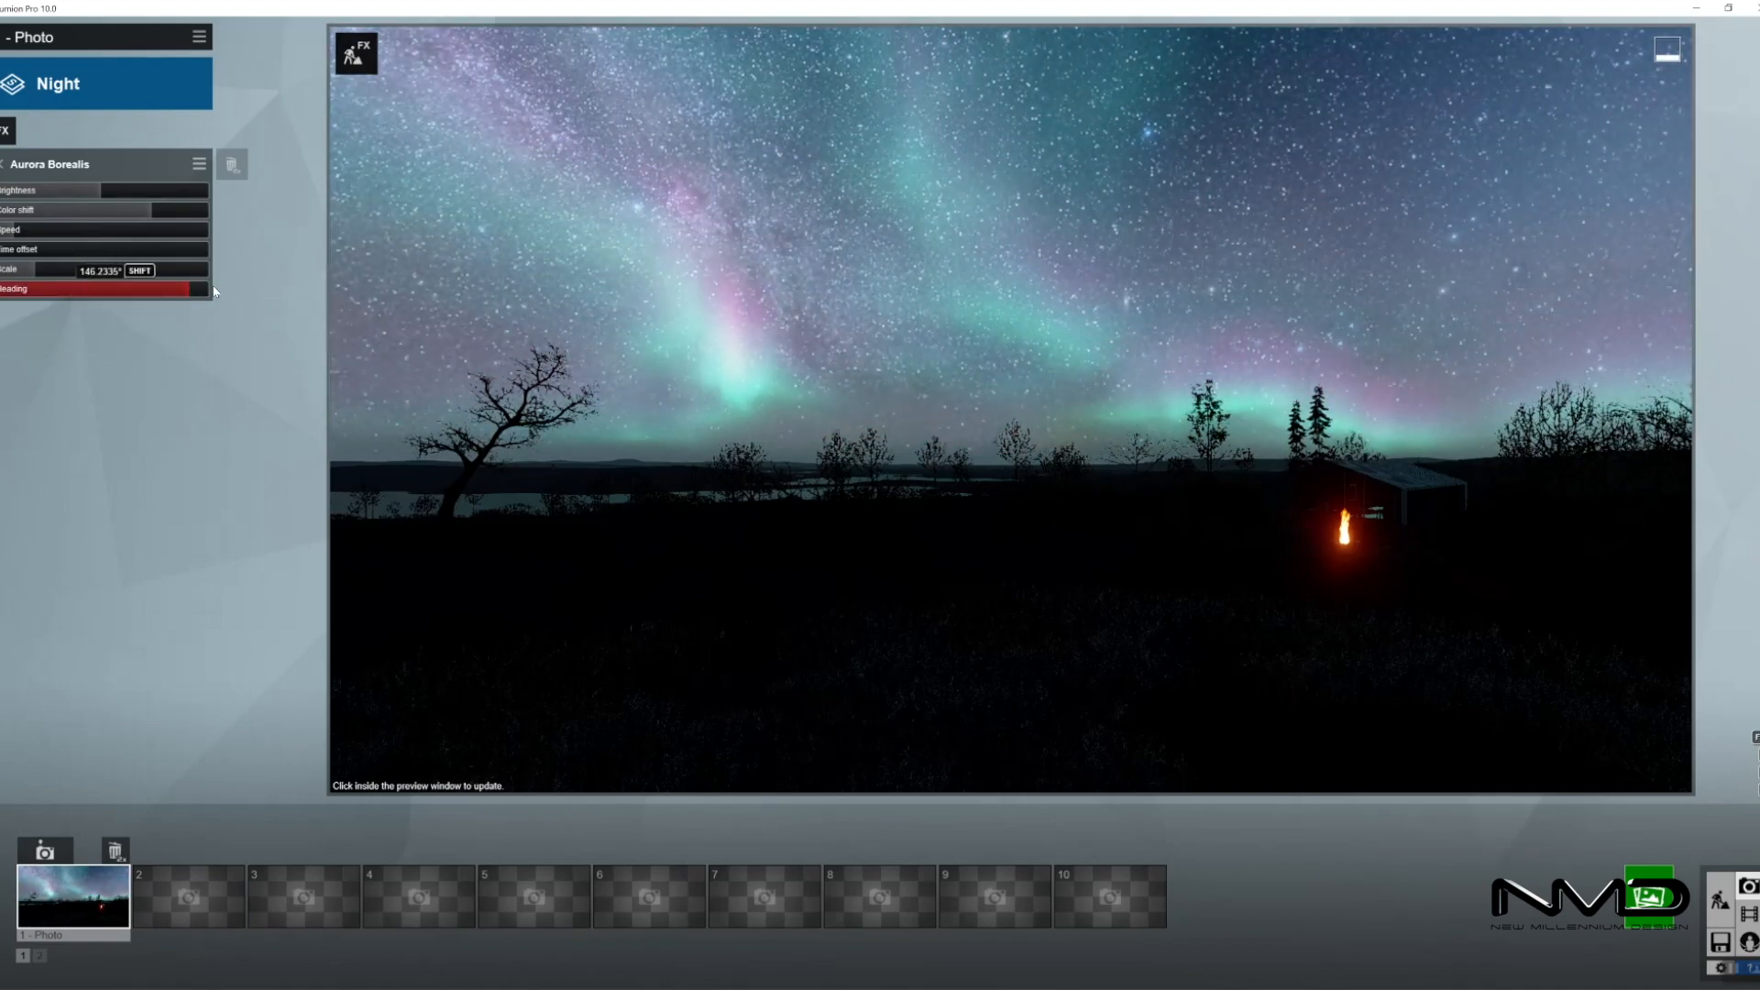
drag(100, 192, 49, 189)
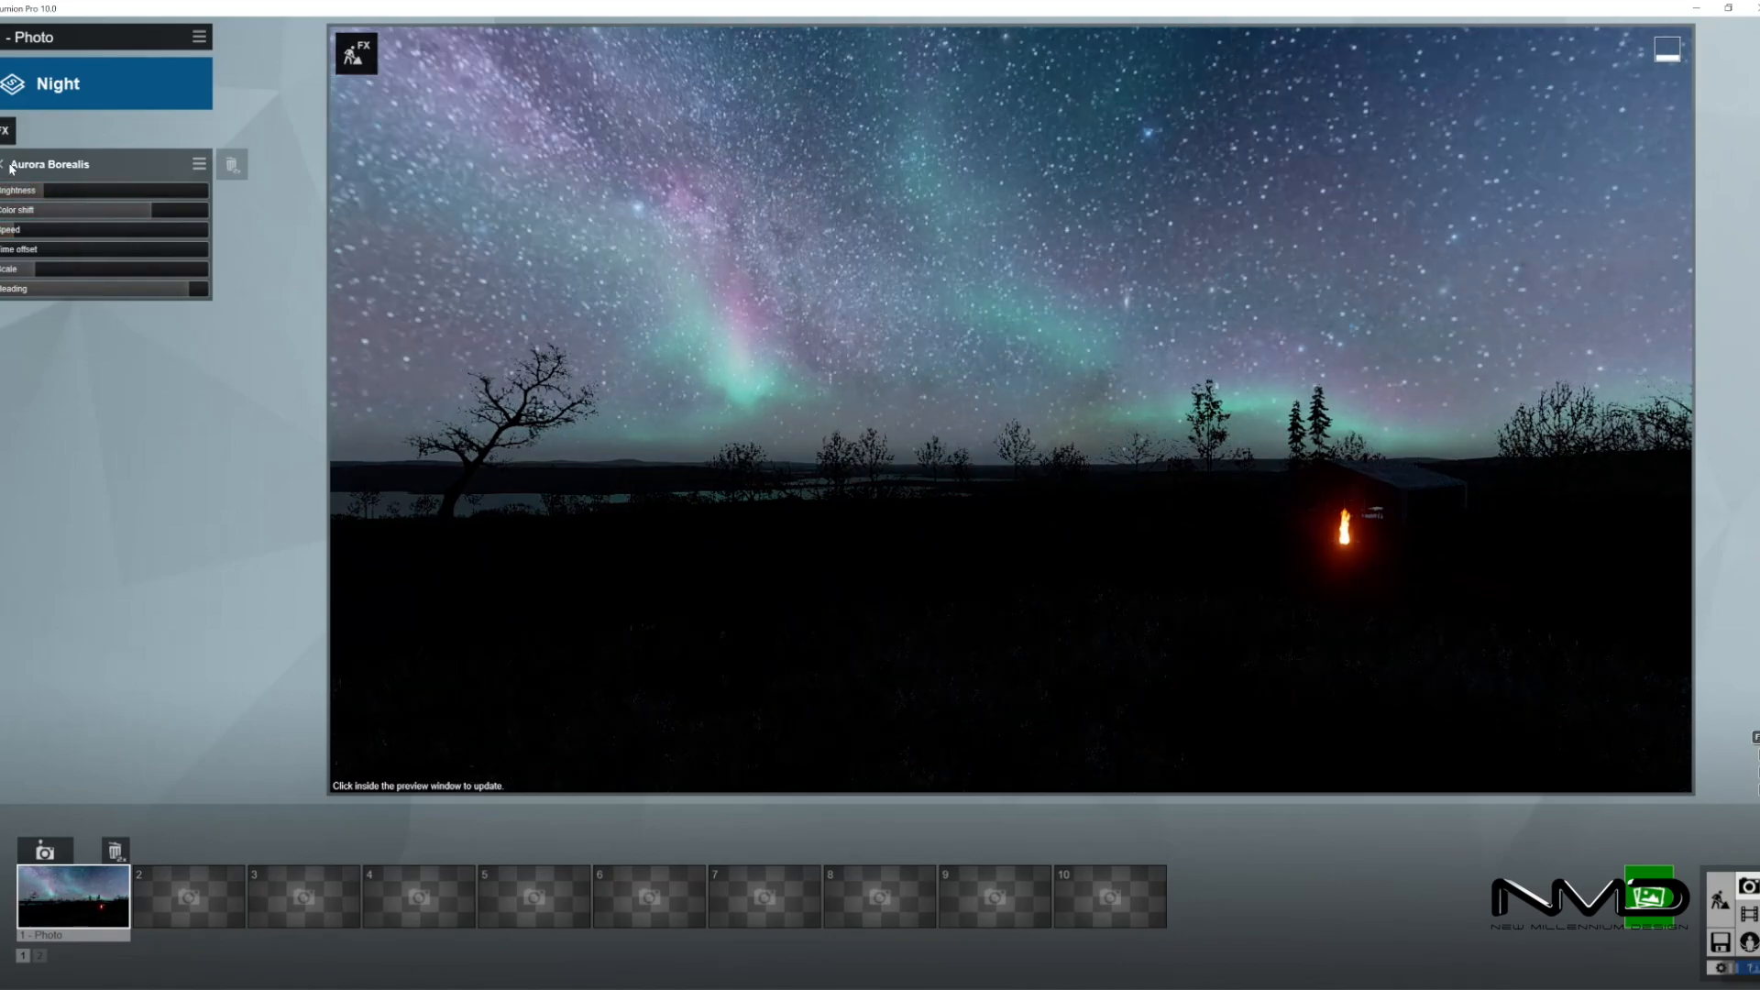
- Increase the amount of the Depth of Field effect and refresh the photo preview
click(6, 165)
click(89, 548)
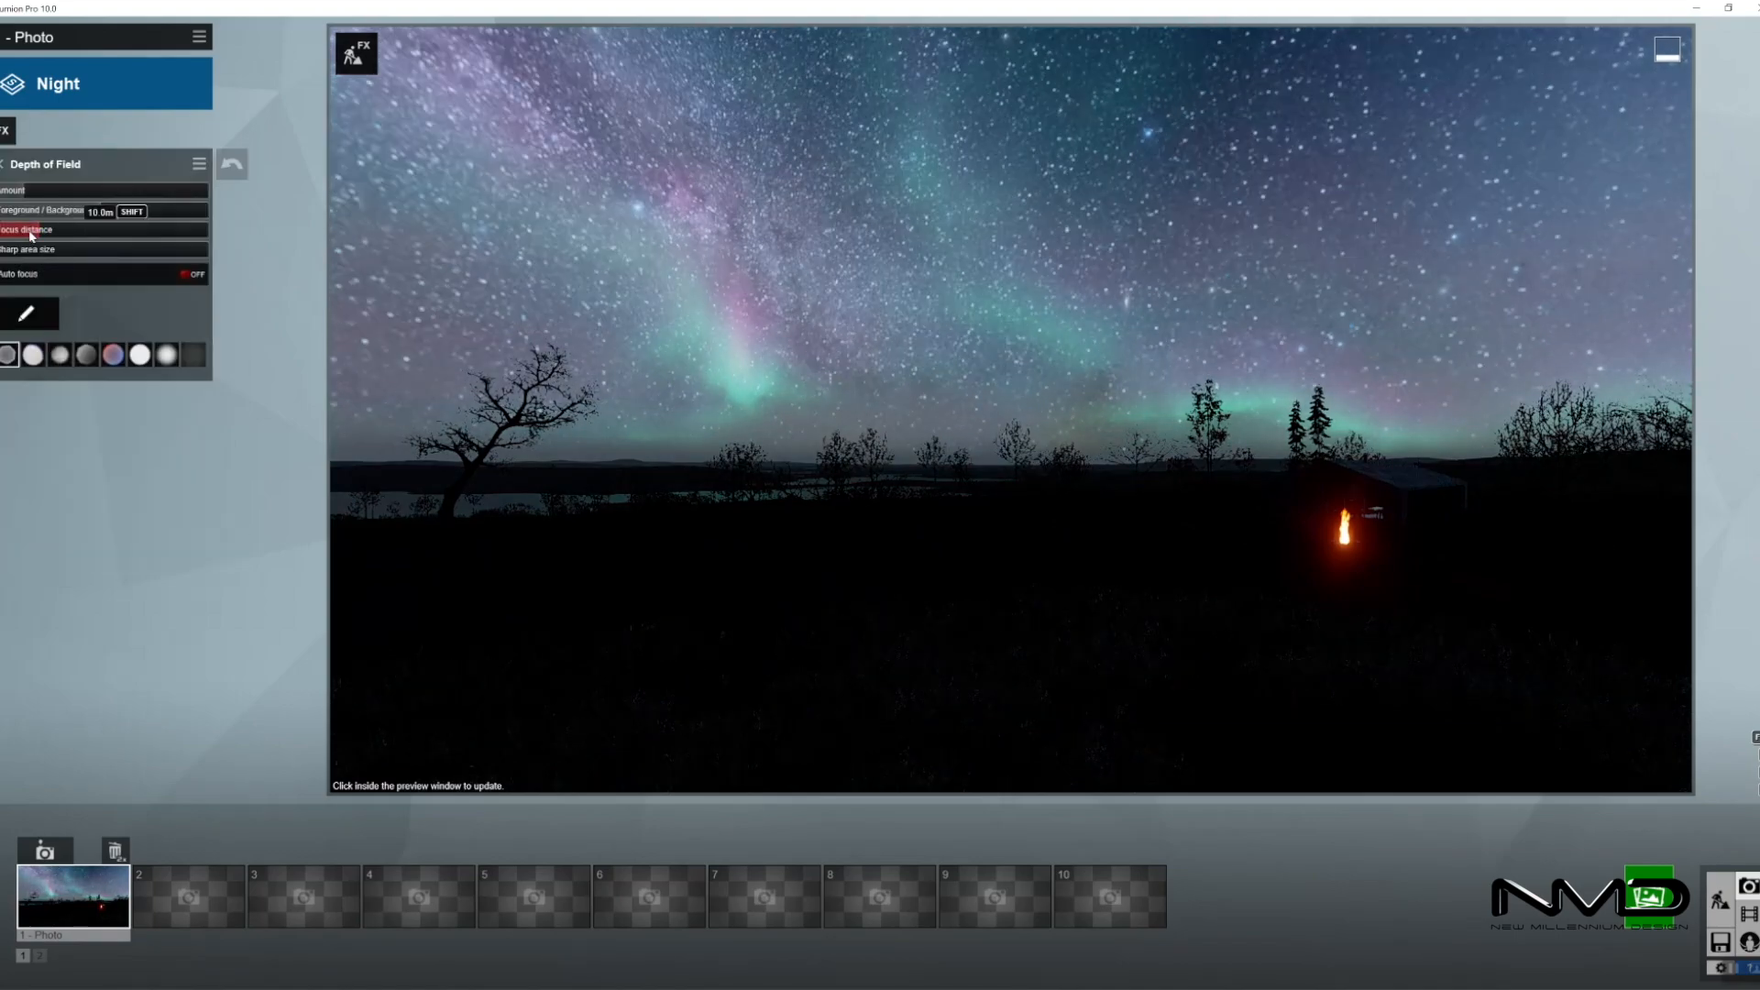
click(707, 438)
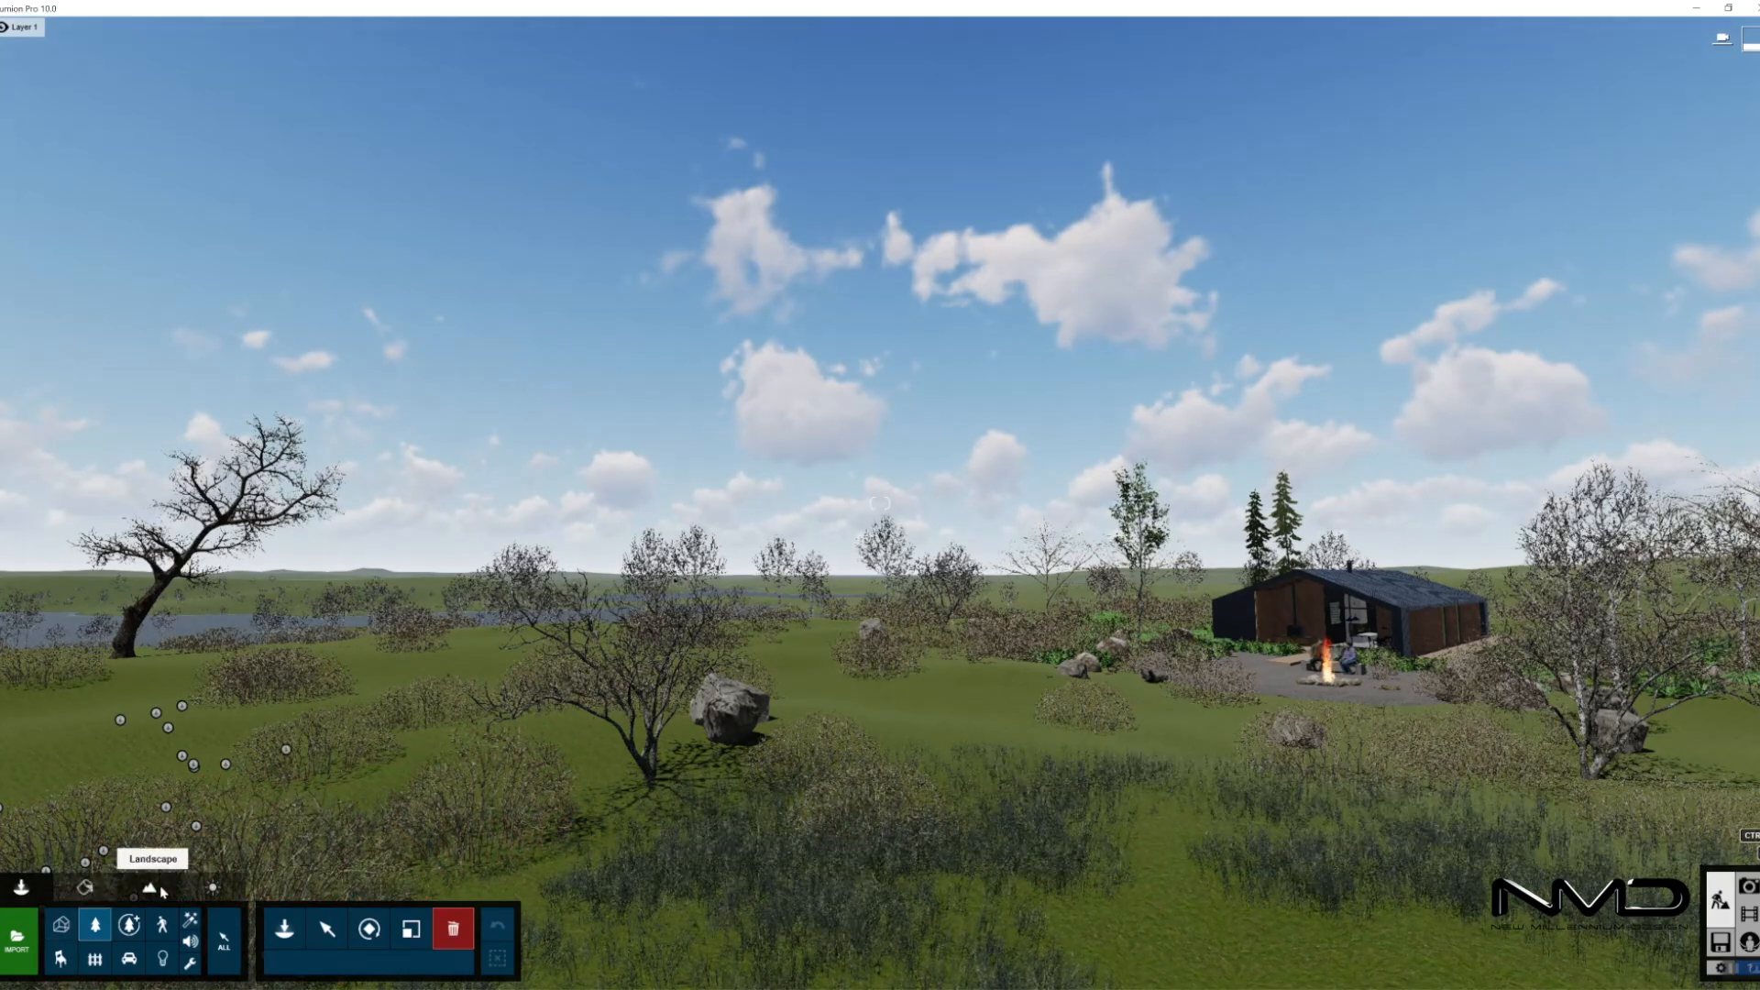
- Switch on the landscape grass for the meadow and adjust its height and wildness
click(151, 889)
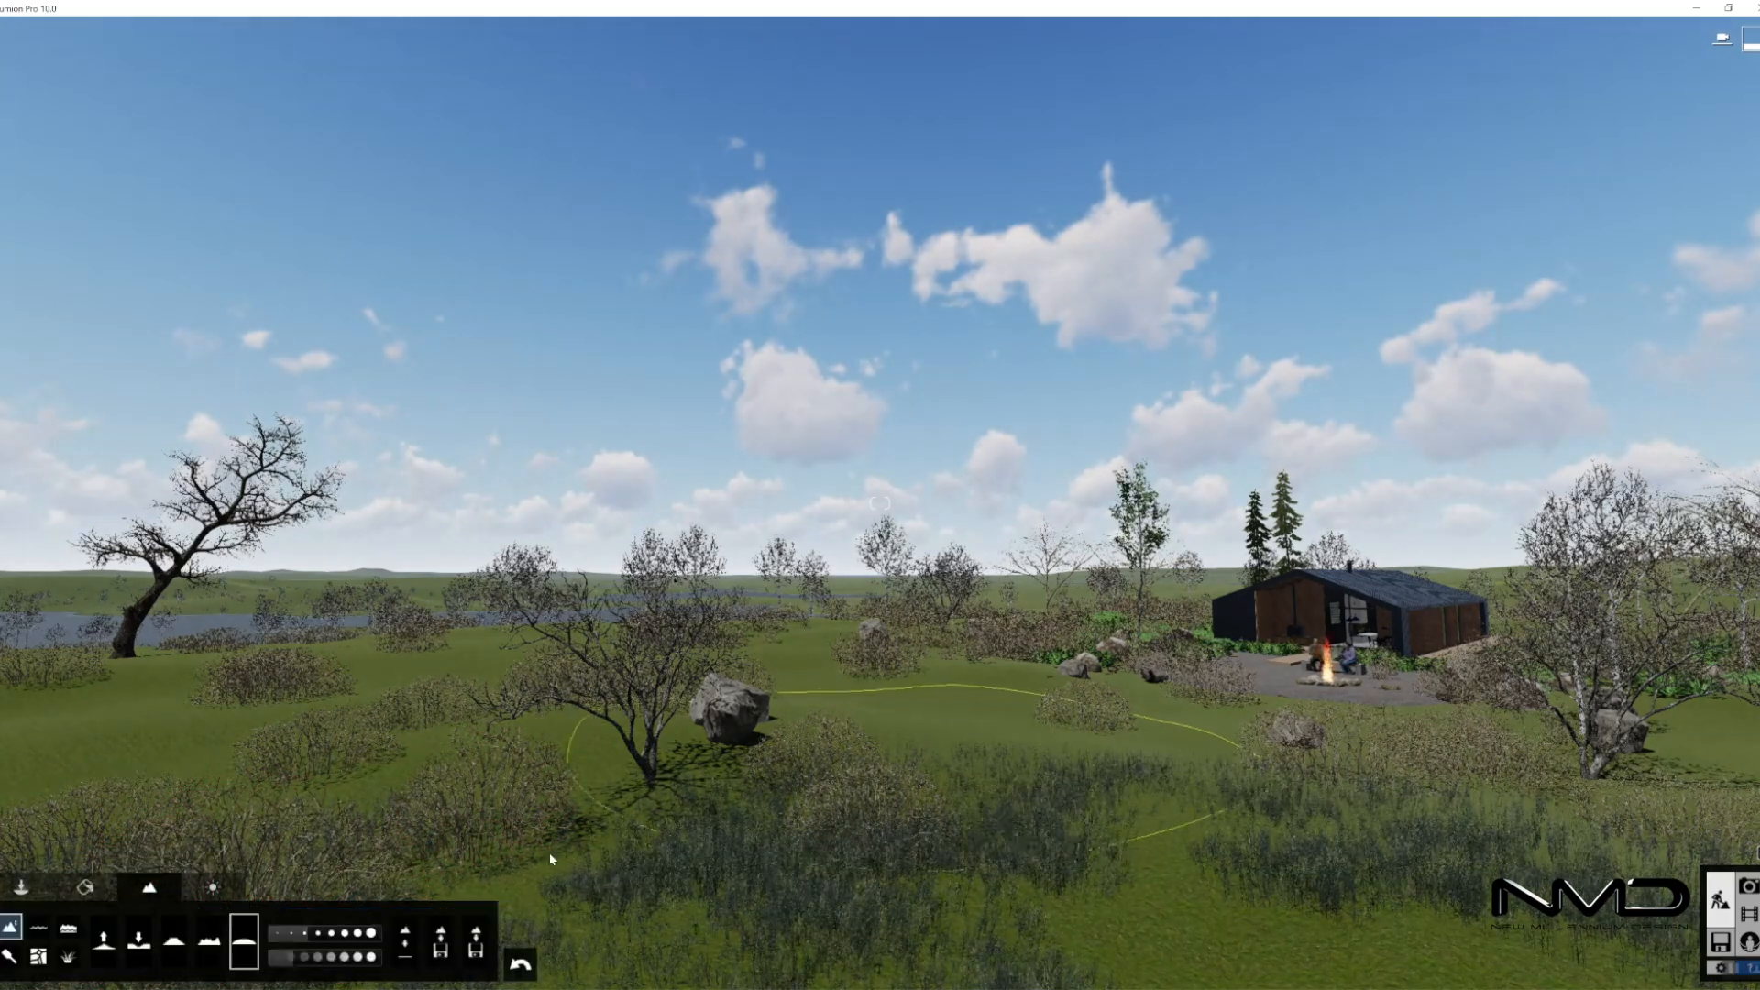
click(64, 958)
click(127, 942)
key(s)
right_drag(568, 642, 678, 740)
key(w)
mouse_move(213, 941)
mouse_down()
mouse_move(252, 920)
mouse_move(223, 919)
mouse_move(222, 962)
mouse_up()
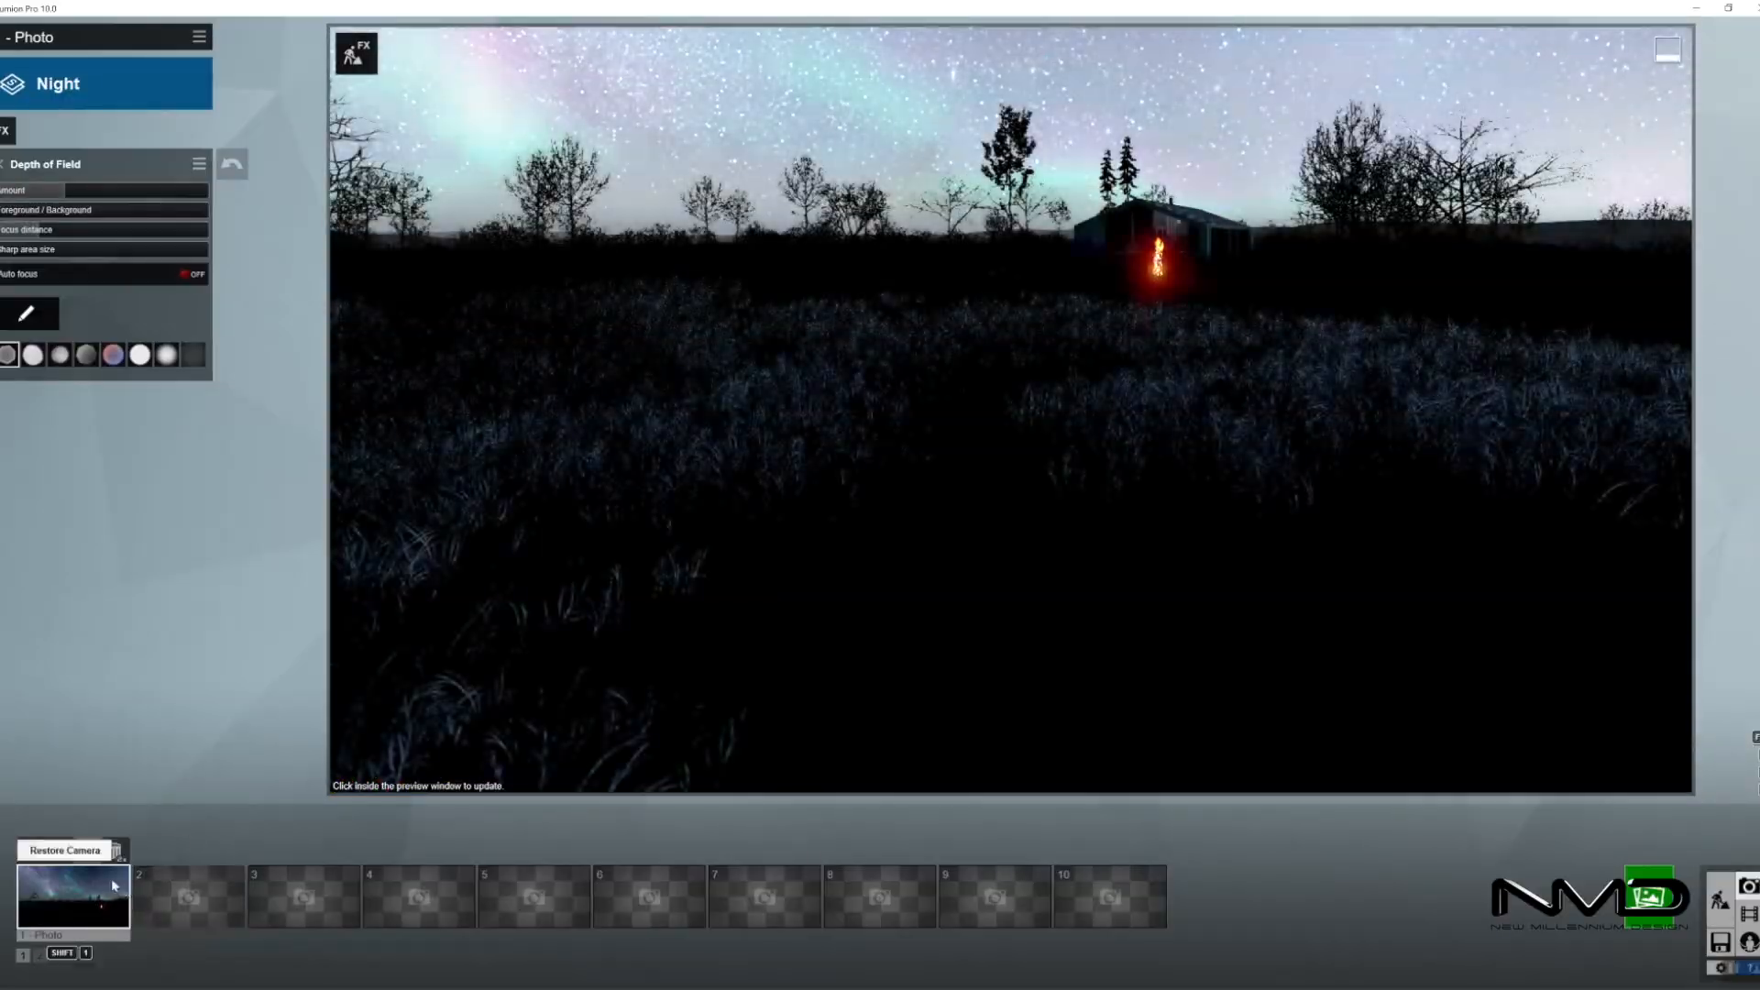
- Restore the saved photo camera, refresh the preview and set the Sky Light effect's render quality to High
click(108, 882)
click(988, 388)
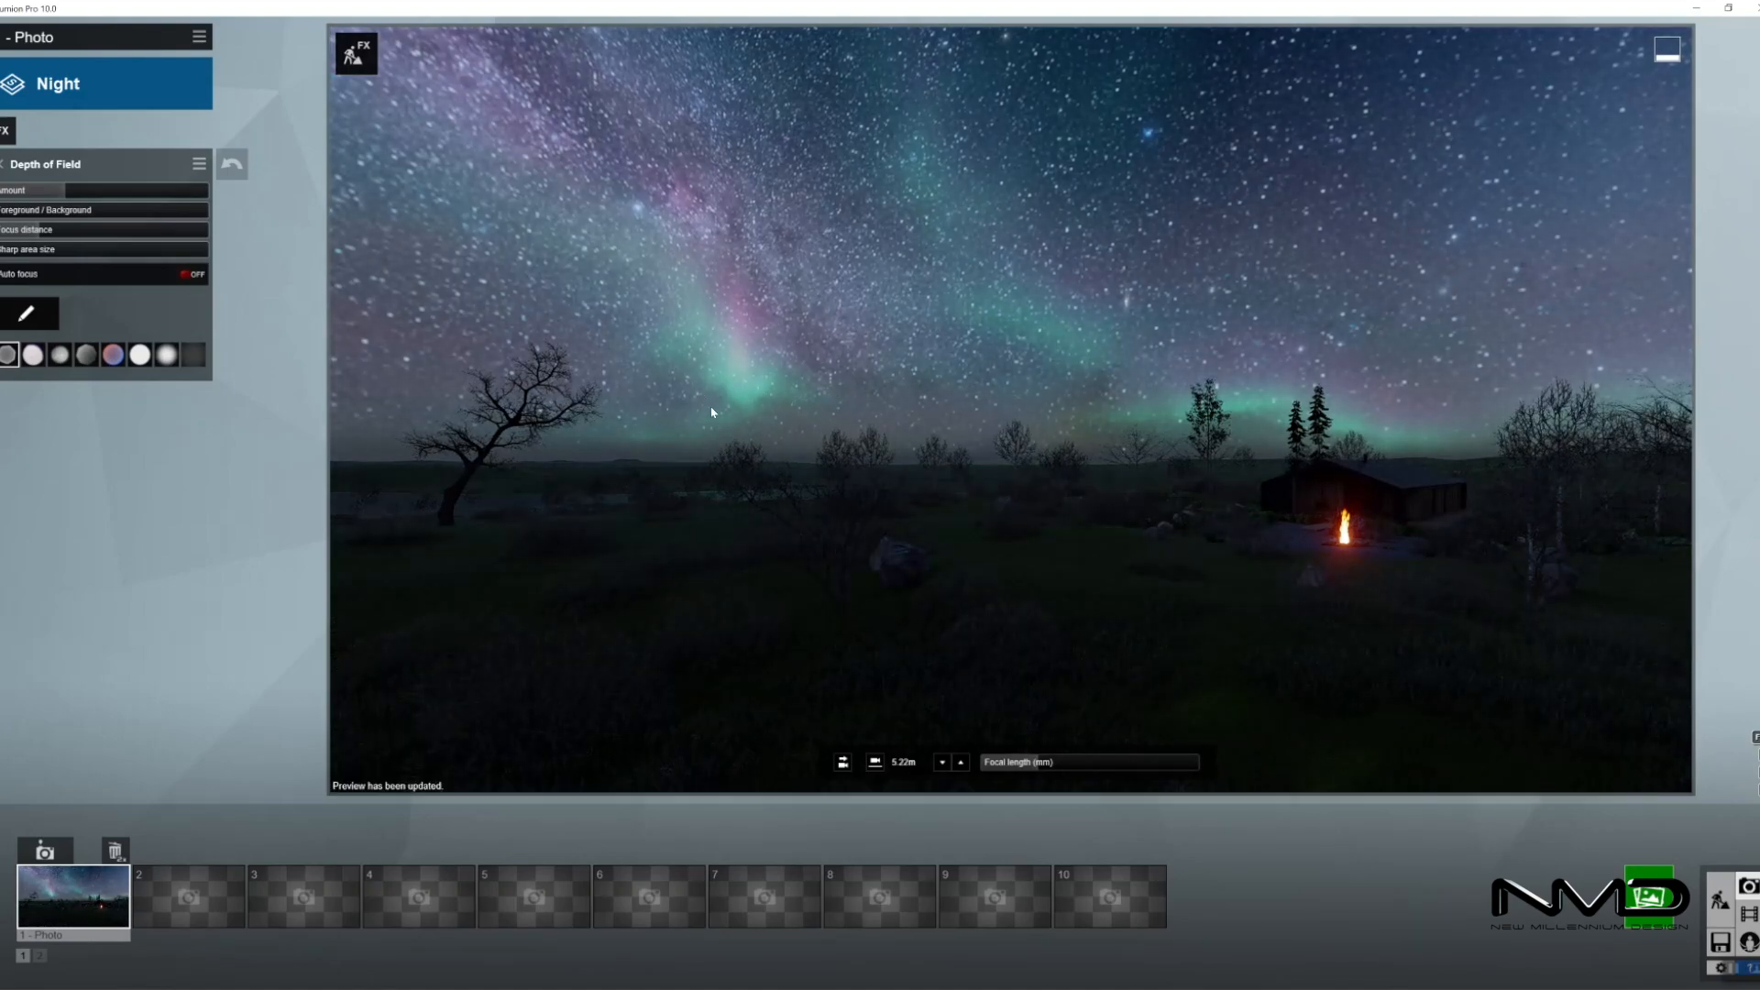
click(37, 178)
click(88, 478)
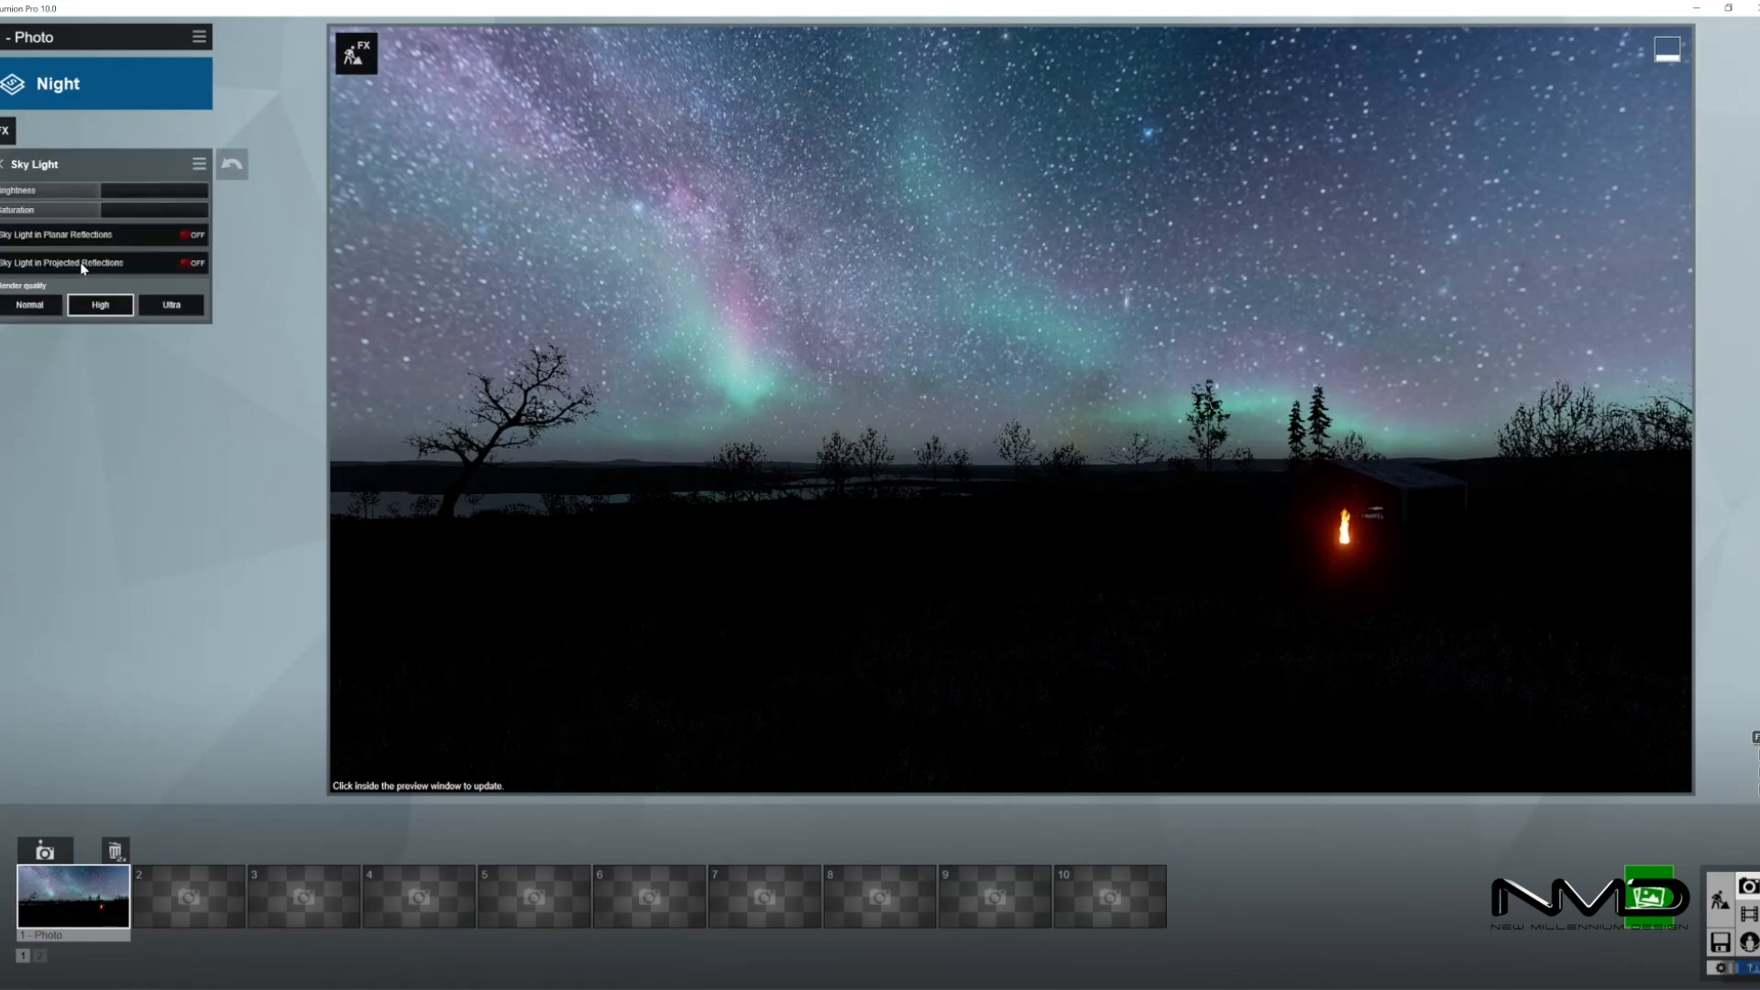
- Set the Color Correction effect's temperature to 0.3
click(4, 165)
click(90, 376)
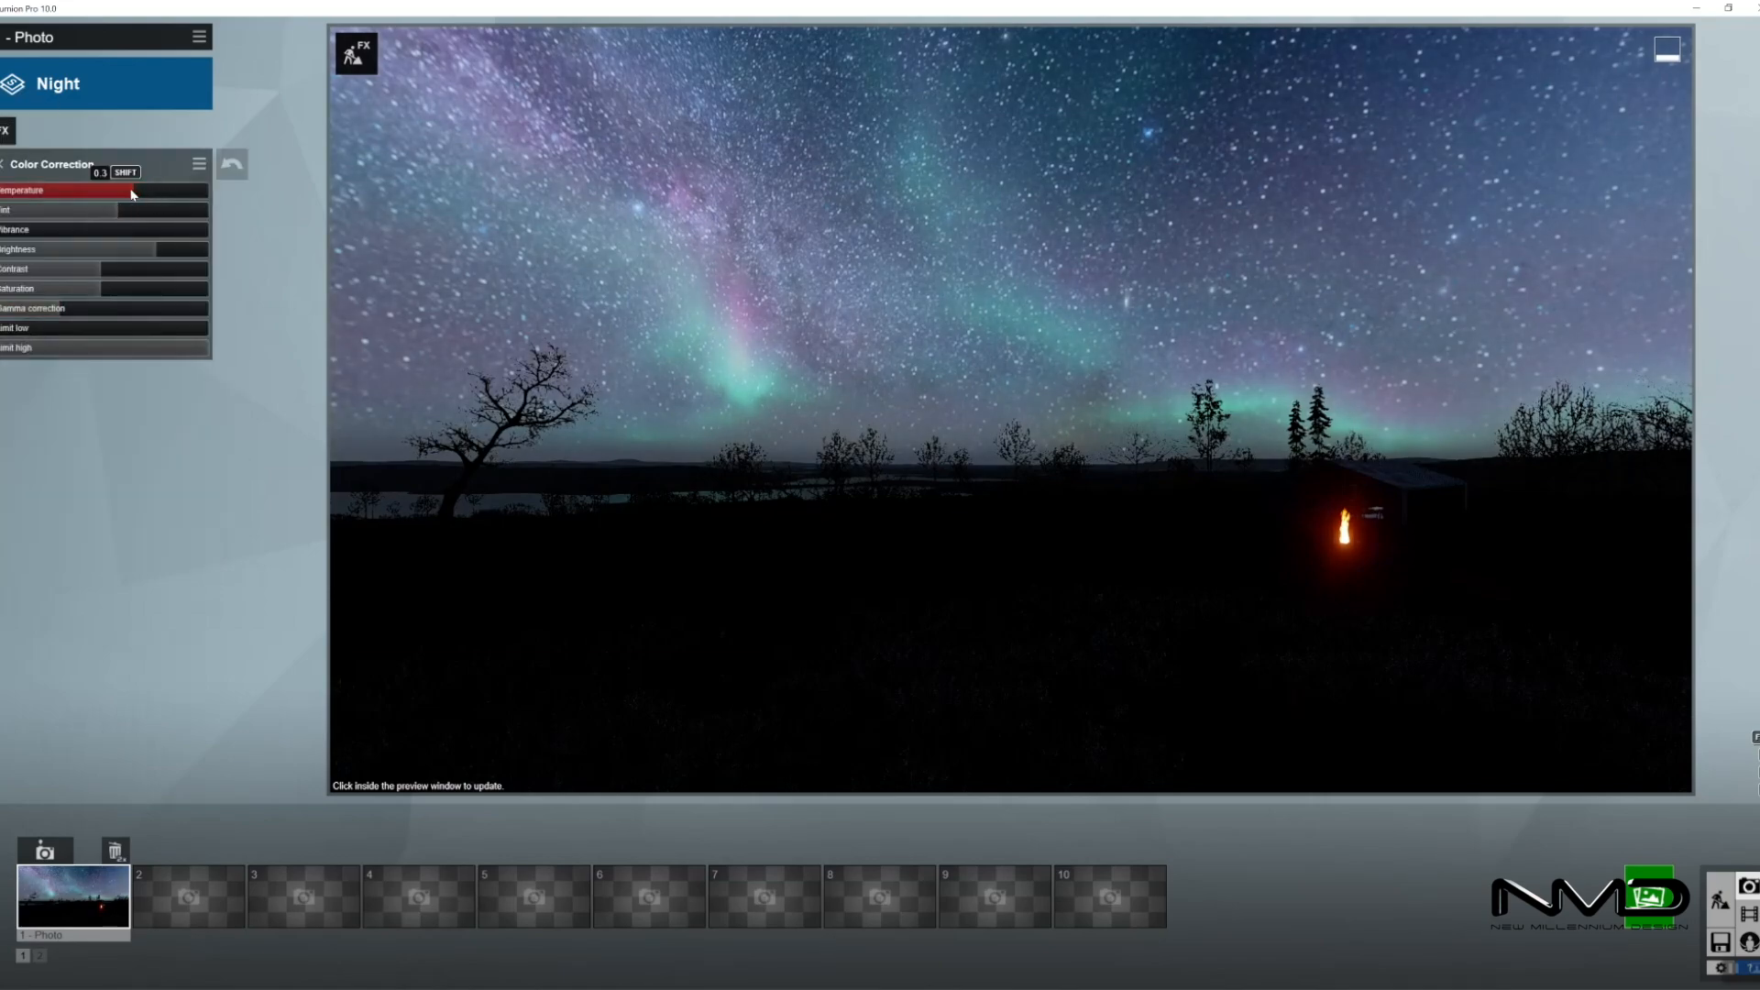
click(18, 166)
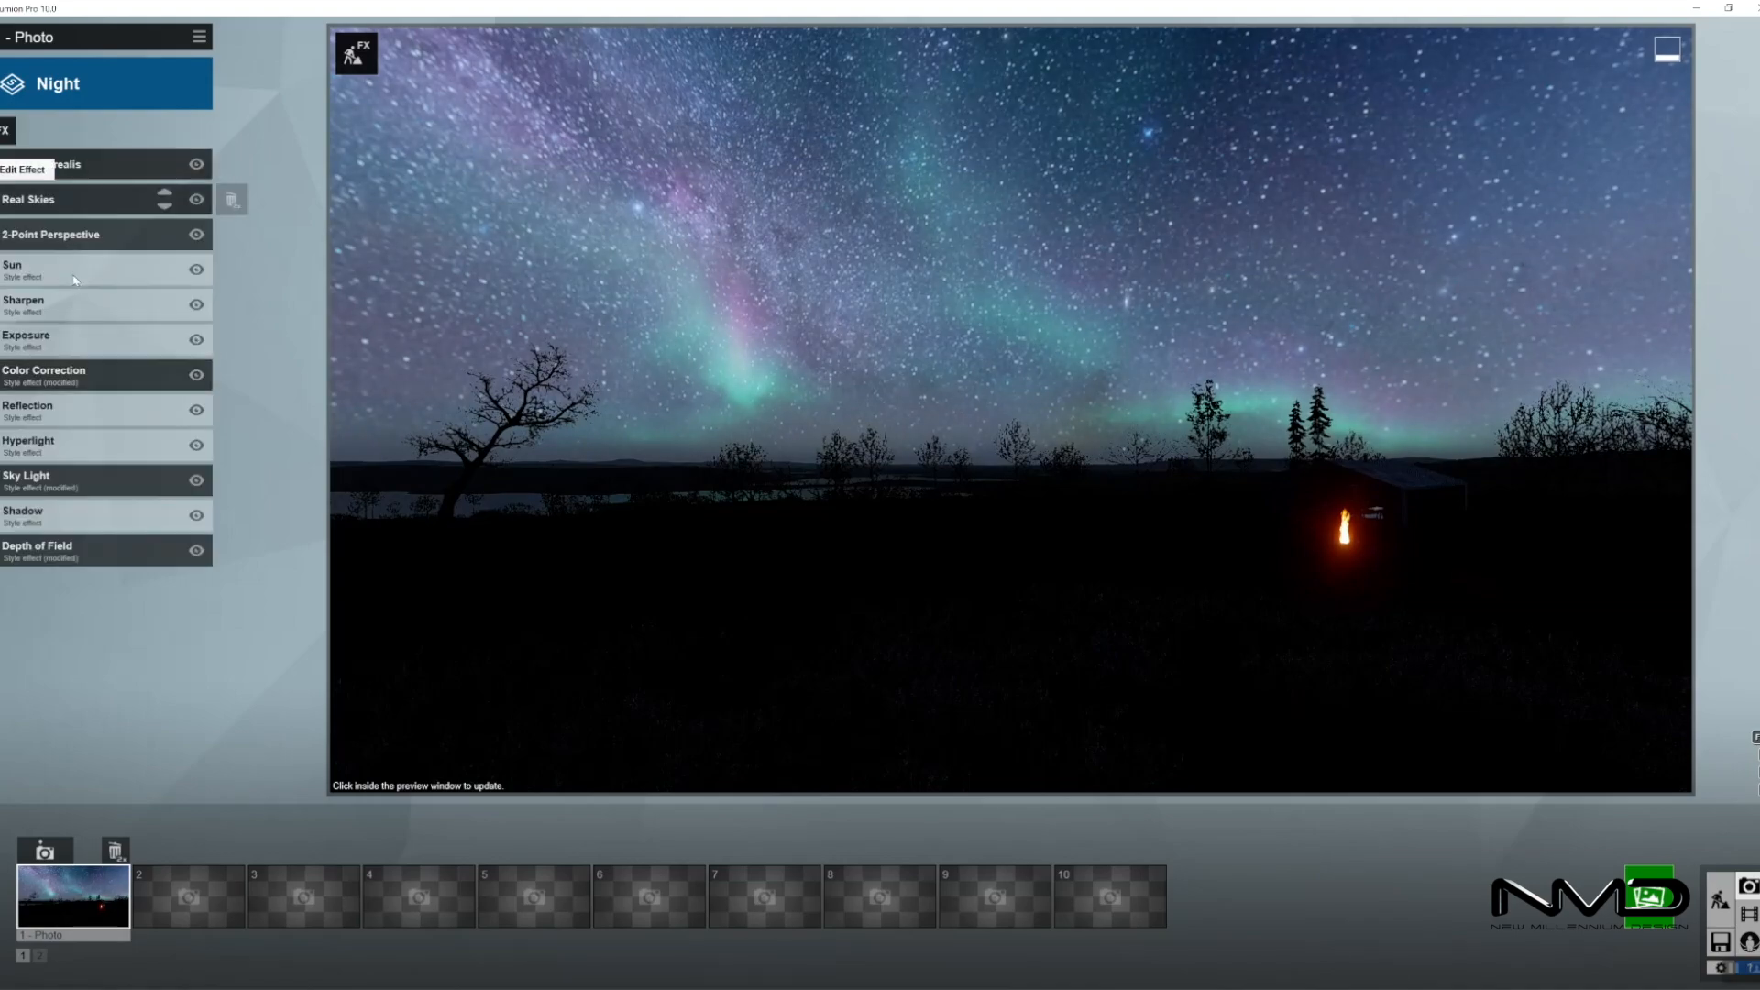
- Adjust the Exposure effect of the night photo and refresh the preview
click(90, 339)
click(122, 194)
click(912, 451)
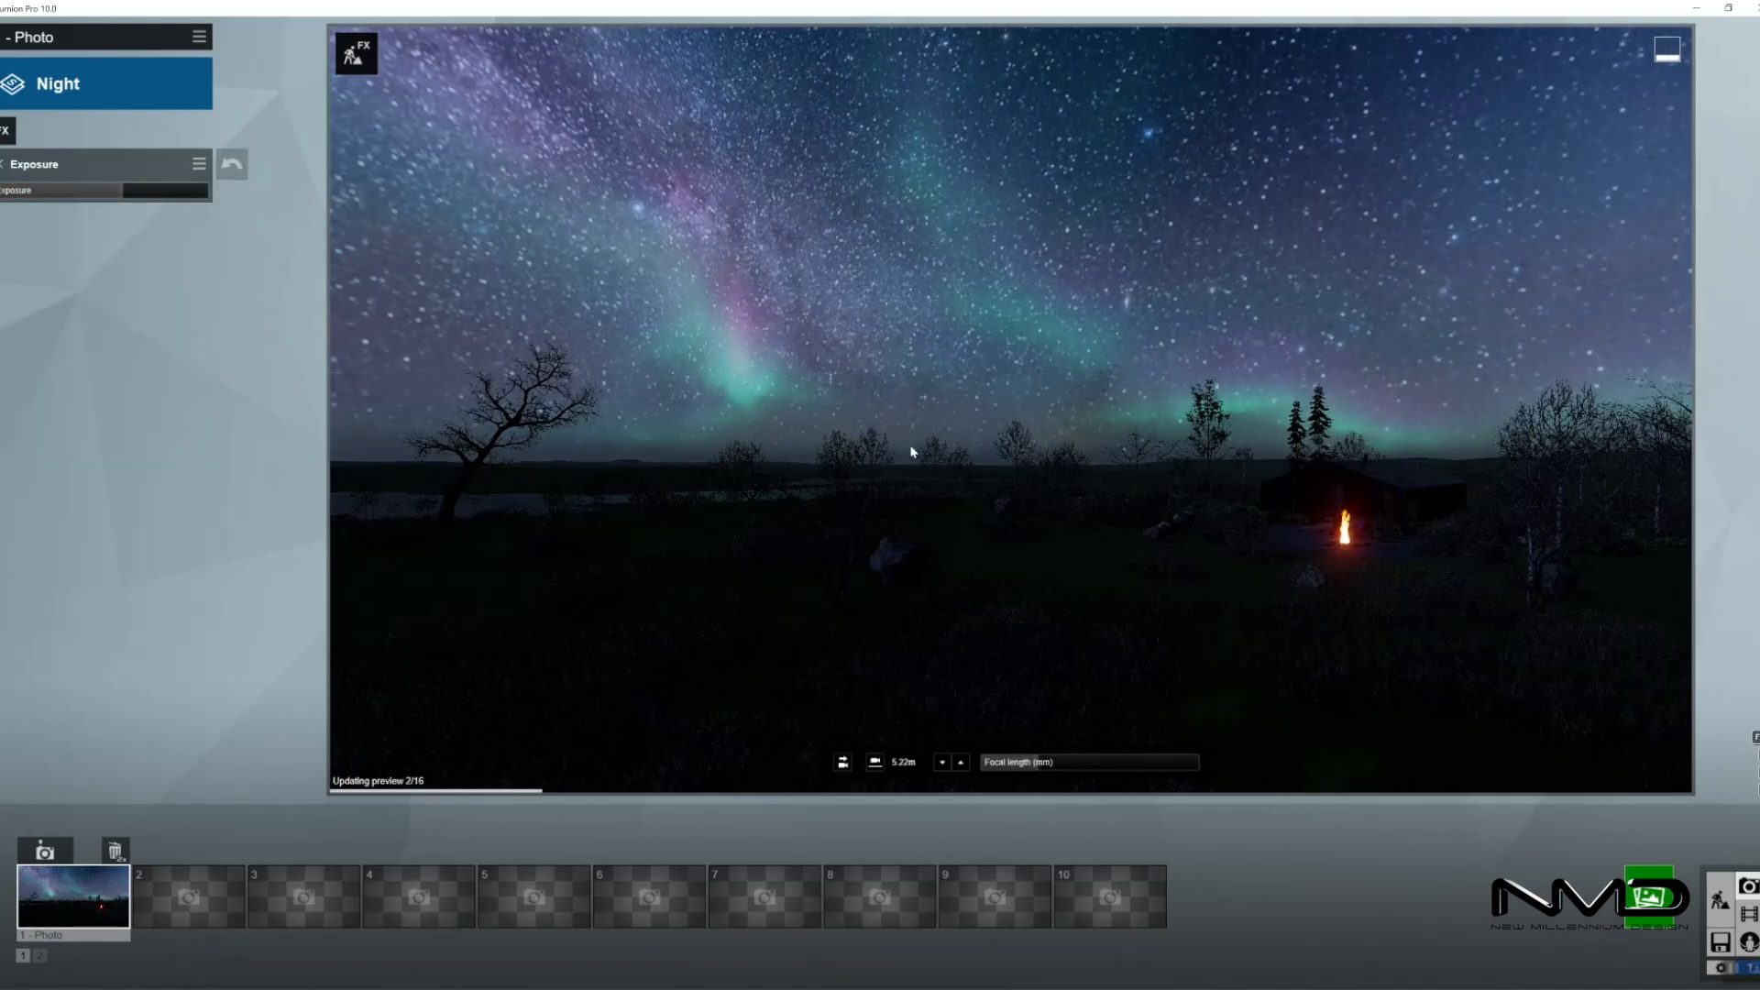
click(5, 165)
- Place an omni light from the lights library at the base of the campfire
click(1722, 901)
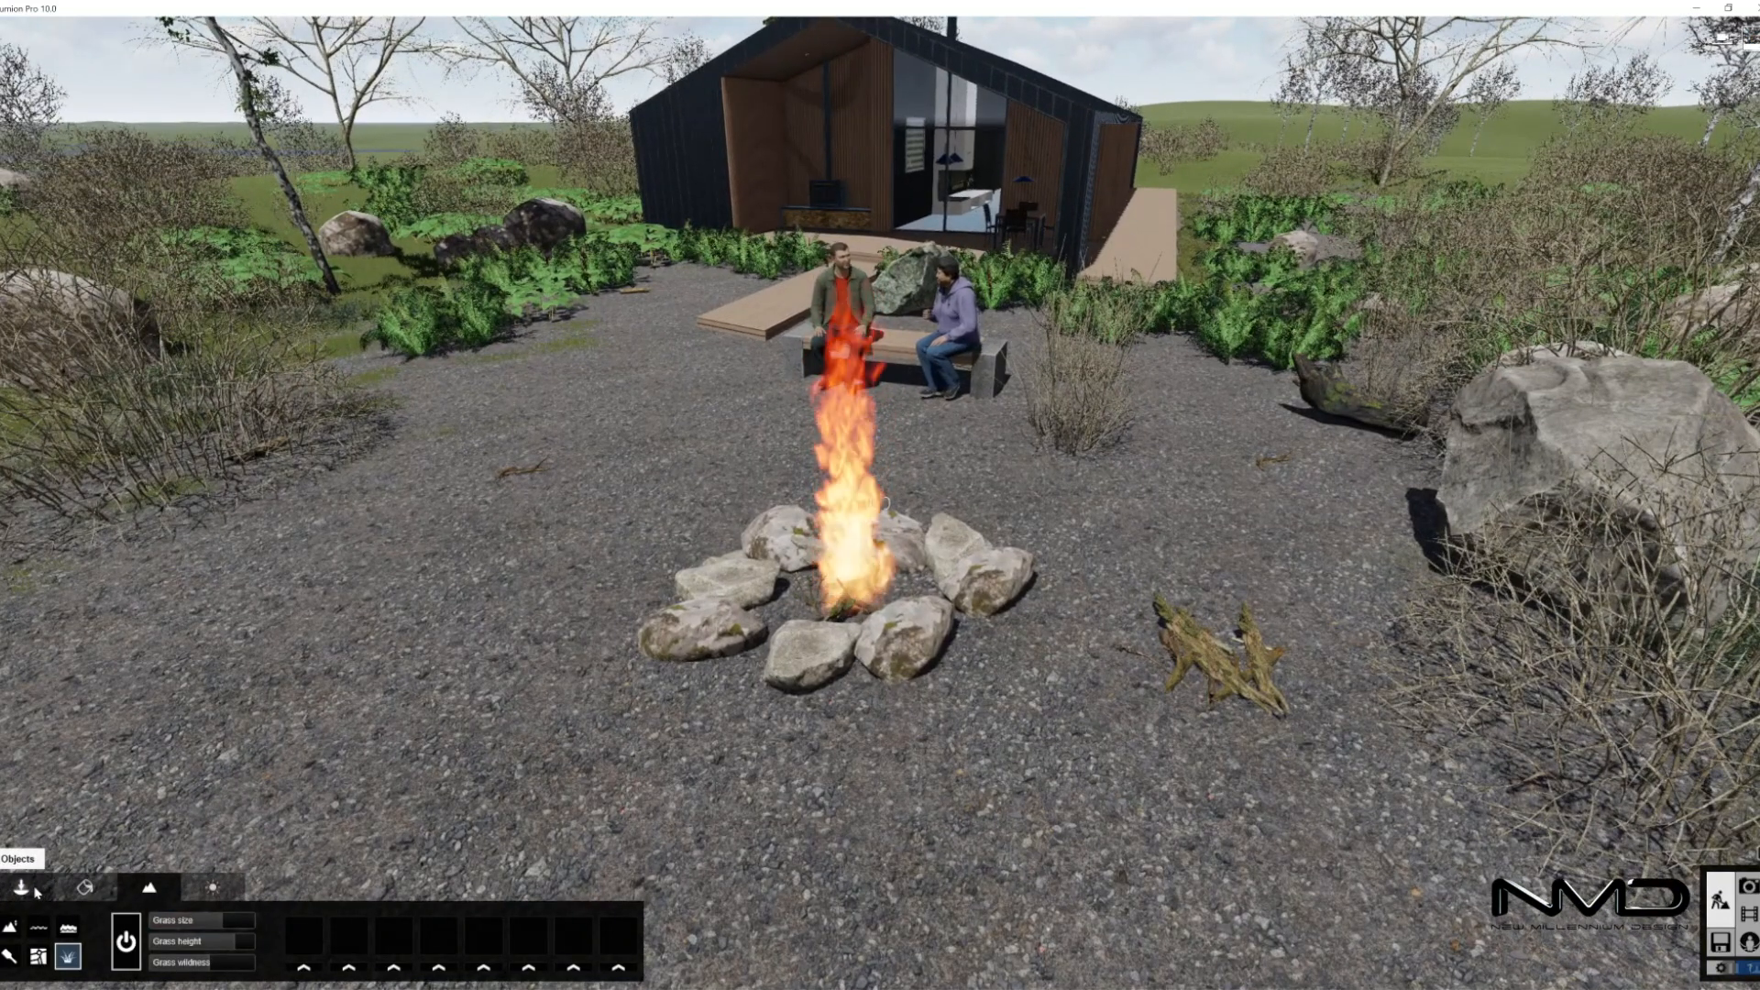
click(69, 894)
click(288, 934)
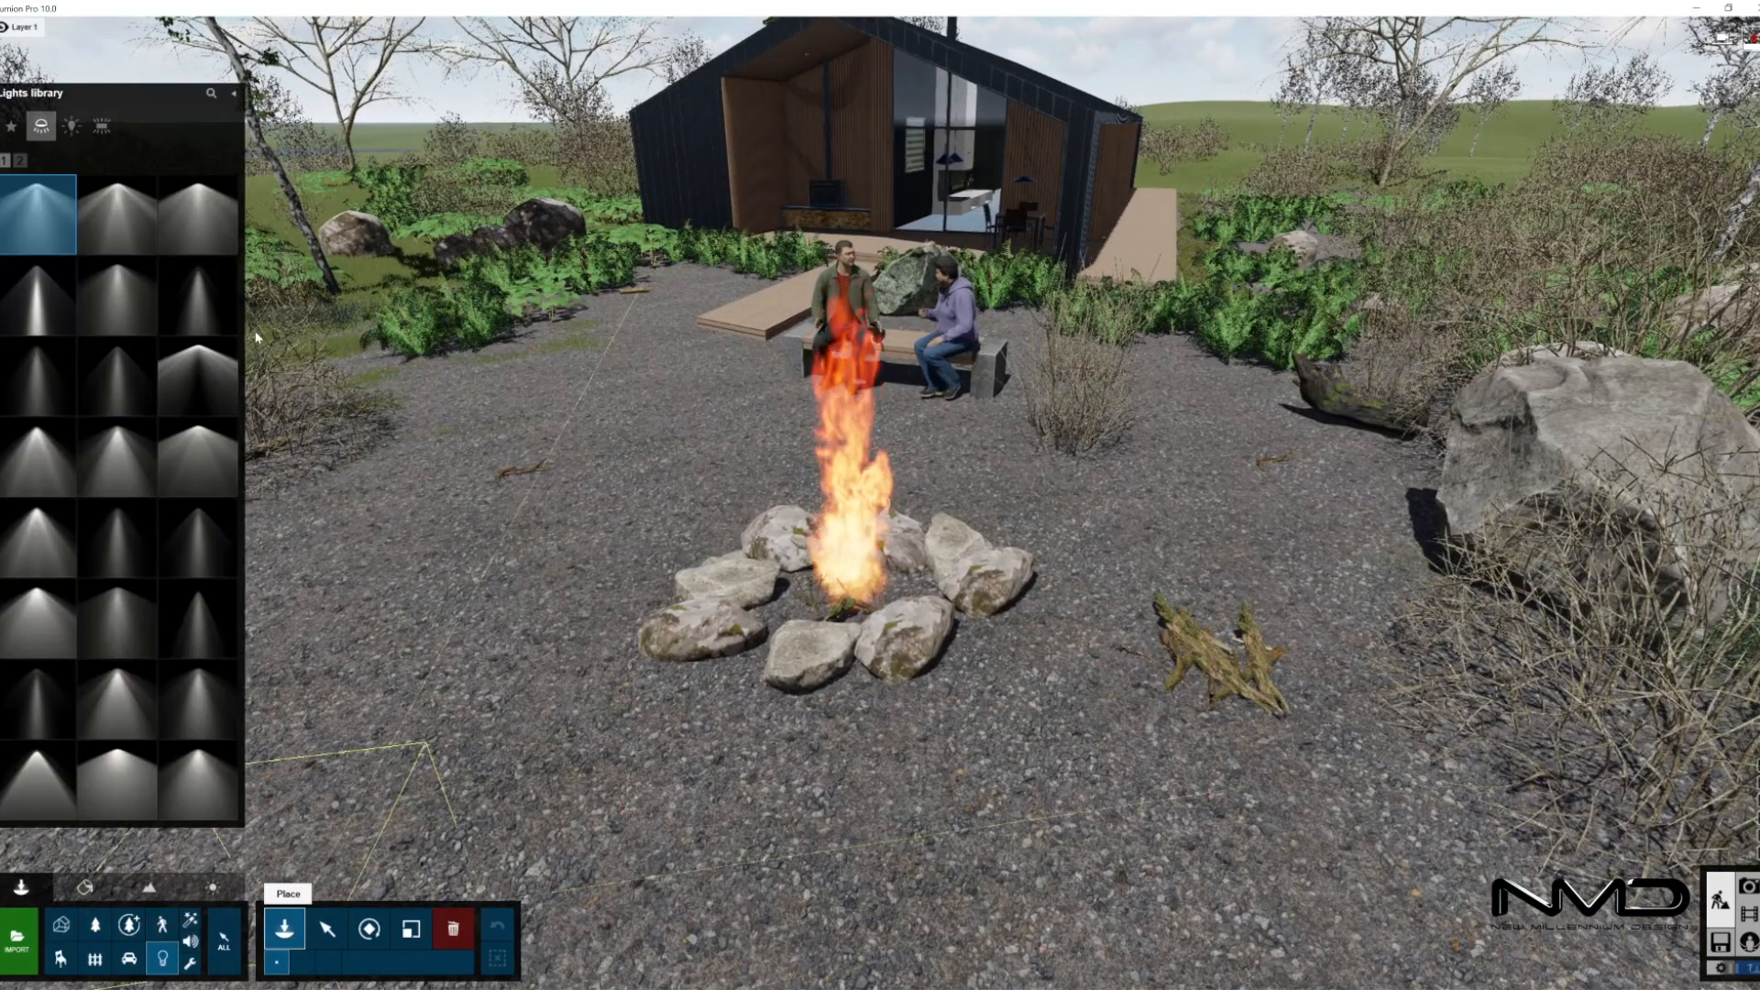
click(71, 126)
click(116, 296)
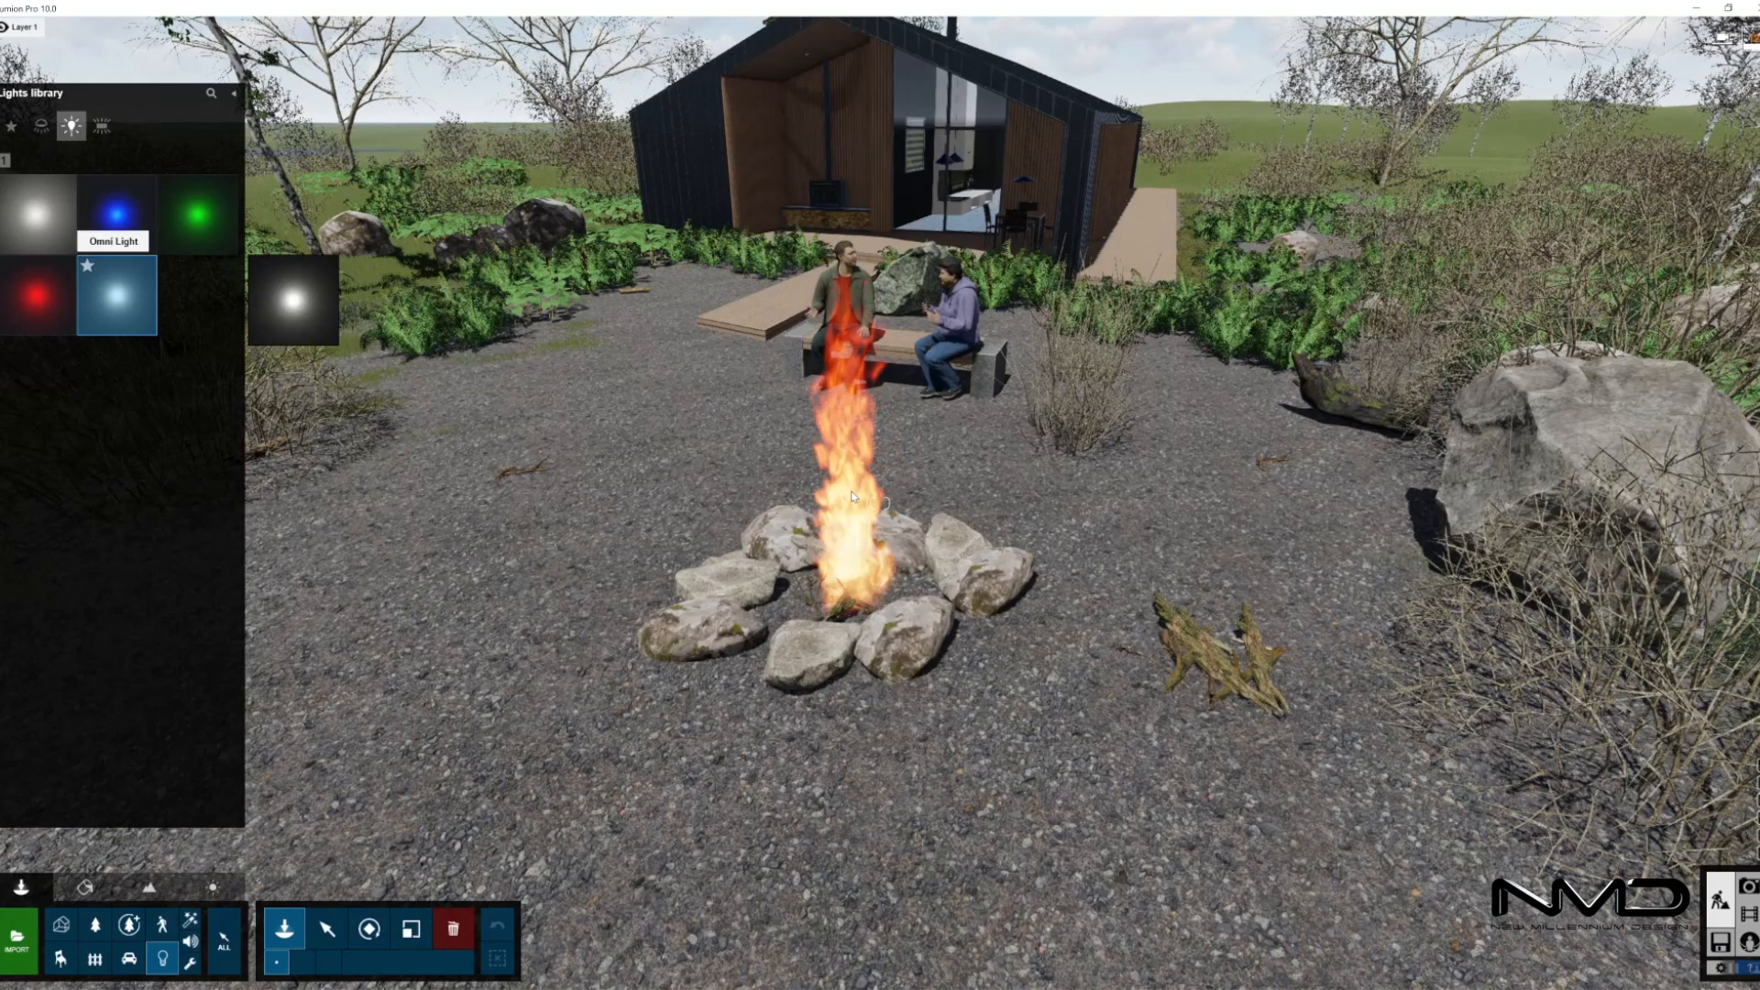
click(842, 592)
- Raise the campfire's omni light slightly into the flames and give it an orange color
key(h)
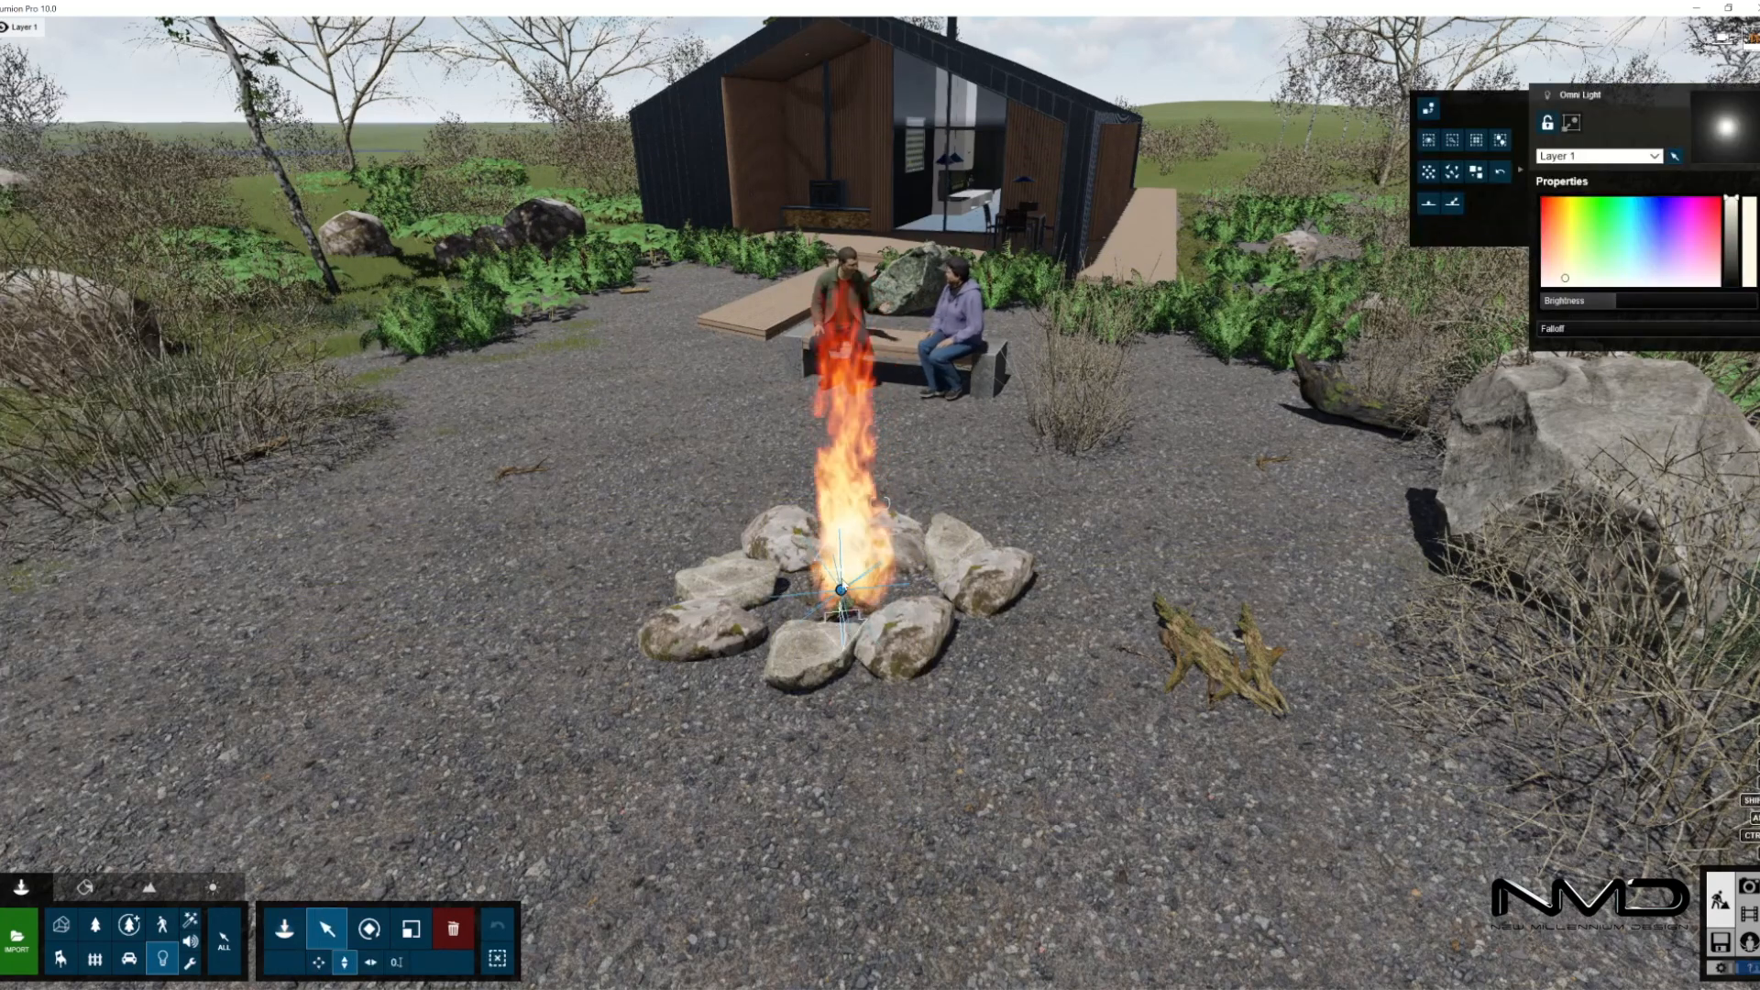
drag(843, 593, 843, 576)
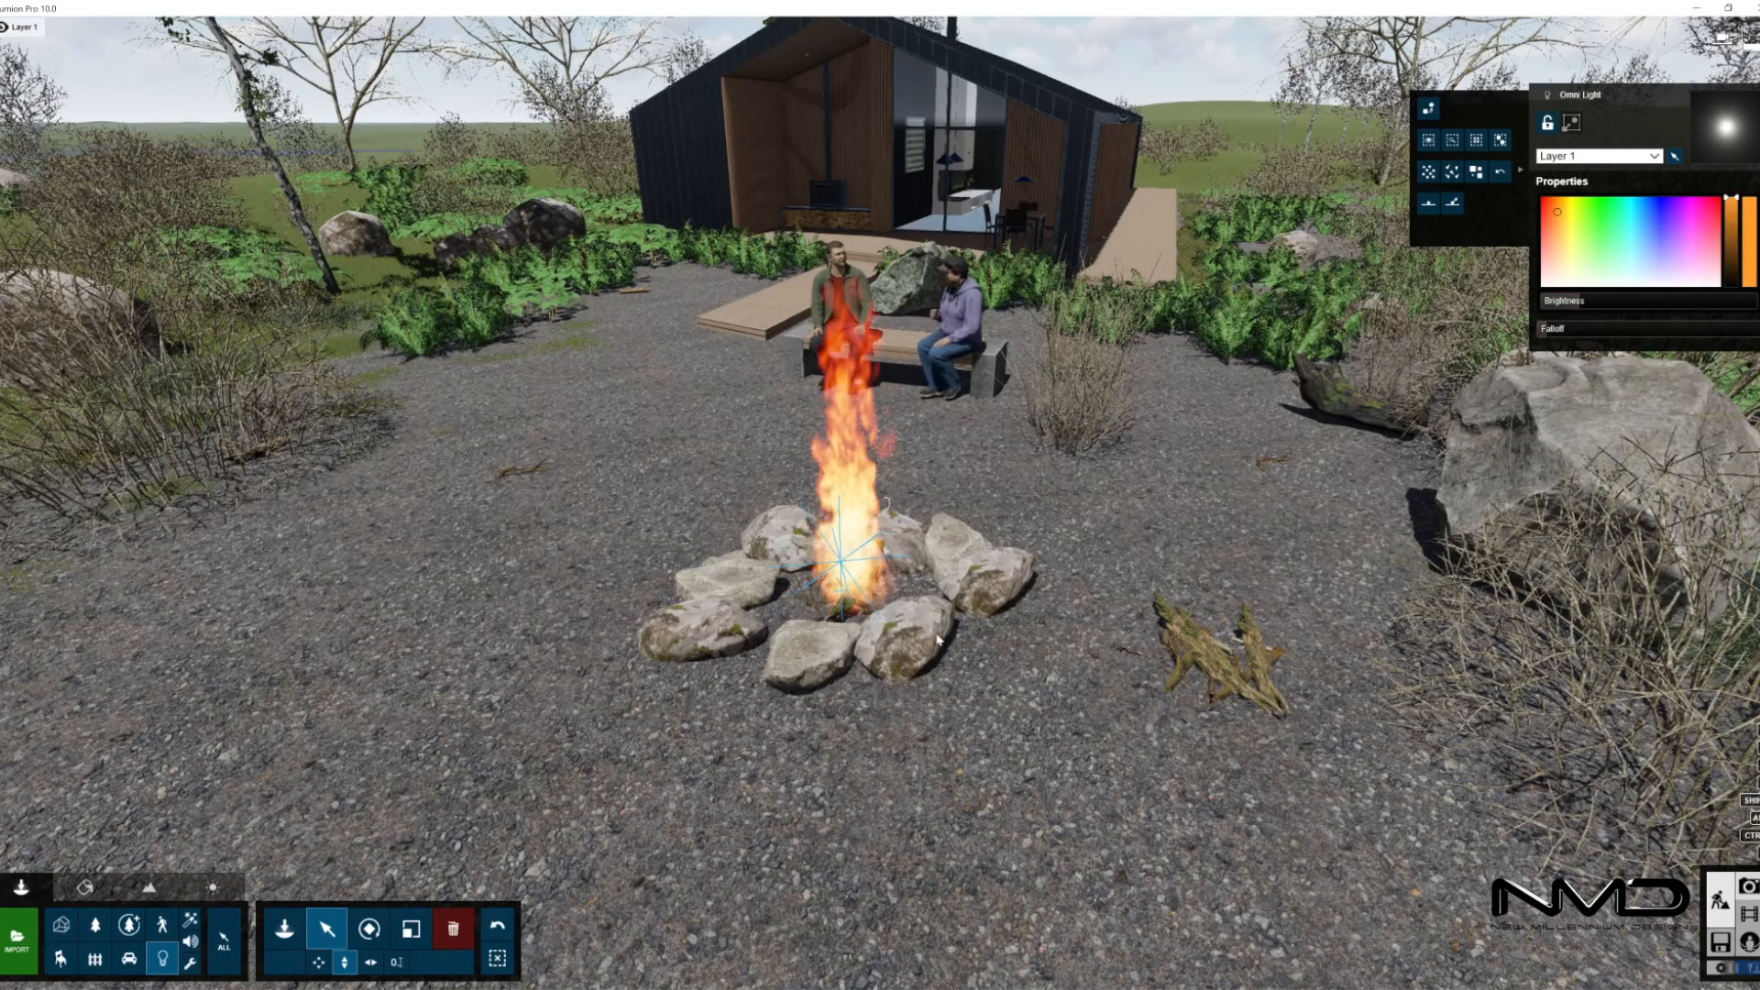
click(1748, 883)
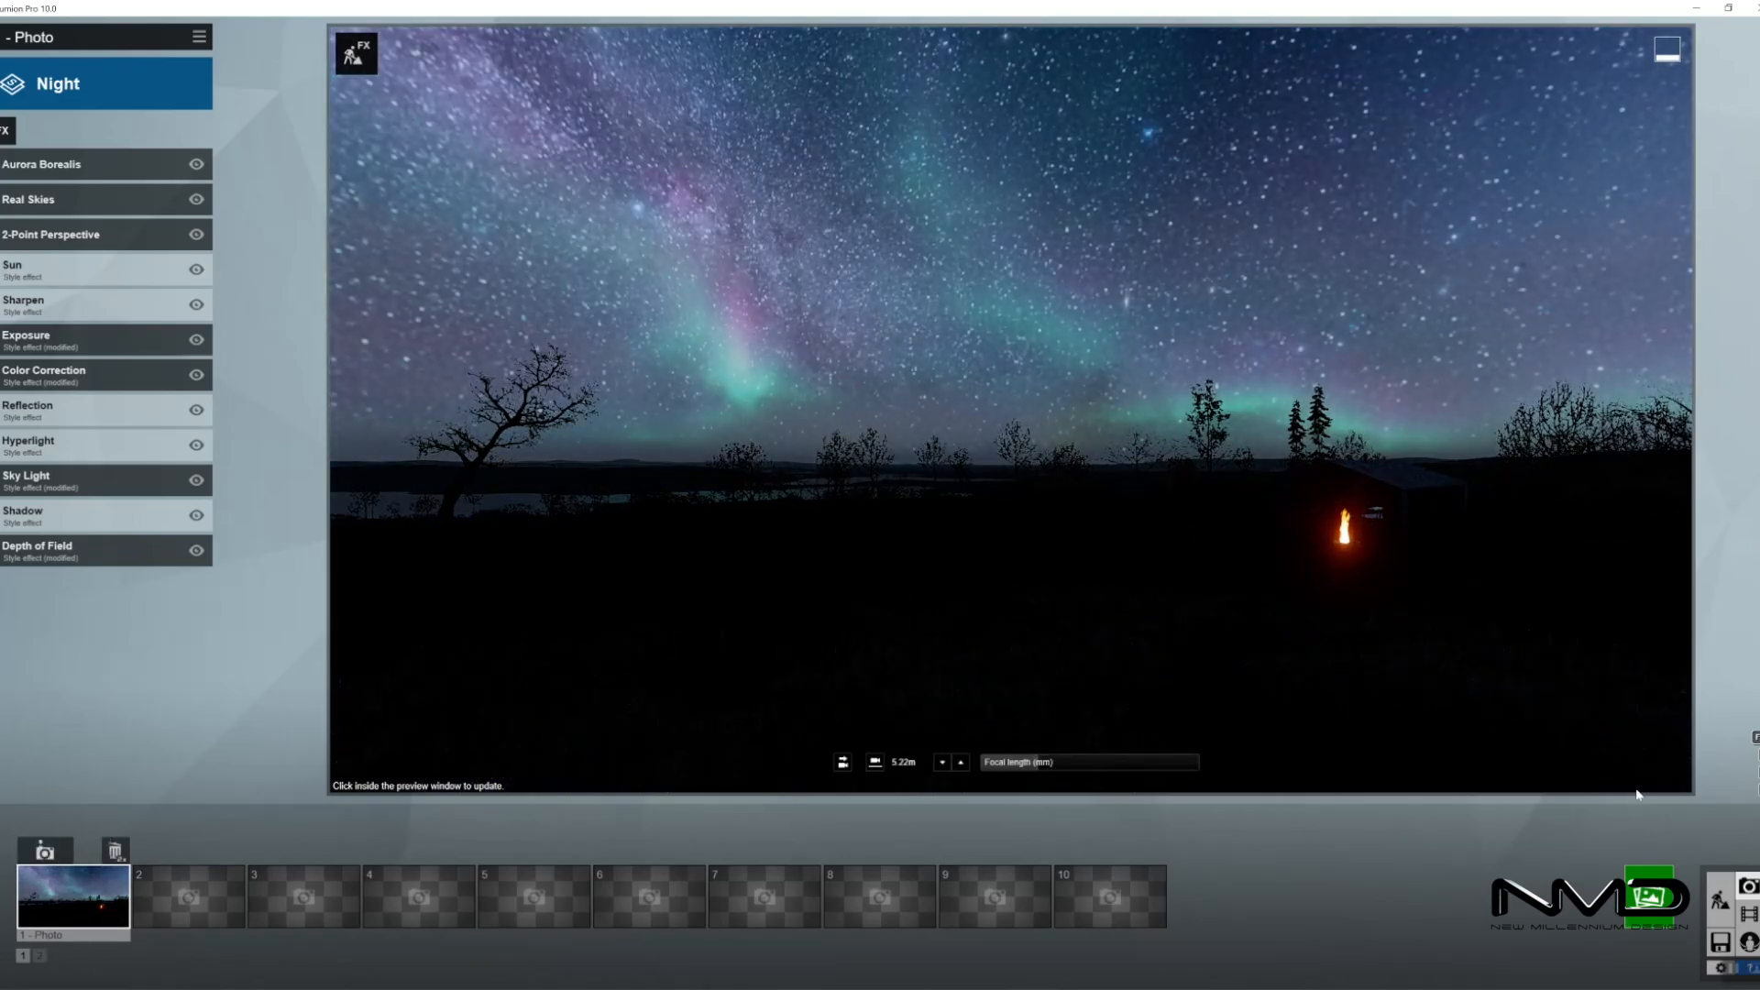
- Refine the campfire light to a lighter orange and adjust its brightness and falloff, checking it in the night photo preview
click(1720, 900)
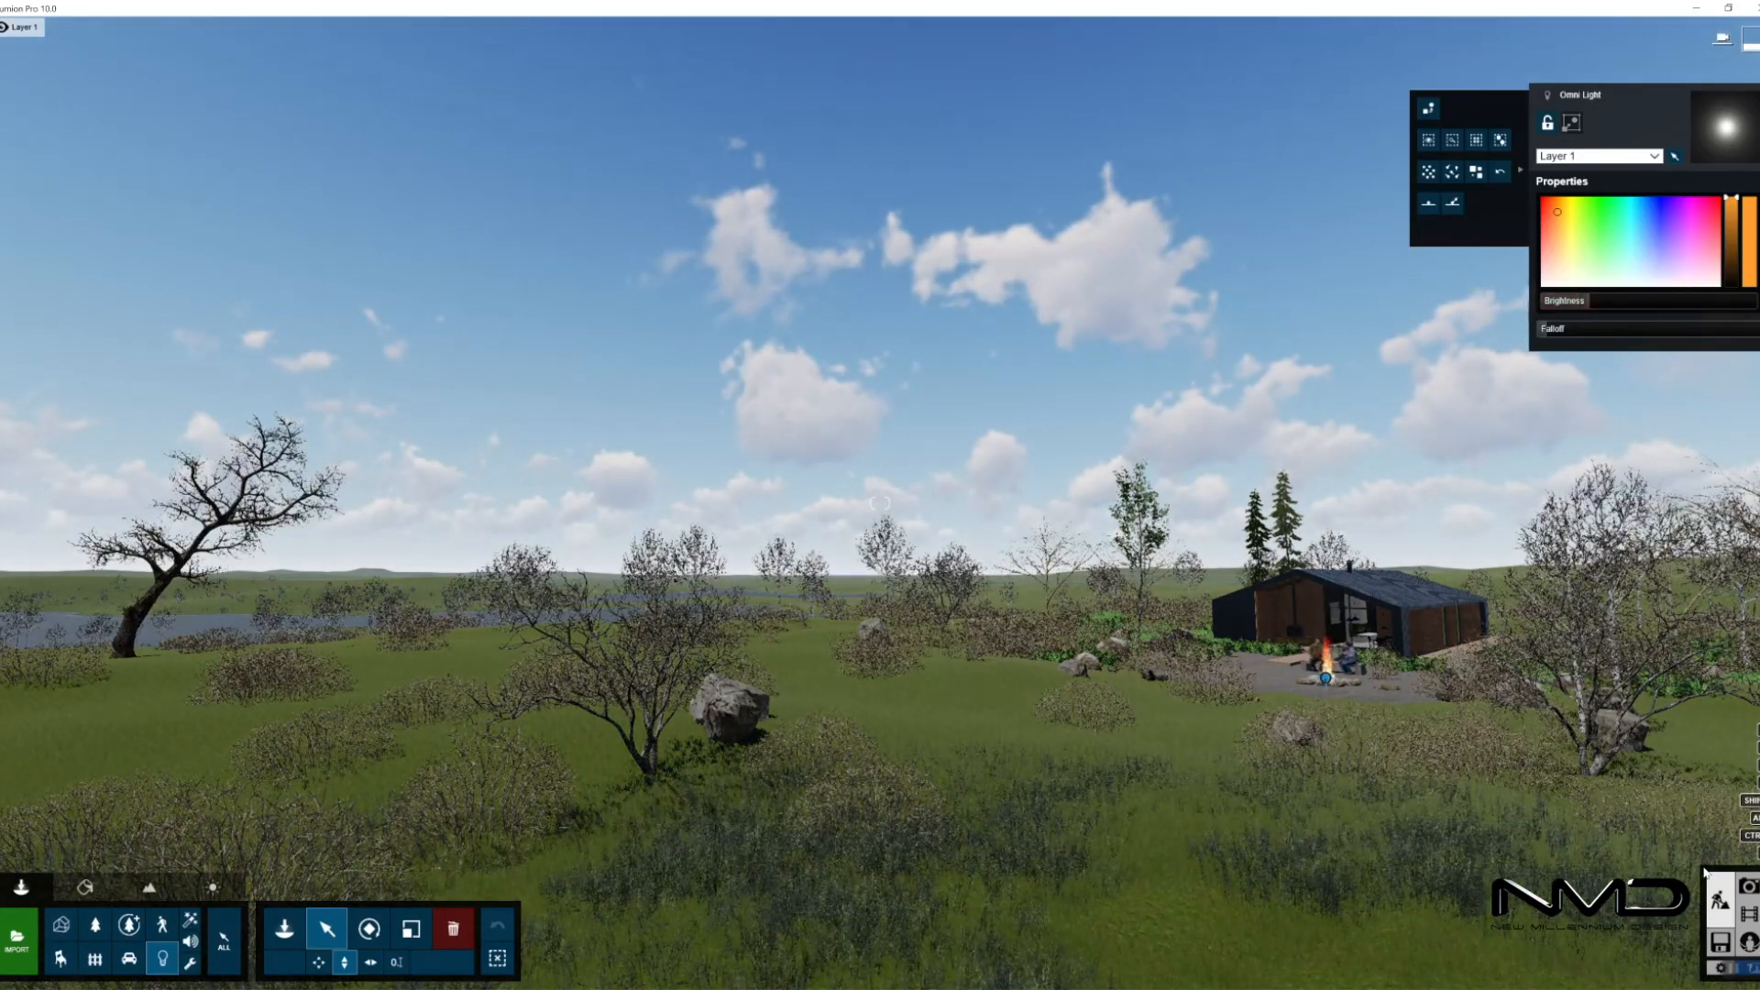
click(1747, 886)
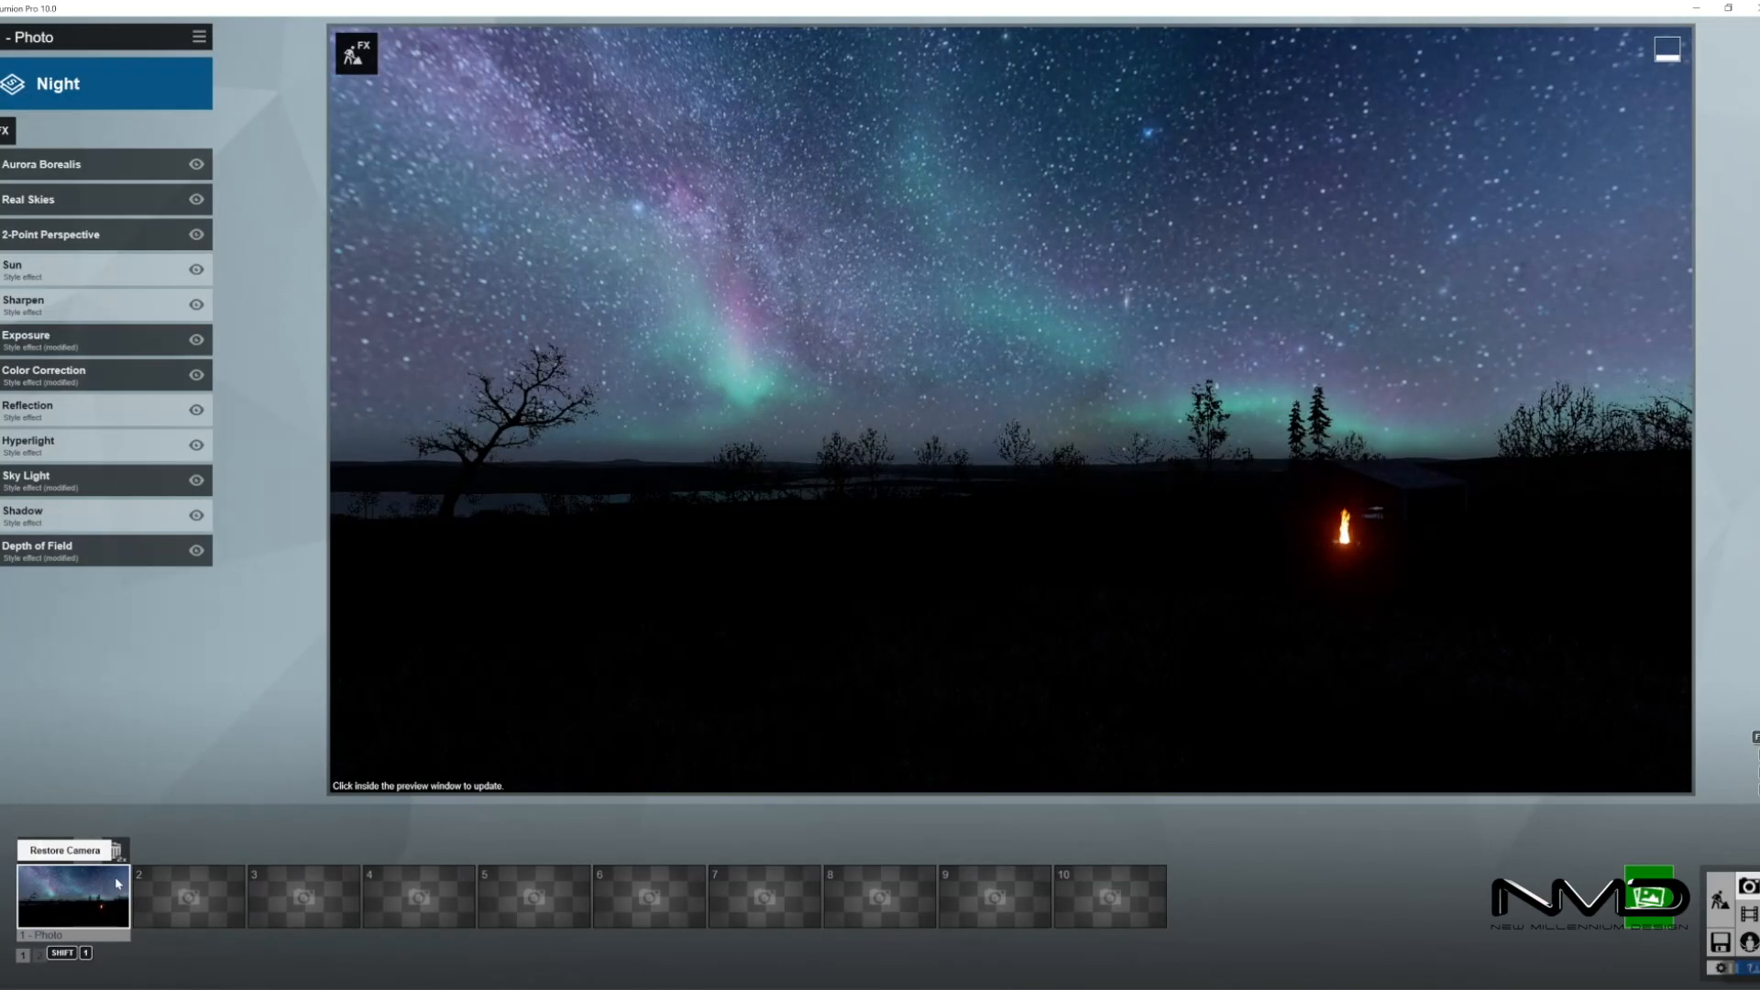
click(1122, 594)
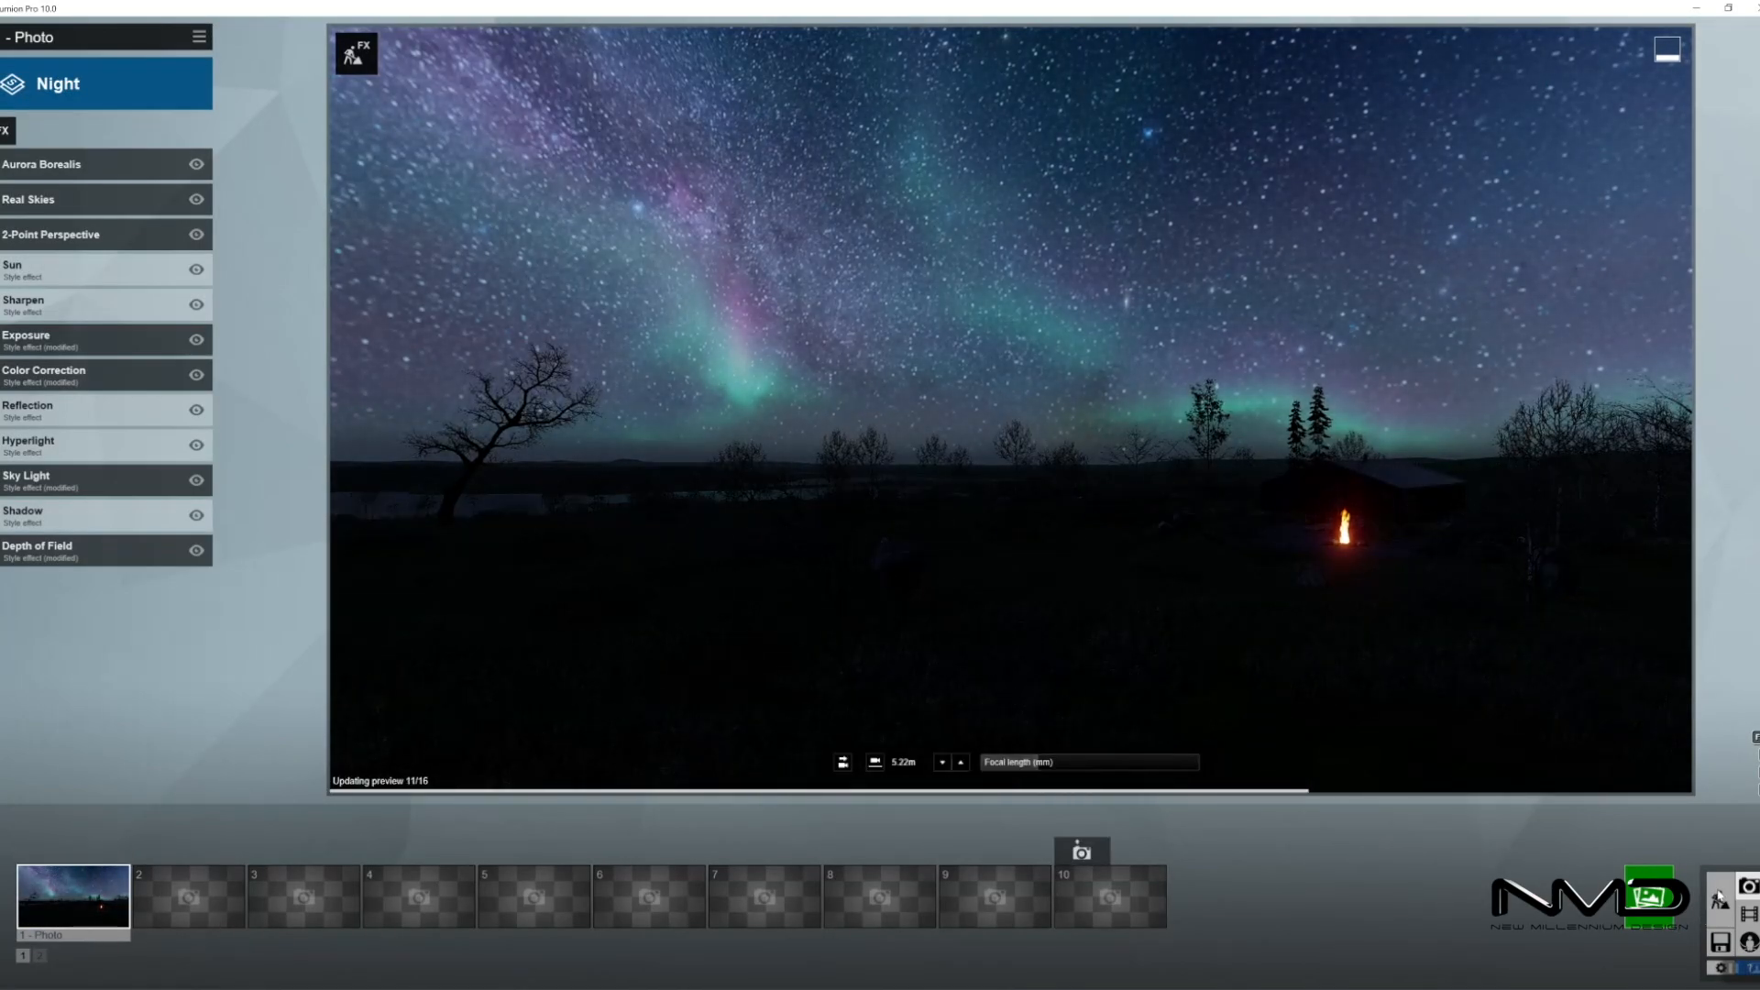
click(1720, 898)
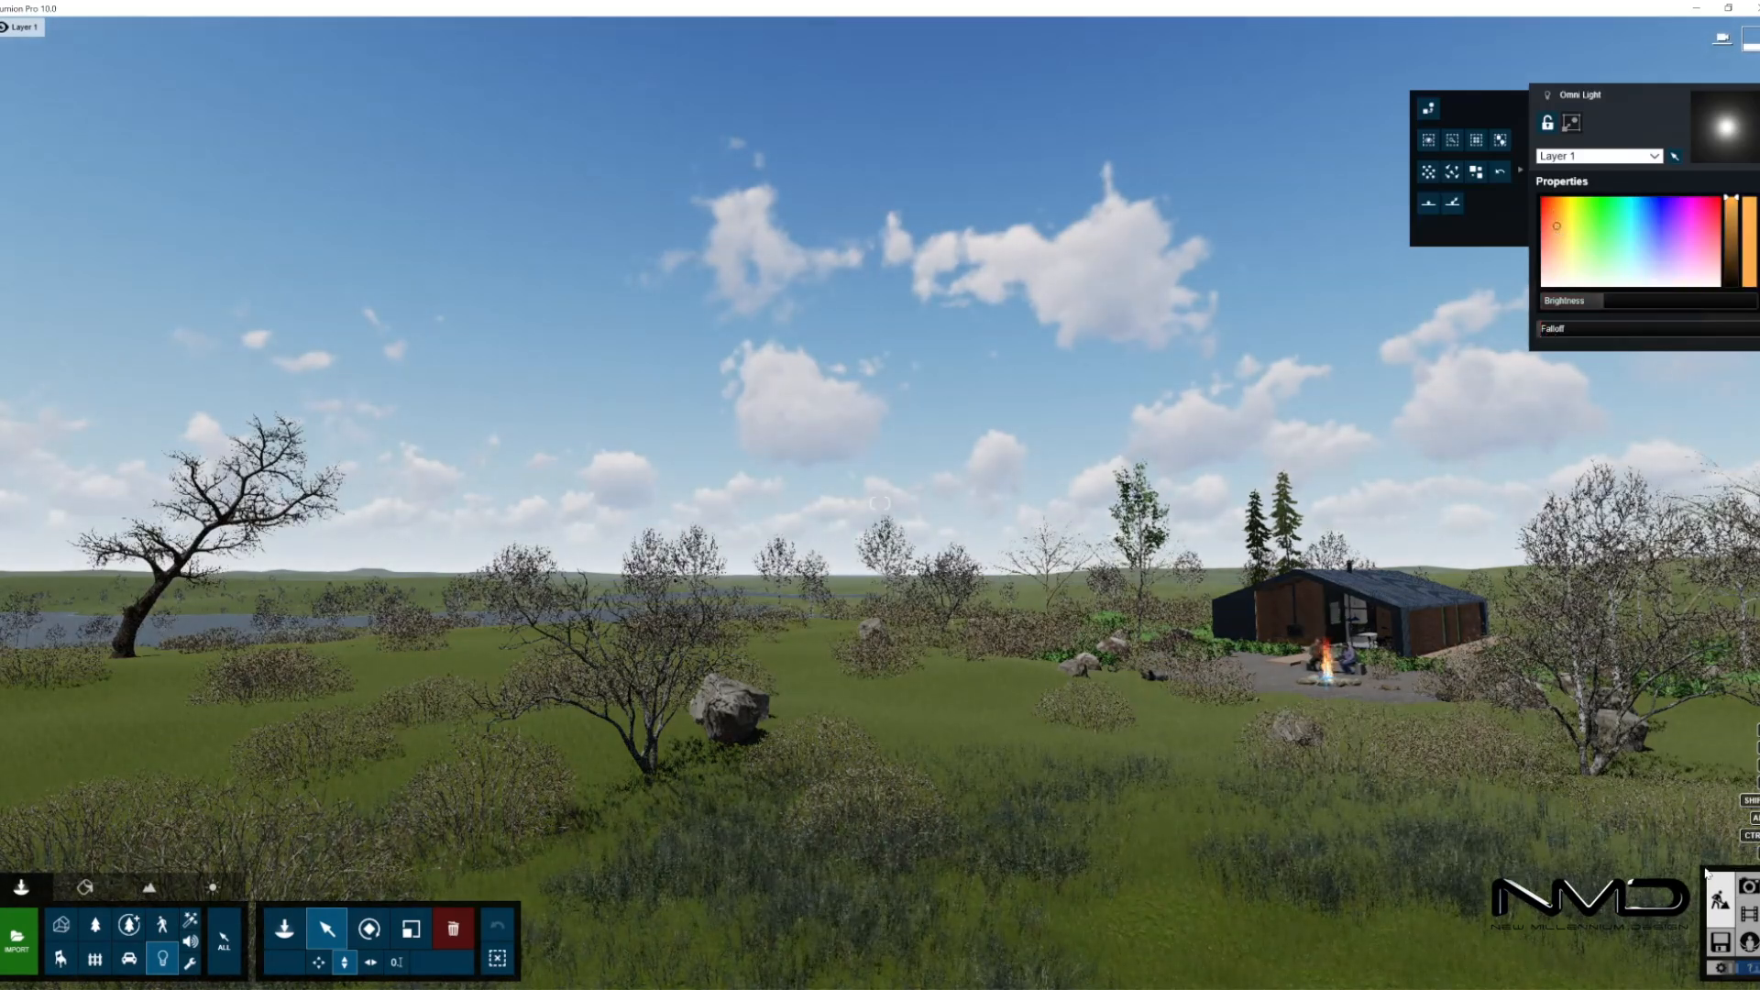
click(1748, 886)
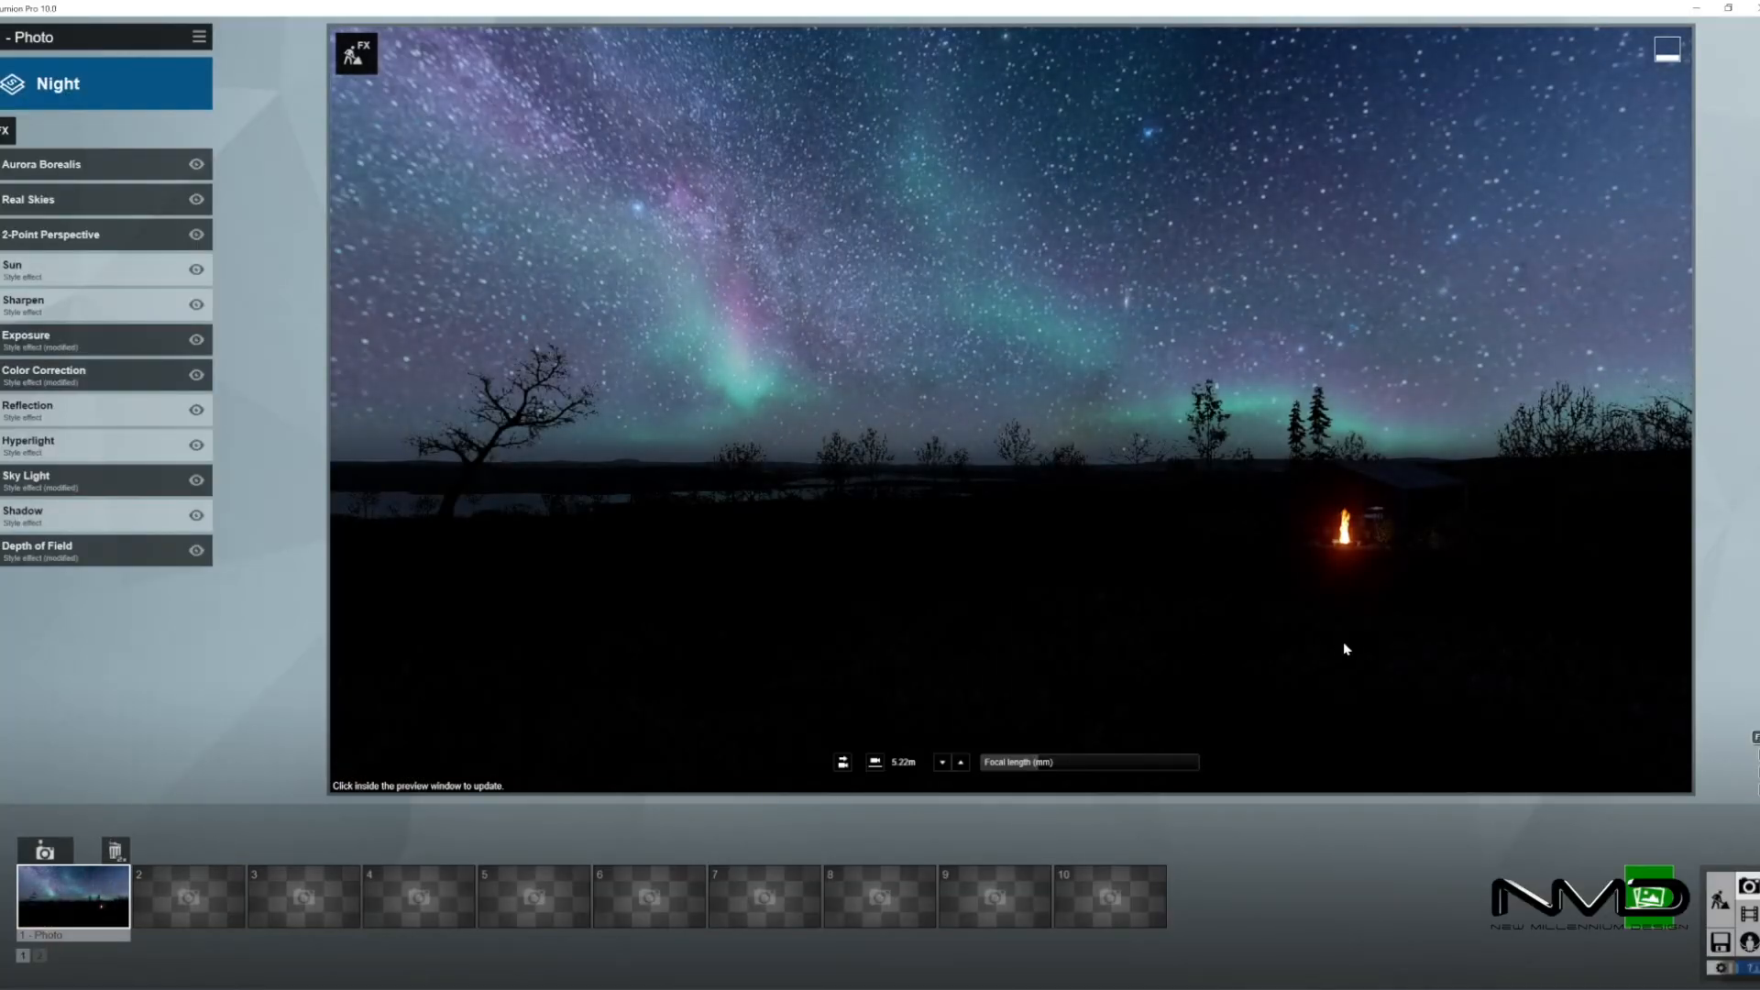
click(1344, 642)
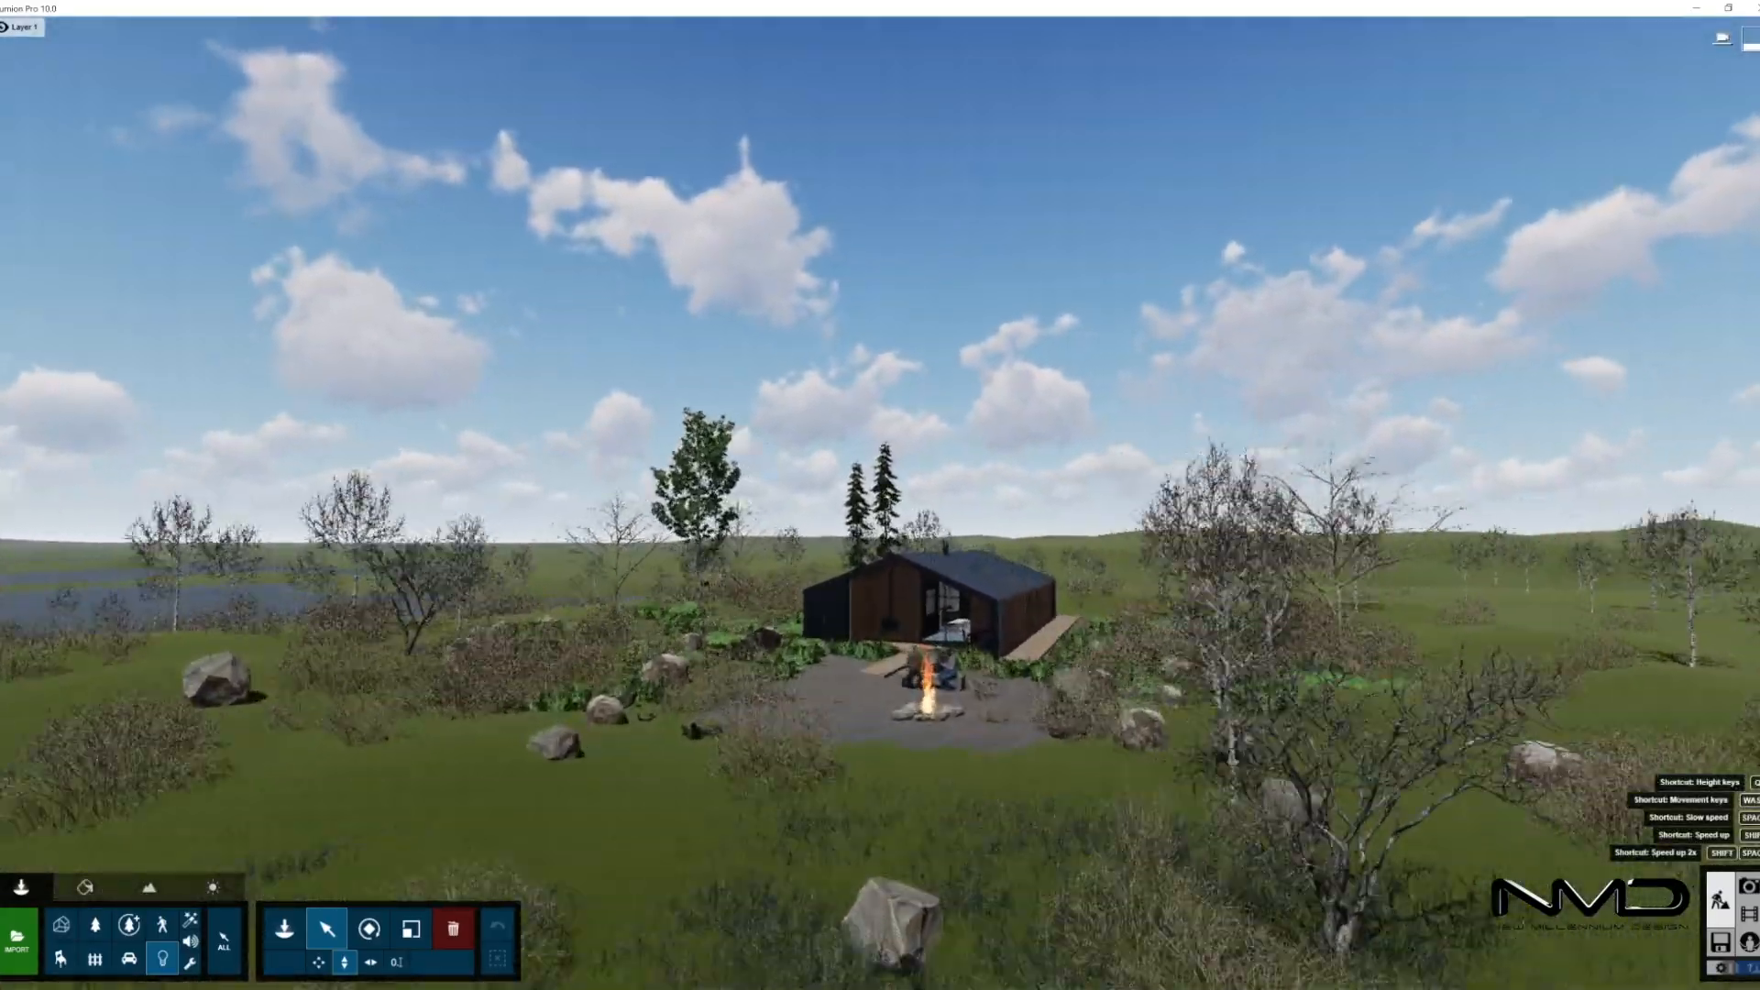
- Place the first wide-beam spotlight from the lights library at the ceiling lamp above the bungalow's covered terrace
key(shift+w)
mouse_move(947, 719)
right_down()
mouse_move(950, 816)
mouse_move(947, 719)
right_up()
click(284, 930)
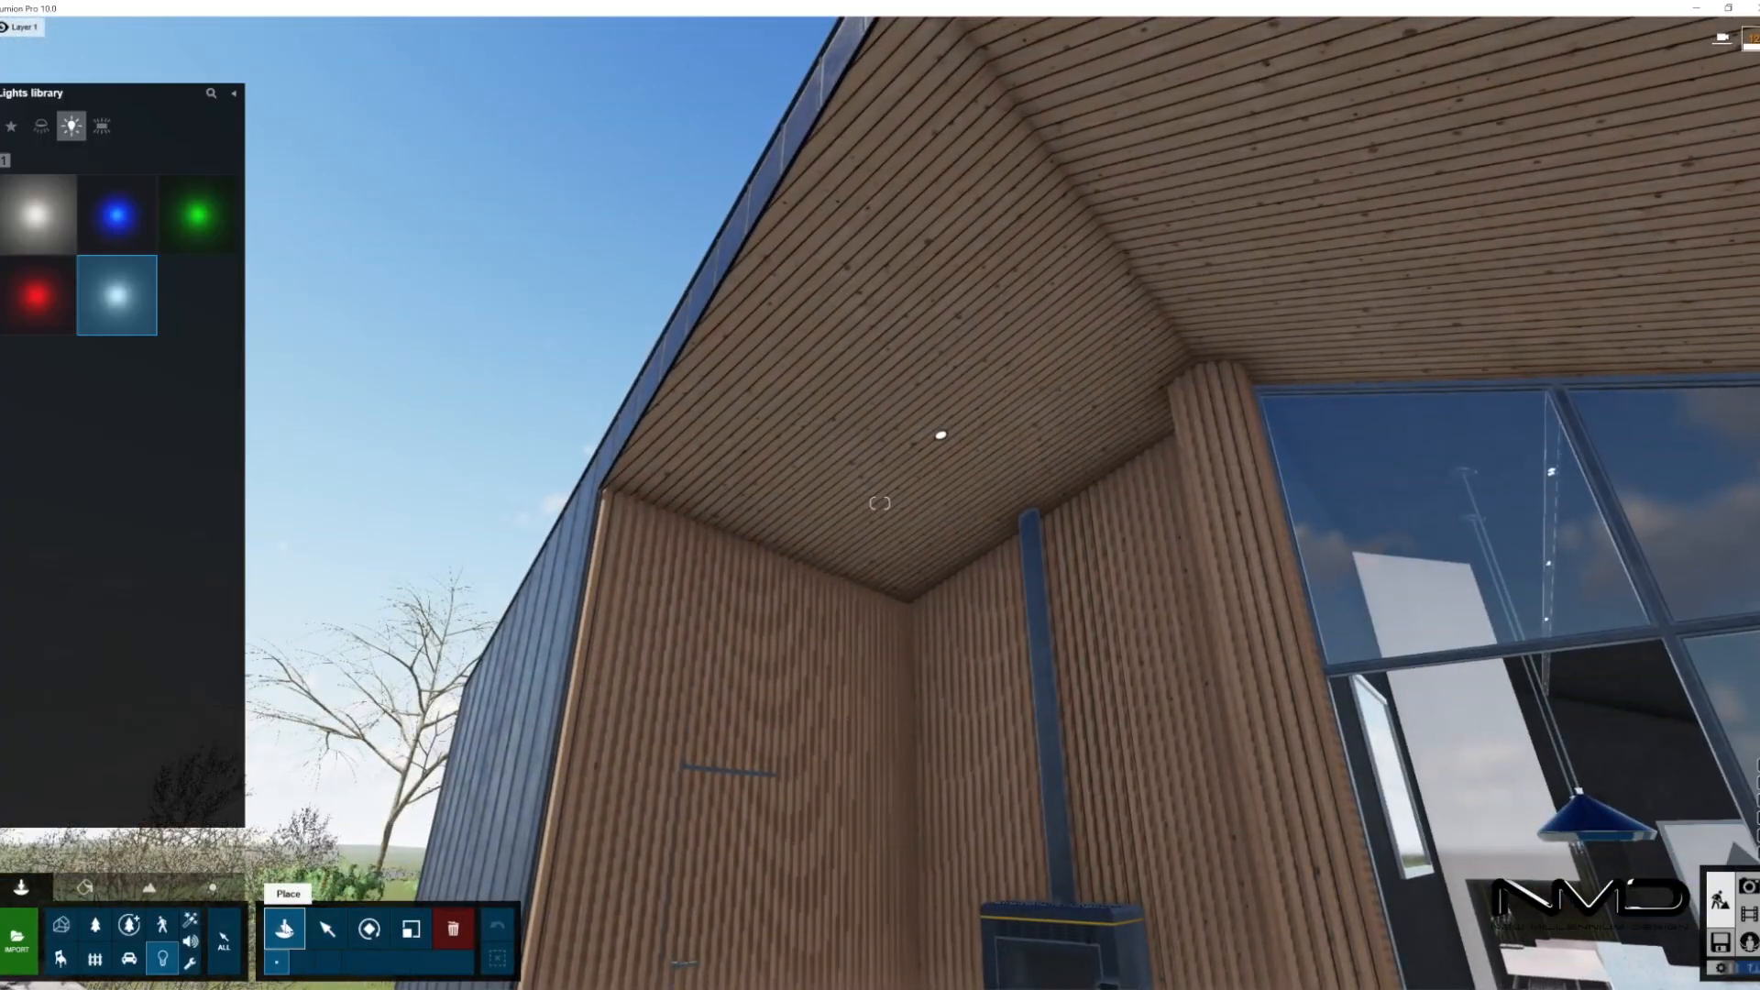
click(41, 127)
click(44, 229)
click(942, 436)
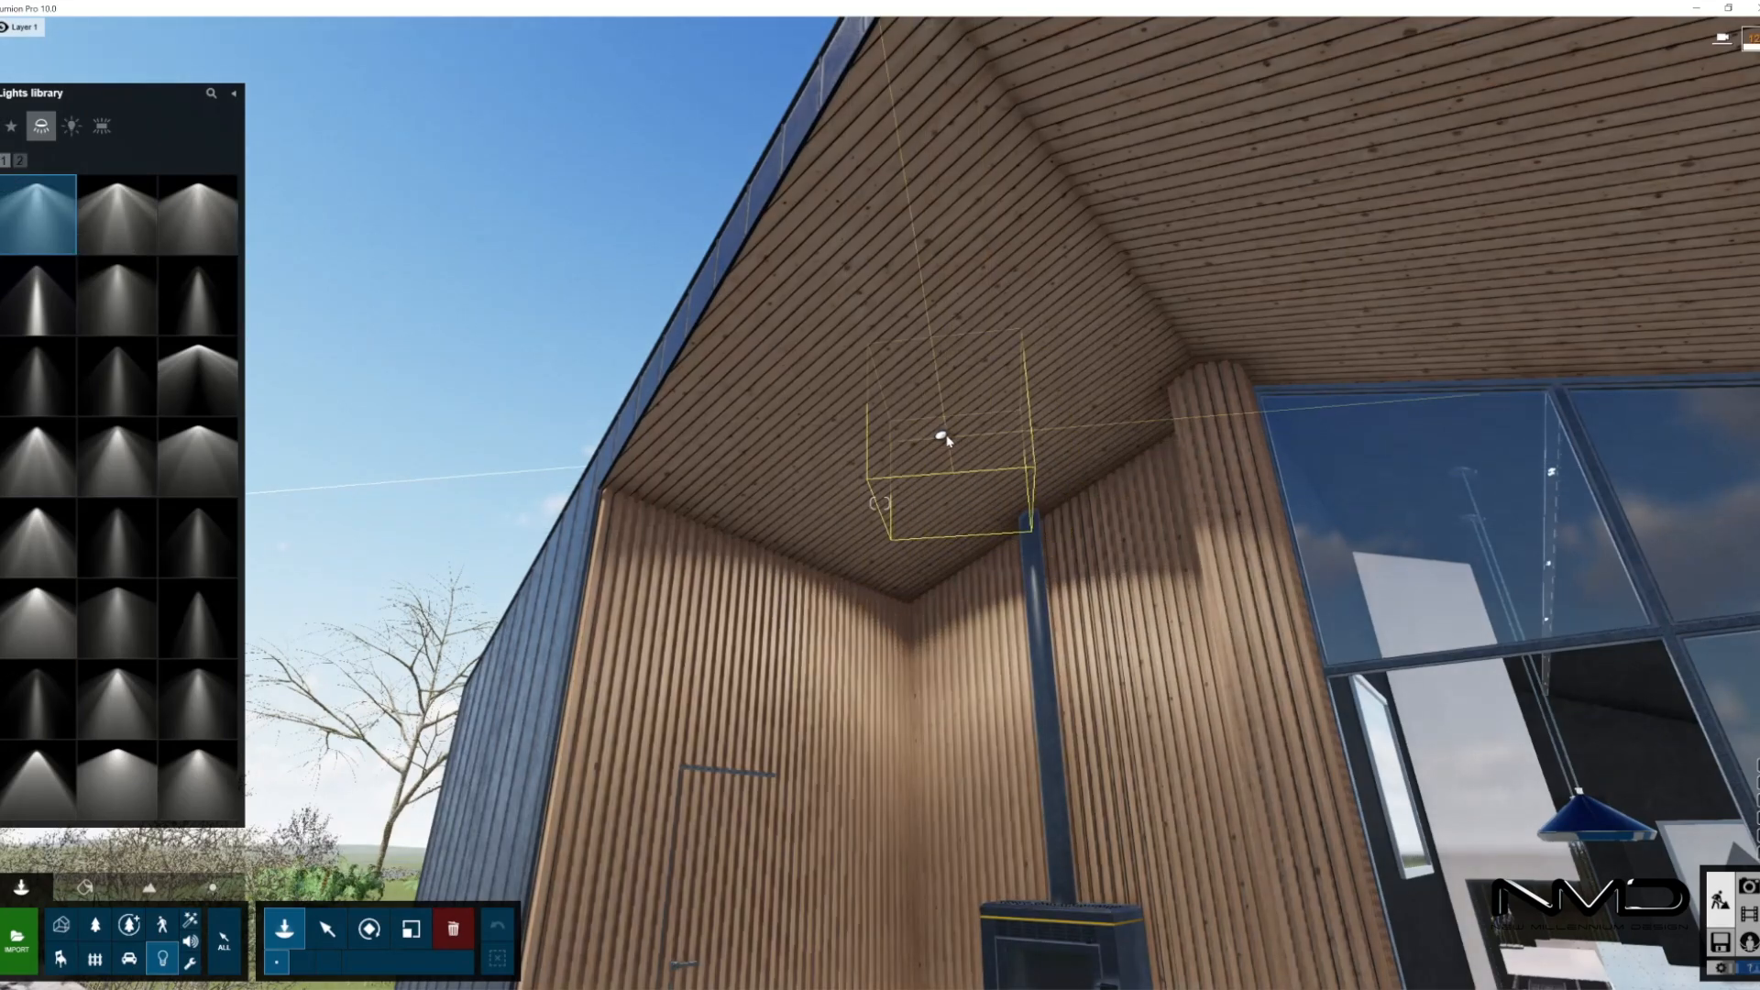
- Select the spotlight under the covered terrace's ceiling and adjust its light settings
key(s)
right_drag(940, 436, 888, 668)
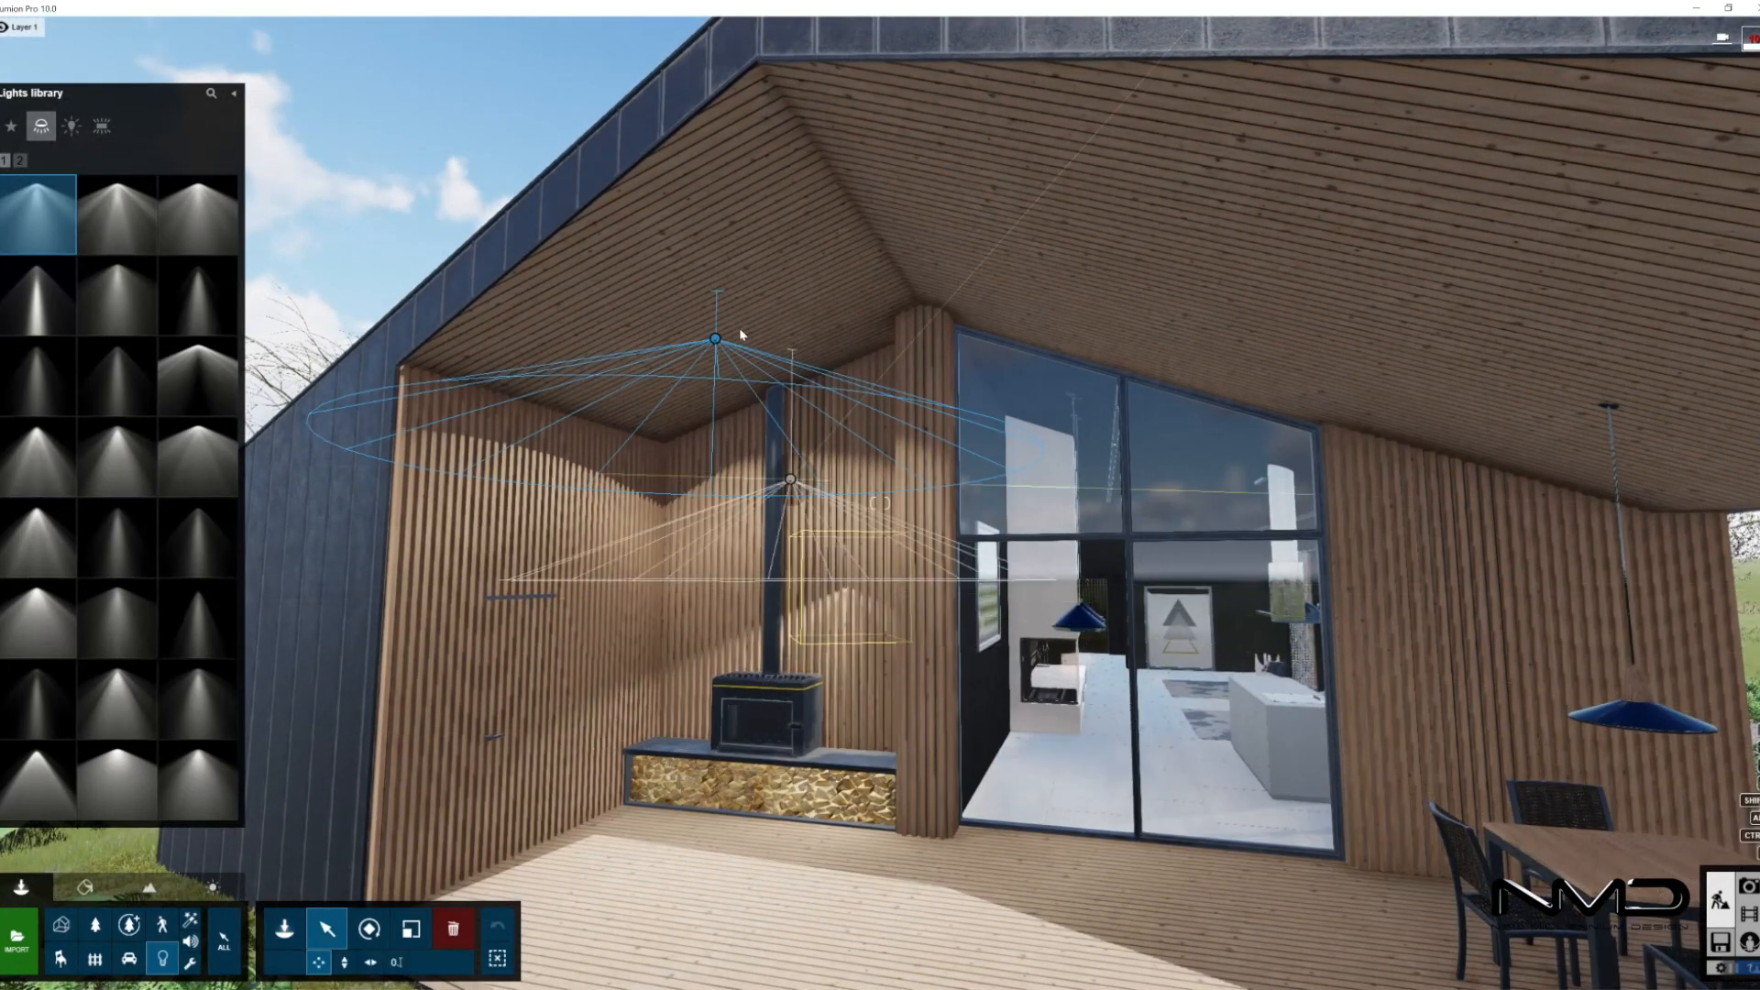
click(717, 339)
drag(1576, 292, 1576, 290)
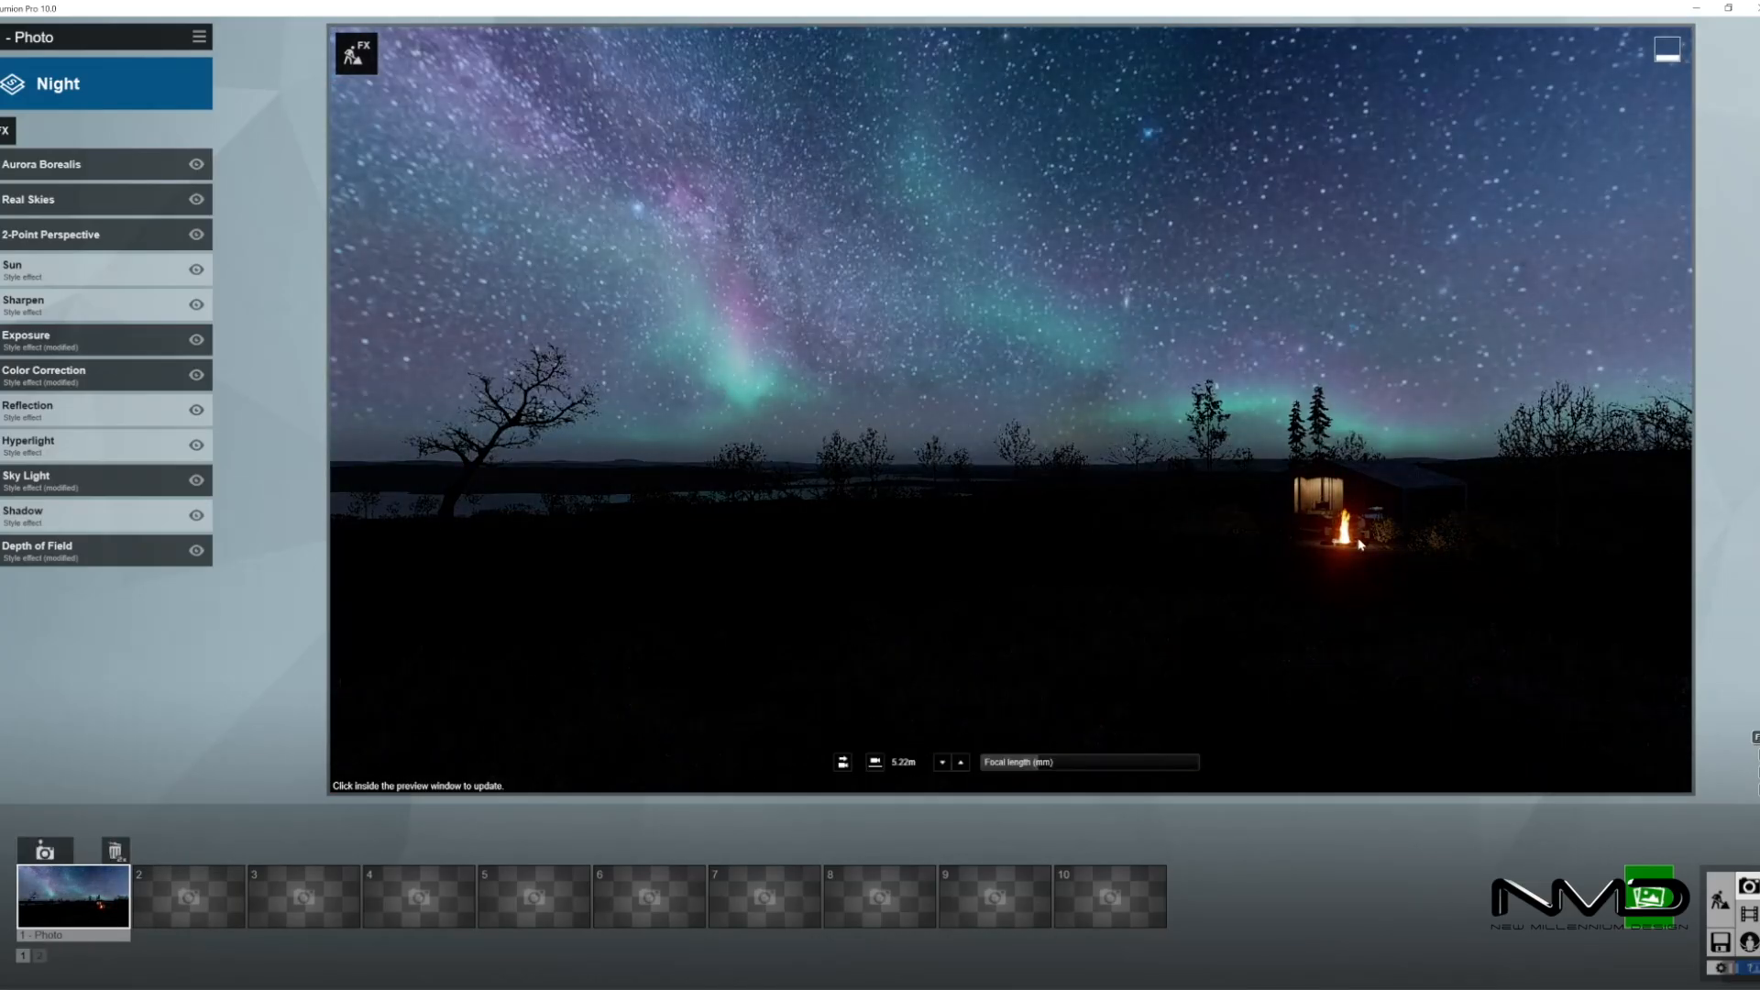
- Check the night photo preview, then select the spotlight under the terrace ceiling and set its brightness to 11.2
click(1360, 544)
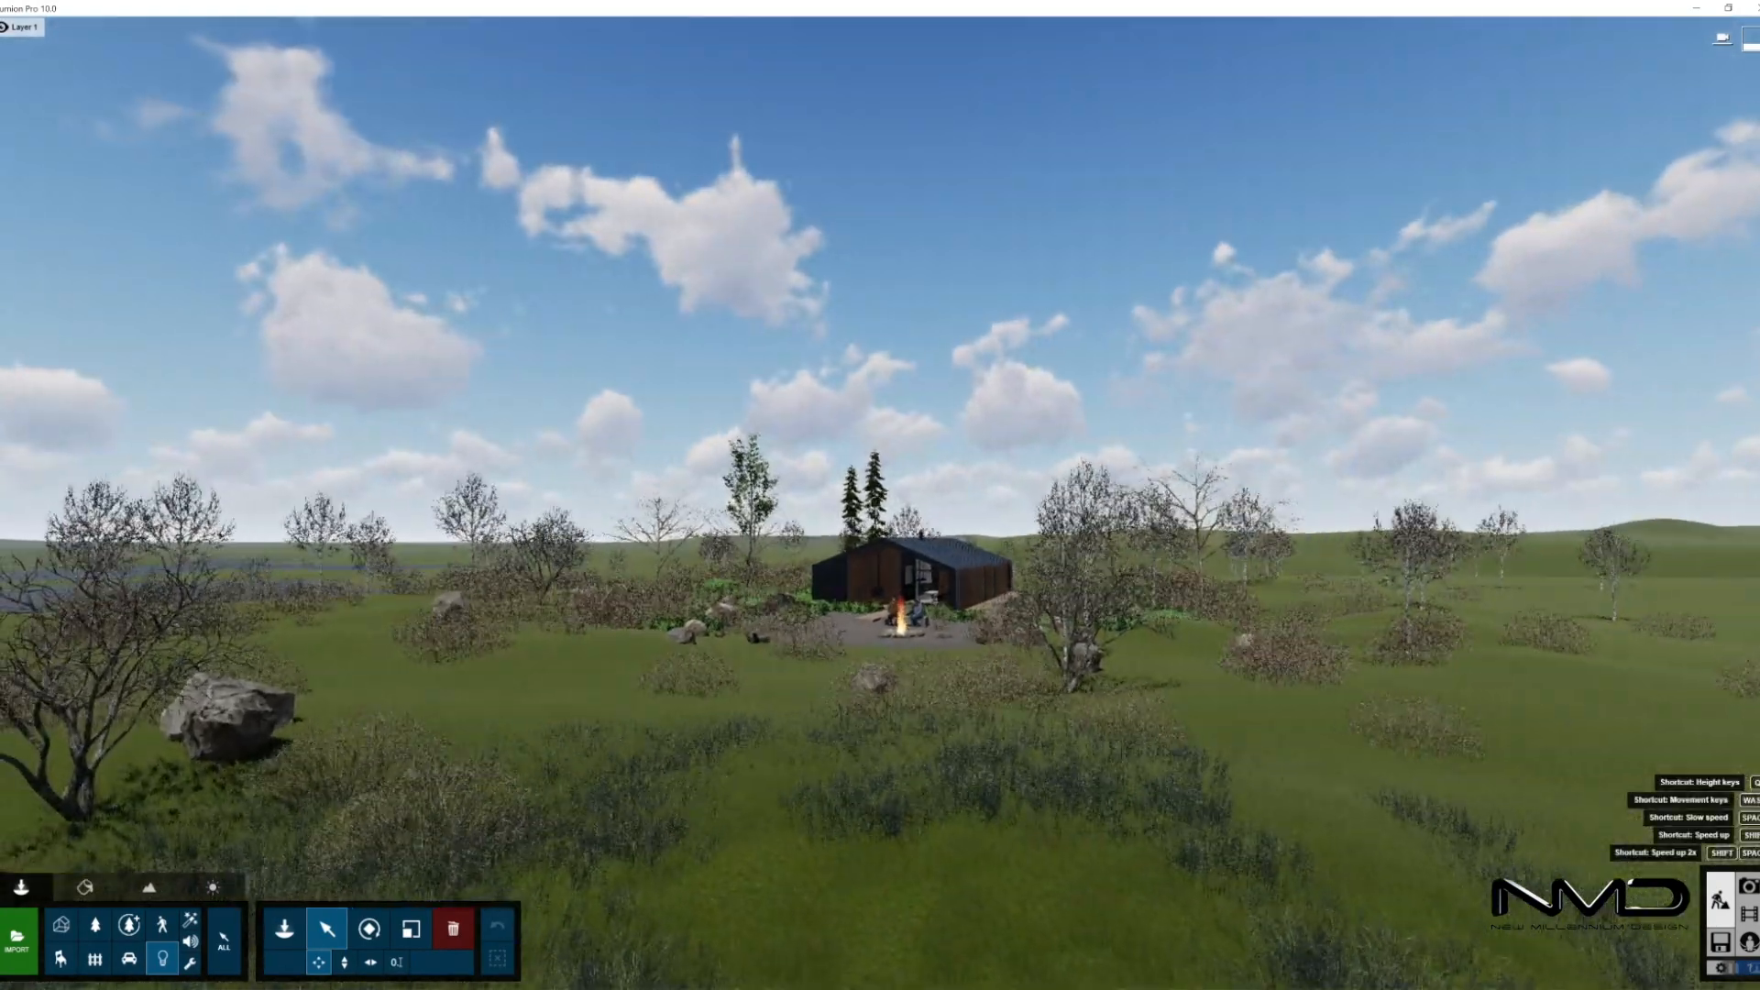
key(w)
key(shift+w)
right_drag(1017, 440, 1022, 345)
click(863, 333)
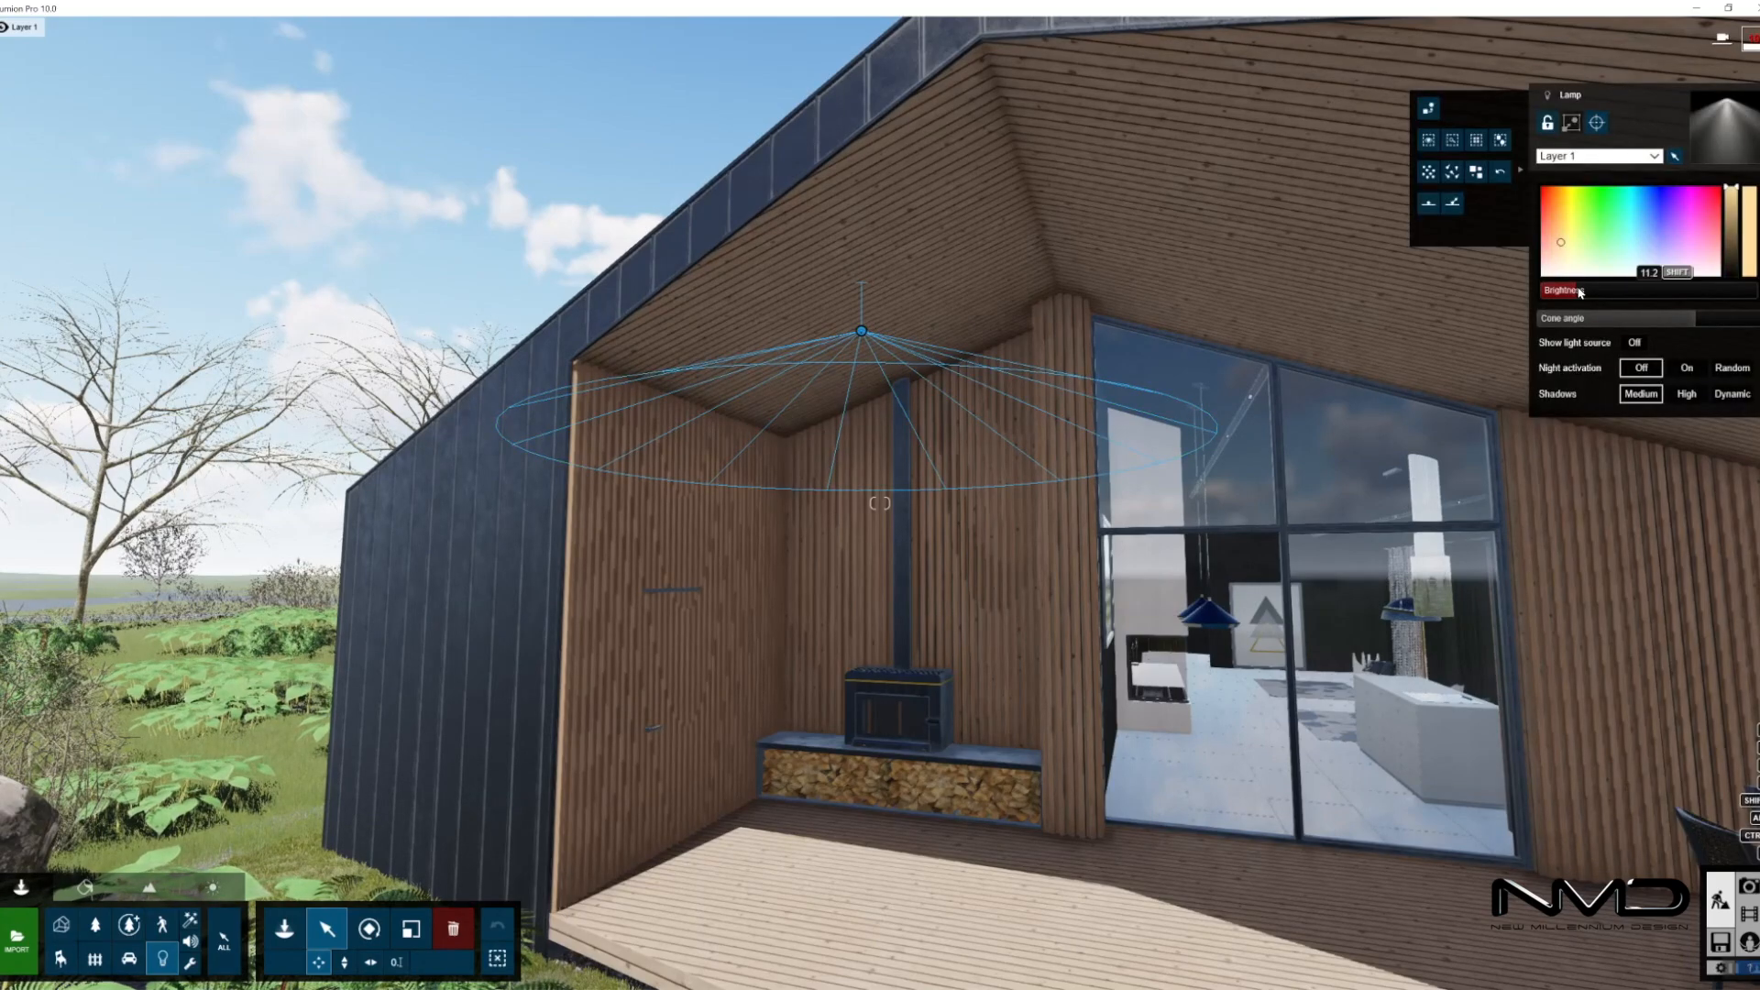
- Copy the terrace ceiling spotlight to the pendant lamp above the outdoor dining table and adjust the copy's brightness
right_drag(495, 123, 601, 197)
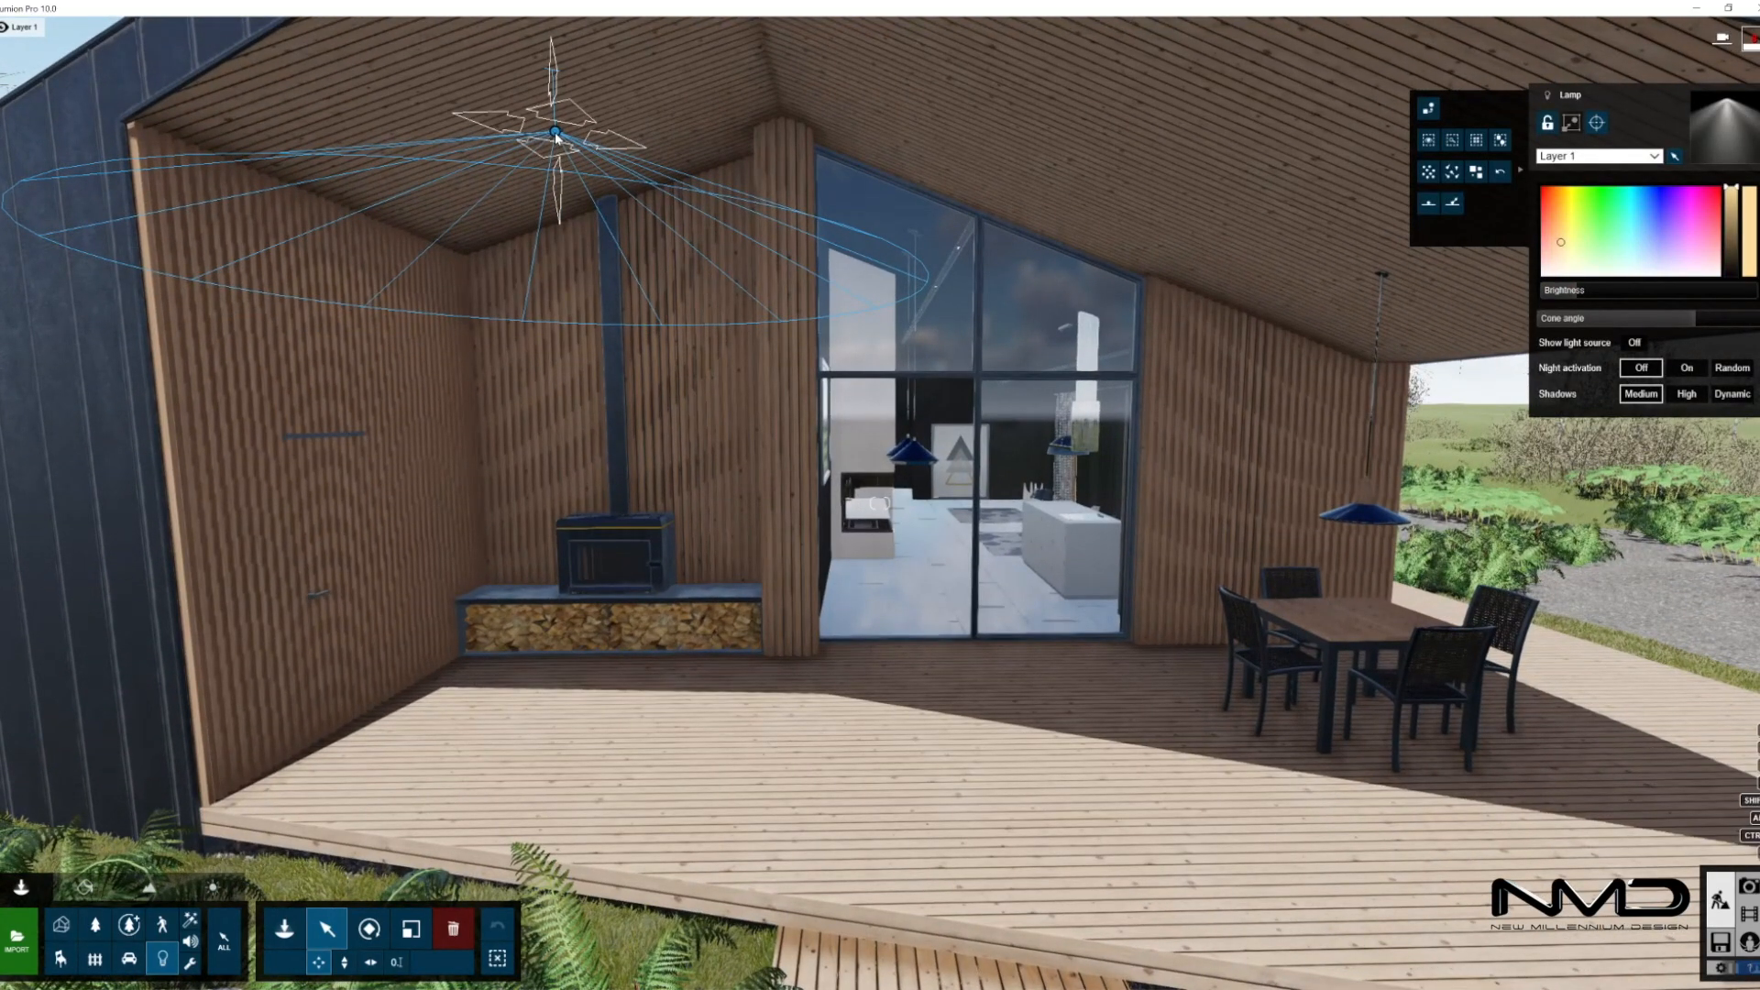
drag(555, 138, 1365, 514)
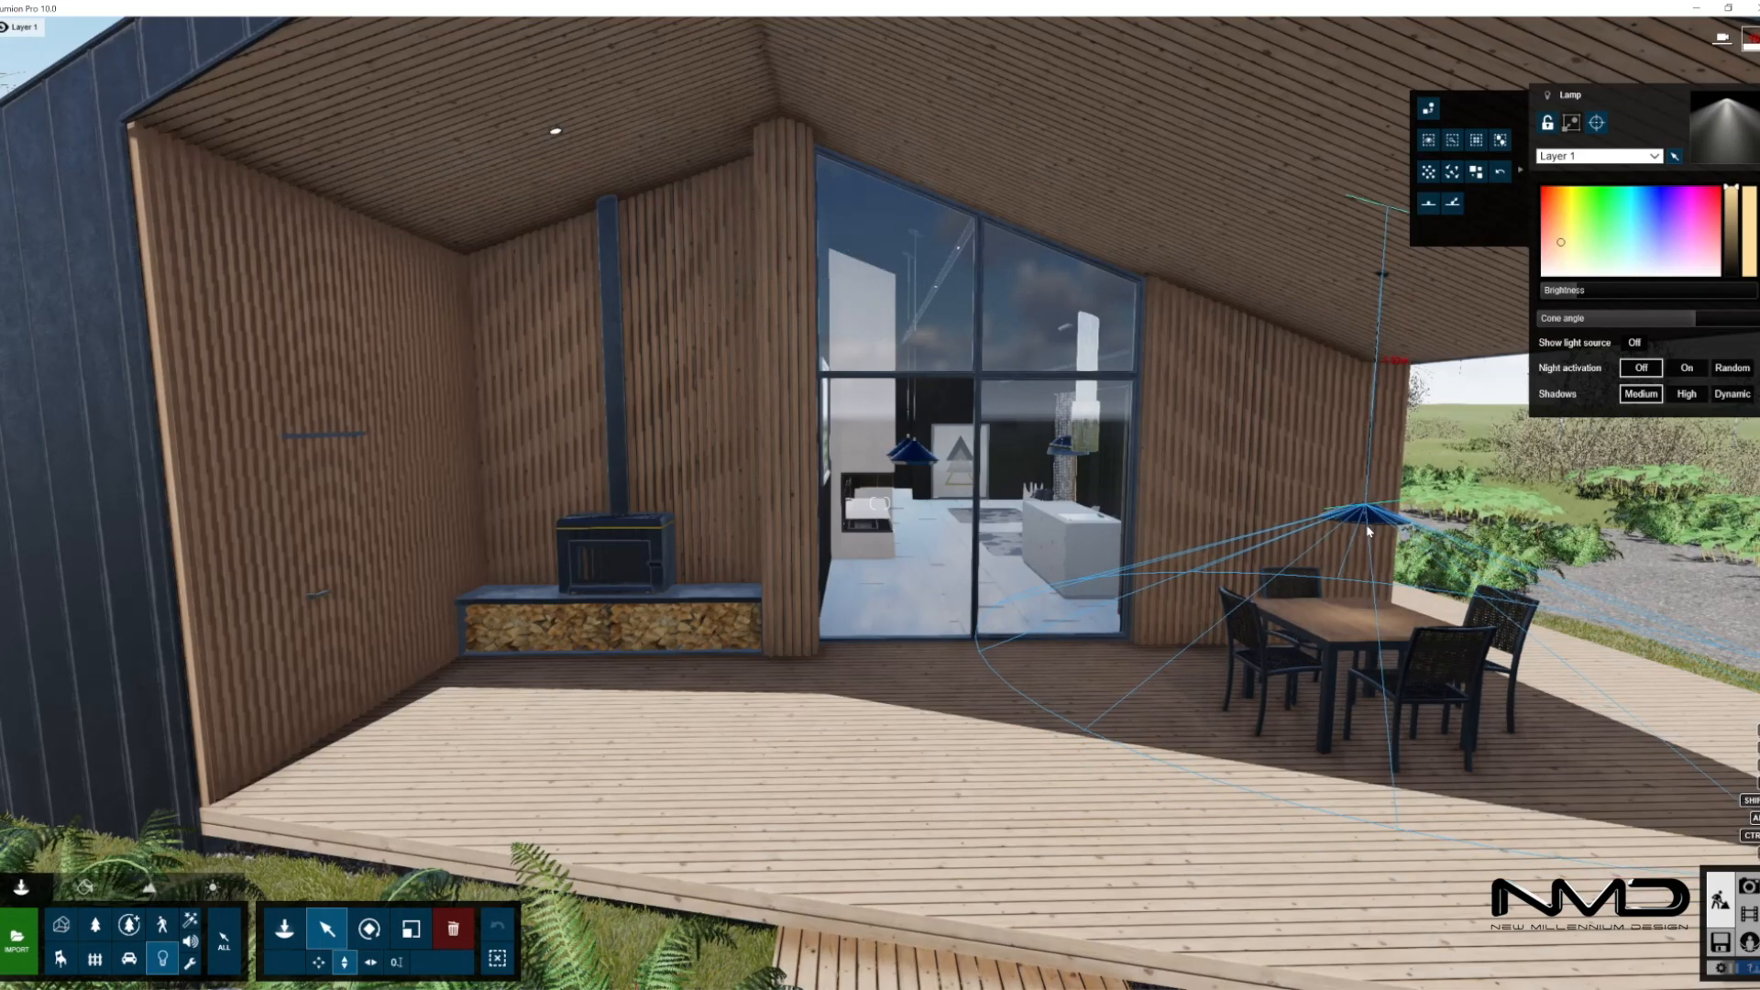
click(1593, 291)
- Place a Lamp05 spotlight at a ceiling track fixture inside the bungalow and adjust its colour and brightness
key(w)
right_drag(1174, 673, 820, 855)
key(w)
click(284, 929)
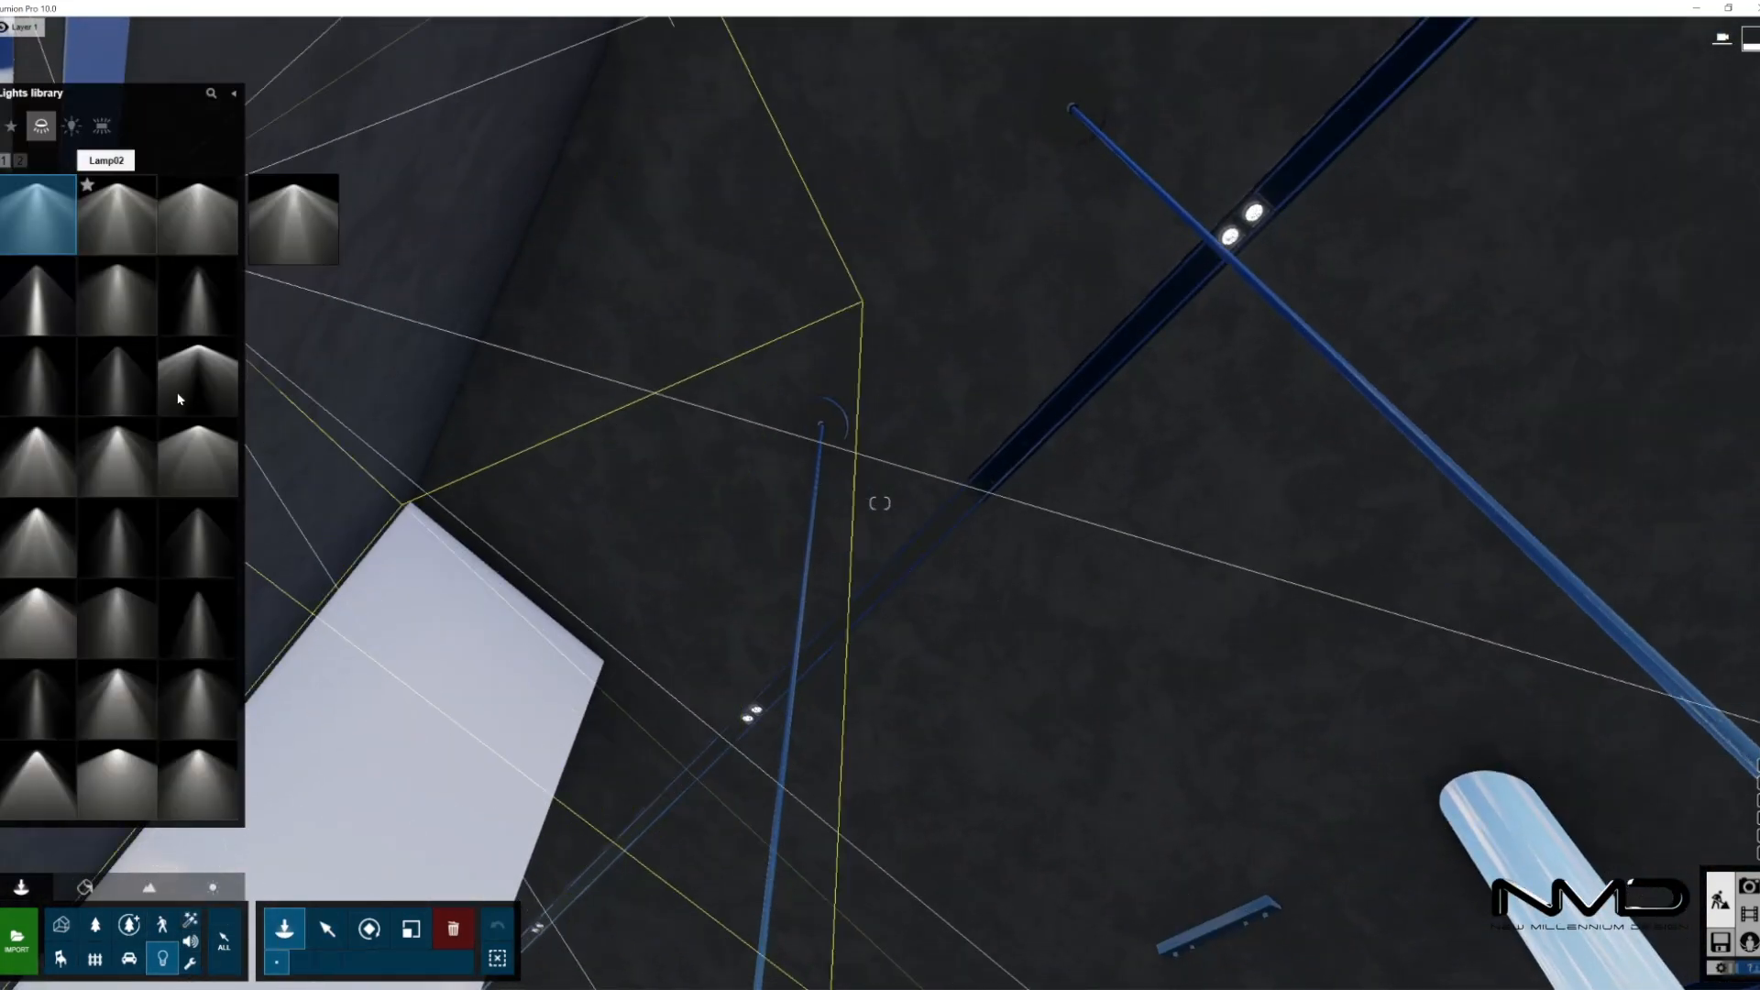
click(116, 295)
click(1253, 213)
click(327, 929)
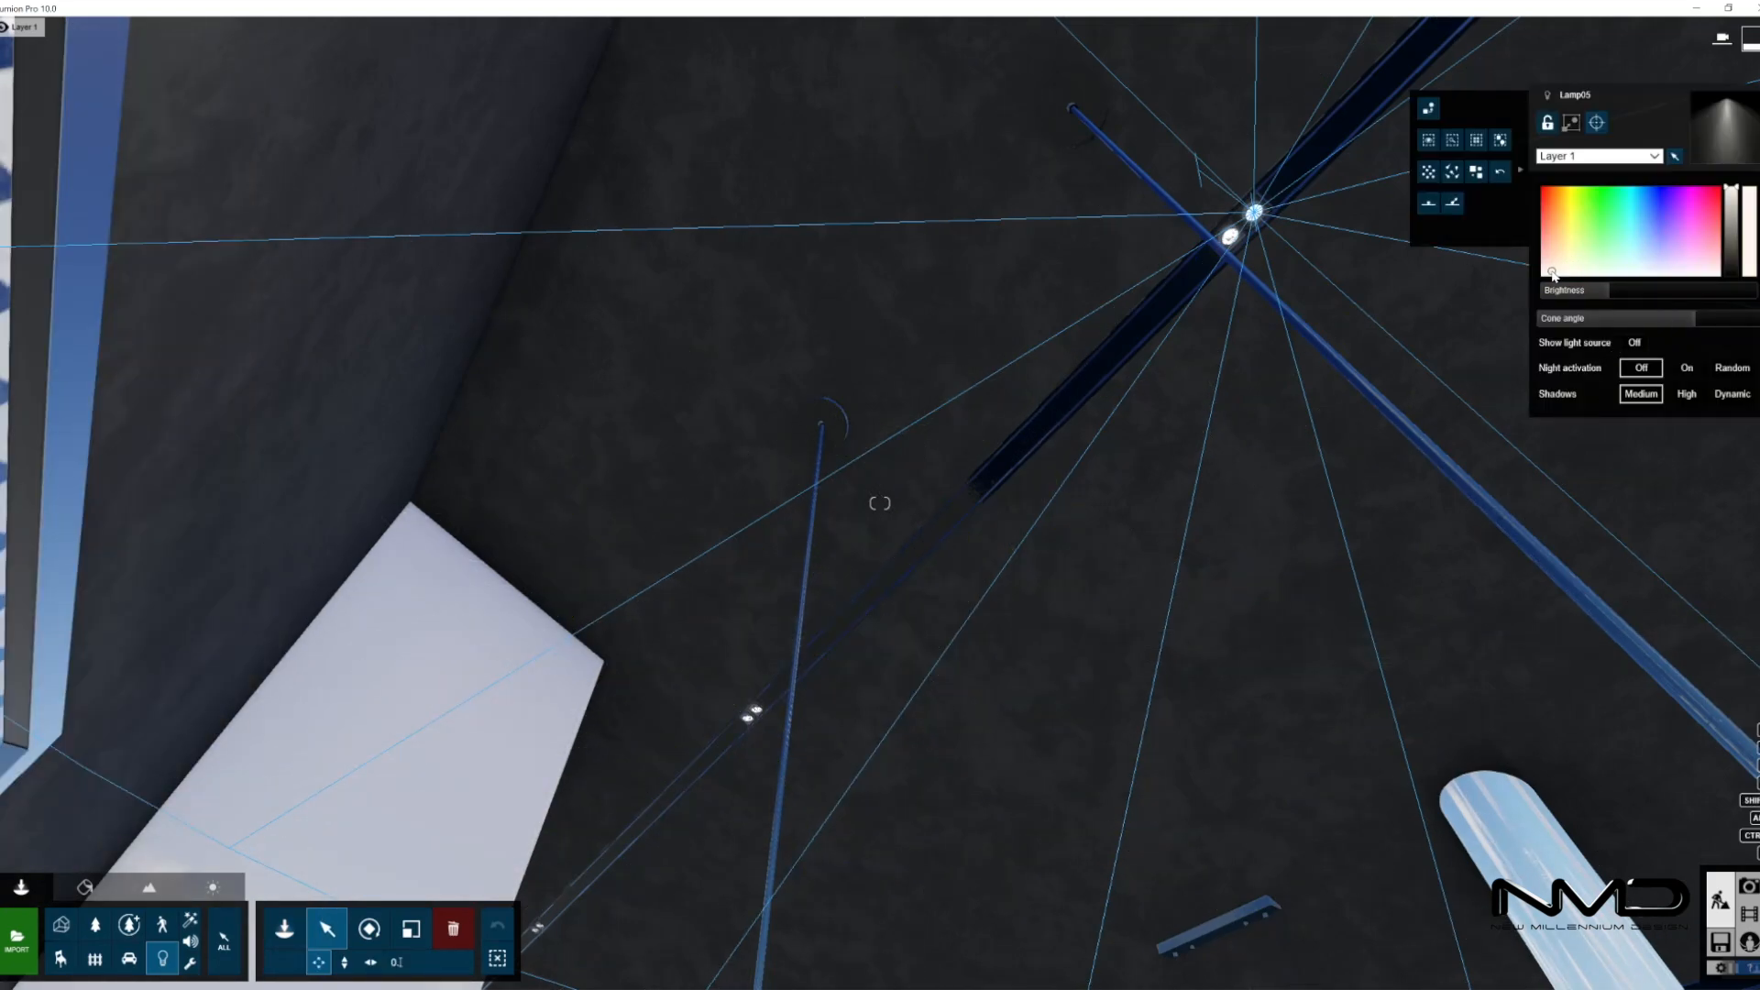
drag(1581, 299, 1596, 296)
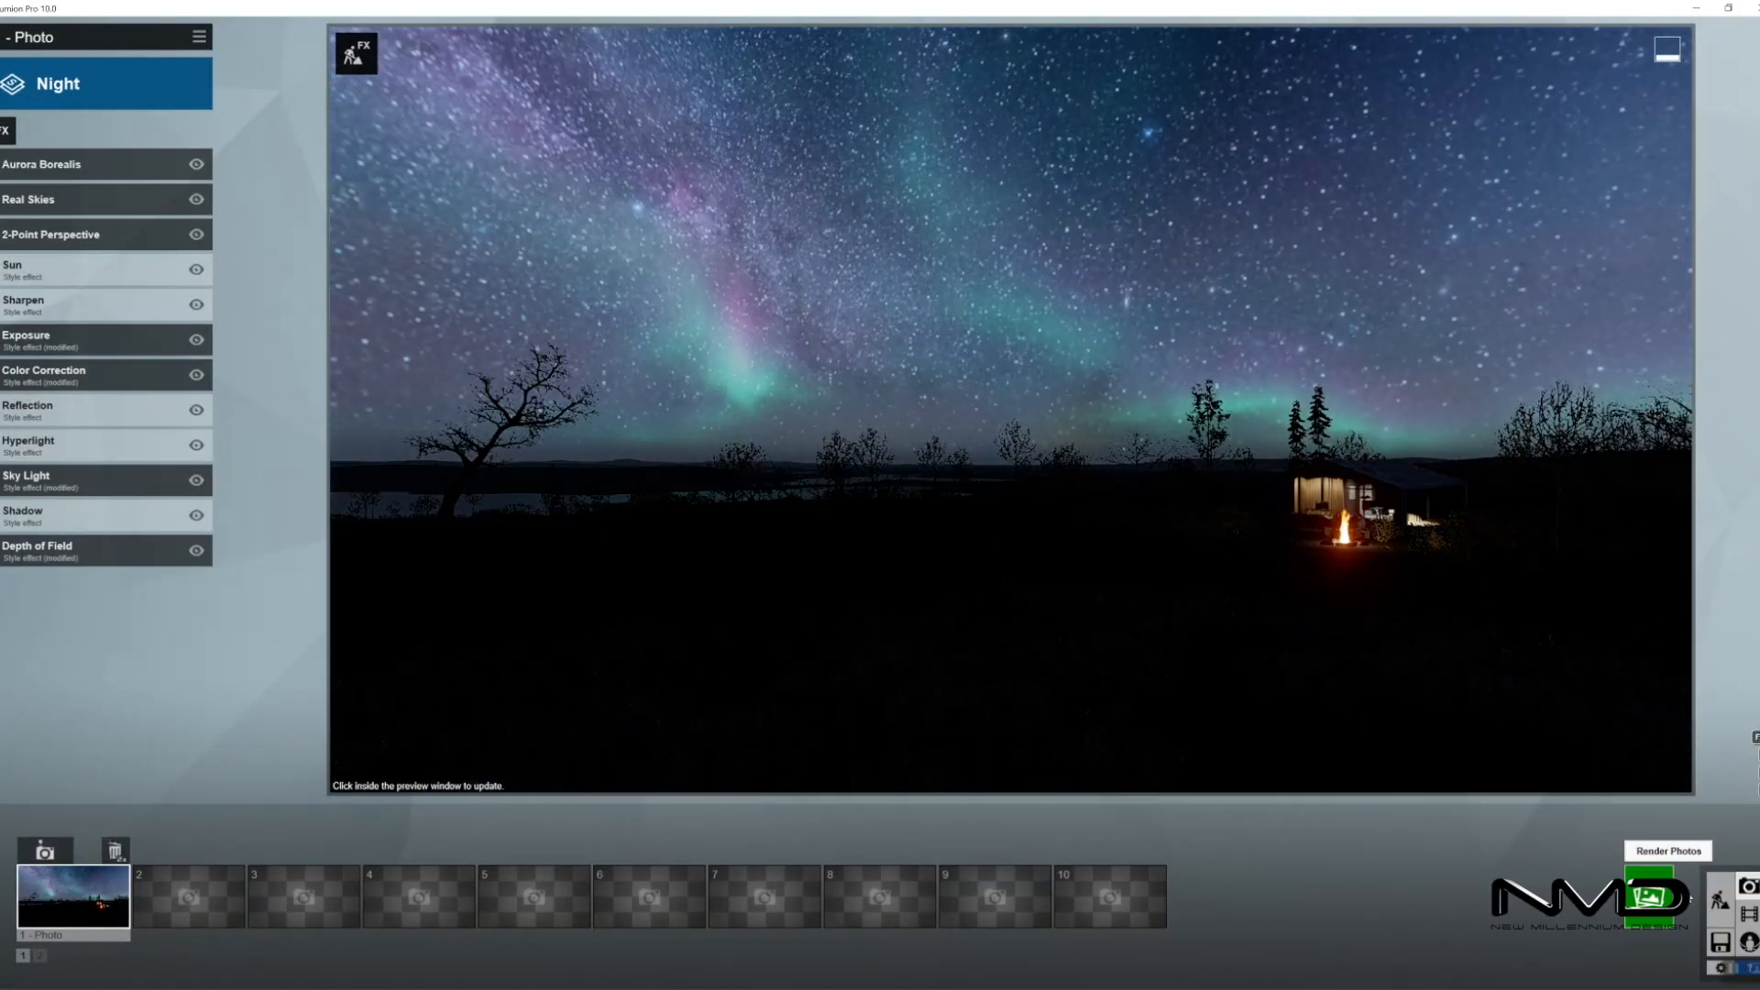
- Check the interior light in the night photo, then reselect the track spotlight and set its brightness to 36.8
click(1484, 686)
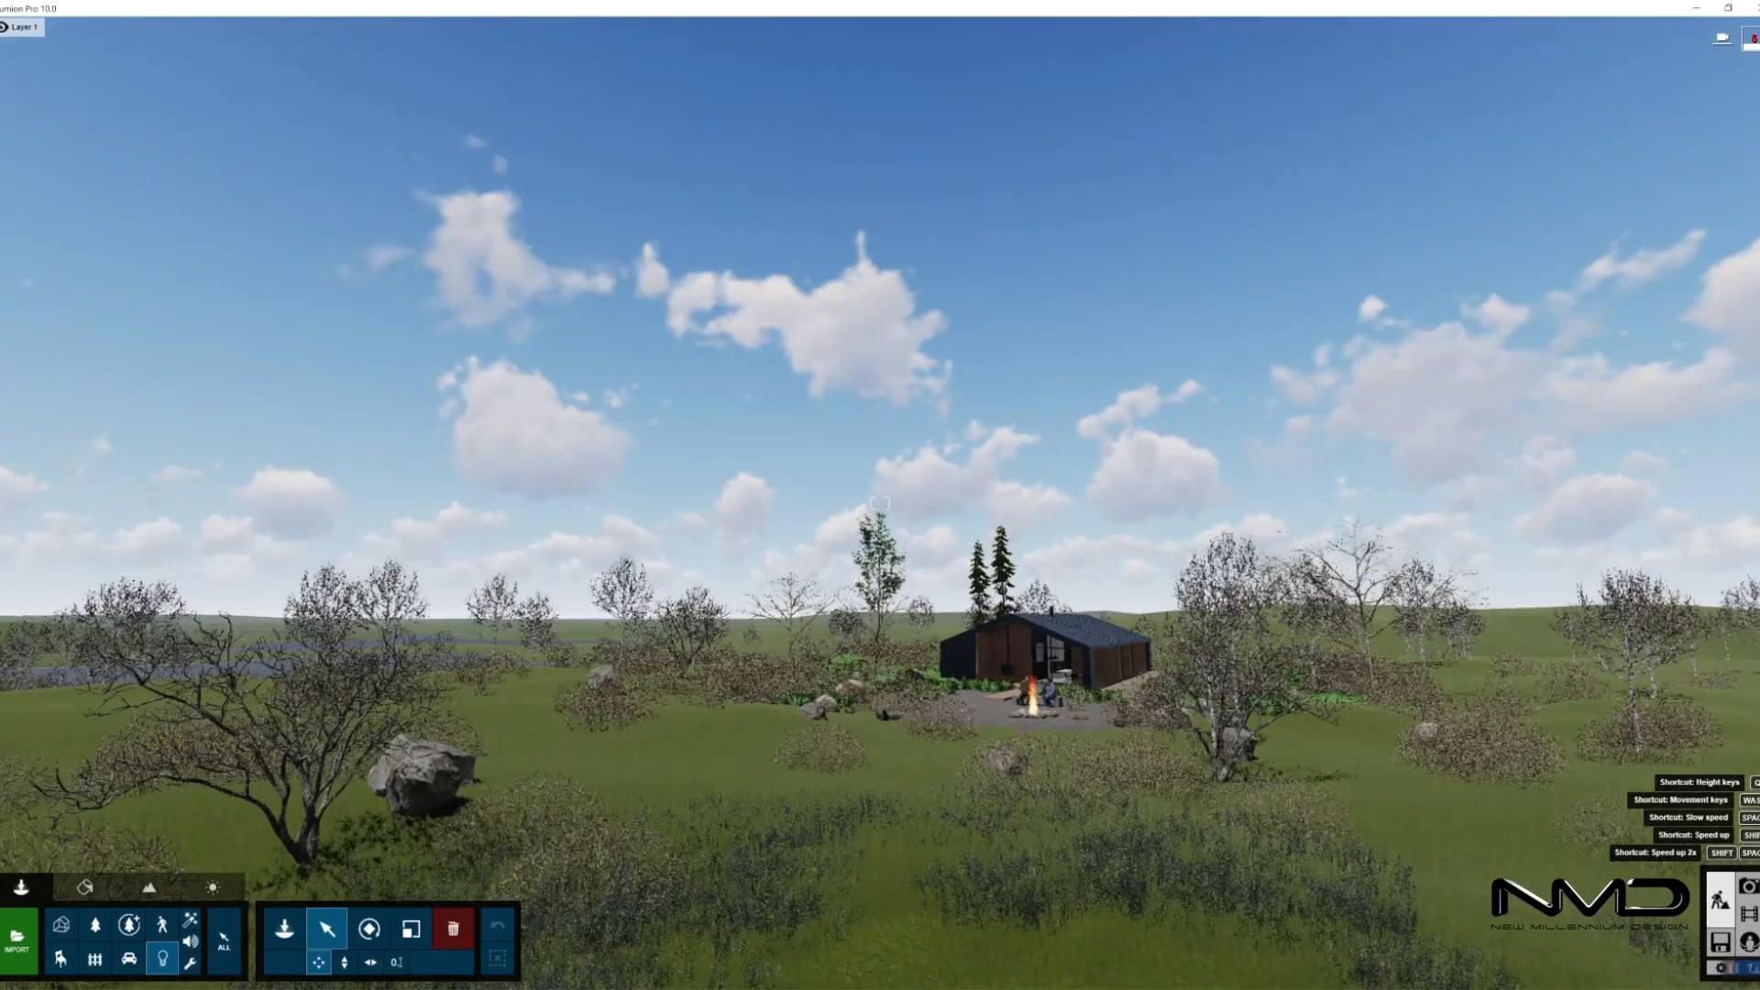
key(shift+w)
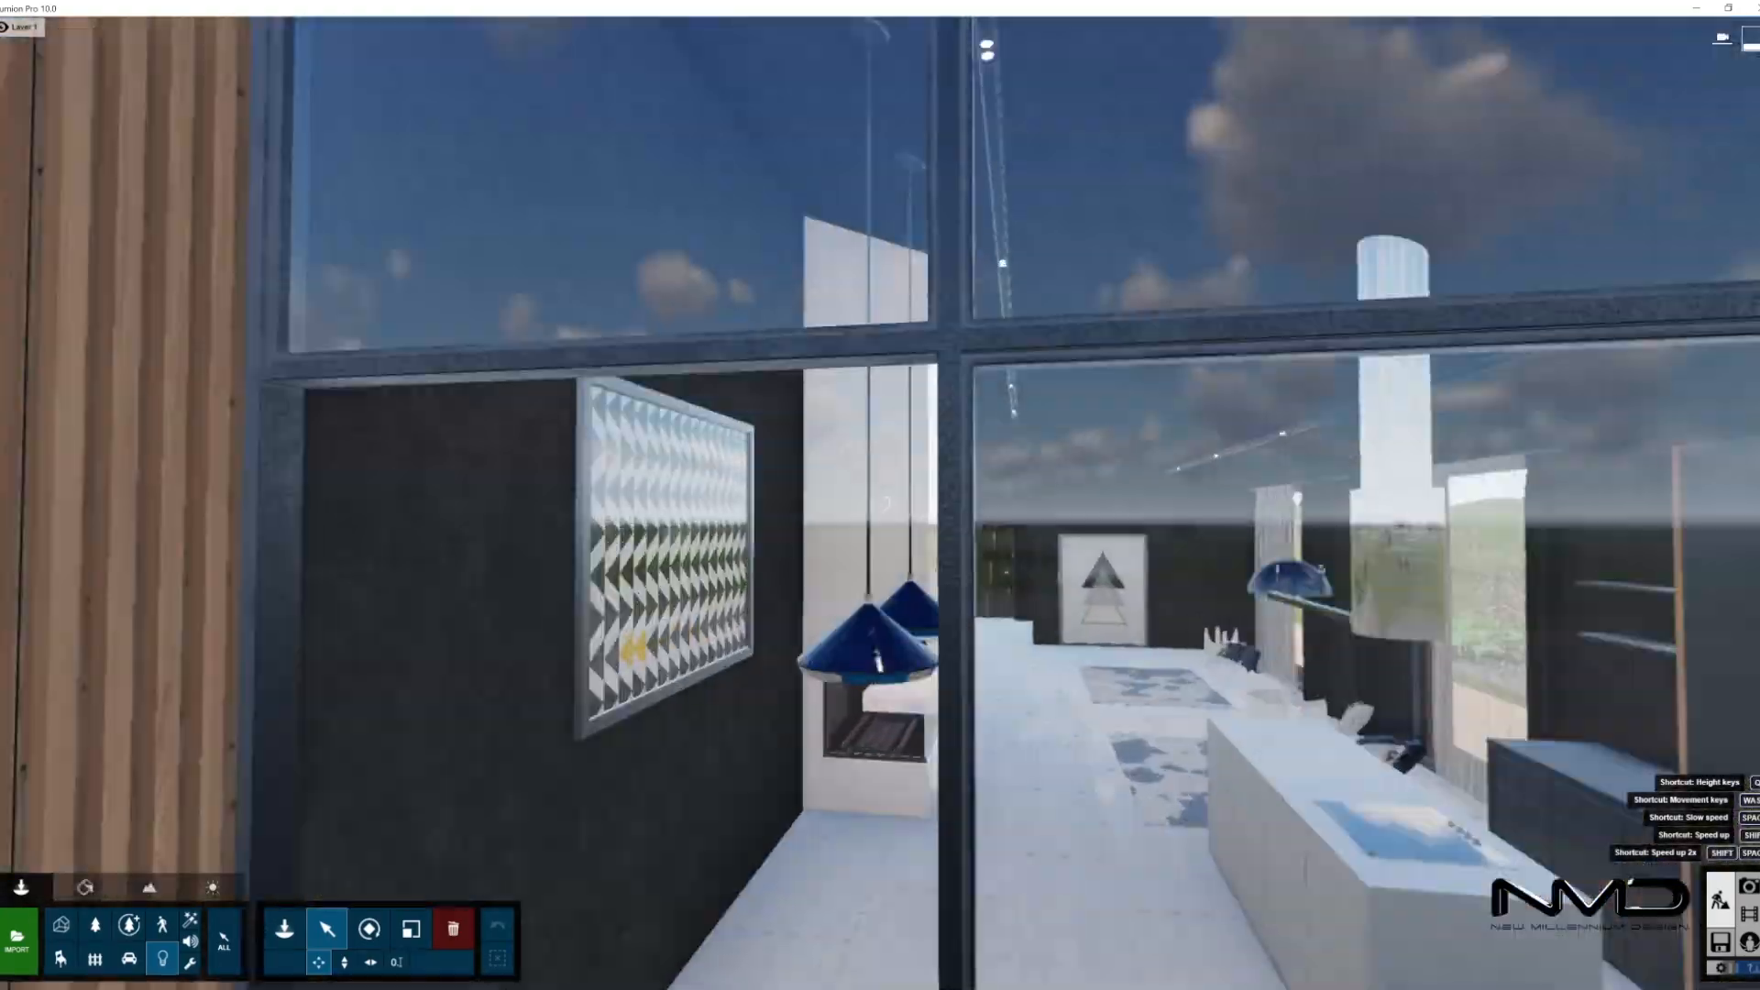
right_drag(880, 504, 894, 674)
key(s)
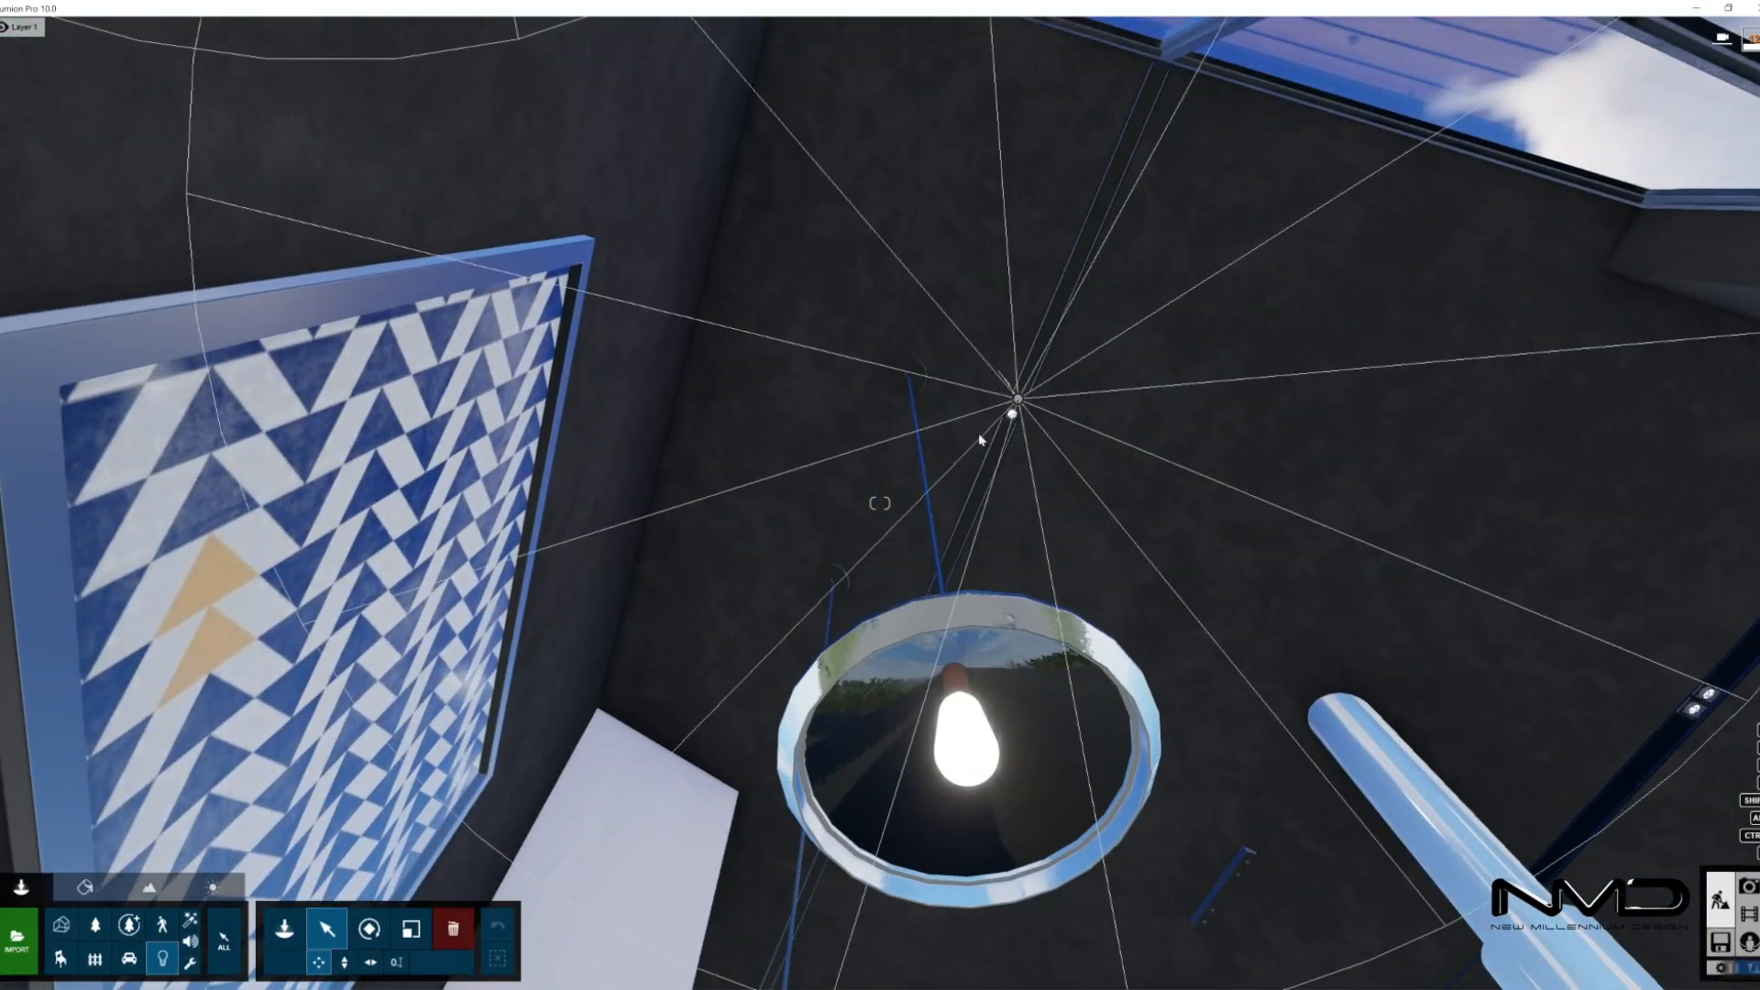
click(1018, 401)
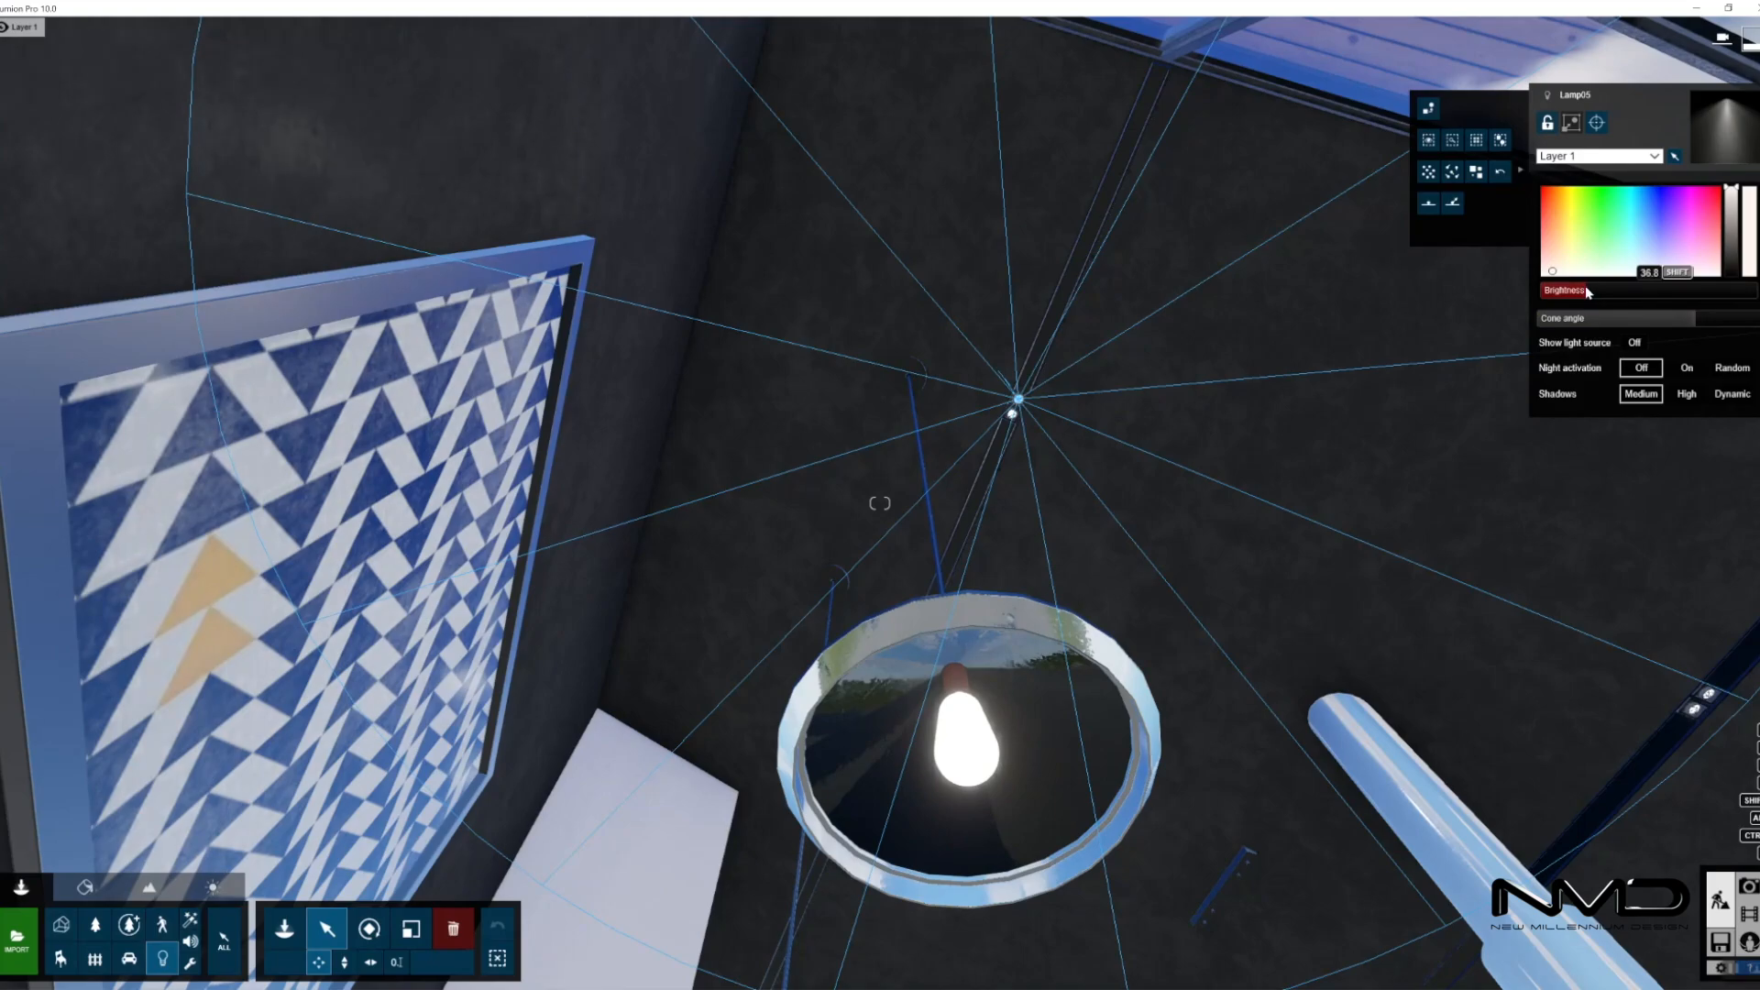
- Copy the interior track spotlight to the remaining fixtures along the bungalow's ceiling tracks
mouse_move(1274, 431)
right_down()
mouse_move(1275, 523)
mouse_move(1357, 587)
mouse_move(1412, 413)
mouse_move(1283, 422)
right_up()
right_drag(1164, 592, 1124, 471)
alt+drag(893, 42, 963, 948)
right_drag(963, 948, 1027, 853)
right_drag(894, 421, 877, 526)
alt+drag(860, 475, 1504, 372)
right_drag(1505, 370, 1673, 330)
alt+drag(728, 688, 1235, 550)
- Place a rectangular area light in front of the curtained window beside the kitchen counter
right_drag(1234, 551, 1412, 632)
key(w)
key(s)
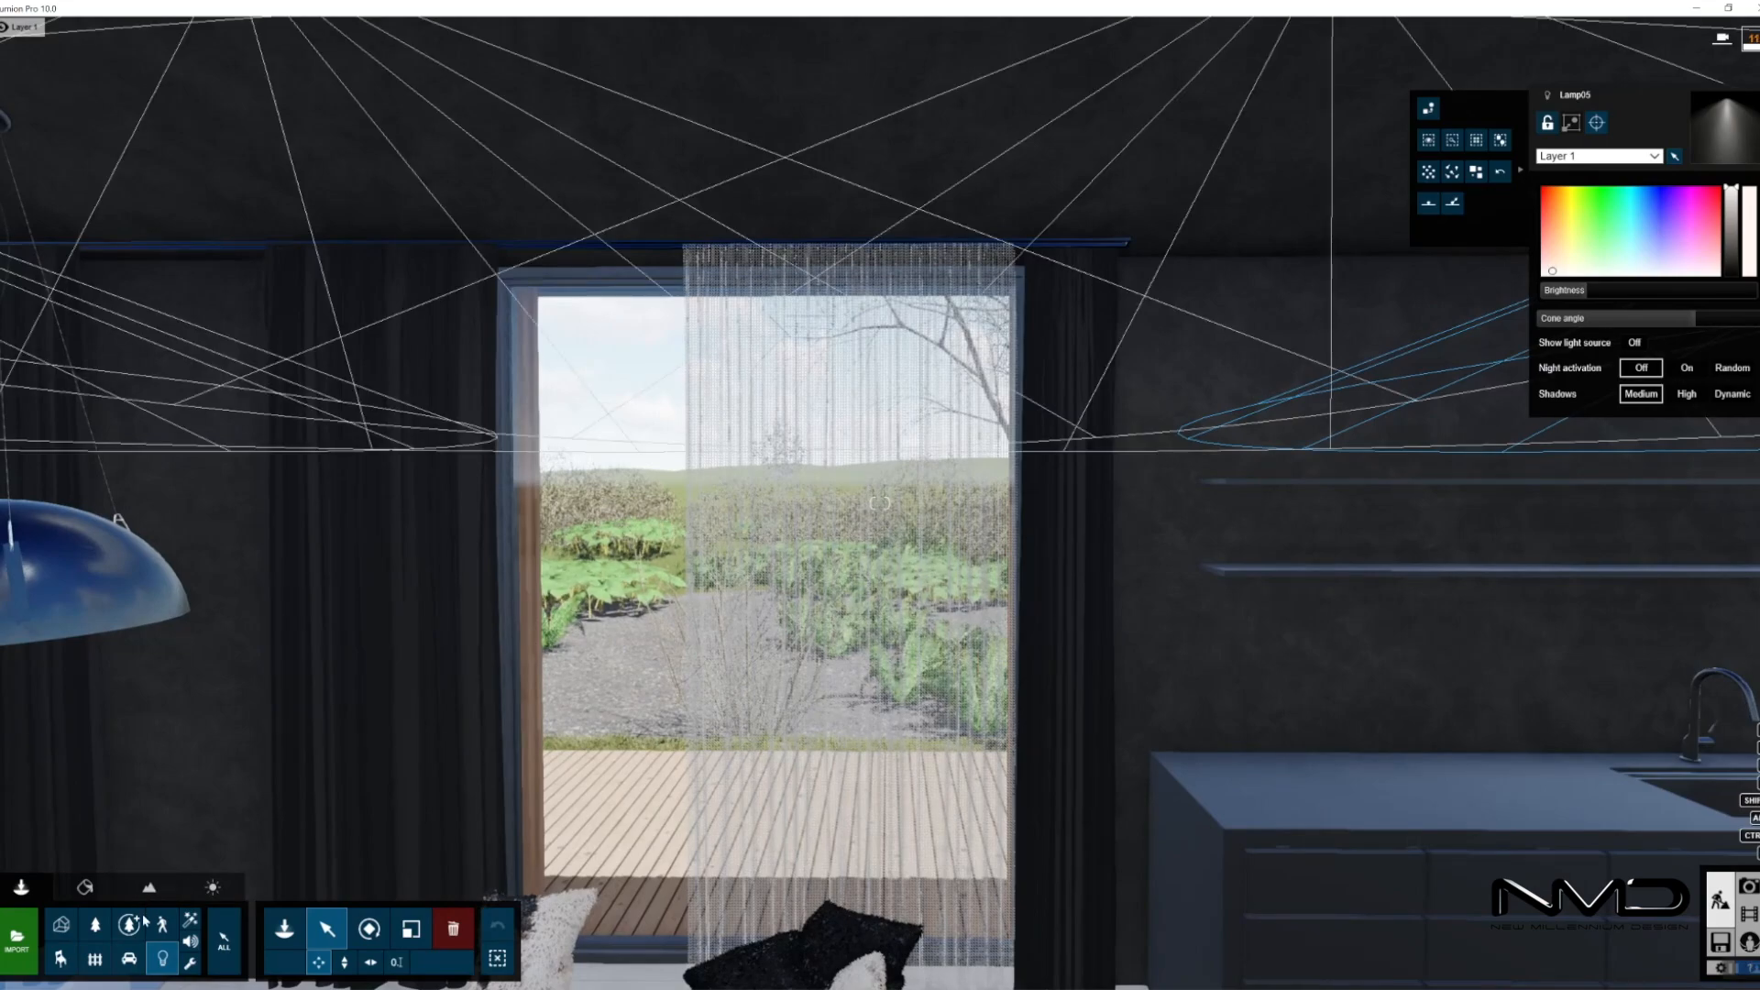
click(290, 927)
click(101, 130)
click(39, 213)
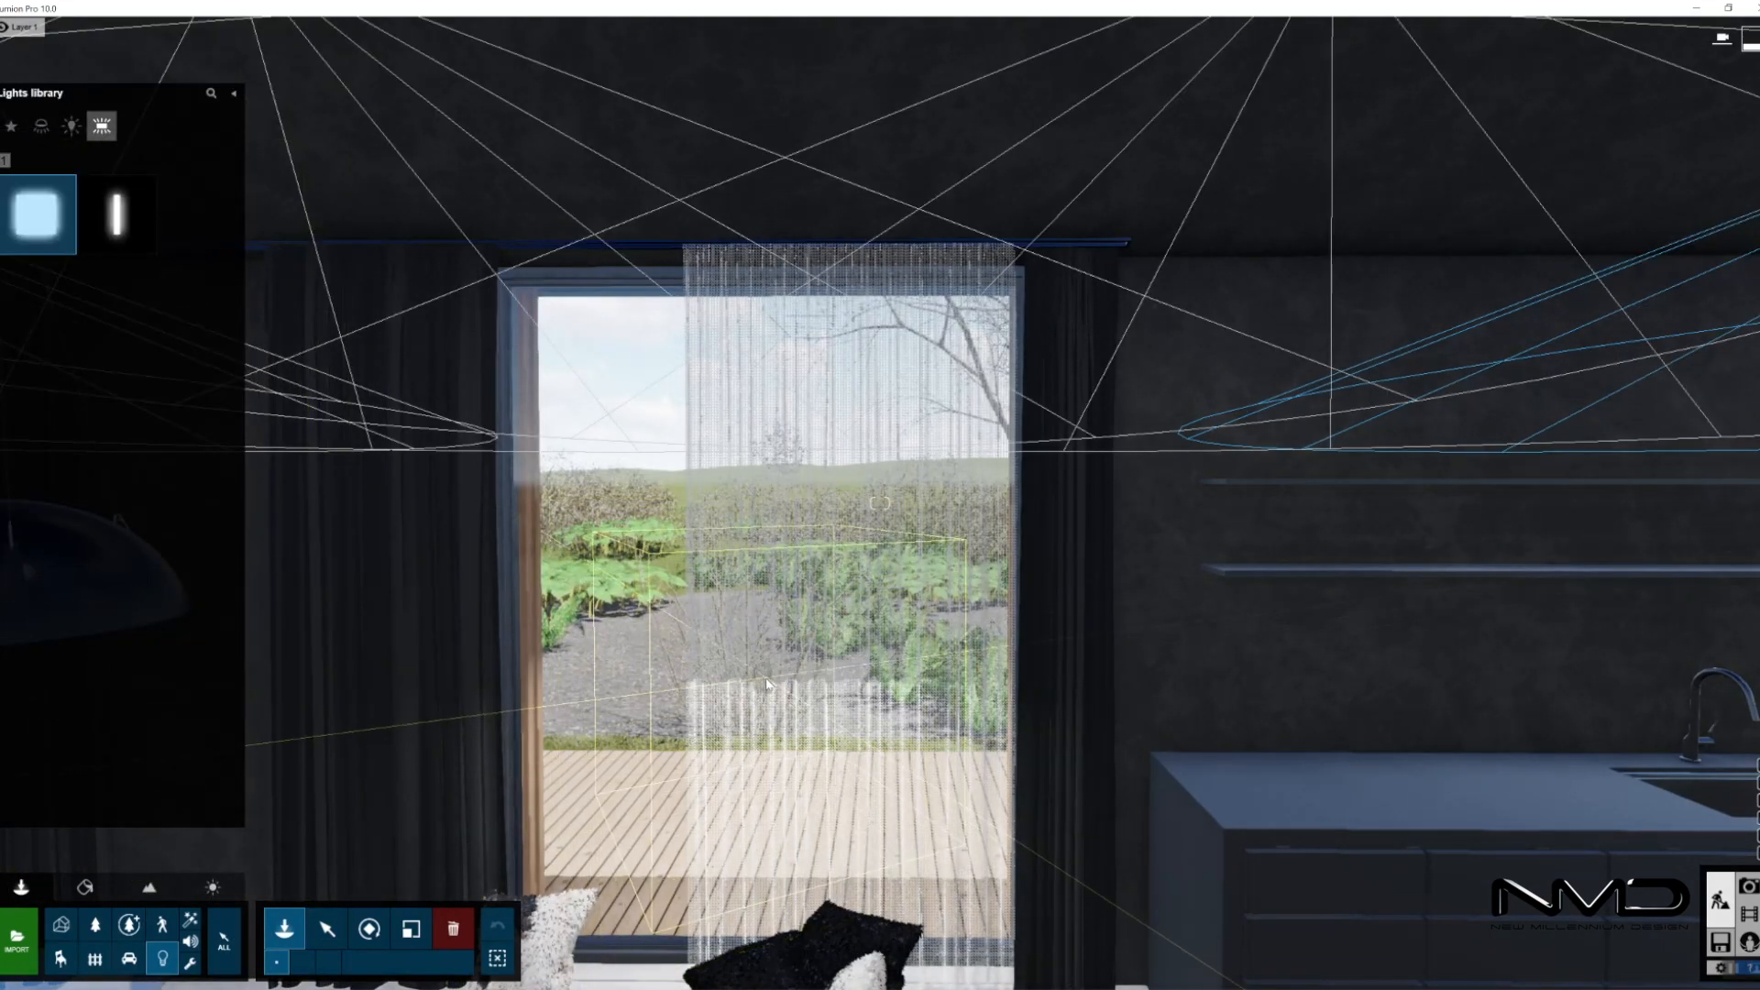
click(768, 683)
- Rotate the area light upright to face out of the kitchen-side window and enlarge its width and length to fit the opening
click(369, 929)
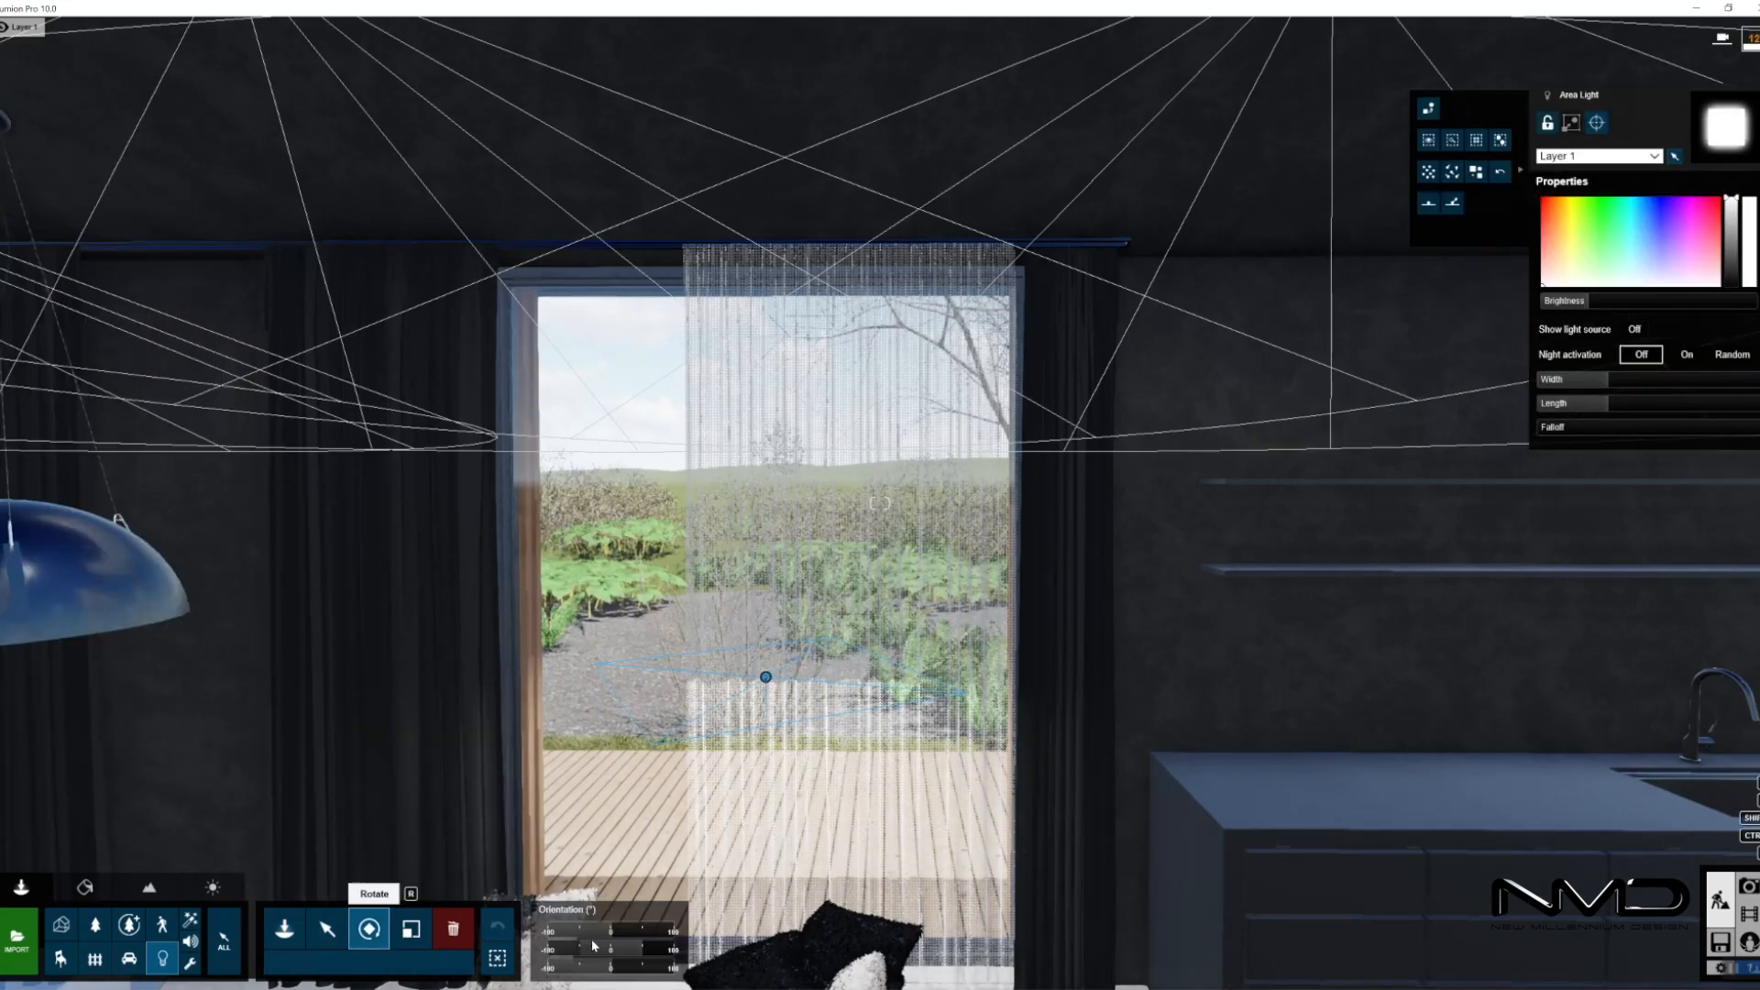
drag(615, 933, 572, 933)
mouse_move(1632, 378)
mouse_down()
mouse_move(1618, 403)
mouse_move(1651, 408)
mouse_up()
- Copy the window's area light to the neighbouring curtained window across the pendant lamp
key(s)
right_drag(1126, 544, 1082, 550)
key(w)
key(s)
right_drag(1375, 556, 1260, 564)
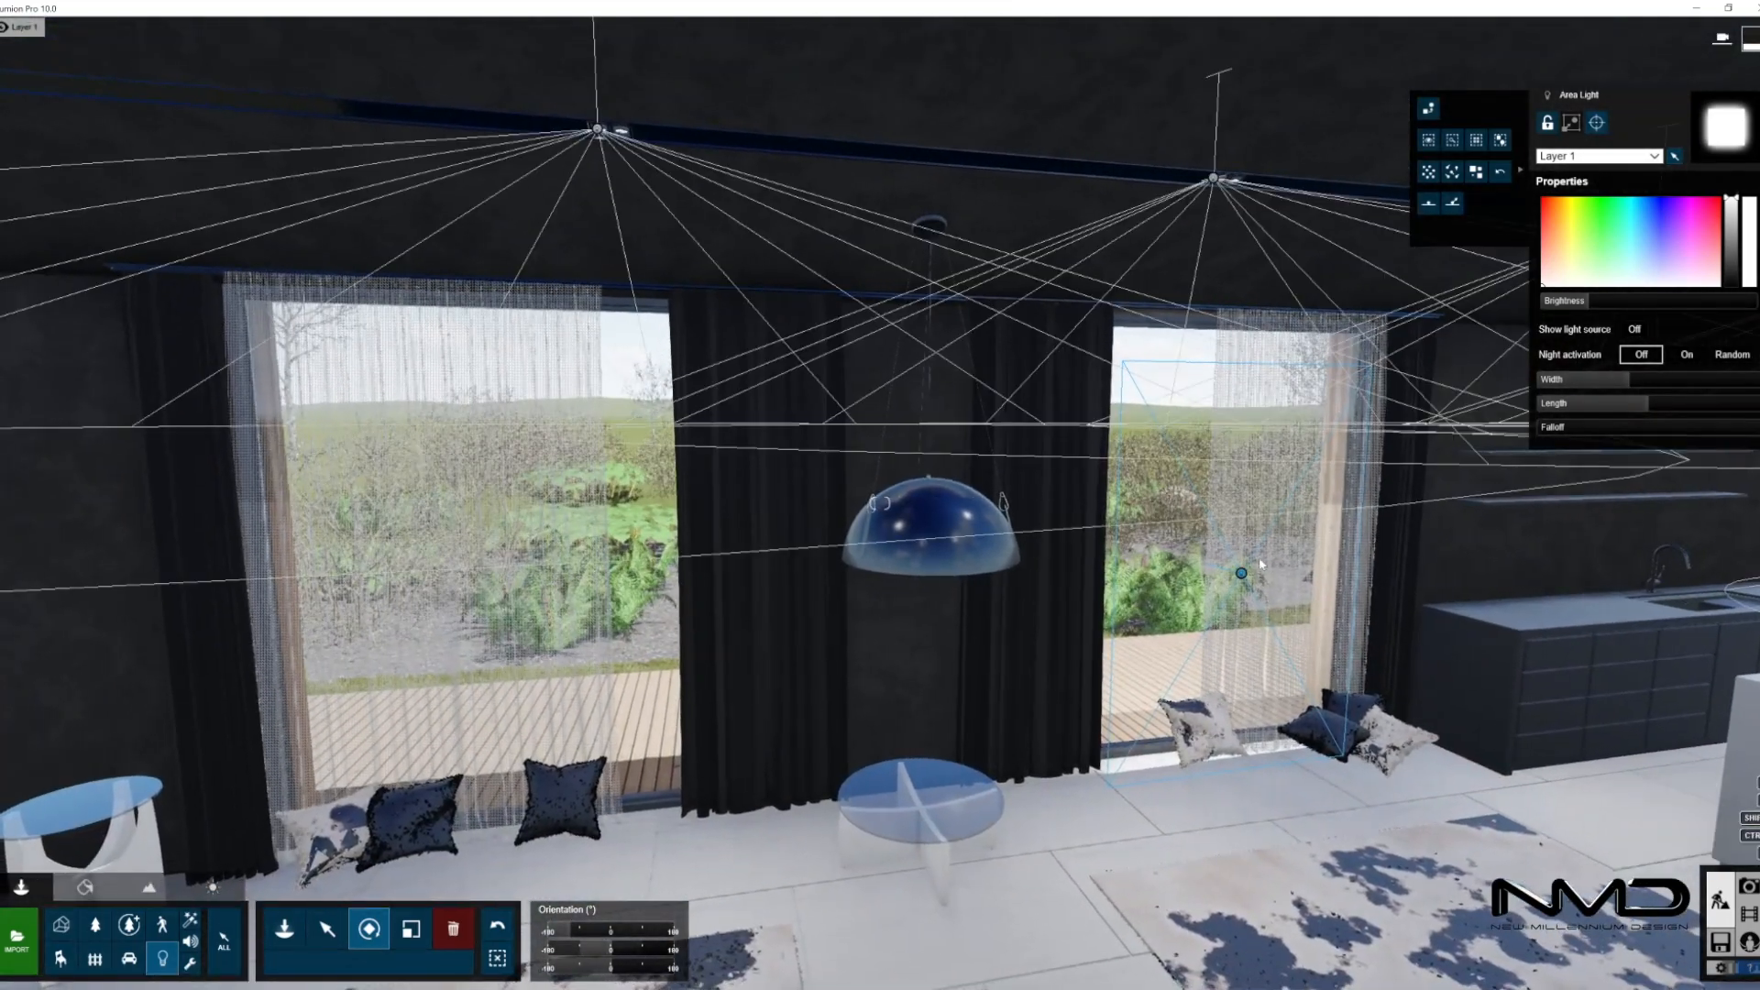
key(m)
alt+drag(1245, 574, 479, 593)
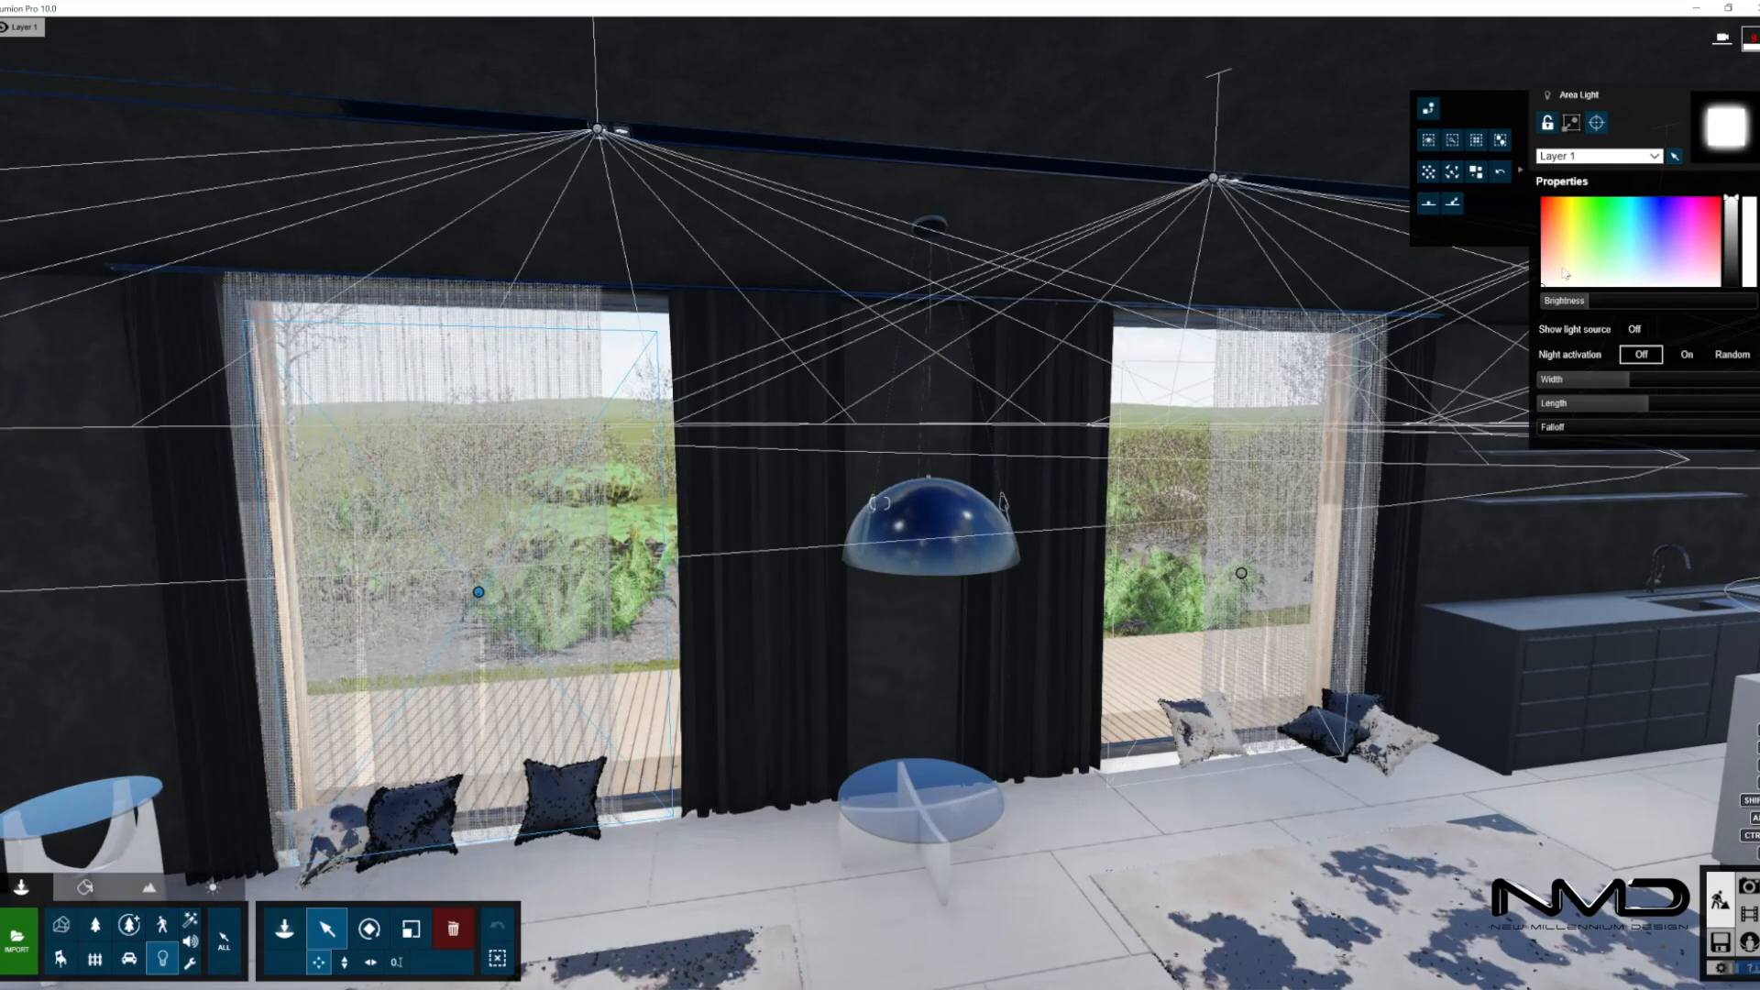
- Give both window area lights a warm peach colour and adjust their brightness together
click(1560, 257)
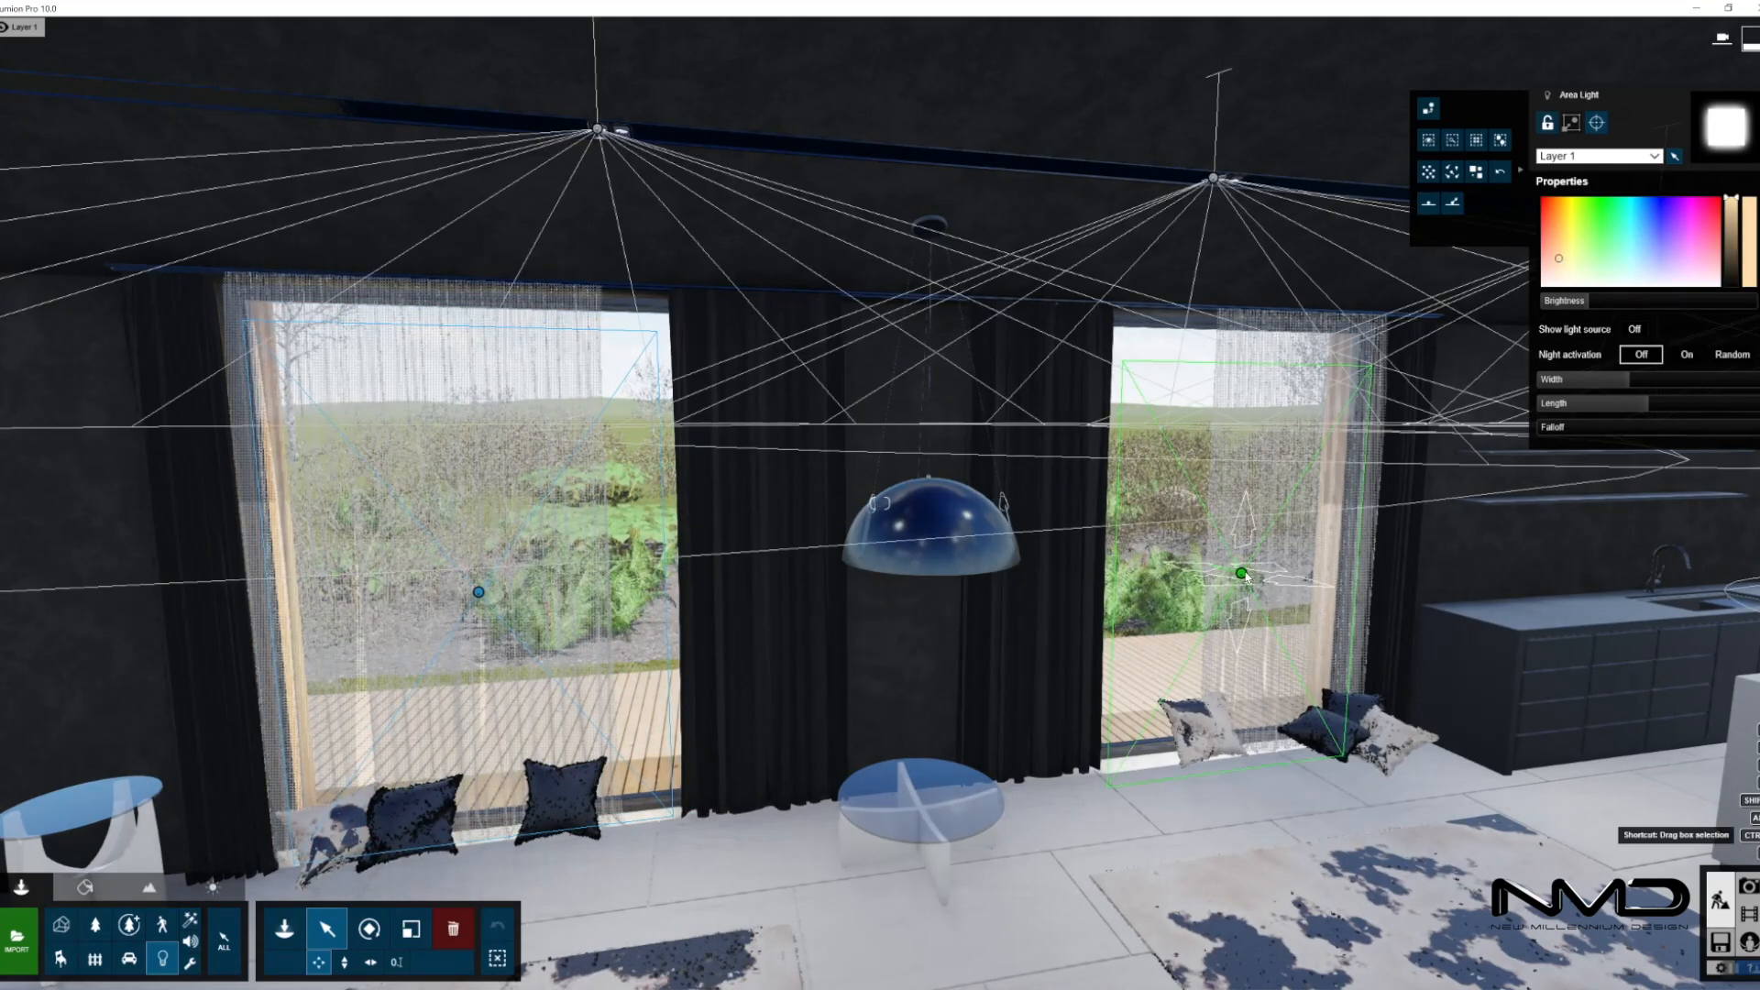
ctrl+click(1245, 574)
click(1558, 258)
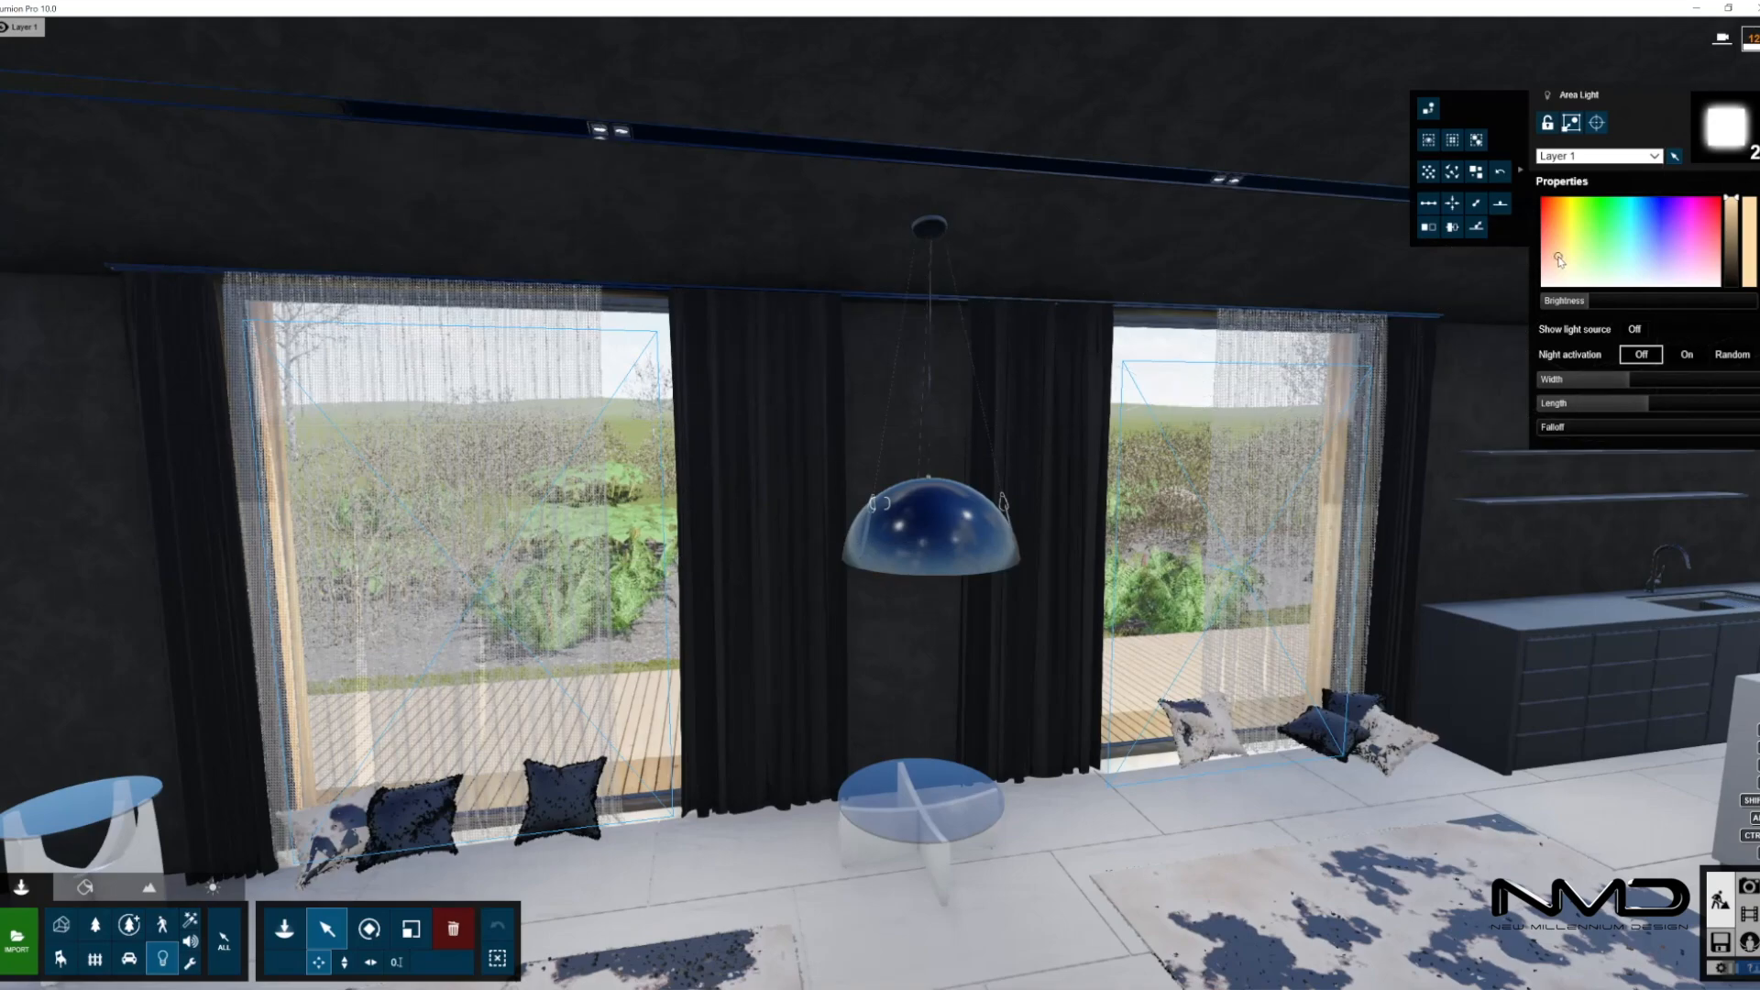
click(1563, 301)
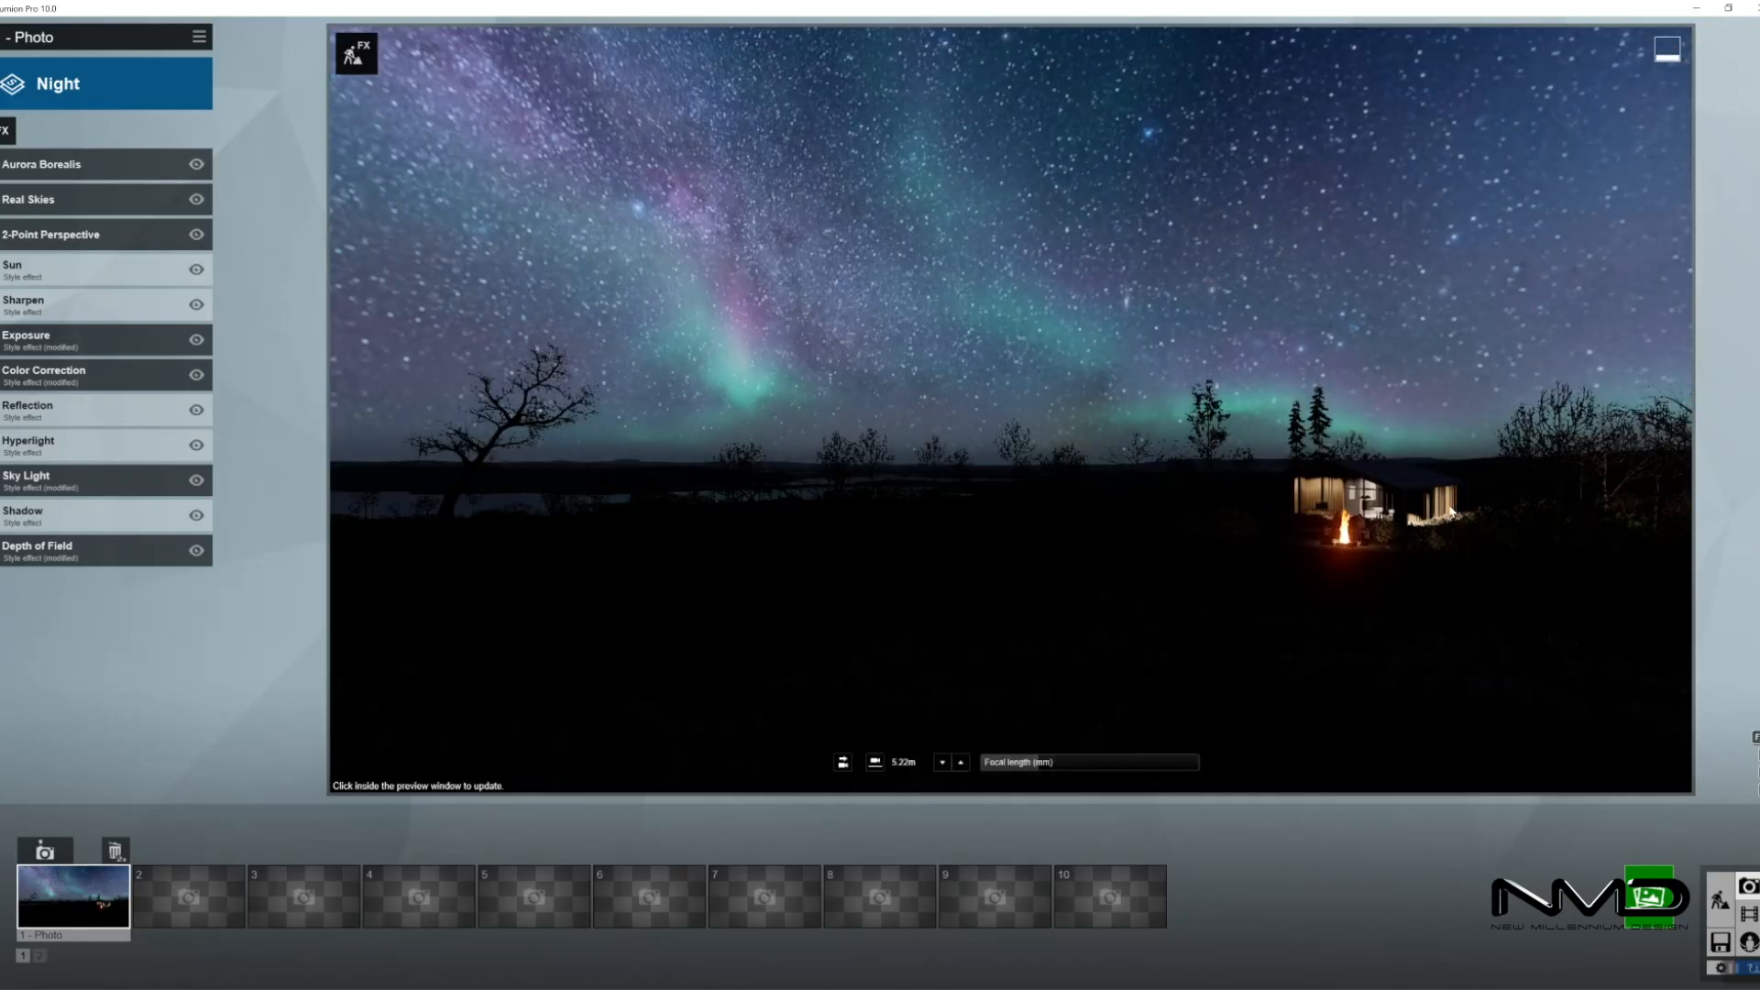
- Return from the night photo to the build view and place another area light on the covered terrace's deck
click(1732, 899)
key(shift+w)
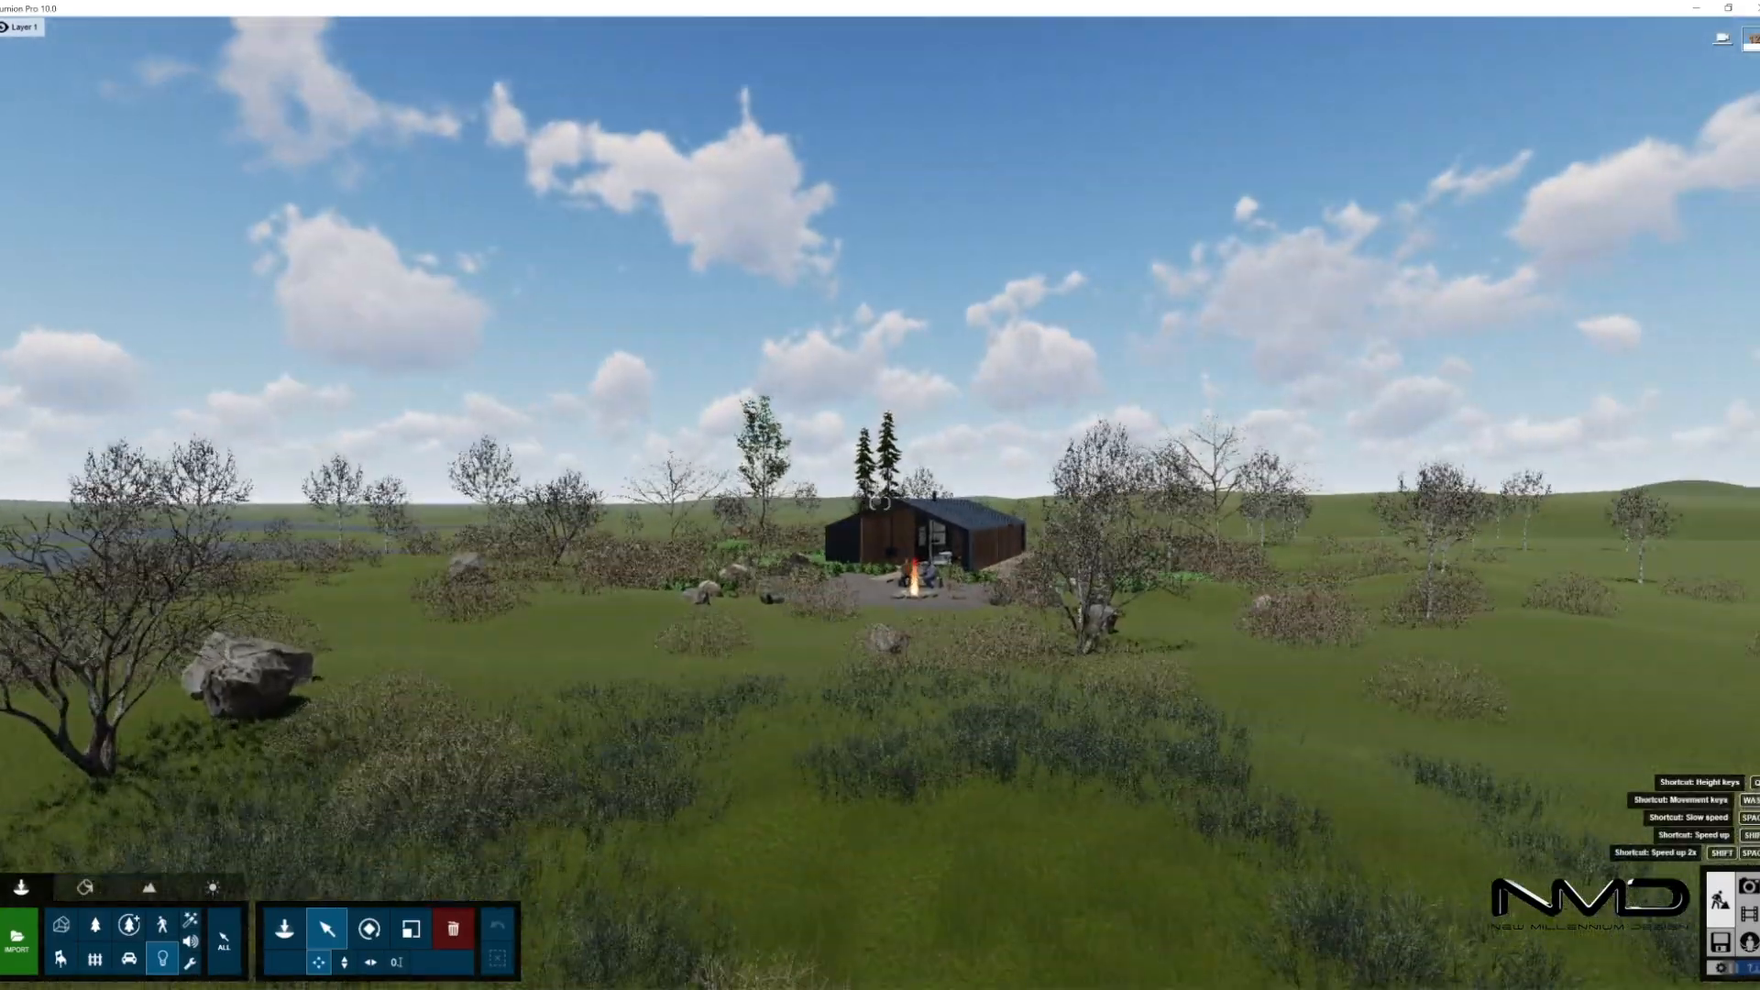
key(shift+w)
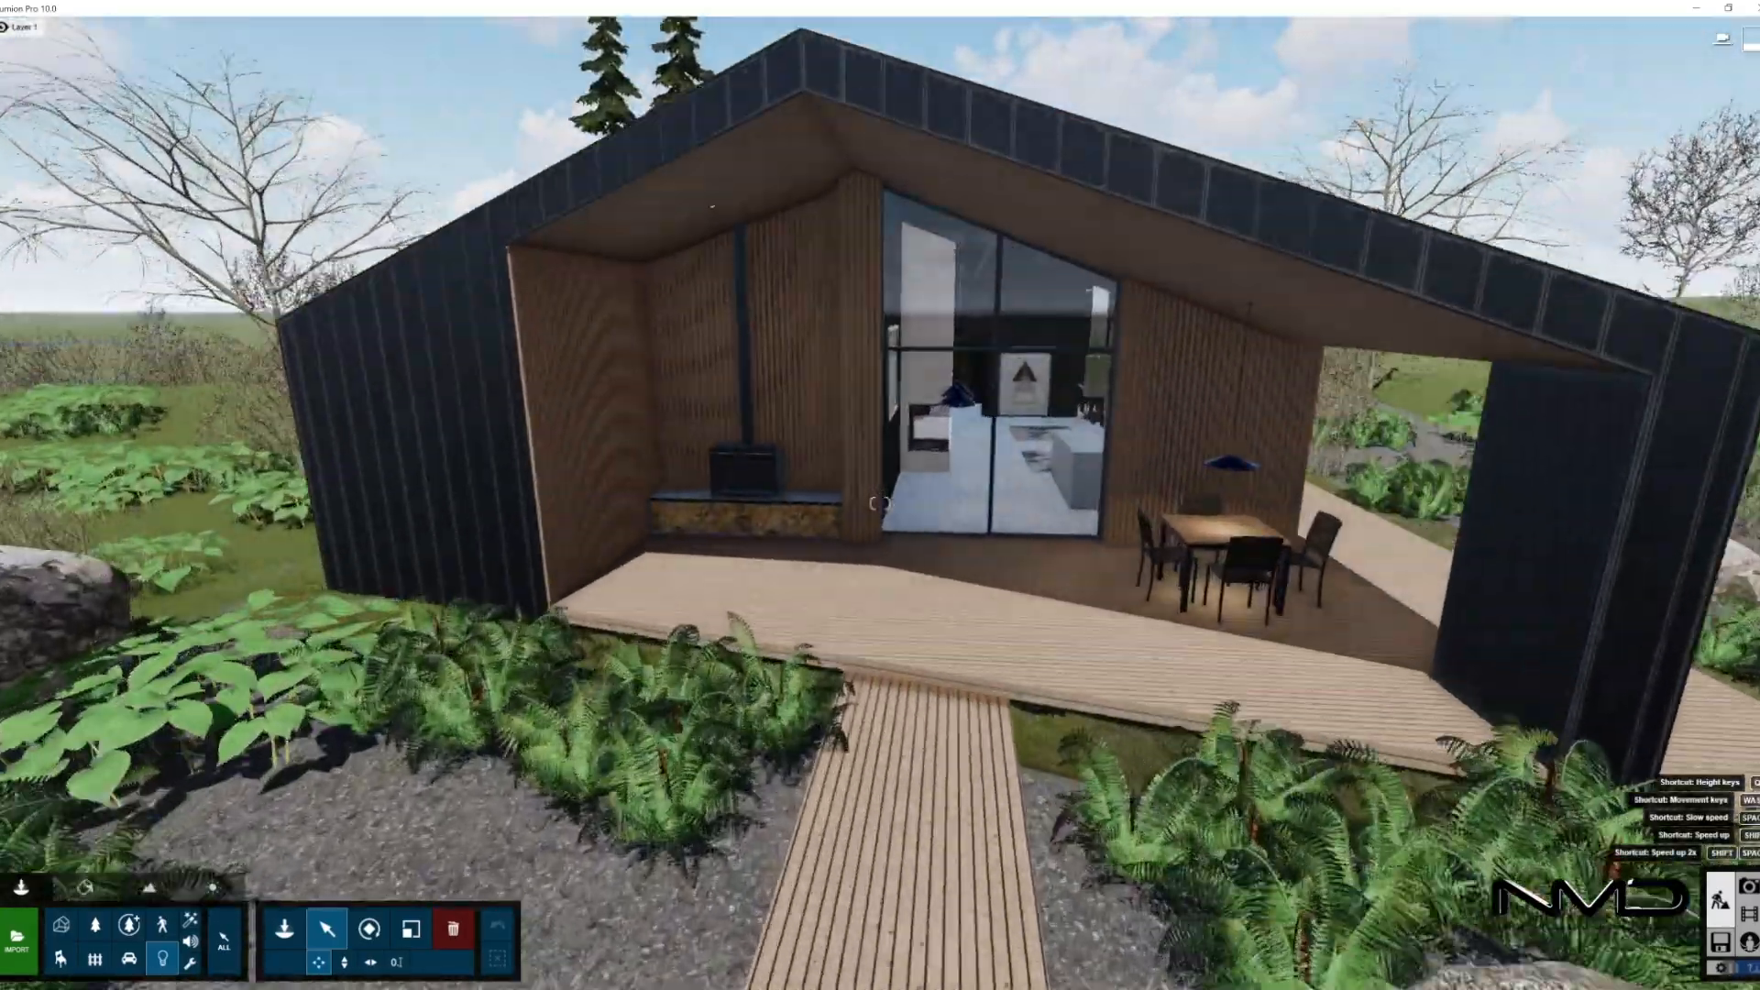
key(s)
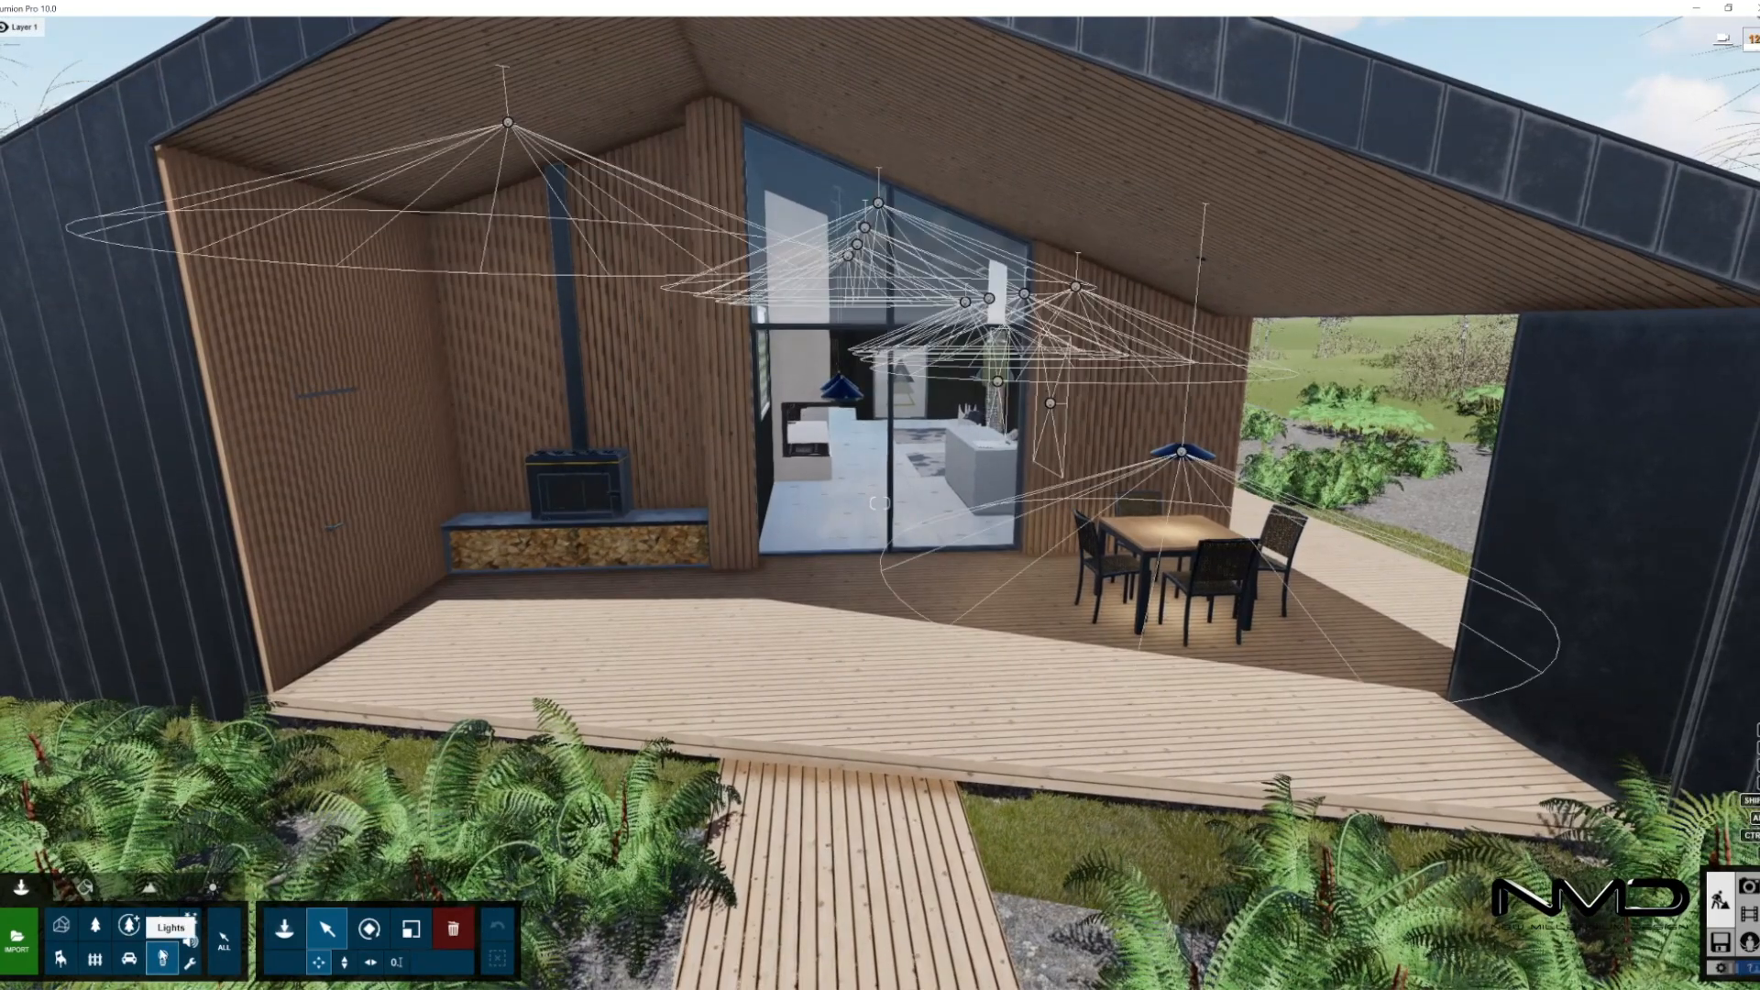
click(284, 928)
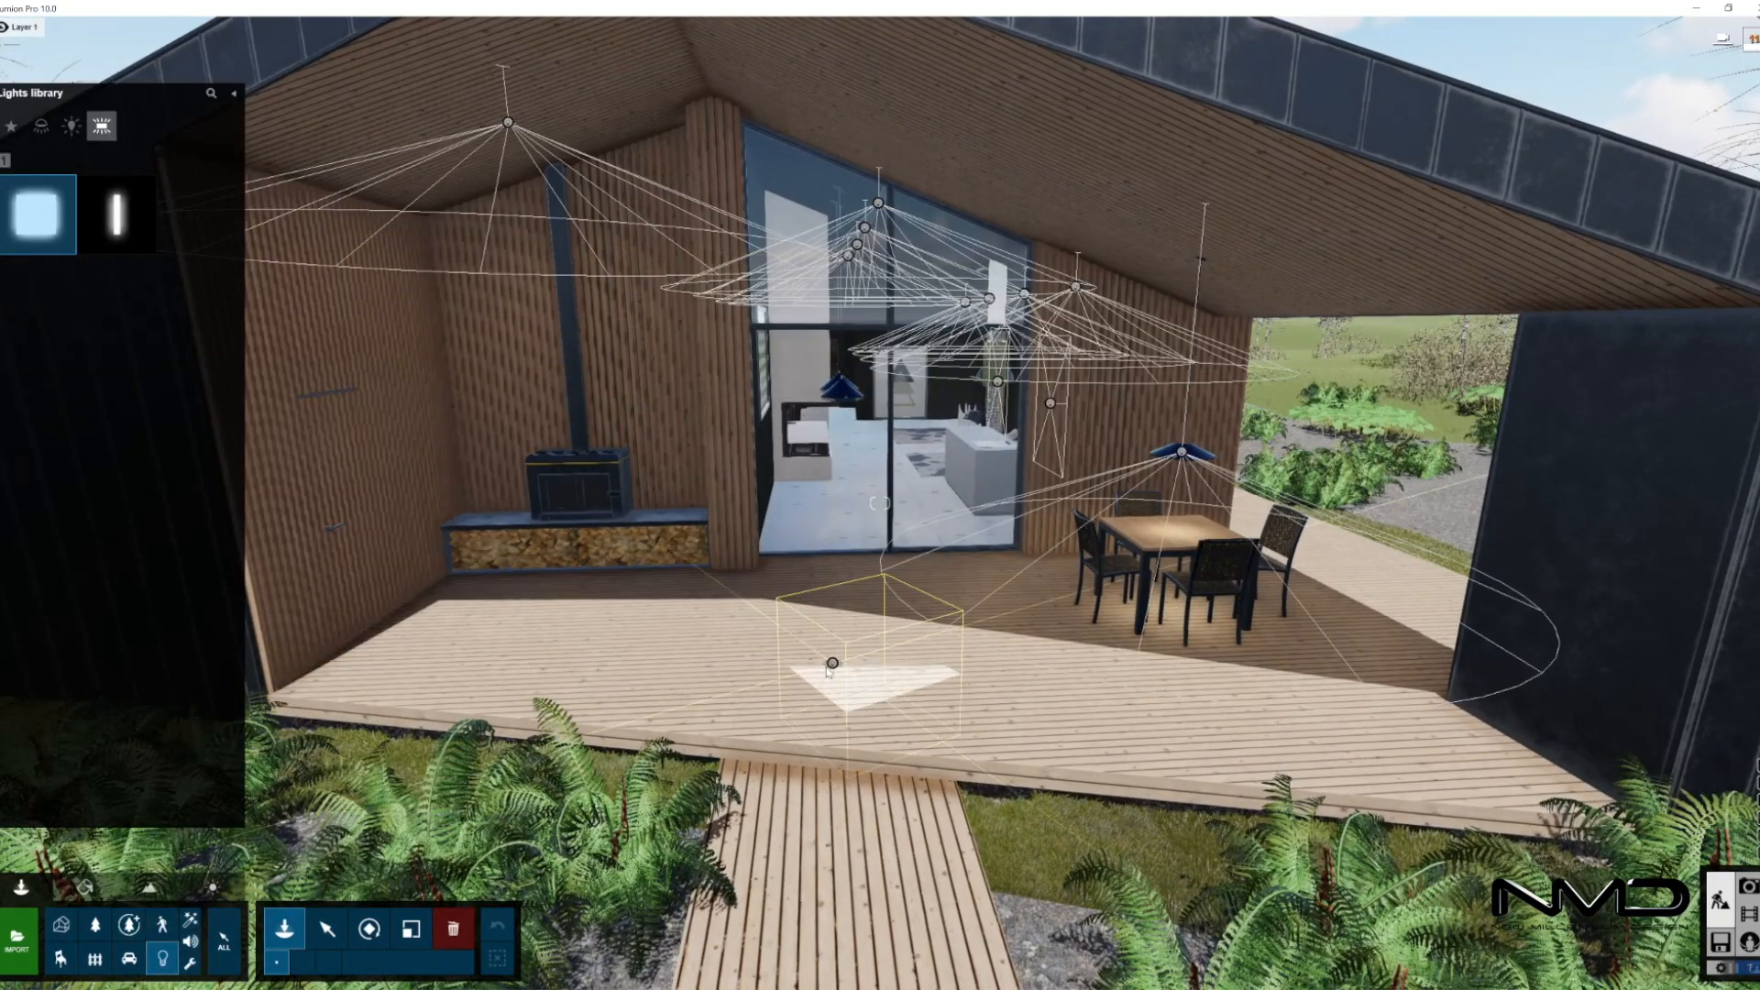
click(828, 672)
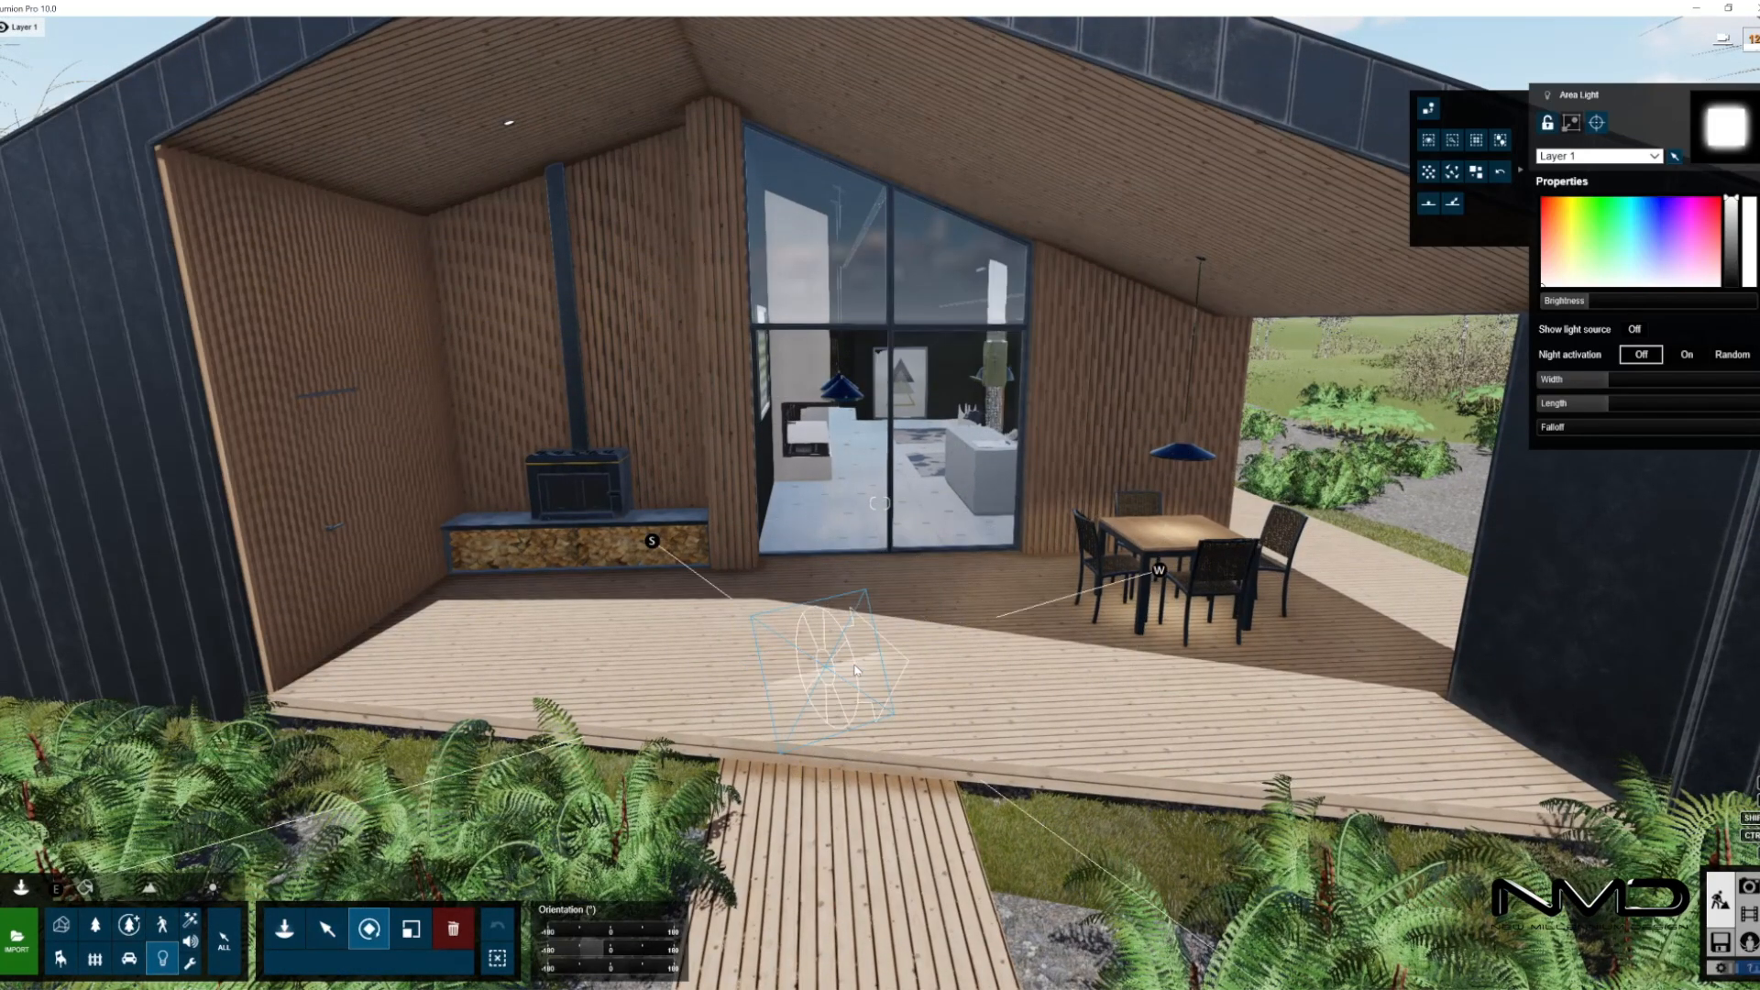
- Rotate the deck's area light so it lies flat and shines up at the terrace ceiling
drag(606, 930, 596, 931)
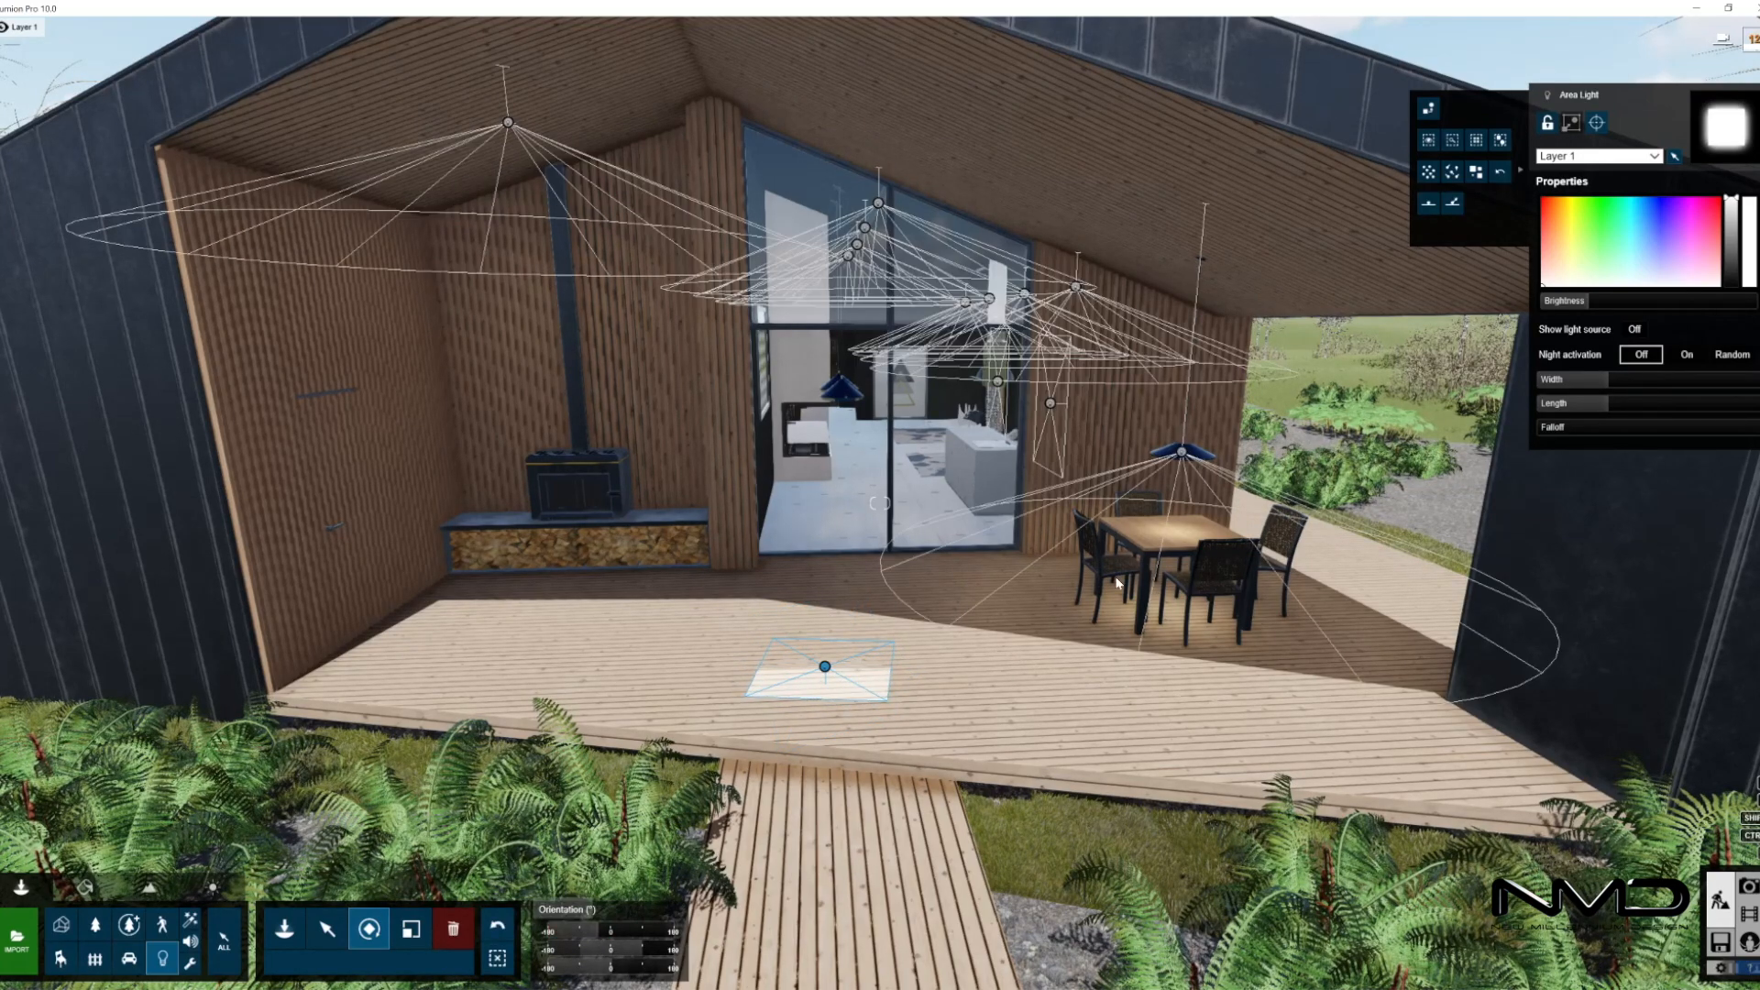
drag(640, 951, 446, 947)
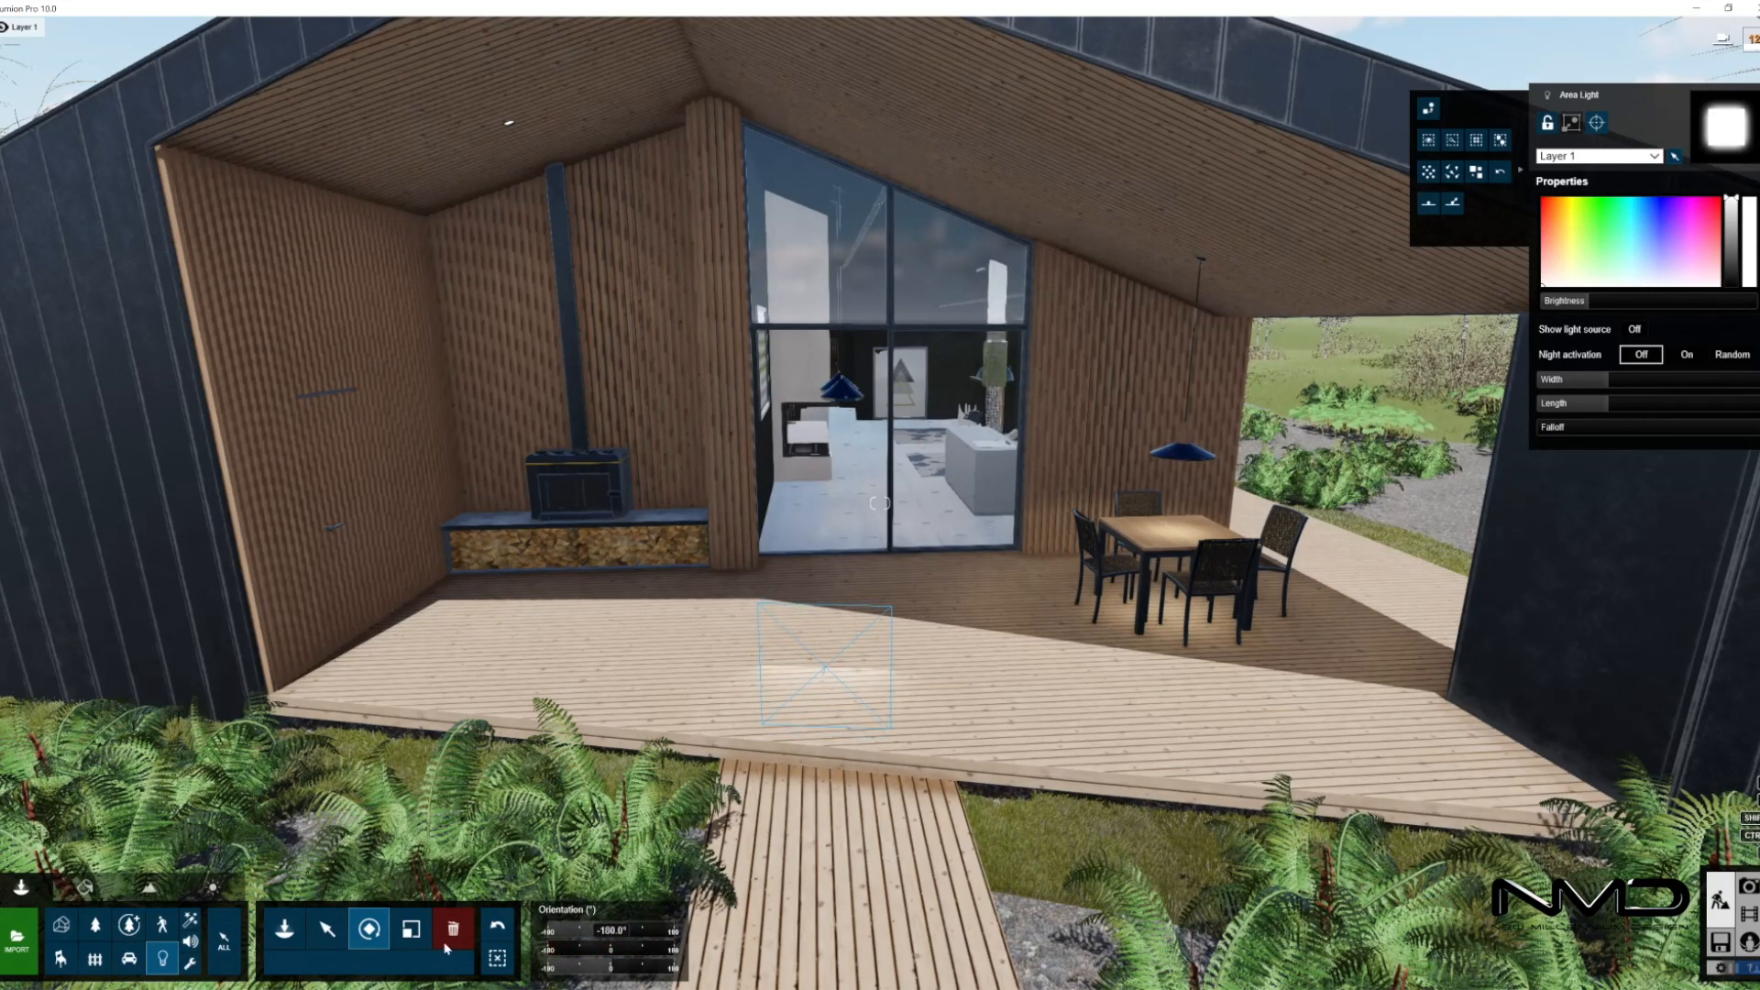
drag(554, 951, 581, 951)
- Stretch the area light across the terrace deck and give it a dim warm peach glow, checking it in the night photo
mouse_move(1621, 386)
mouse_down()
mouse_move(1727, 385)
mouse_move(1639, 400)
mouse_up()
click(1564, 265)
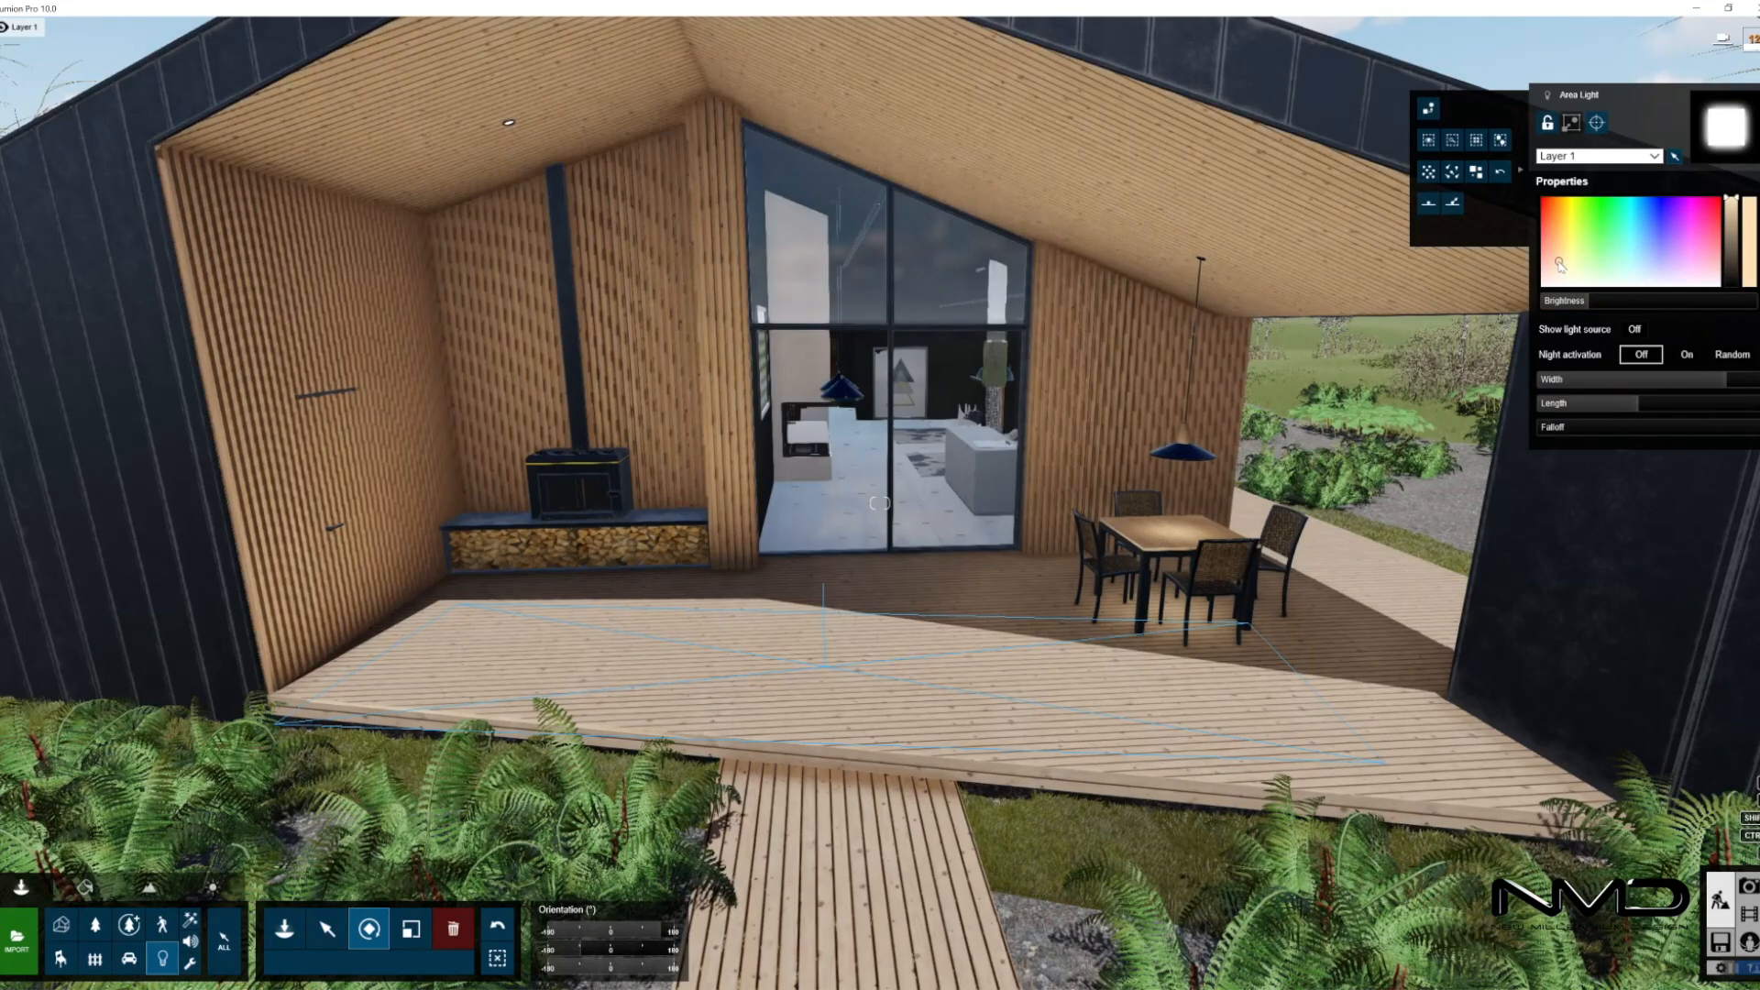
drag(1561, 298, 1561, 300)
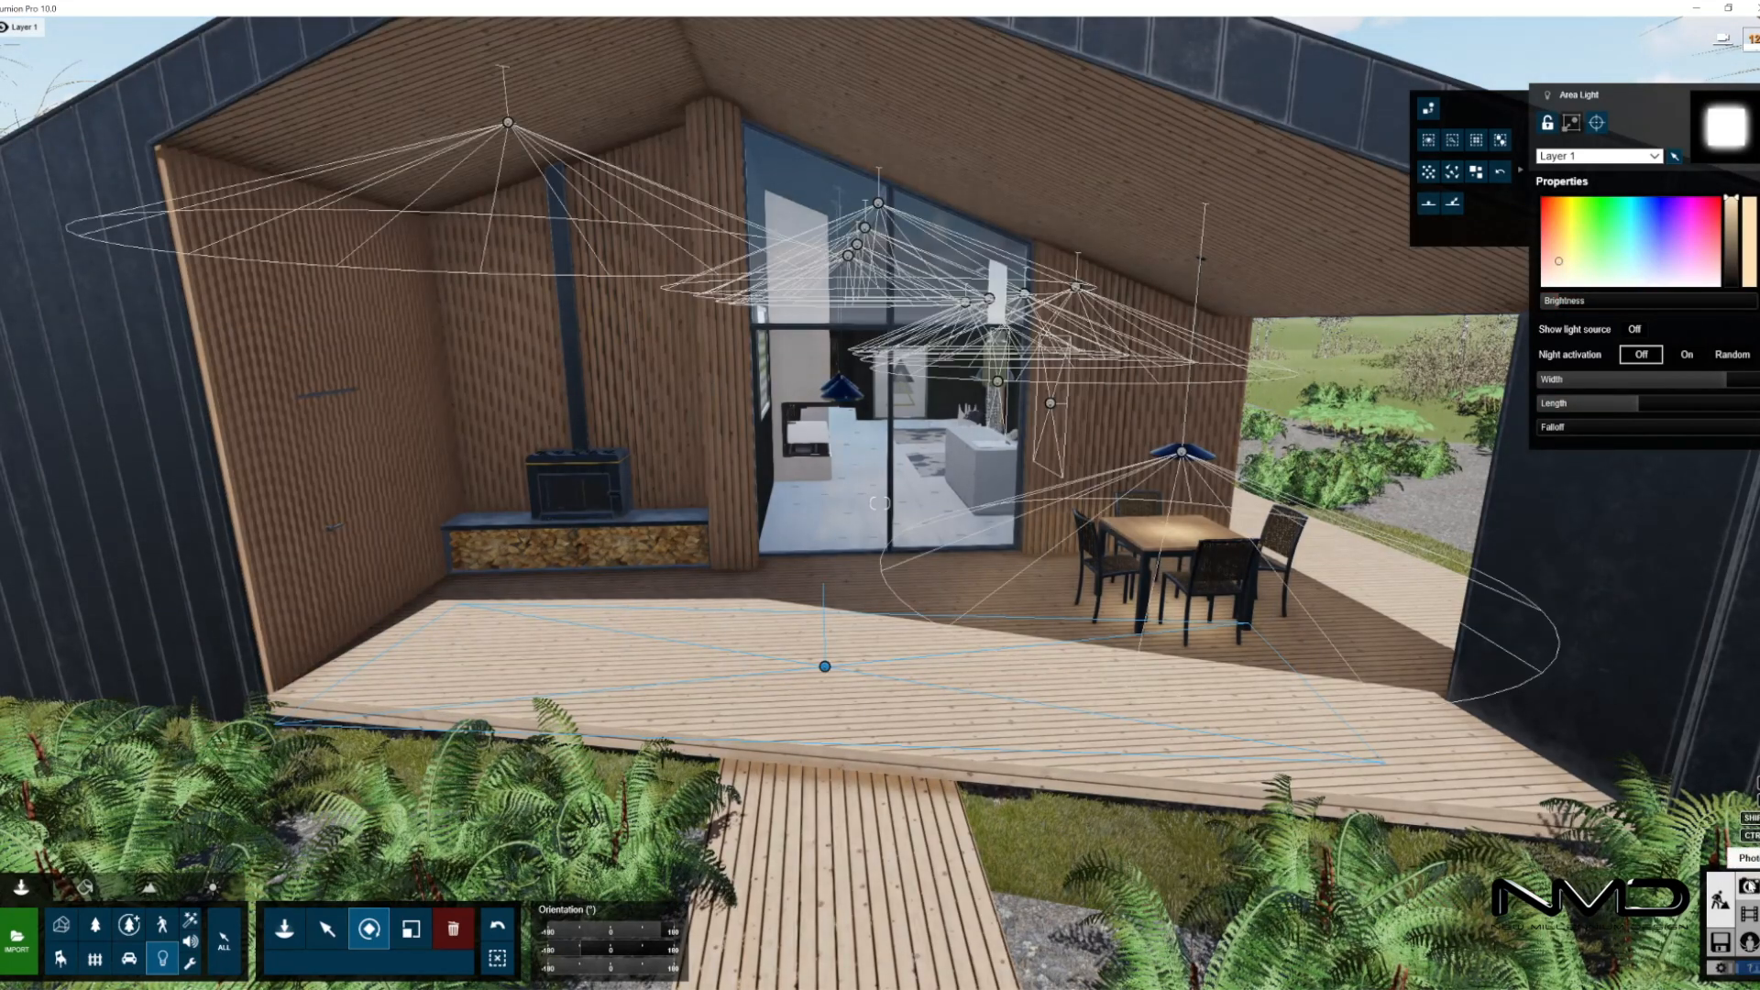
click(1748, 886)
click(104, 900)
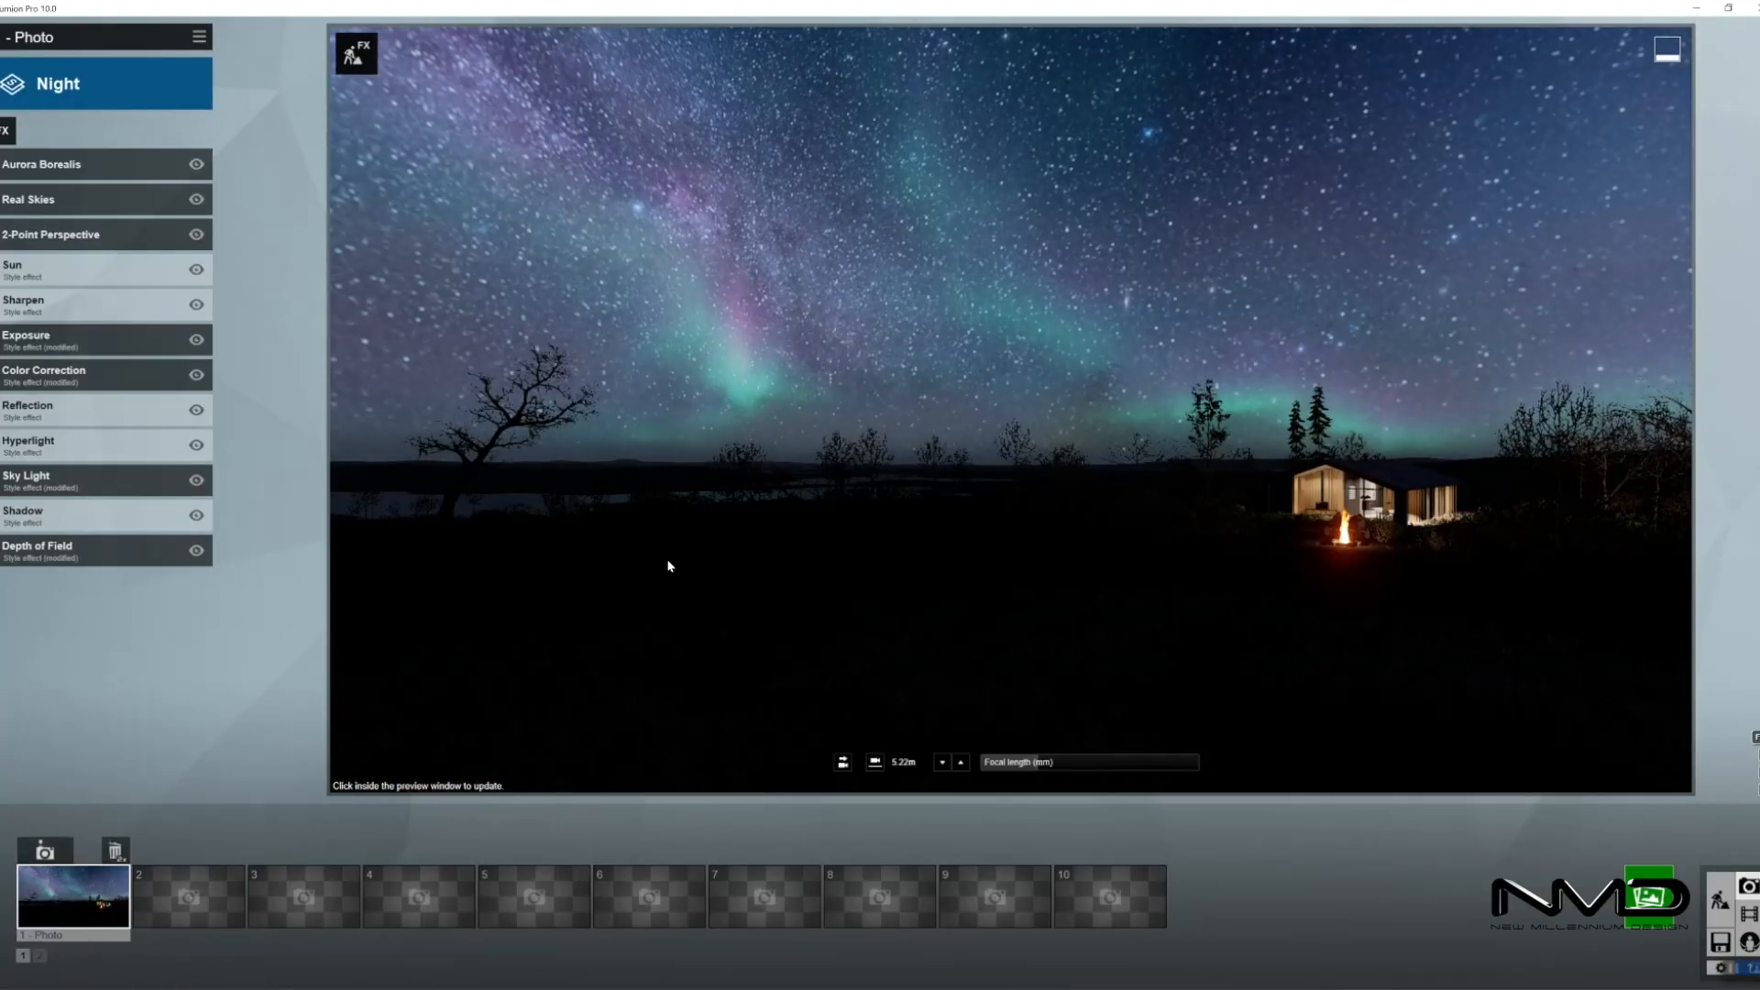
- Copy the terrace deck's area light straight up to about mid-height of the terrace opening
click(1721, 900)
key(w)
right_drag(1207, 717, 1444, 742)
key(w)
right_drag(812, 348, 847, 484)
click(807, 472)
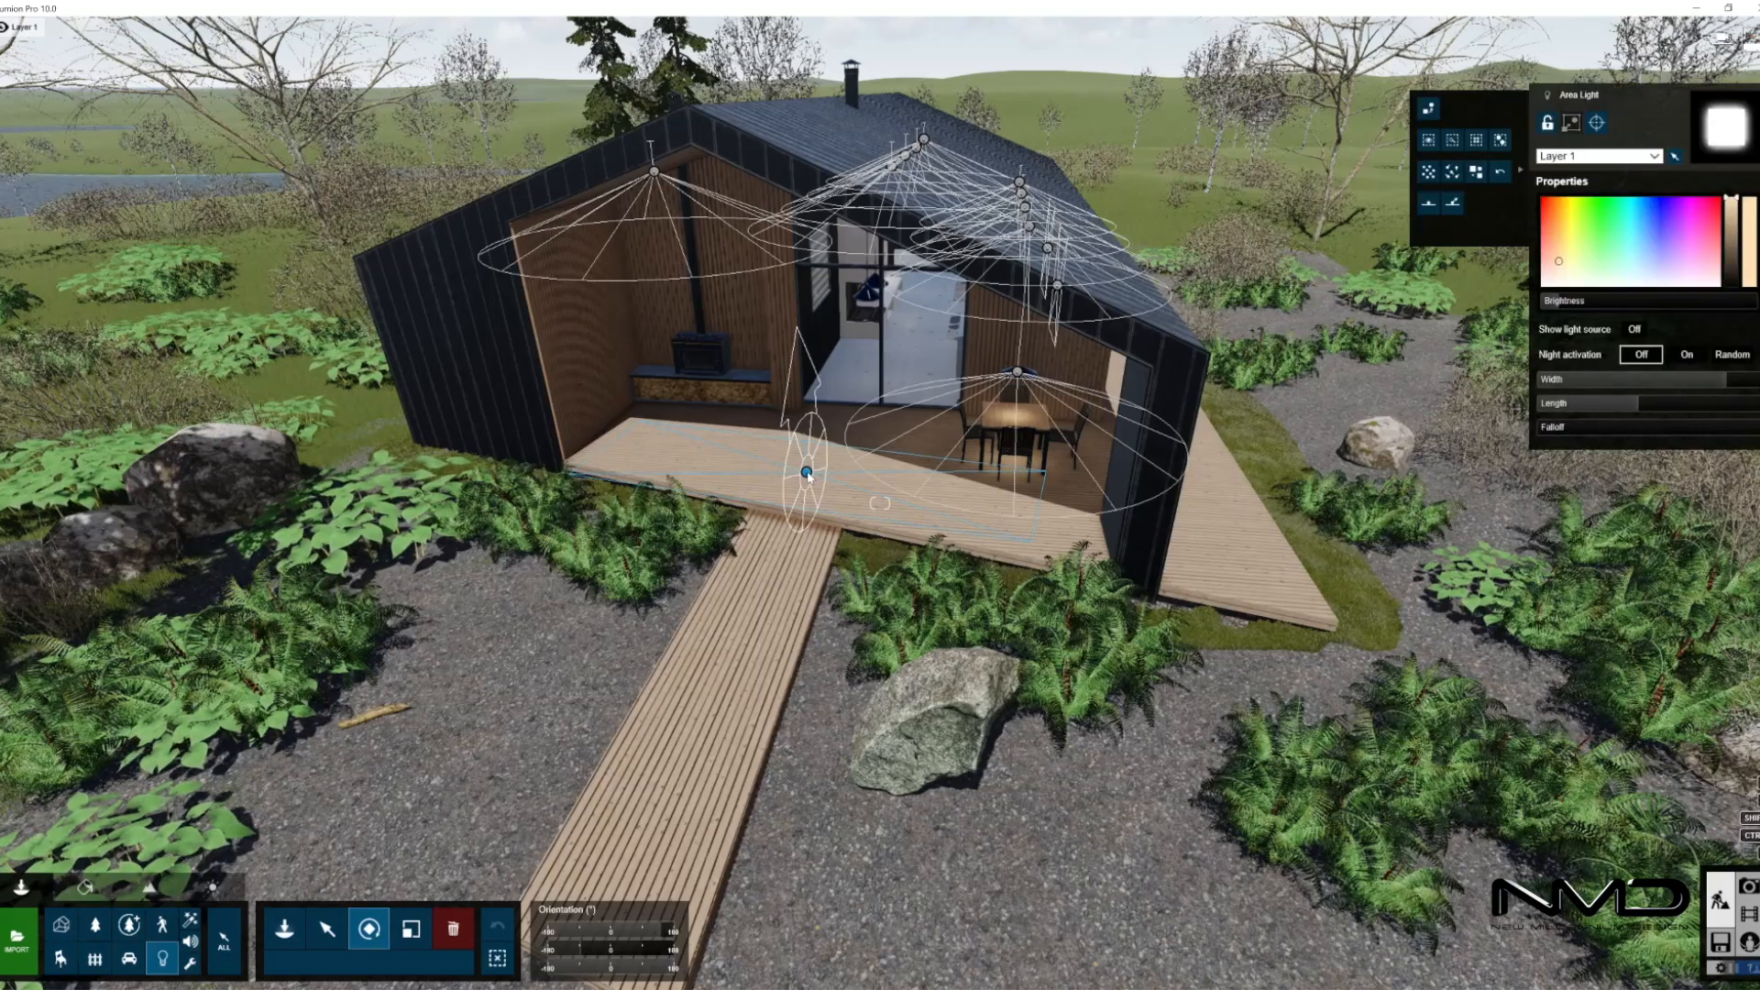
key(m)
key(h)
drag(806, 473, 802, 337)
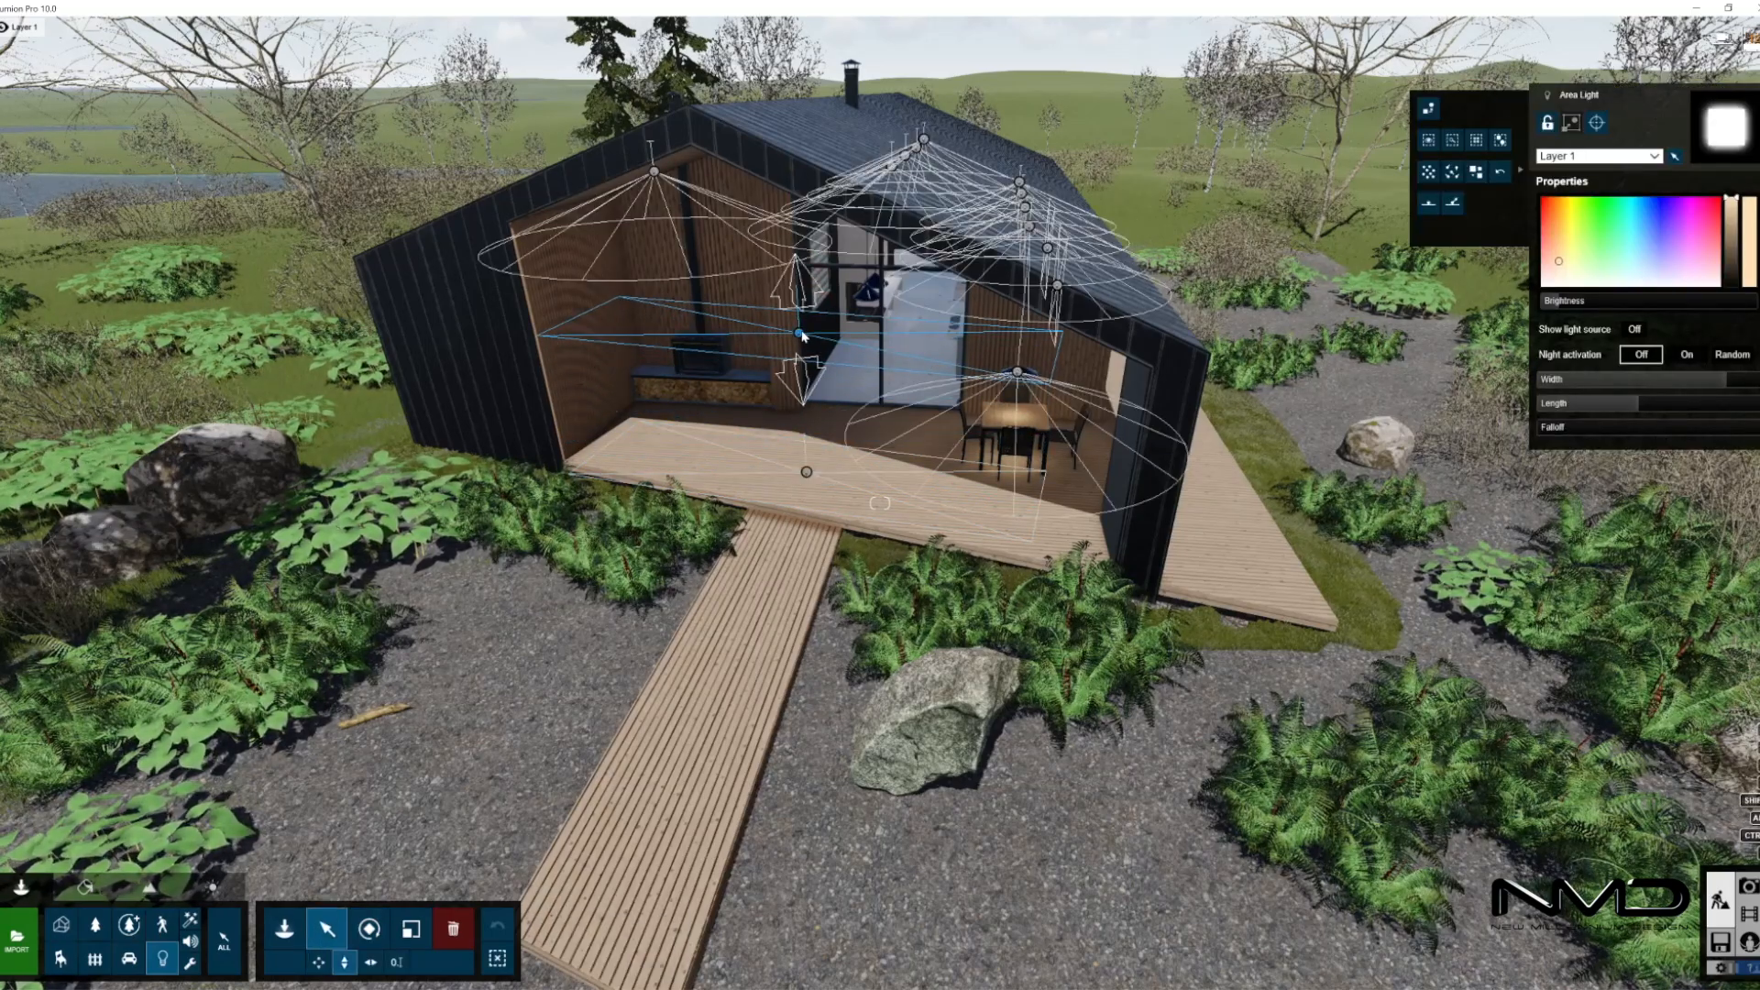
- Rotate the copied area light upright so it faces out of the terrace toward the garden
key(r)
drag(651, 931, 613, 954)
click(498, 927)
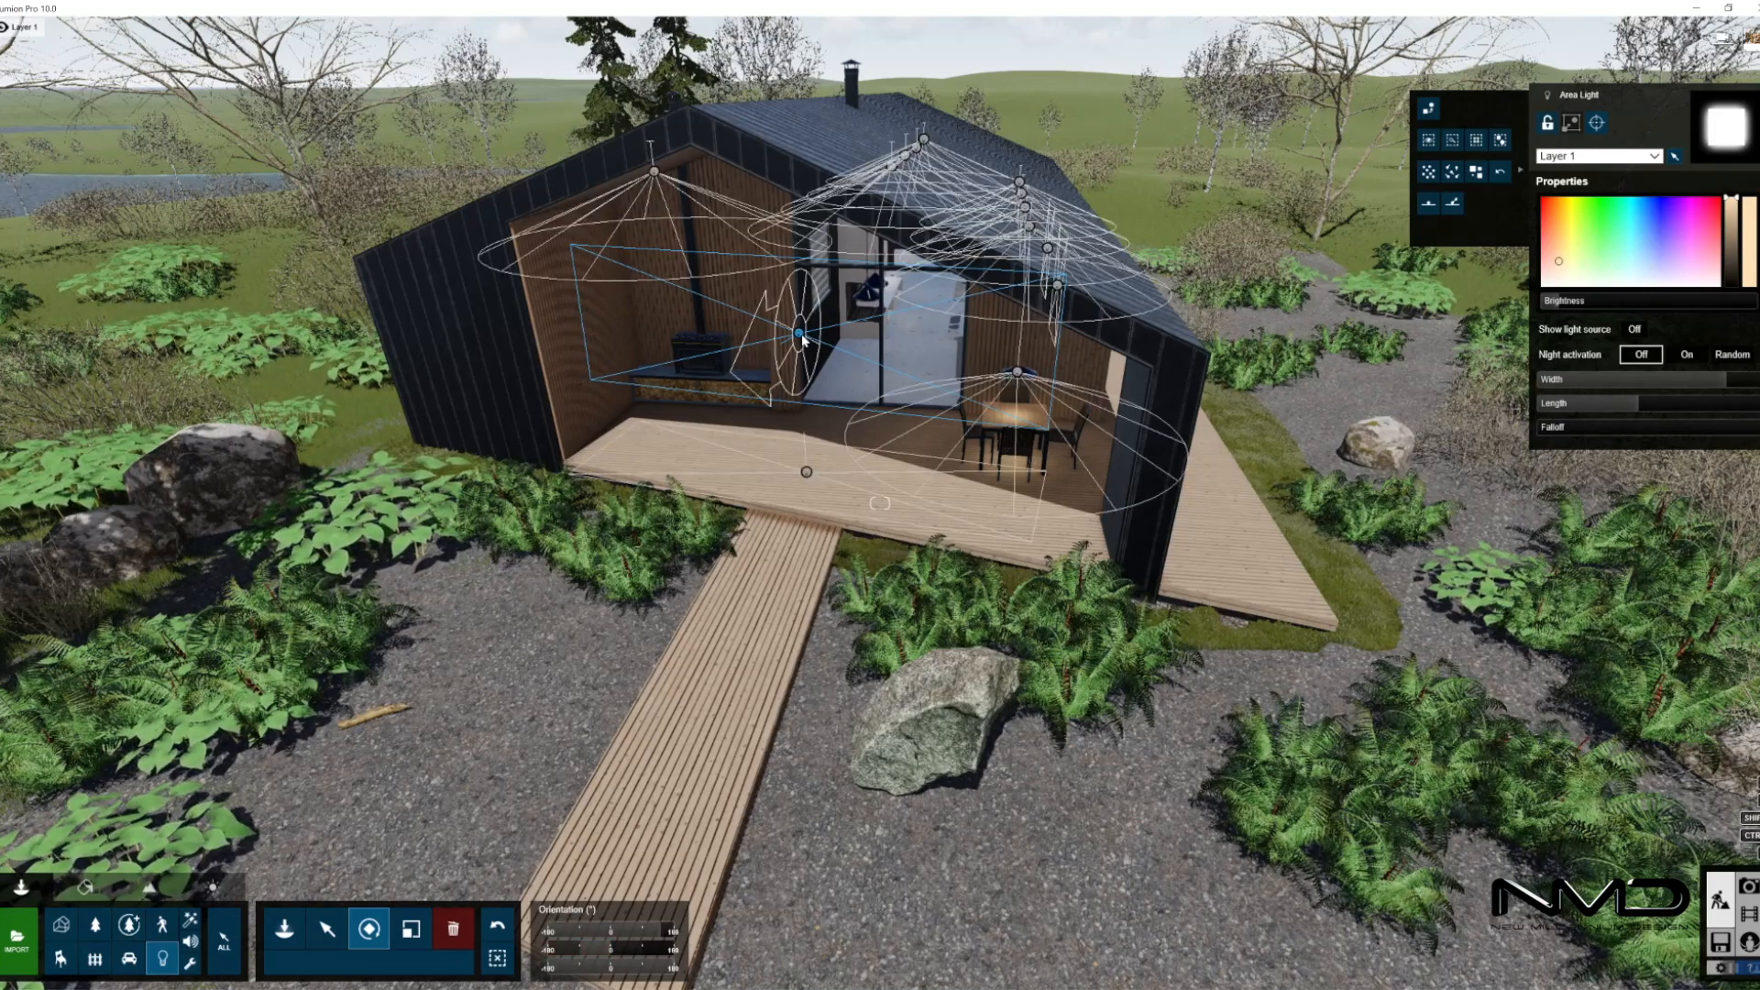
- Reposition the upright area light within the terrace opening and adjust its brightness, checking it from the saved night photo camera
key(m)
mouse_move(803, 339)
mouse_down()
mouse_move(818, 332)
mouse_move(808, 357)
mouse_up()
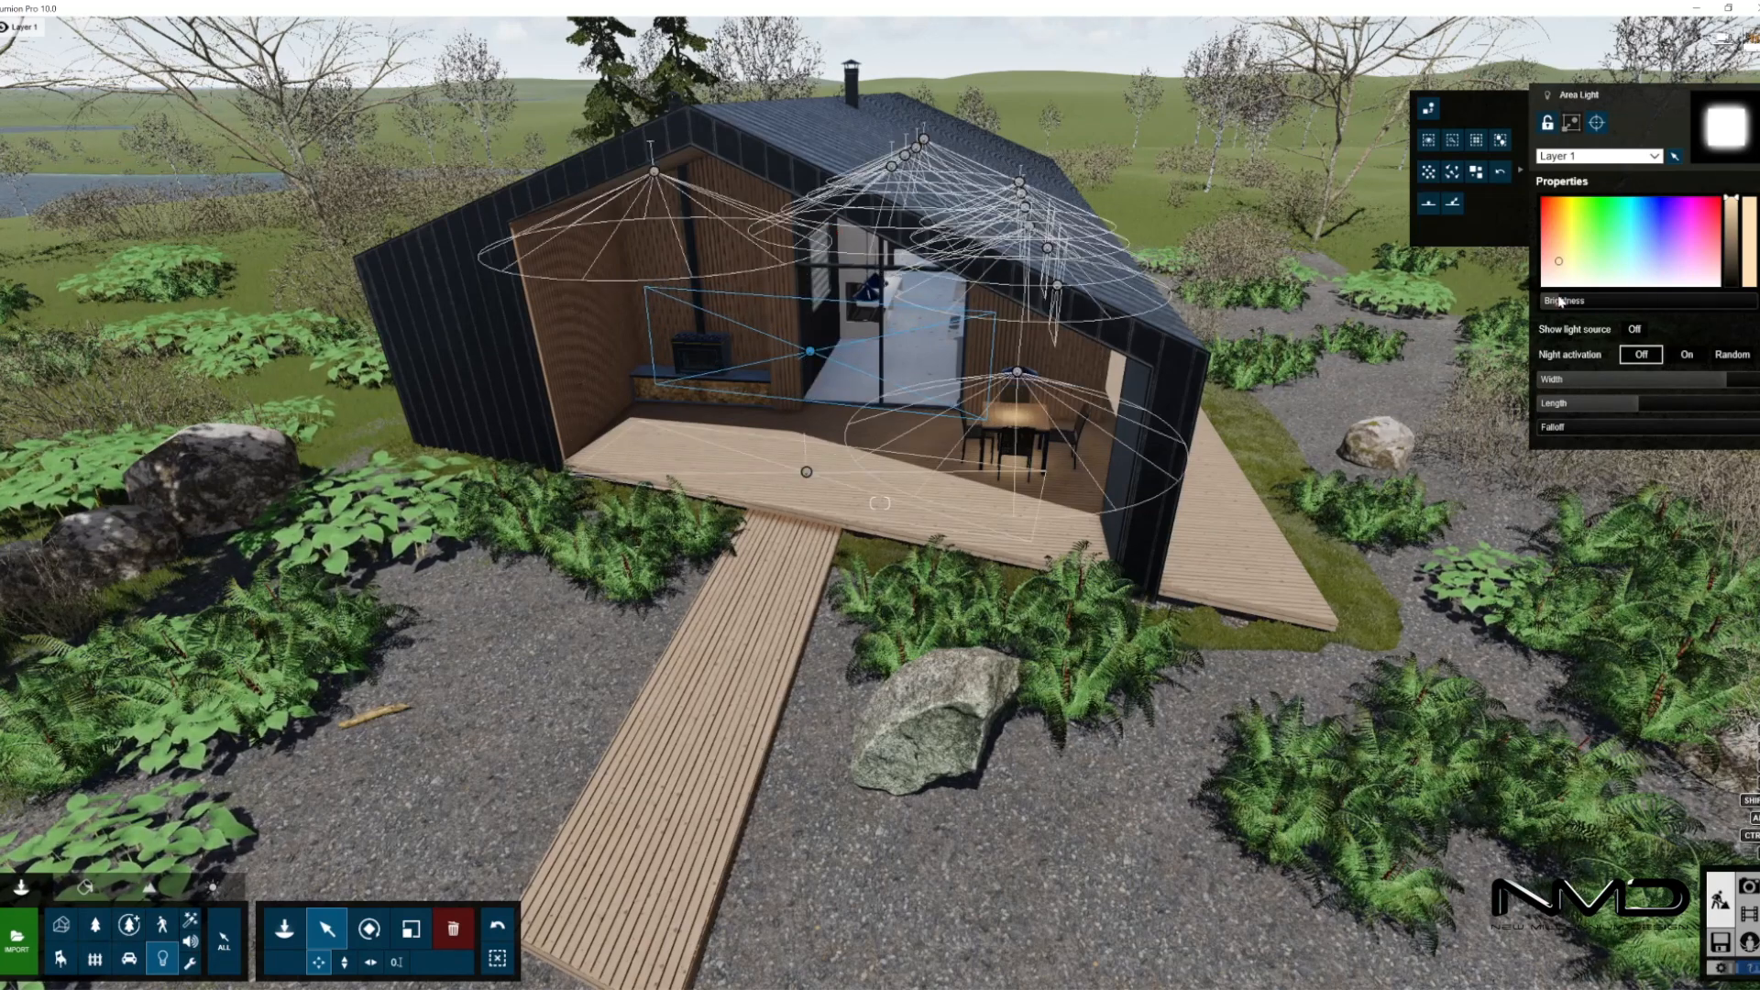
drag(1560, 300, 1568, 302)
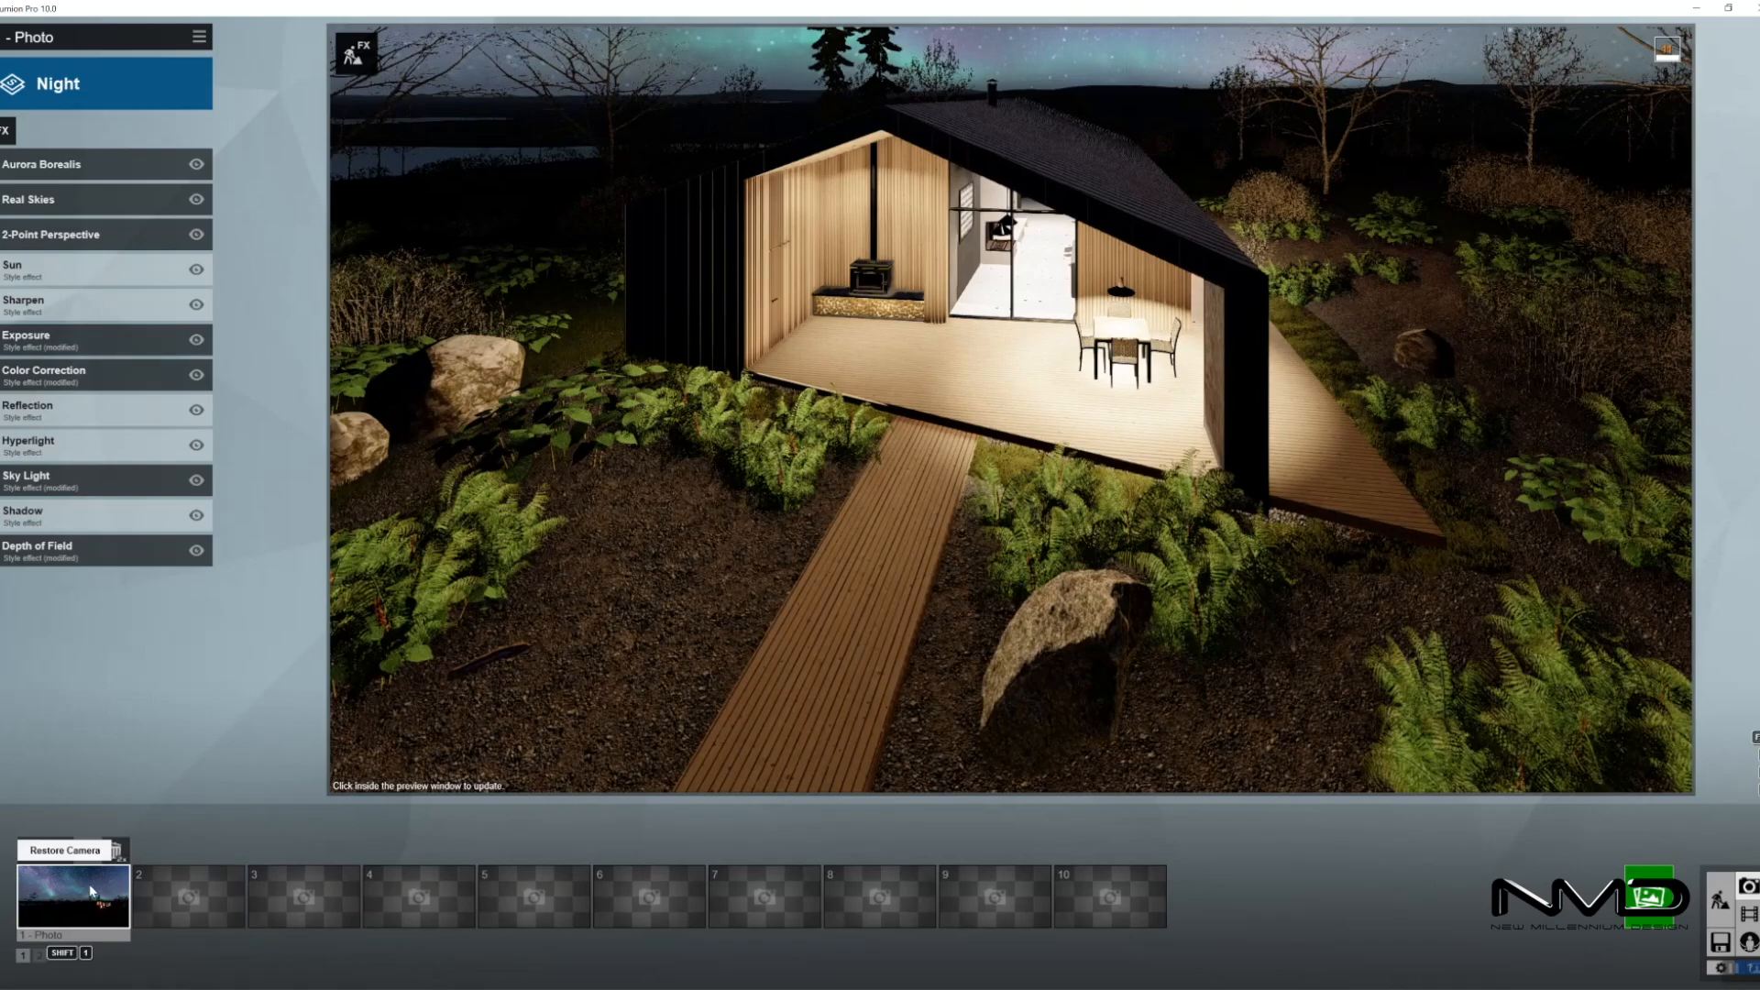
click(92, 891)
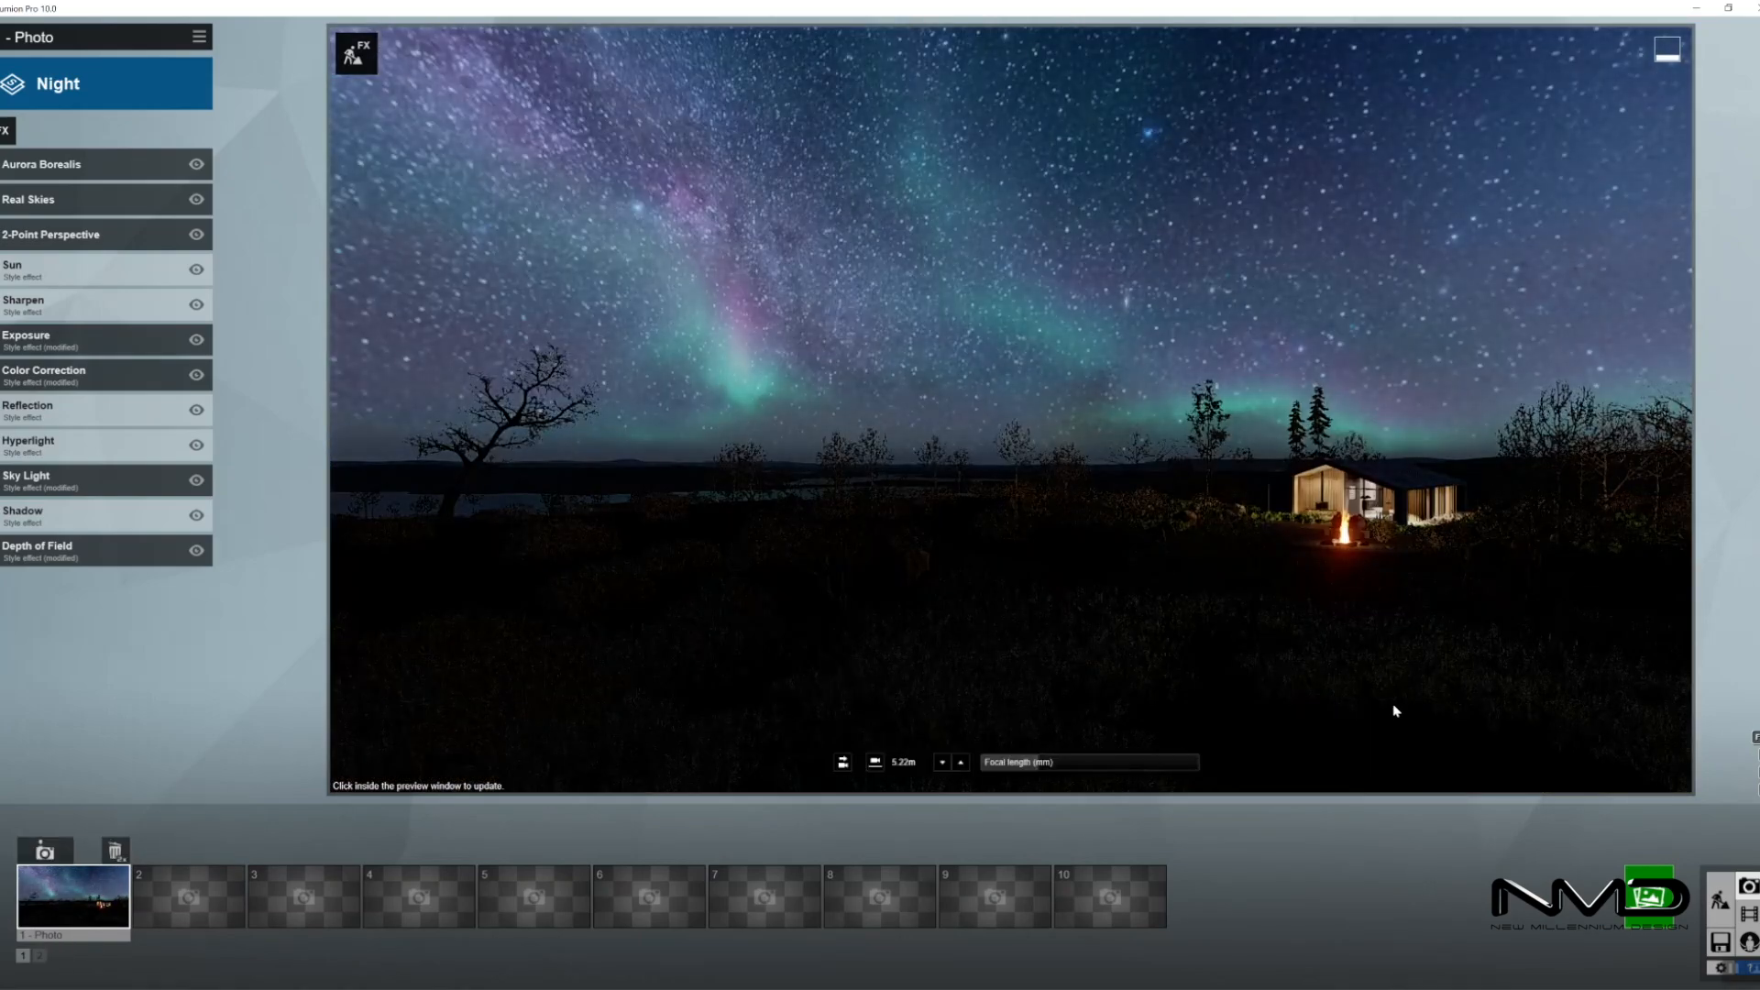
- Refresh the night photo preview and inspect the bungalow and its lights from the build view
click(1553, 669)
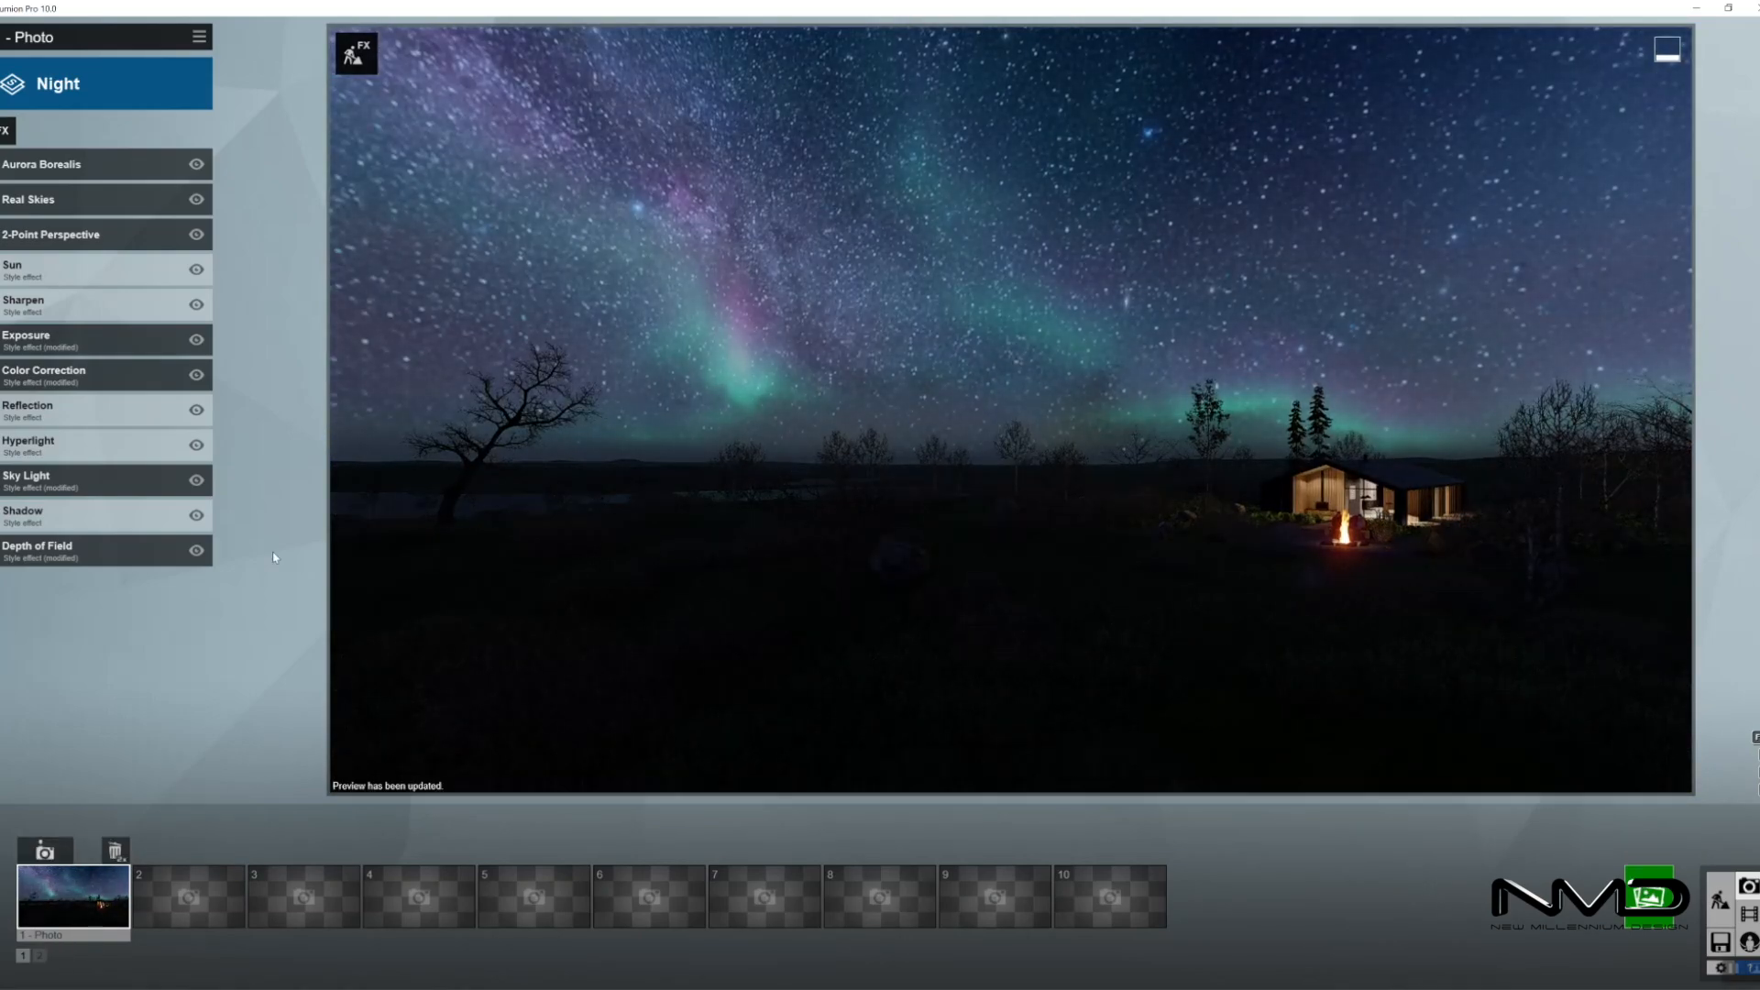
click(1721, 901)
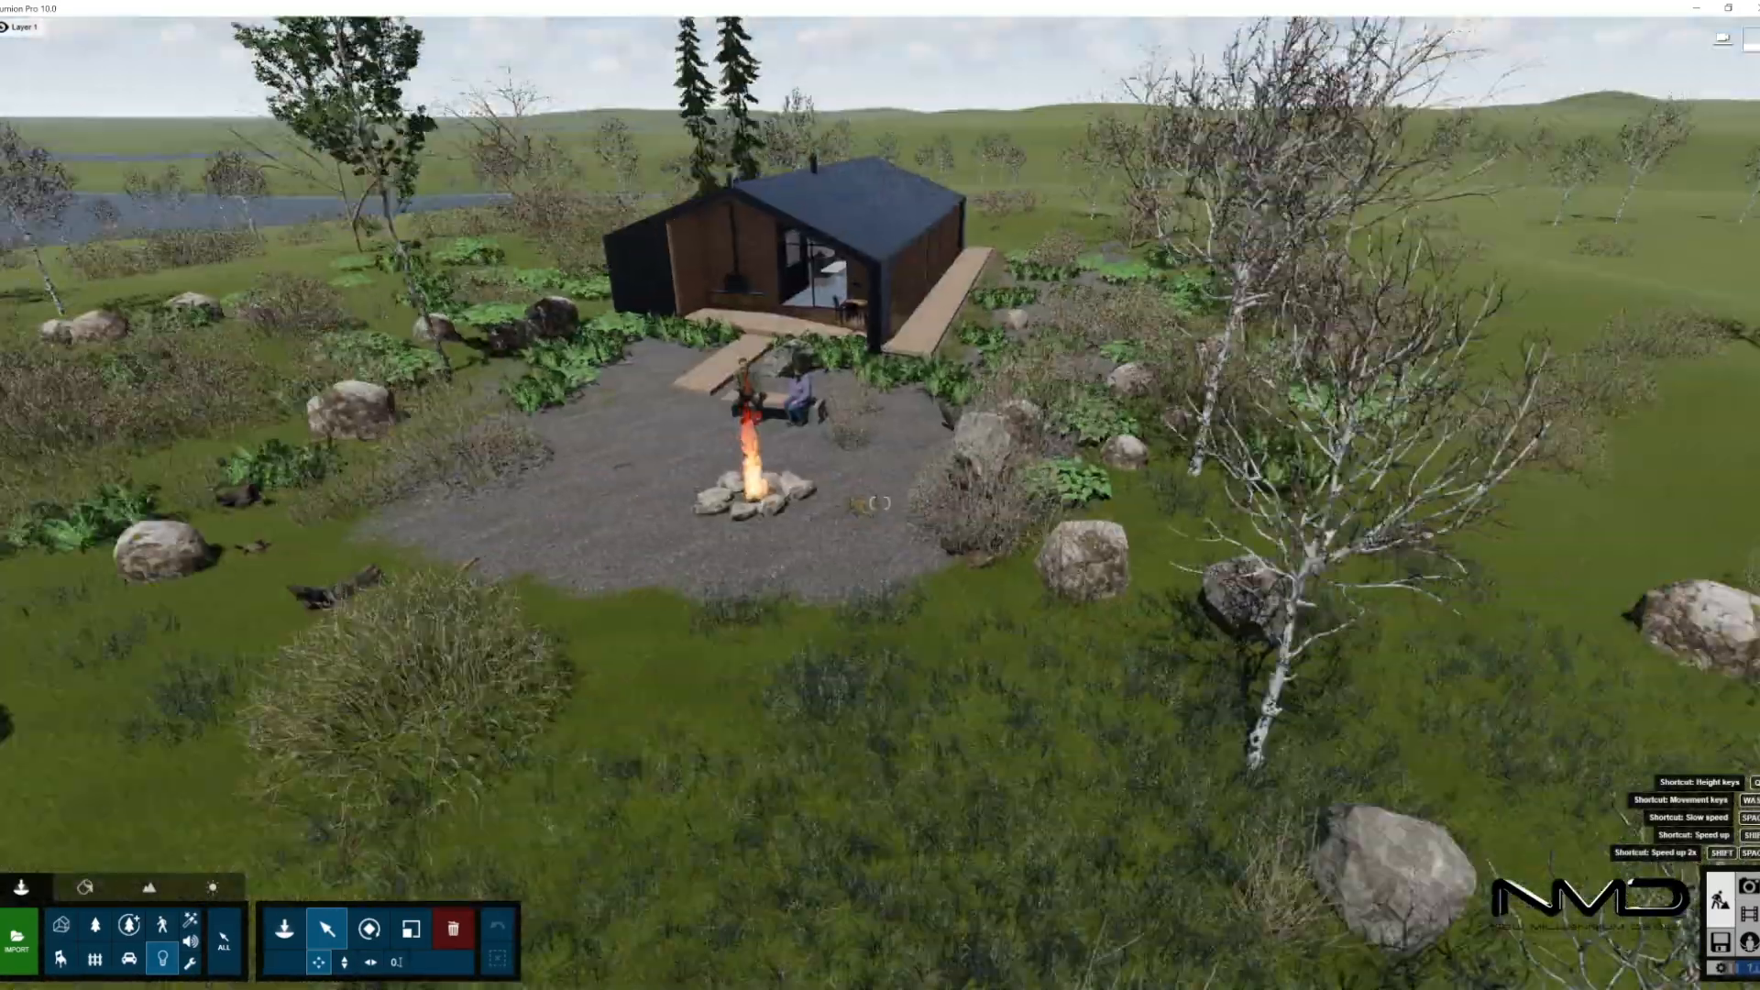
right_drag(880, 504, 733, 404)
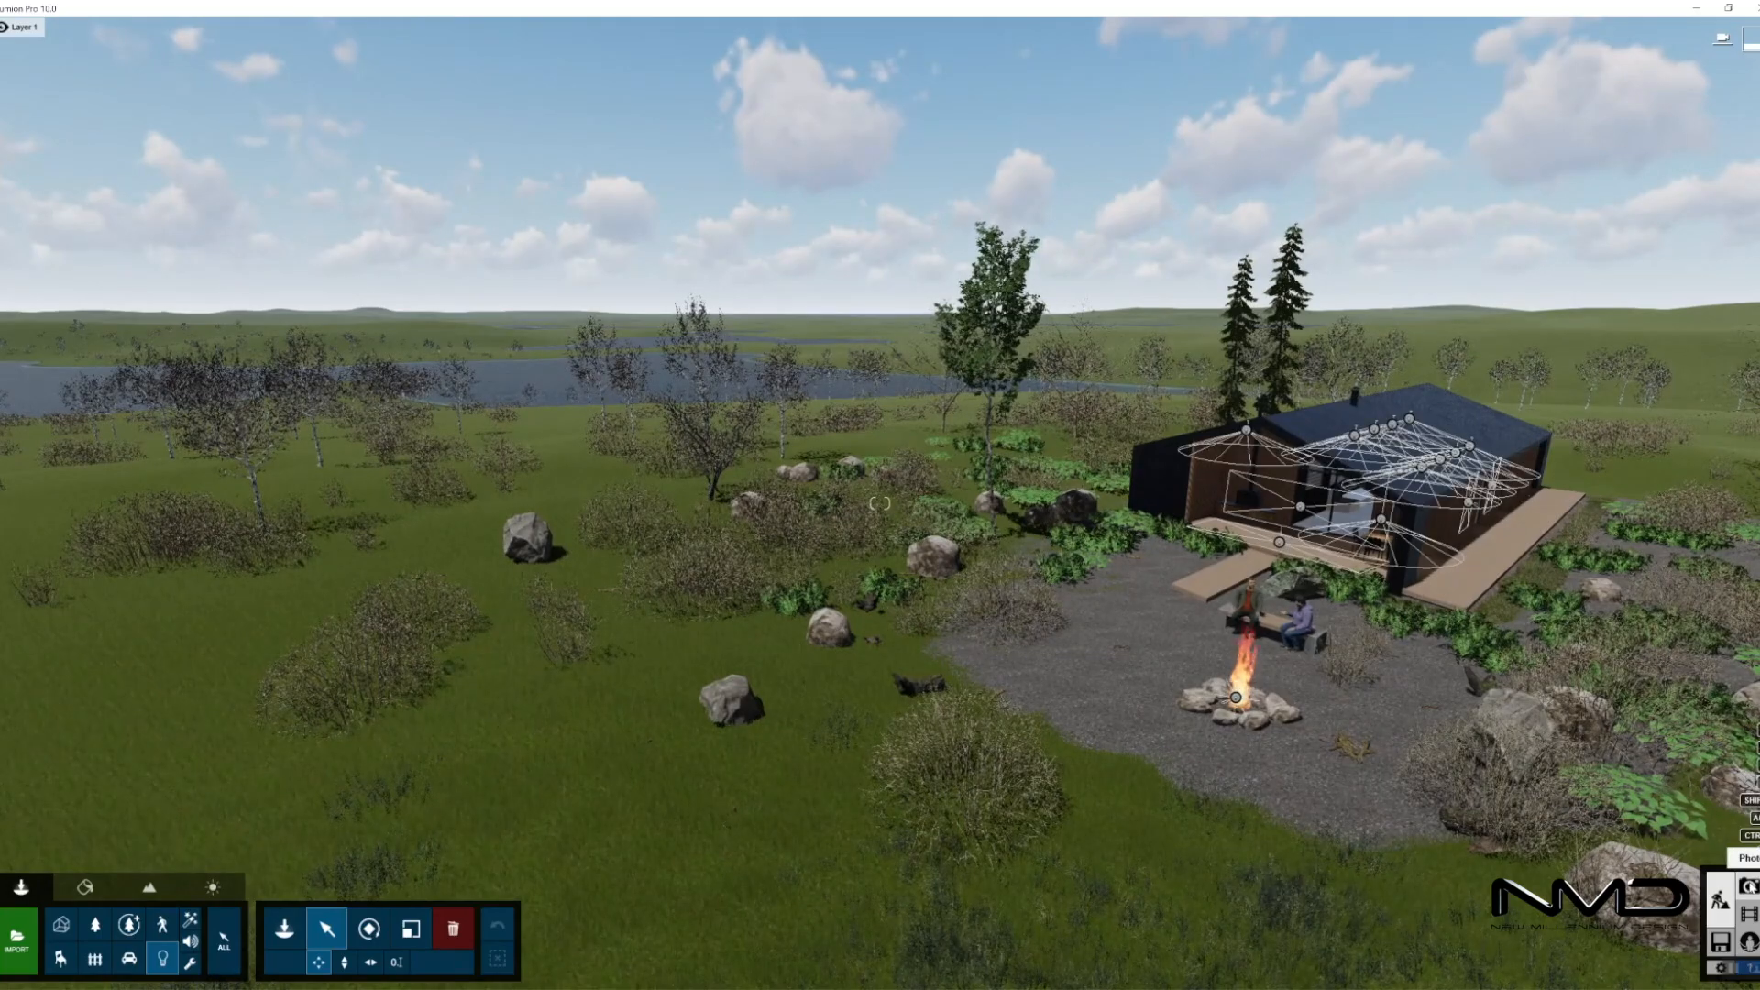
click(1749, 887)
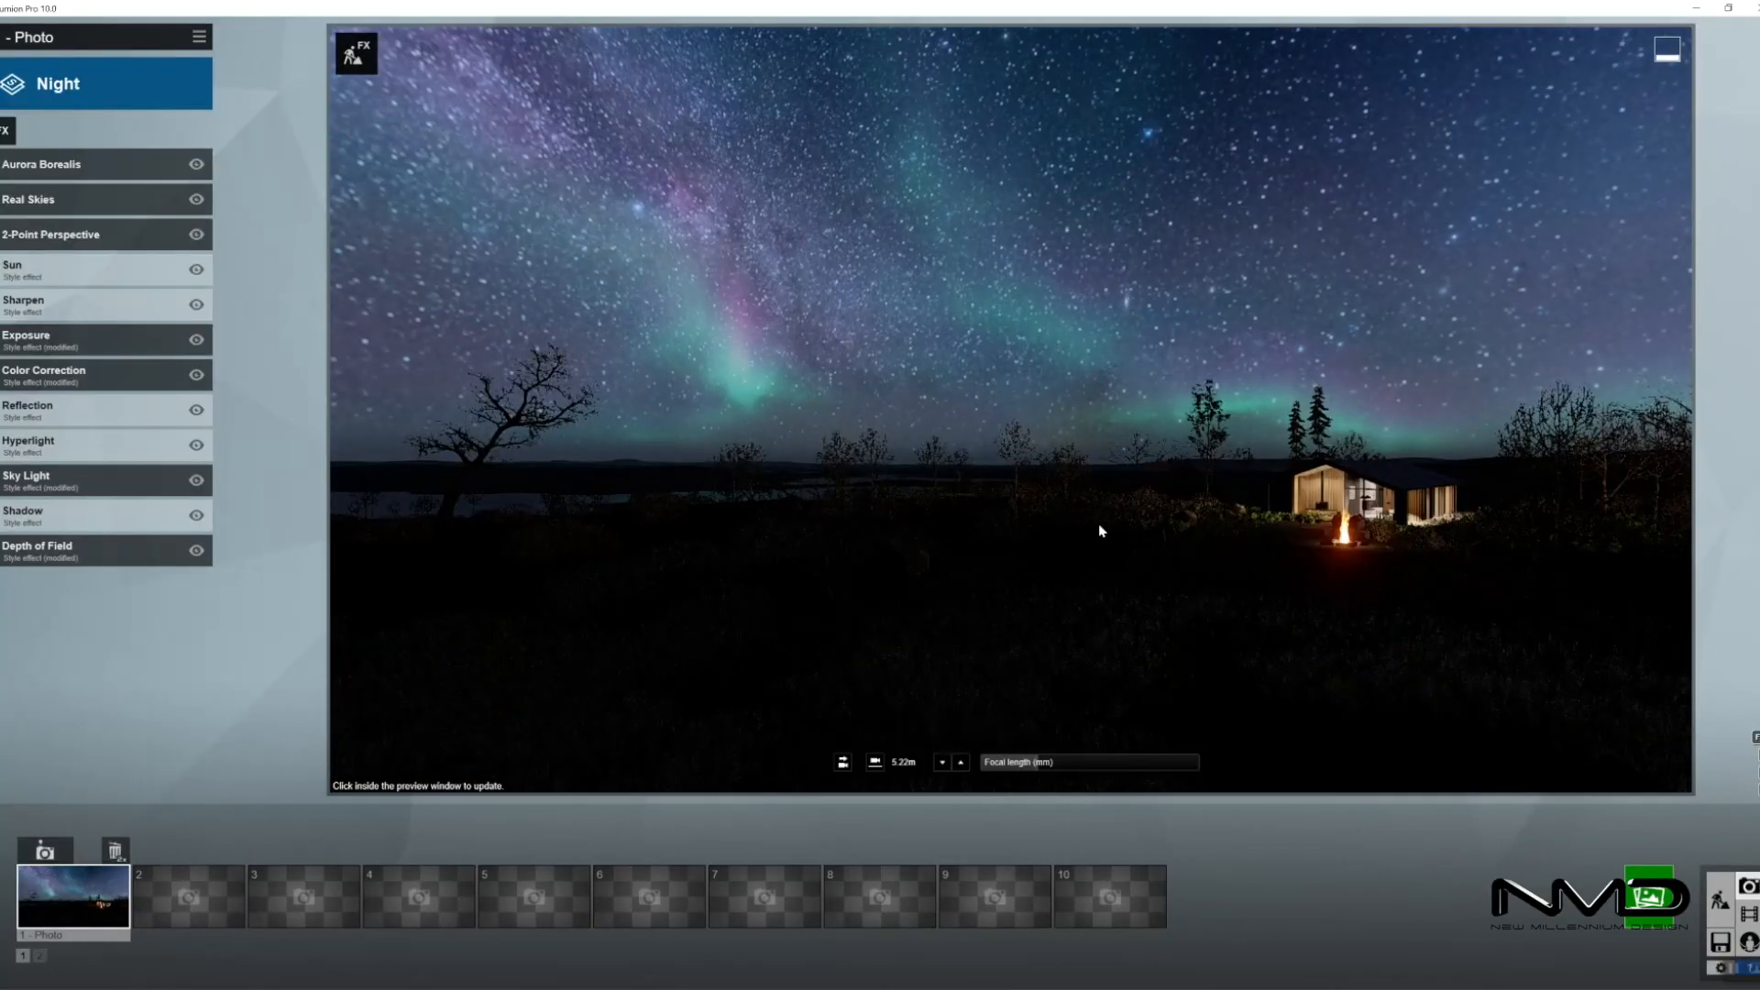
click(1061, 280)
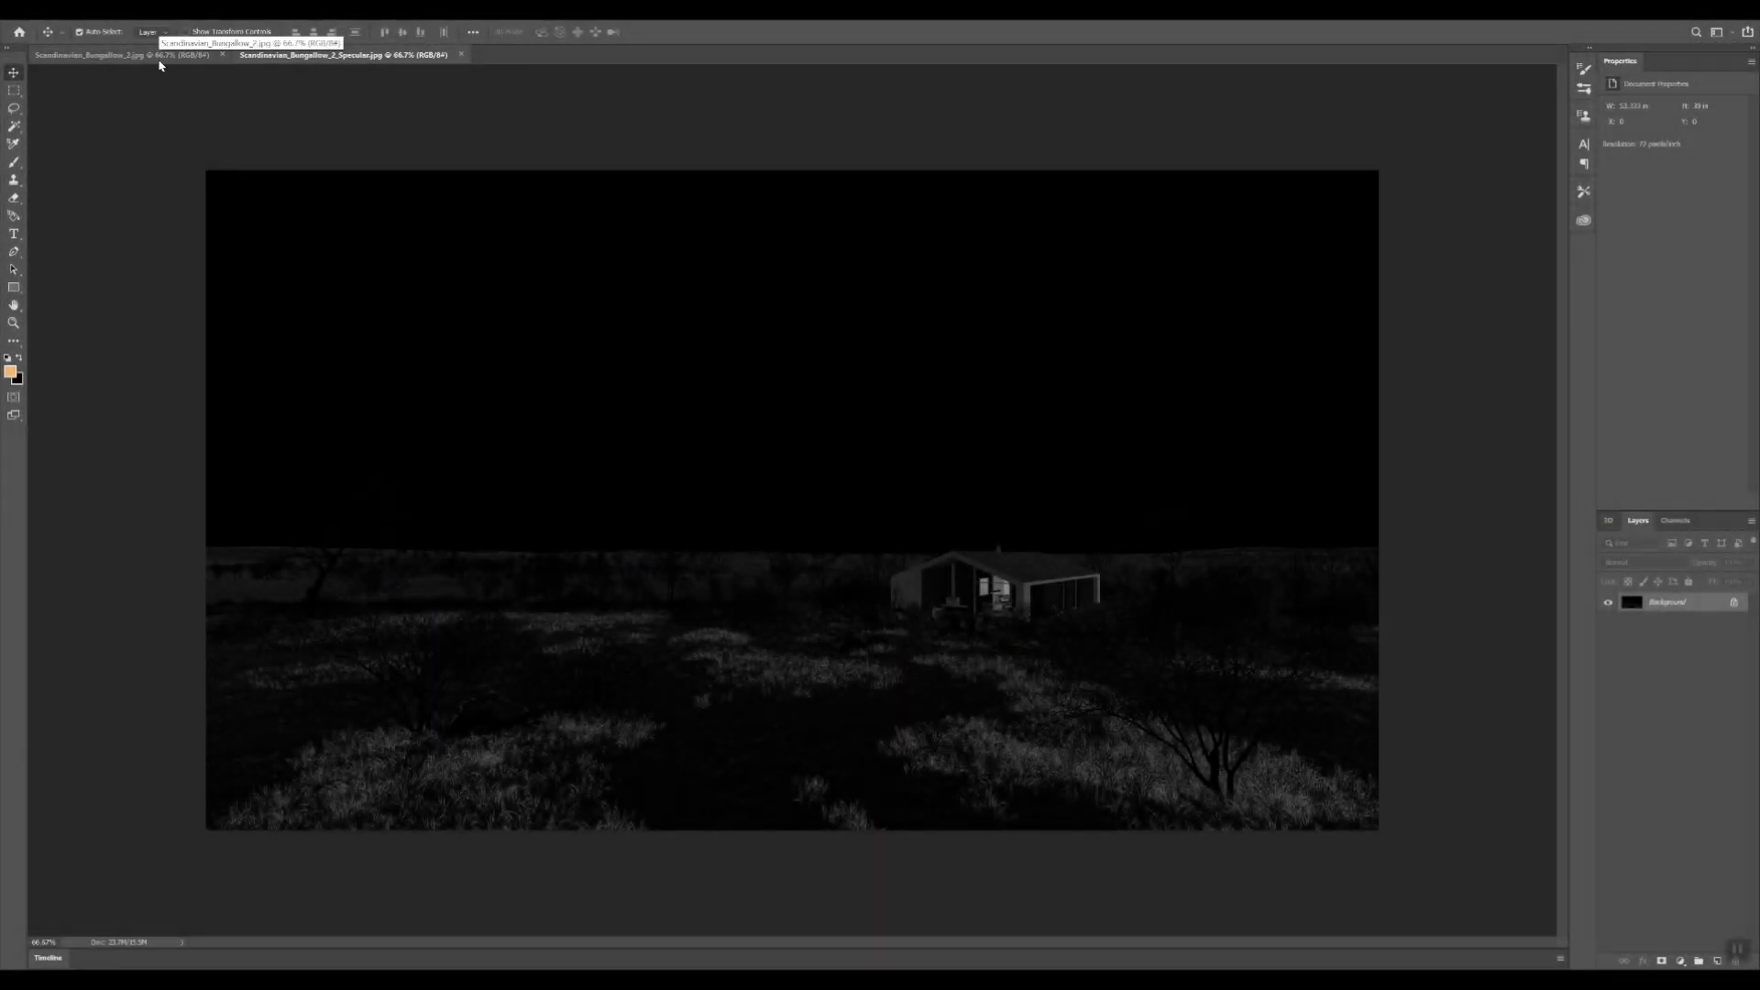
- In Photoshop, place the Specular render over the Scandinavian_Bungallow_2 image, blend it with Screen mode and lower its opacity
drag(610, 378, 1068, 550)
click(1641, 562)
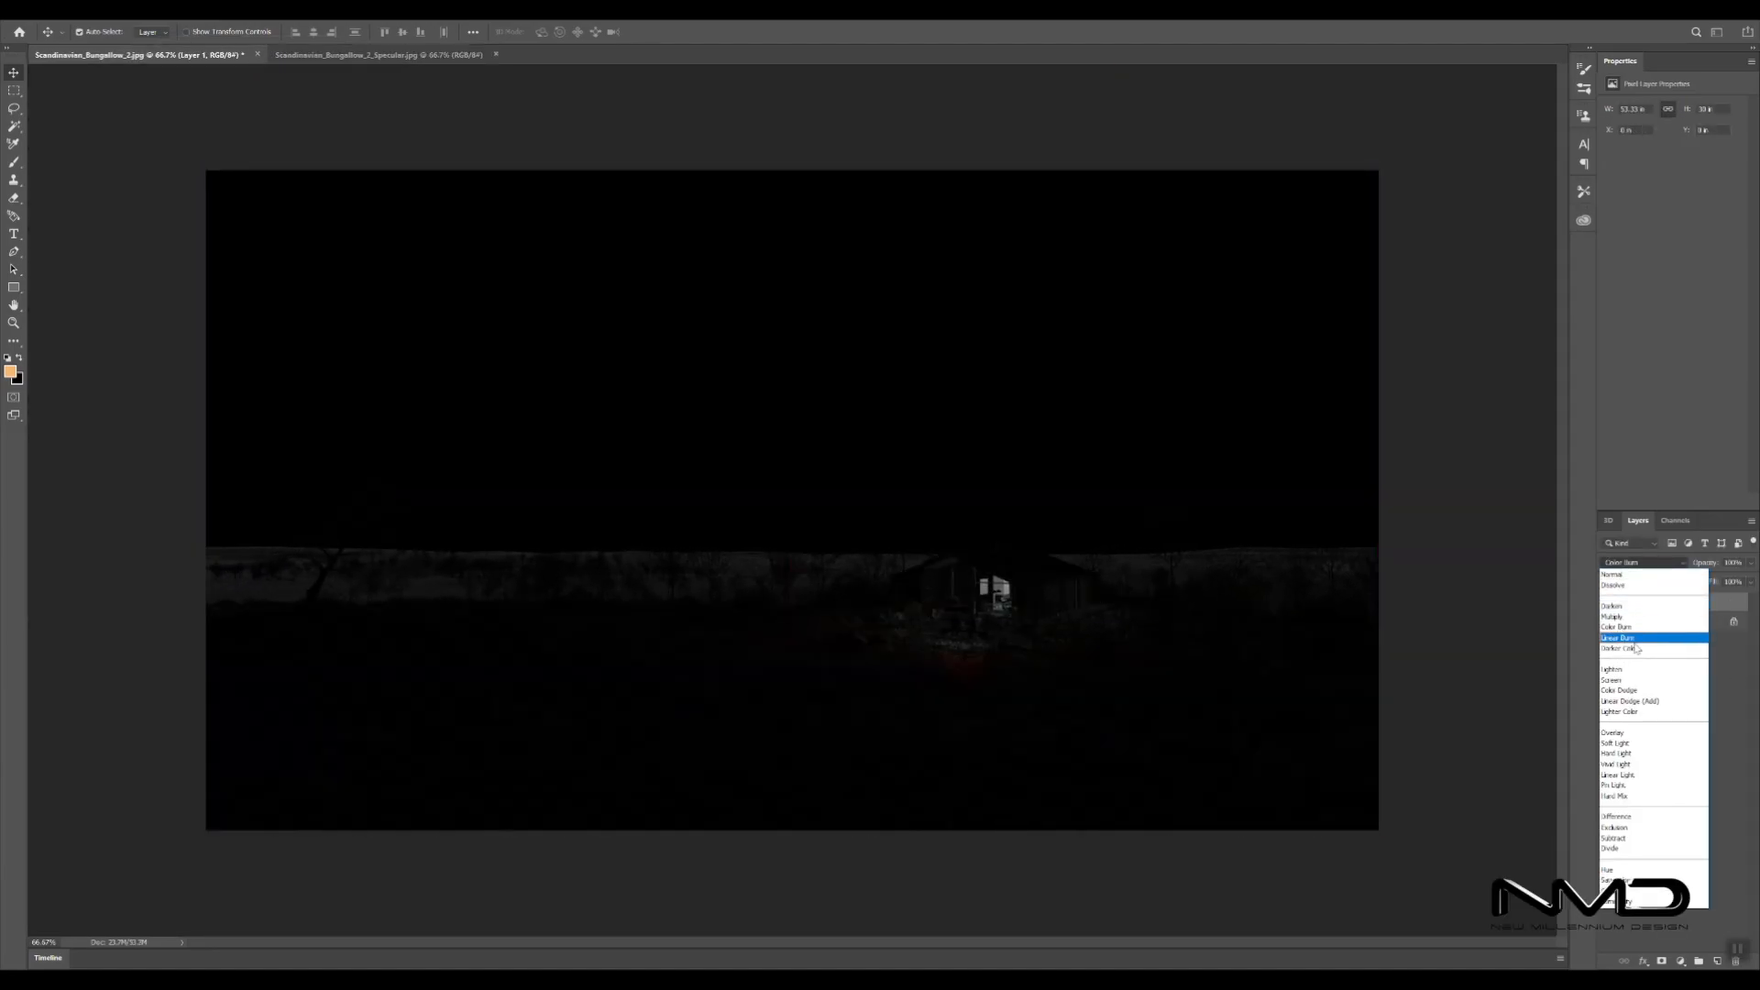
click(1641, 636)
drag(1751, 581, 1715, 582)
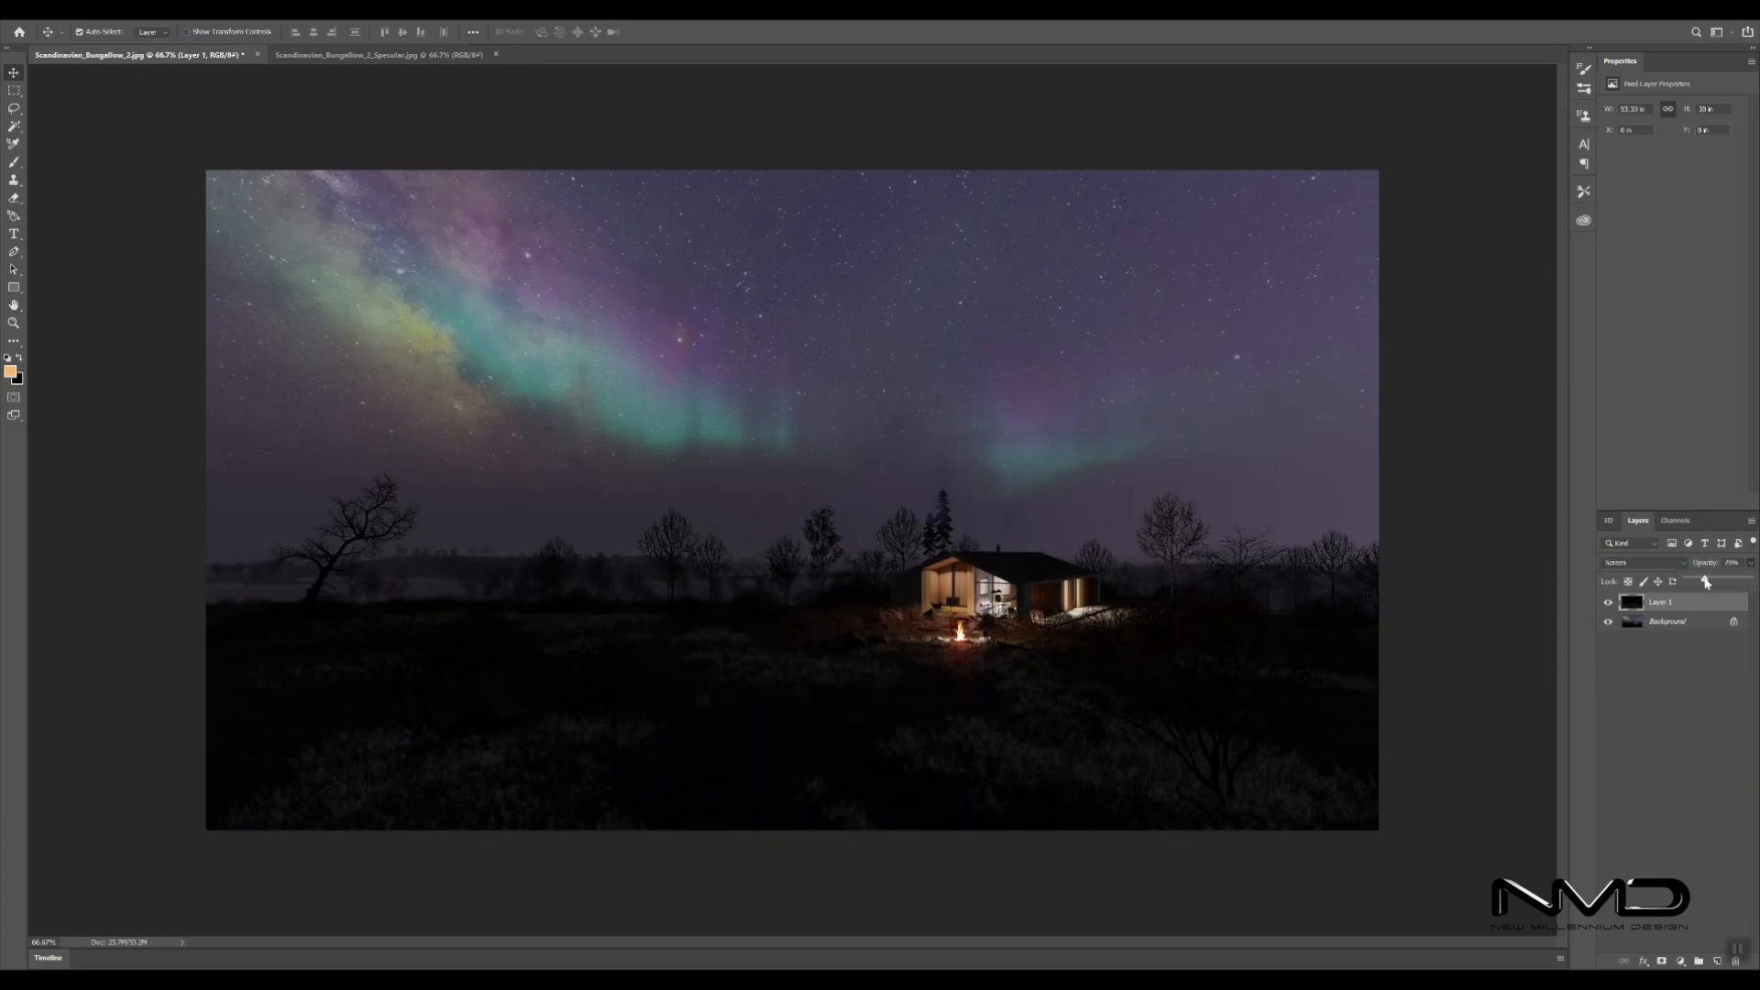
- Flatten the blended render and duplicate the resulting Background layer
right_click(1680, 632)
click(1682, 737)
drag(1696, 607, 1717, 960)
- In Camera Raw, set the copy to Exposure +0.25, Contrast -7, Highlights -43, Shadows +9, Clarity +32, Vibrance +4 and Saturation -3
click(209, 9)
click(242, 85)
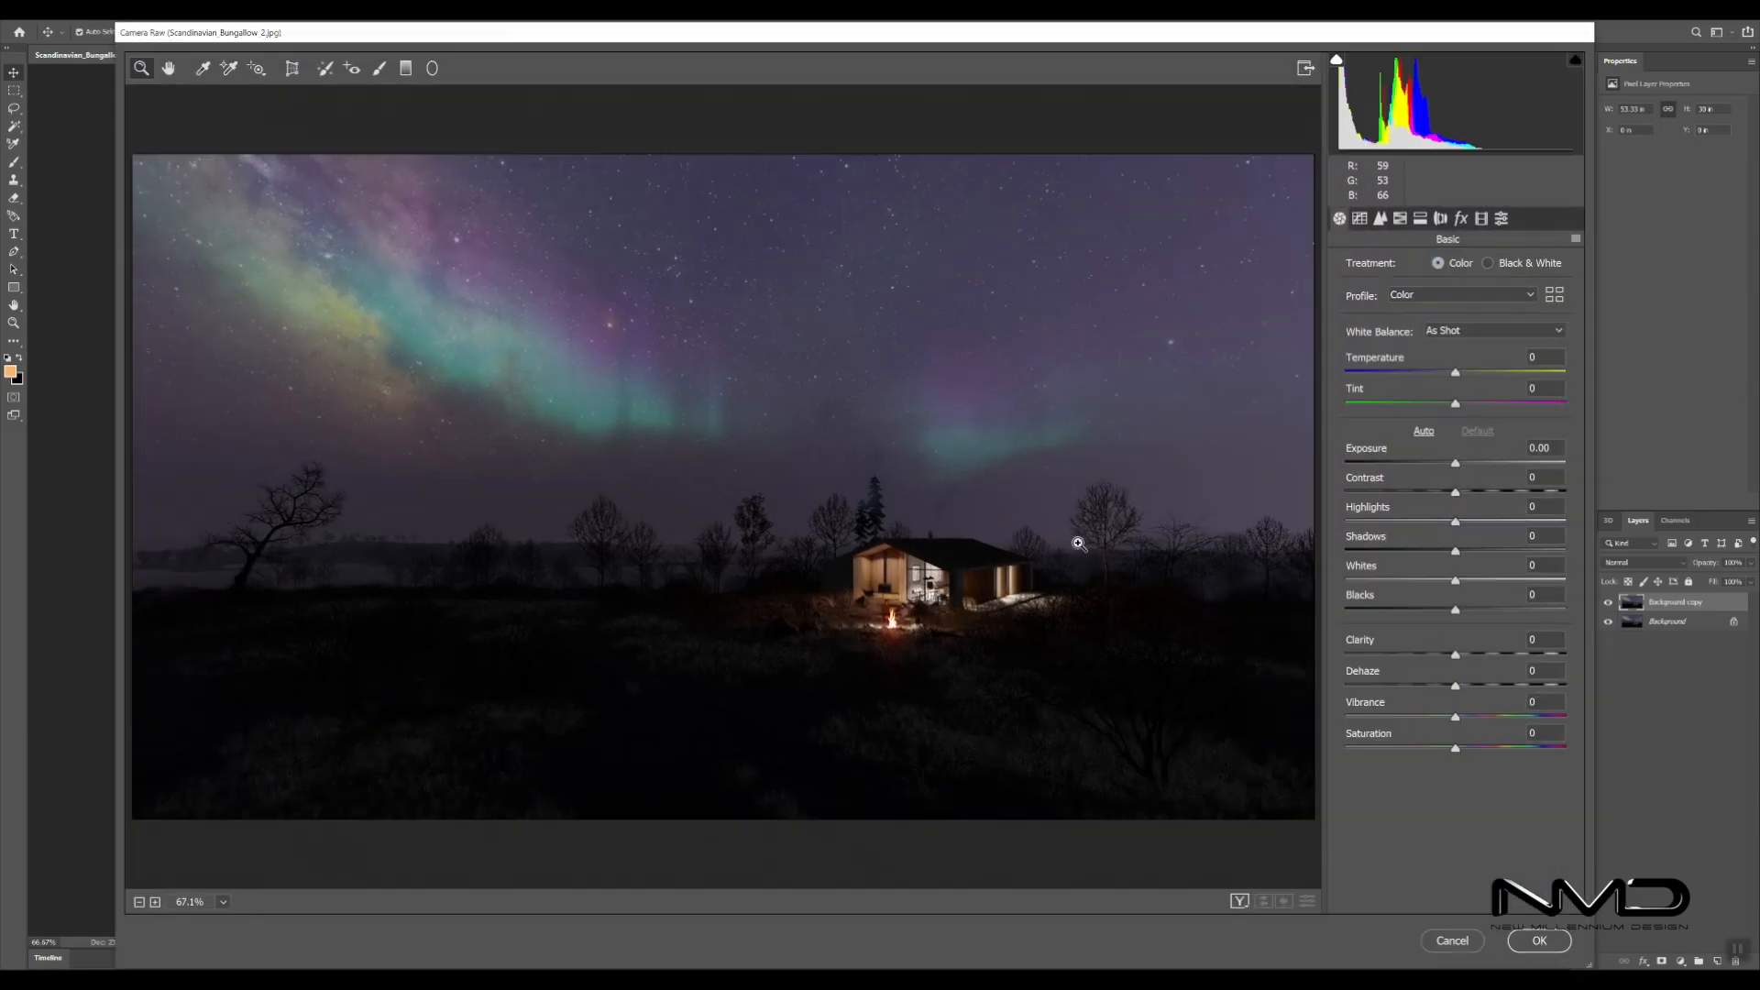
mouse_move(1456, 655)
mouse_down()
mouse_move(1482, 659)
mouse_move(1464, 684)
mouse_up()
drag(1456, 748, 1461, 717)
drag(1456, 551, 1492, 581)
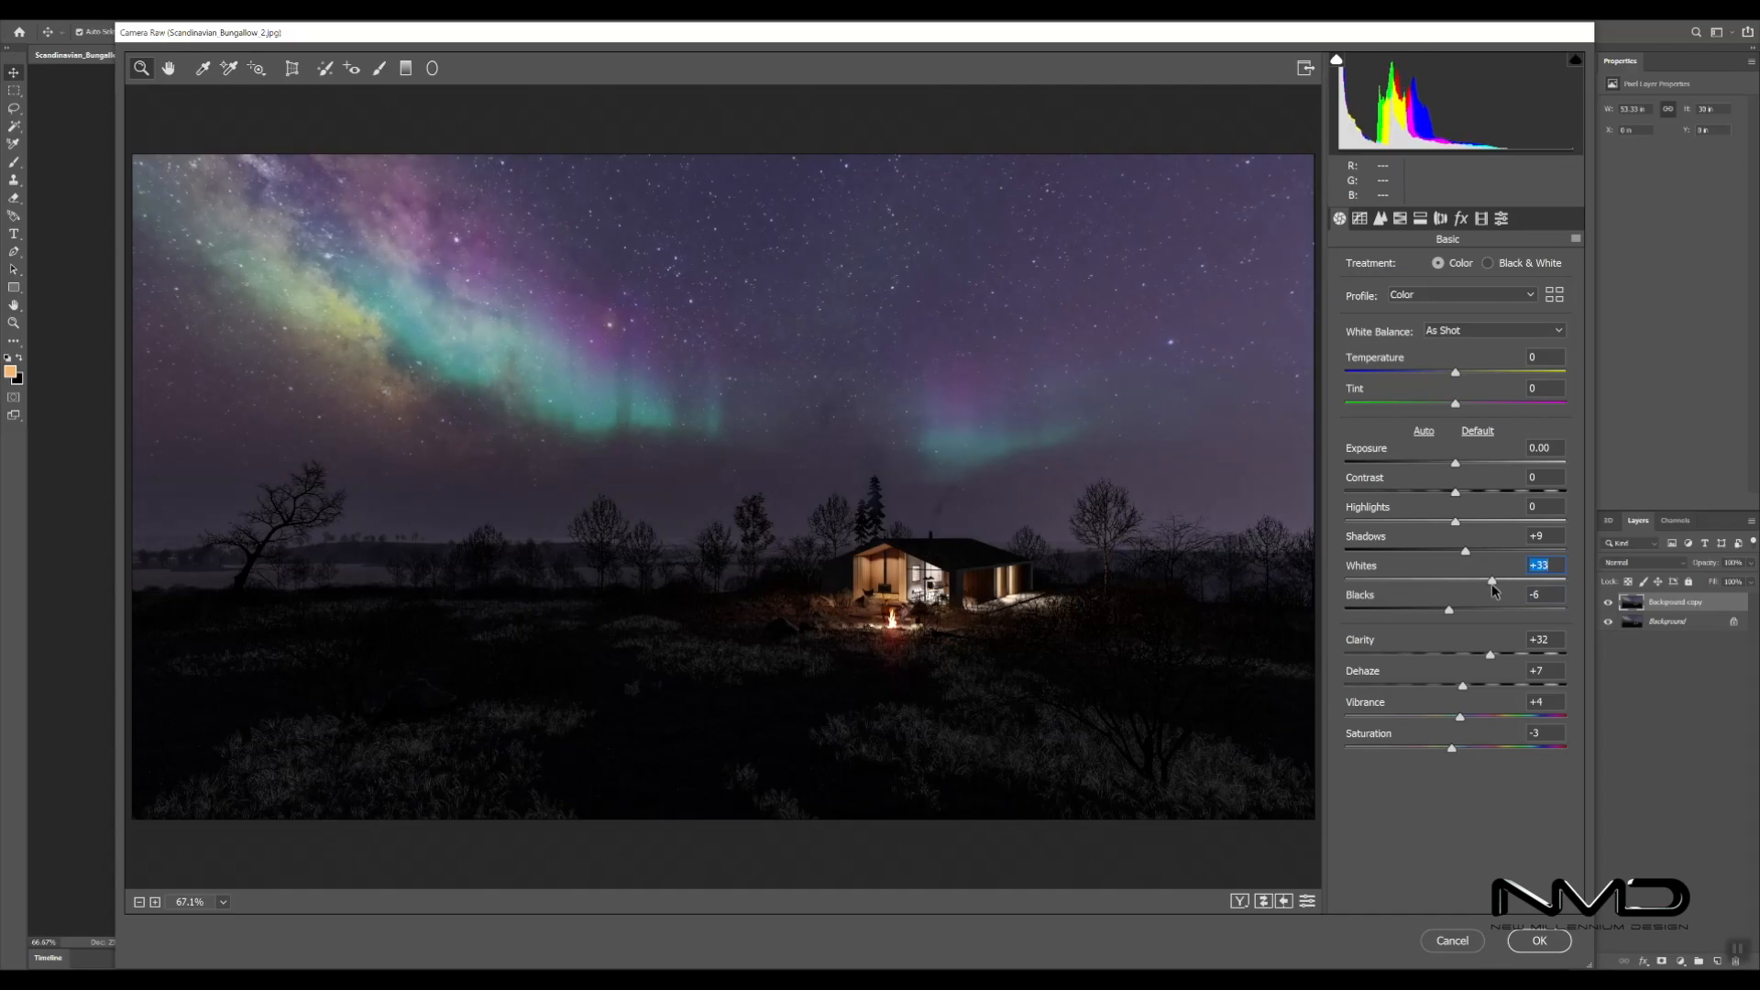
drag(1456, 521, 1462, 464)
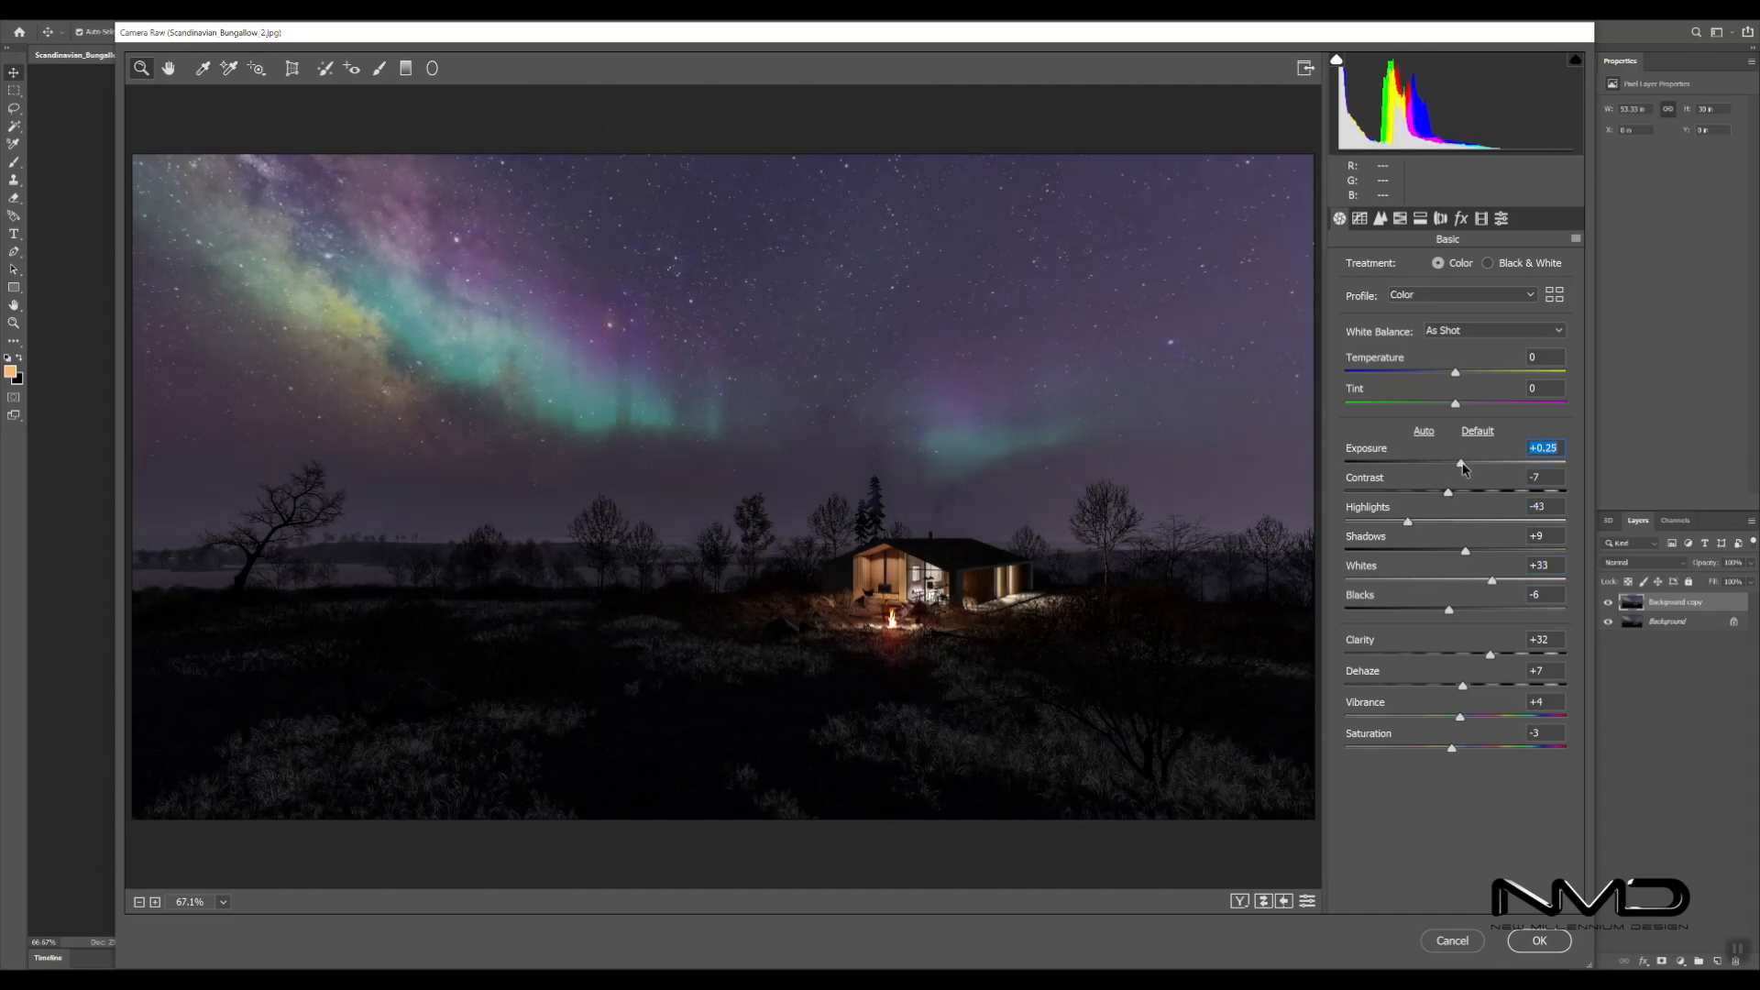
- Refine the Camera Raw grade to Whites +39, Blacks -22, Dehaze +10 and Temperature -4, and apply it
mouse_move(1493, 581)
mouse_down()
mouse_move(1510, 583)
mouse_move(1430, 612)
mouse_move(1500, 583)
mouse_up()
drag(1464, 686, 1469, 689)
drag(1457, 373, 1452, 376)
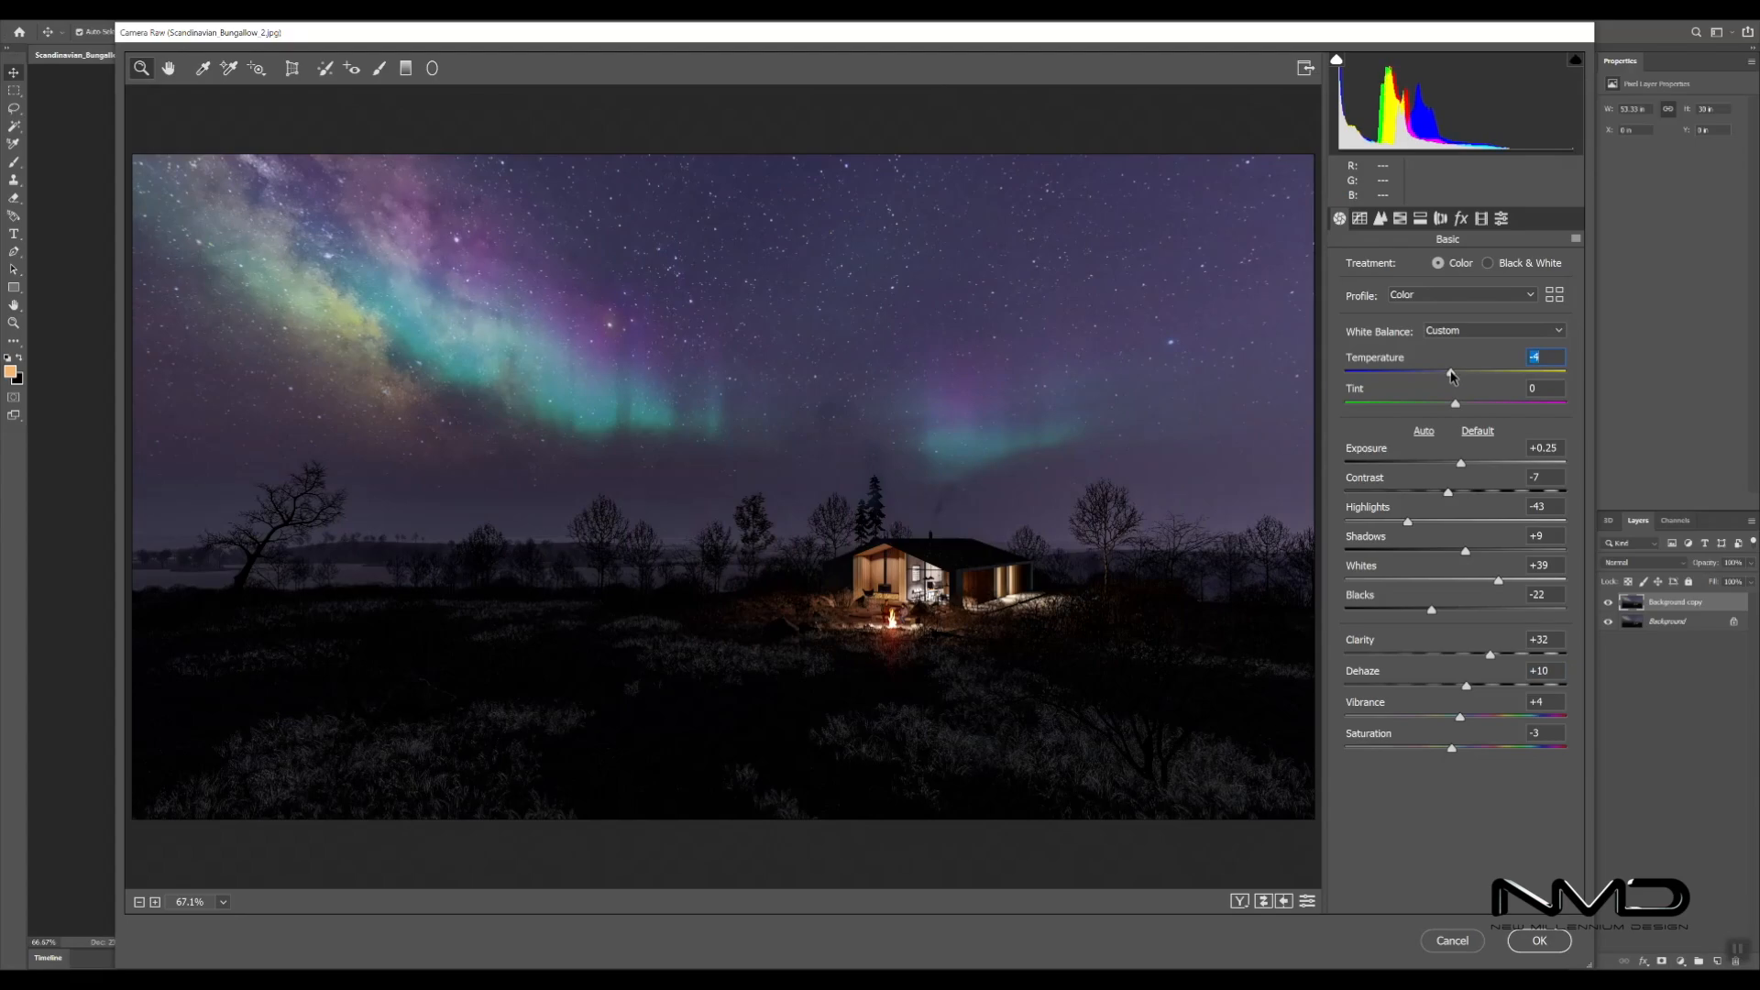
click(1540, 940)
- Compare the graded copy with the original, and add a Selective Color adjustment giving the Reds less cyan and more yellow and black
click(1609, 603)
click(1608, 602)
click(1608, 603)
click(1609, 602)
click(1681, 961)
click(1664, 960)
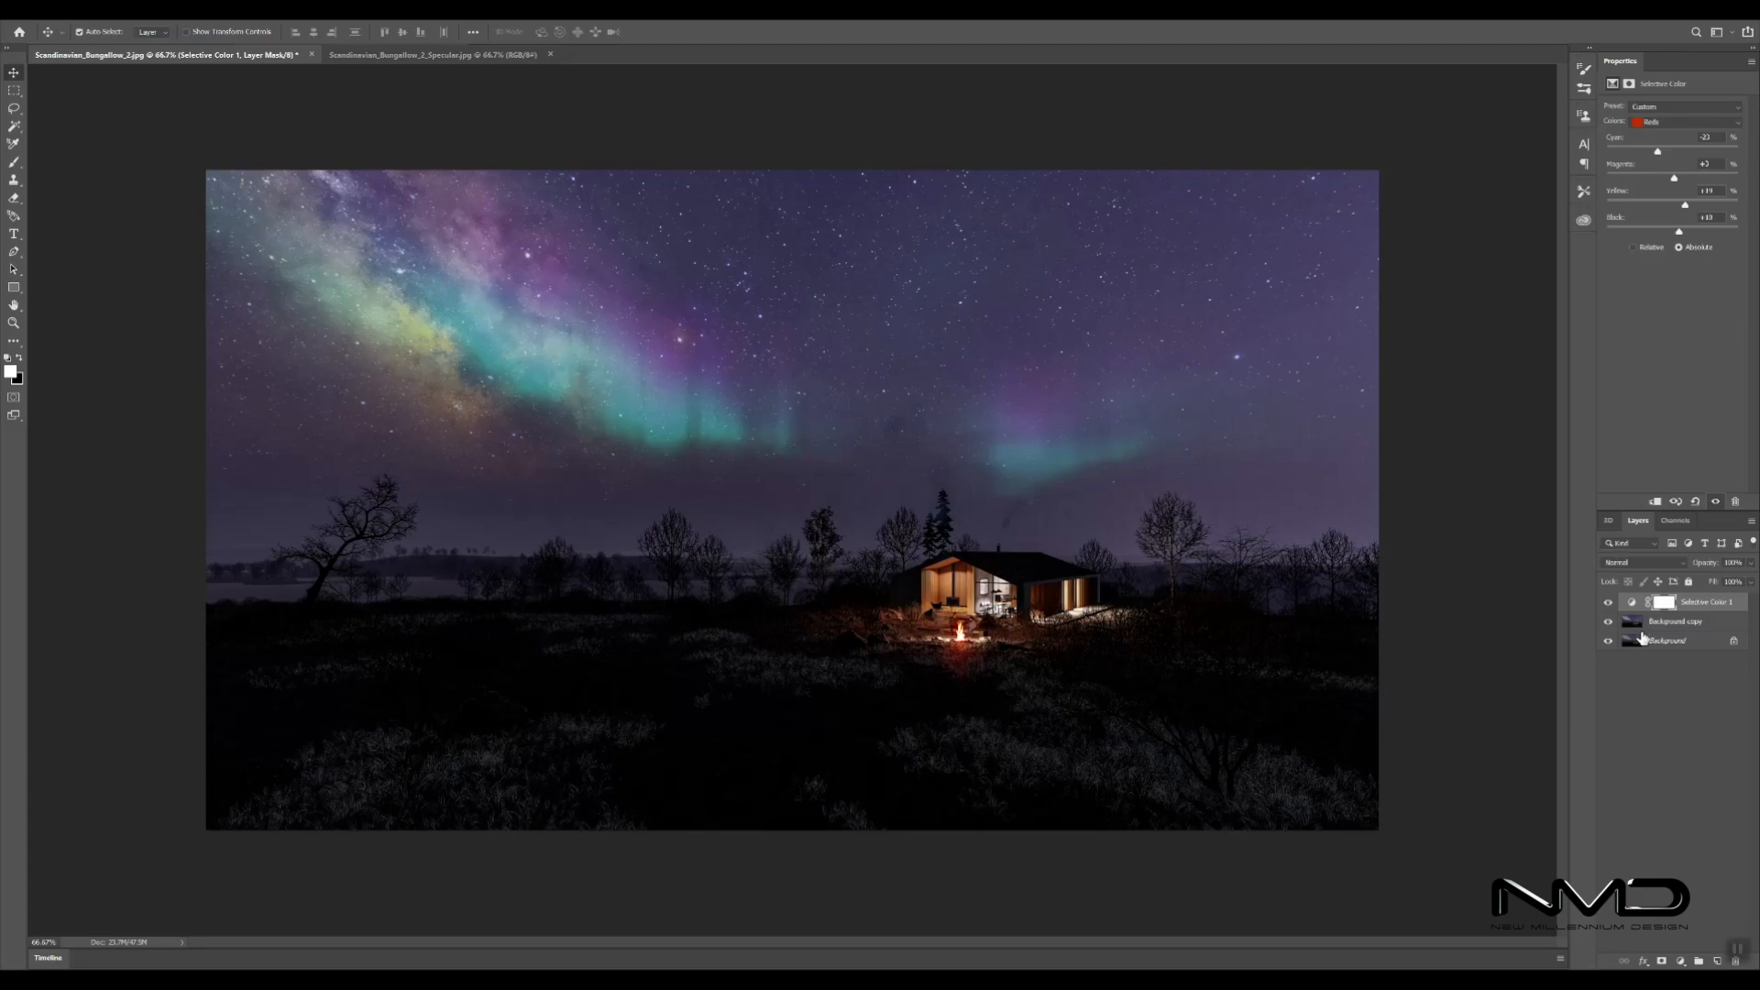
- Add a second Selective Color adjustment above the Background copy, setting Blues to cyan +32 and magenta +13 with less yellow and more black
click(1670, 627)
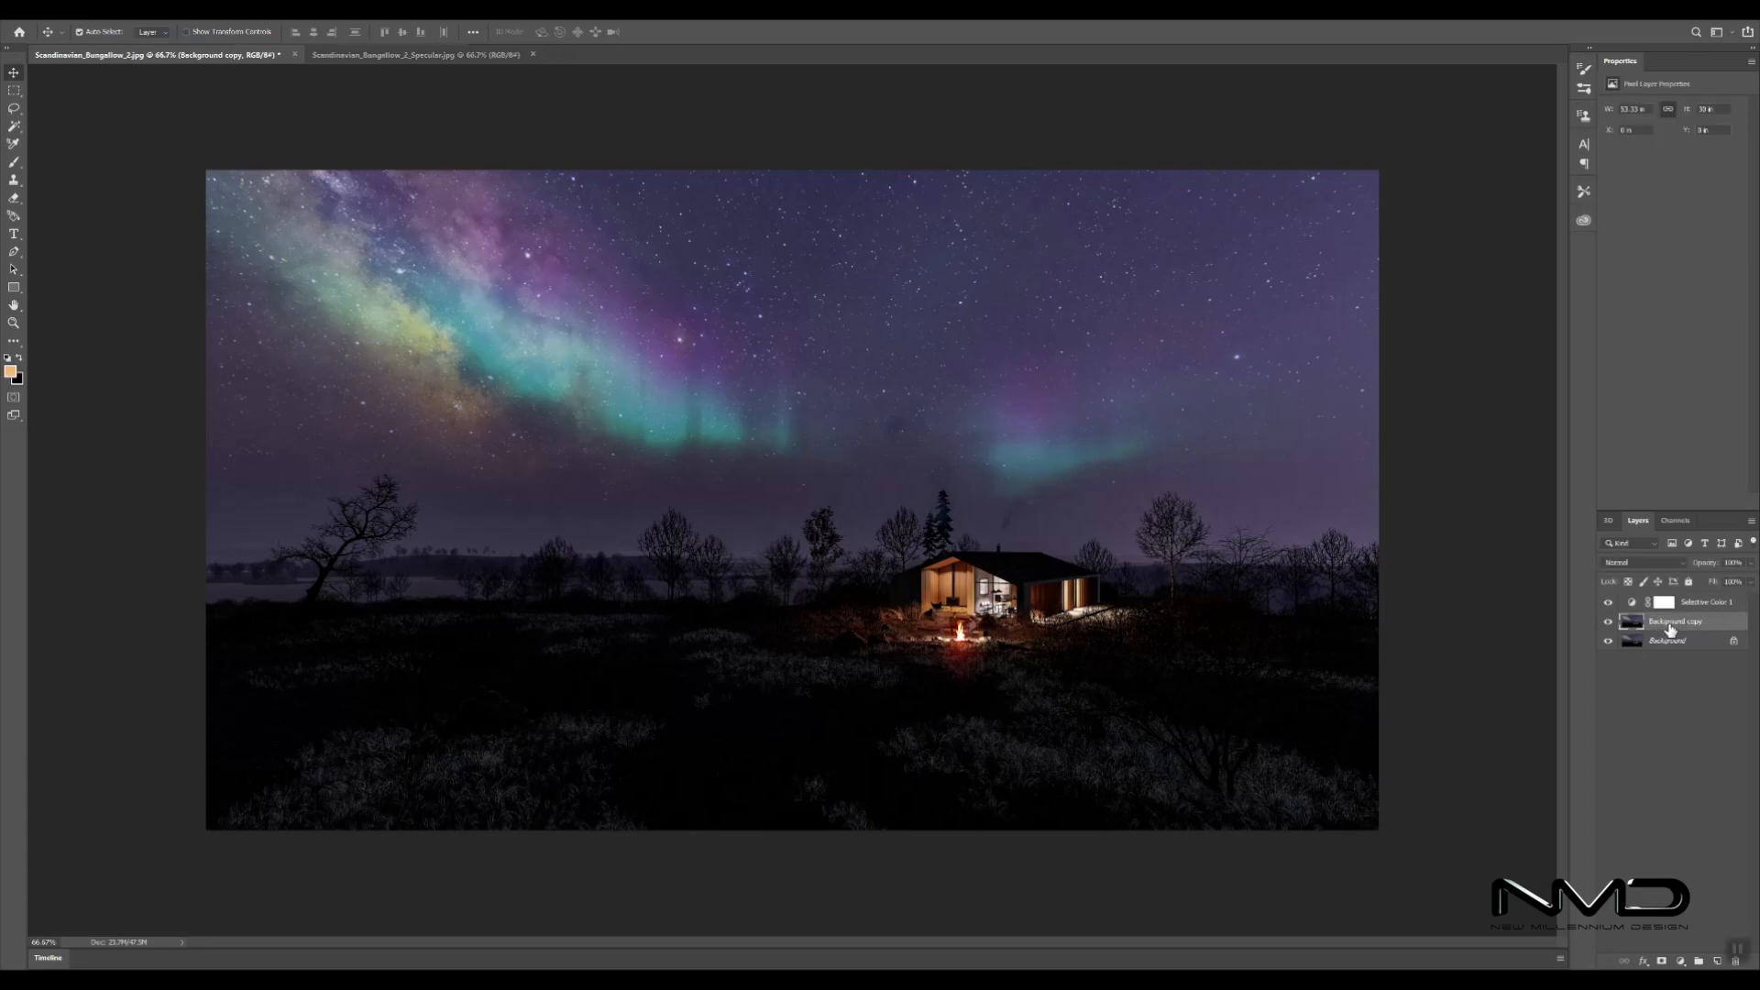
click(1682, 963)
click(1678, 954)
click(1685, 122)
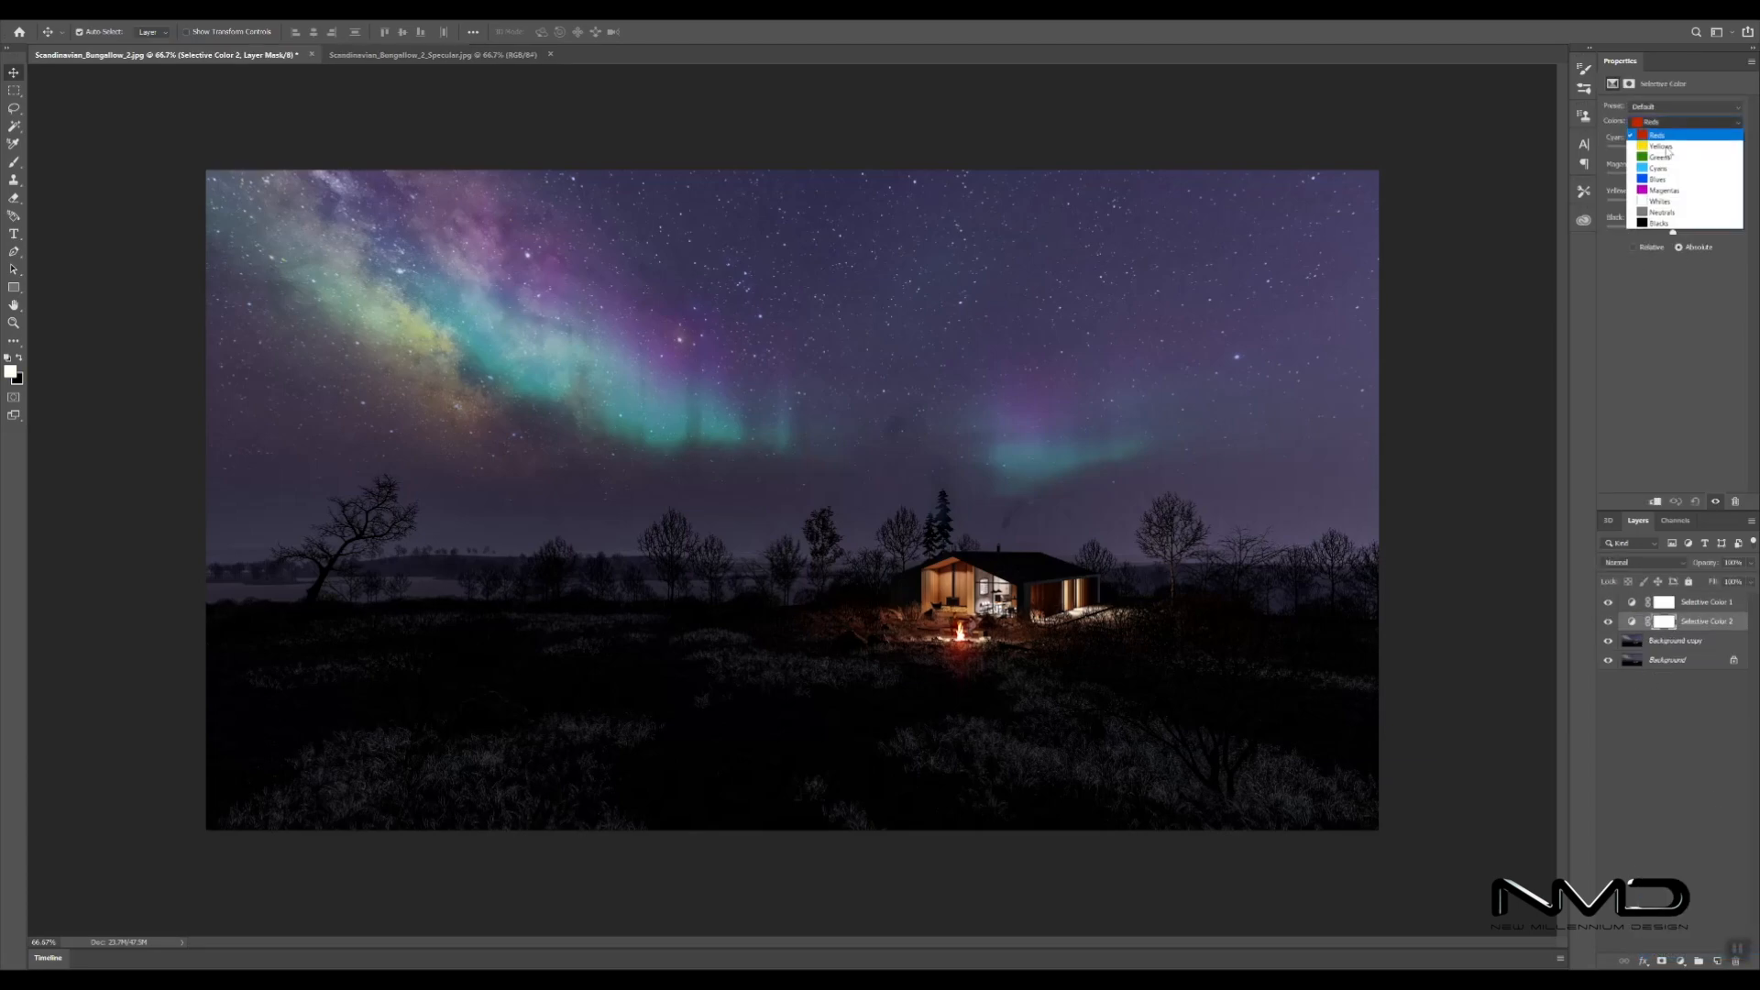
click(1664, 180)
mouse_move(1673, 152)
mouse_down()
mouse_move(1696, 156)
mouse_move(1686, 180)
mouse_up()
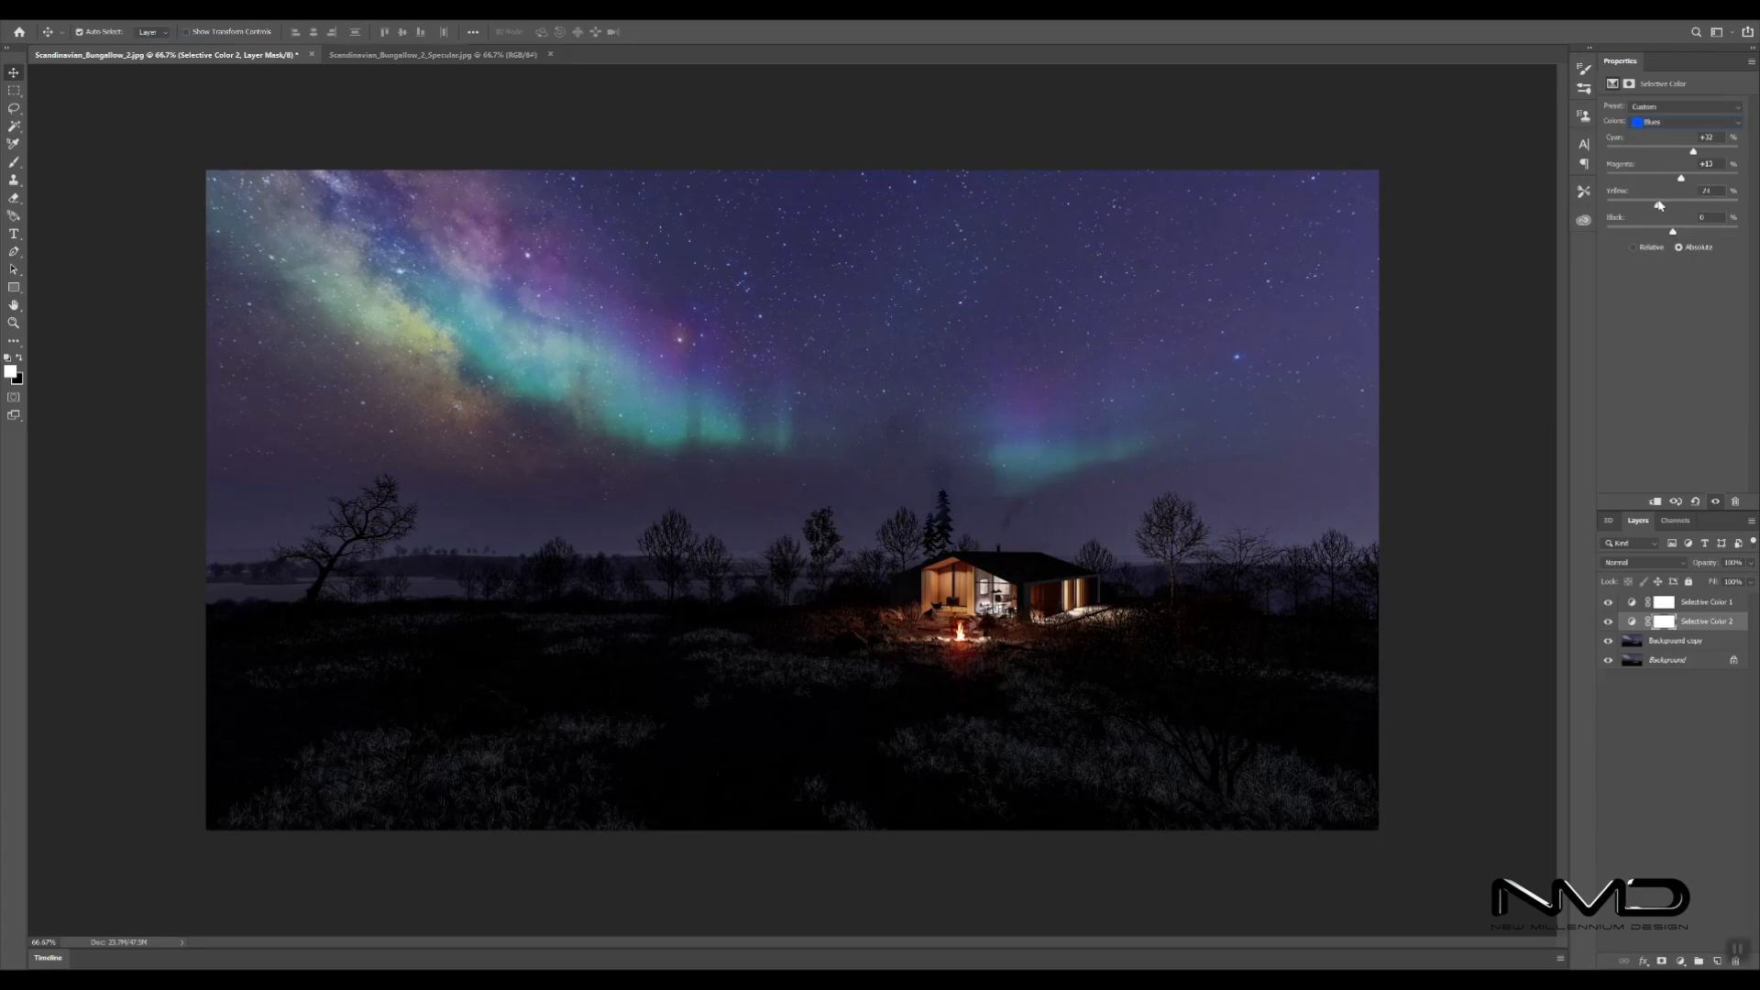
drag(1673, 232, 1683, 233)
- Group the Selective Color 1 adjustment together with the Background copy layer
click(1751, 563)
click(1752, 566)
click(1705, 605)
right_click(1689, 642)
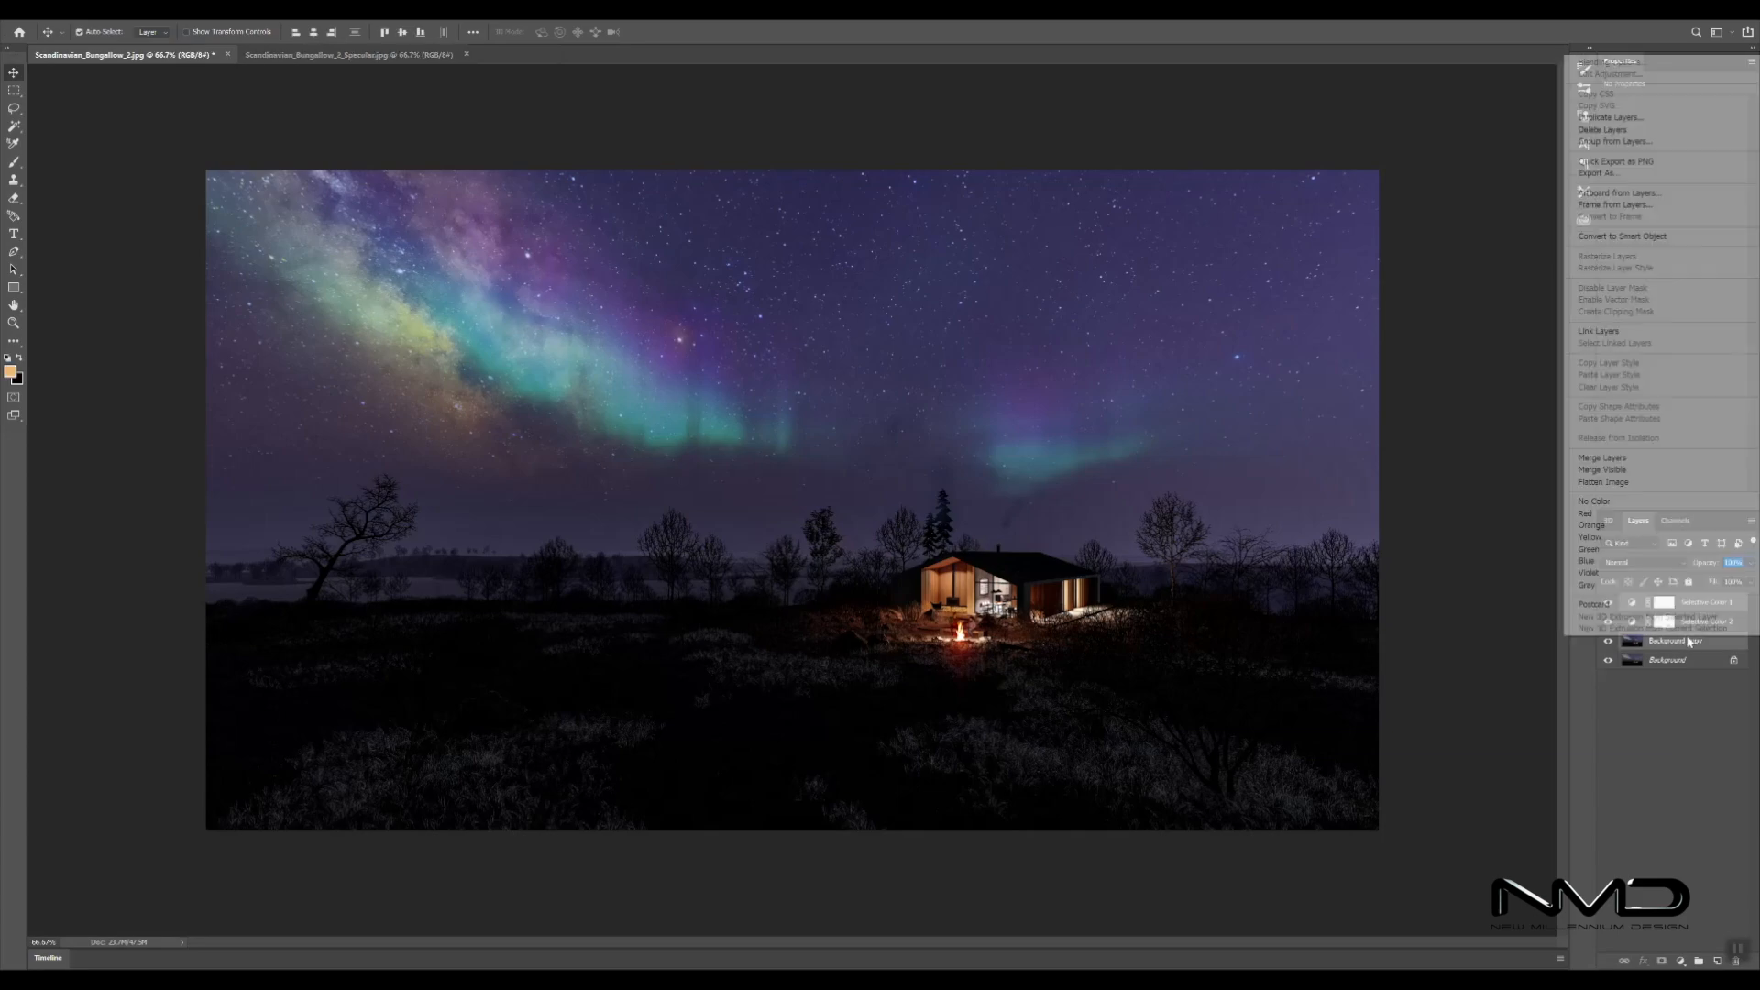
click(1614, 142)
key(Return)
- Check the layer visibility and move the Selective Color 2 adjustment into the layer group
click(1609, 621)
click(1609, 621)
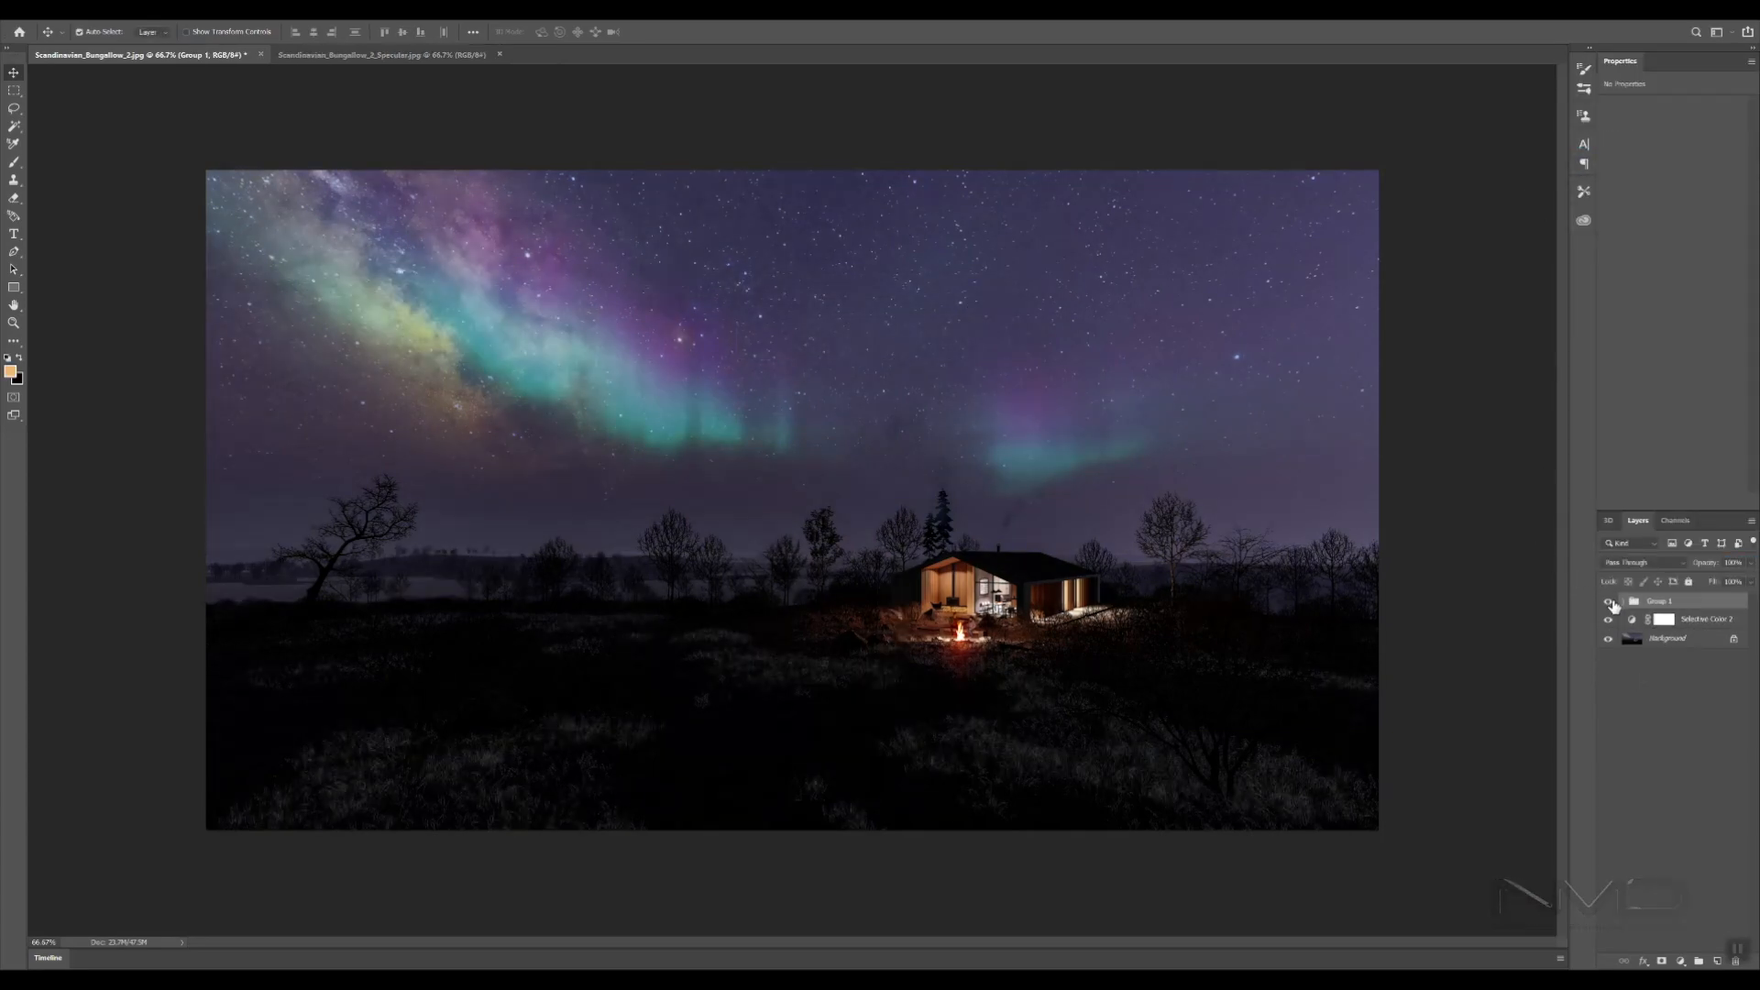
click(1664, 620)
drag(1685, 622, 1659, 602)
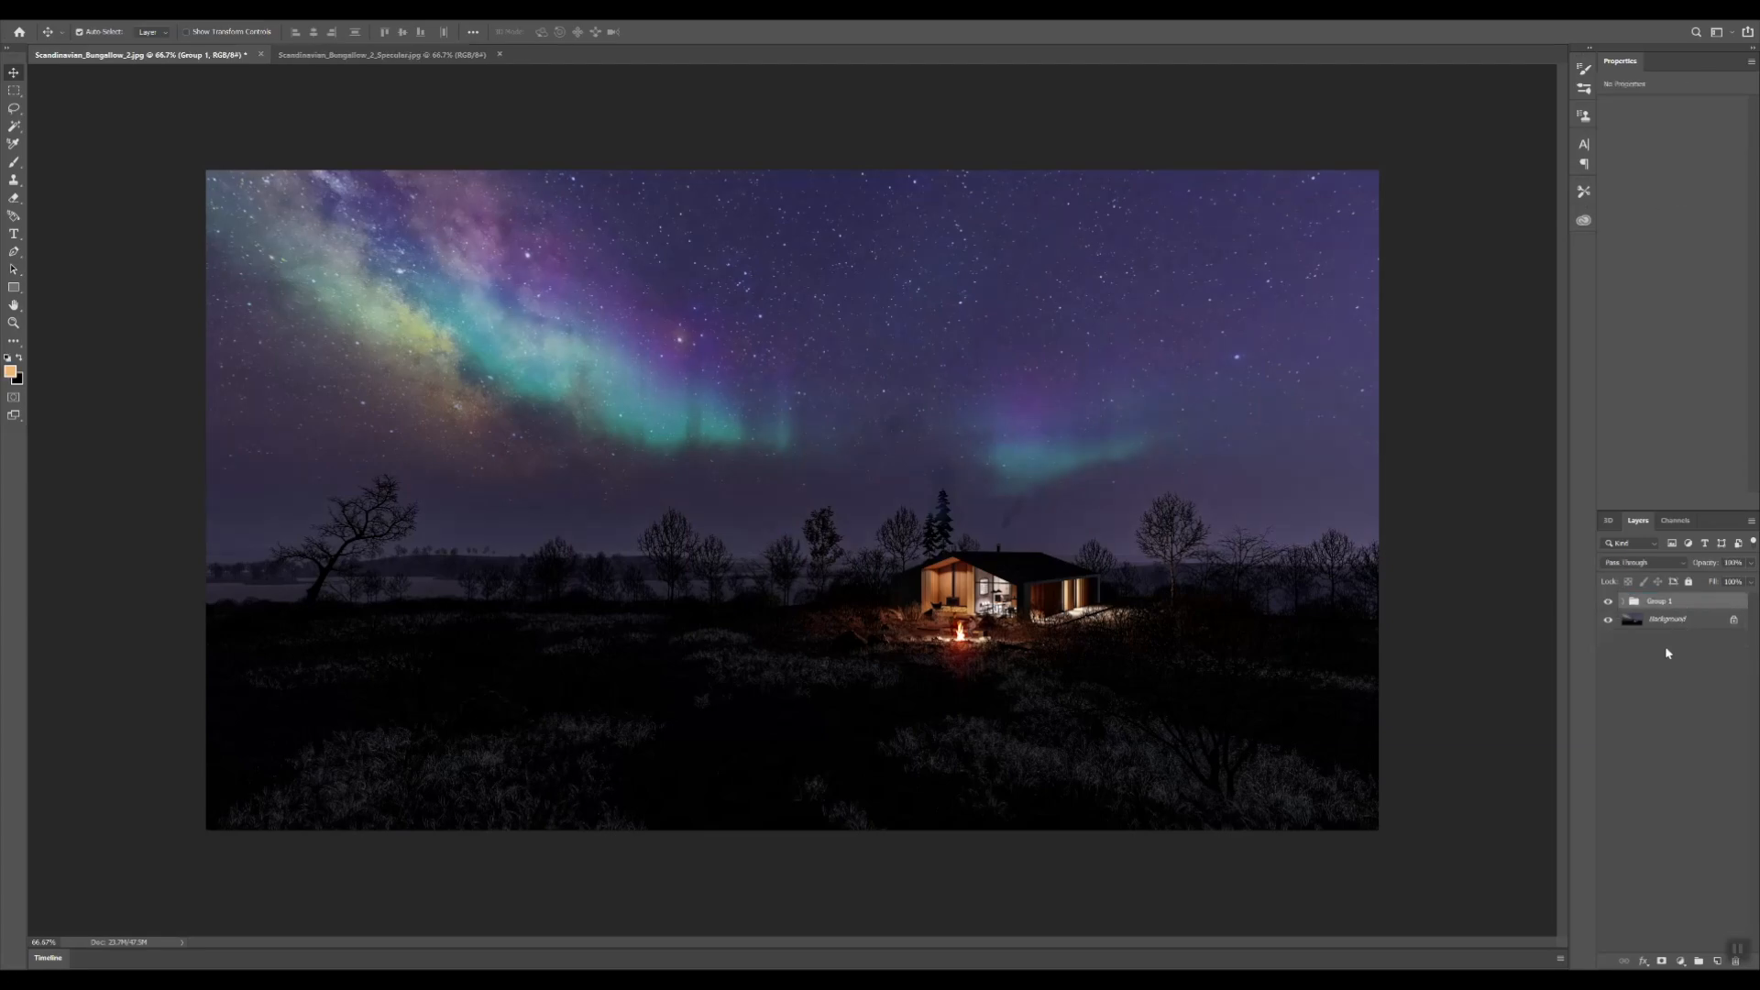
- Toggle the layer group's visibility to compare the graded image with the original render
click(1608, 603)
click(1608, 603)
click(1609, 602)
click(1608, 603)
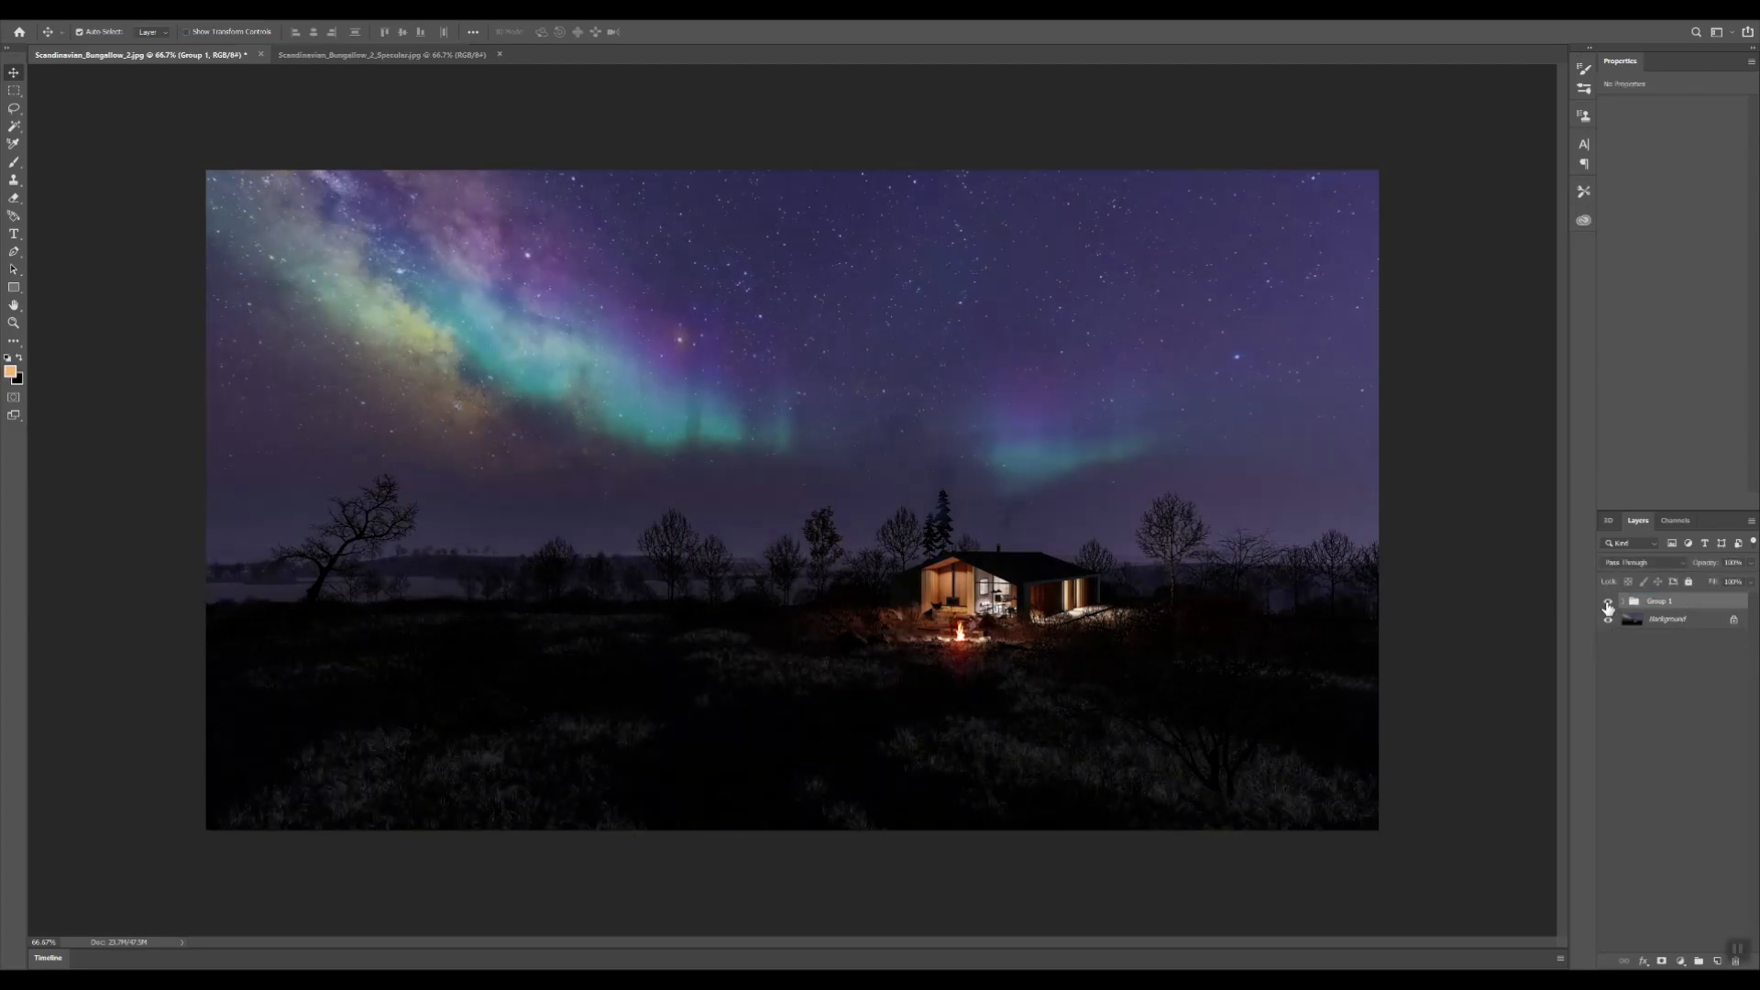